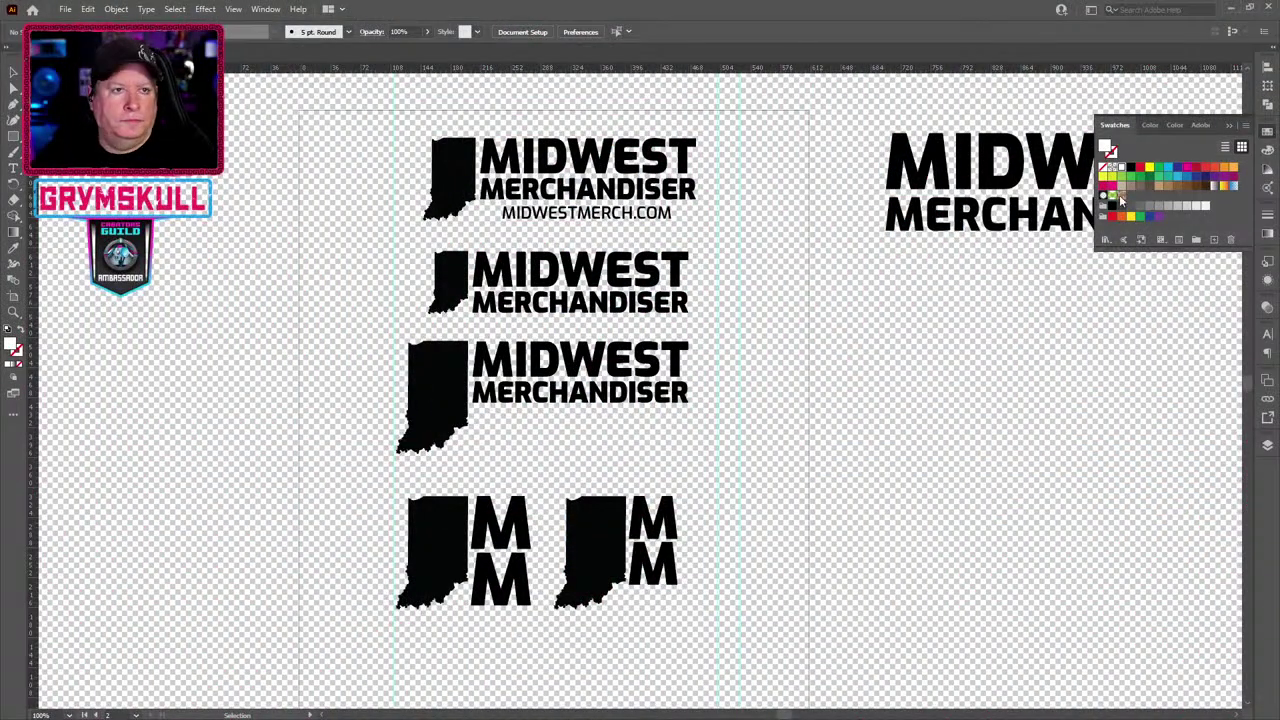
# Move the loose MIDWEST MERCHANDISER wordmark farther from the artboard and the left state-shape MM logo off the artboard beside it.
pyautogui.moveTo(912, 166); pyautogui.dragTo(1204, 472)
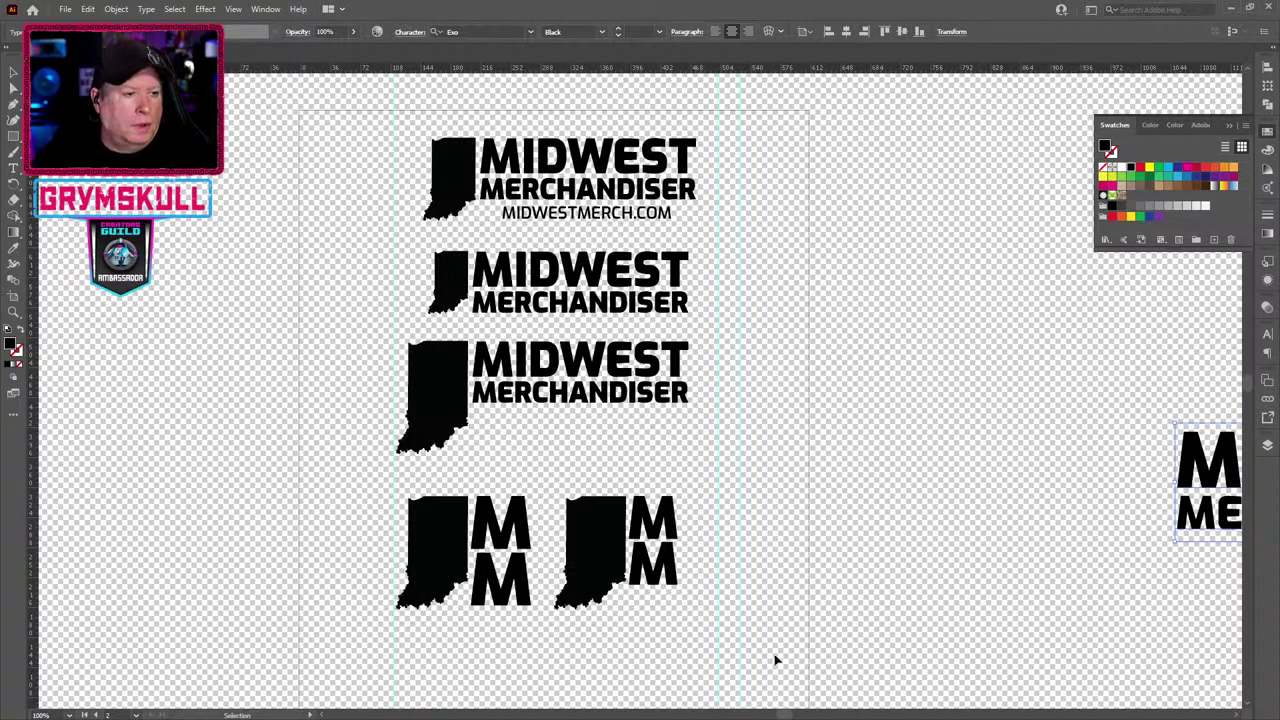
pyautogui.click(468, 587)
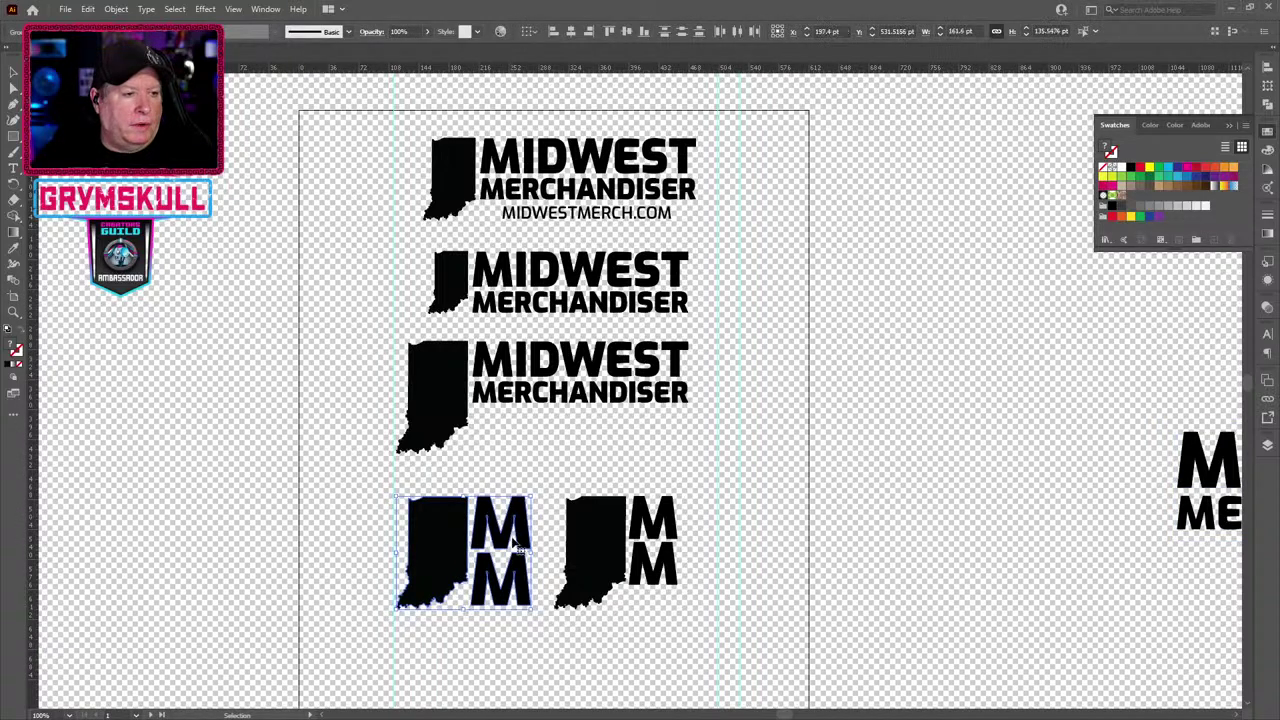
pyautogui.moveTo(448, 554); pyautogui.dragTo(1143, 632)
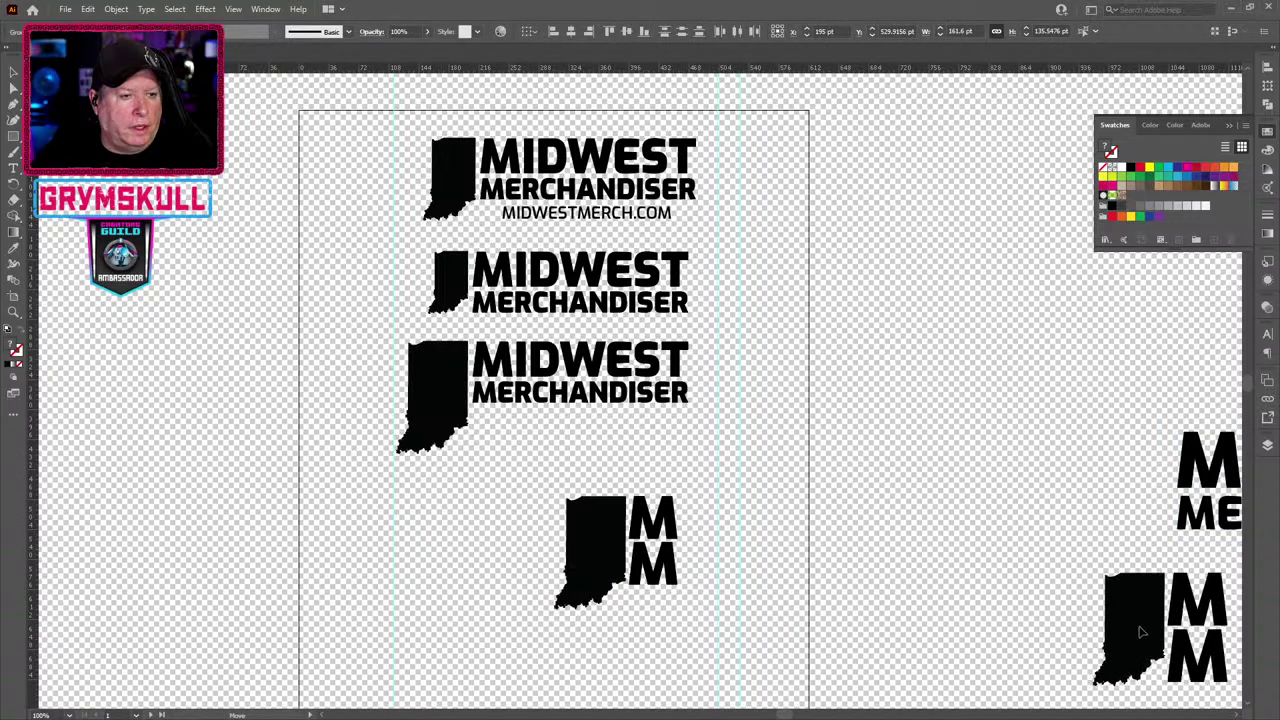
# Shift the remaining MM logo toward the artboard's centre and move the second MIDWEST MERCHANDISER logo off the artboard.
pyautogui.click(648, 543)
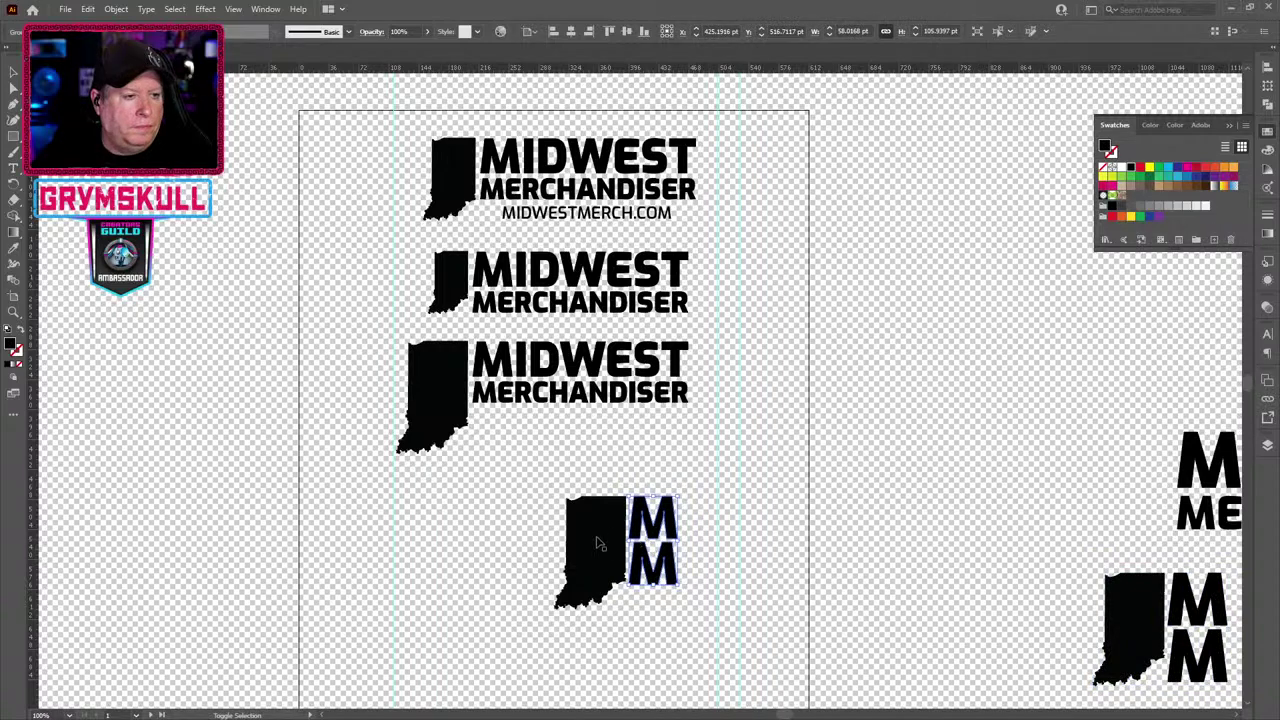
pyautogui.moveTo(600, 560); pyautogui.dragTo(529, 562)
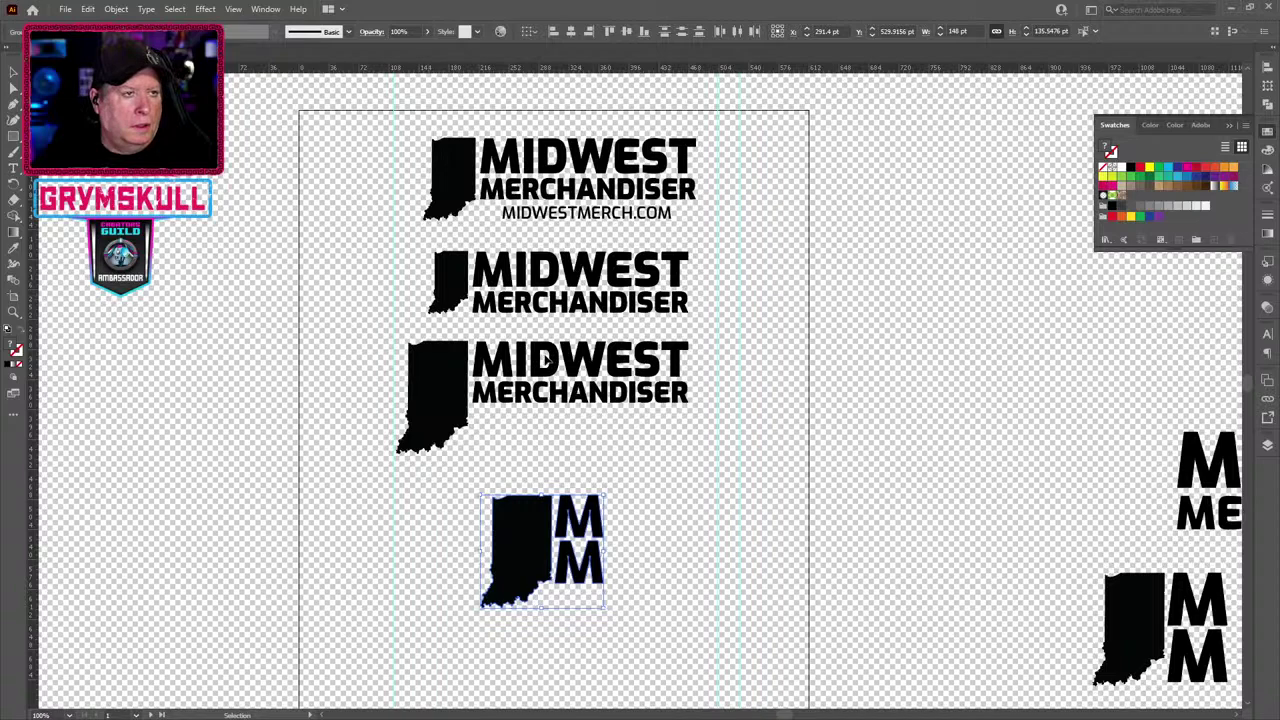
pyautogui.click(443, 305)
pyautogui.keyDown('shift'); pyautogui.click(492, 283); pyautogui.keyUp('shift')
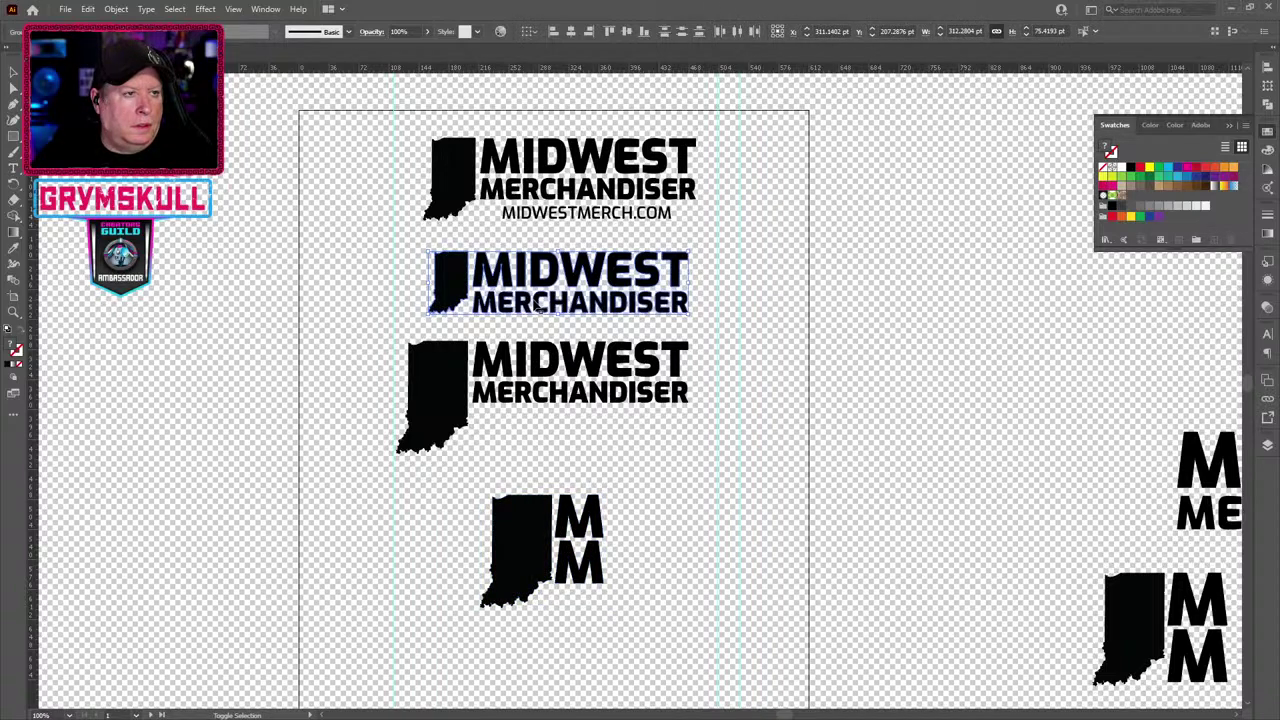
pyautogui.moveTo(448, 285); pyautogui.dragTo(1010, 323)
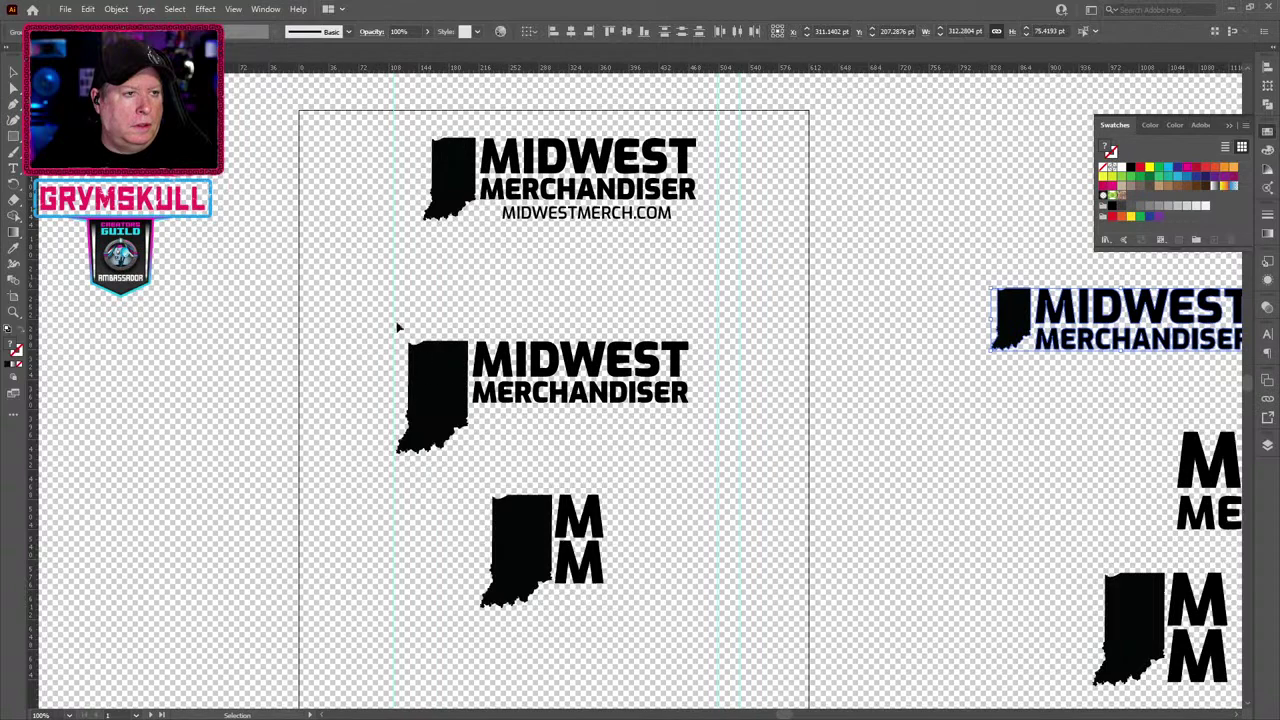
pyautogui.click(815, 446)
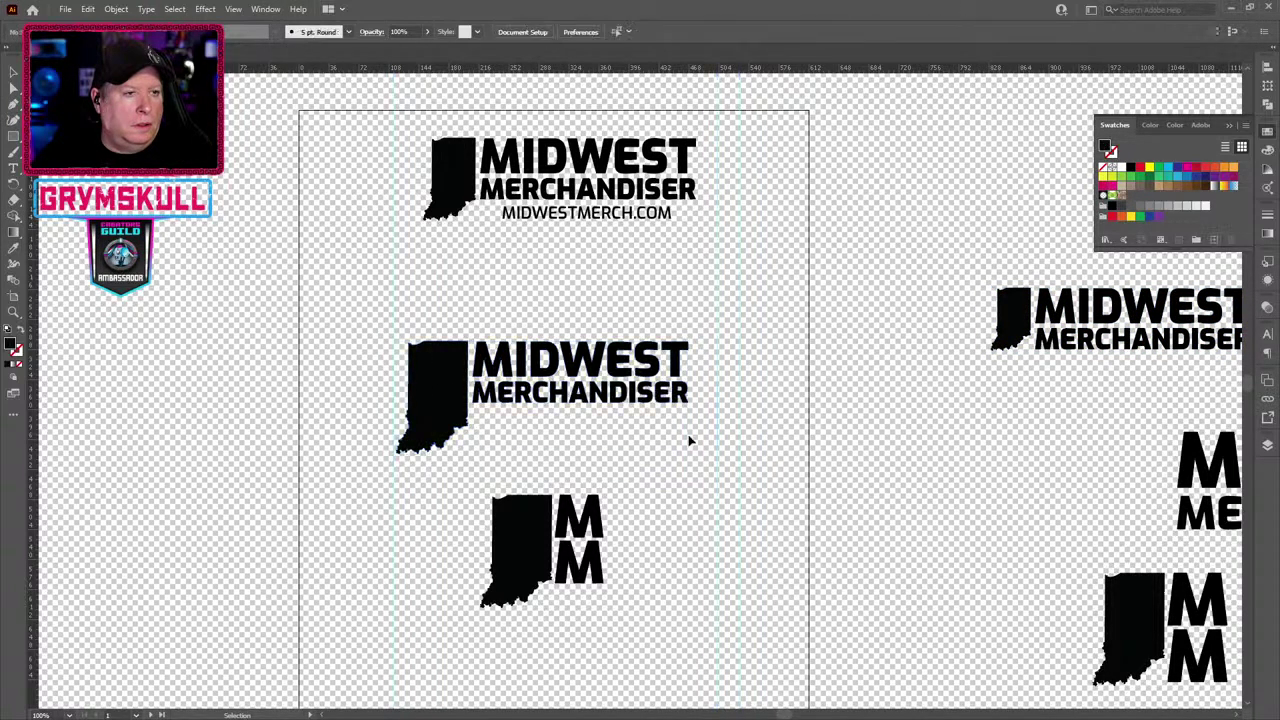
# Move the MIDWEST MERCHANDISER logo with the large state shape off the artboard and delete the inner of the two right-hand vertical guides.
pyautogui.click(592, 410)
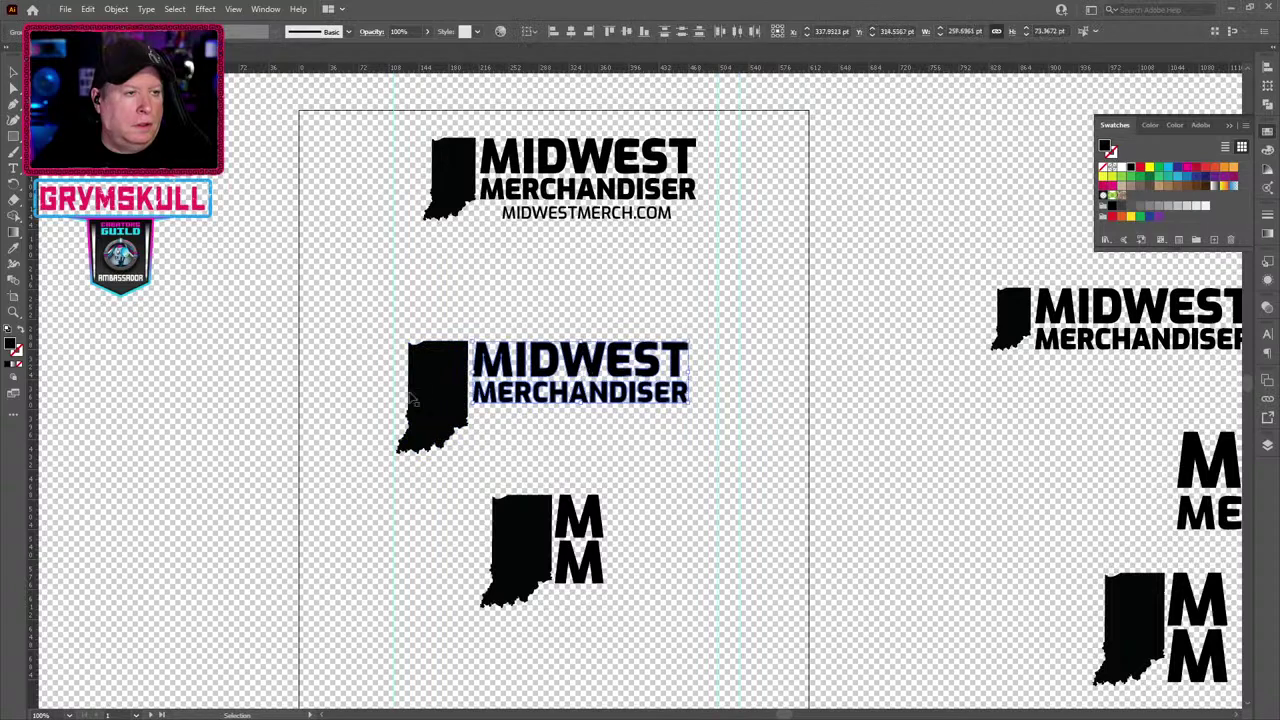
pyautogui.moveTo(443, 385)
pyautogui.mouseDown()
pyautogui.moveTo(537, 409)
pyautogui.moveTo(446, 385)
pyautogui.mouseUp()
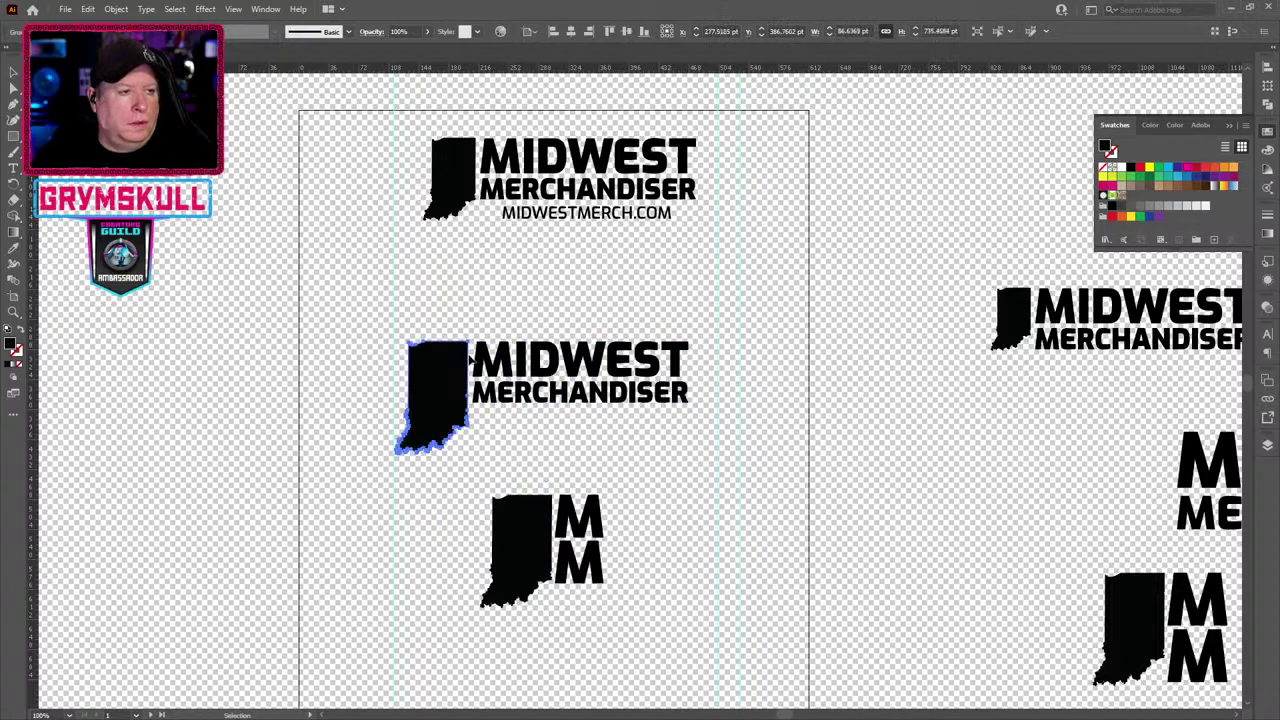
pyautogui.keyDown('shift'); pyautogui.click(640, 380); pyautogui.keyUp('shift')
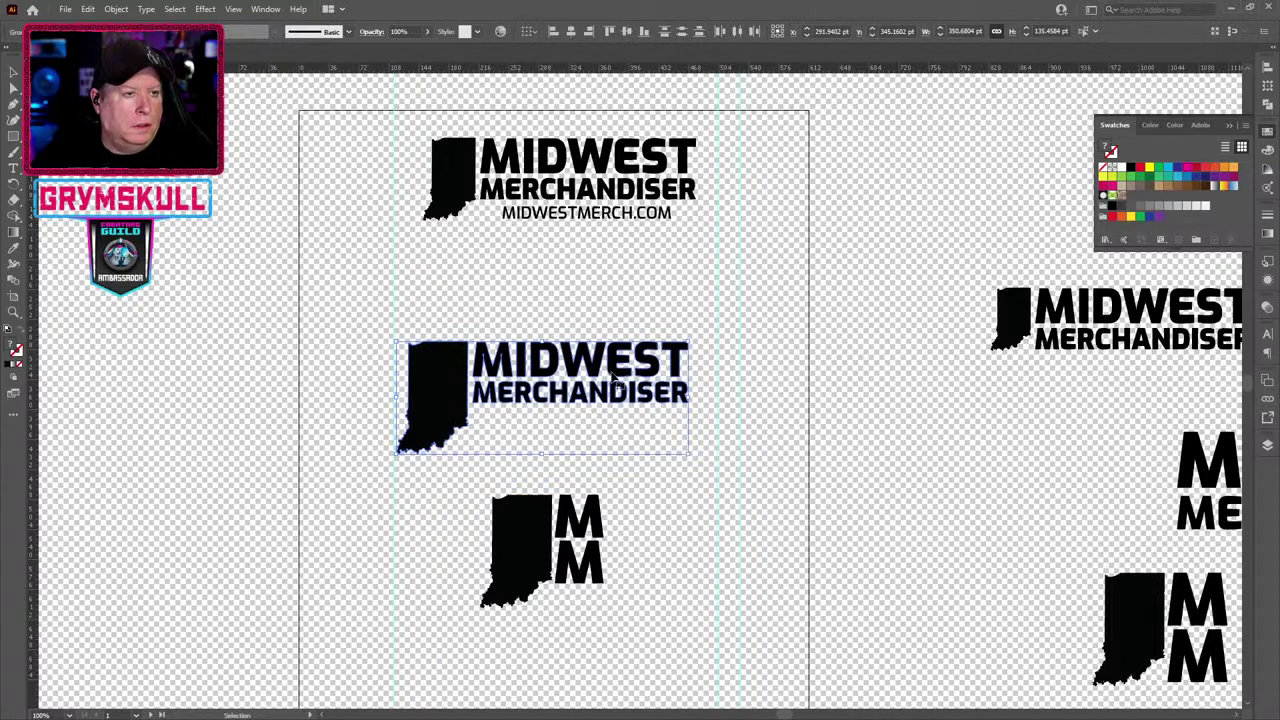
pyautogui.moveTo(620, 386); pyautogui.dragTo(1089, 127)
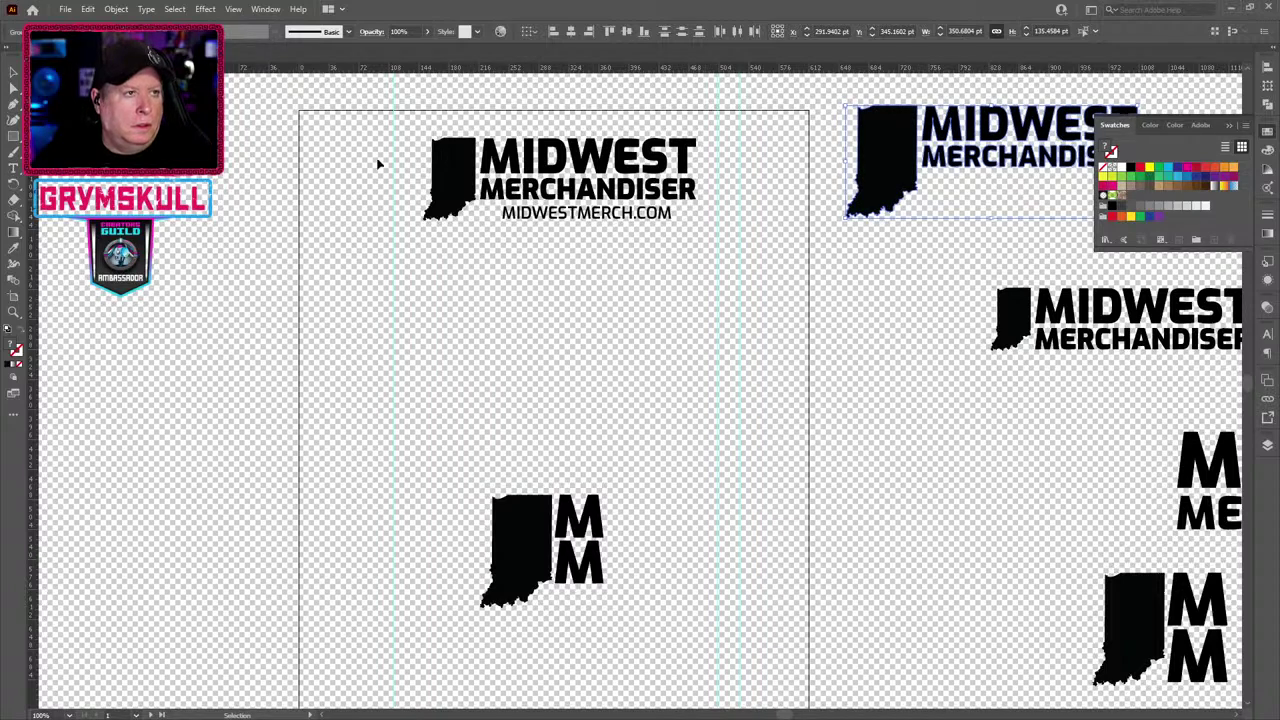
pyautogui.click(712, 246)
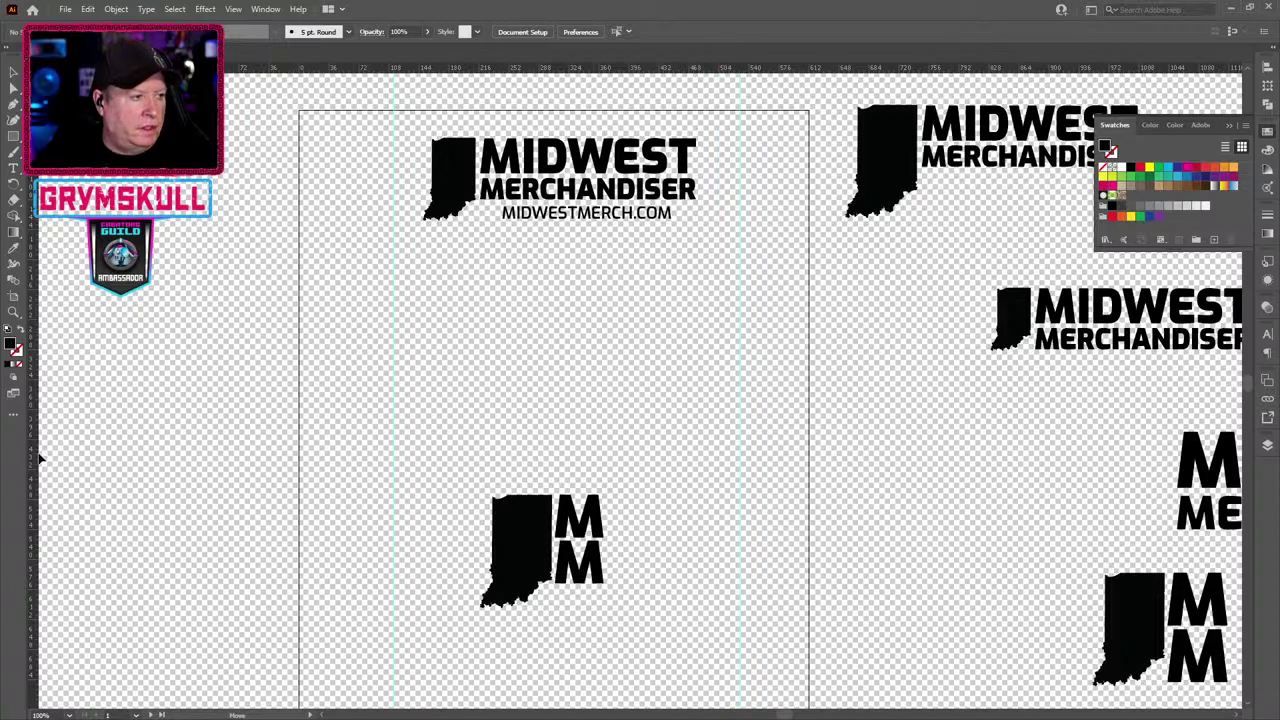
# Move the logo with the MIDWESTMERCH.COM line down just above the MM logo and nudge the MM logo into place beneath it.
pyautogui.hscroll(-3, 40, 458)
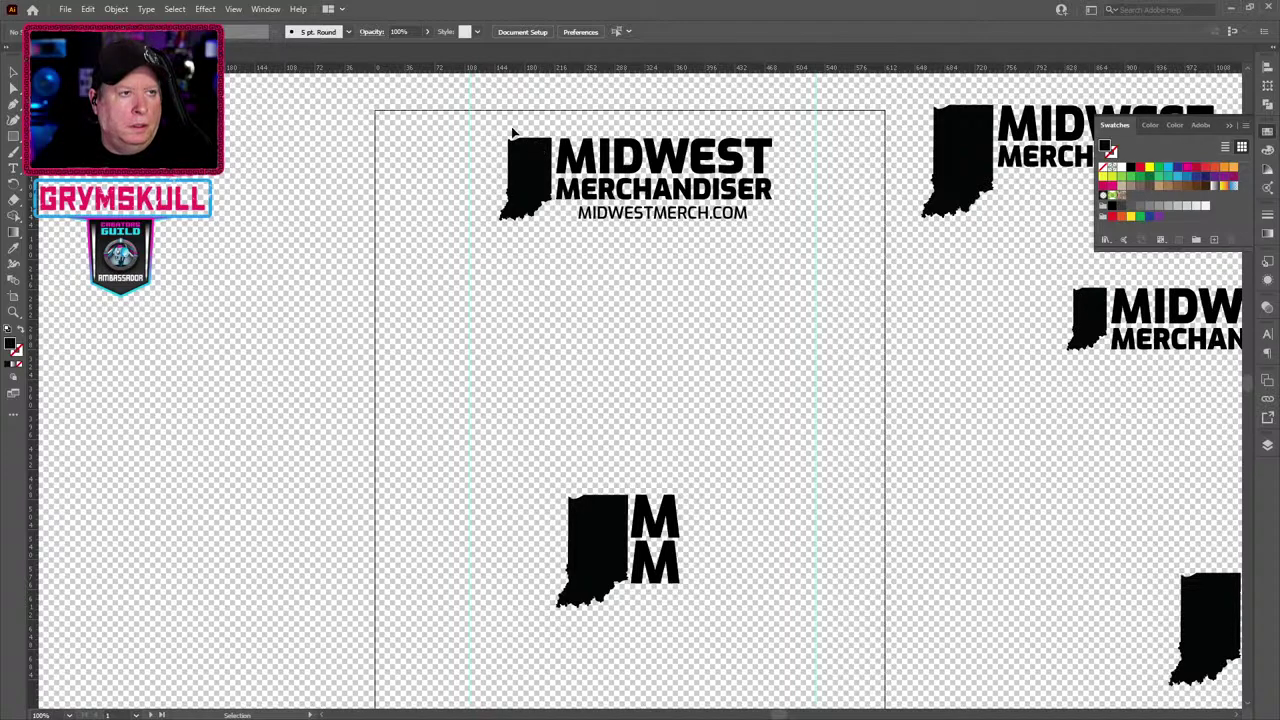
pyautogui.moveTo(516, 133); pyautogui.dragTo(740, 246)
pyautogui.moveTo(734, 202); pyautogui.dragTo(730, 428)
pyautogui.click(590, 528)
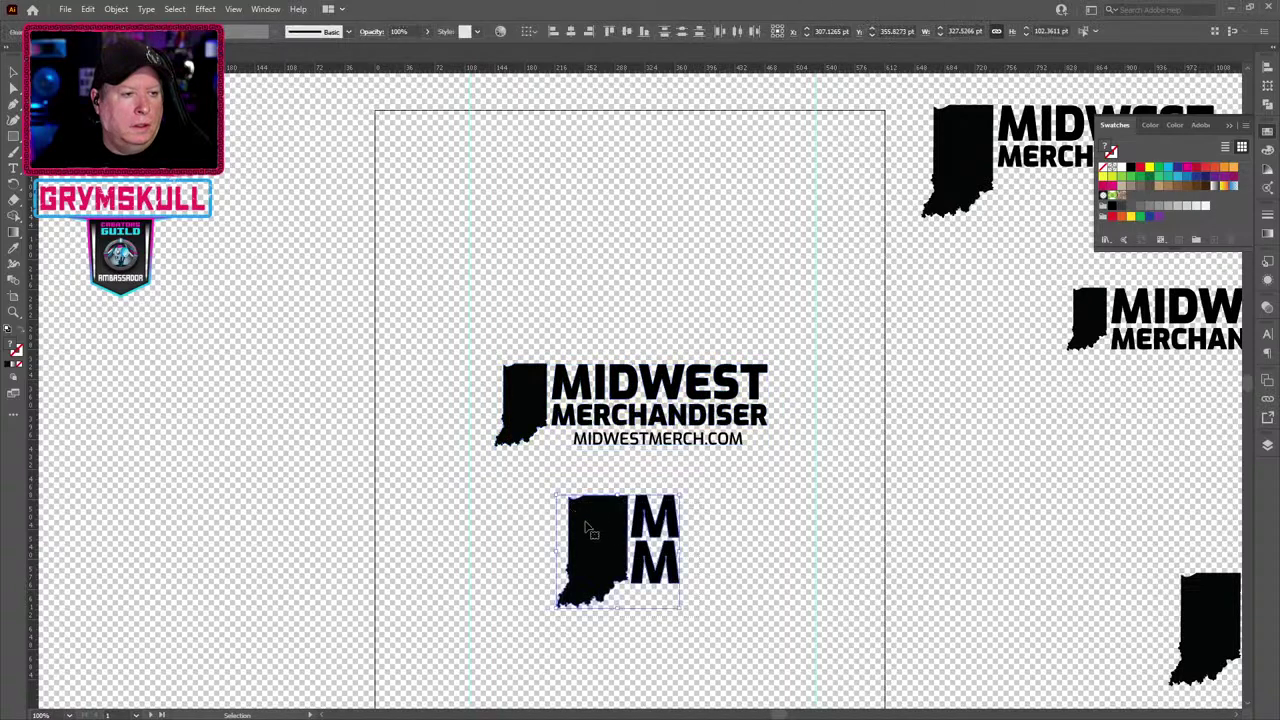
pyautogui.moveTo(590, 528); pyautogui.dragTo(603, 513)
# Move the two spare MIDWEST MERCHANDISER logos together farther away from the artboard.
pyautogui.press('space')
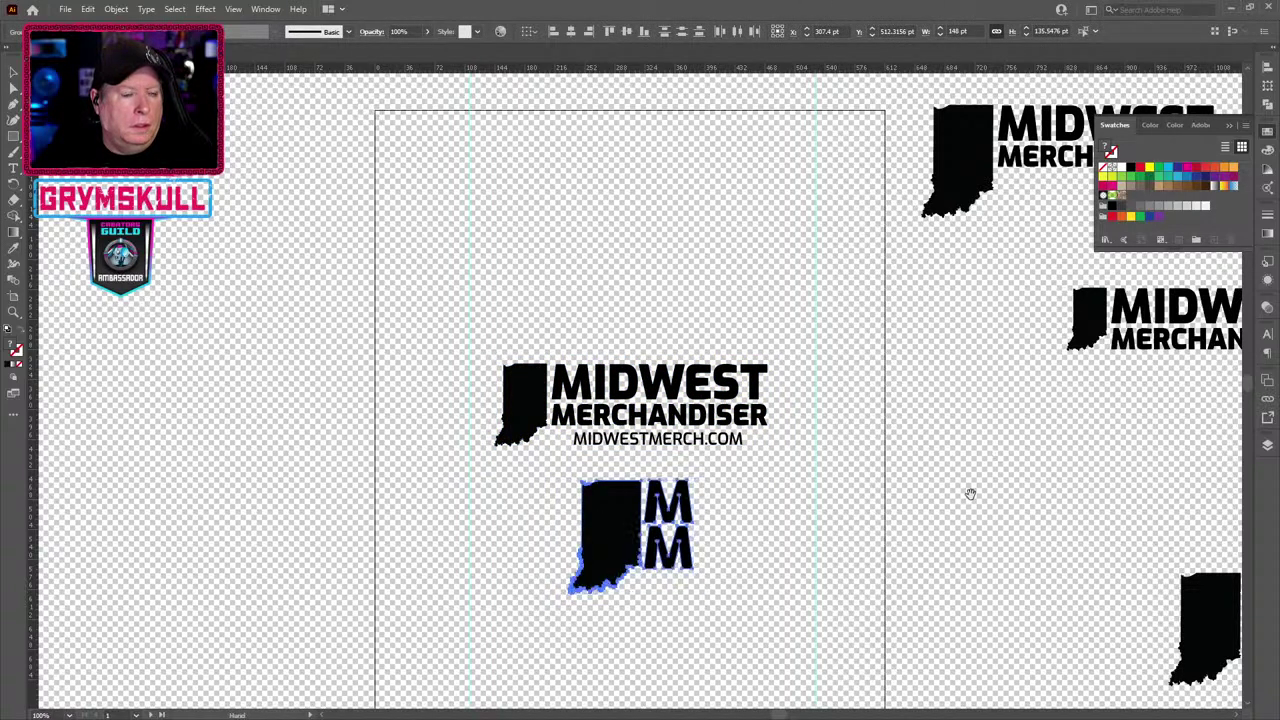
pyautogui.moveTo(968, 491); pyautogui.dragTo(840, 445)
pyautogui.scroll(-2, 839, 445)
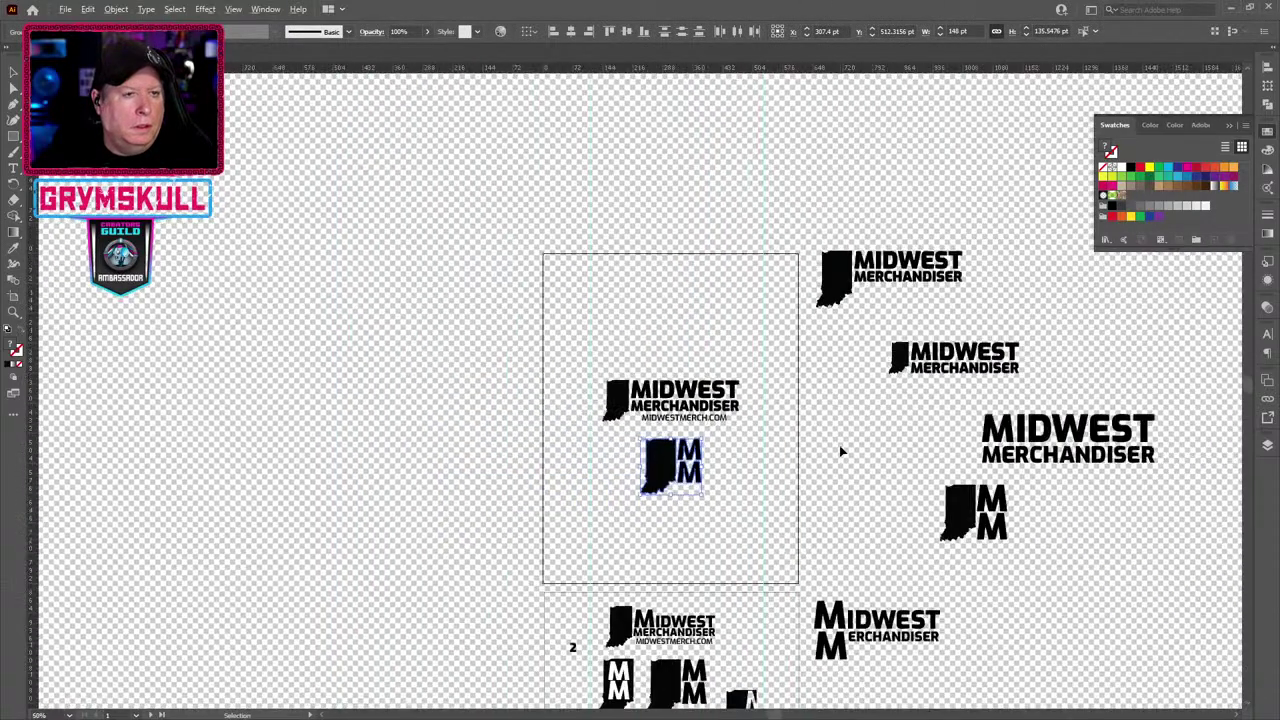
pyautogui.moveTo(857, 262); pyautogui.dragTo(1003, 380)
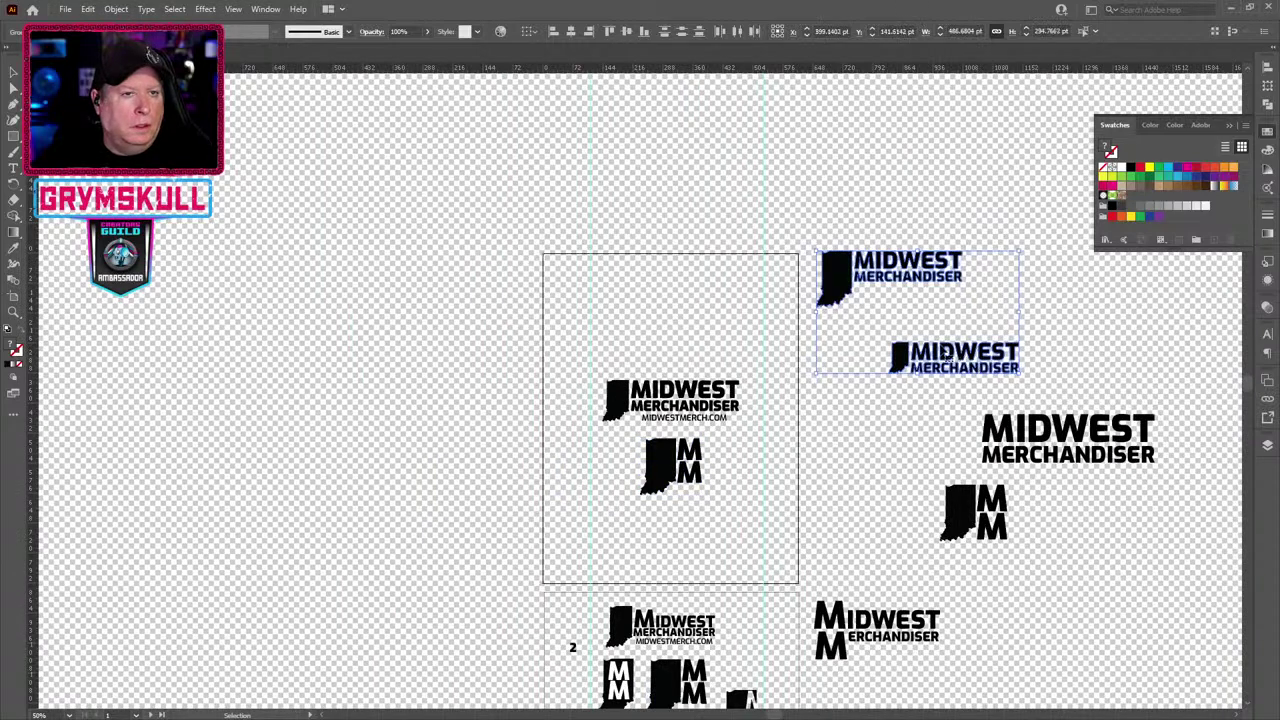
pyautogui.moveTo(942, 352); pyautogui.dragTo(1113, 360)
# Place a copy of the state shape and MIDWEST MERCHANDISER wordmark, without the web address, above the full logo.
pyautogui.scroll(3, 705, 510)
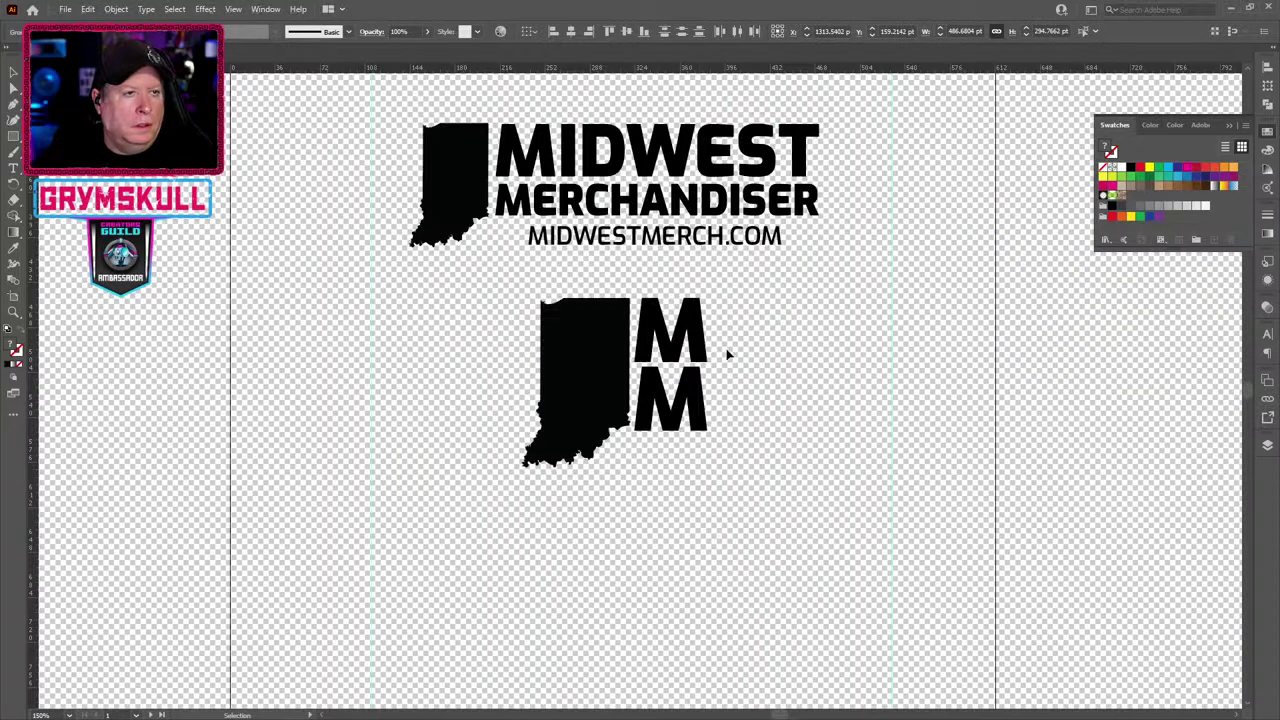
pyautogui.press('space')
pyautogui.moveTo(630, 259); pyautogui.dragTo(643, 357)
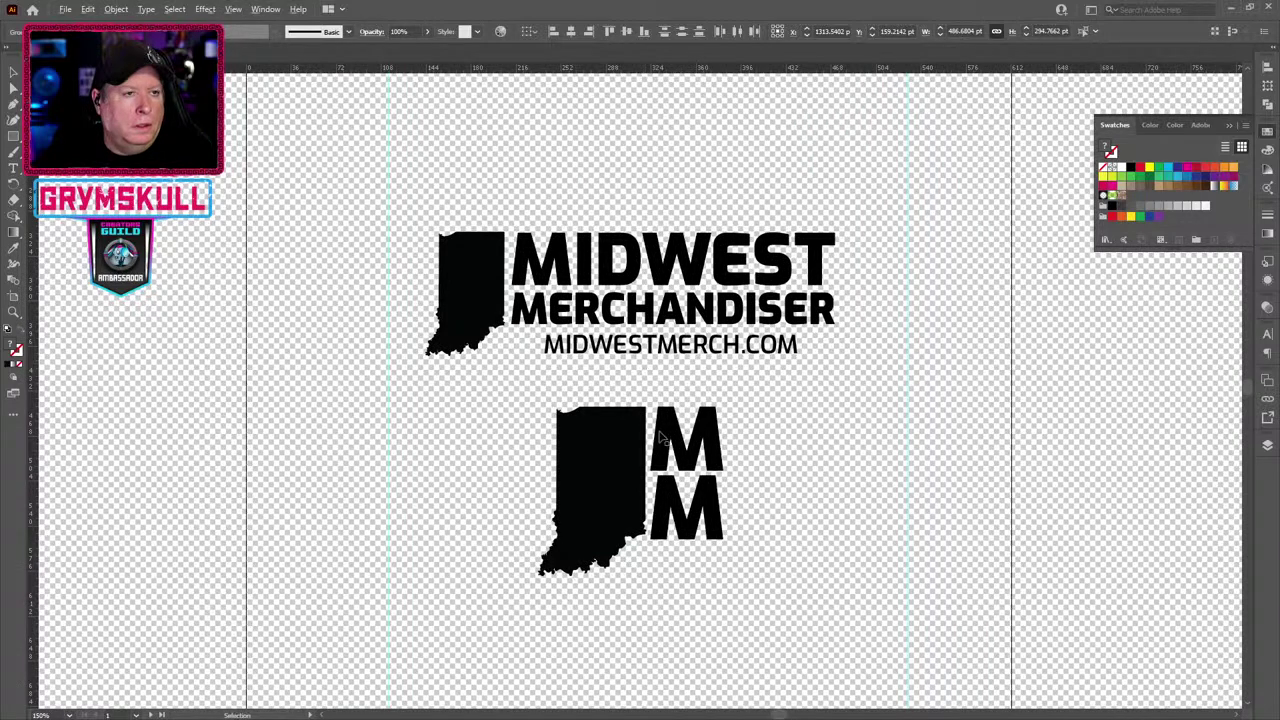
pyautogui.scroll(1, 664, 440)
pyautogui.moveTo(629, 298); pyautogui.dragTo(643, 331)
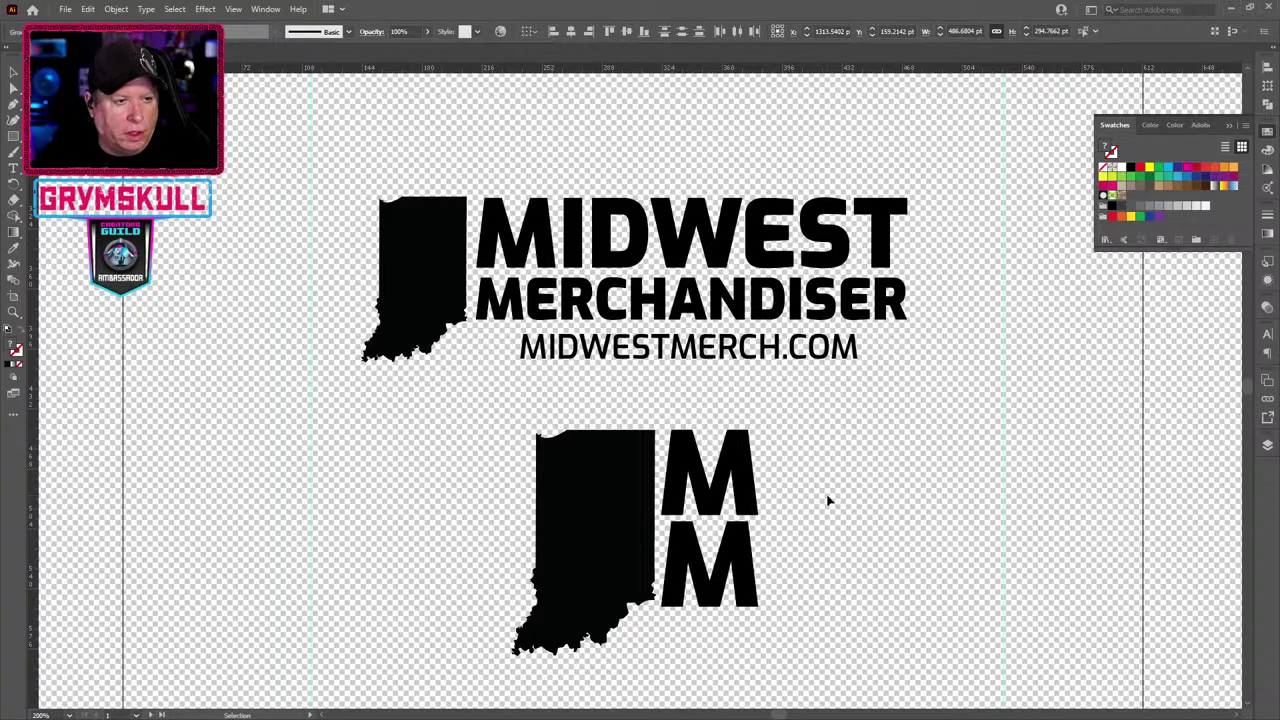
pyautogui.scroll(-1, 828, 500)
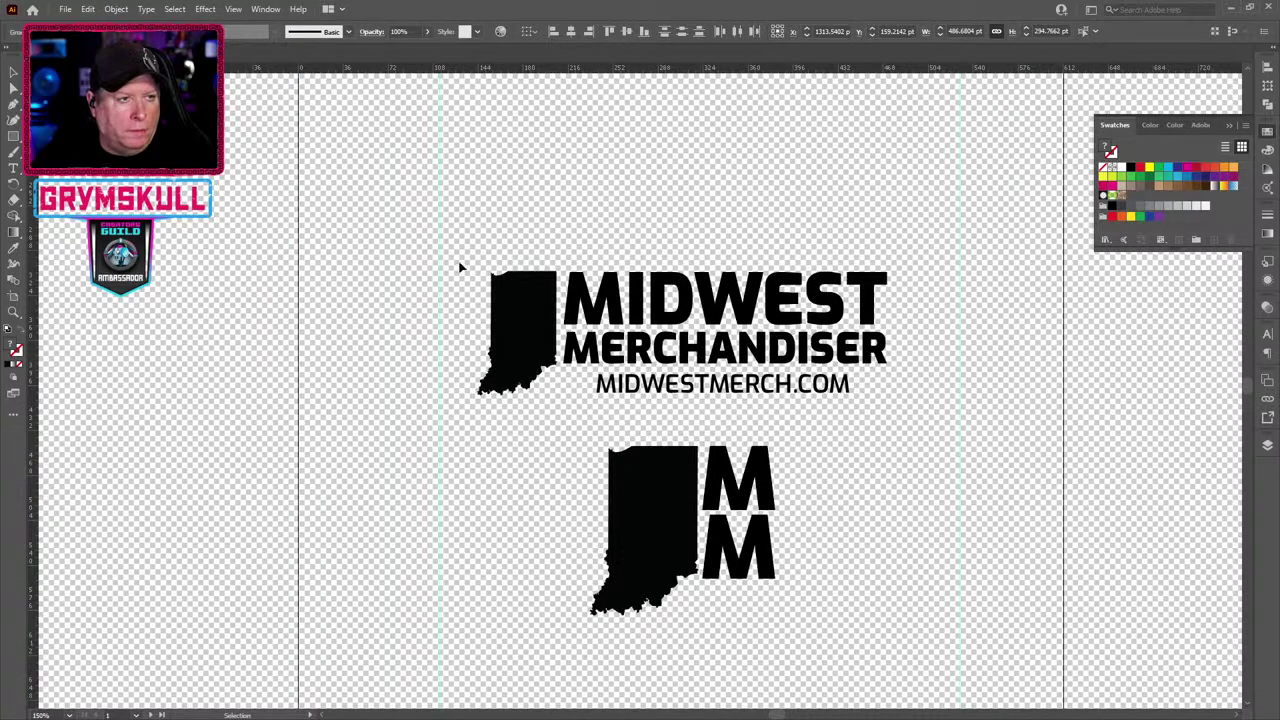
pyautogui.click(676, 348)
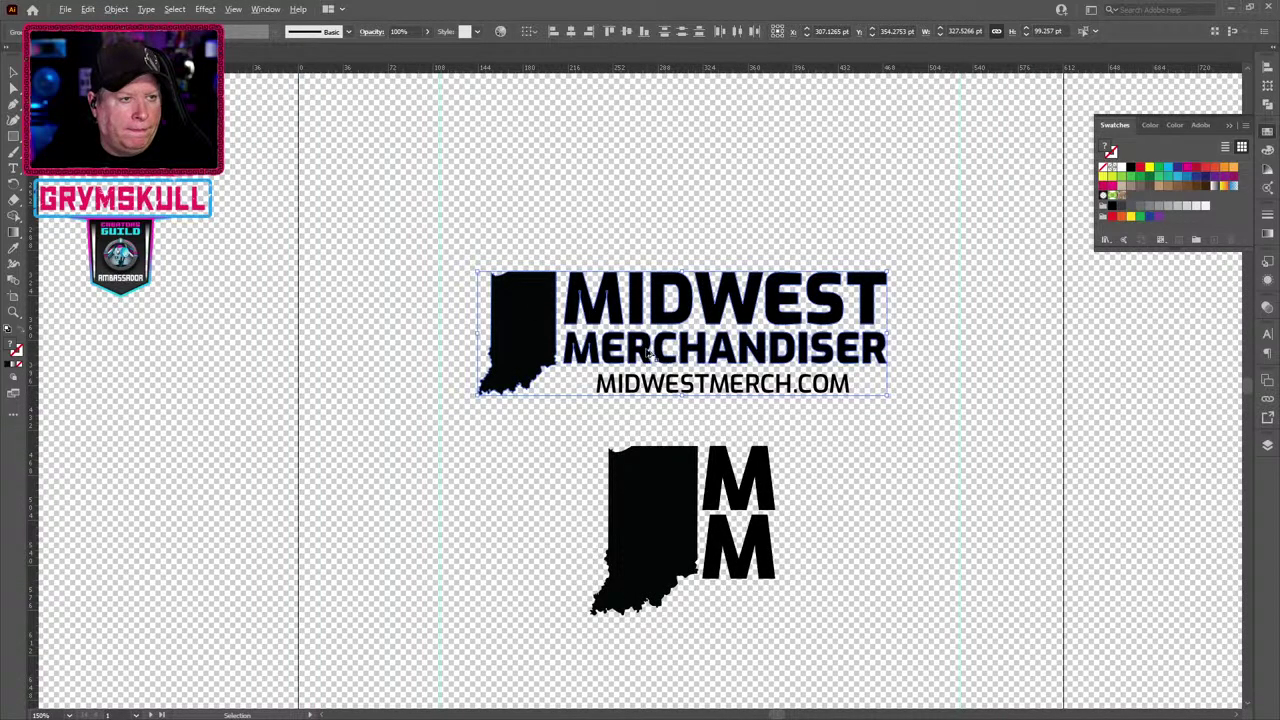
pyautogui.moveTo(648, 358); pyautogui.dragTo(653, 191)
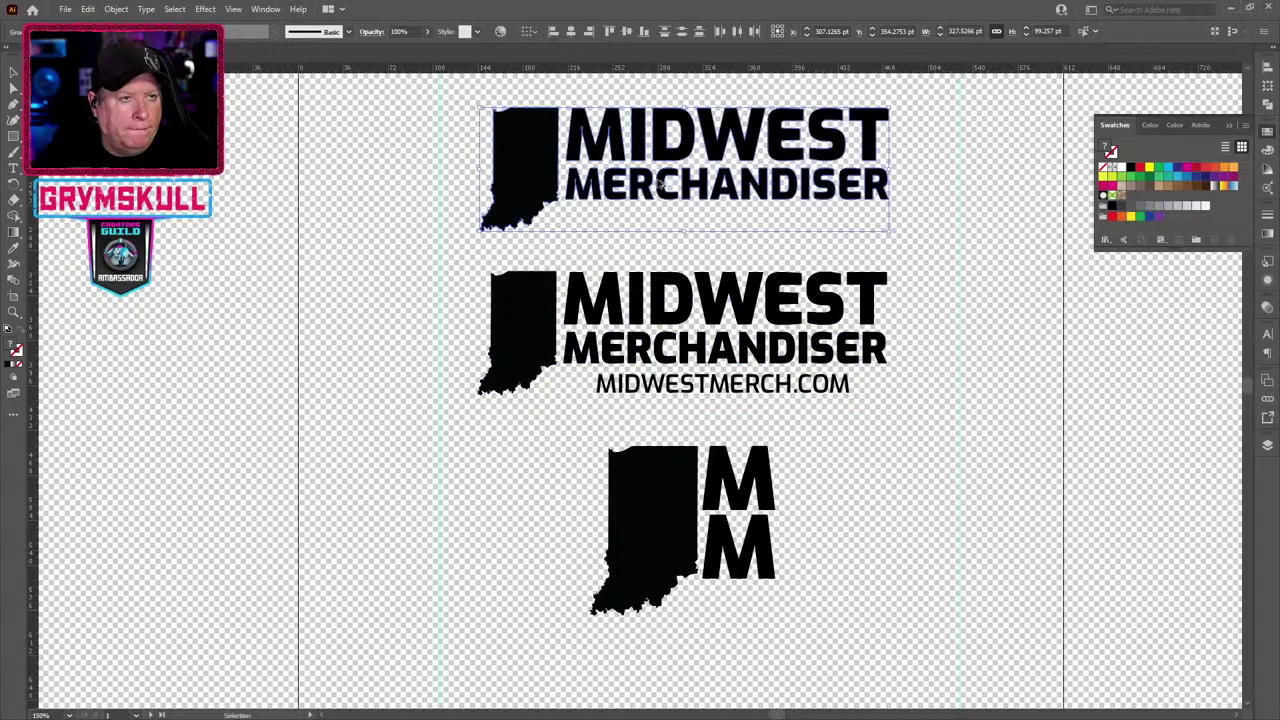
pyautogui.click(935, 492)
# Place a copy of the MIDWEST MERCHANDISER wordmark alone, without the state shape, above the uppermost logo near the artboard's top.
pyautogui.moveTo(980, 329); pyautogui.dragTo(963, 369)
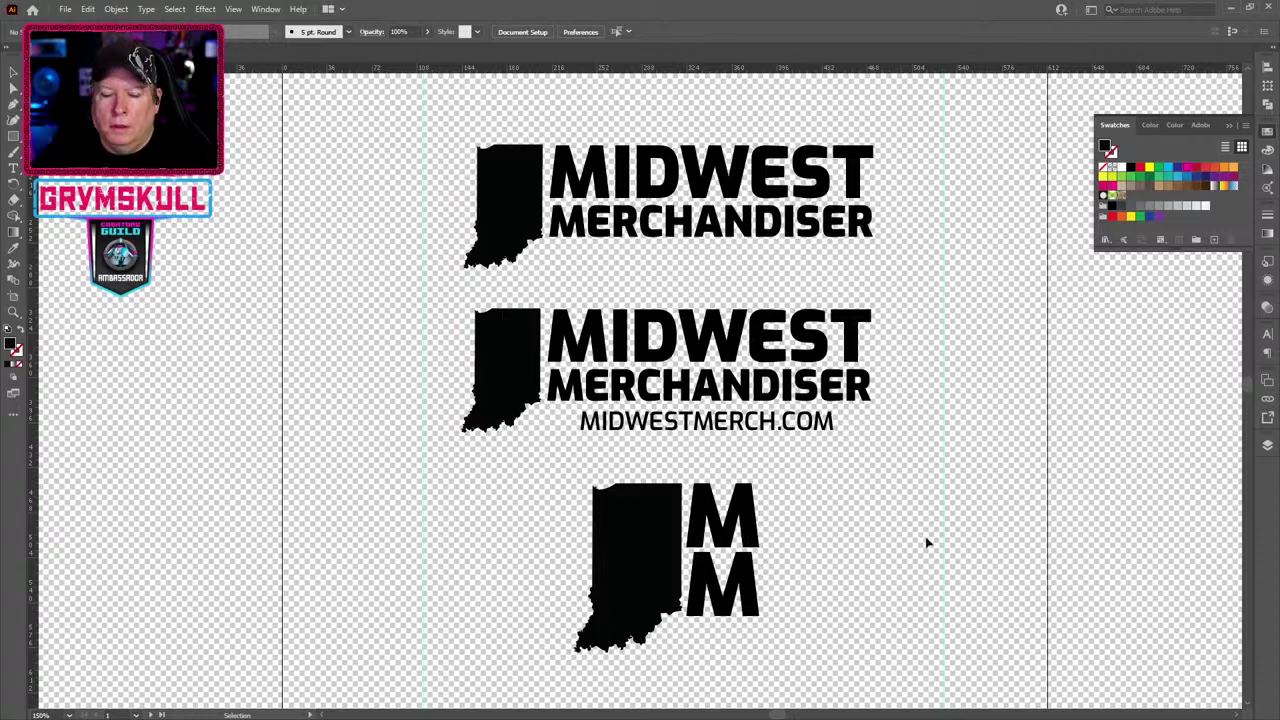
pyautogui.scroll(-1, 926, 543)
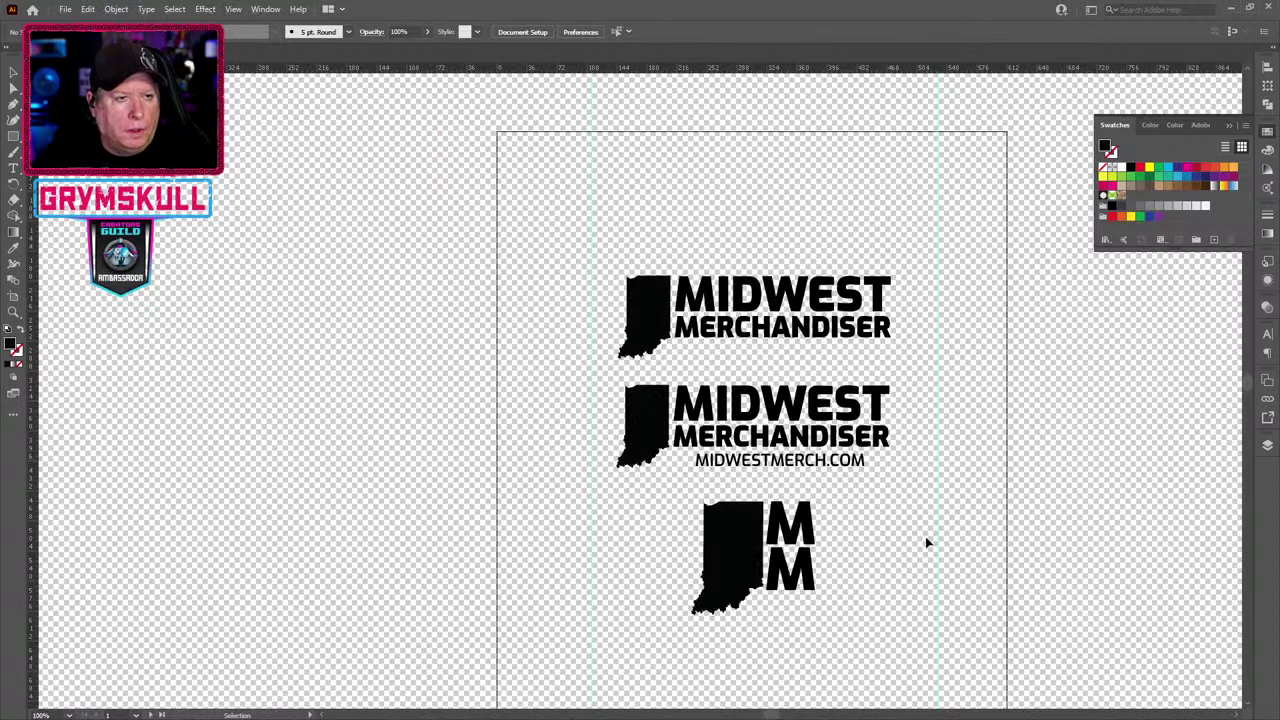
pyautogui.scroll(1, 926, 543)
pyautogui.scroll(1, 857, 596)
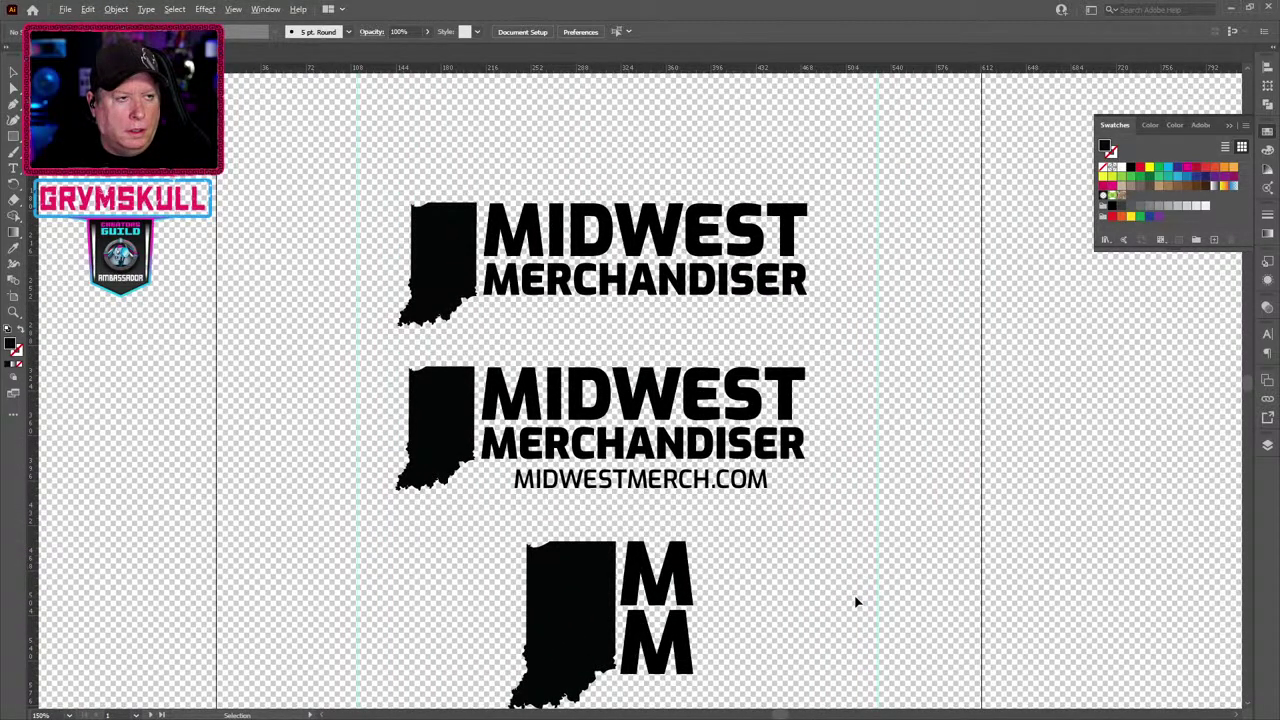
pyautogui.scroll(-1, 857, 601)
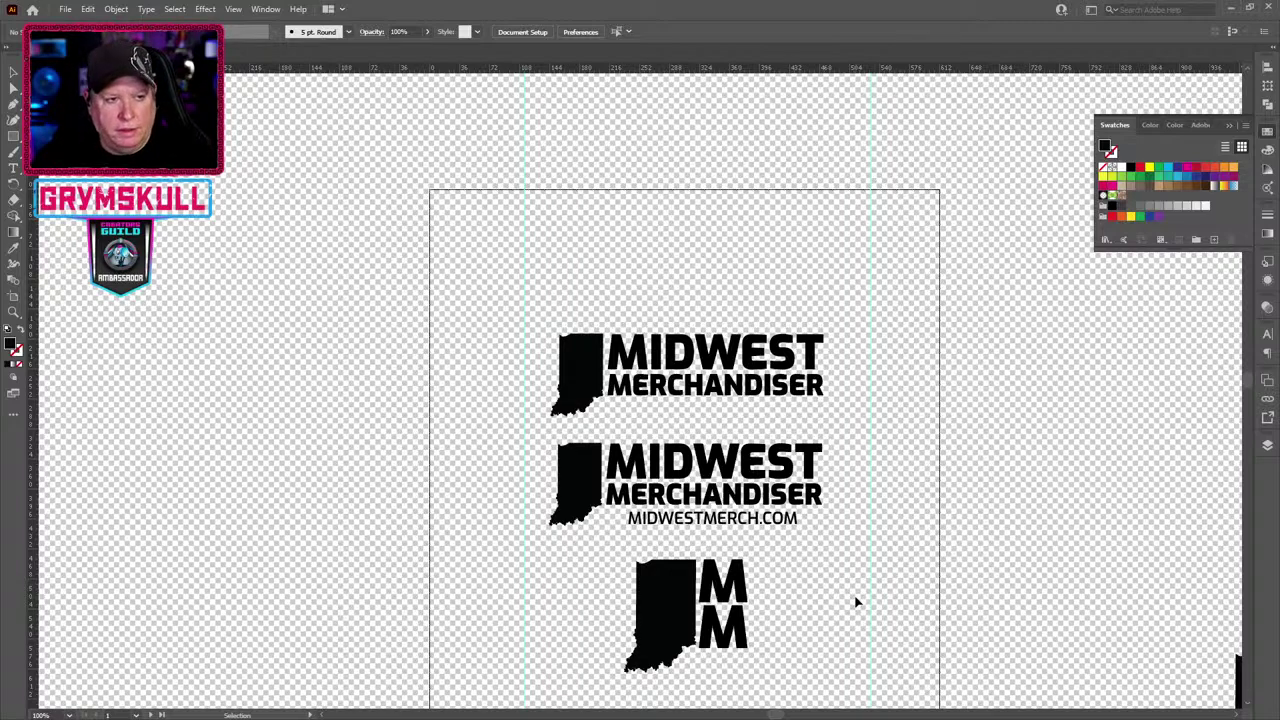
pyautogui.click(744, 356)
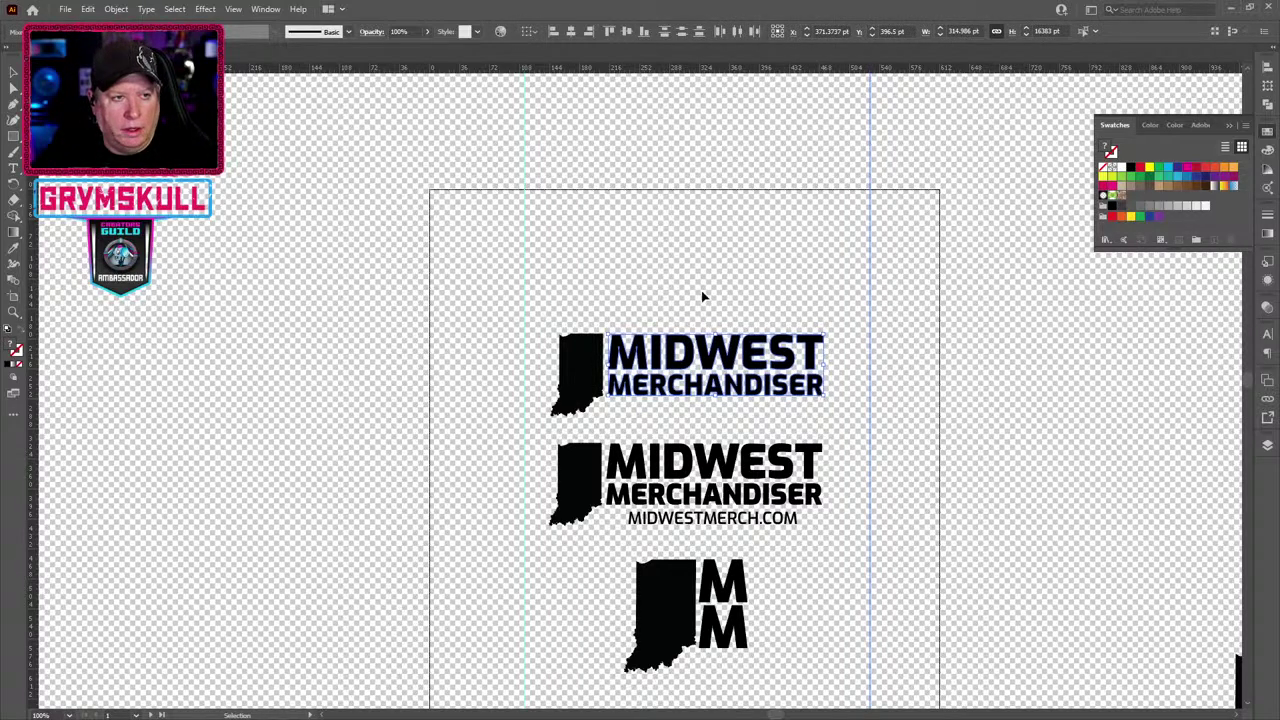
pyautogui.click(619, 296)
pyautogui.click(676, 356)
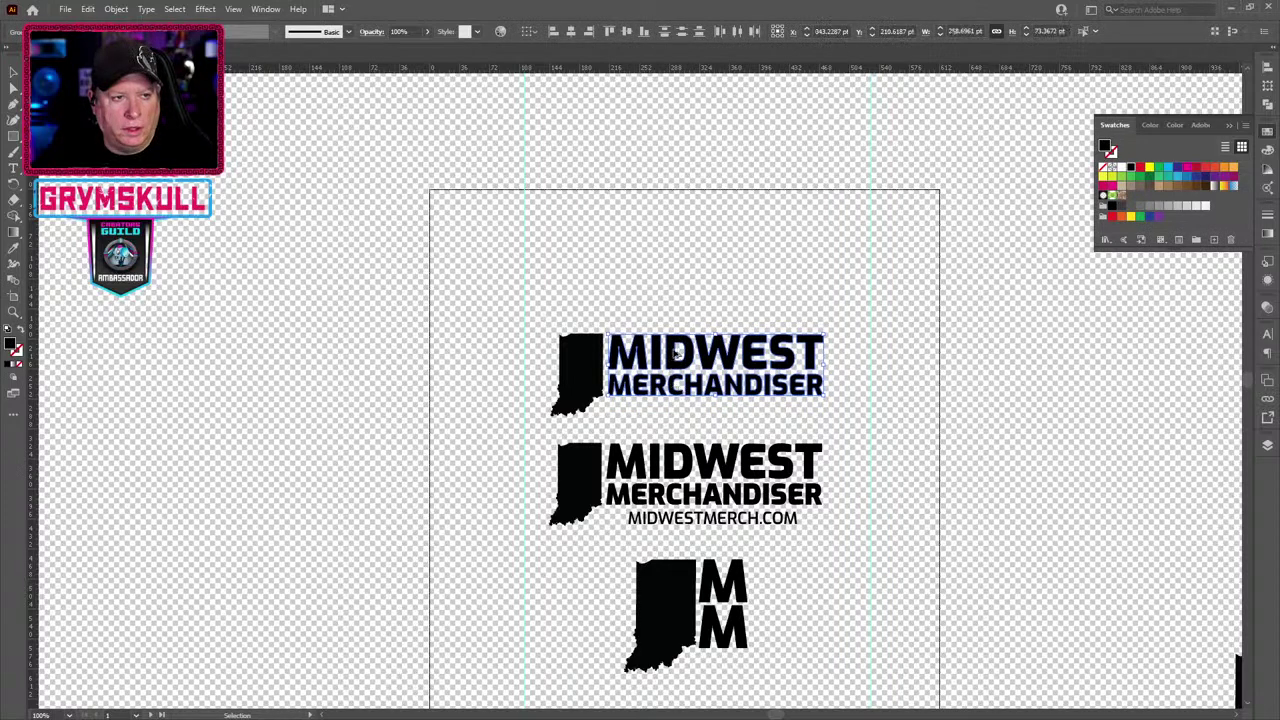
pyautogui.moveTo(676, 356); pyautogui.dragTo(651, 241)
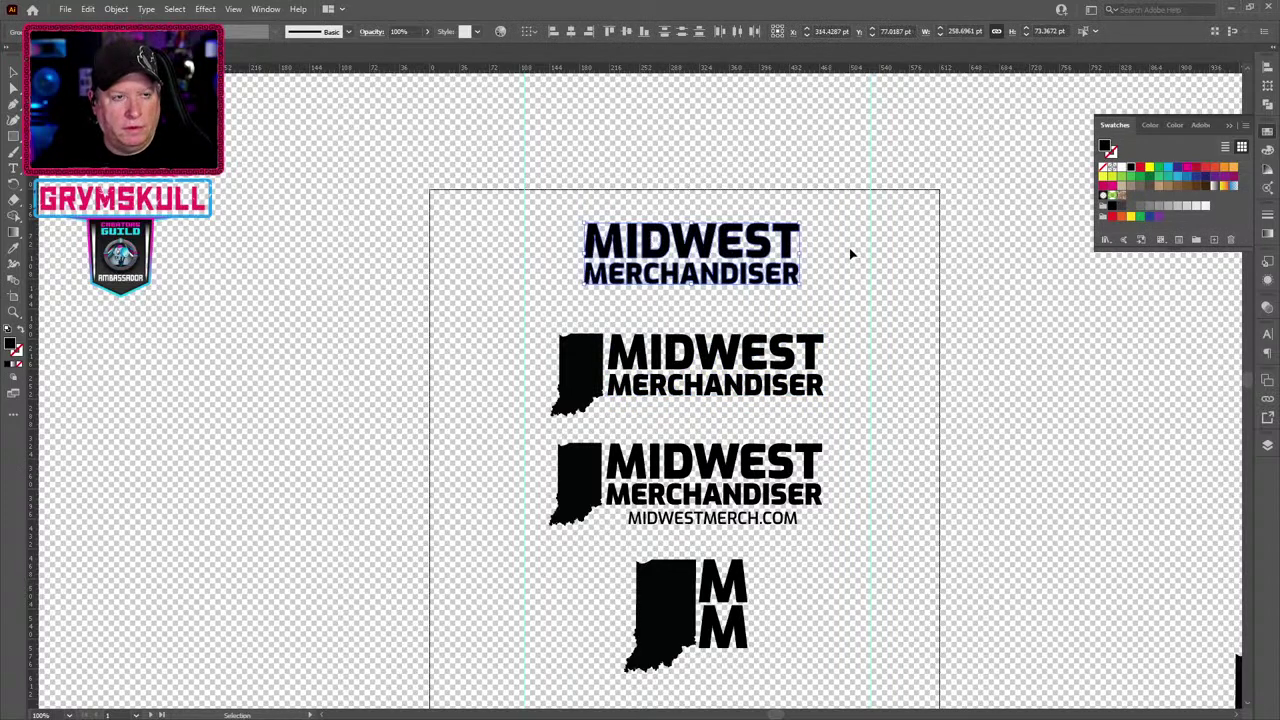
pyautogui.click(880, 350)
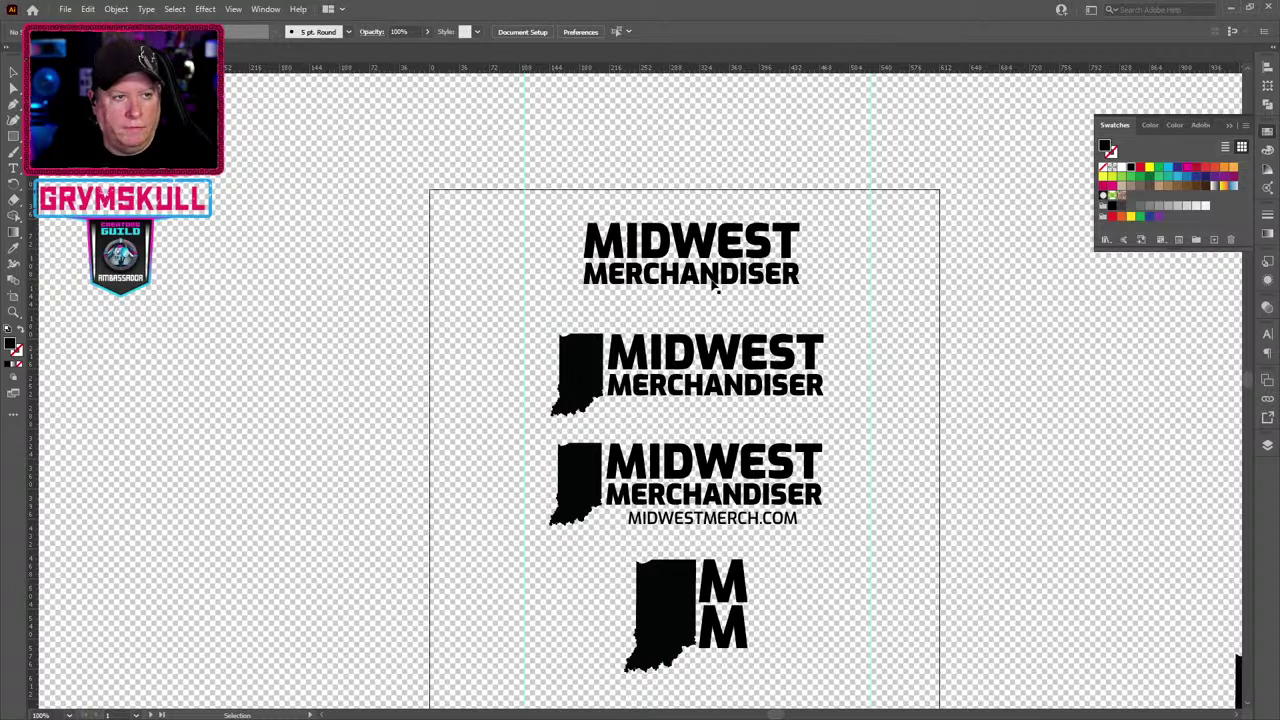
# Move the three state-shape logos below the standalone wordmark down together to open a gap beneath it.
pyautogui.click(636, 279)
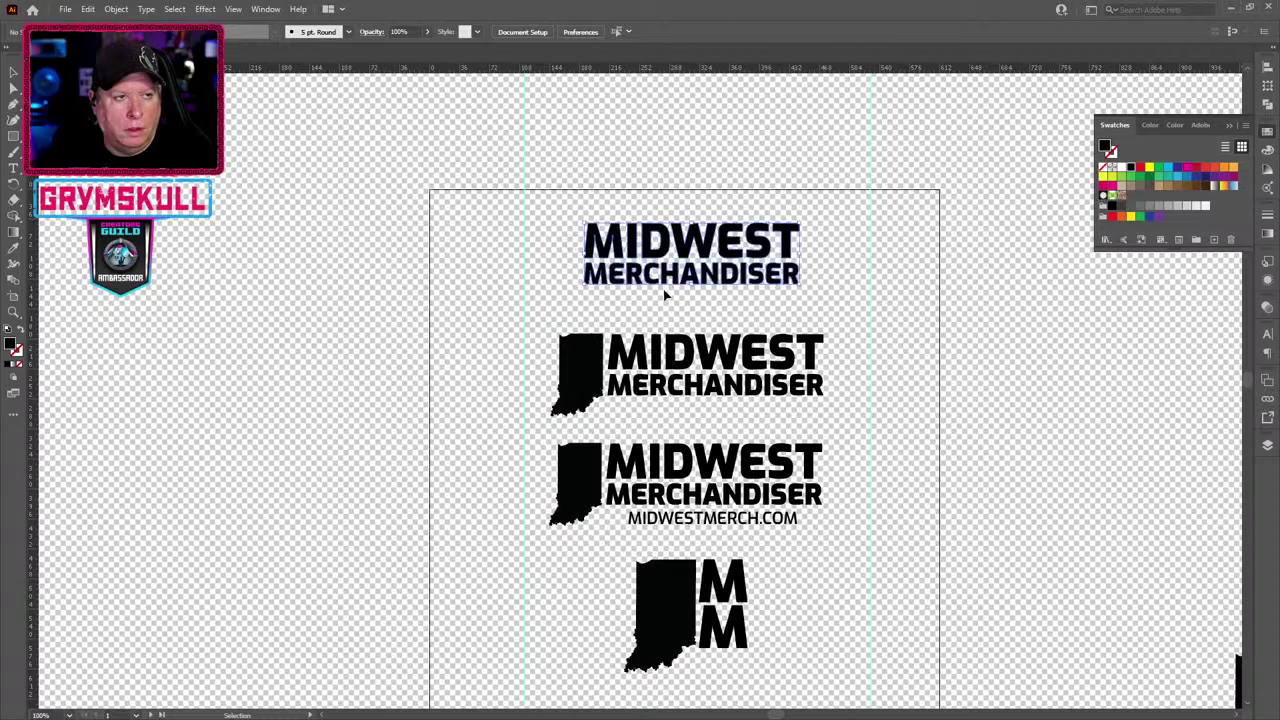
pyautogui.click(848, 434)
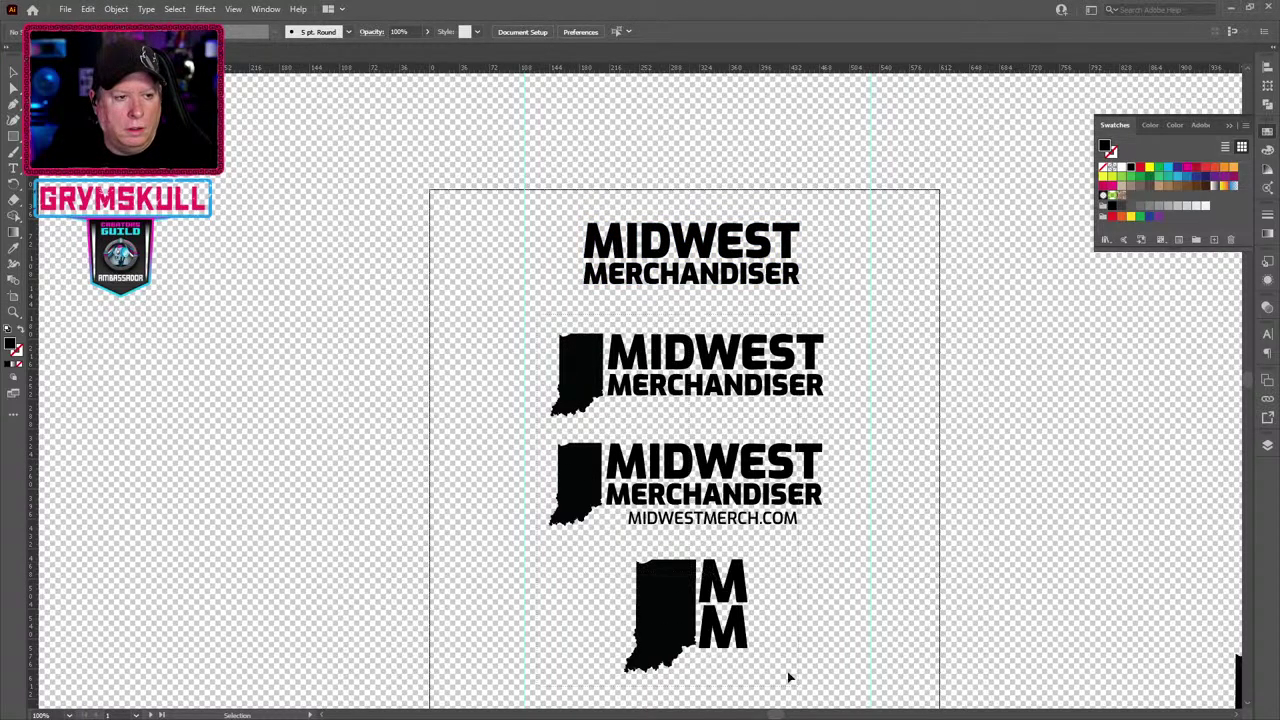
pyautogui.click(728, 356)
pyautogui.moveTo(728, 356); pyautogui.dragTo(736, 511)
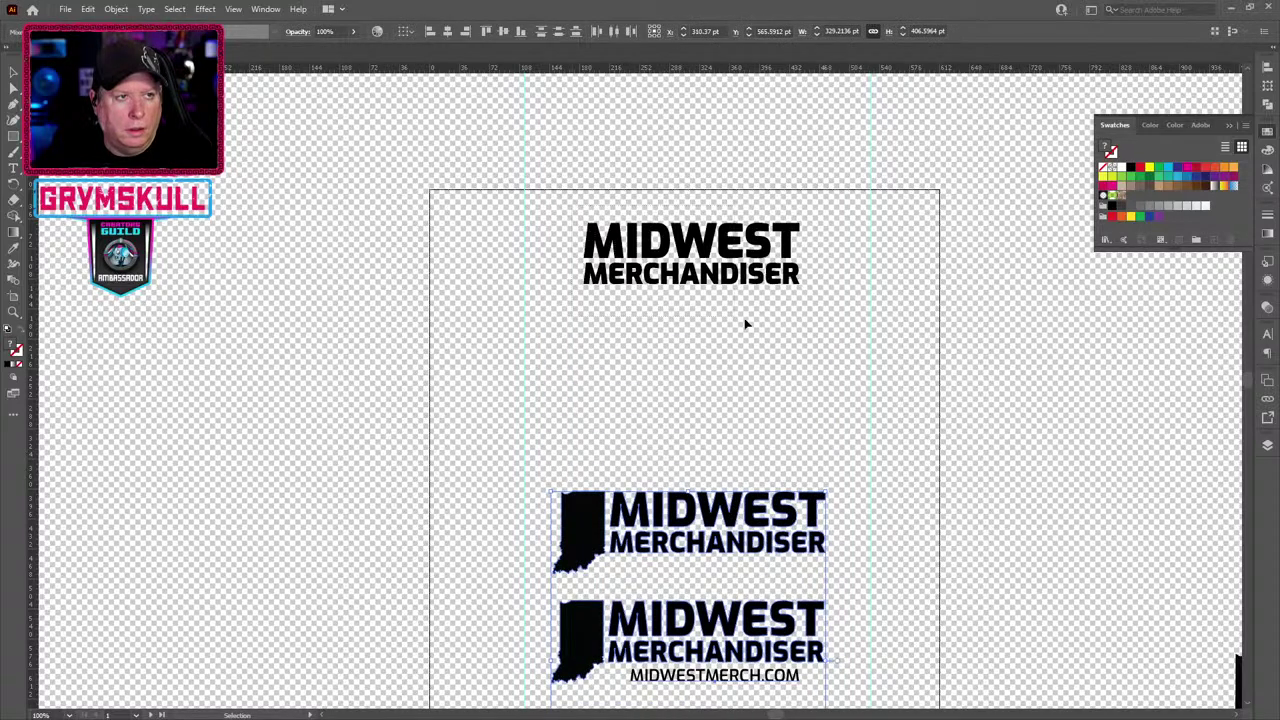
# Lower the standalone MIDWEST MERCHANDISER wordmark and place a copy of the state shape above it, enlarged to about 105 pt wide.
pyautogui.moveTo(735, 268); pyautogui.dragTo(732, 379)
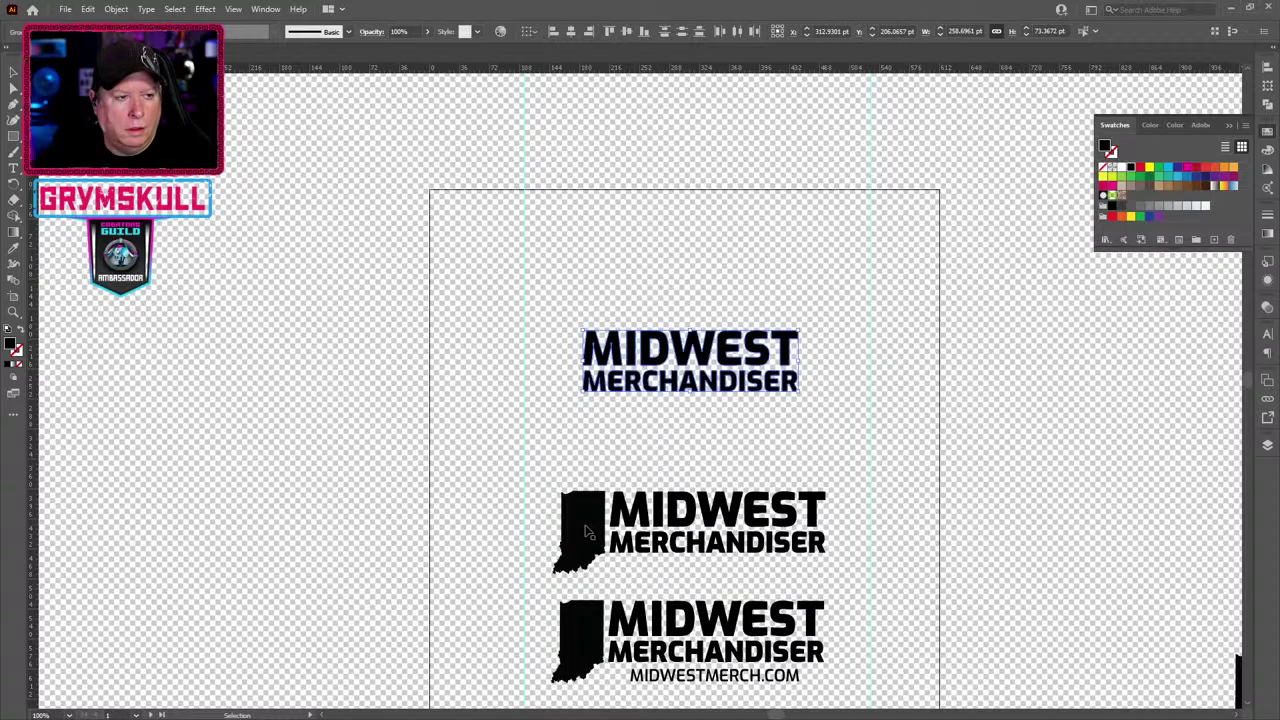
pyautogui.moveTo(588, 533); pyautogui.dragTo(700, 271)
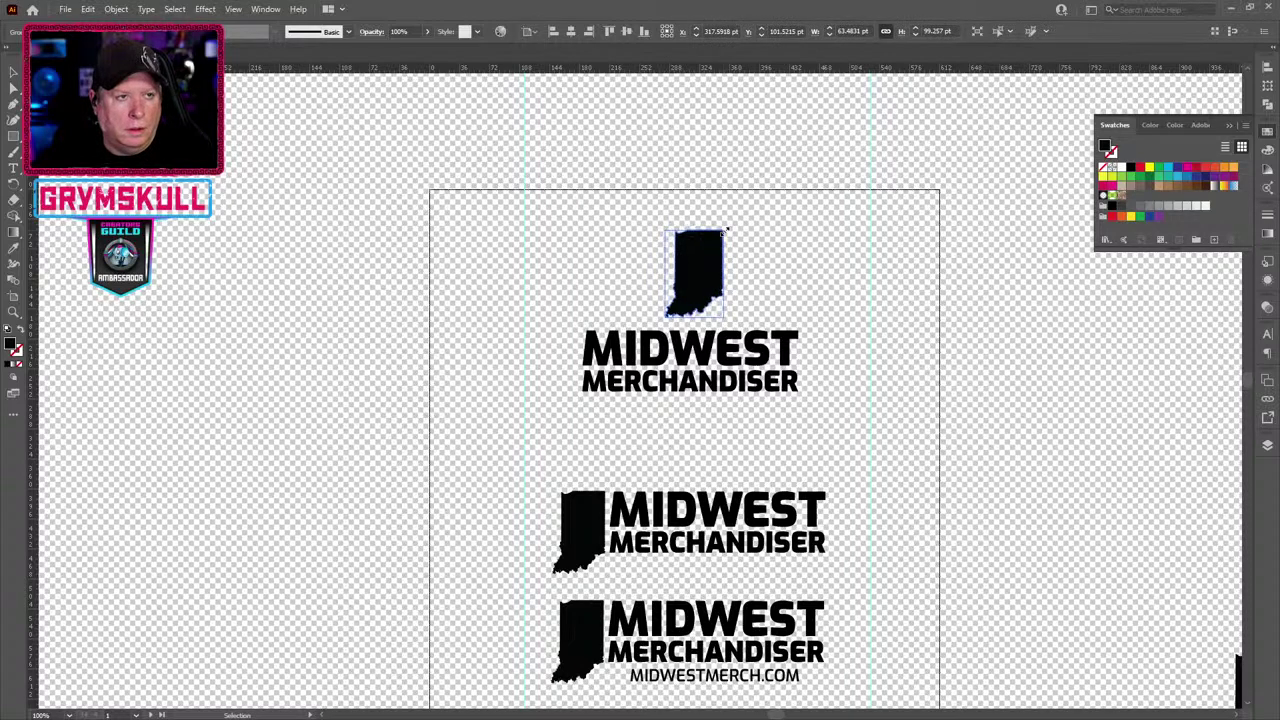
pyautogui.moveTo(726, 230)
pyautogui.mouseDown()
pyautogui.moveTo(740, 205)
pyautogui.moveTo(703, 229)
pyautogui.mouseUp()
pyautogui.click(825, 412)
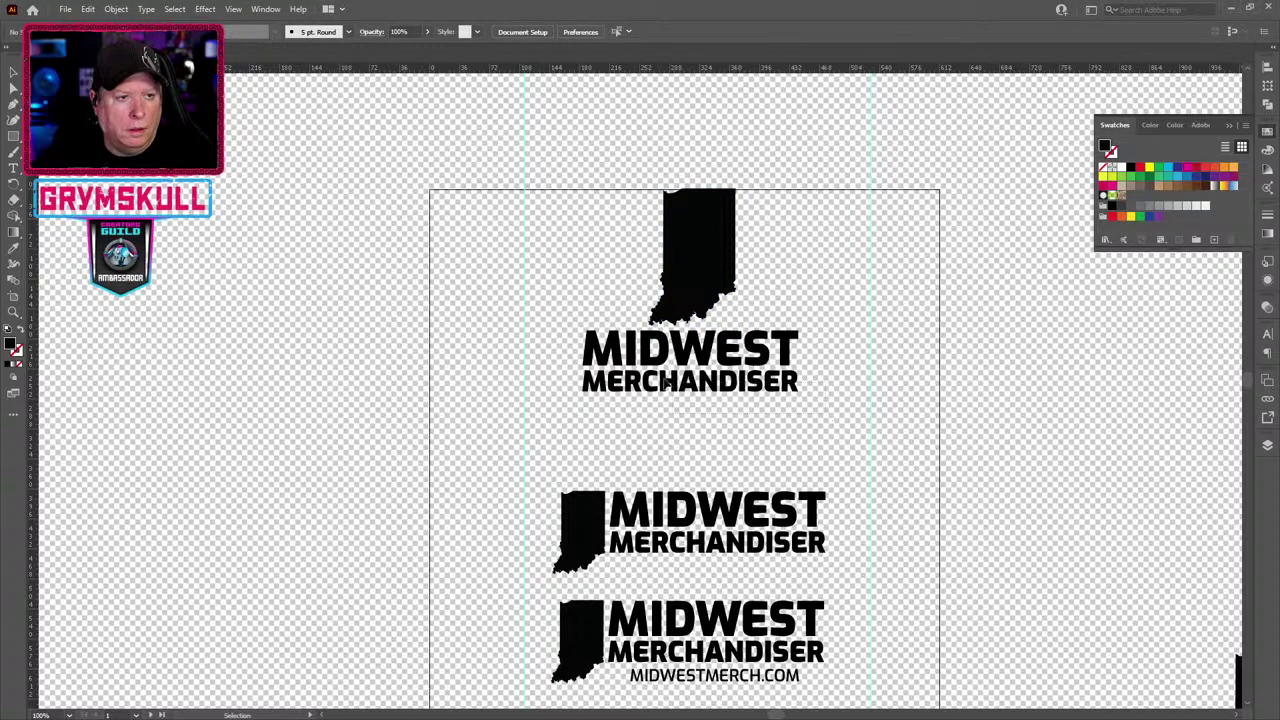
# Shift the standalone wordmark and the large state shape down so the stacked logo sits inside the artboard's upper edge.
pyautogui.moveTo(665, 383); pyautogui.dragTo(663, 413)
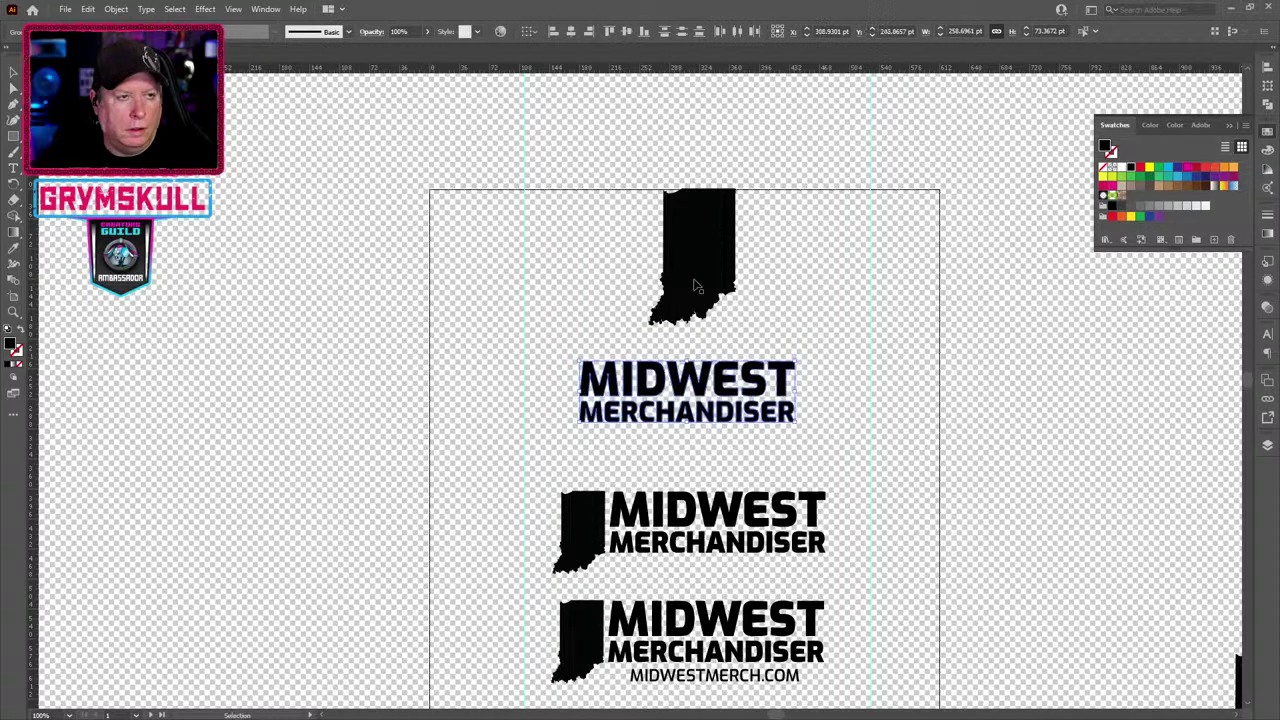
pyautogui.moveTo(697, 287); pyautogui.dragTo(688, 310)
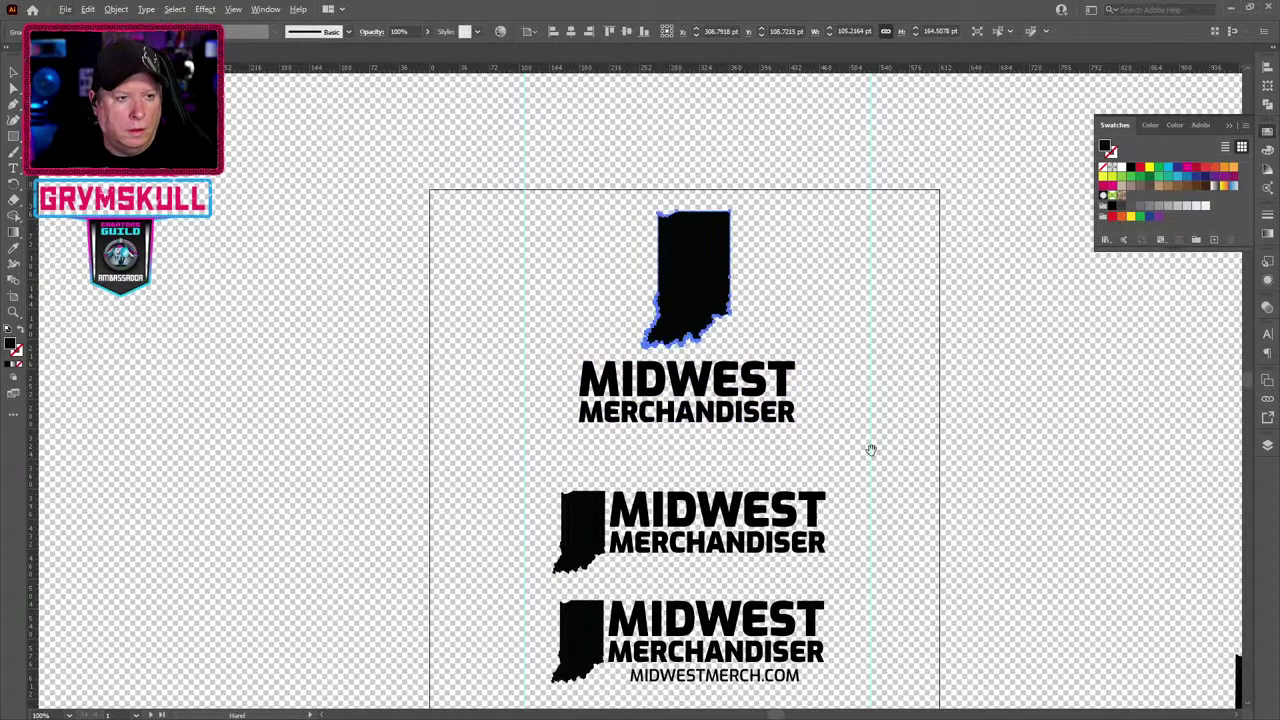
pyautogui.moveTo(871, 450); pyautogui.dragTo(843, 326)
pyautogui.scroll(-1, 843, 326)
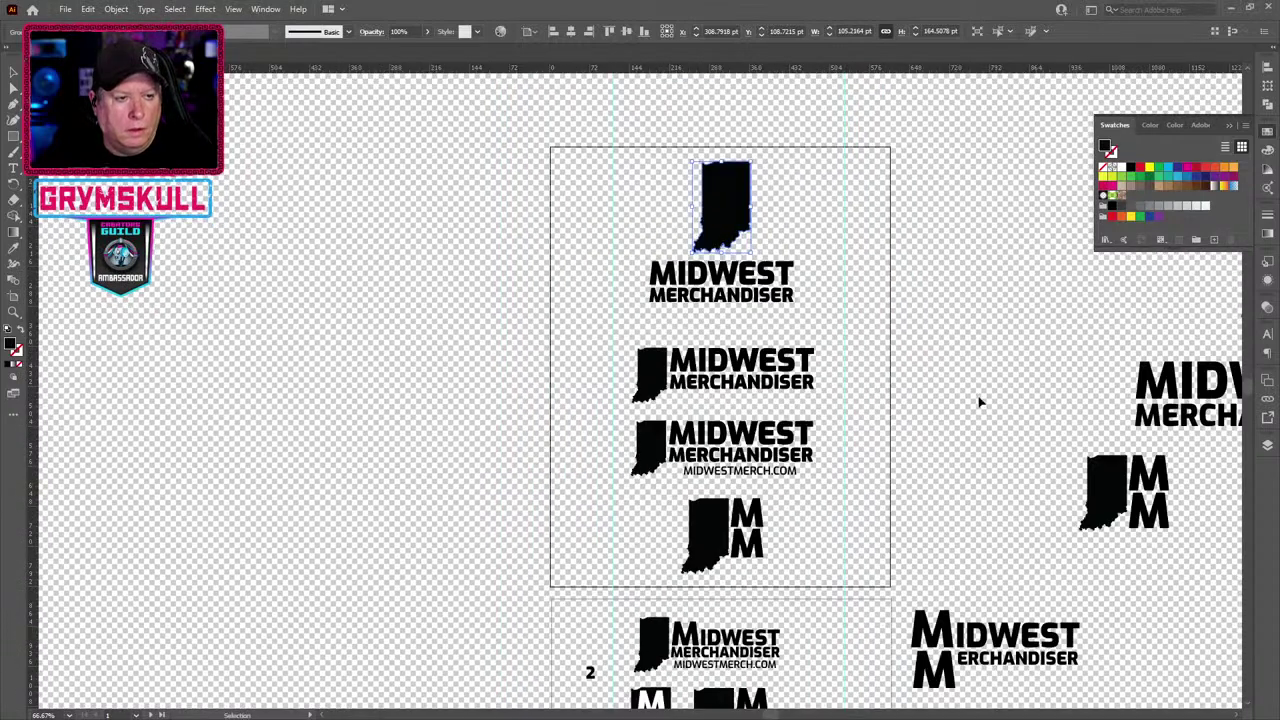
pyautogui.click(1015, 363)
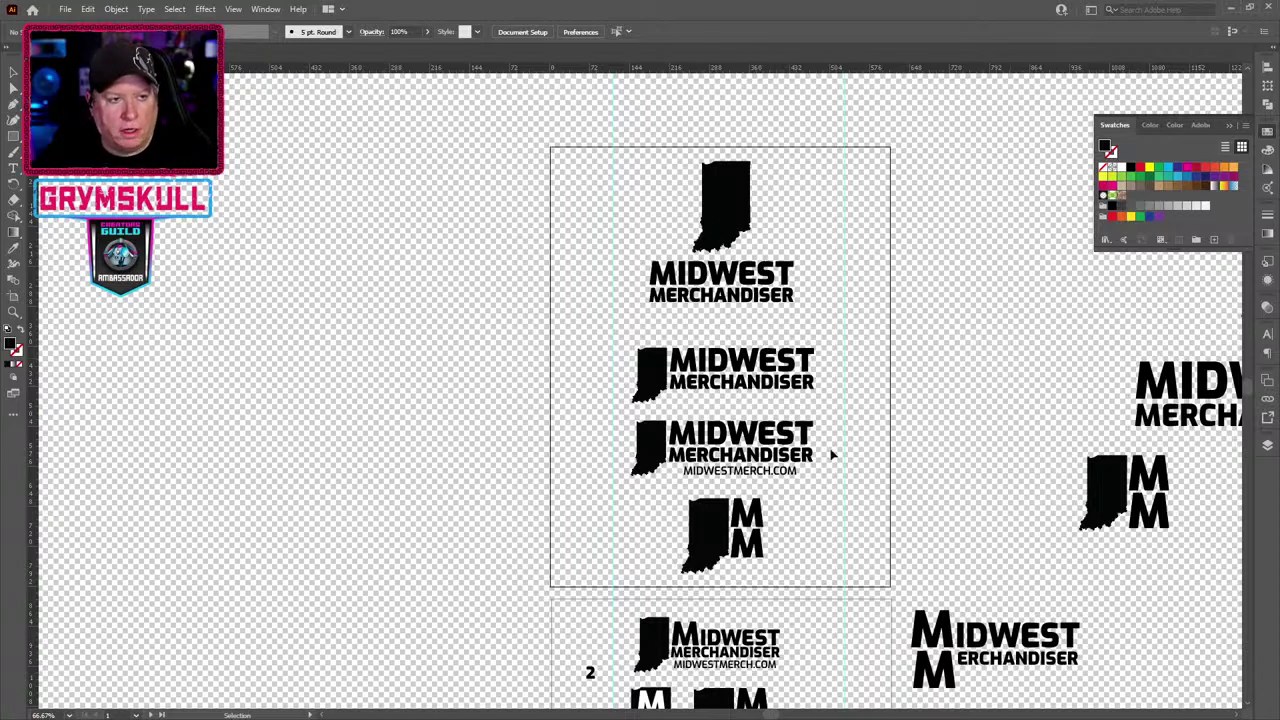
pyautogui.scroll(1, 832, 455)
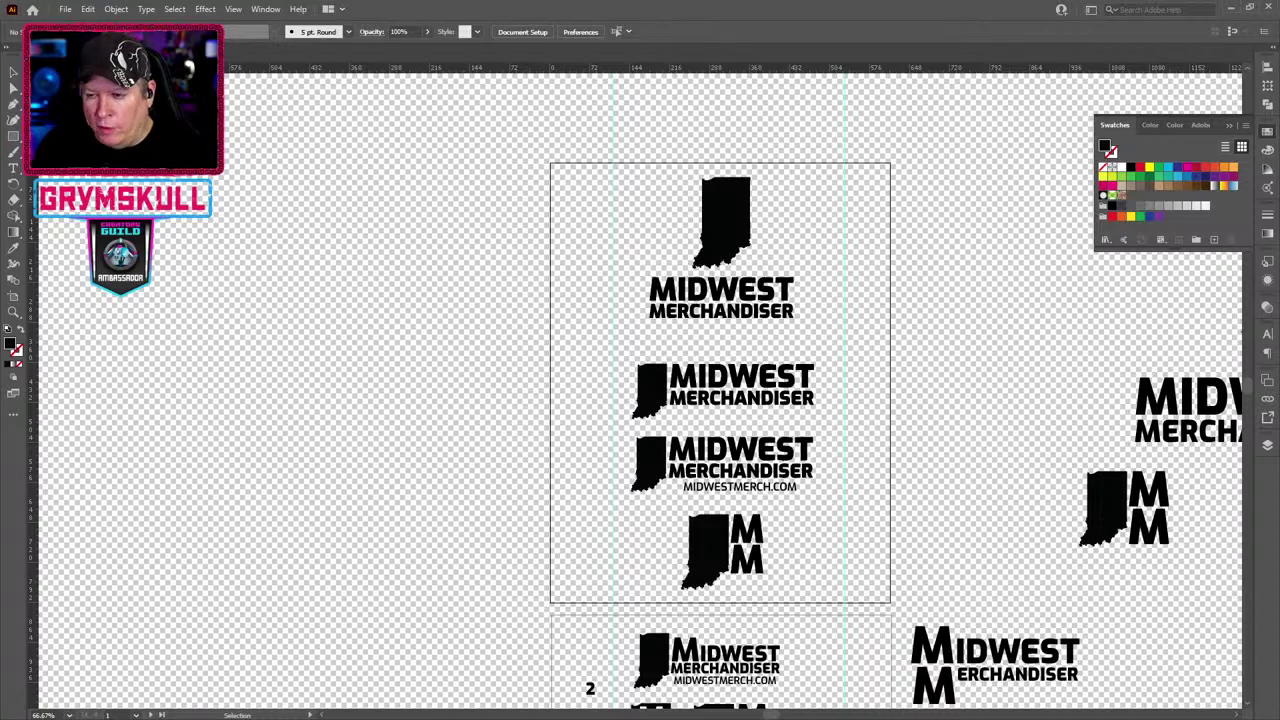
# Switch to Photoshop and hide the WhiteIndianaTransparent and MM_LOGO_ICON copy layers on the START SCENE's red band.
pyautogui.hotkey('alt', 'Tab')
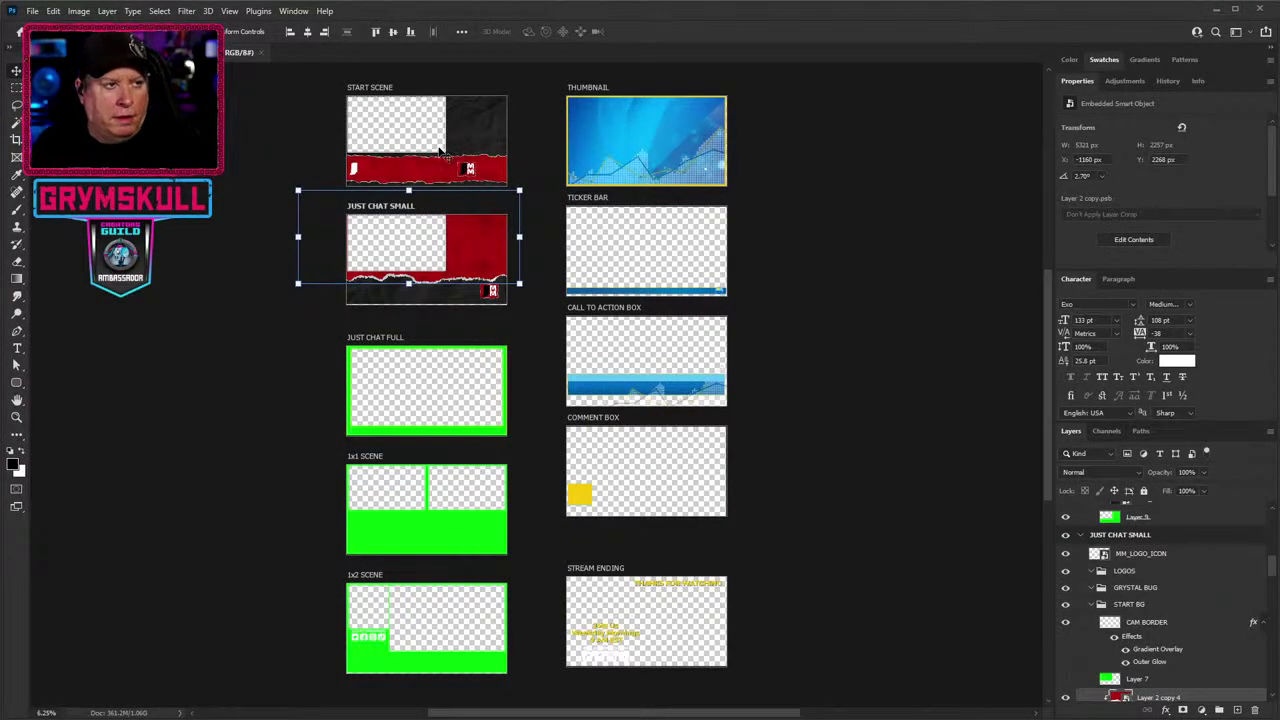
pyautogui.scroll(3, 444, 158)
pyautogui.scroll(3, 444, 158)
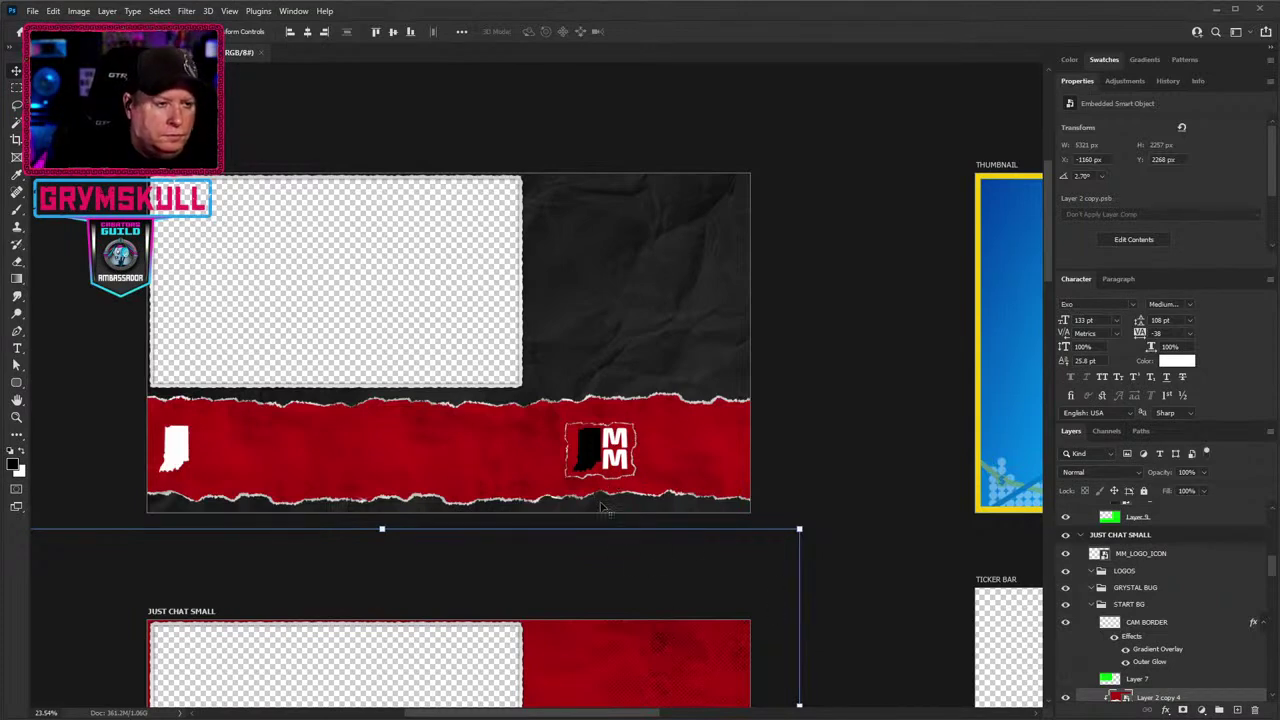
pyautogui.moveTo(608, 443); pyautogui.dragTo(620, 458)
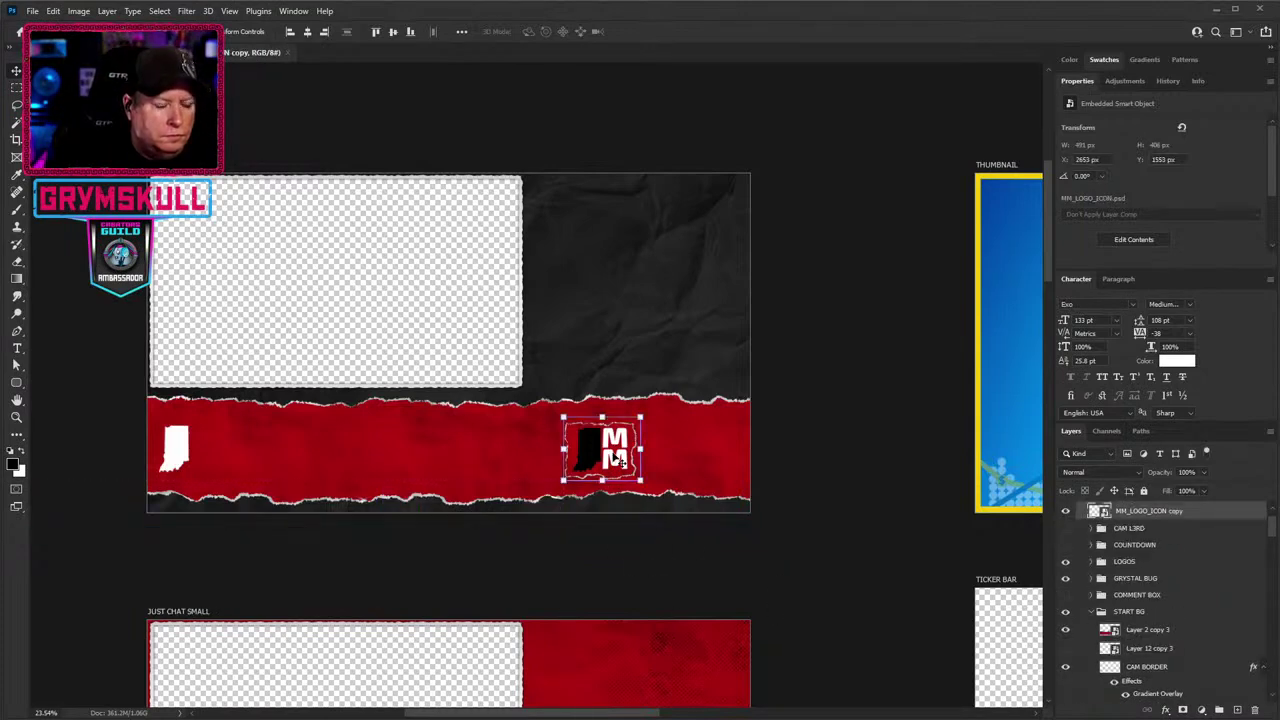
pyautogui.click(176, 456)
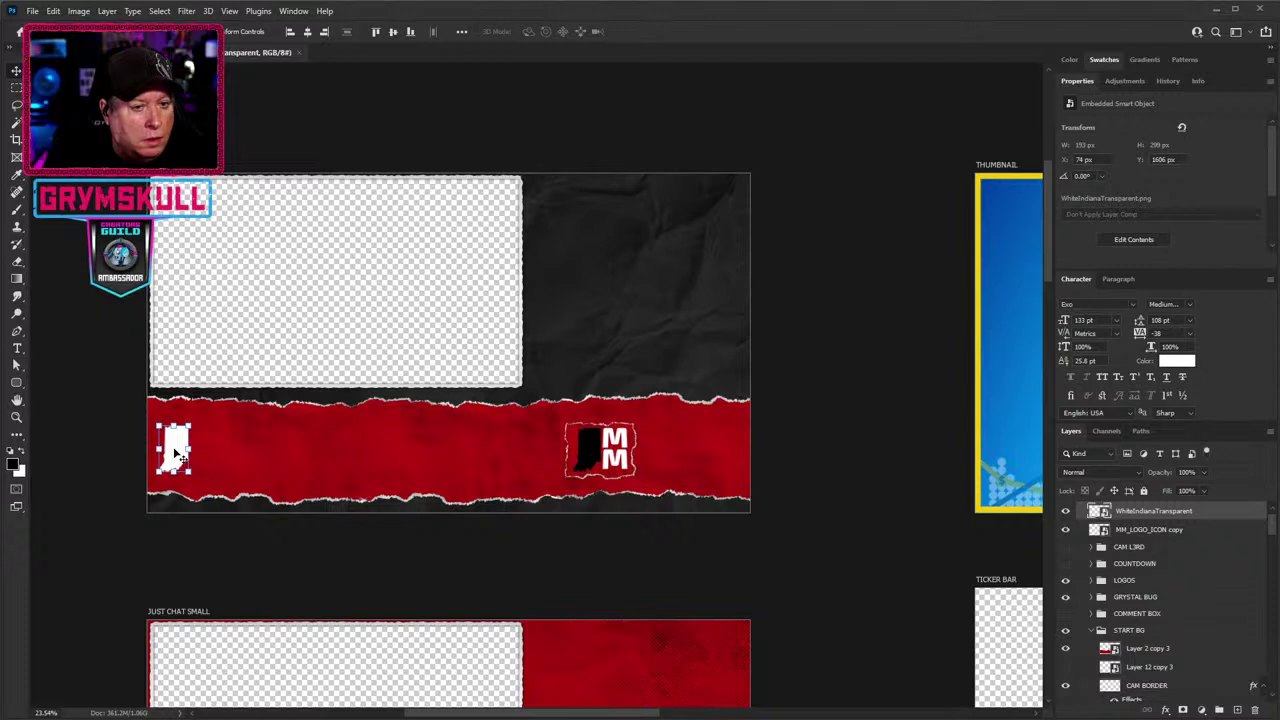
pyautogui.click(1065, 511)
pyautogui.click(1064, 530)
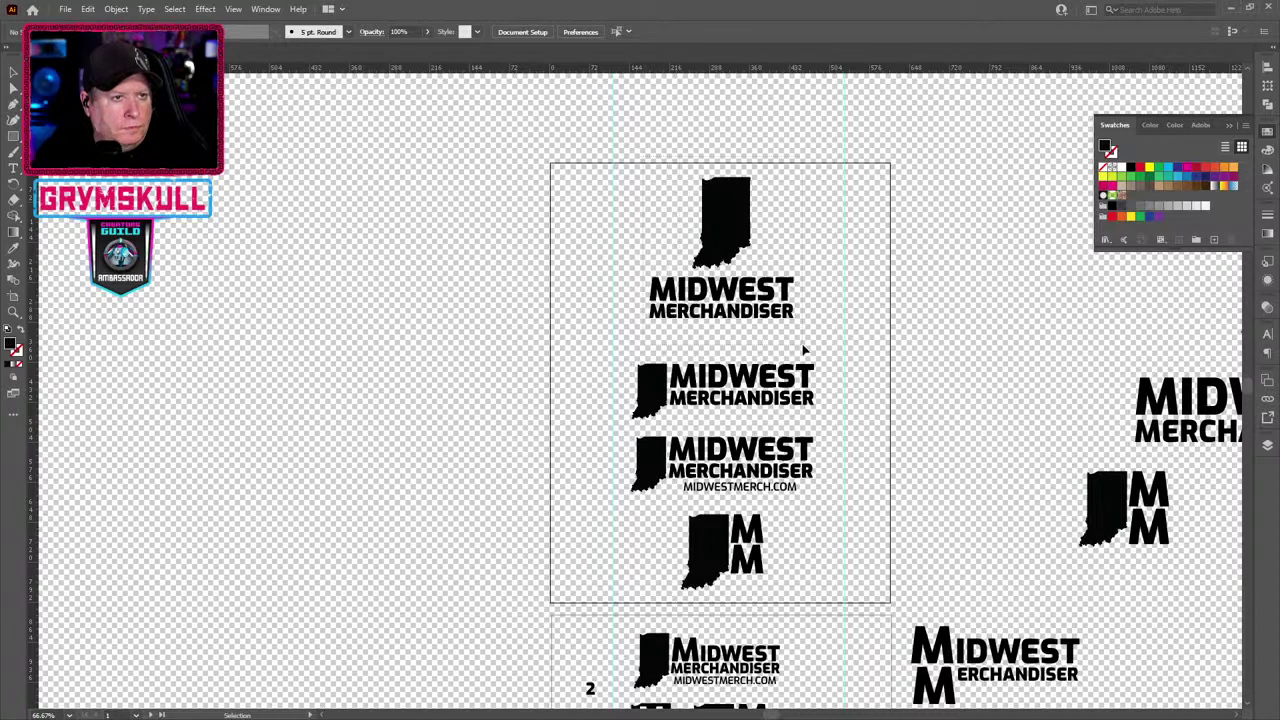
# Copy the stacked logo from Illustrator into the START SCENE's dark paper area in Photoshop as a smart object, scaled to about 379%.
pyautogui.hotkey('ctrl', 'z')
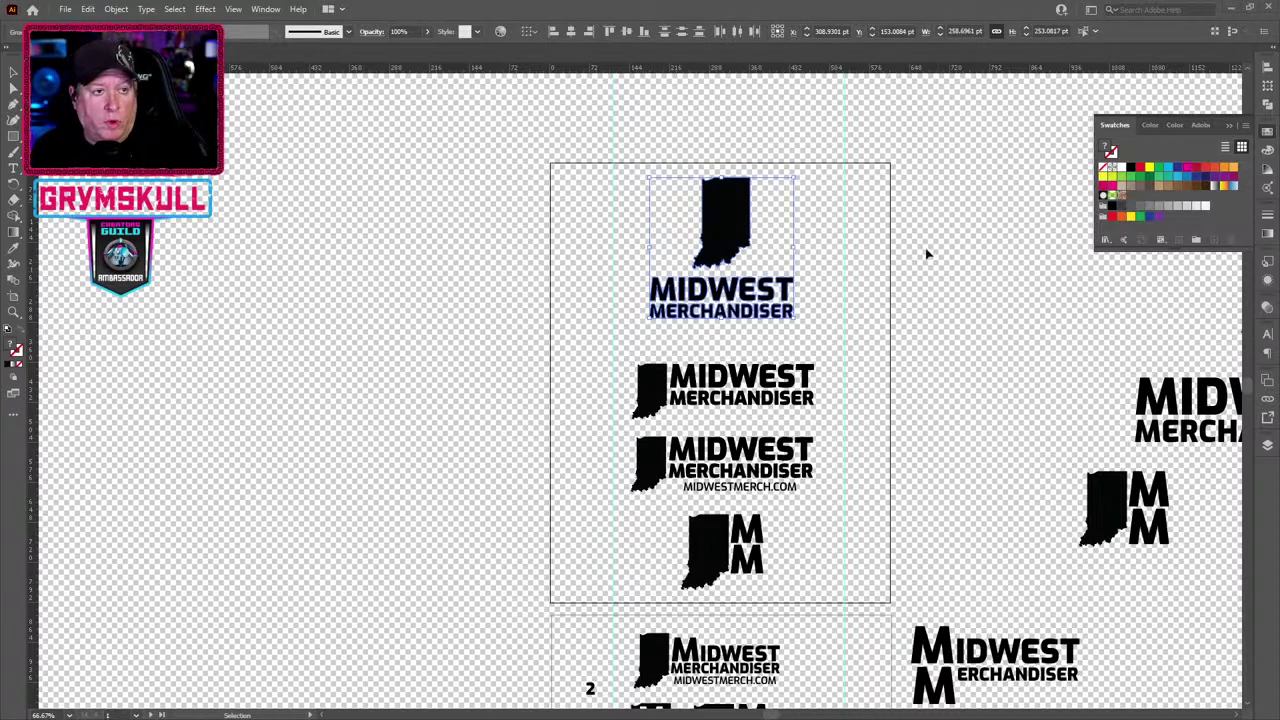
pyautogui.moveTo(611, 145); pyautogui.dragTo(807, 335)
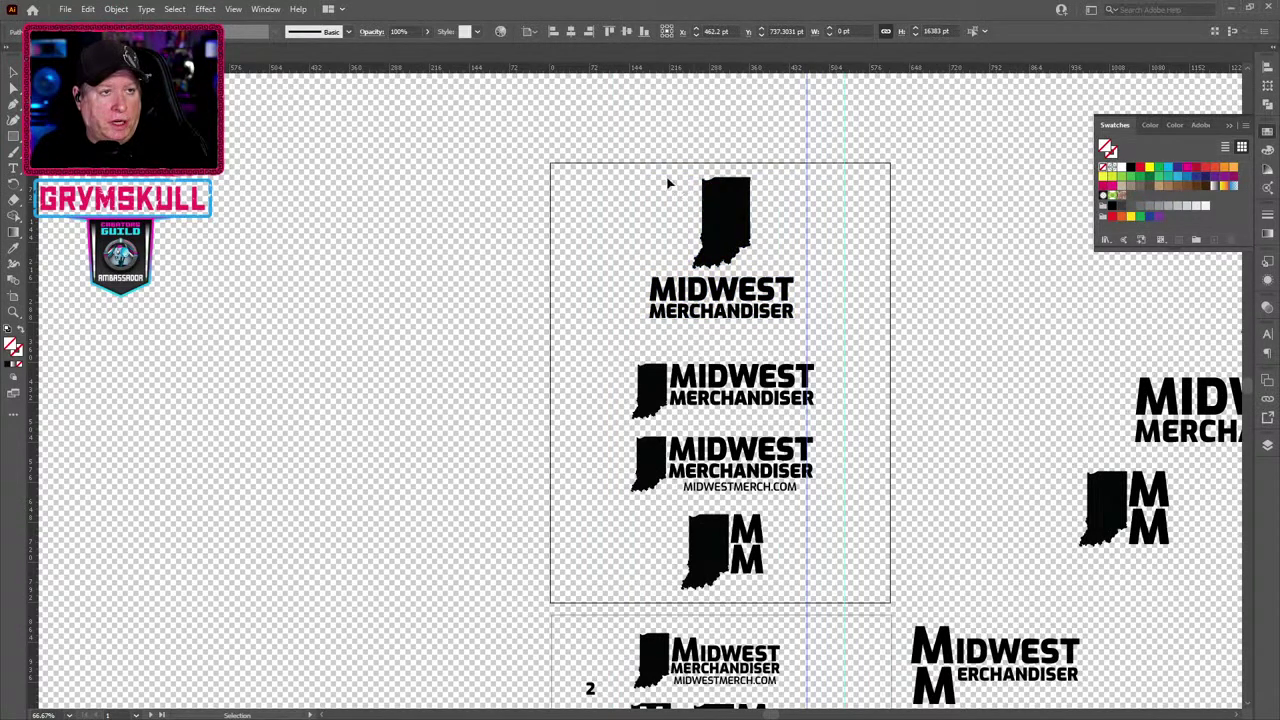
pyautogui.moveTo(670, 180); pyautogui.dragTo(780, 337)
pyautogui.press('a')
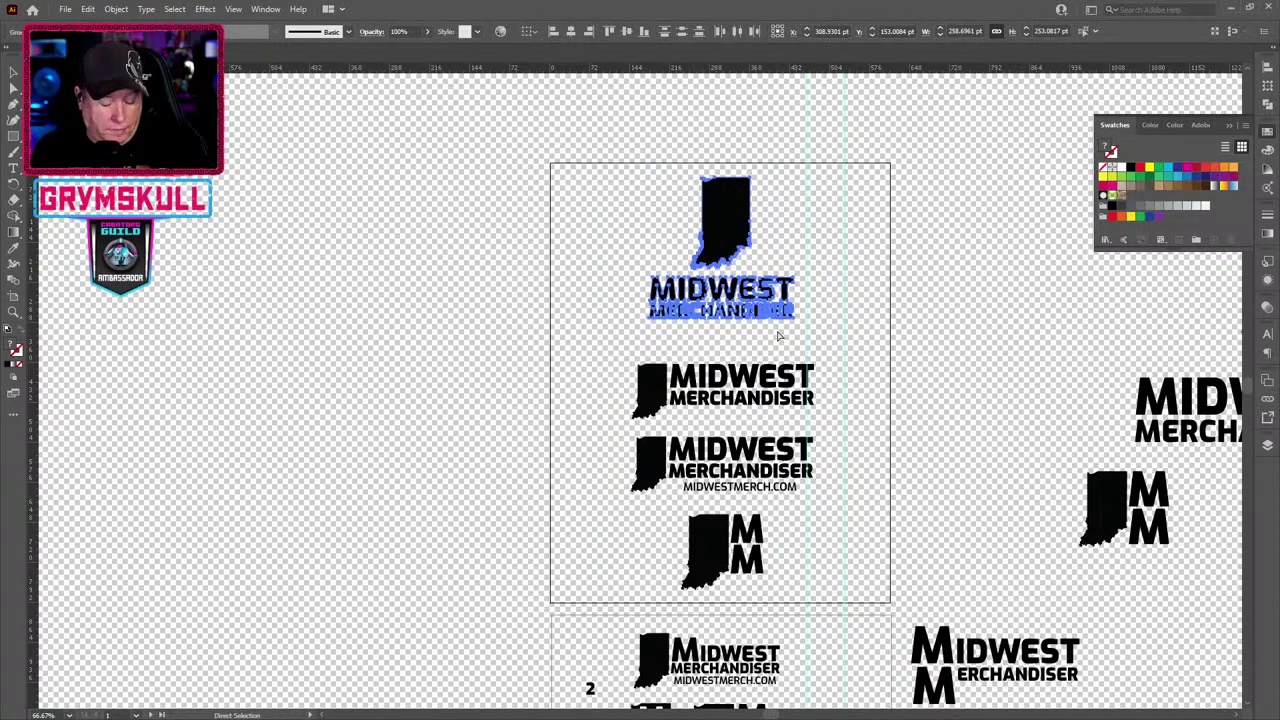
pyautogui.press('v')
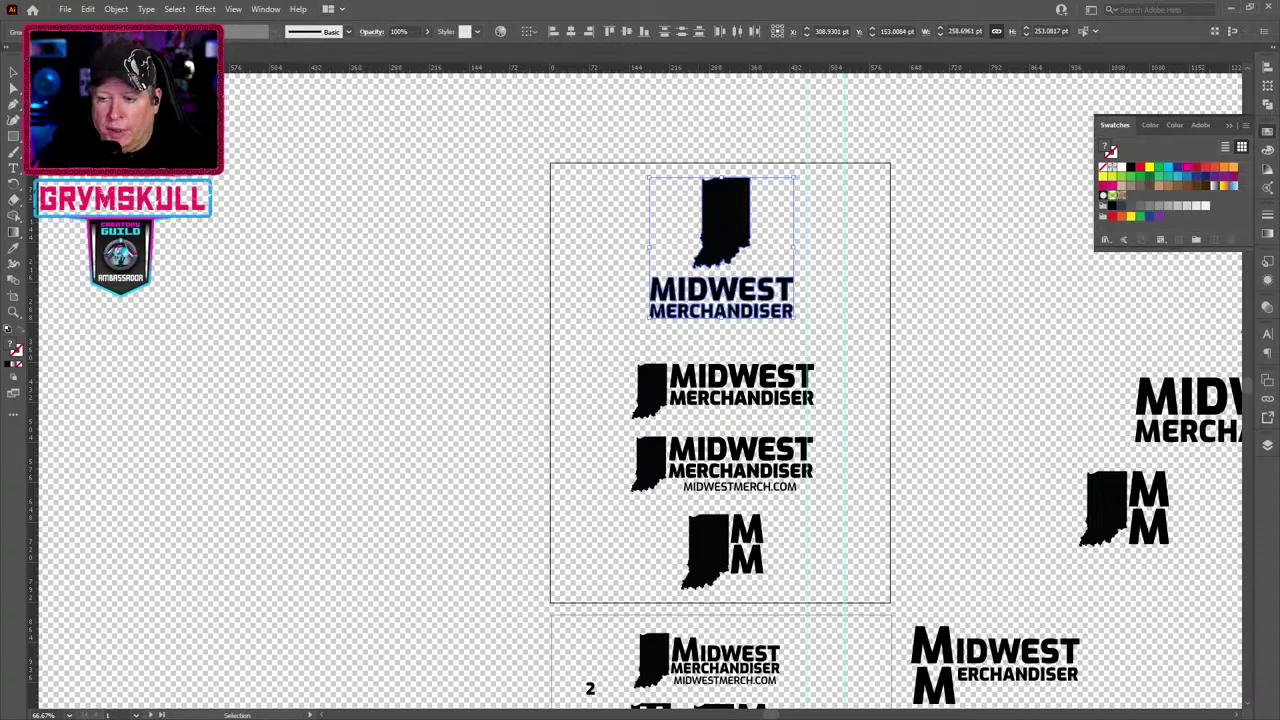
pyautogui.hotkey('alt', 'Tab')
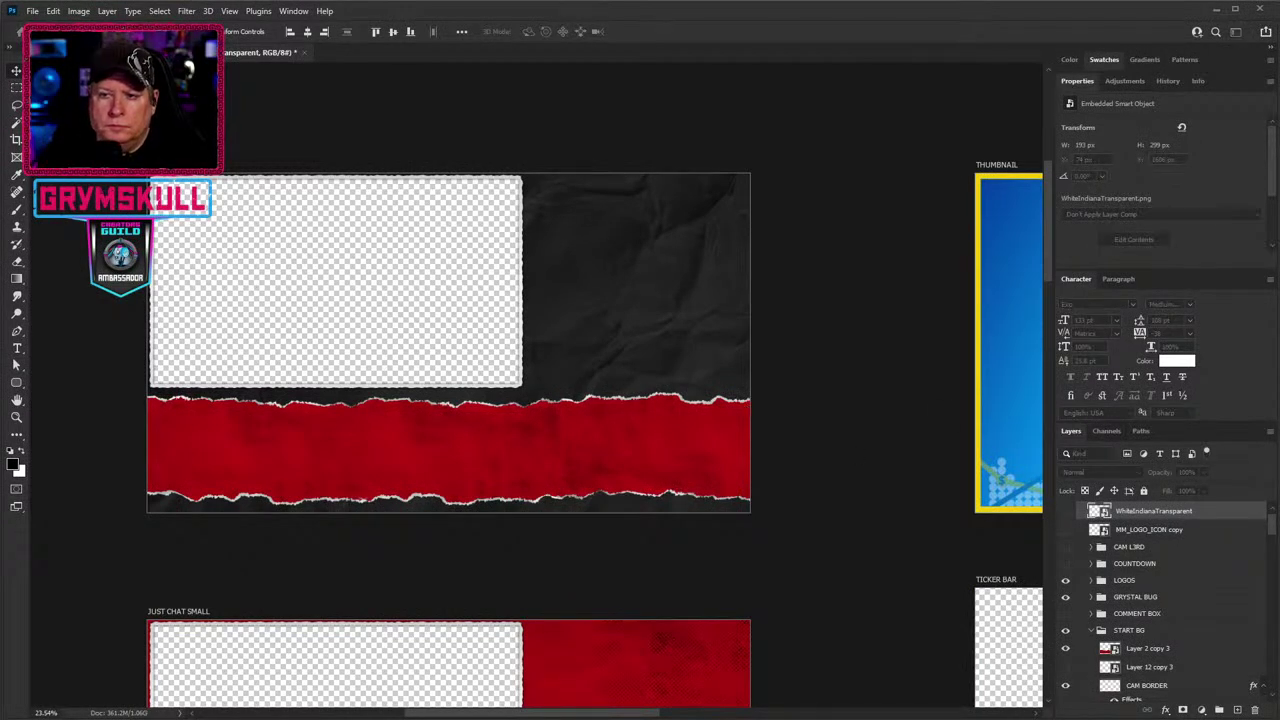
pyautogui.hotkey('ctrl', 'v')
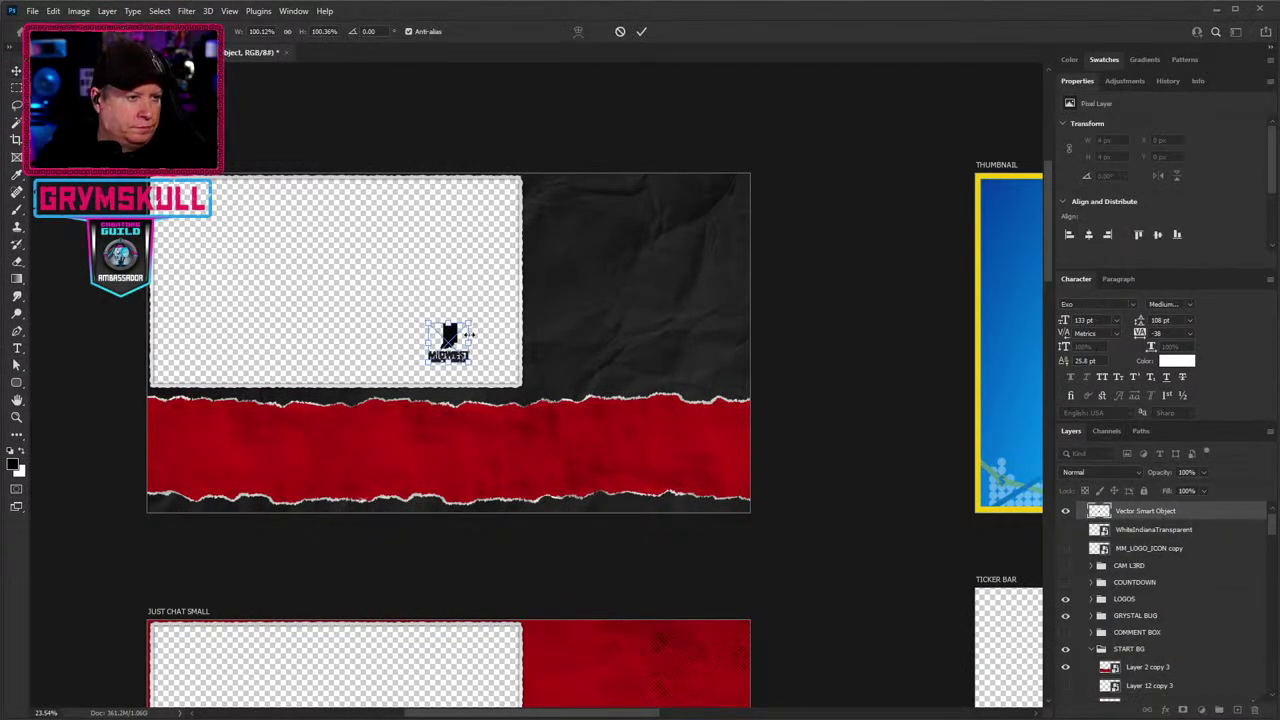
pyautogui.moveTo(468, 337); pyautogui.dragTo(712, 227)
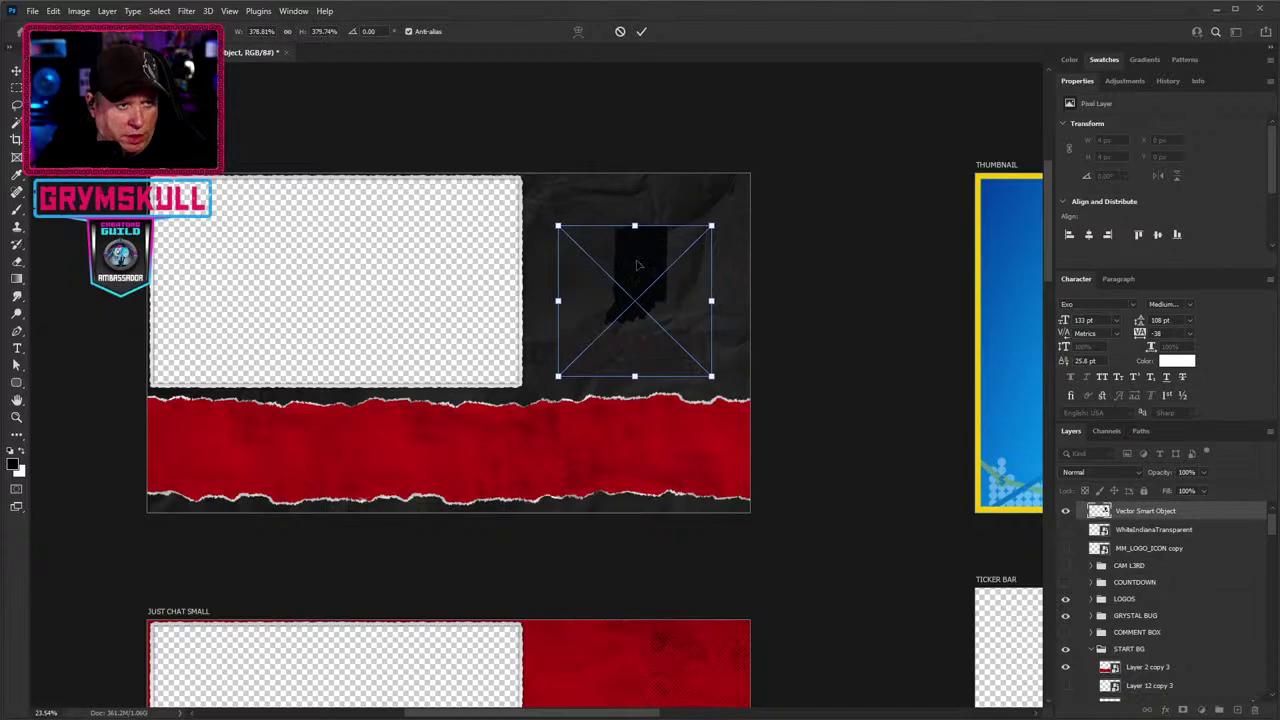
pyautogui.press('Return')
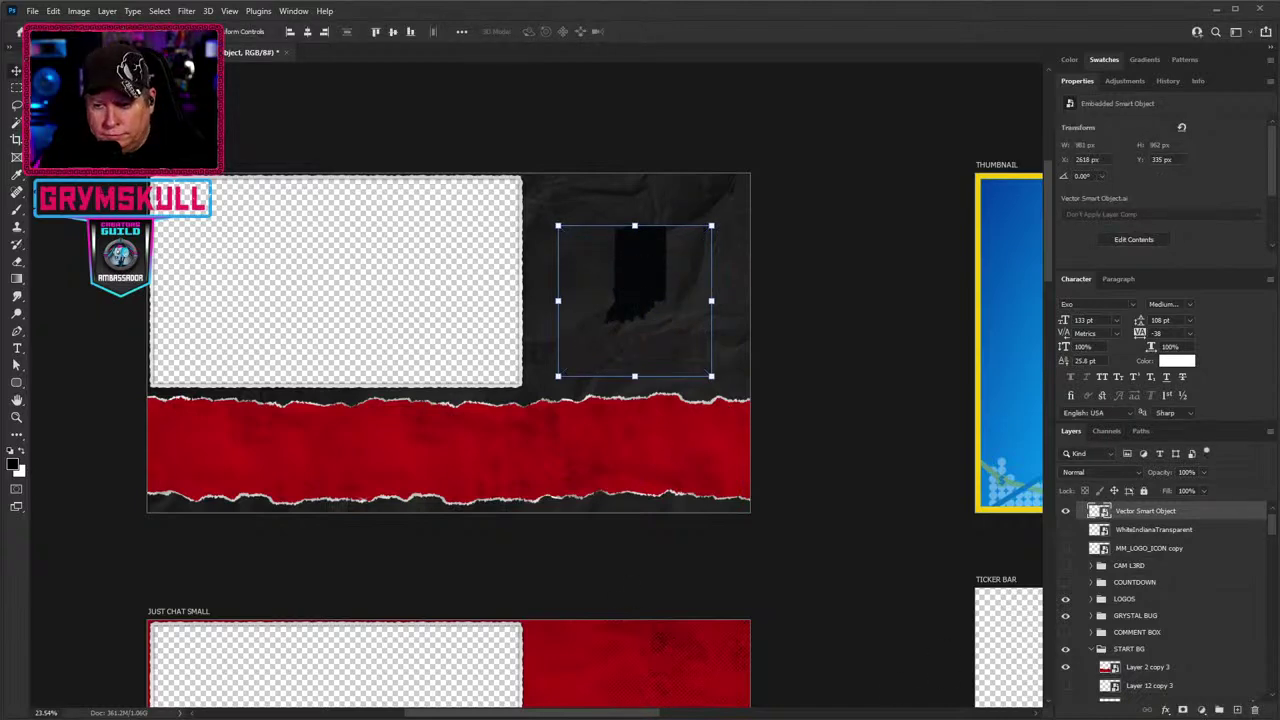
# Return to Illustrator and fill the stacked logo's state shape, MIDWEST and MERCHANDISER lettering with the black swatch.
pyautogui.hotkey('alt', 'Tab')
pyautogui.click(840, 306)
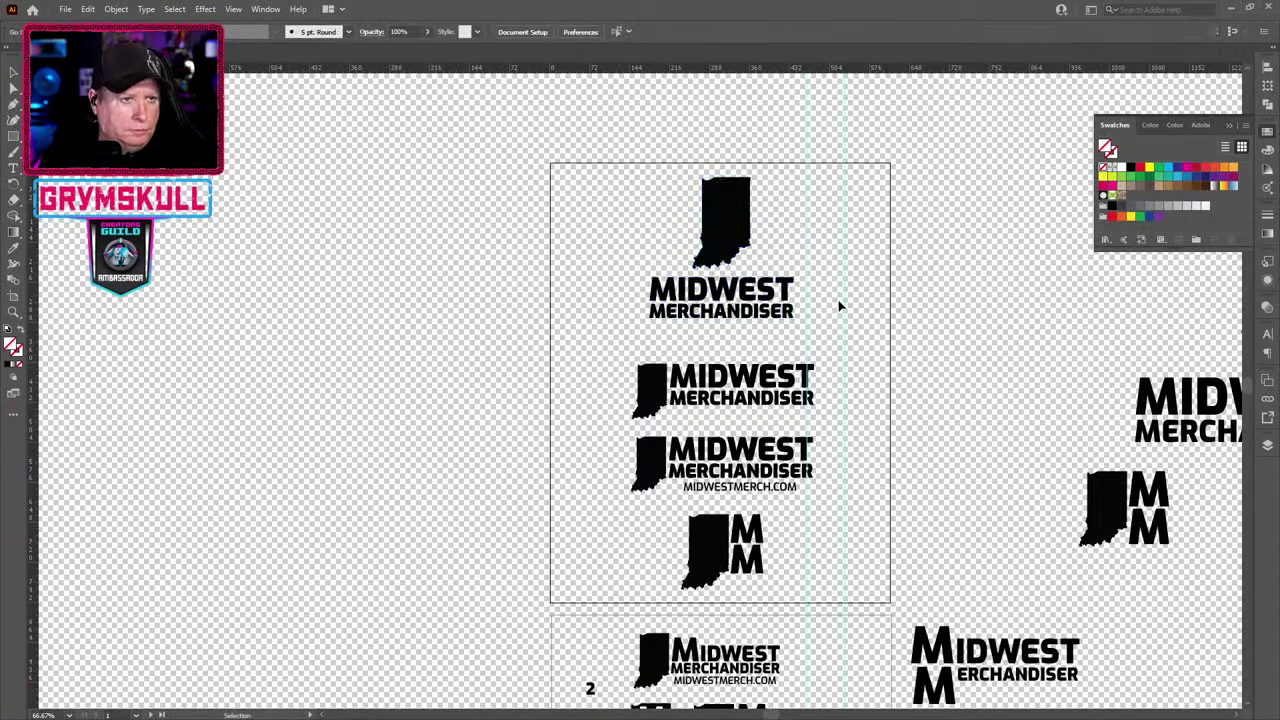
pyautogui.scroll(6, 819, 288)
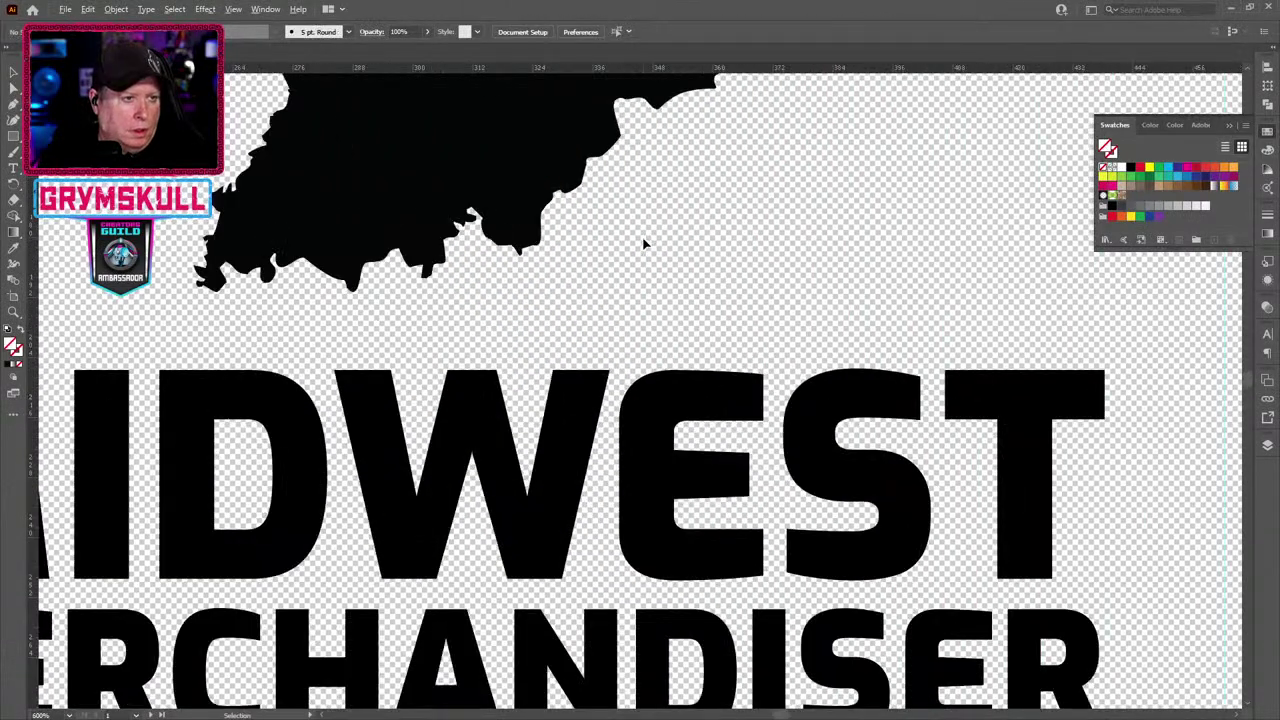
pyautogui.scroll(-2, 645, 243)
pyautogui.click(512, 195)
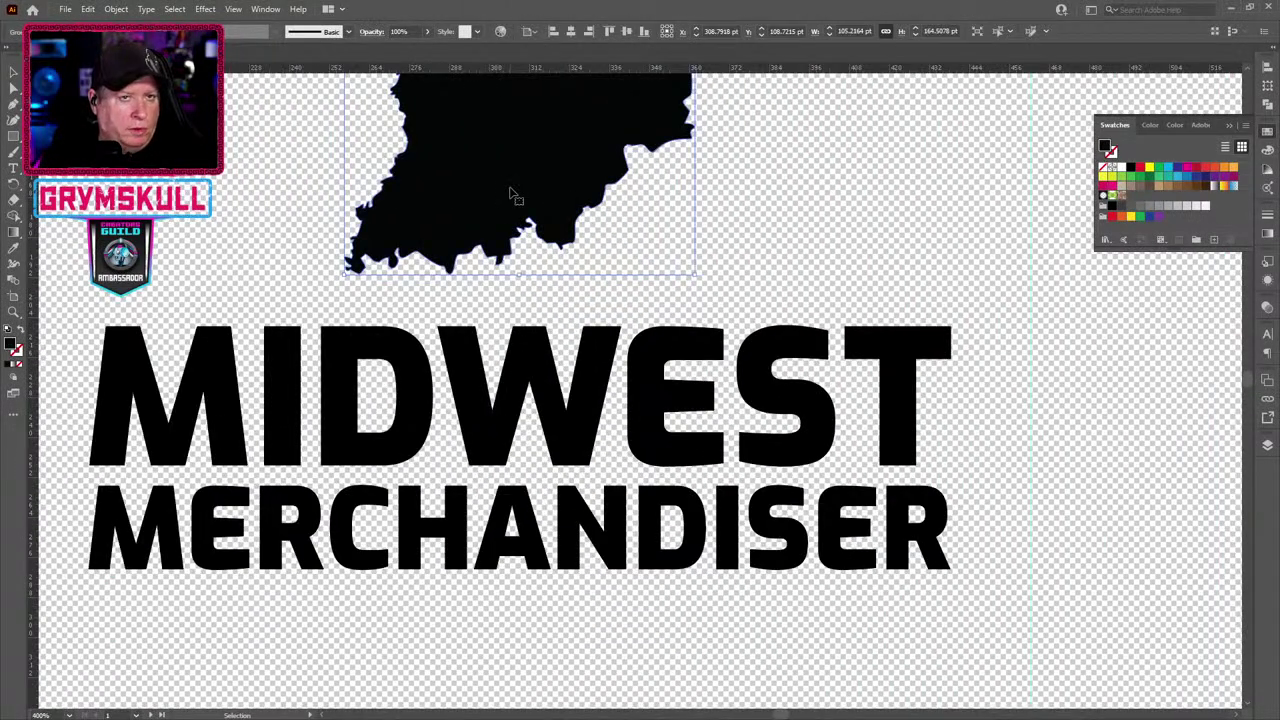
pyautogui.keyDown('shift'); pyautogui.click(816, 352); pyautogui.keyUp('shift')
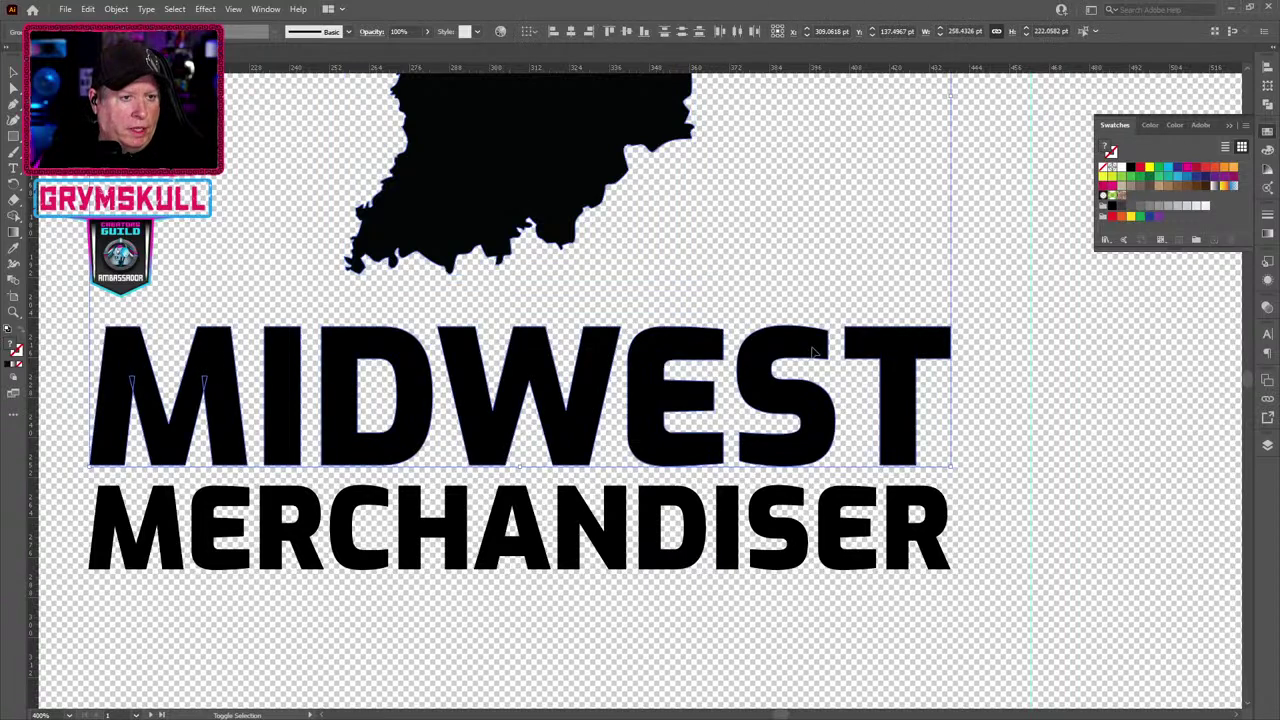
pyautogui.keyDown('shift'); pyautogui.click(911, 522); pyautogui.keyUp('shift')
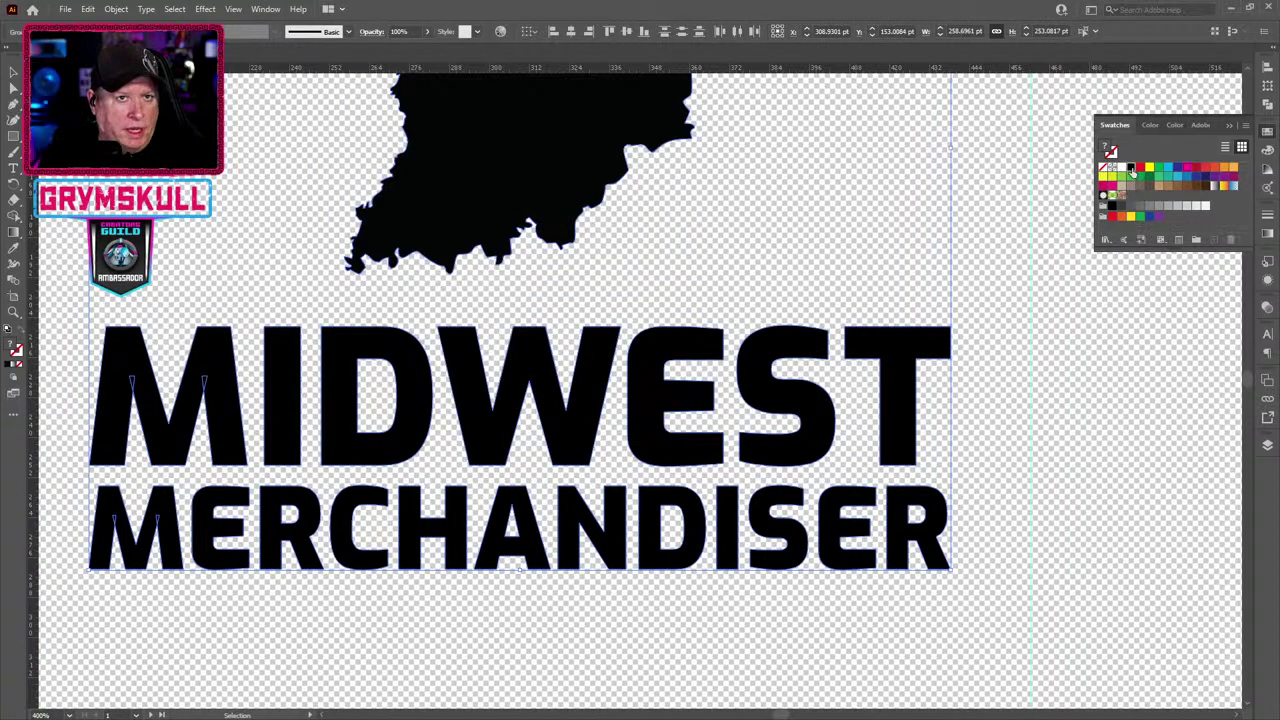
pyautogui.click(1132, 170)
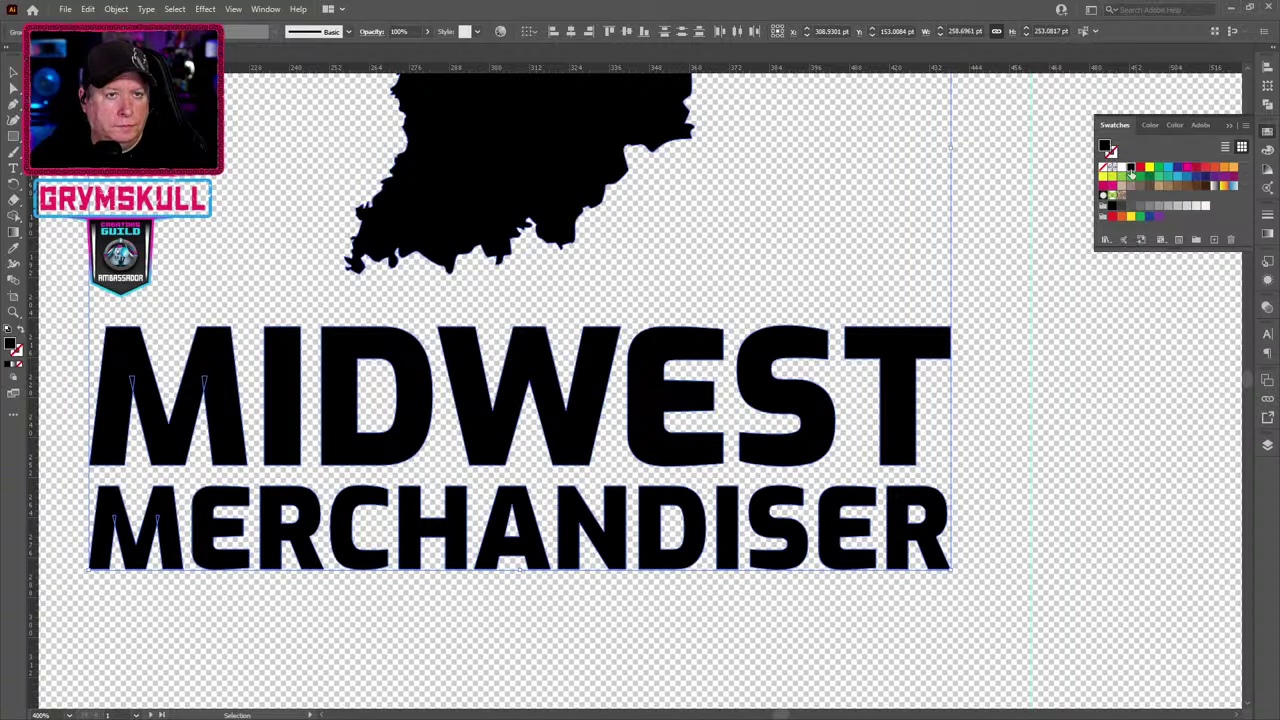
# Copy the recoloured stacked logo with its state shape and both lines of lettering.
pyautogui.scroll(-2, 989, 500)
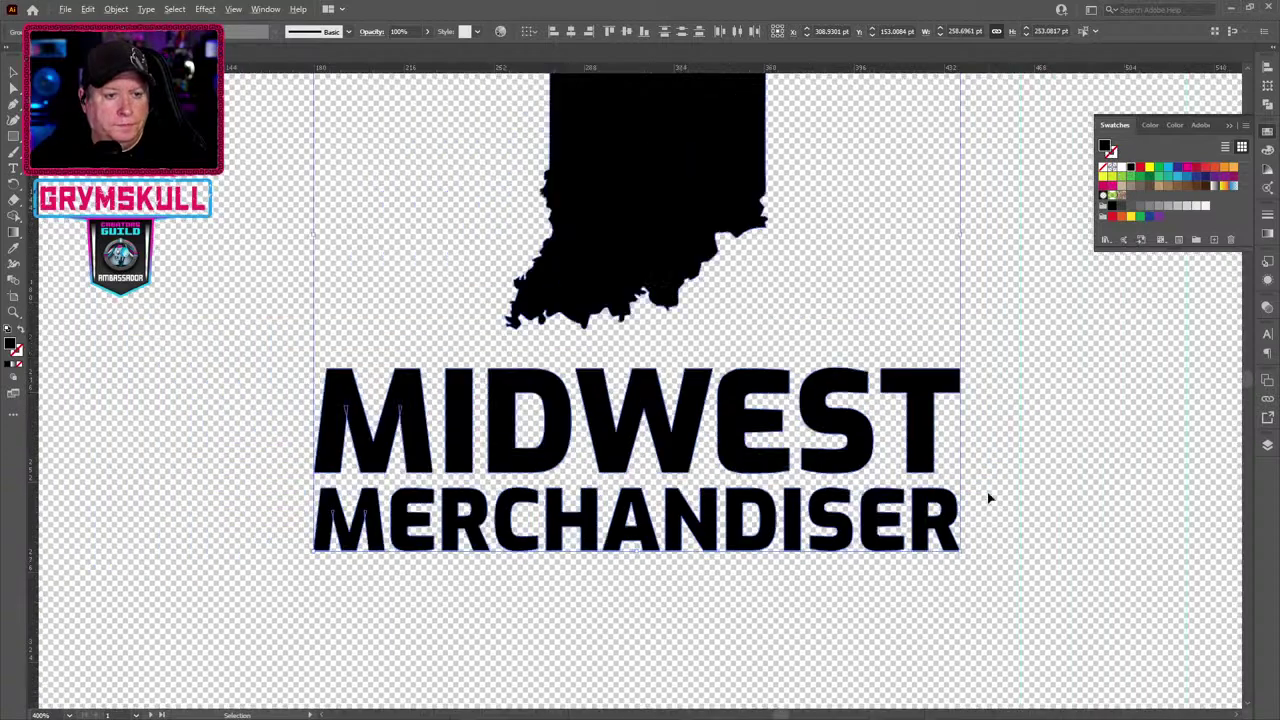
pyautogui.moveTo(1044, 441); pyautogui.dragTo(996, 481)
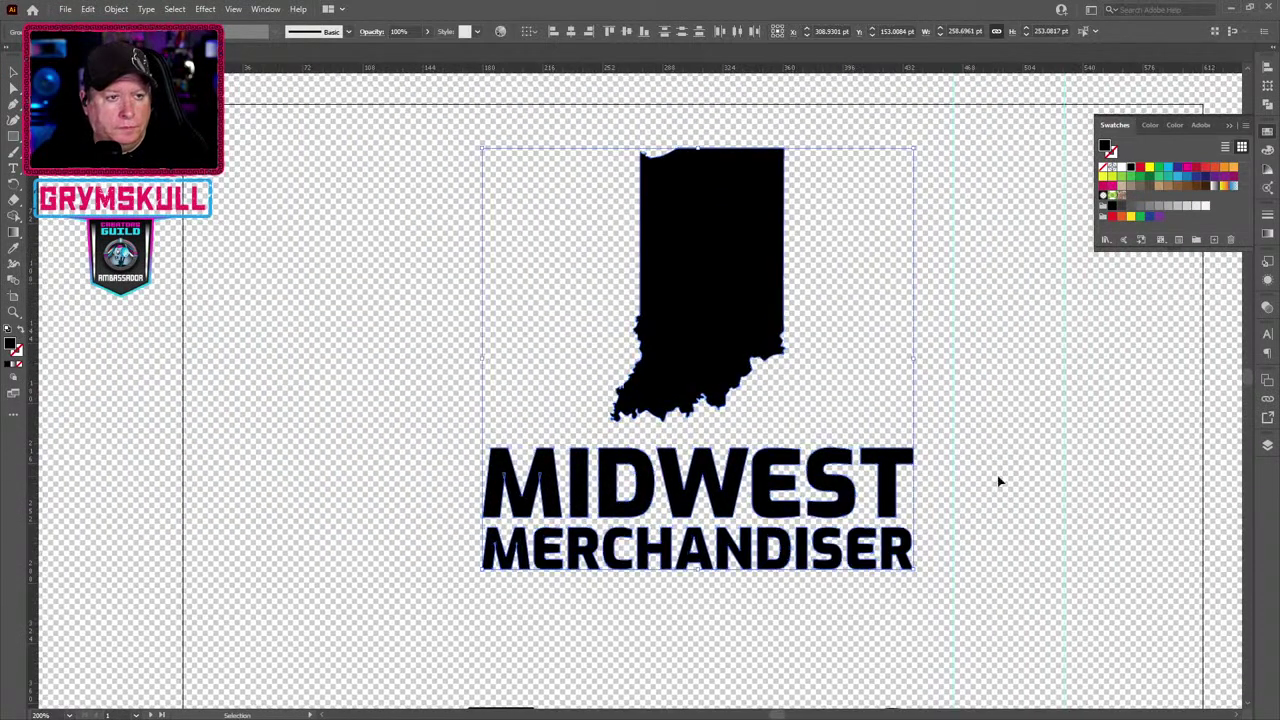
pyautogui.press('a')
pyautogui.press('v')
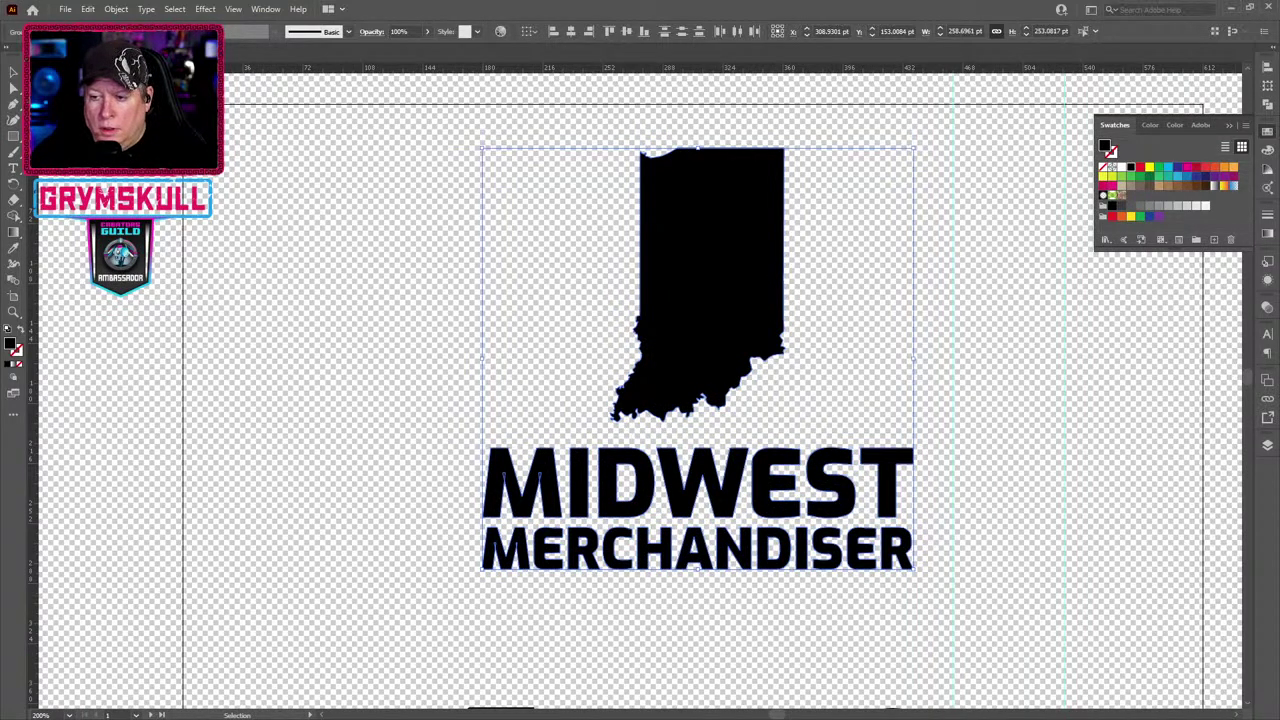
# Switch to Photoshop and replace the old stacked logo in the START SCENE's dark paper area with the black version, scaled to about 430%.
pyautogui.hotkey('alt', 'Tab')
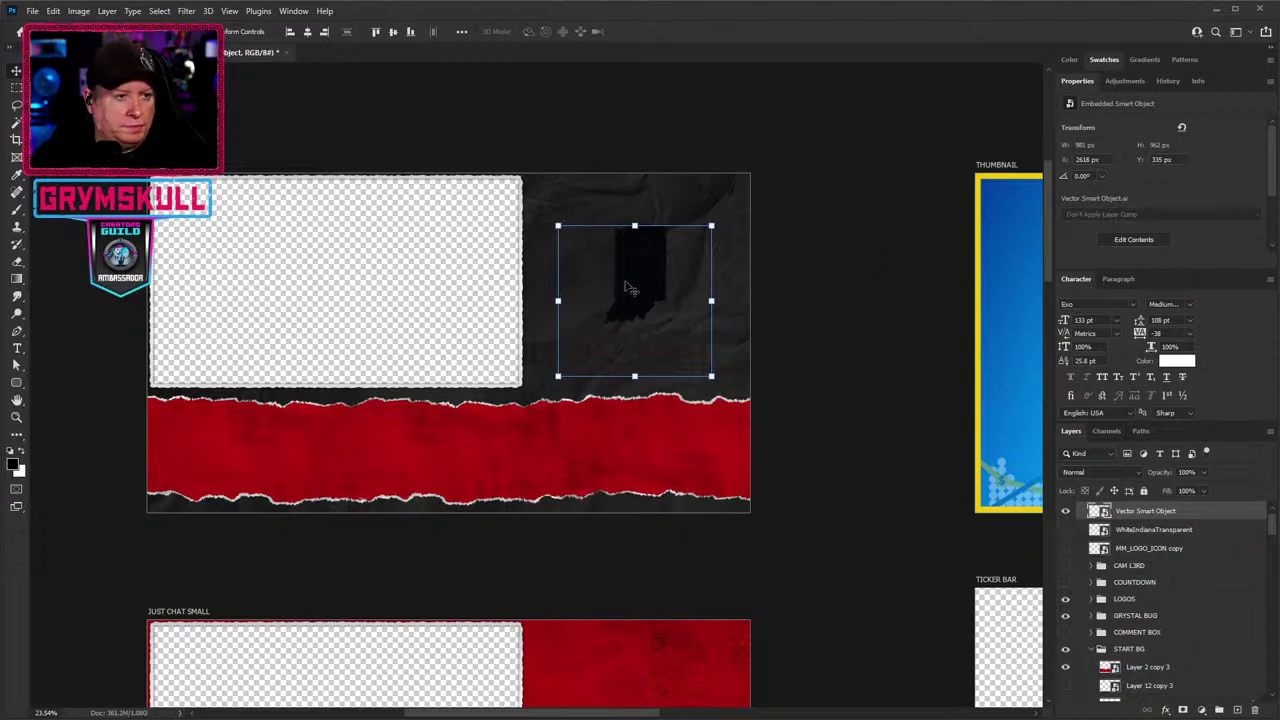
pyautogui.press('Delete')
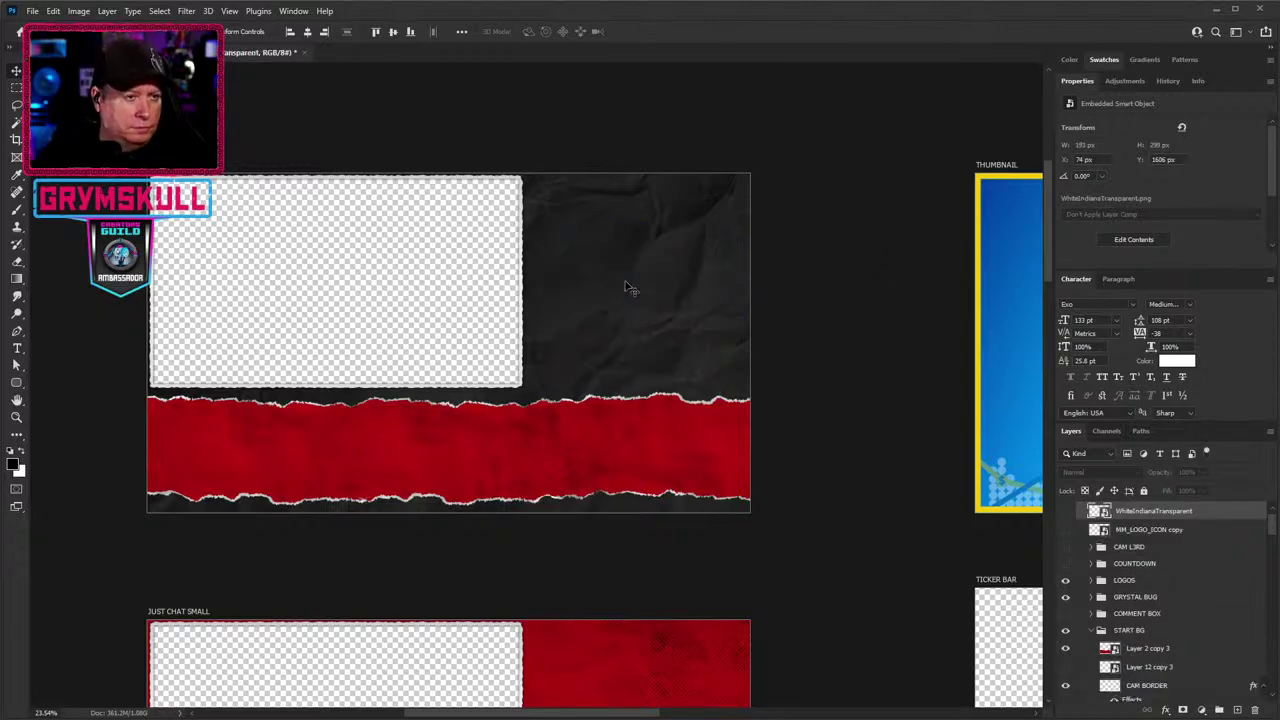
pyautogui.scroll(-1, 628, 288)
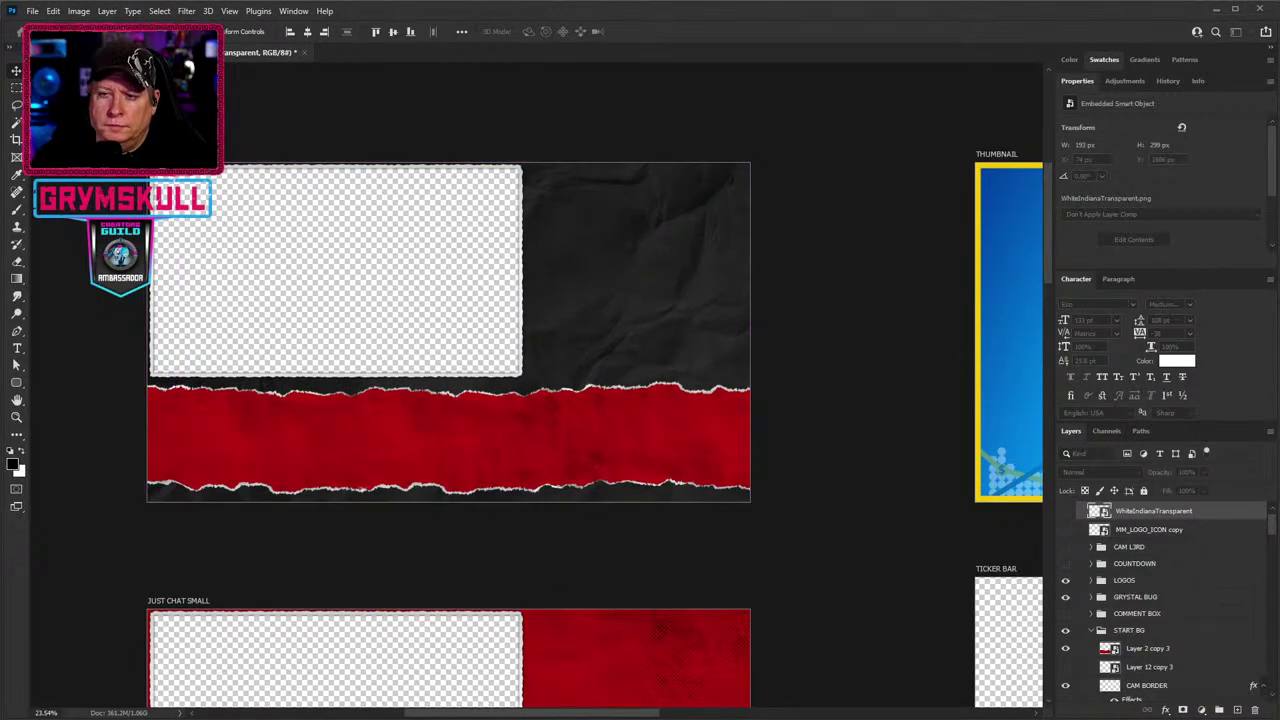
pyautogui.hotkey('ctrl', 'v')
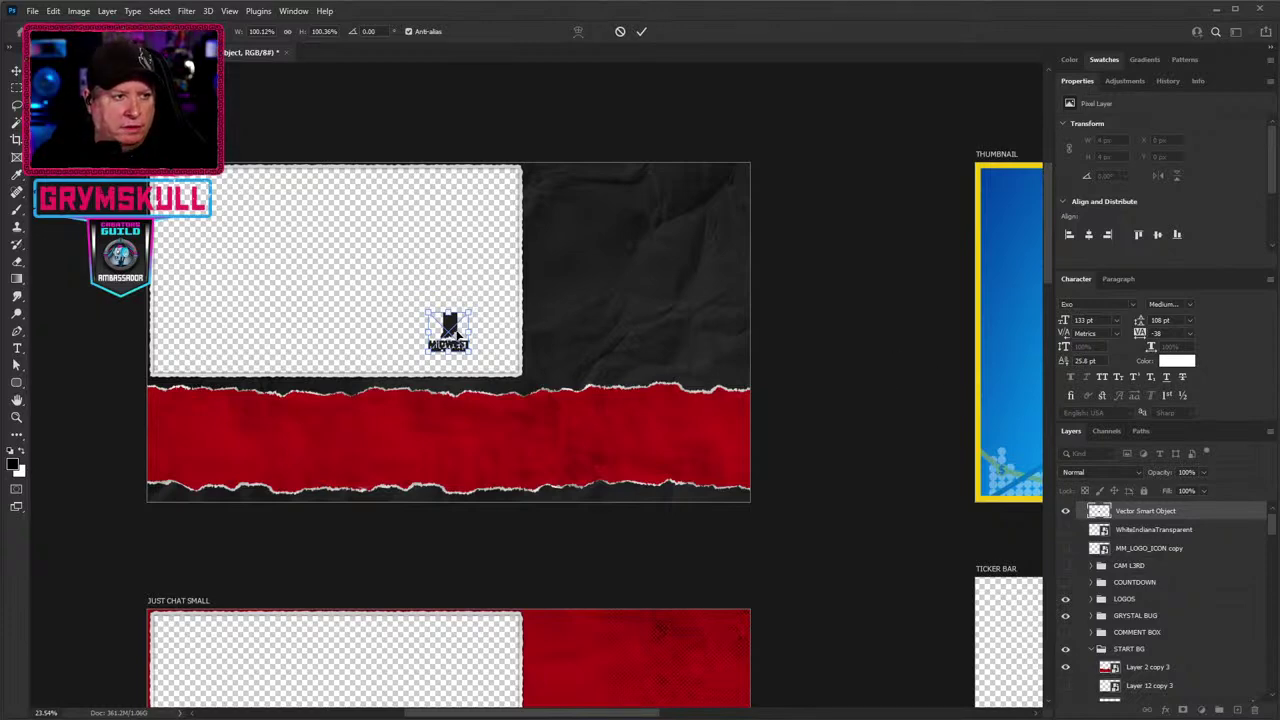
pyautogui.moveTo(455, 328); pyautogui.dragTo(722, 194)
pyautogui.moveTo(676, 232); pyautogui.dragTo(667, 224)
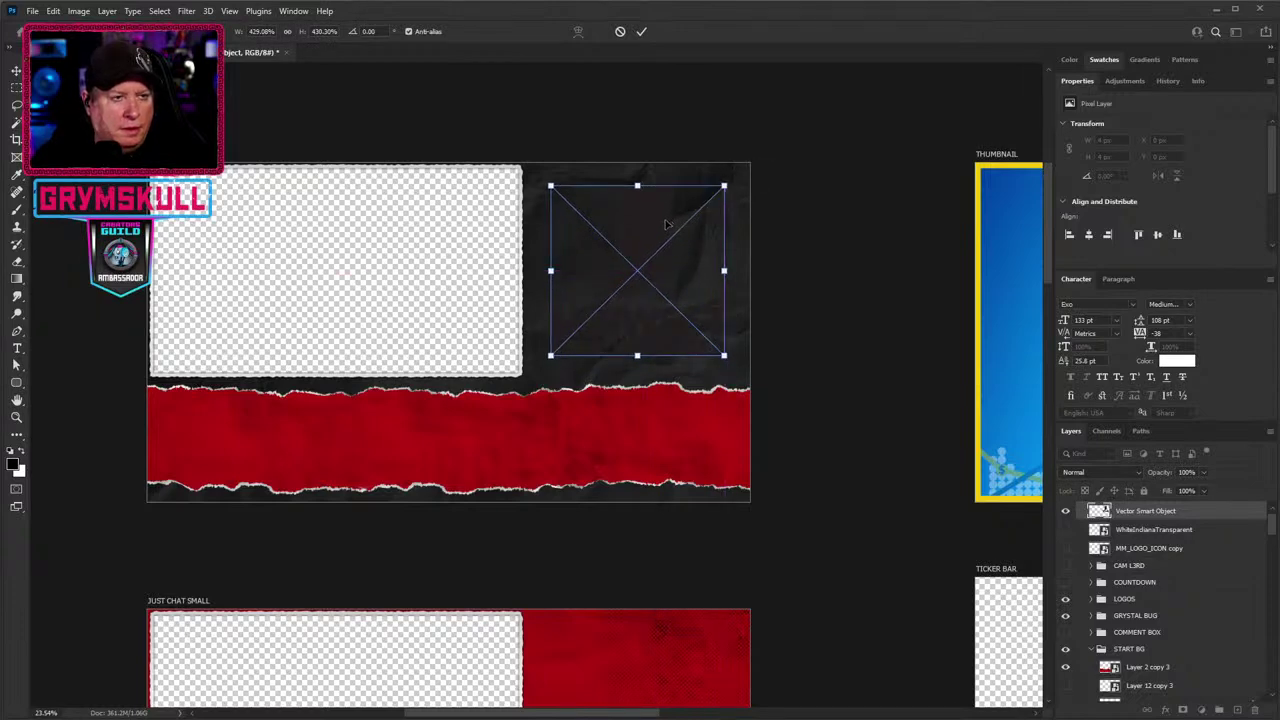
pyautogui.press('Return')
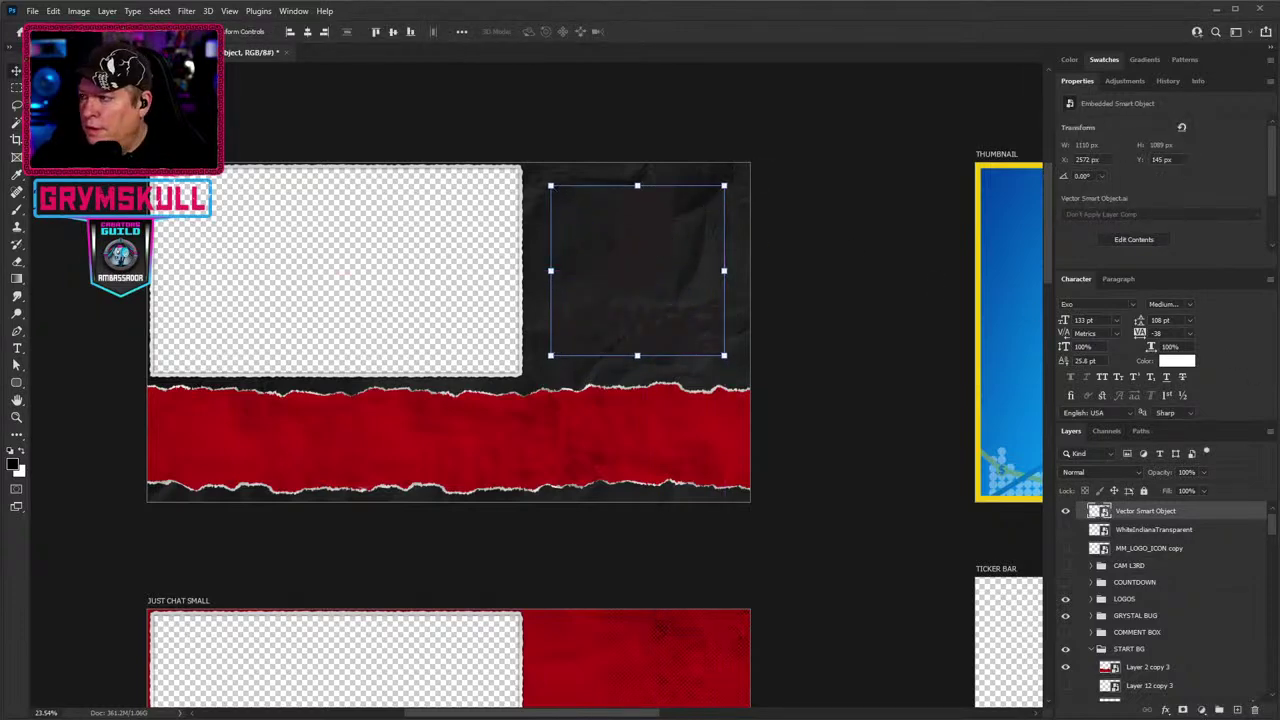
# Rename the pasted Vector Smart Object layer as MM VERT LOGO.
pyautogui.doubleClick(1138, 513)
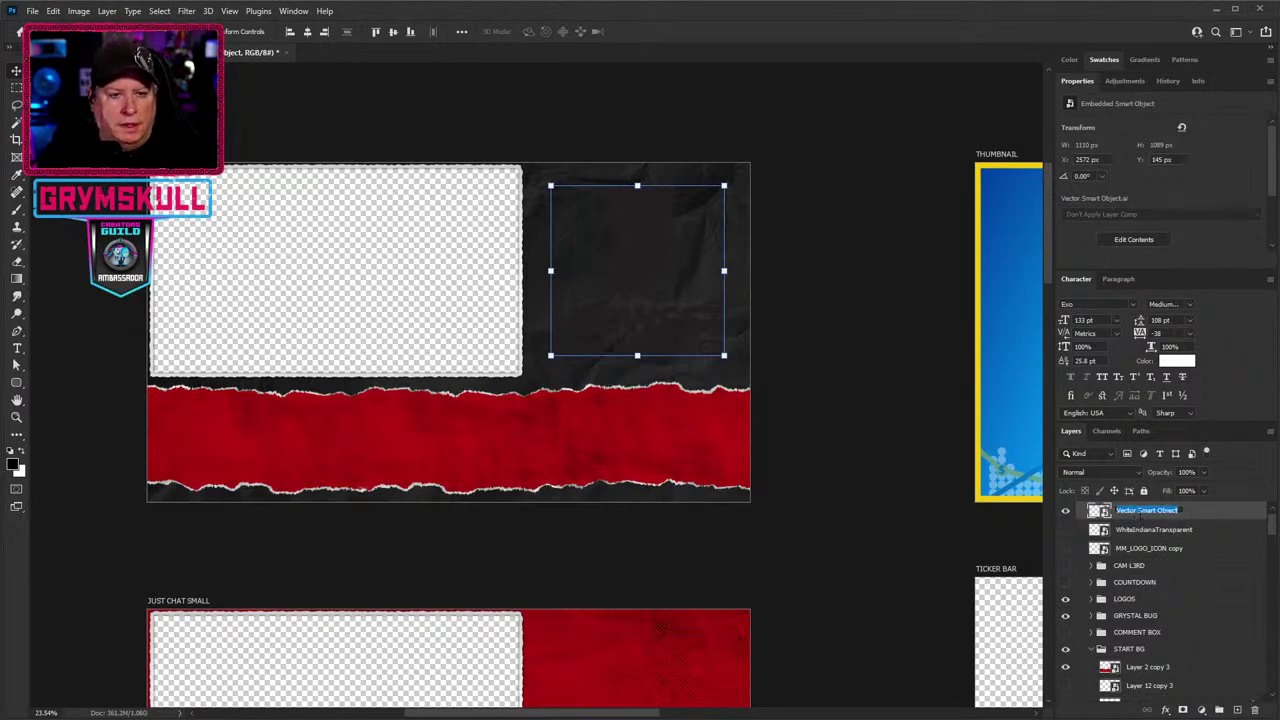
pyautogui.write('MM')
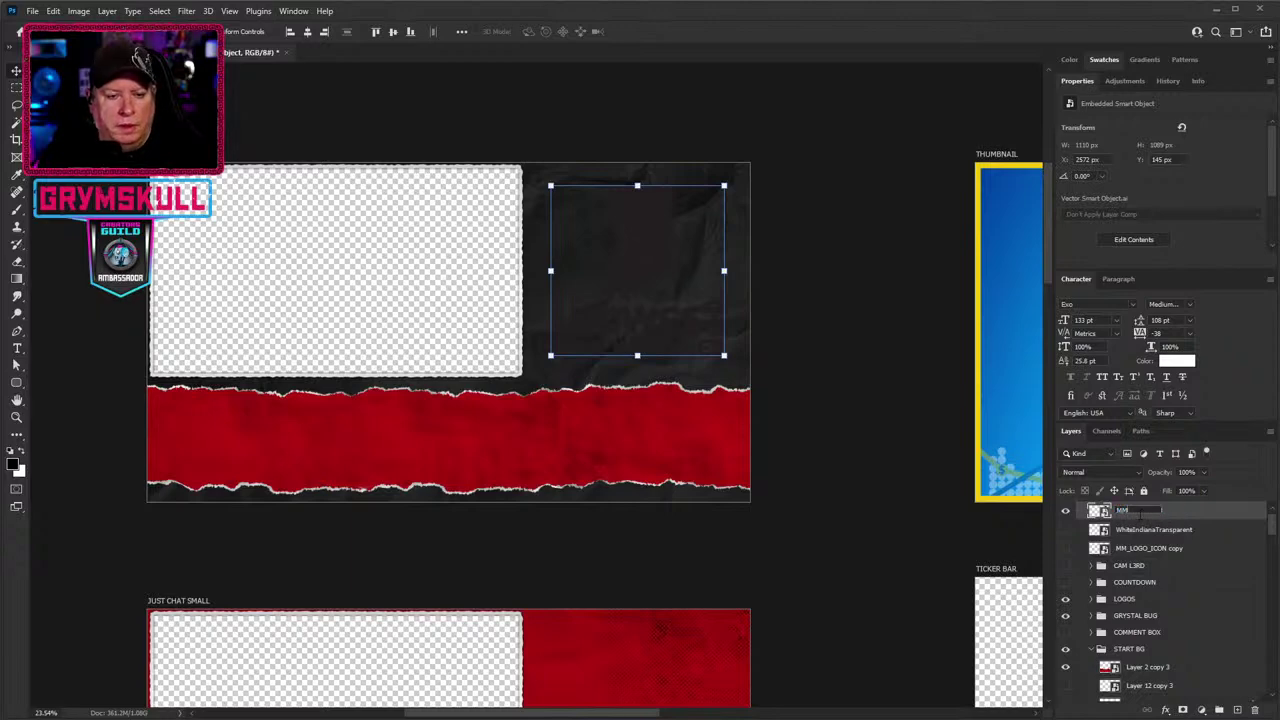
pyautogui.write(' VERT LOGO')
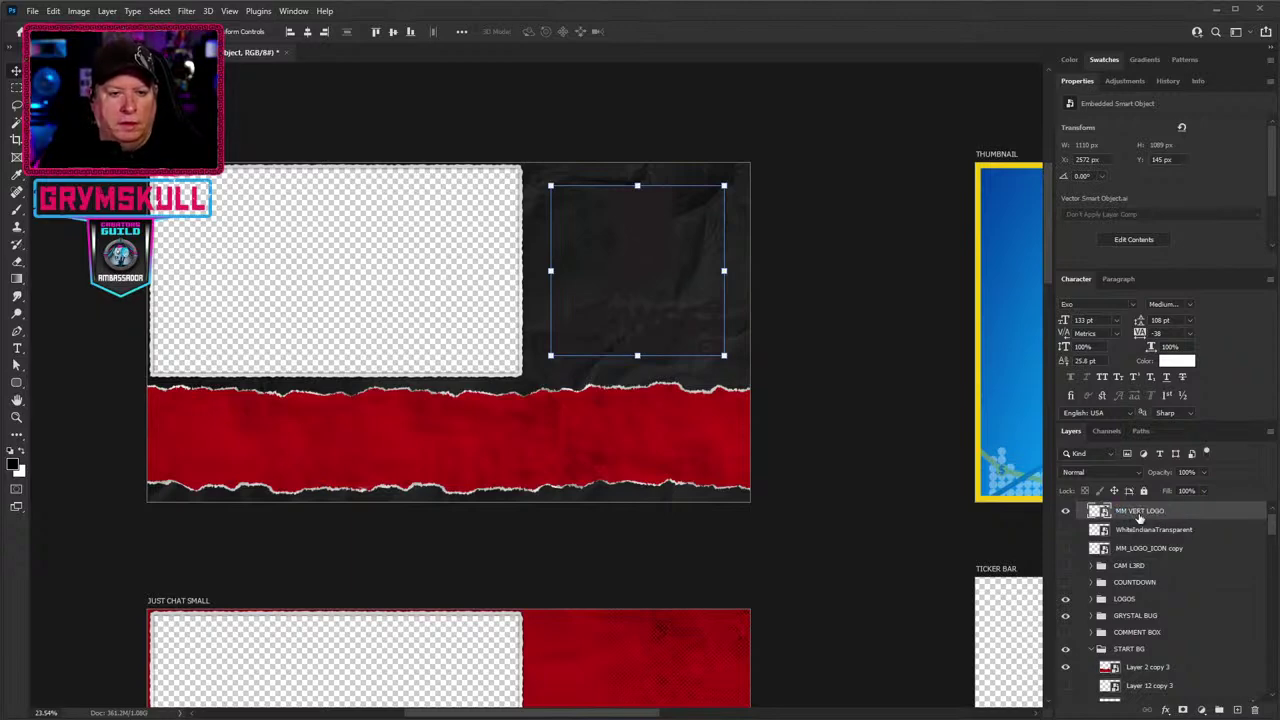
pyautogui.press('Return')
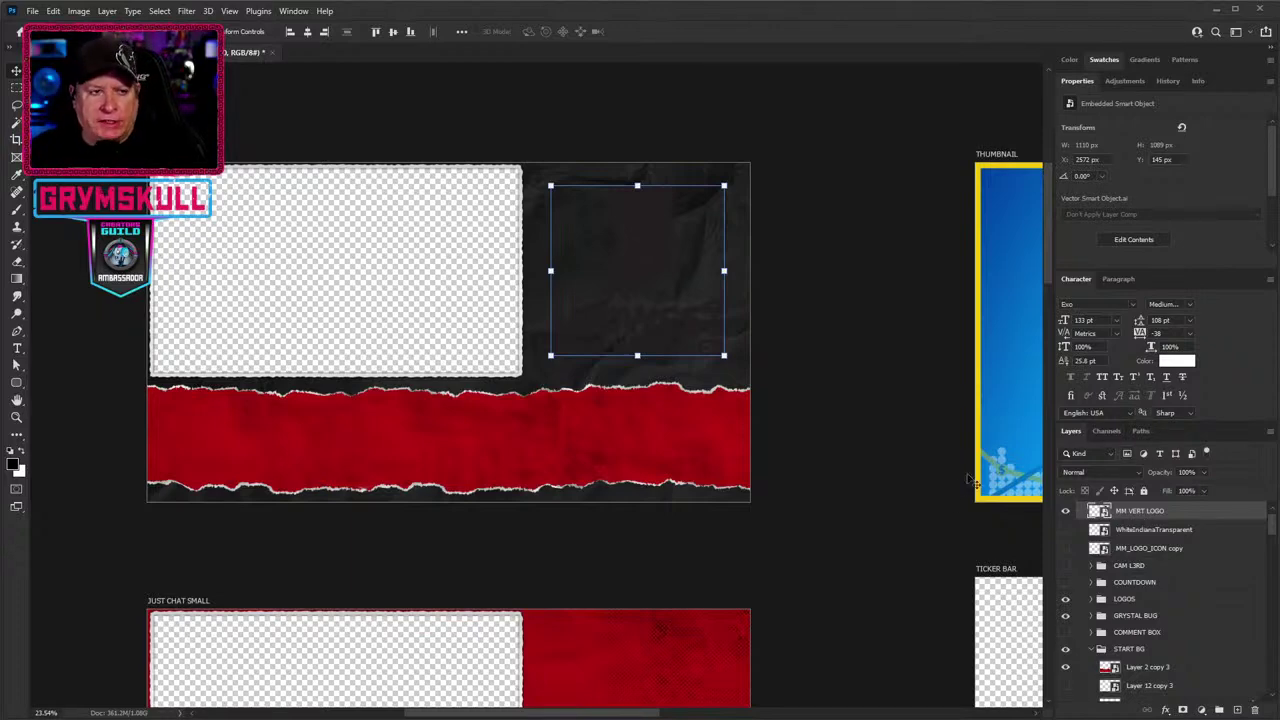
pyautogui.click(674, 245)
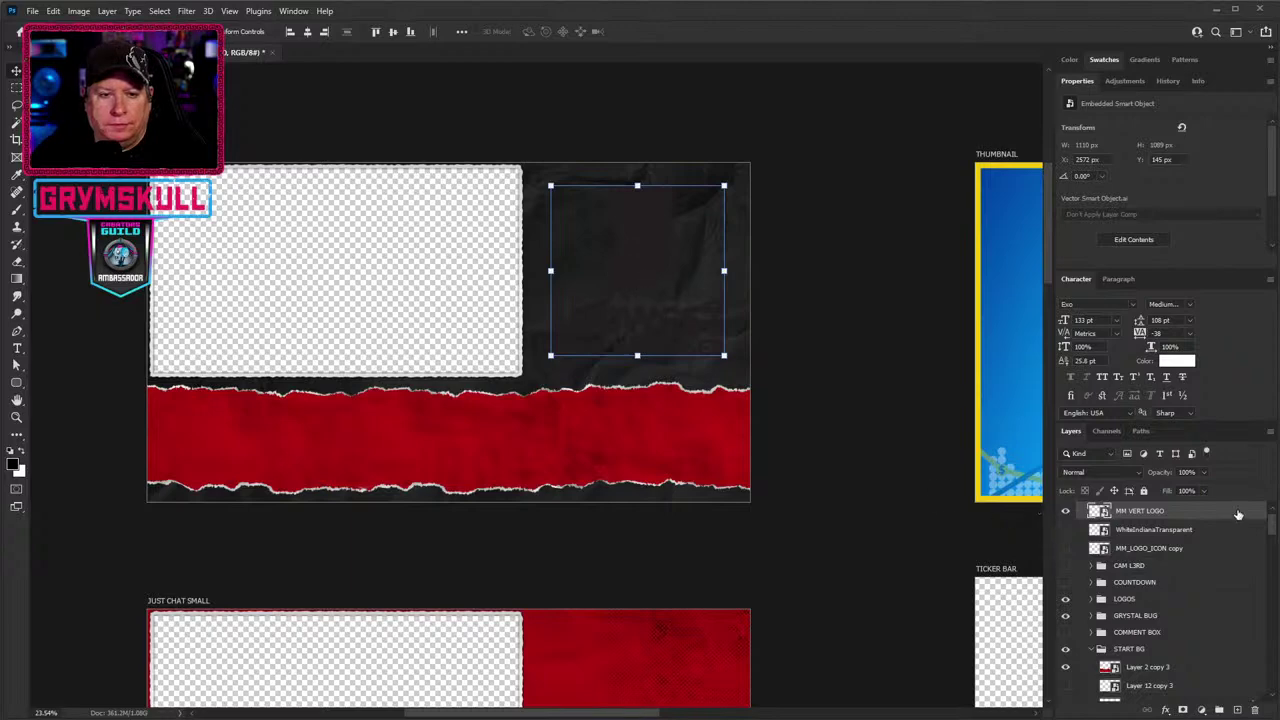
# Delete the duplicate Drop Shadow entries from the MM VERT LOGO layer style, leaving a single Drop Shadow enabled.
pyautogui.doubleClick(1260, 516)
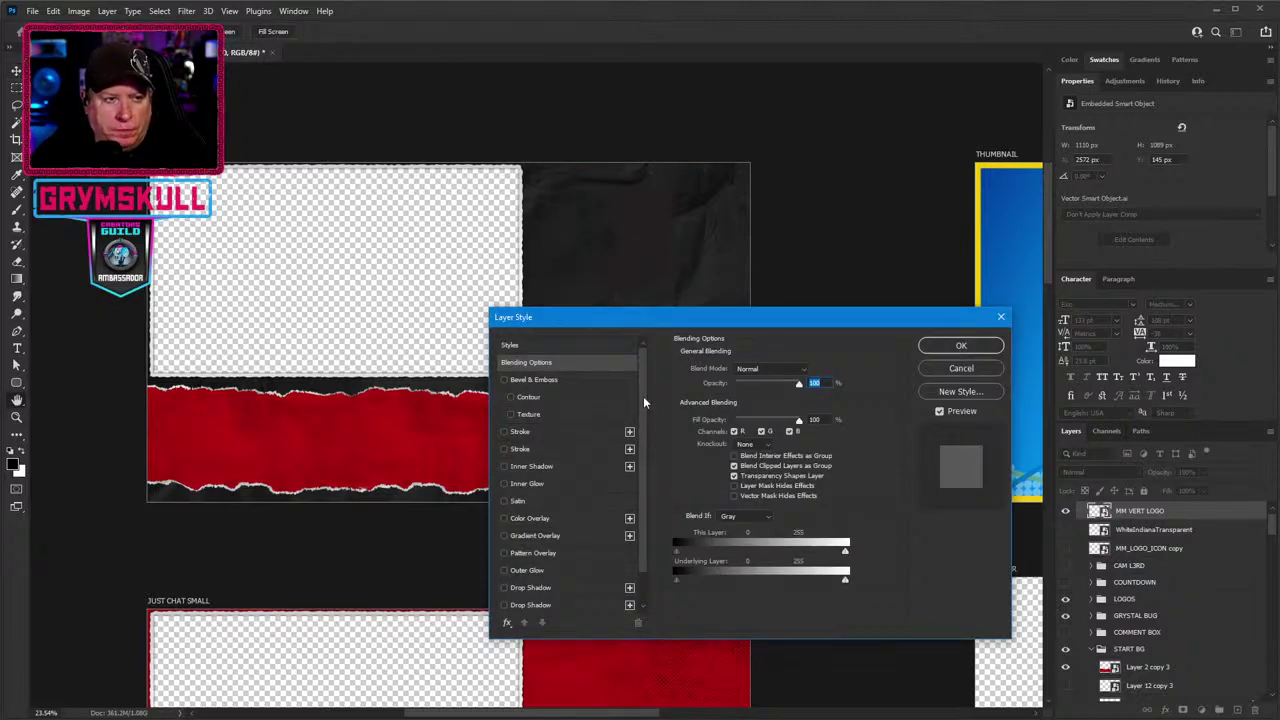
pyautogui.moveTo(641, 388); pyautogui.dragTo(644, 464)
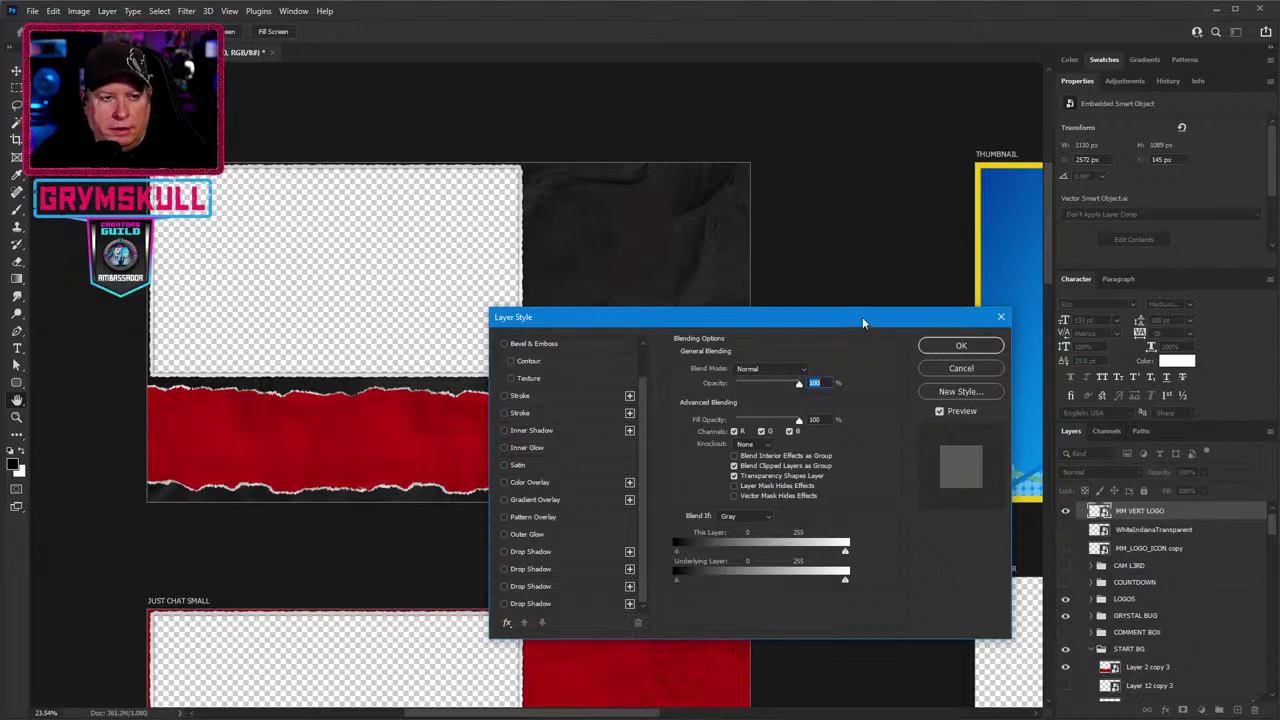
pyautogui.moveTo(873, 317); pyautogui.dragTo(814, 236)
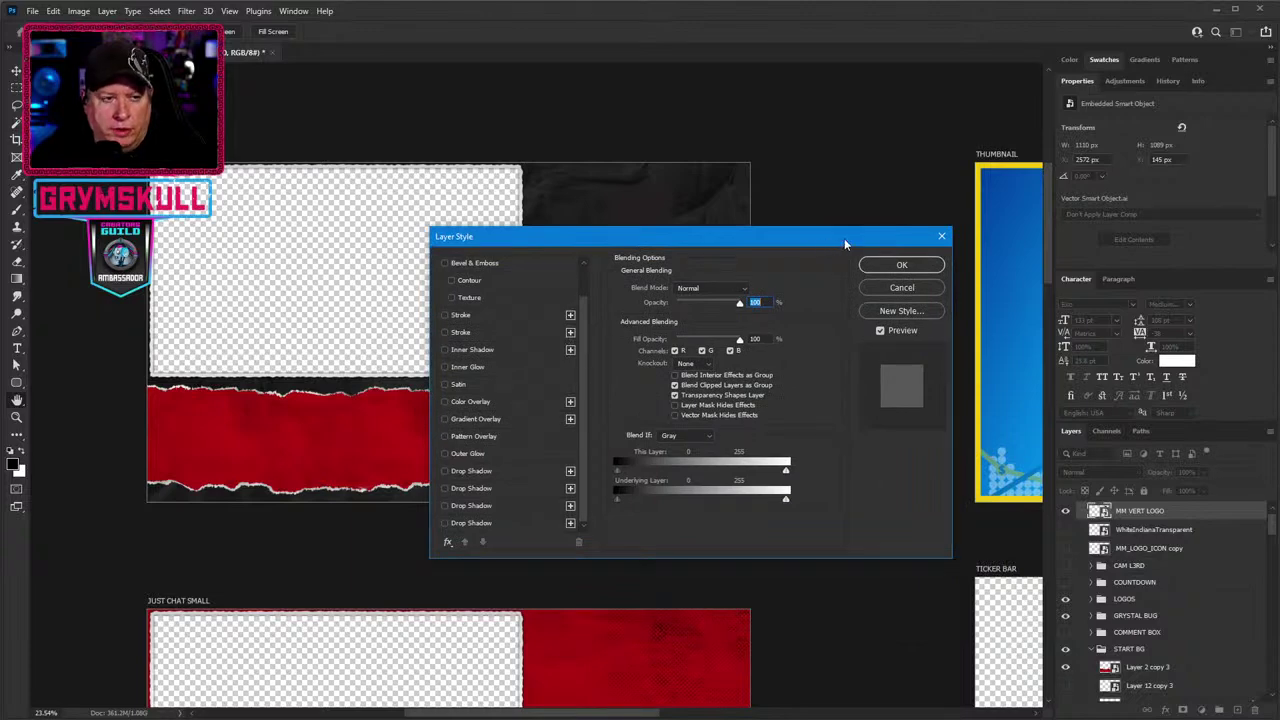
pyautogui.moveTo(844, 238); pyautogui.dragTo(846, 218)
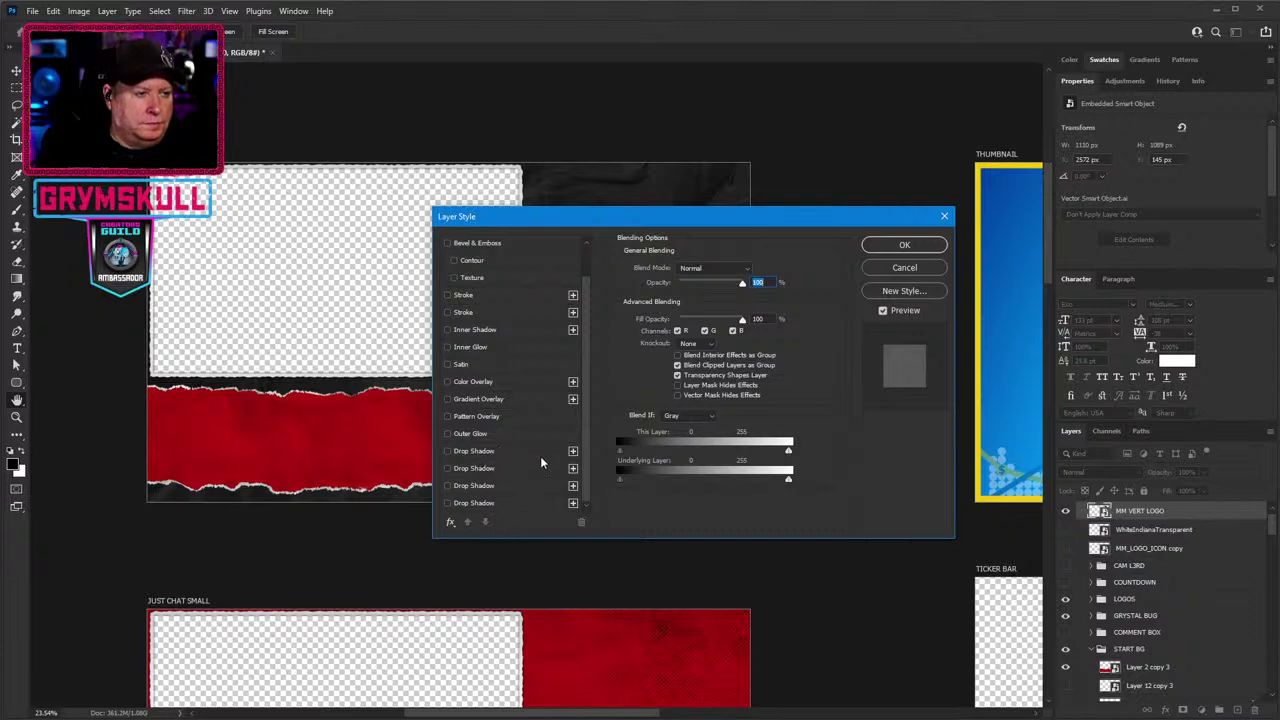
pyautogui.click(501, 452)
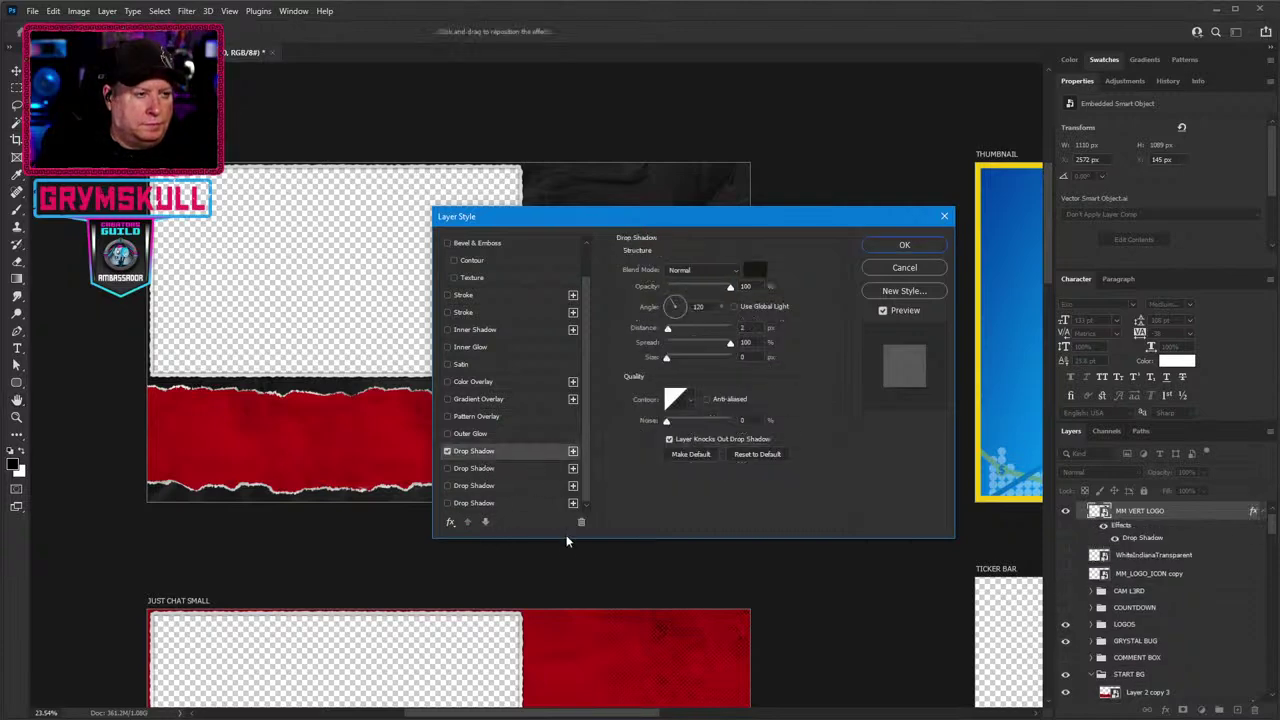
pyautogui.click(528, 503)
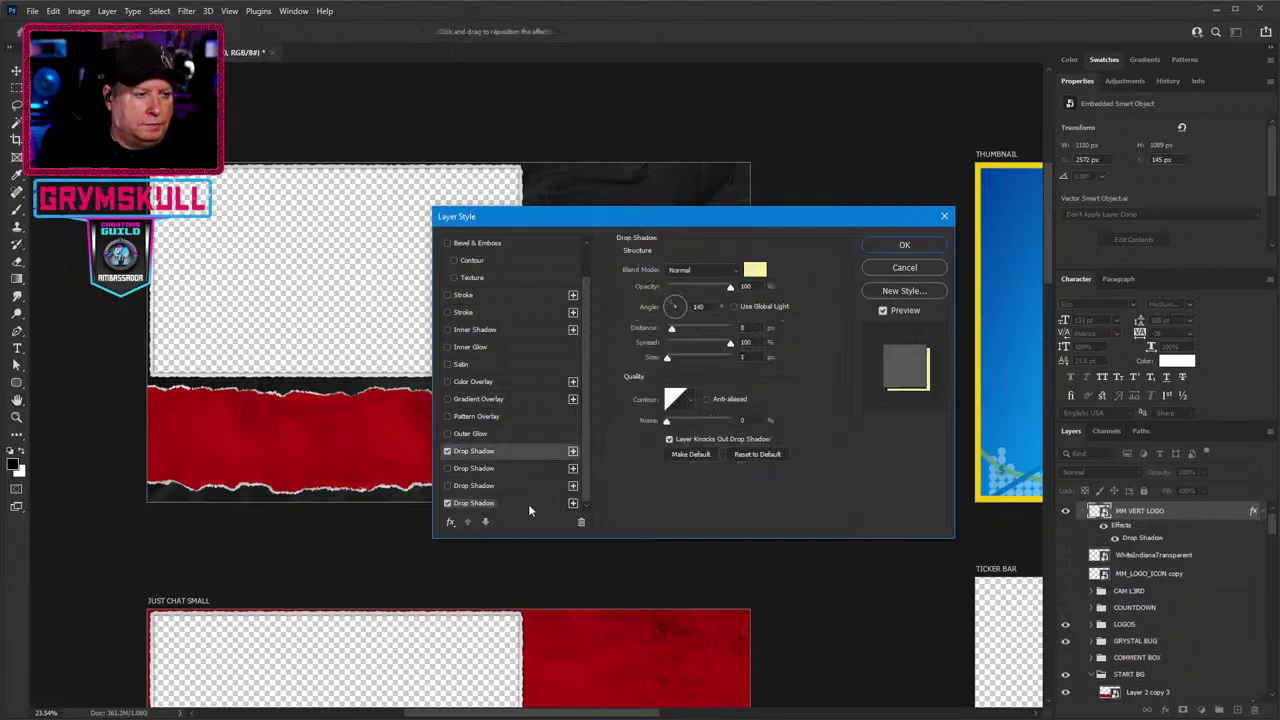
pyautogui.click(581, 522)
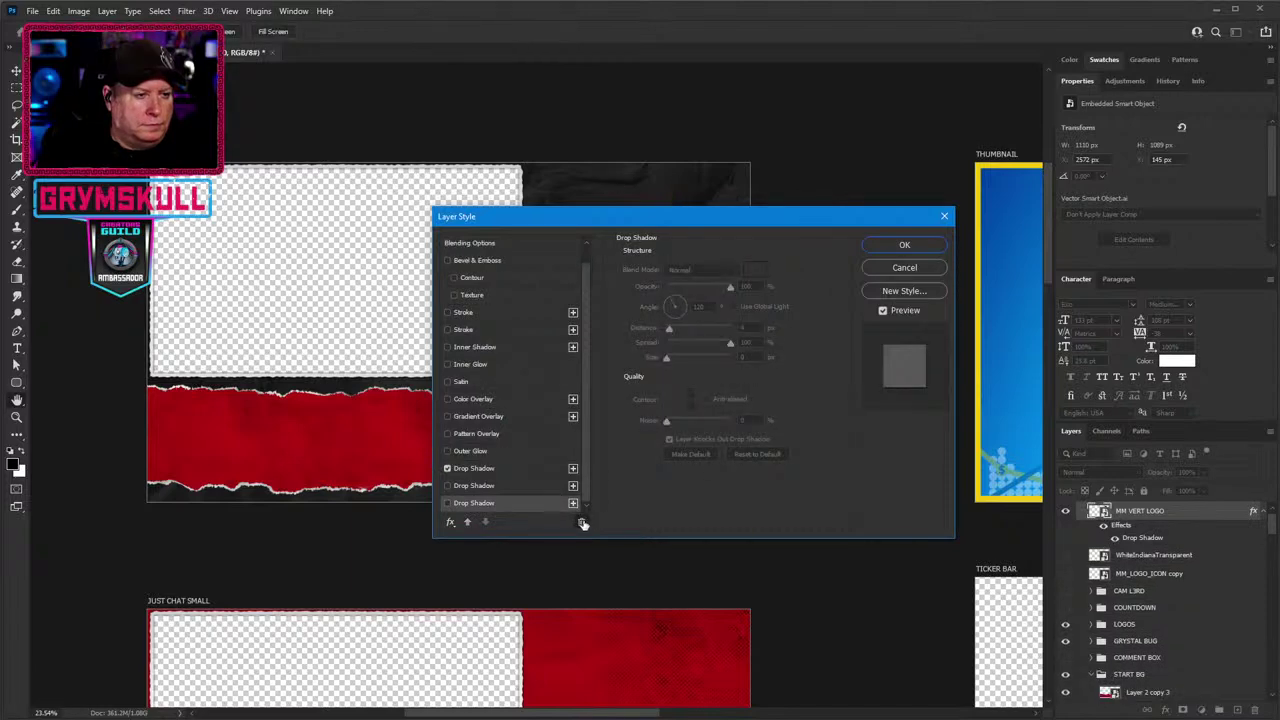
pyautogui.click(583, 523)
pyautogui.click(583, 523)
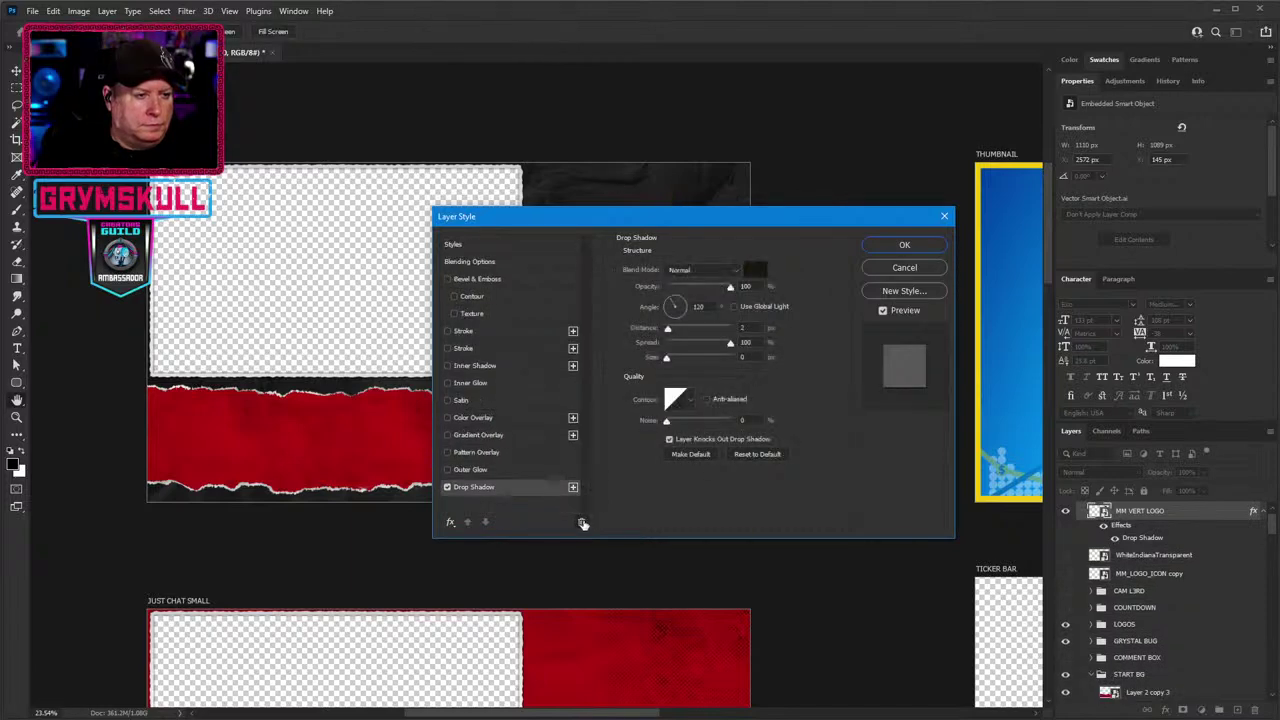
pyautogui.click(920, 246)
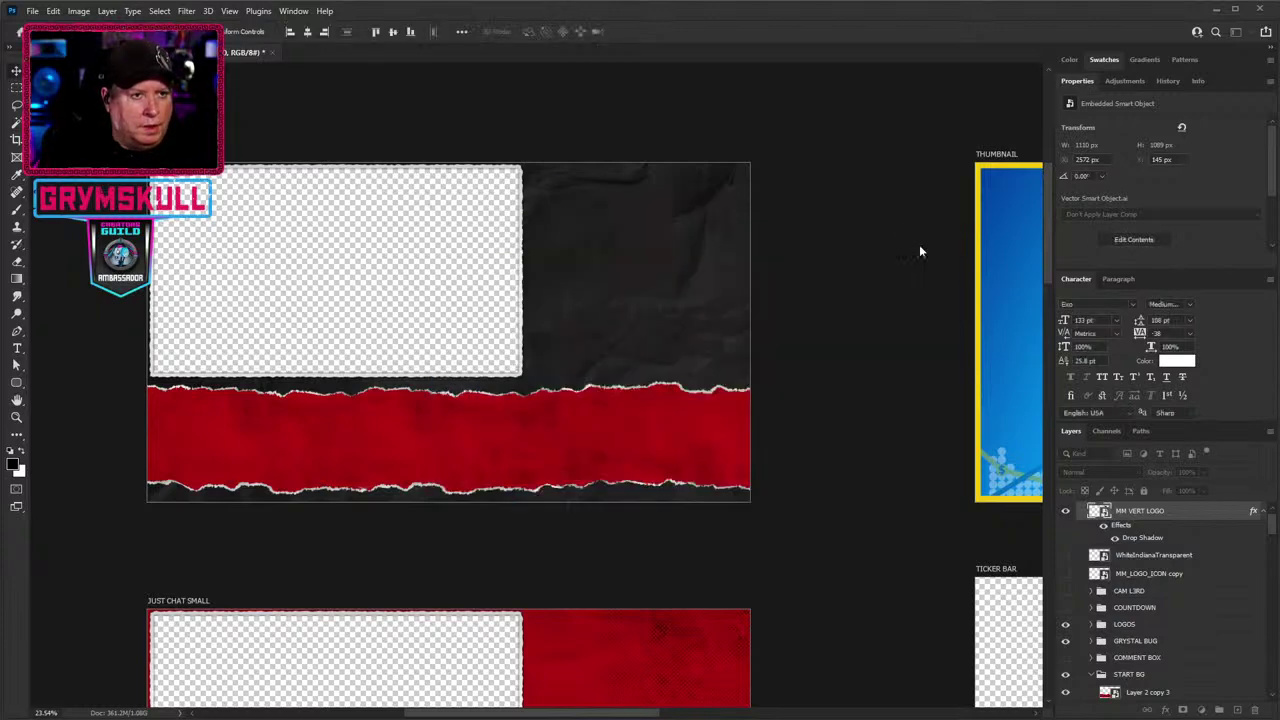
# Reopen the MM VERT LOGO layer style, turn off its Drop Shadow and delete the duplicate Stroke entry.
pyautogui.doubleClick(1255, 513)
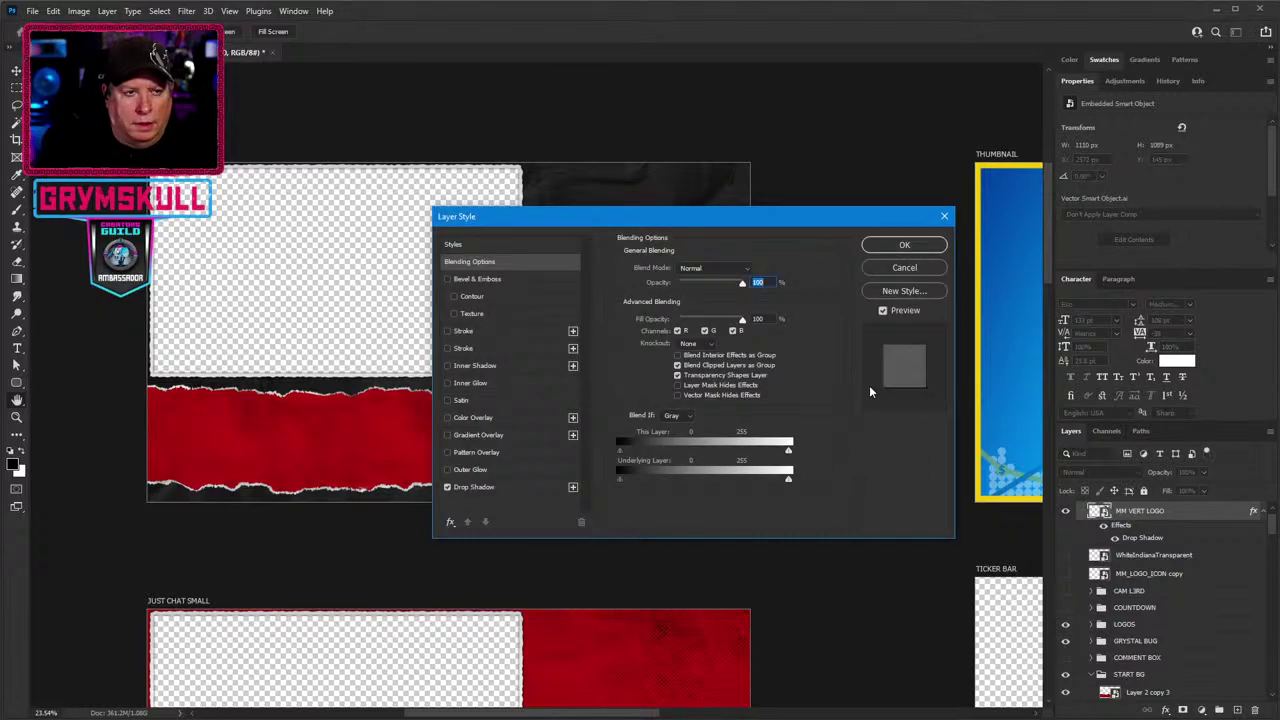
pyautogui.moveTo(669, 218); pyautogui.dragTo(680, 128)
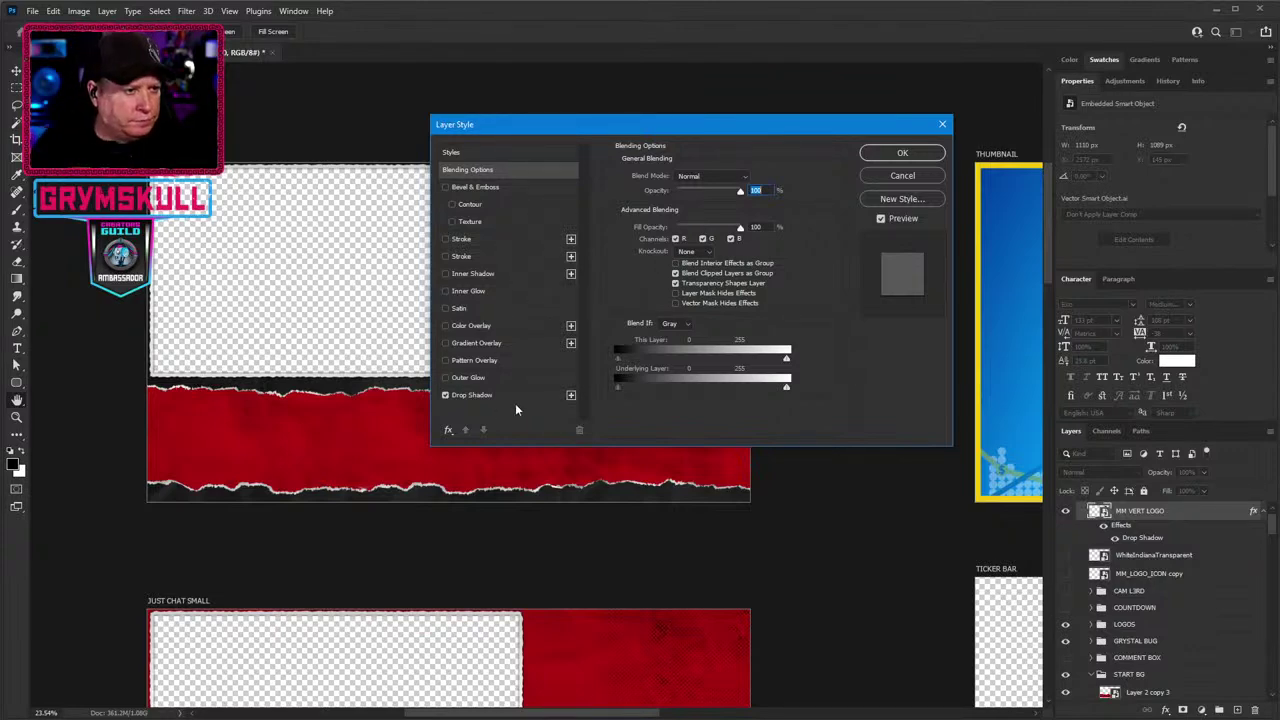
pyautogui.click(445, 395)
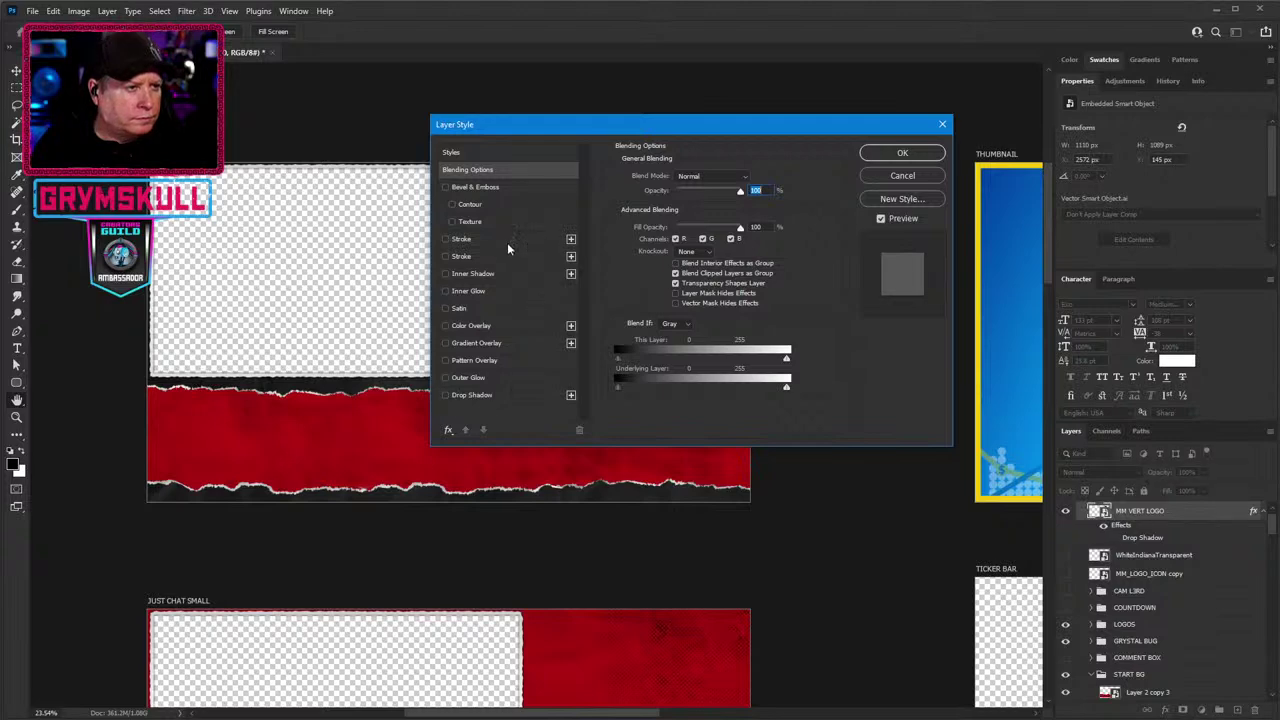
pyautogui.click(570, 240)
pyautogui.click(579, 430)
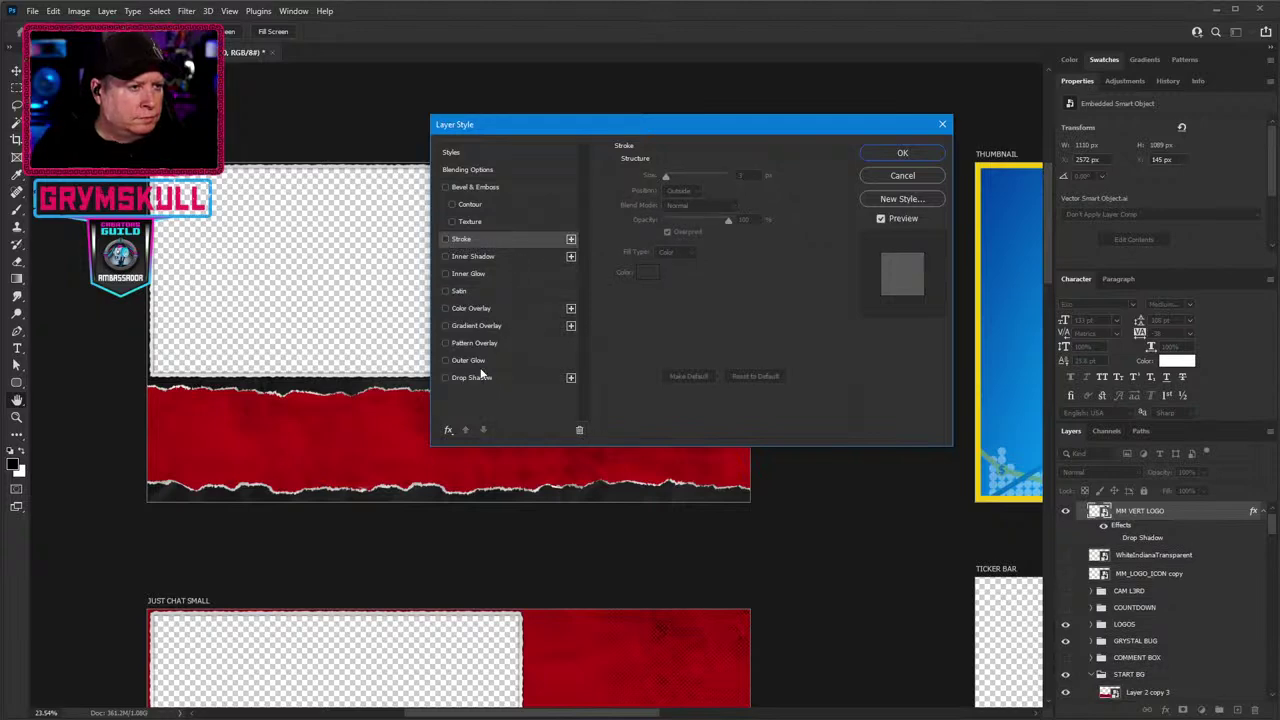
# Apply a white (ffffff) Color Overlay to MM VERT LOGO in Normal mode at 100% opacity.
pyautogui.click(505, 309)
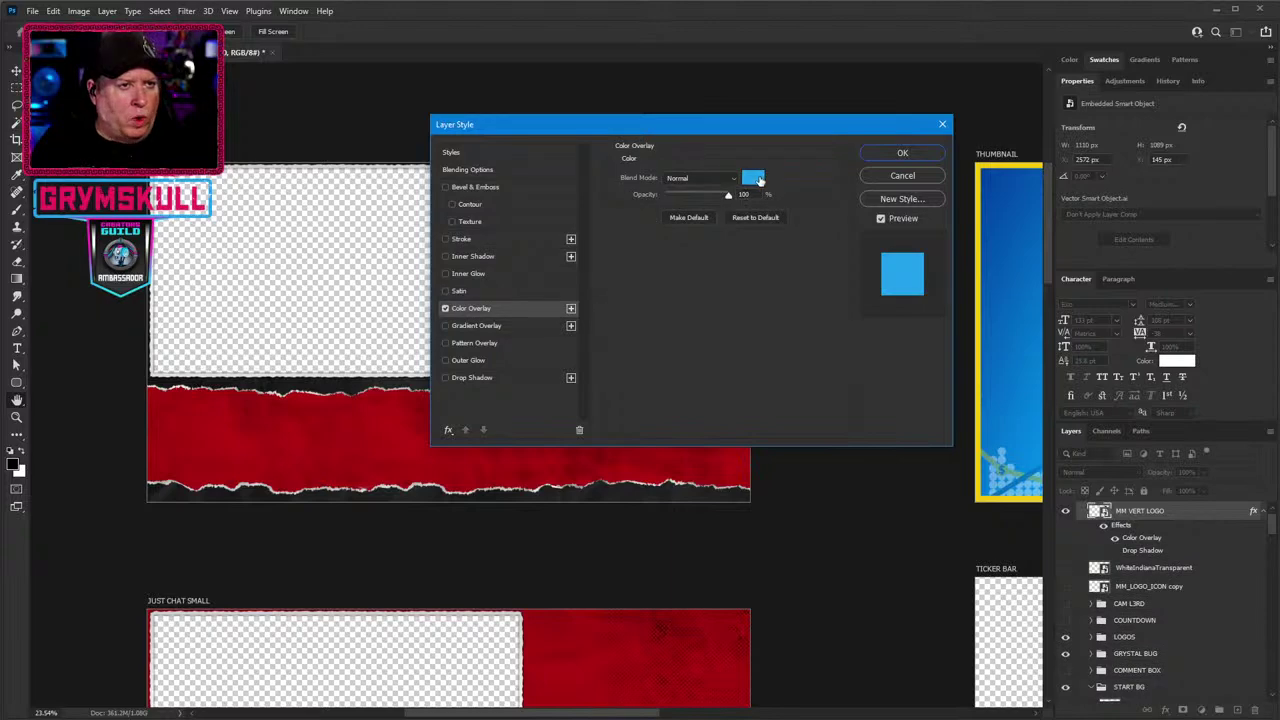
pyautogui.click(753, 178)
pyautogui.moveTo(470, 455); pyautogui.dragTo(402, 424)
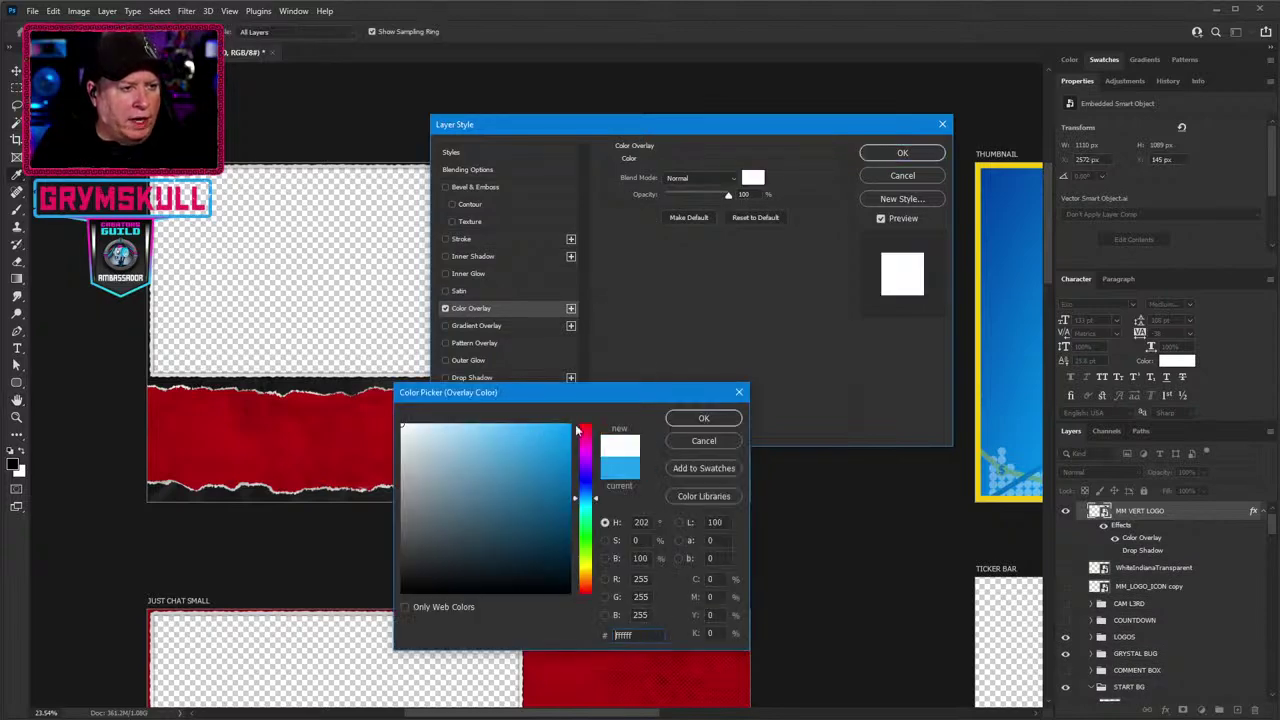
pyautogui.click(686, 420)
pyautogui.press('Return')
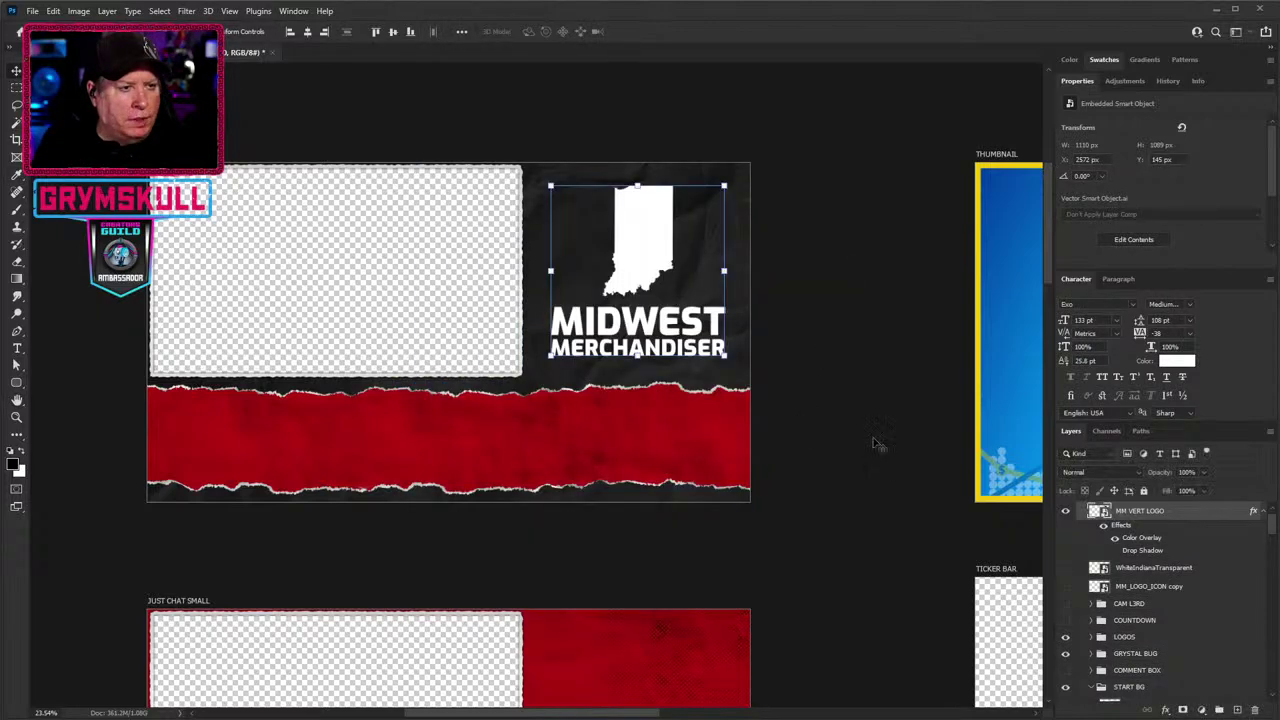
# Enlarge the MM VERT LOGO to about 442% and lower its layer opacity to 19%.
pyautogui.moveTo(720, 189)
pyautogui.mouseDown()
pyautogui.moveTo(712, 199)
pyautogui.moveTo(727, 183)
pyautogui.mouseUp()
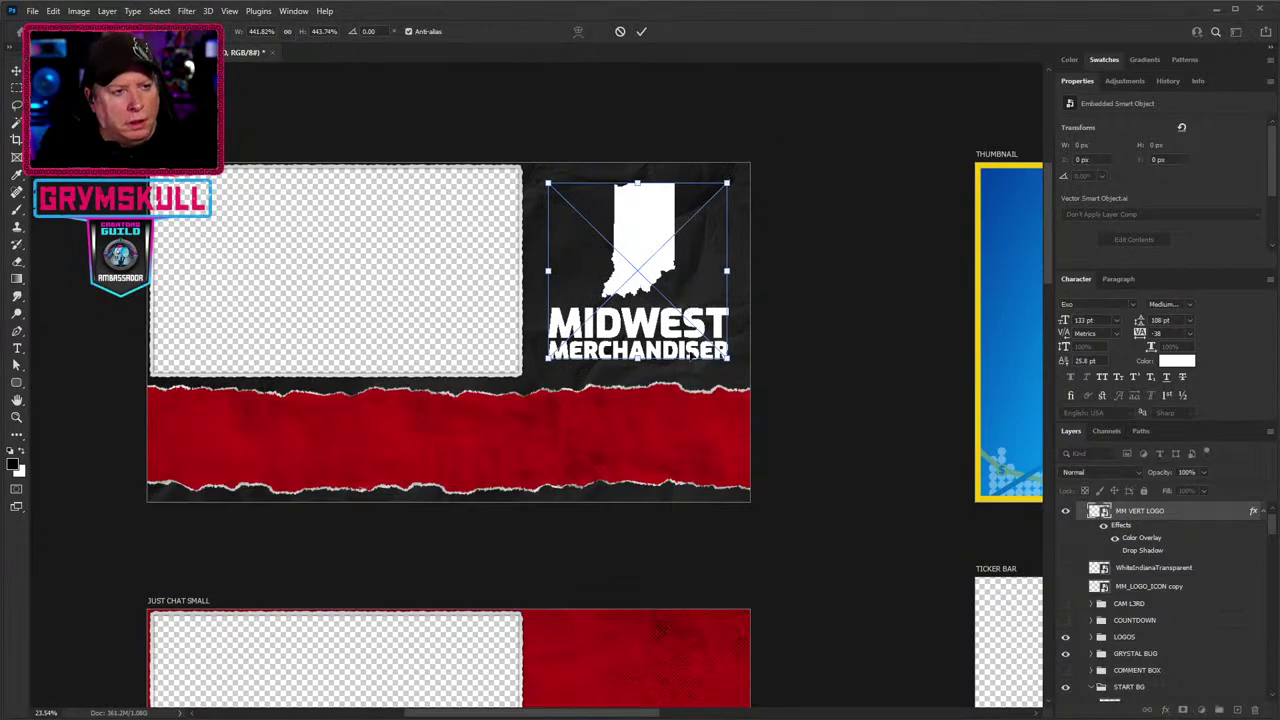
pyautogui.press('Return')
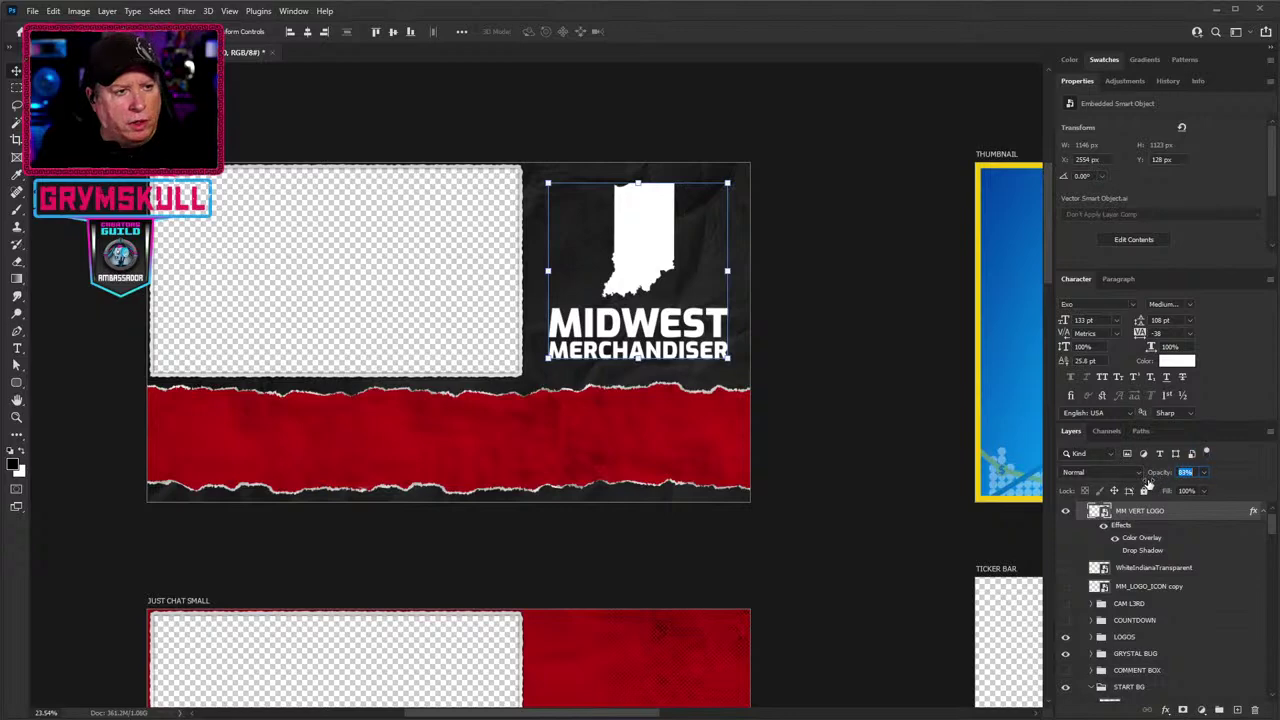
pyautogui.moveTo(1146, 481); pyautogui.dragTo(1108, 483)
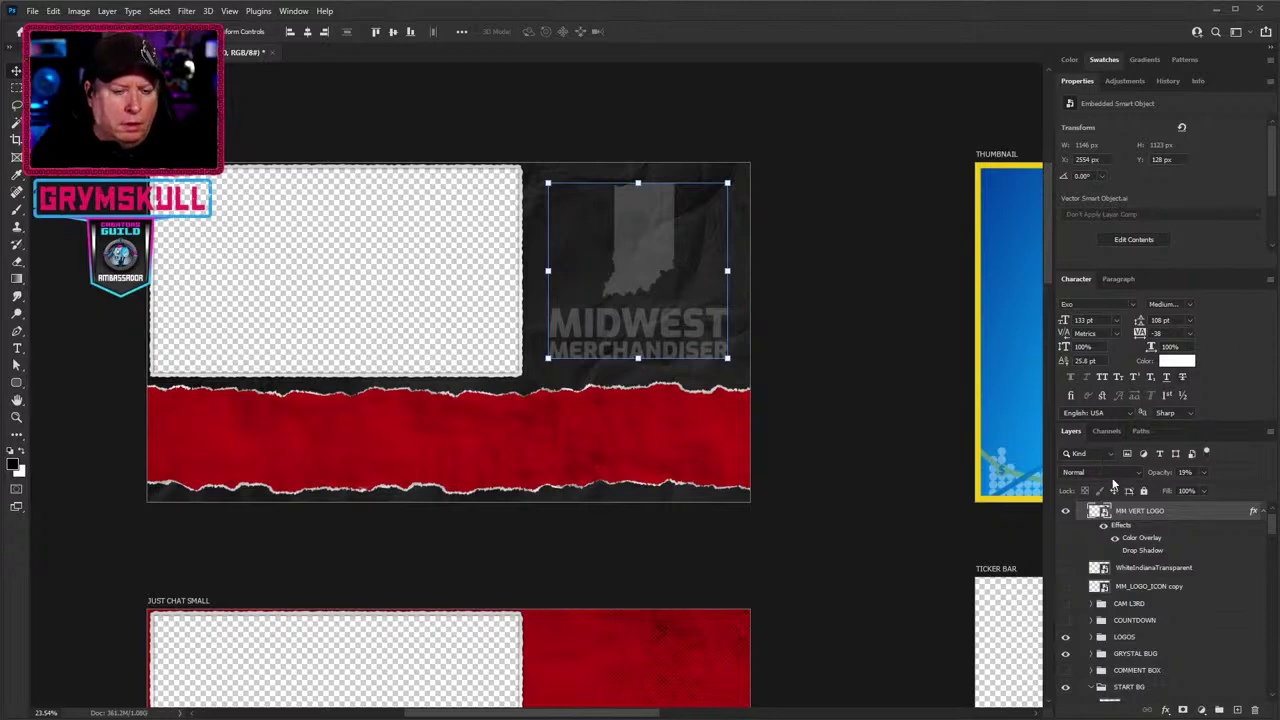
# Try blend modes such as Lighten, Linear Dodge (Add) and Hard Mix on MM VERT LOGO, and return it to Normal.
pyautogui.click(1112, 471)
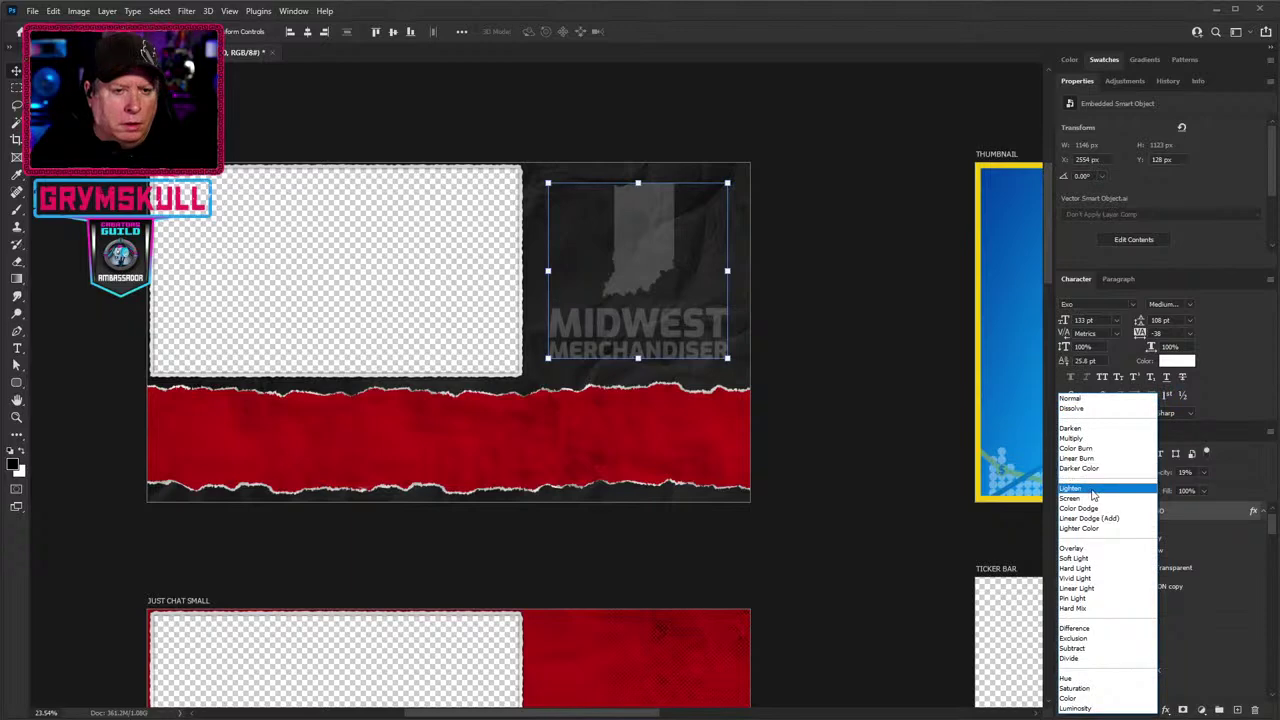
pyautogui.click(1089, 488)
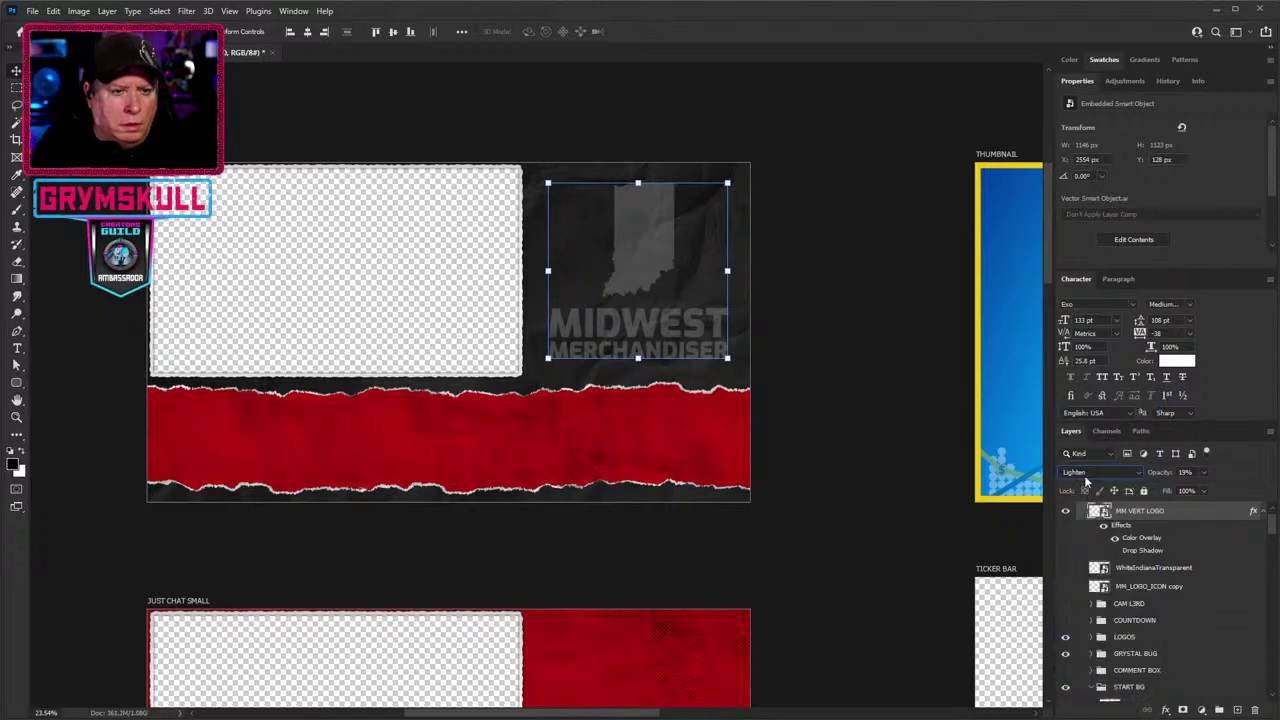
pyautogui.scroll(-3, 1092, 476)
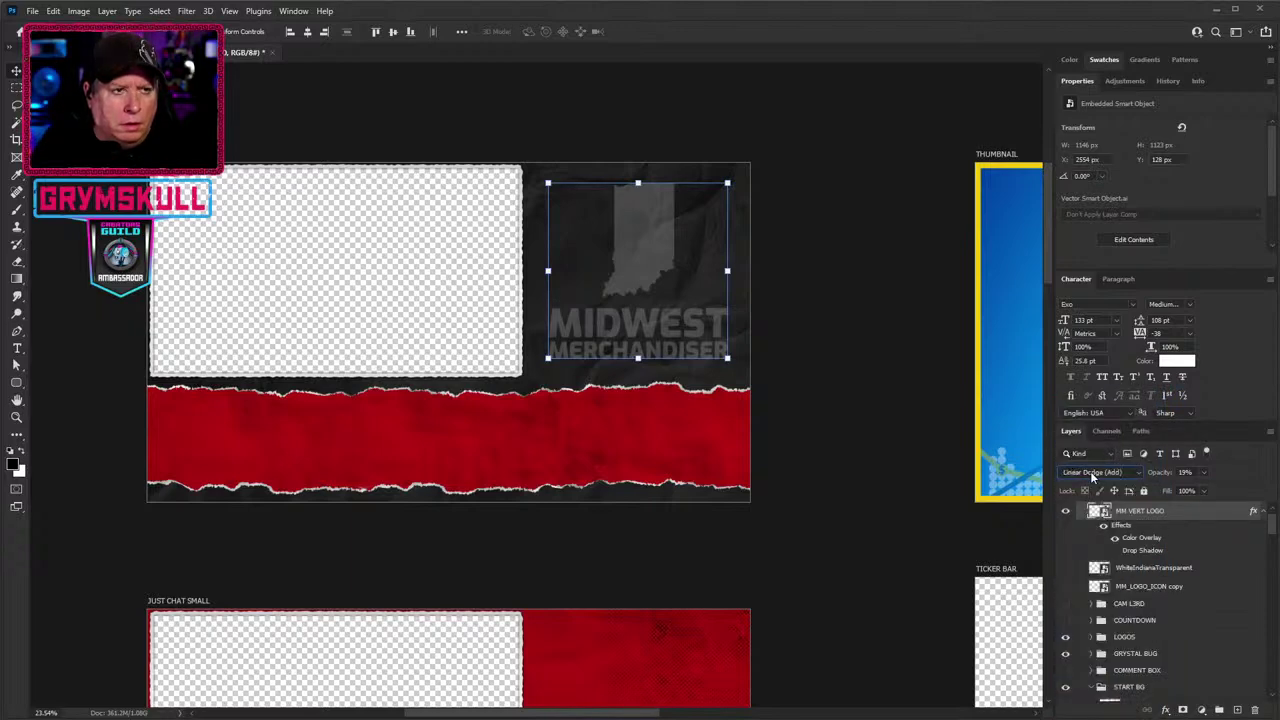
pyautogui.scroll(-6, 1092, 476)
pyautogui.scroll(-1, 1092, 476)
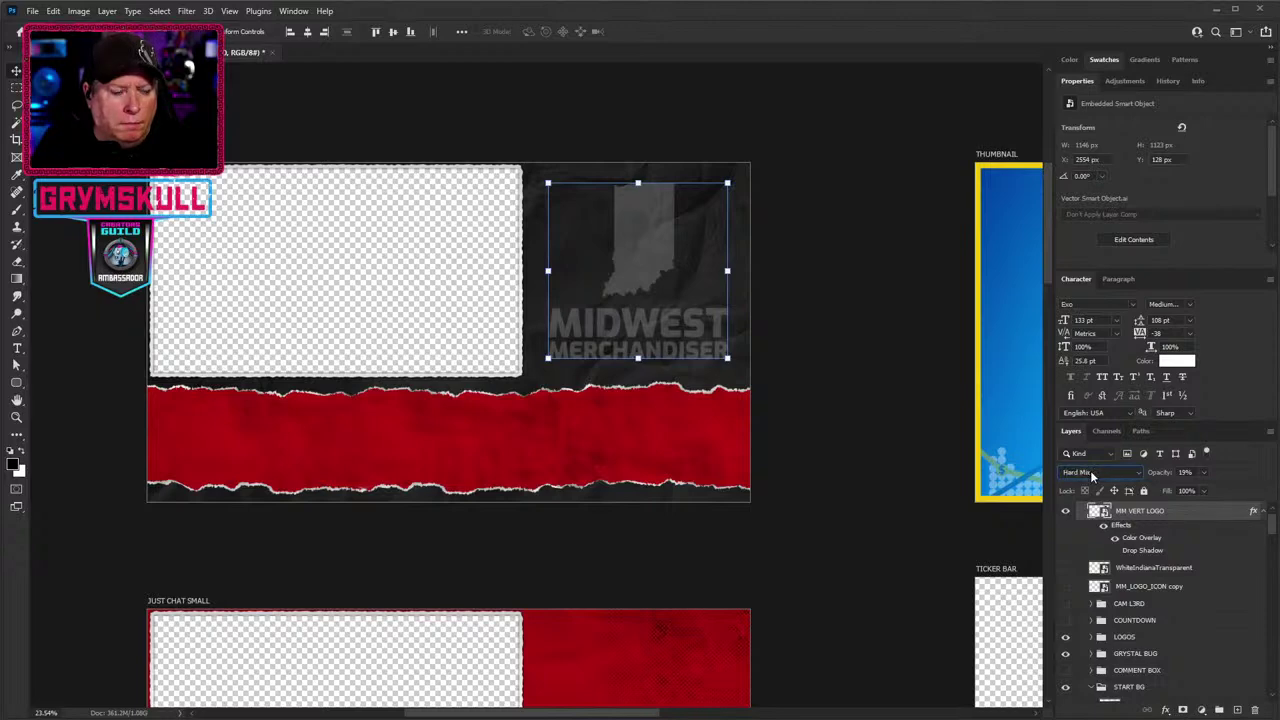
pyautogui.scroll(20, 1090, 470)
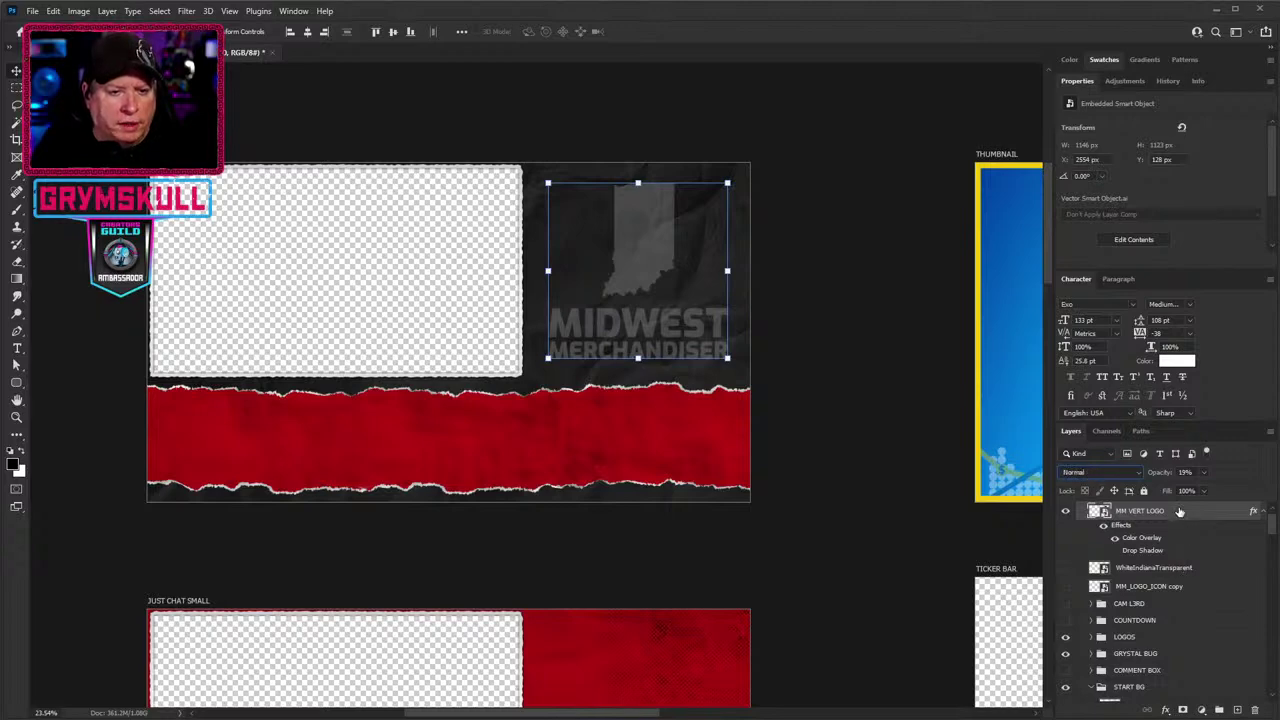
pyautogui.doubleClick(1250, 513)
pyautogui.moveTo(828, 128); pyautogui.dragTo(1279, 128)
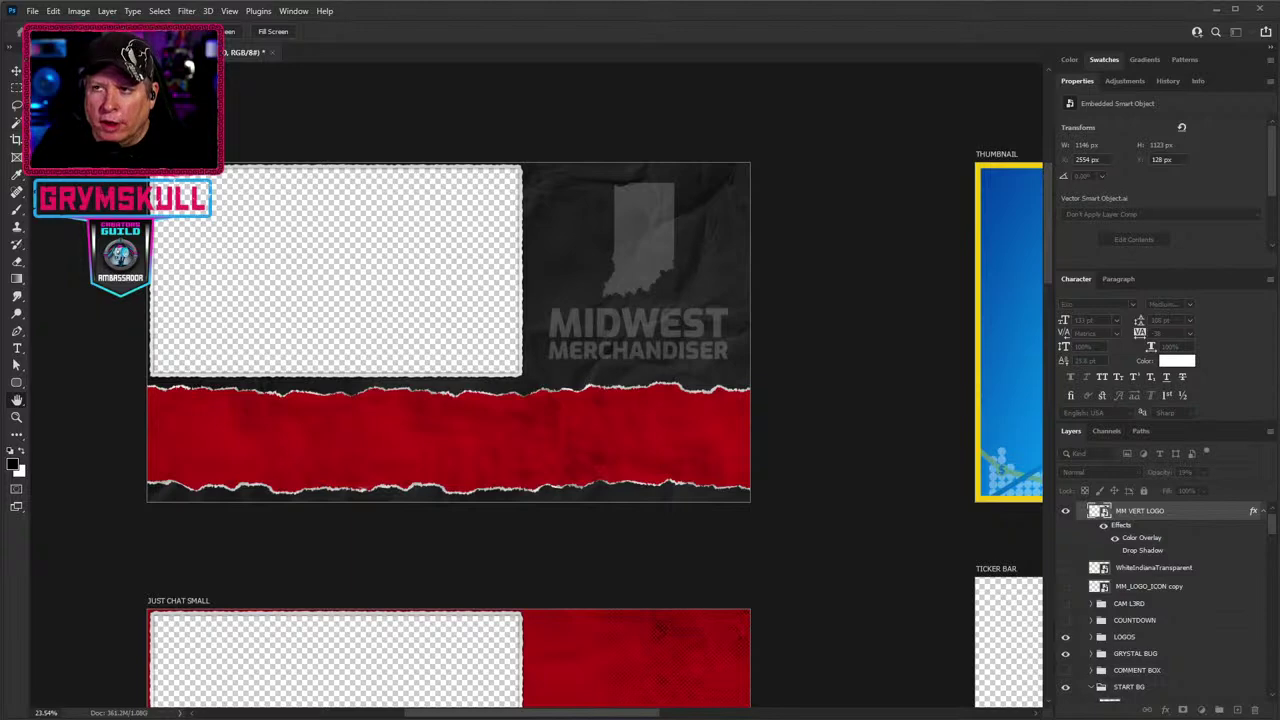
pyautogui.press('v')
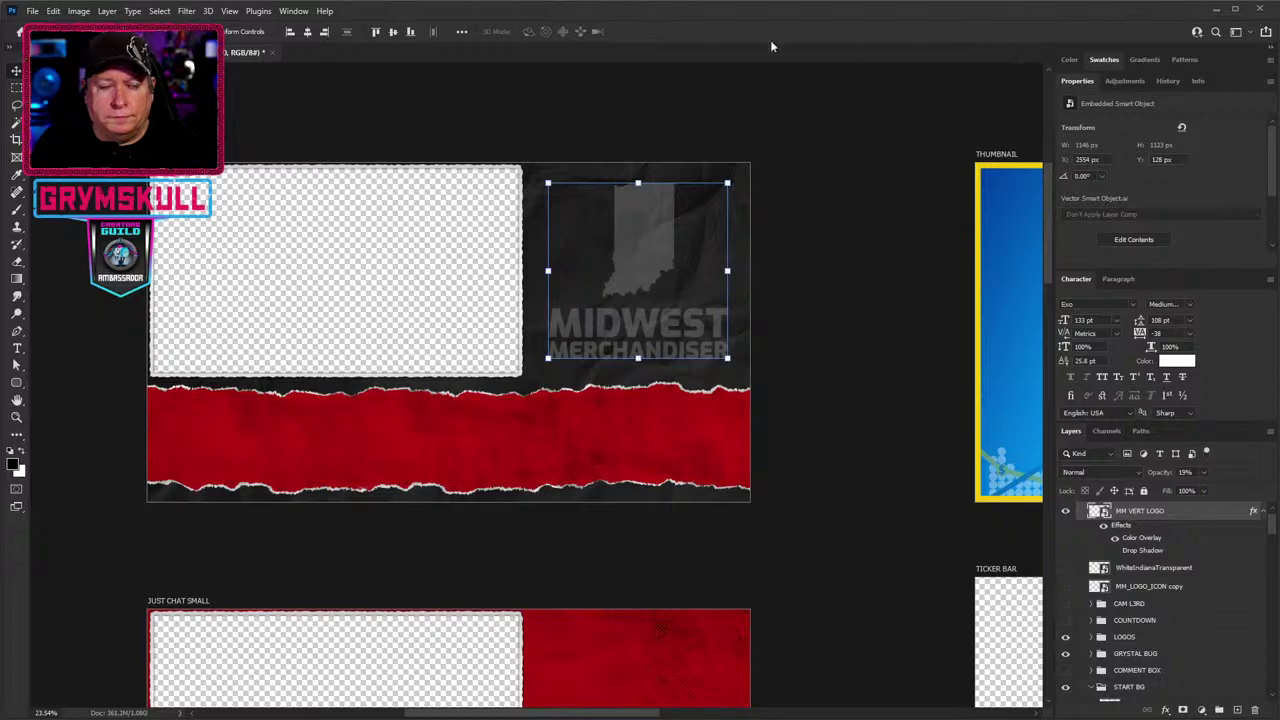
# Scale the MM VERT LOGO down slightly to about 1124 px wide and lower its layer opacity to 10%.
pyautogui.click(728, 183)
pyautogui.moveTo(728, 183); pyautogui.dragTo(726, 185)
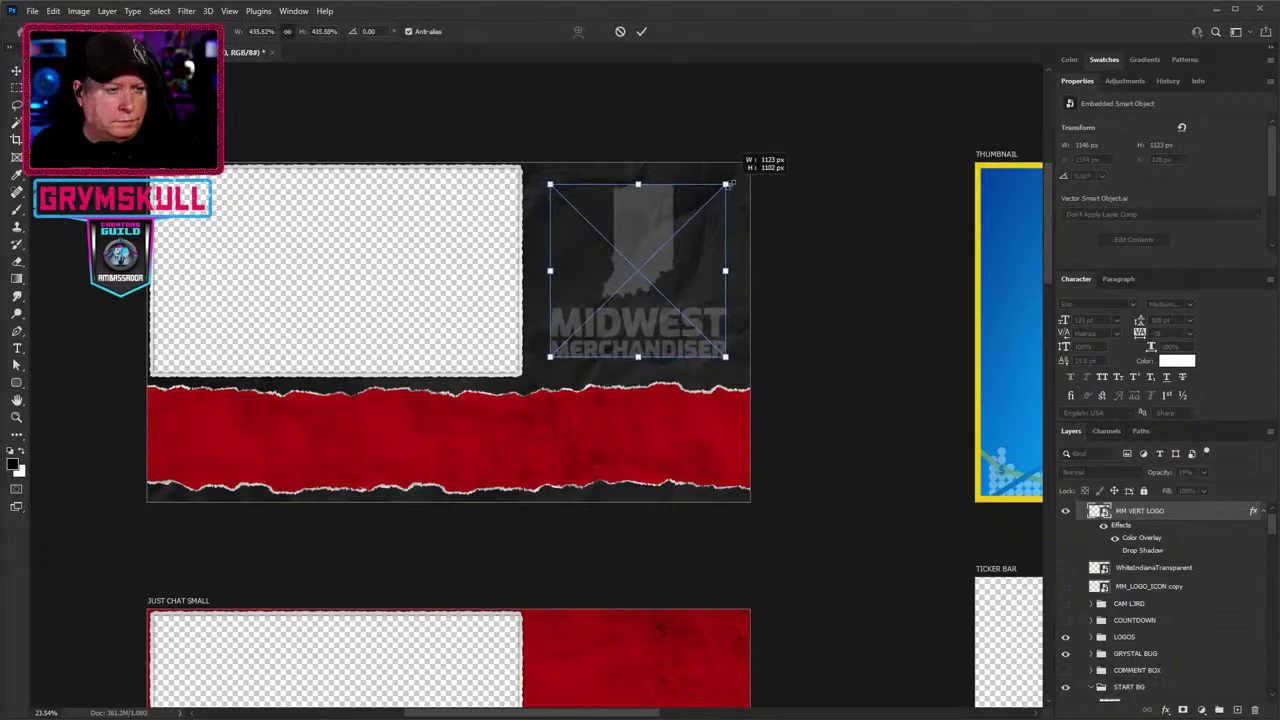
pyautogui.press('Return')
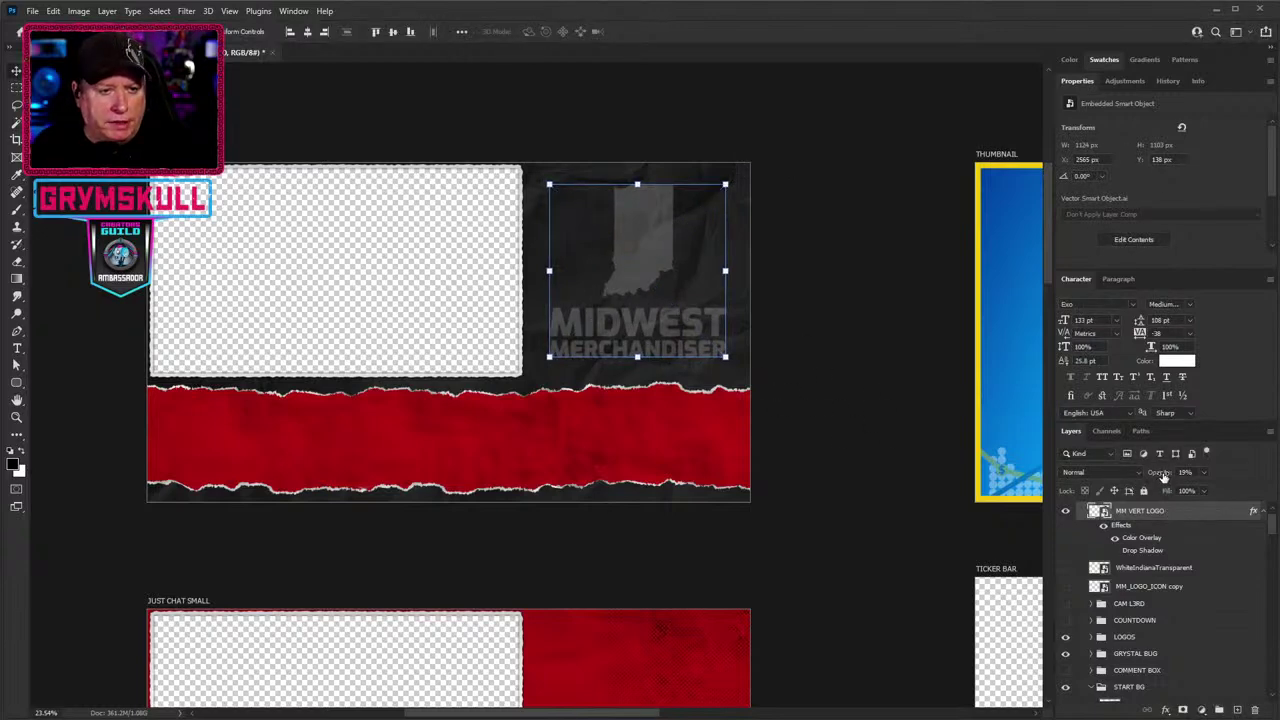
pyautogui.moveTo(1163, 478); pyautogui.dragTo(1145, 482)
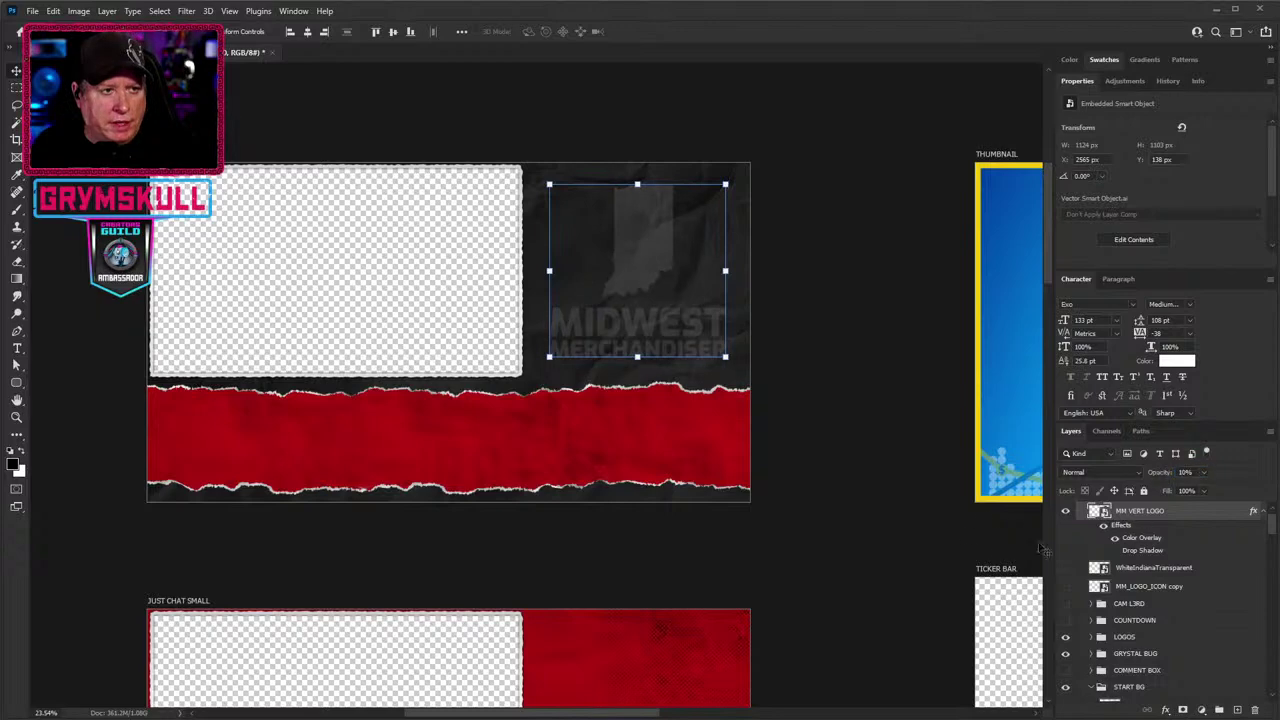
pyautogui.hscroll(-3, 665, 318)
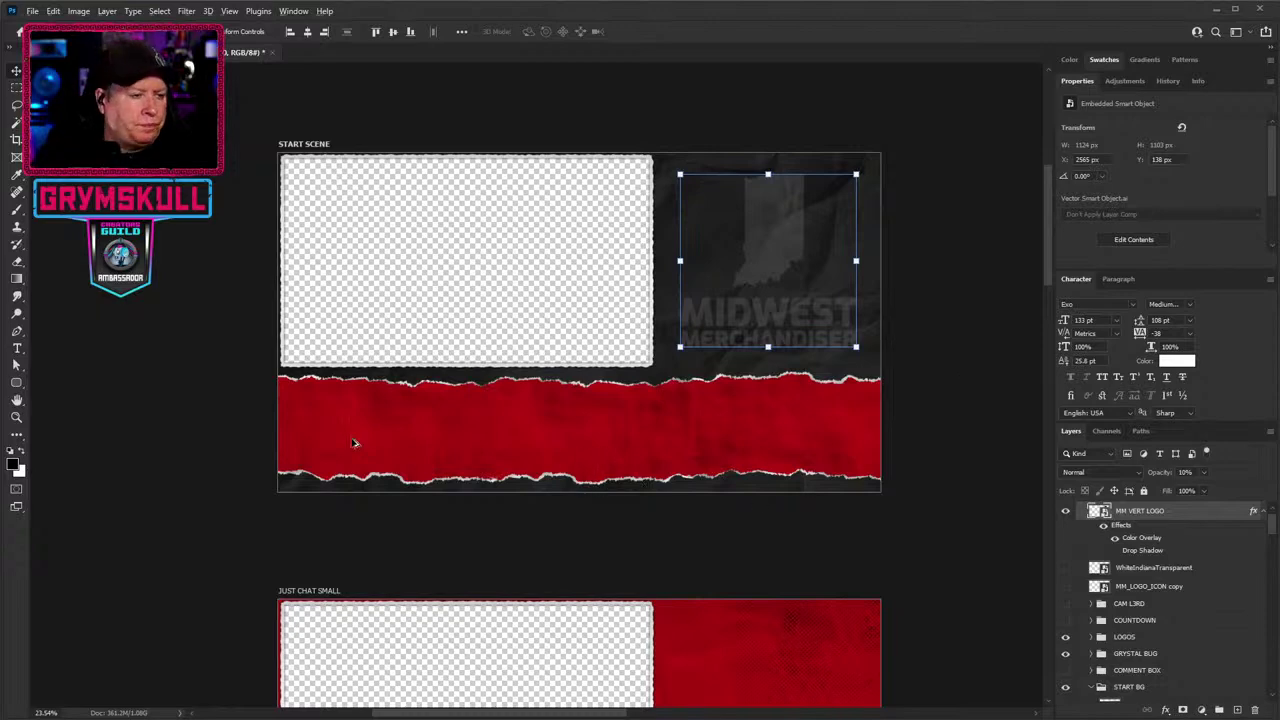
pyautogui.scroll(2, 350, 440)
pyautogui.moveTo(736, 450); pyautogui.dragTo(600, 437)
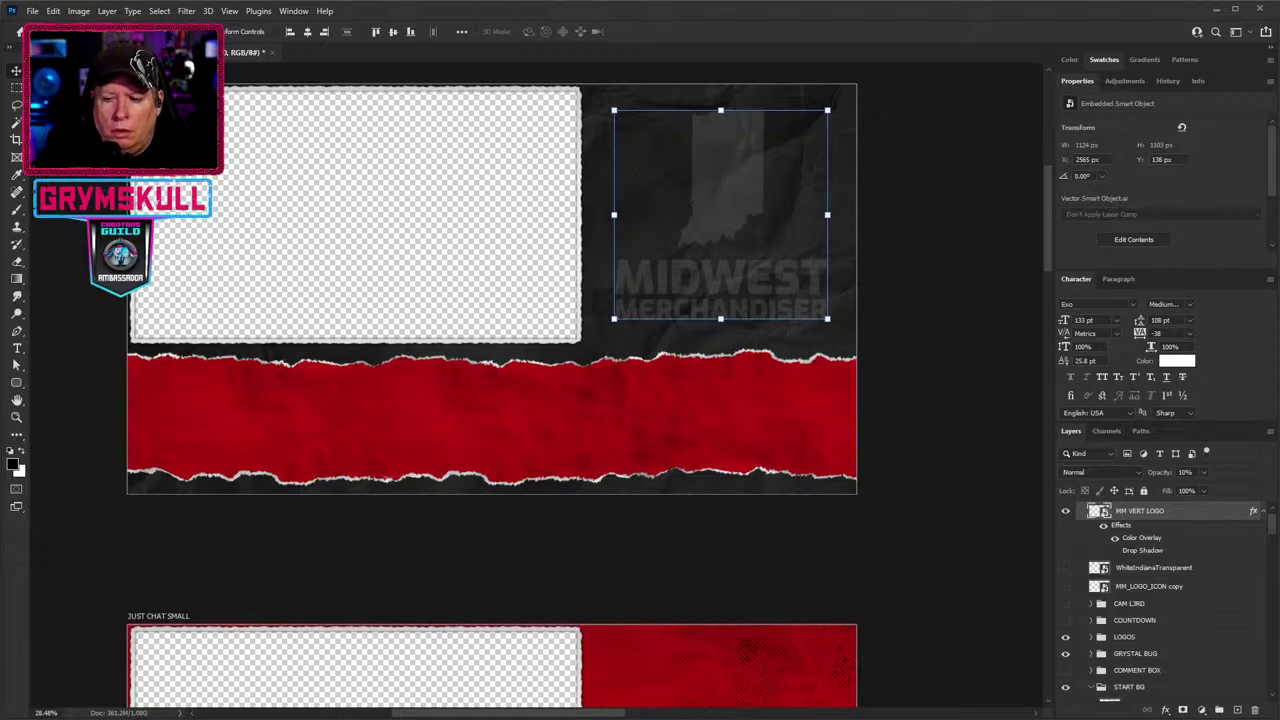
# Switch to Illustrator and select the Indiana shape with the stacked MM letters at the bottom of the artboard.
pyautogui.doubleClick(1098, 511)
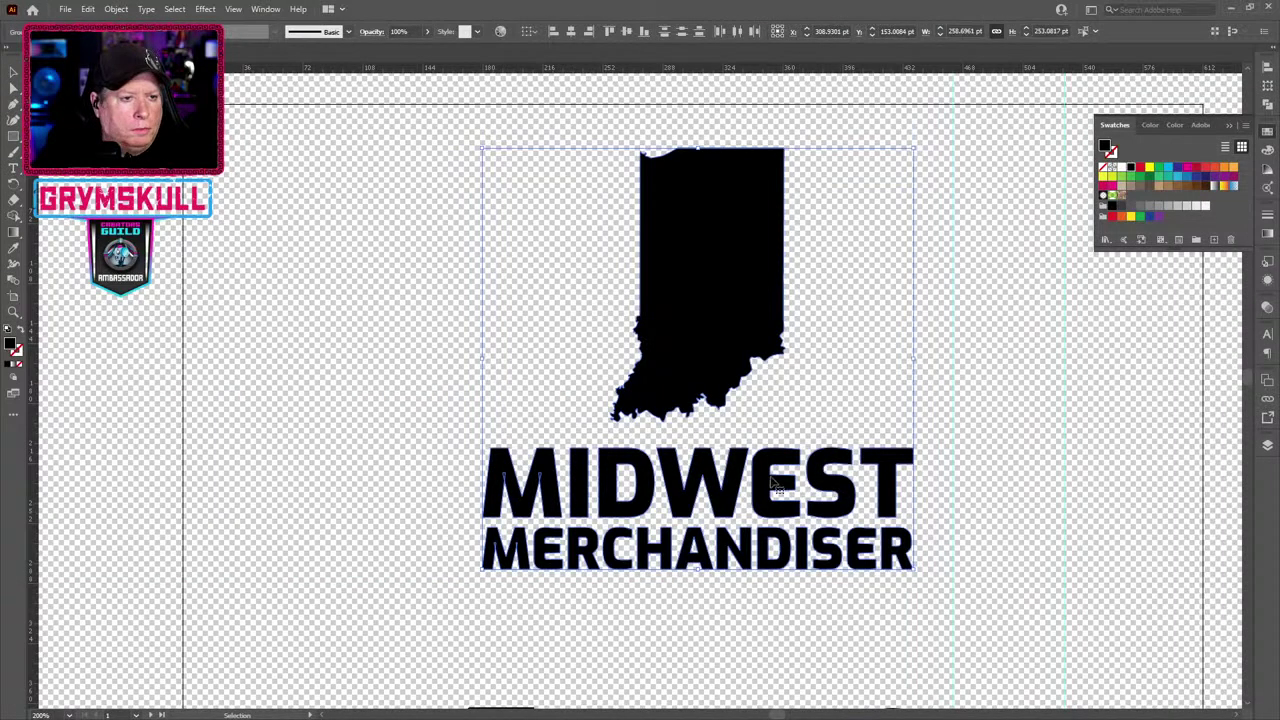
pyautogui.scroll(-2, 772, 484)
pyautogui.scroll(-5, 772, 484)
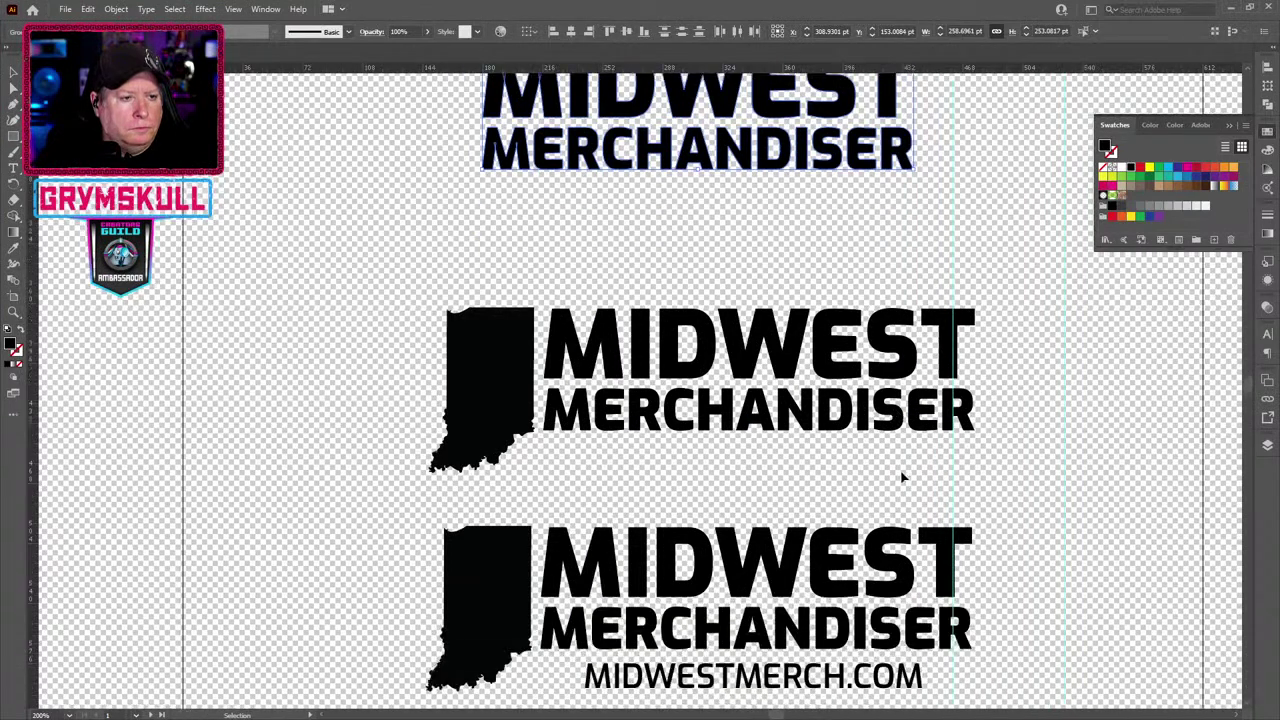
pyautogui.scroll(-3, 903, 478)
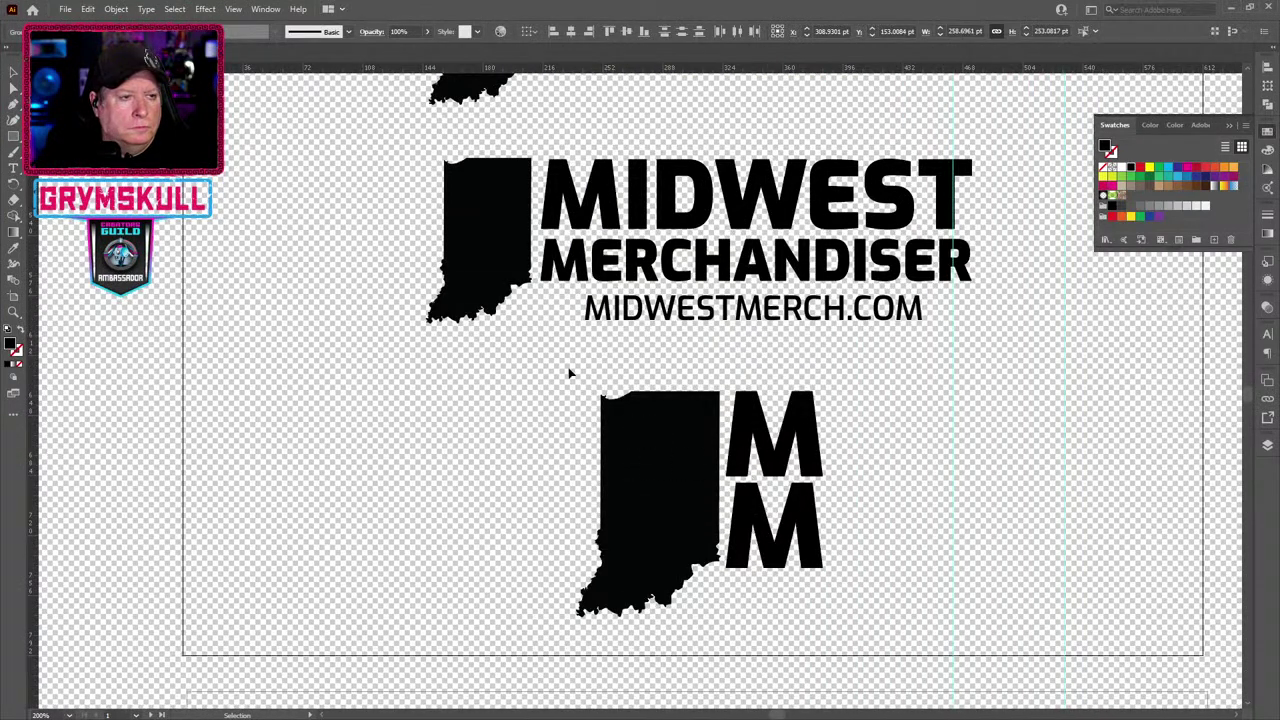
pyautogui.click(561, 387)
pyautogui.moveTo(567, 398); pyautogui.dragTo(868, 624)
pyautogui.press('a')
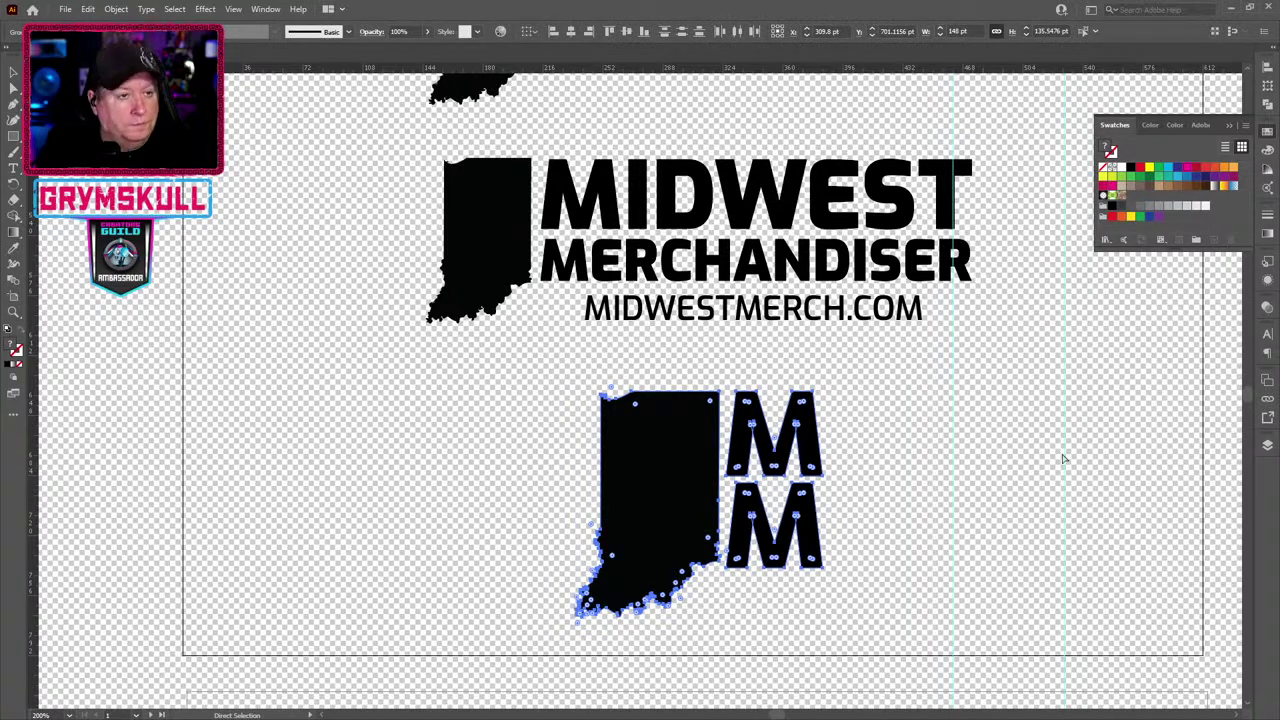
pyautogui.press('v')
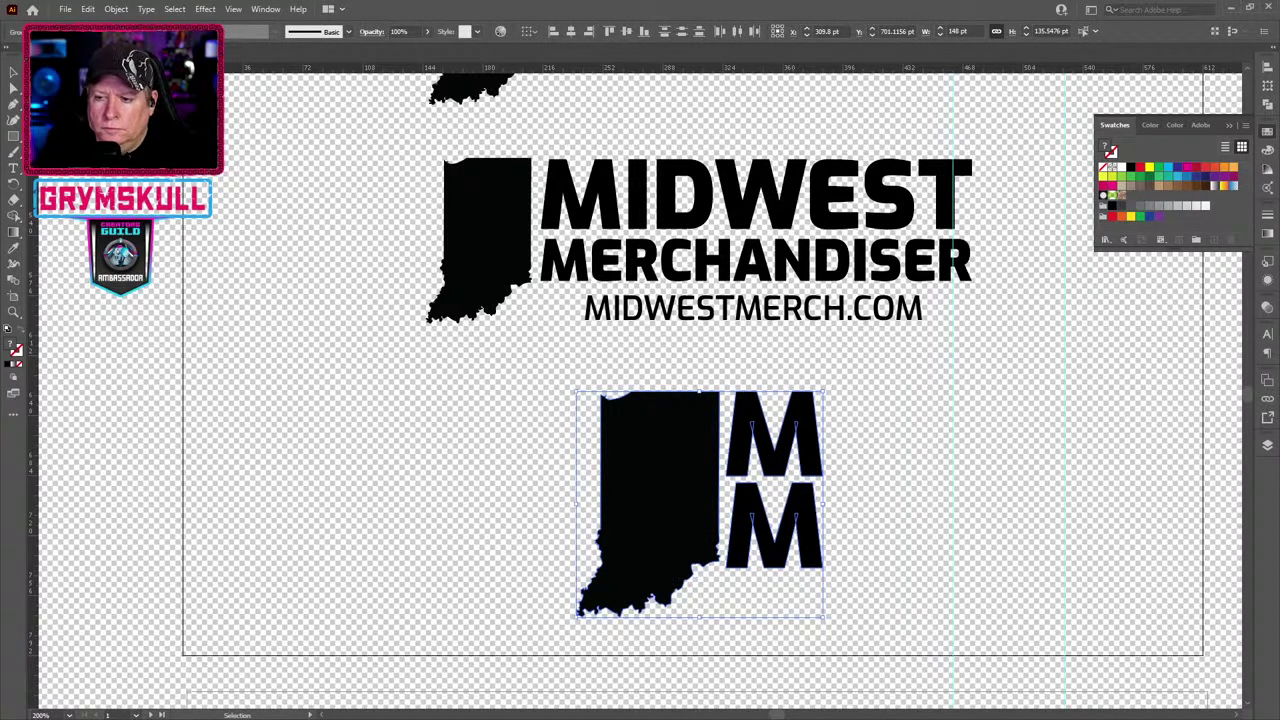
# Switch back to Photoshop and toggle the visibility of MM VERT LOGO to compare the START SCENE with and without the watermark.
pyautogui.hotkey('alt', 'Tab')
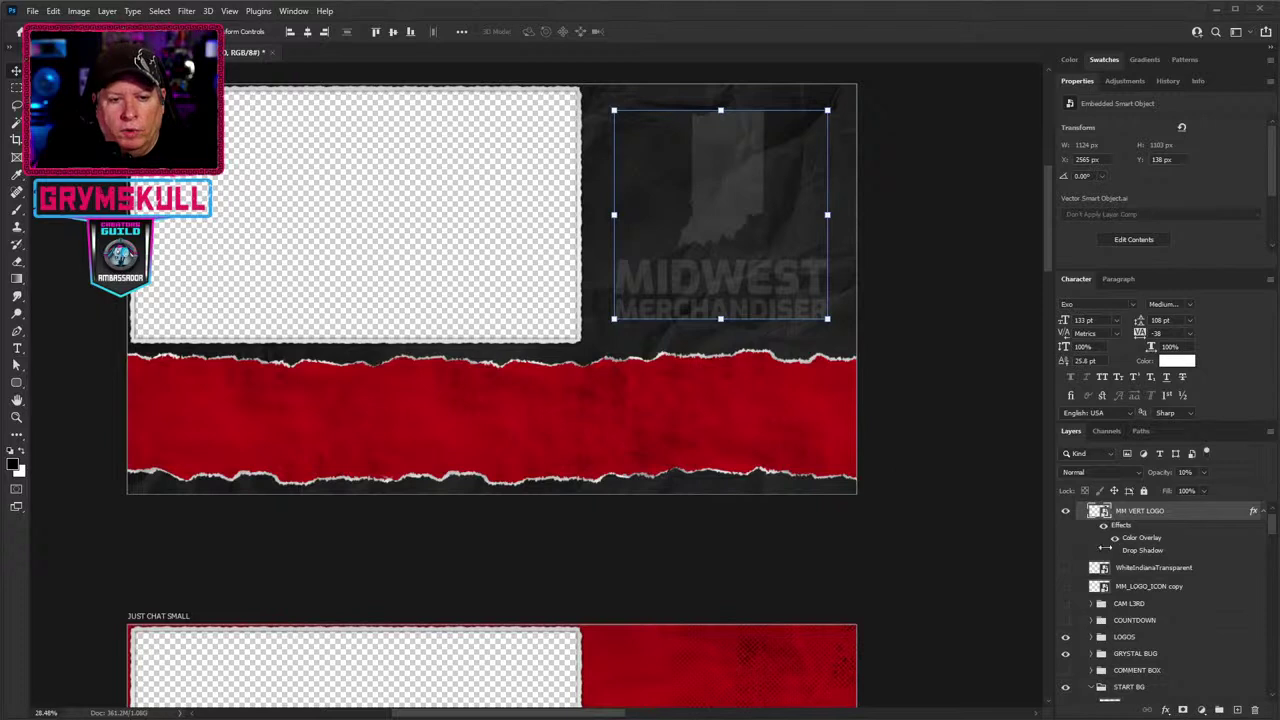
pyautogui.click(1065, 512)
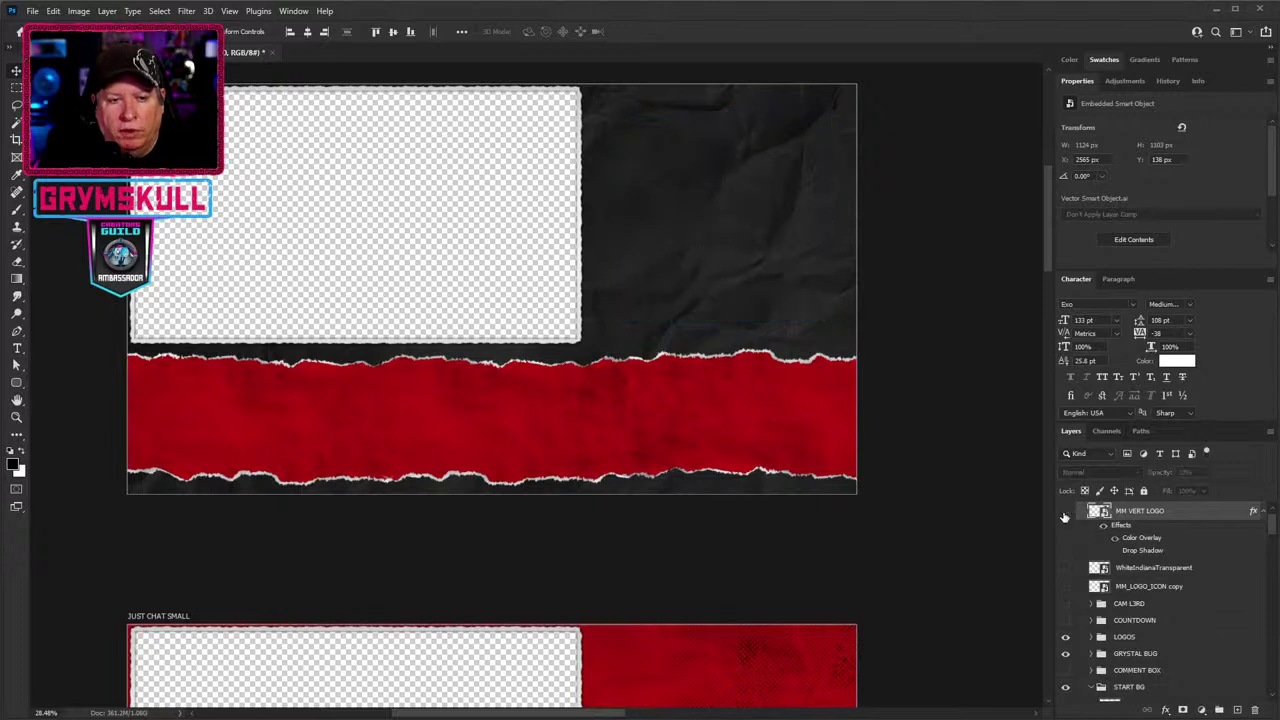
pyautogui.click(1065, 512)
pyautogui.click(1065, 513)
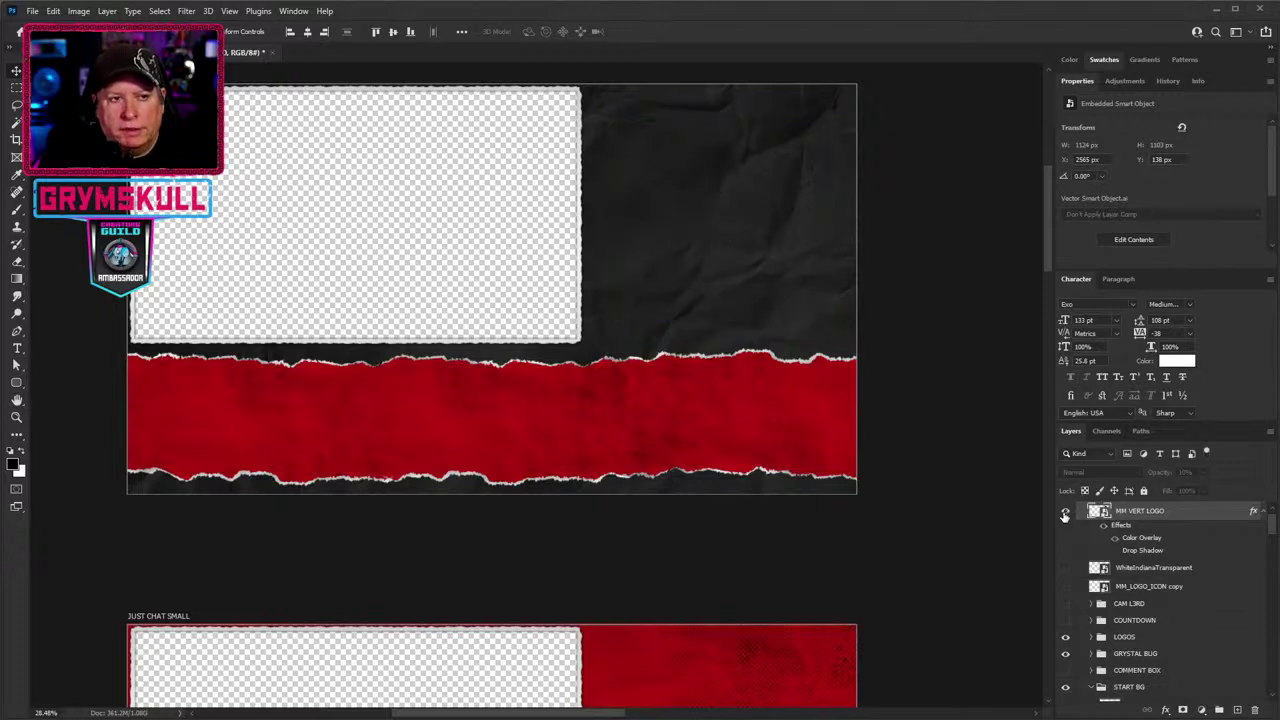
pyautogui.click(1065, 512)
pyautogui.click(1065, 512)
pyautogui.click(1065, 512)
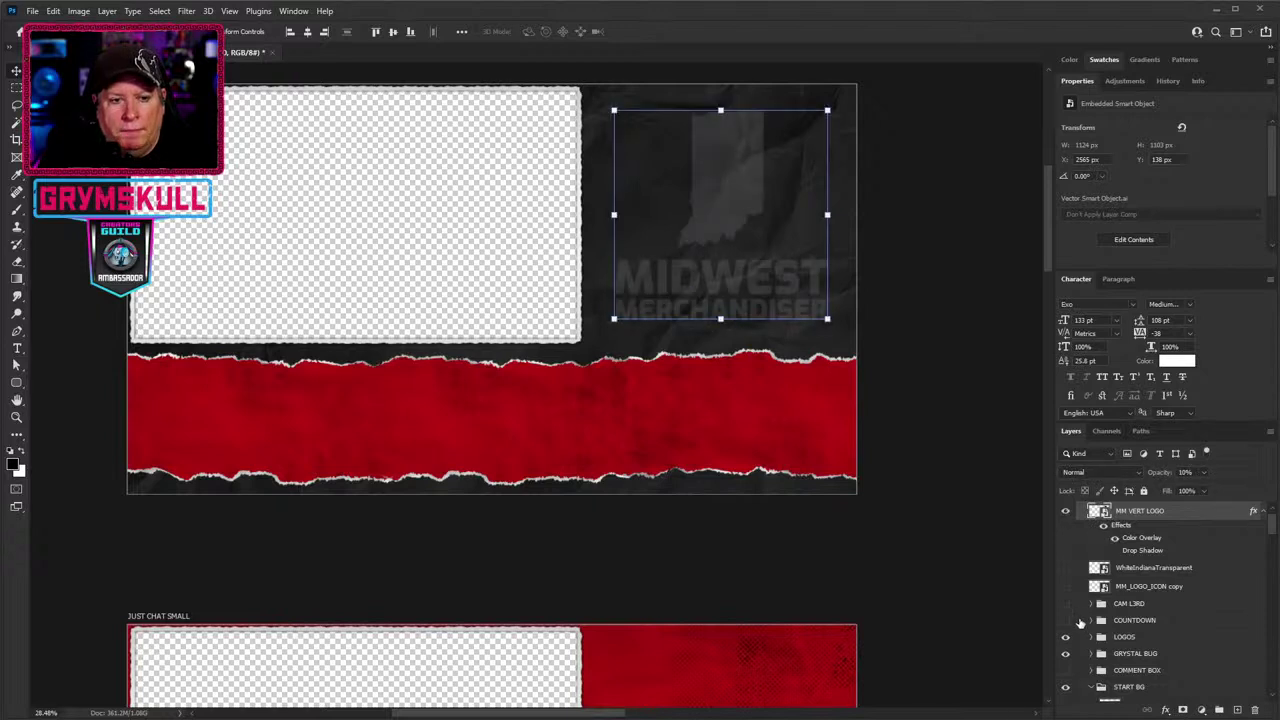
# Toggle the visibility of the red torn-paper layer, Layer 2 copy 3 in the START BG group, to compare the START SCENE with and without it.
pyautogui.scroll(-1, 1072, 604)
pyautogui.scroll(-1, 1072, 604)
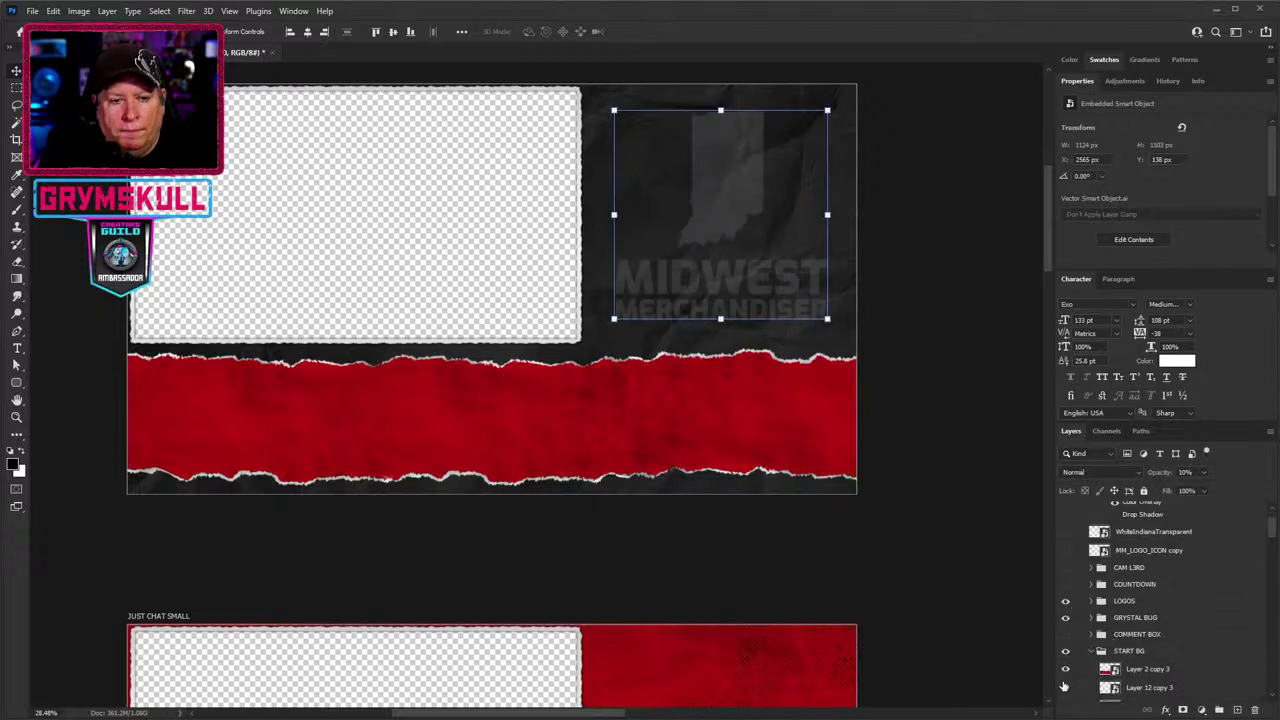
pyautogui.click(1065, 669)
pyautogui.scroll(2, 985, 450)
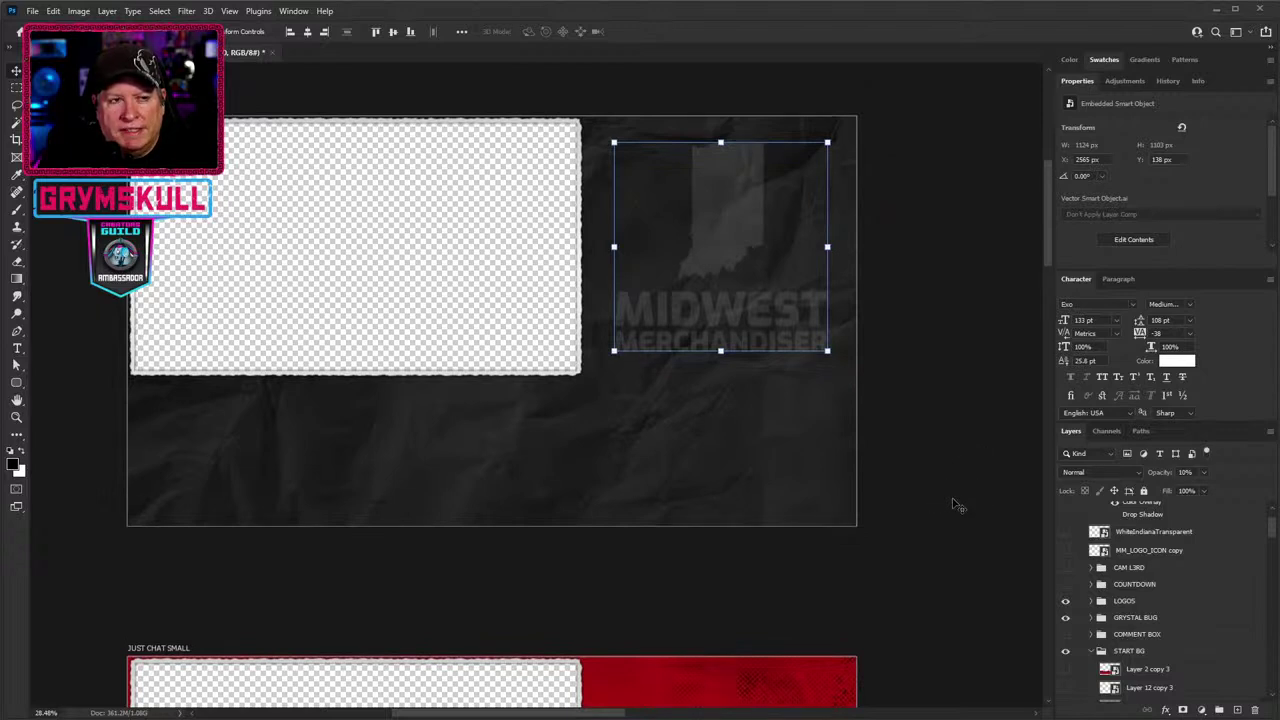
pyautogui.click(1065, 669)
pyautogui.click(1065, 670)
pyautogui.click(1065, 670)
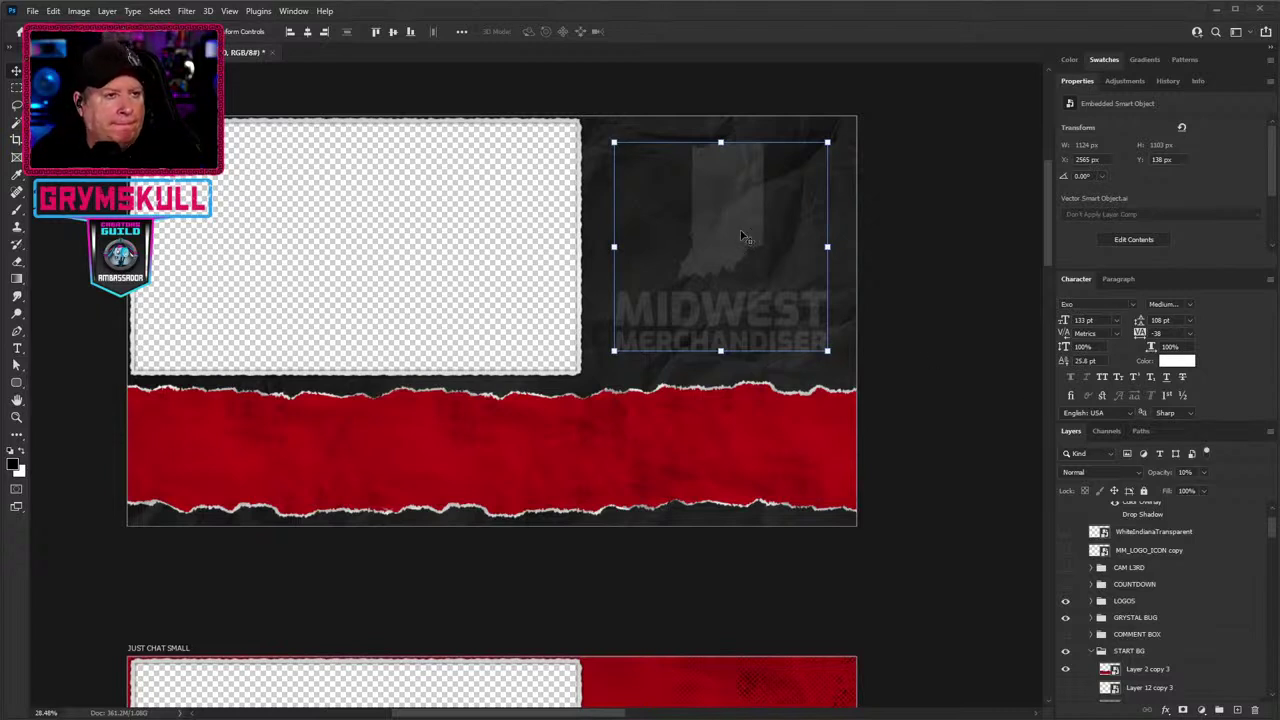
pyautogui.click(1066, 669)
pyautogui.click(1066, 669)
pyautogui.click(1066, 669)
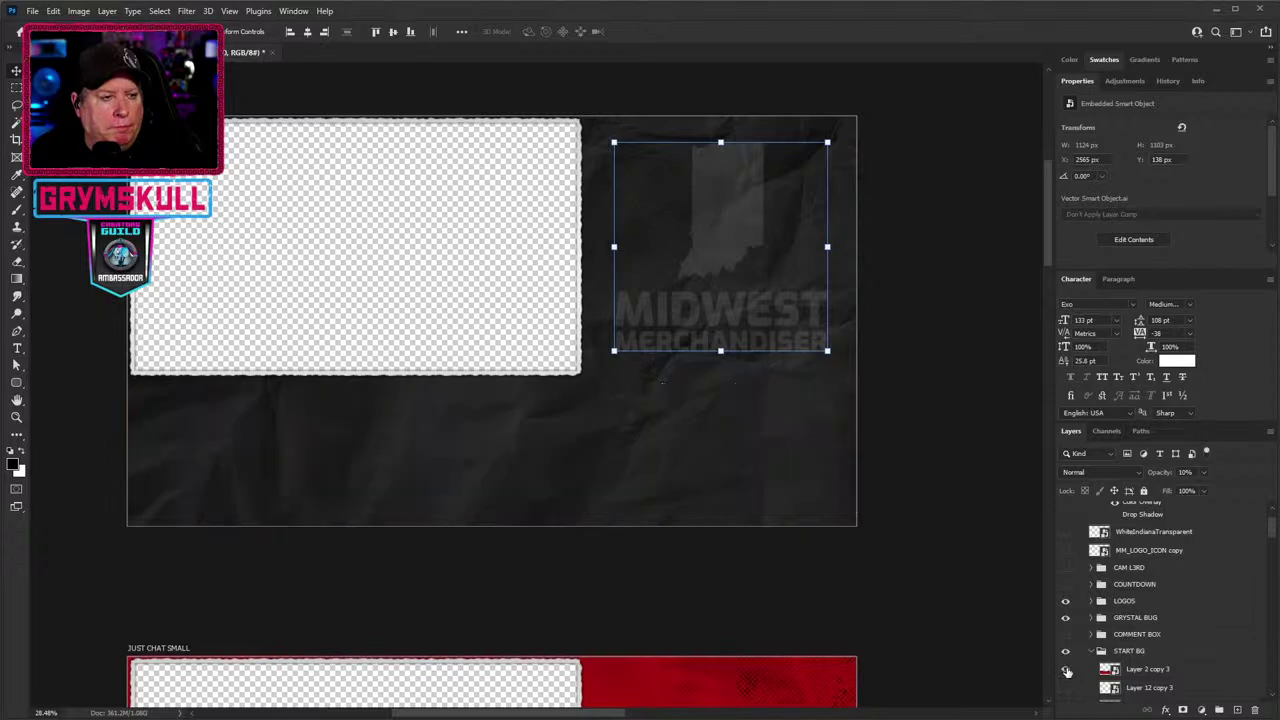
pyautogui.click(1066, 669)
pyautogui.click(1066, 669)
pyautogui.click(1066, 669)
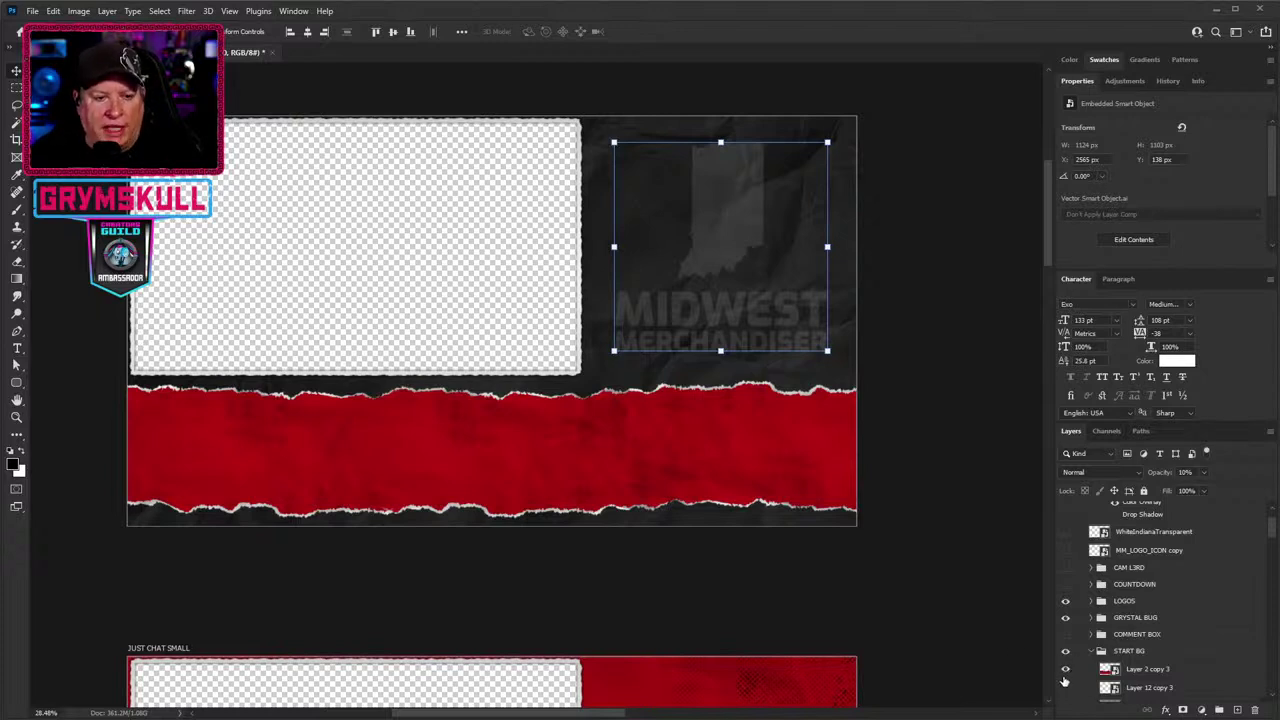
pyautogui.click(1066, 670)
pyautogui.click(1066, 670)
pyautogui.click(1066, 670)
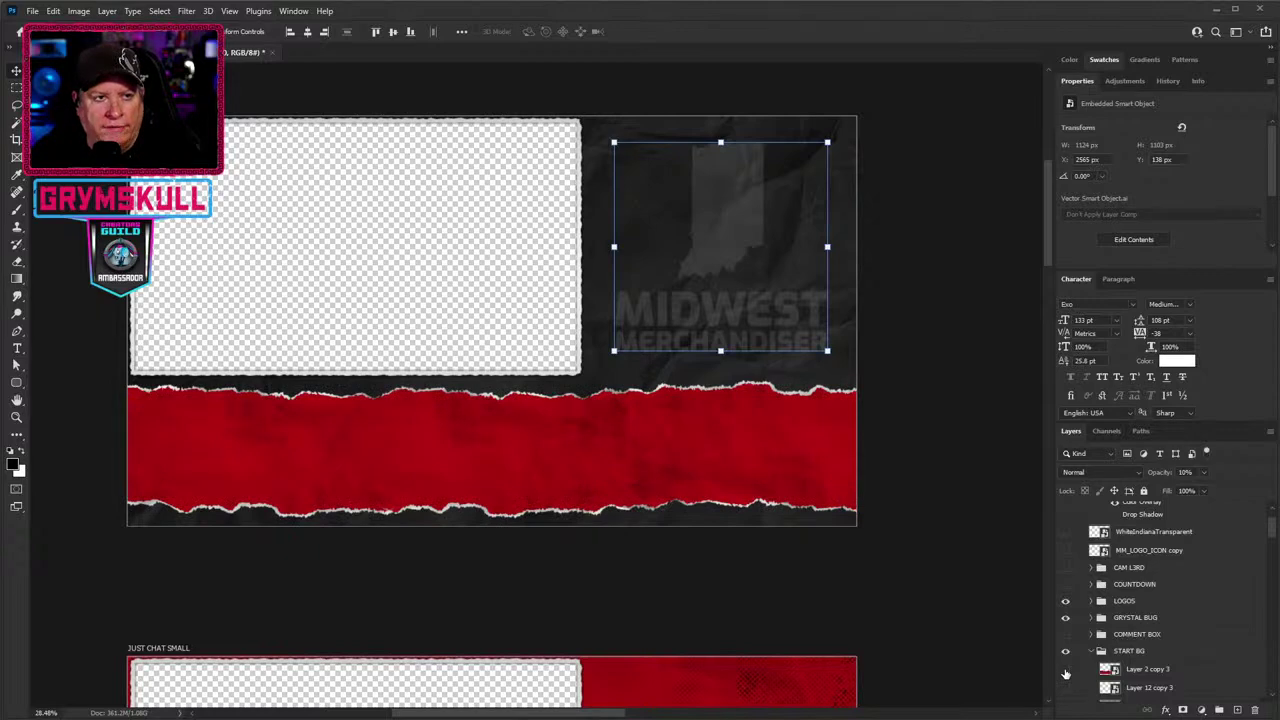
pyautogui.click(1066, 670)
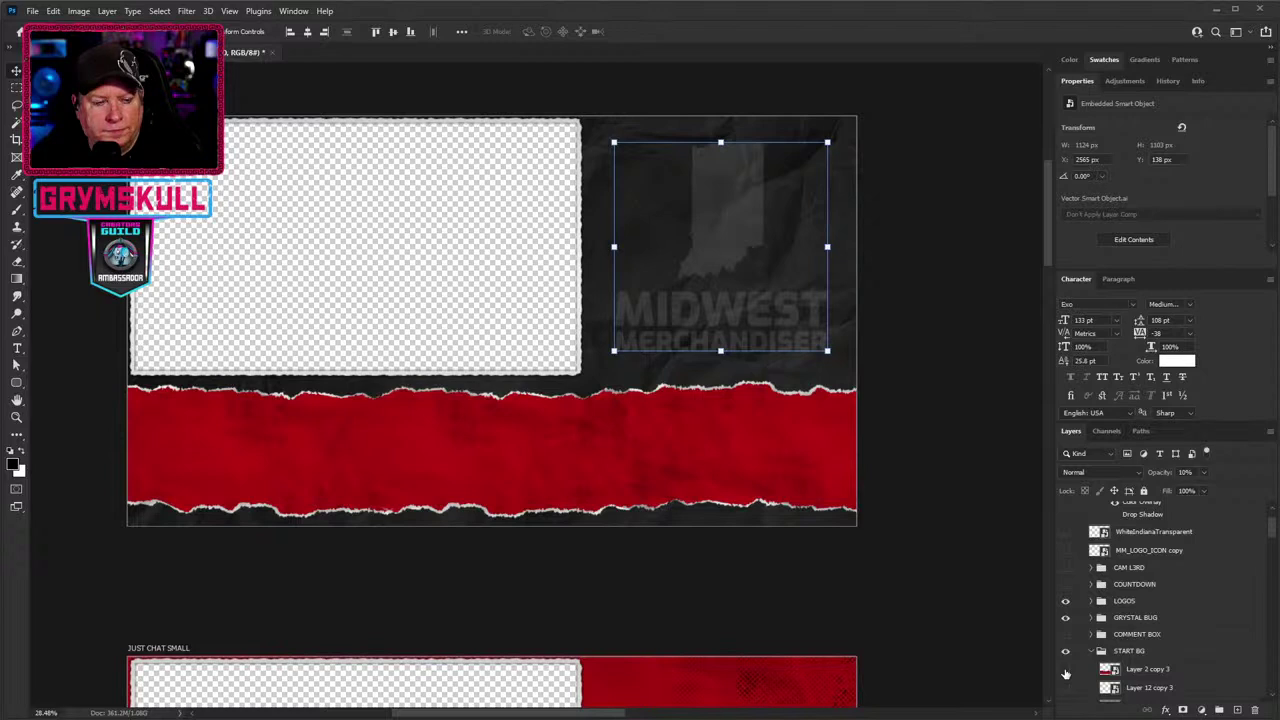
pyautogui.click(1066, 670)
pyautogui.click(1066, 672)
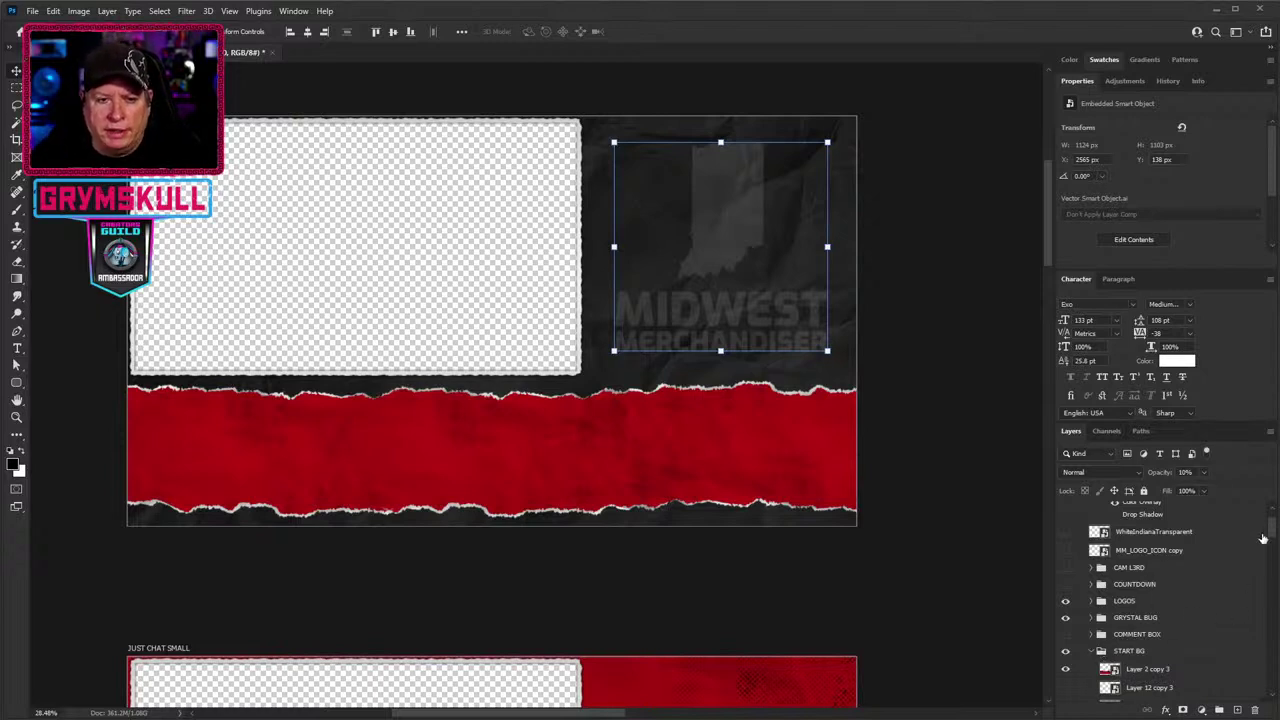
pyautogui.scroll(2, 1272, 526)
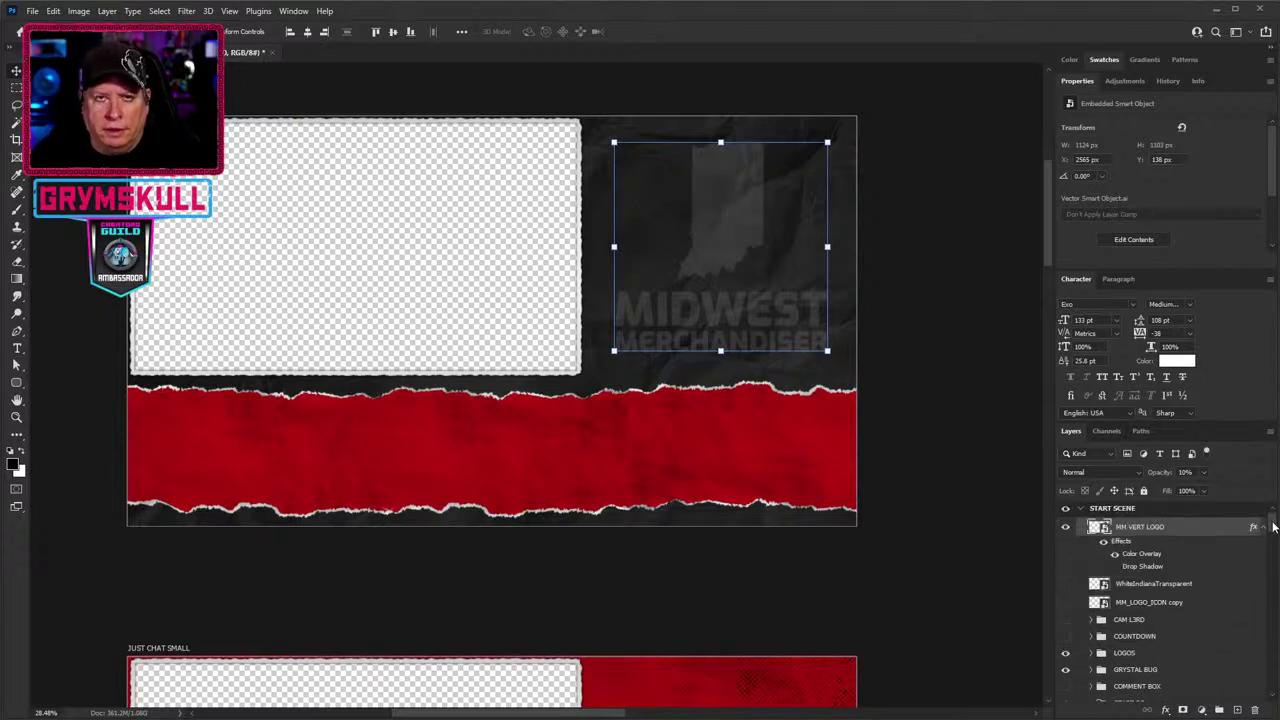
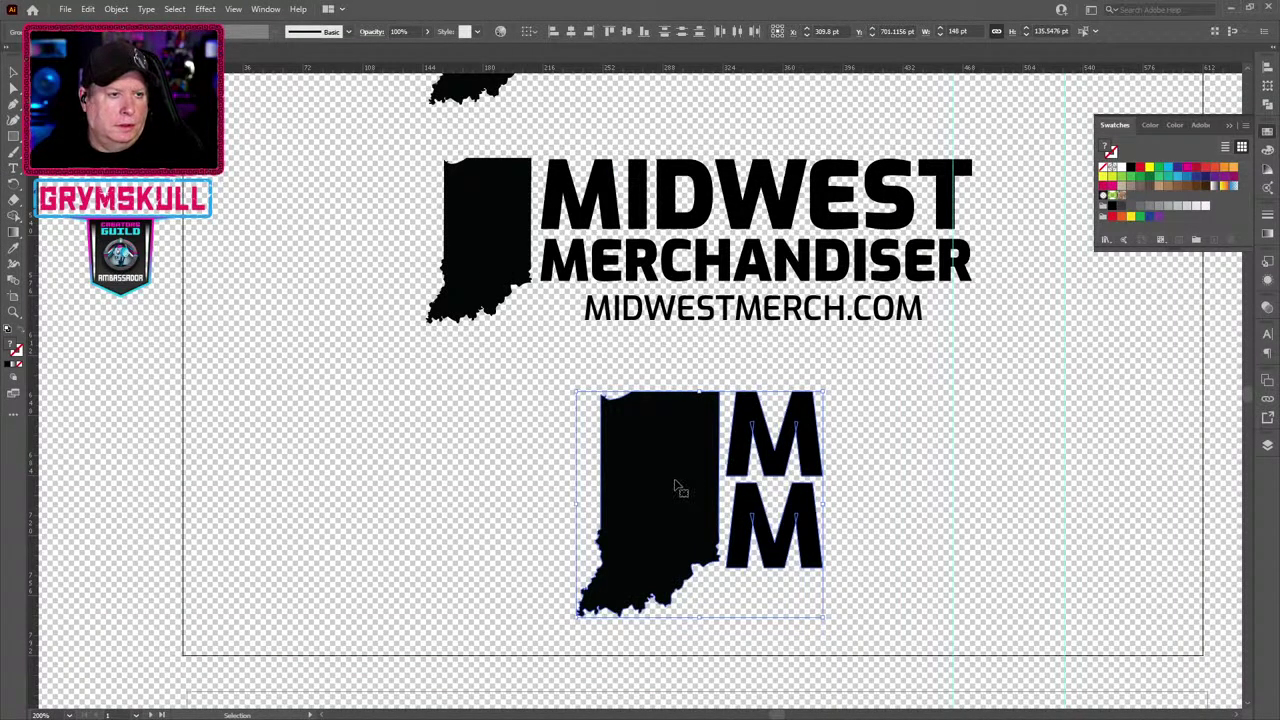
# Switch to Illustrator and reselect the whole Indiana MM logo, including the state shape and both letters.
pyautogui.click(551, 365)
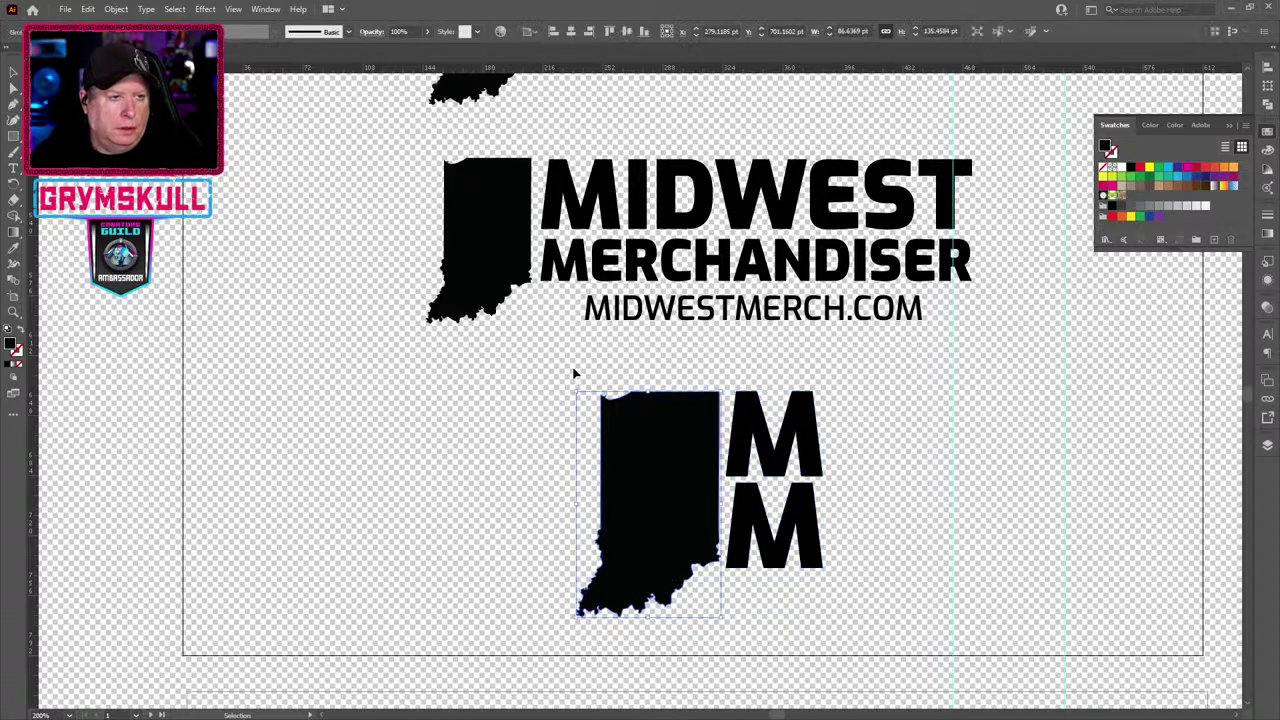
pyautogui.moveTo(566, 351); pyautogui.dragTo(842, 633)
pyautogui.press('a')
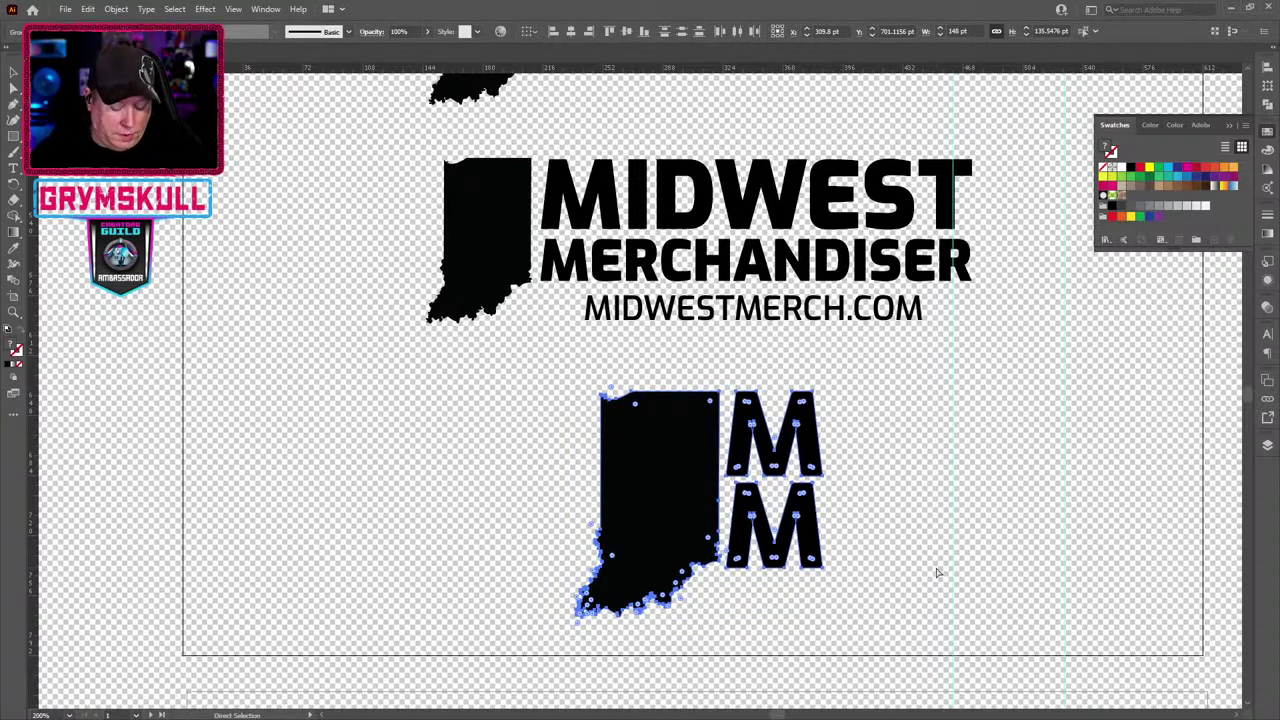
pyautogui.press('v')
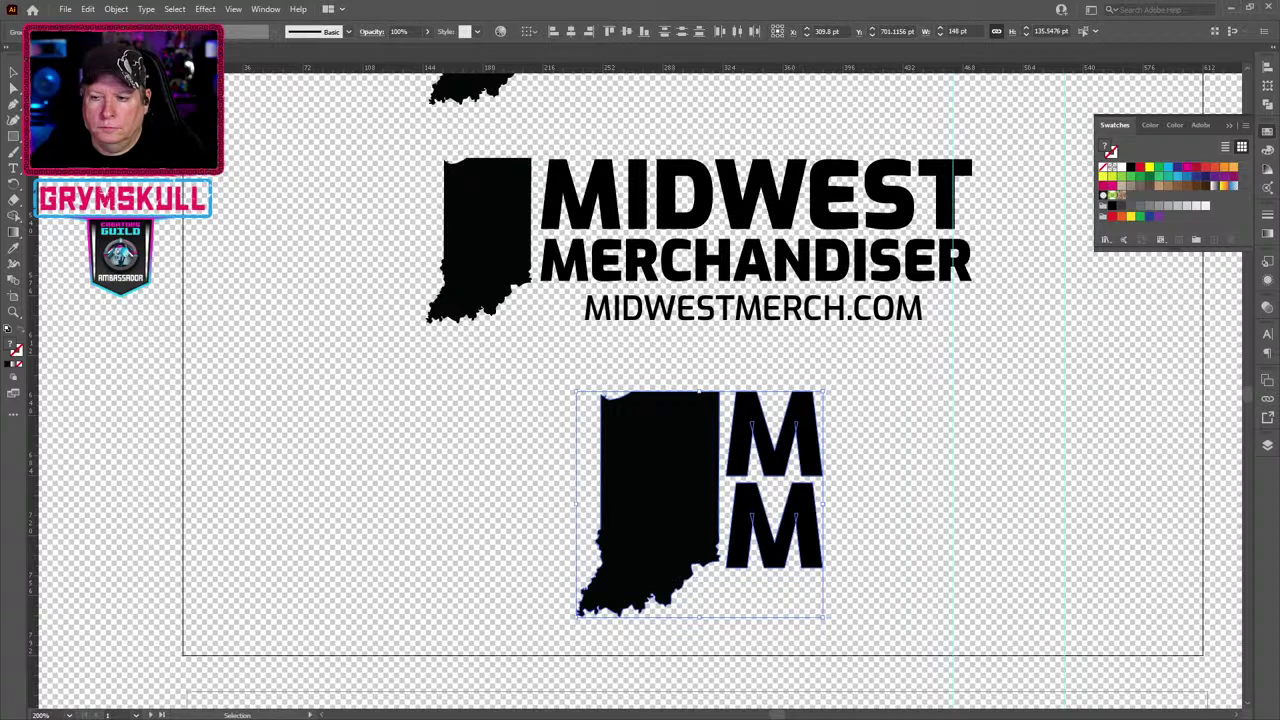
# Switch to Photoshop and try pasting the Indiana MM logo as a smart object onto the START SCENE red band at about 320%.
pyautogui.hotkey('alt', 'Tab')
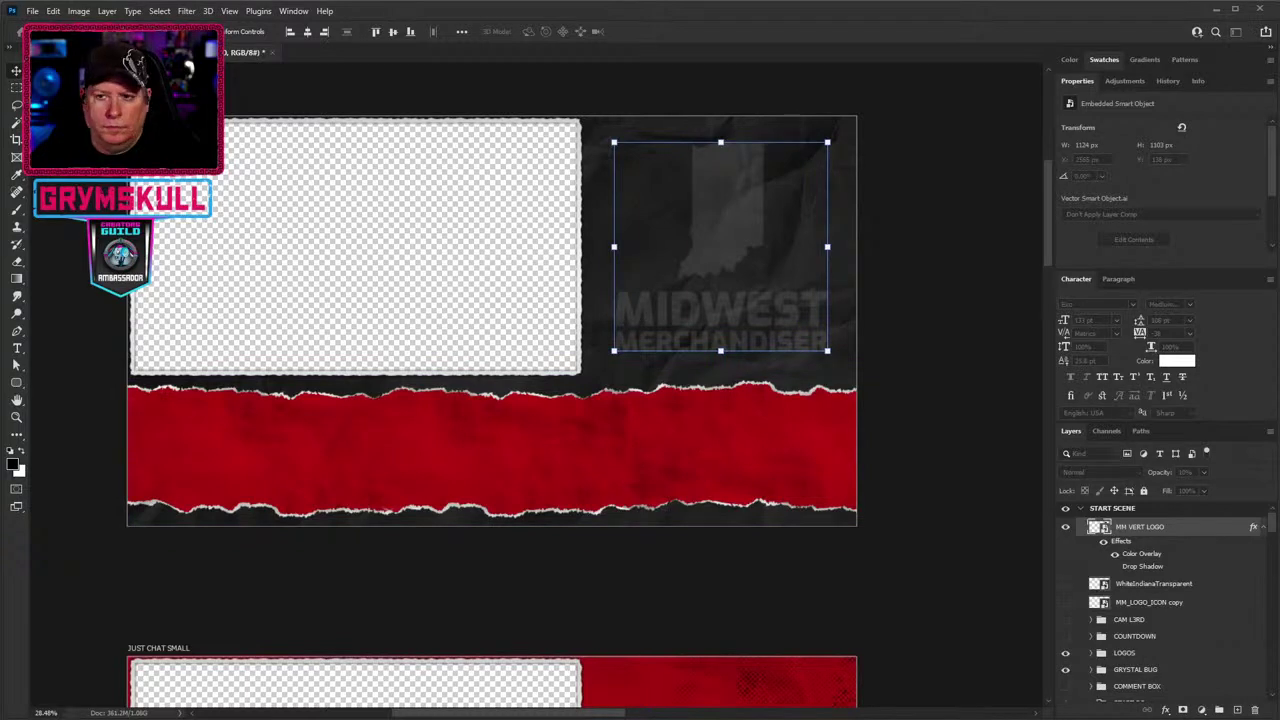
pyautogui.hotkey('ctrl', 'v')
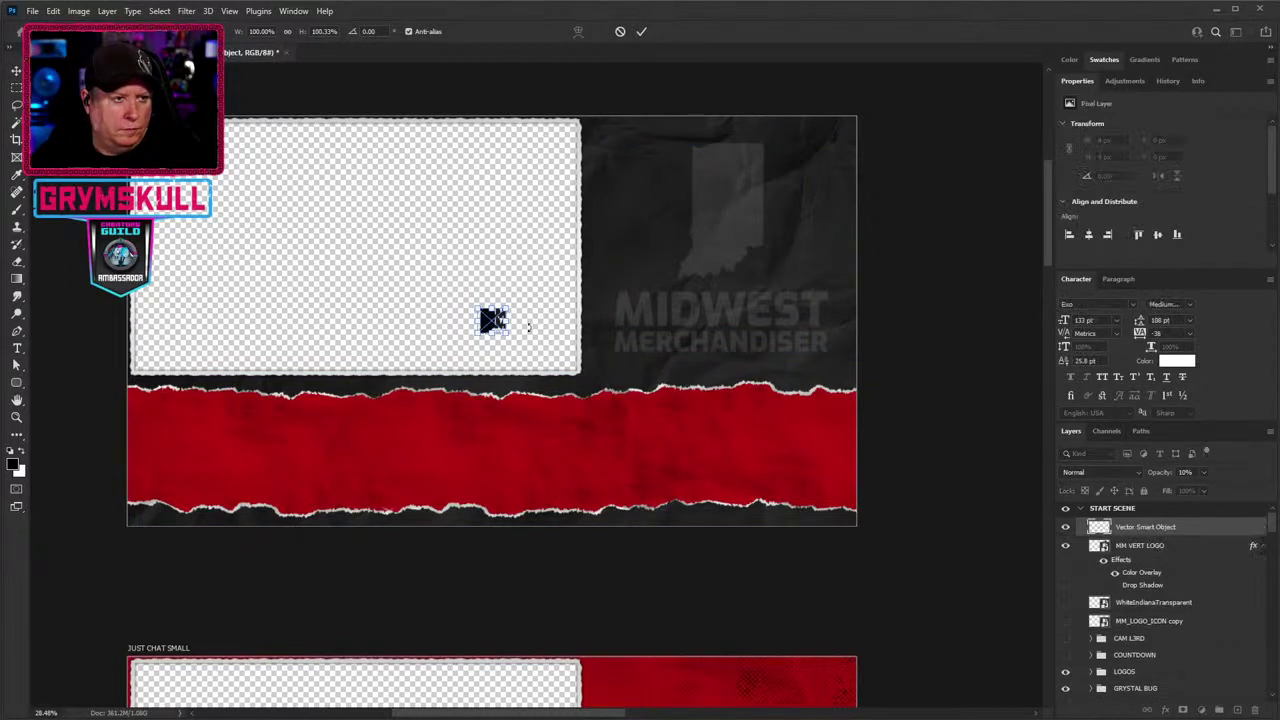
pyautogui.moveTo(492, 320); pyautogui.dragTo(234, 402)
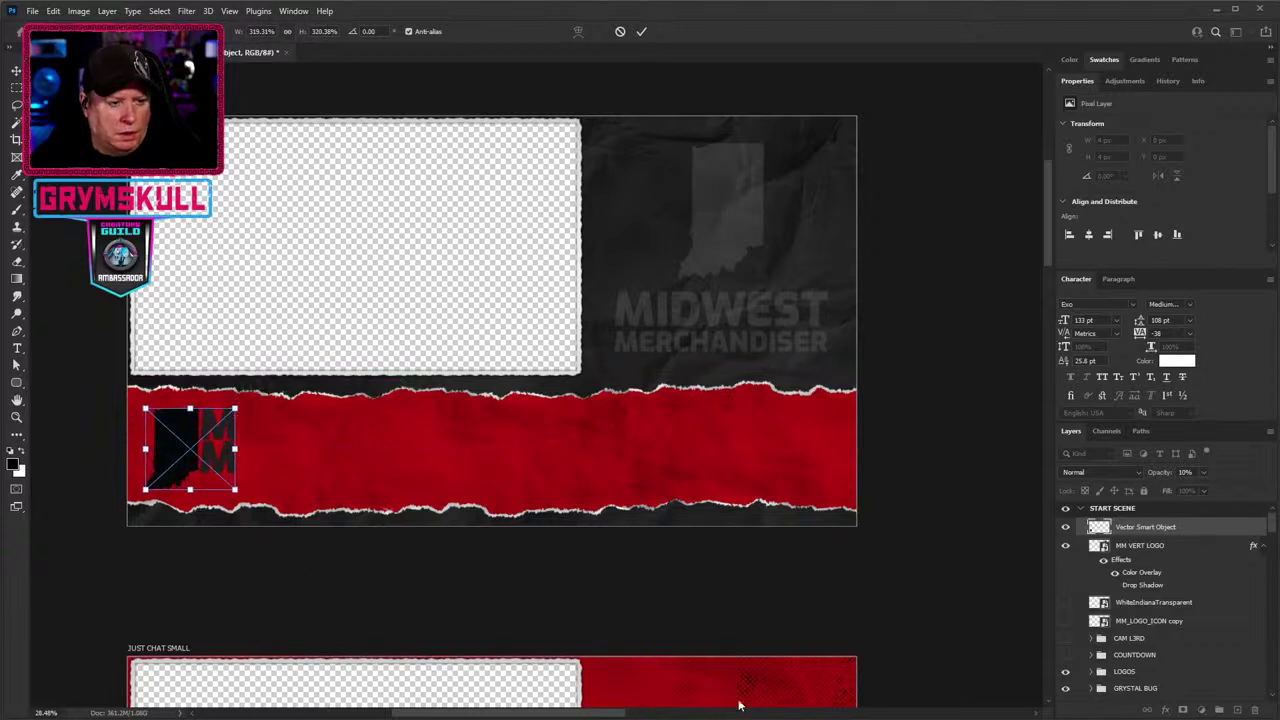
pyautogui.press('Escape')
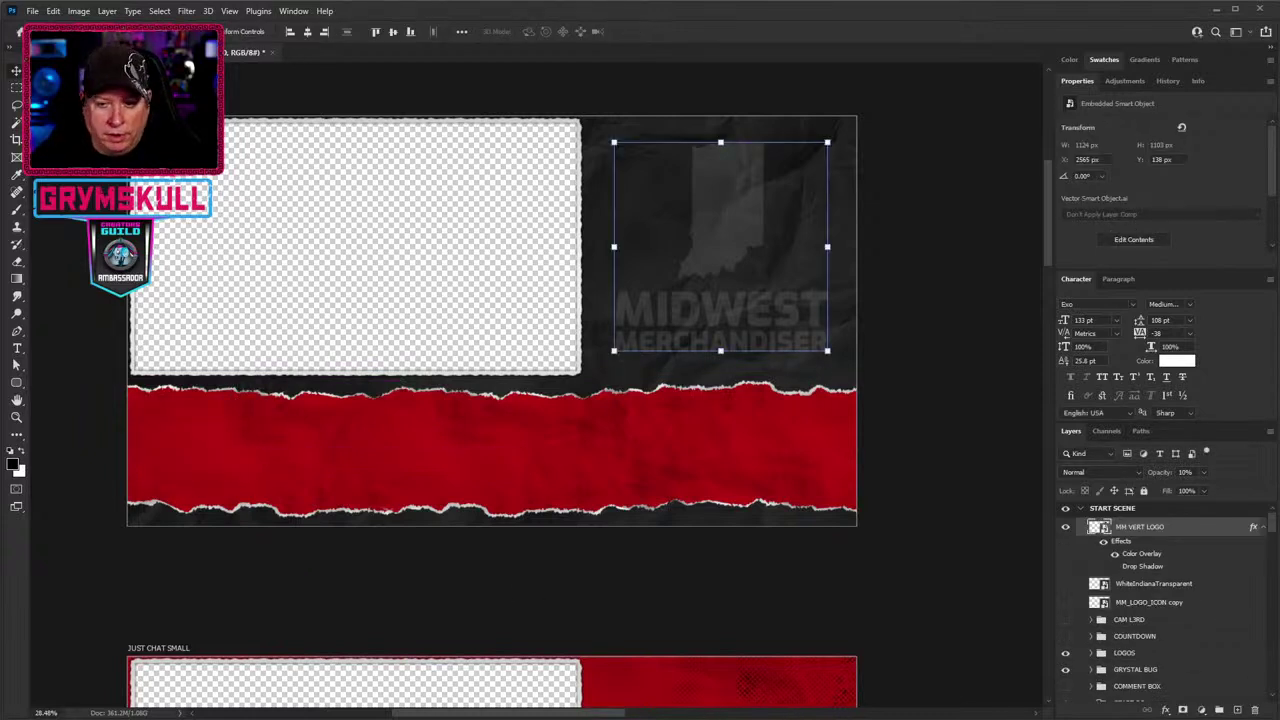
# Switch to Illustrator and delete the two vertical guides crossing the main logo artboard.
pyautogui.hotkey('alt', 'Tab')
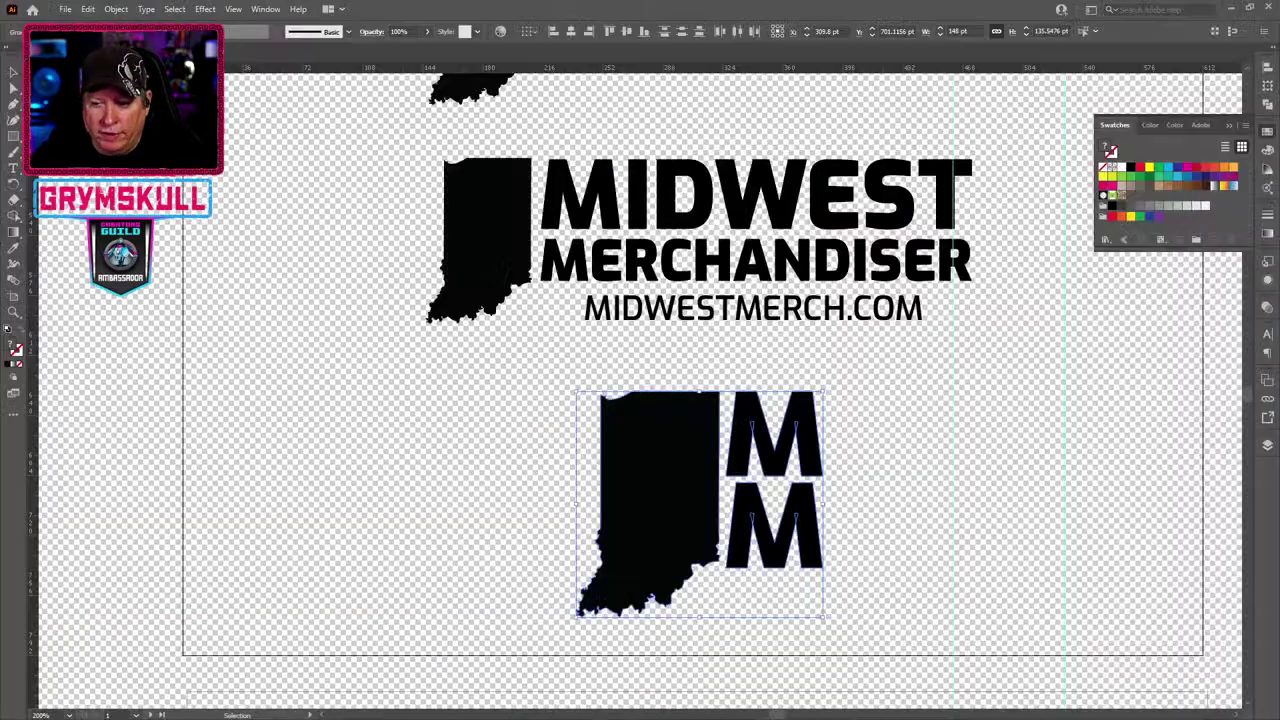
pyautogui.scroll(-3, 862, 518)
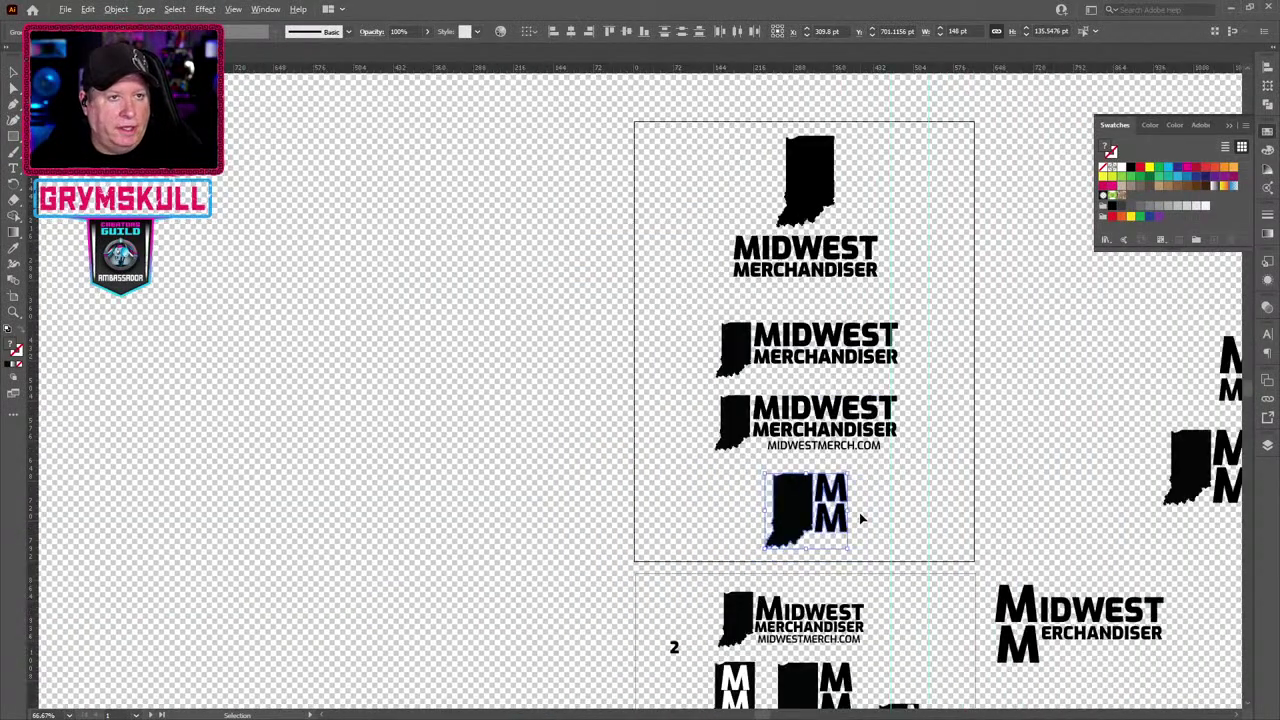
pyautogui.moveTo(686, 106); pyautogui.dragTo(954, 575)
pyautogui.click(945, 568)
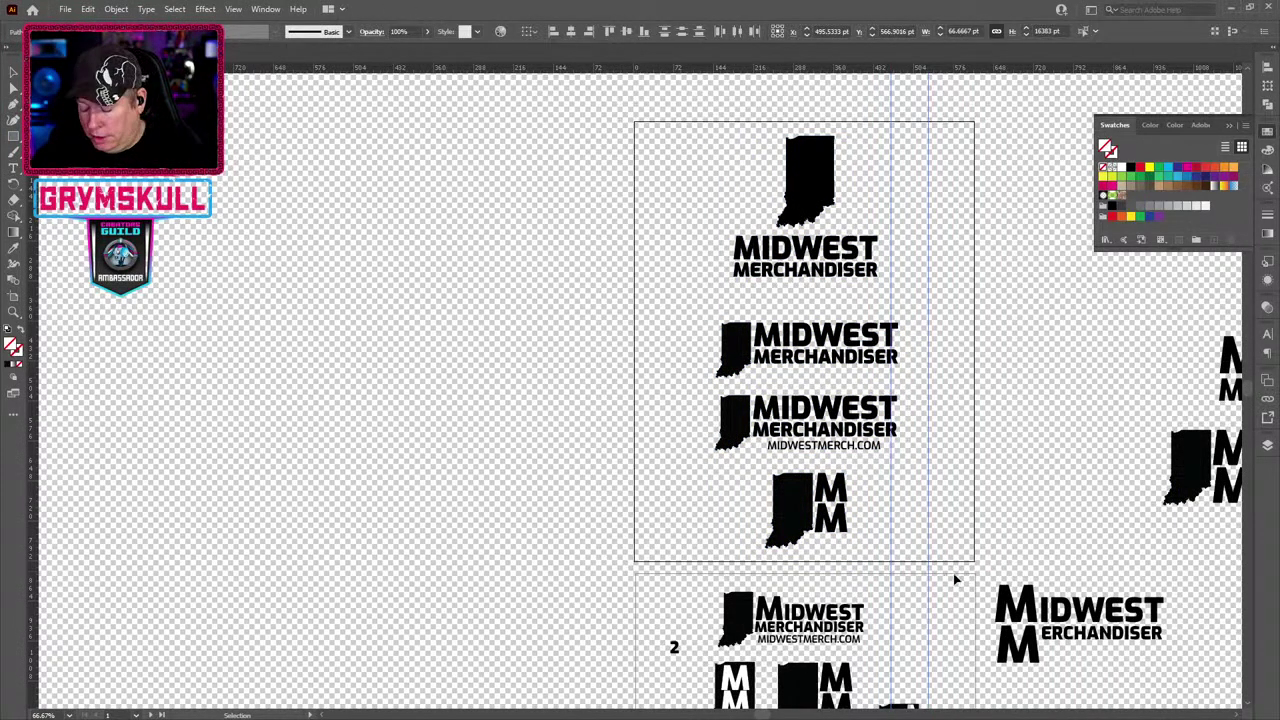
pyautogui.press('Delete')
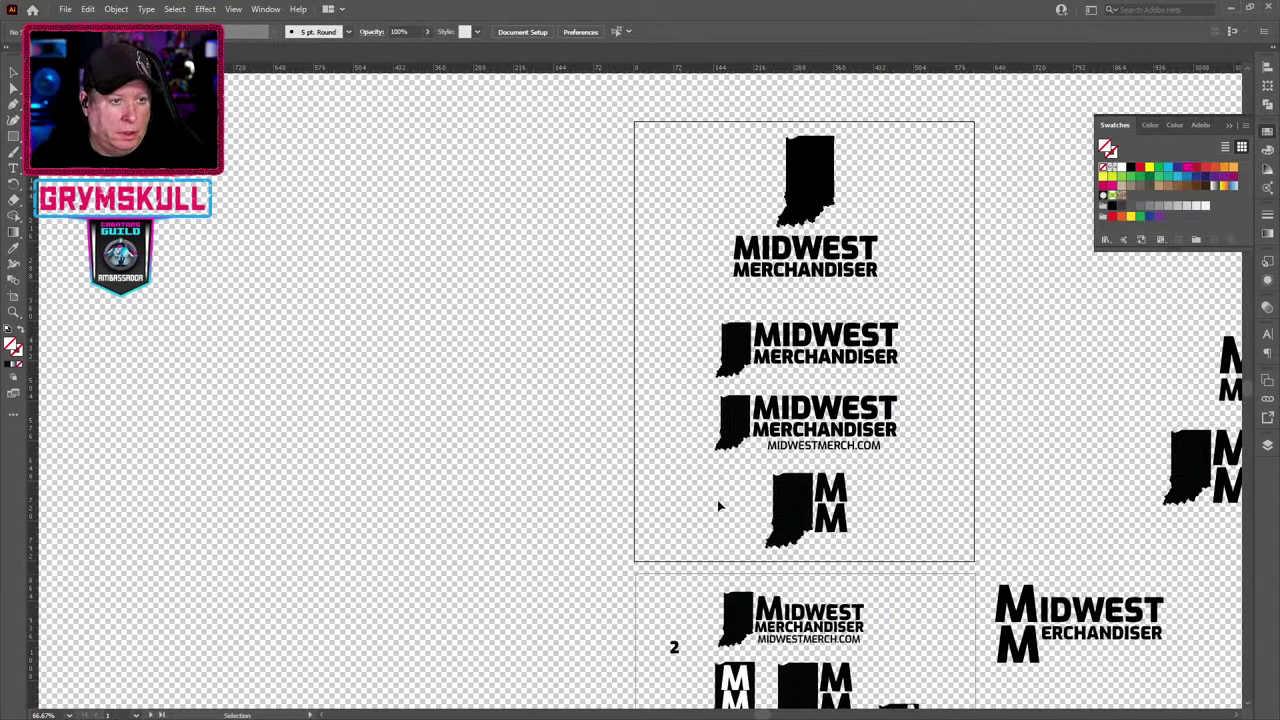
# Fill all four Midwest Merchandiser logo versions on the main artboard with the Black swatch.
pyautogui.moveTo(709, 128); pyautogui.dragTo(912, 572)
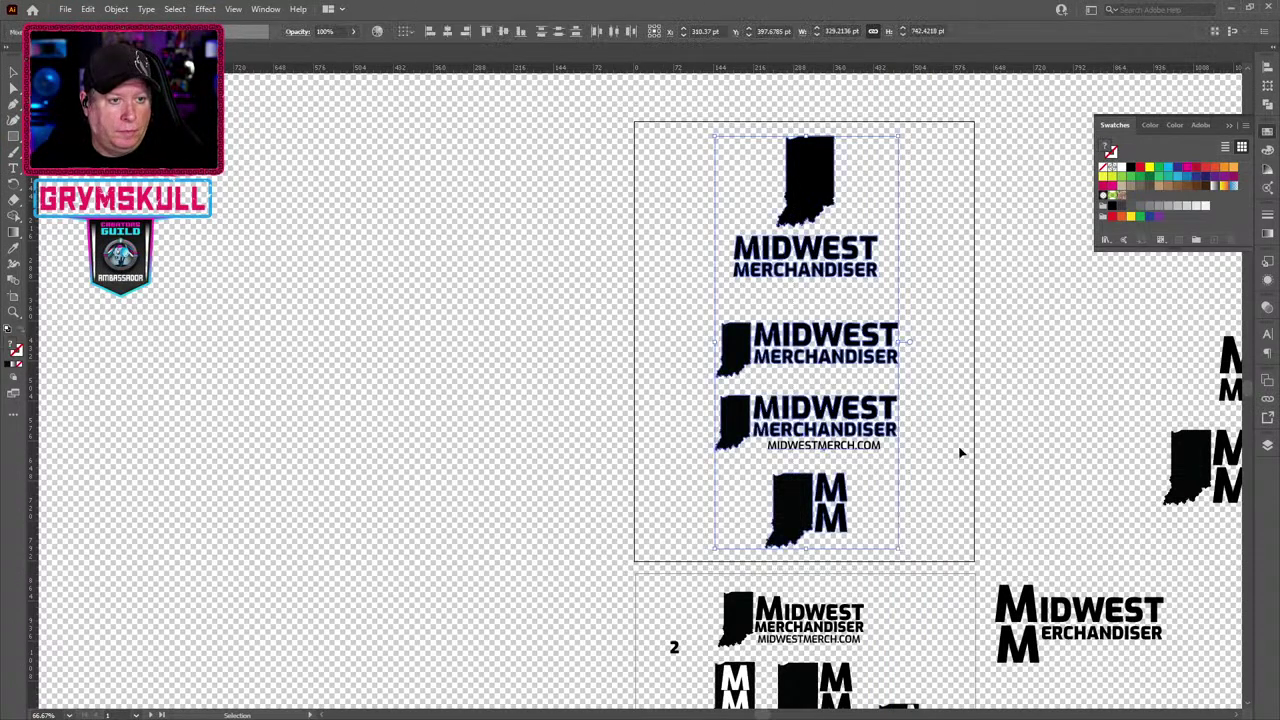
pyautogui.click(1133, 172)
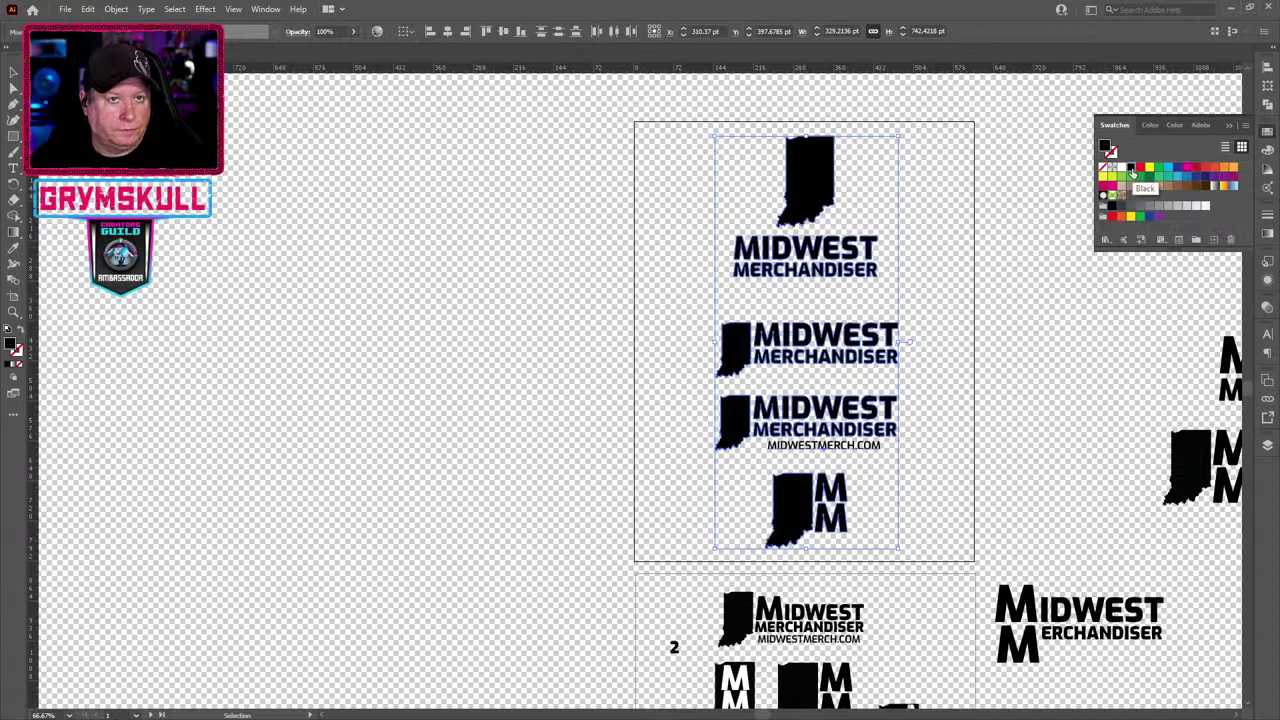
pyautogui.click(1063, 462)
# Select the whole Indiana MM logo beneath the horizontal logos, including the state shape and both letters.
pyautogui.press('a')
pyautogui.moveTo(886, 560); pyautogui.dragTo(760, 474)
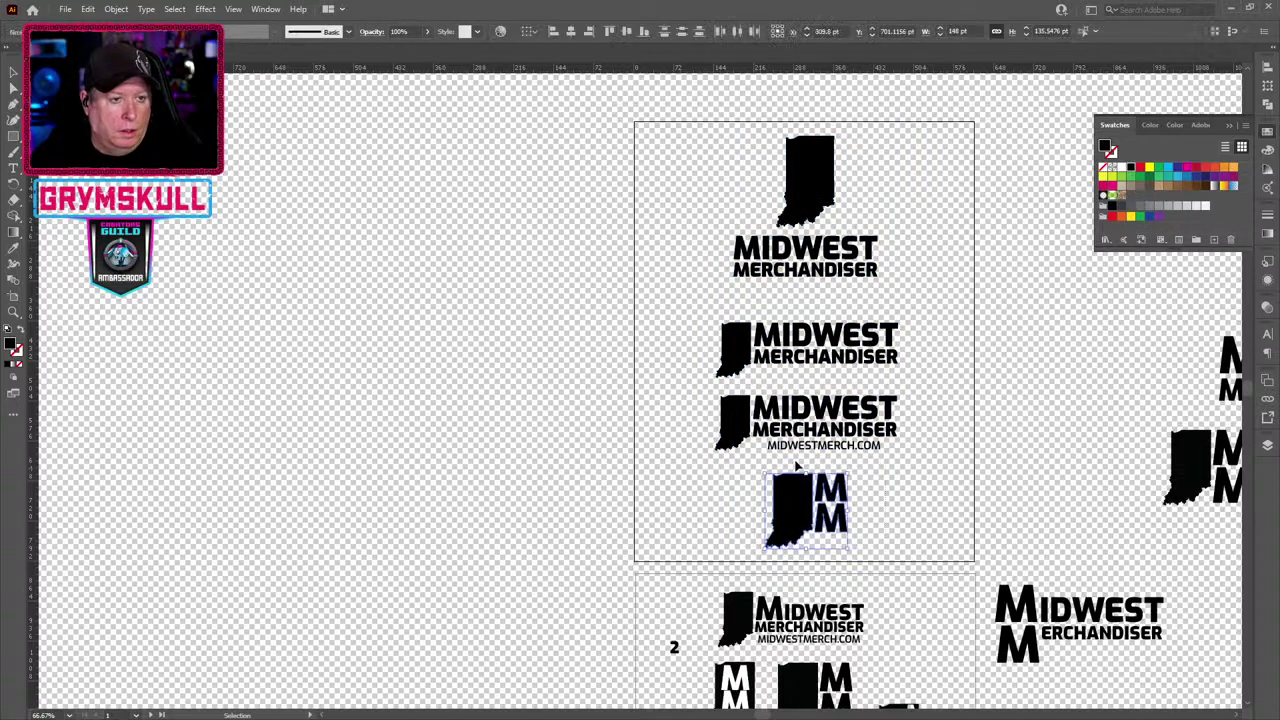
pyautogui.press('v')
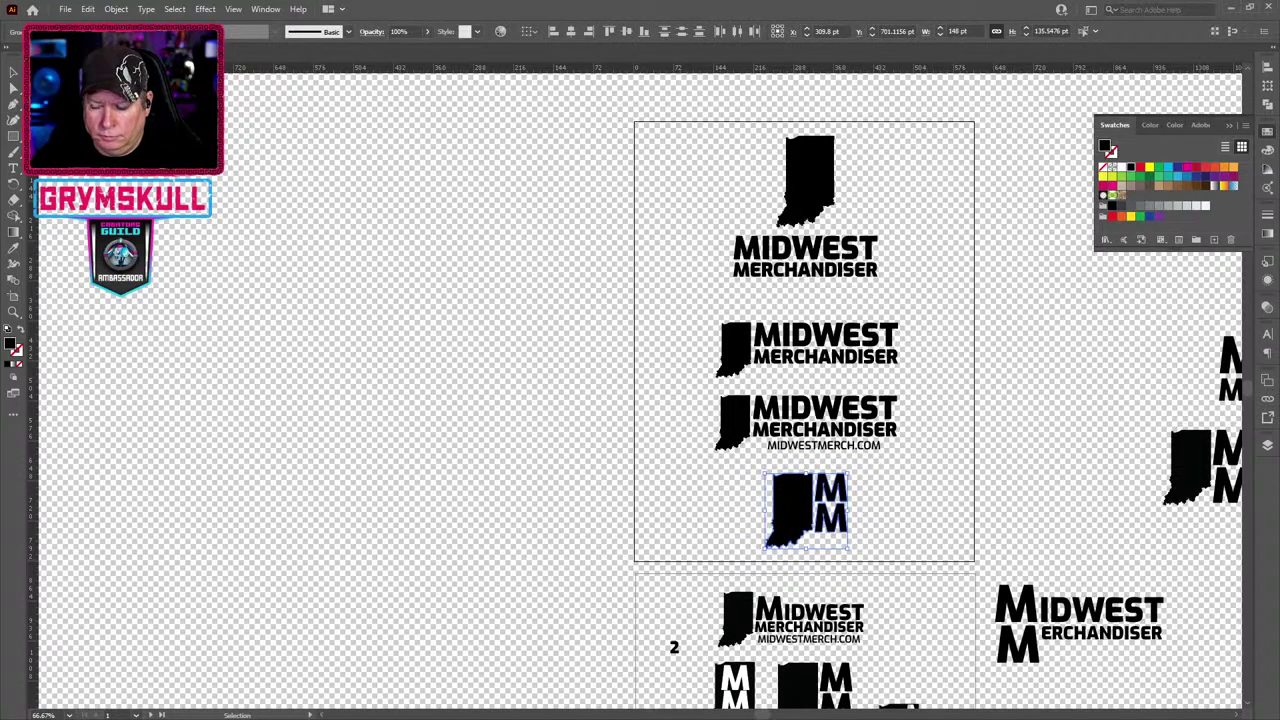
# Switch to Photoshop, paste the logo as a smart object, and place it at the START SCENE red band's left end, about 467 px wide.
pyautogui.hotkey('alt', 'Tab')
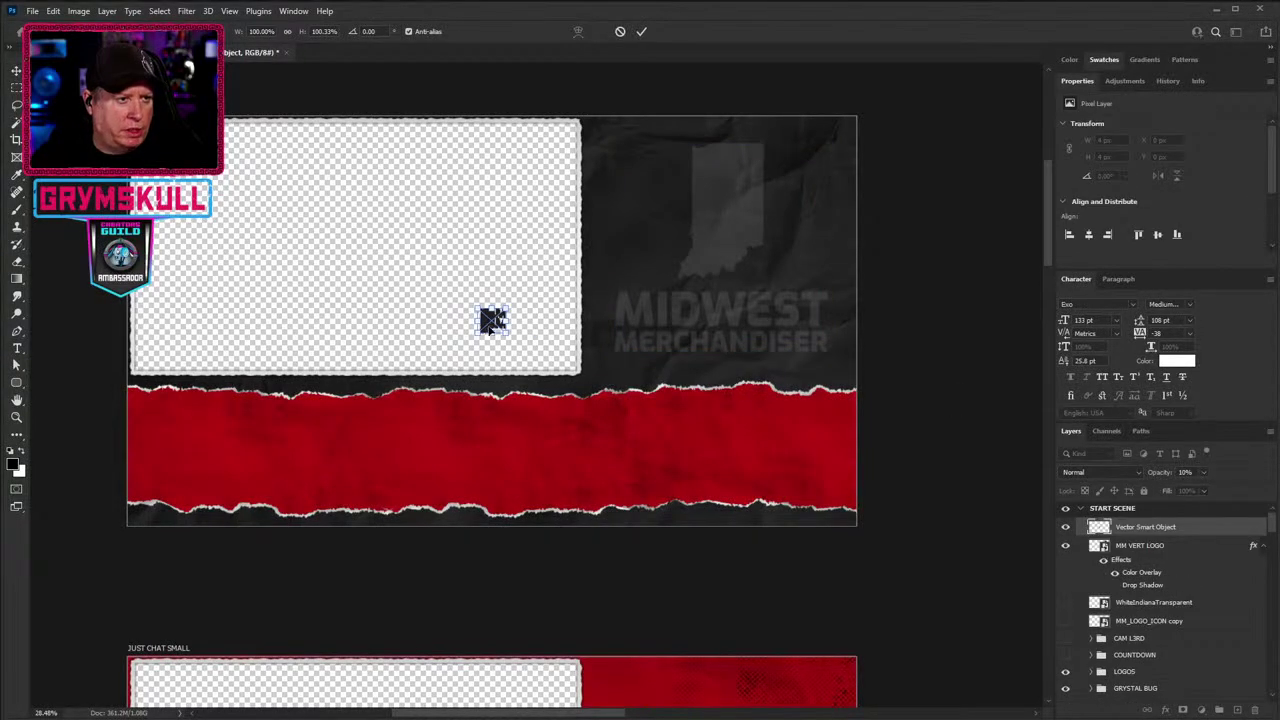
pyautogui.moveTo(490, 318); pyautogui.dragTo(184, 443)
pyautogui.press('Return')
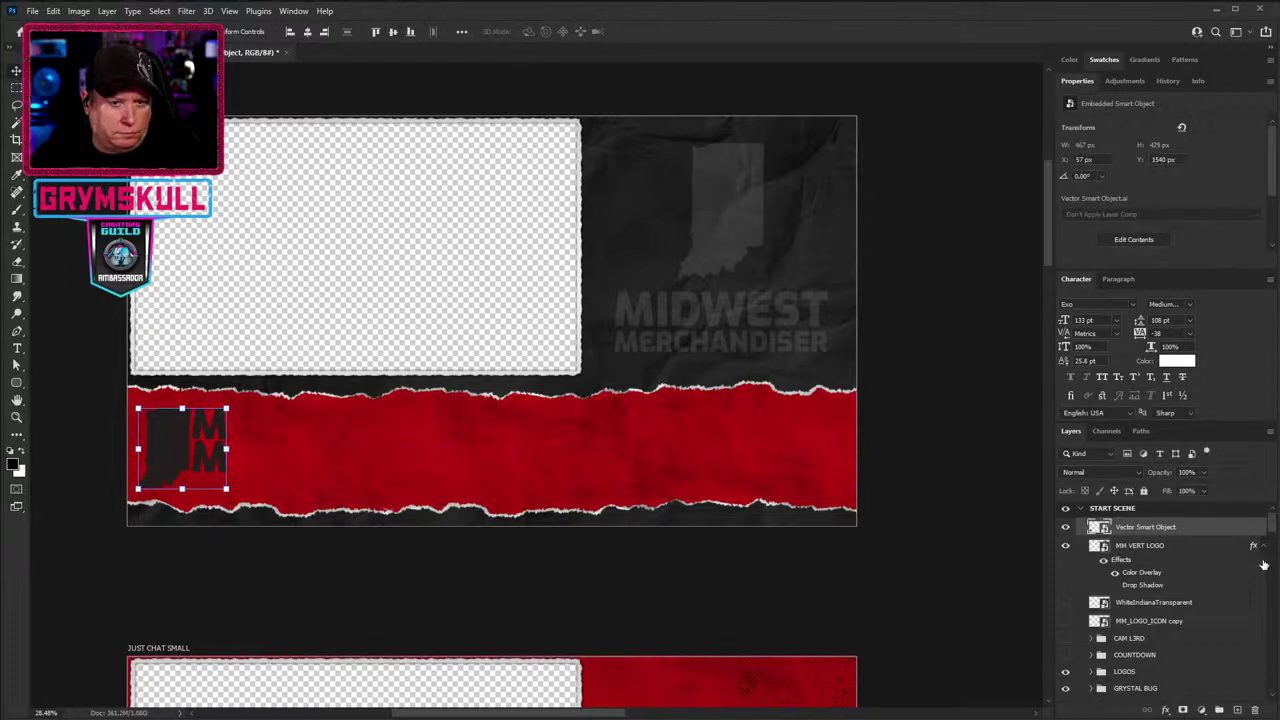
# Copy the MM VERT LOGO layer effects onto the pasted Indiana MM logo and scale it down to about 347 px wide.
pyautogui.moveTo(1256, 548); pyautogui.dragTo(1257, 537)
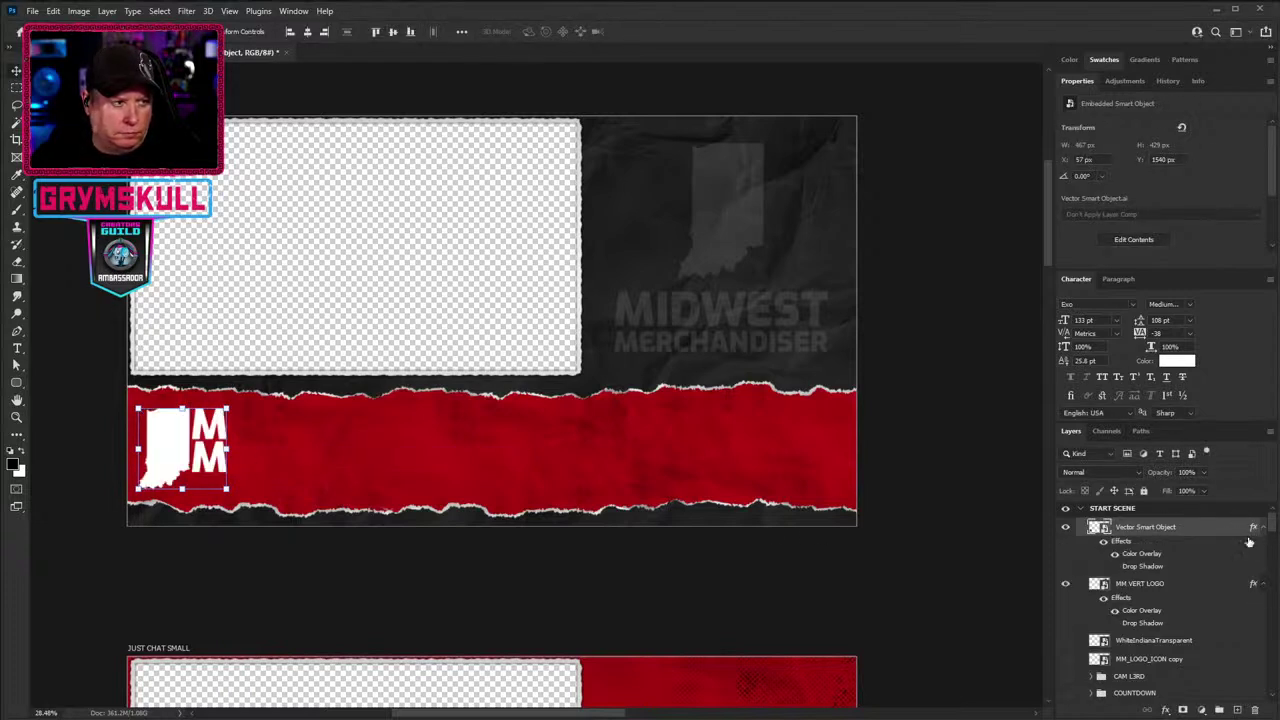
pyautogui.hotkey('ctrl', 't')
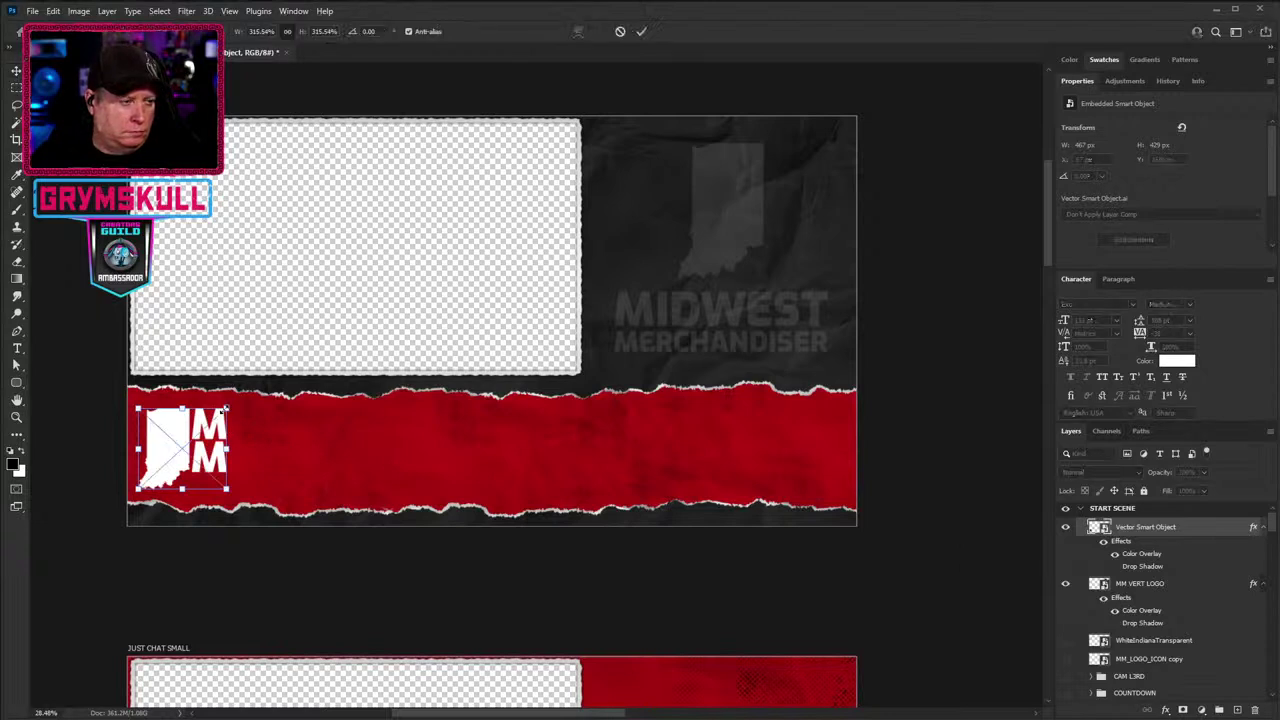
pyautogui.moveTo(225, 410); pyautogui.dragTo(170, 452)
pyautogui.press('Return')
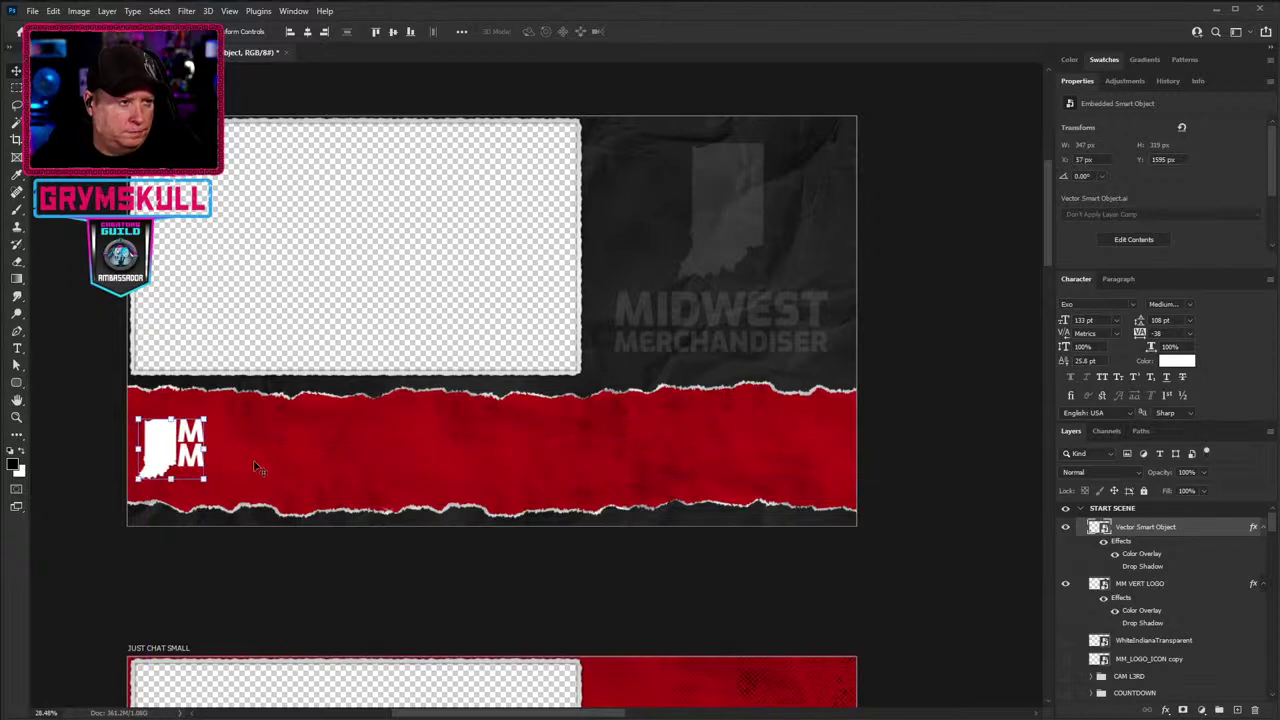
# Examine the white logo's size and placement on the START SCENE red band, and compare it with the logo icon in JUST CHAT SMALL.
pyautogui.scroll(-2, 254, 466)
pyautogui.scroll(-1, 254, 466)
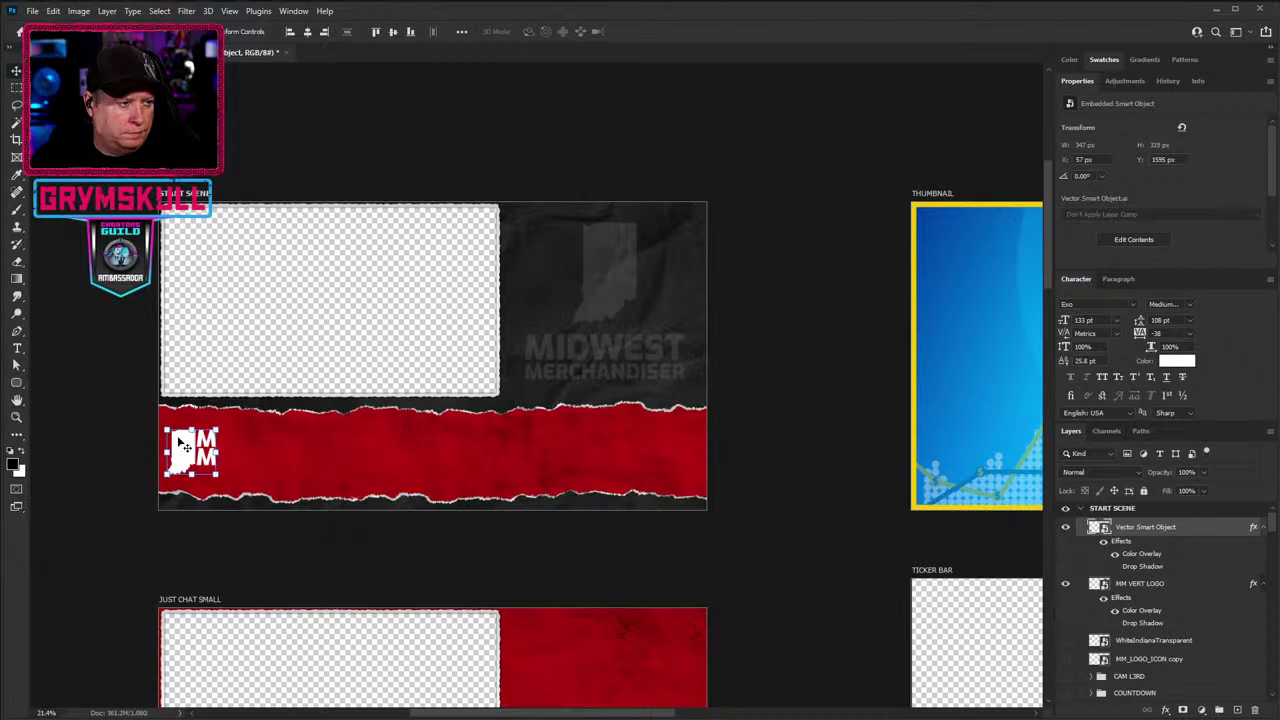
pyautogui.moveTo(185, 448); pyautogui.dragTo(190, 455)
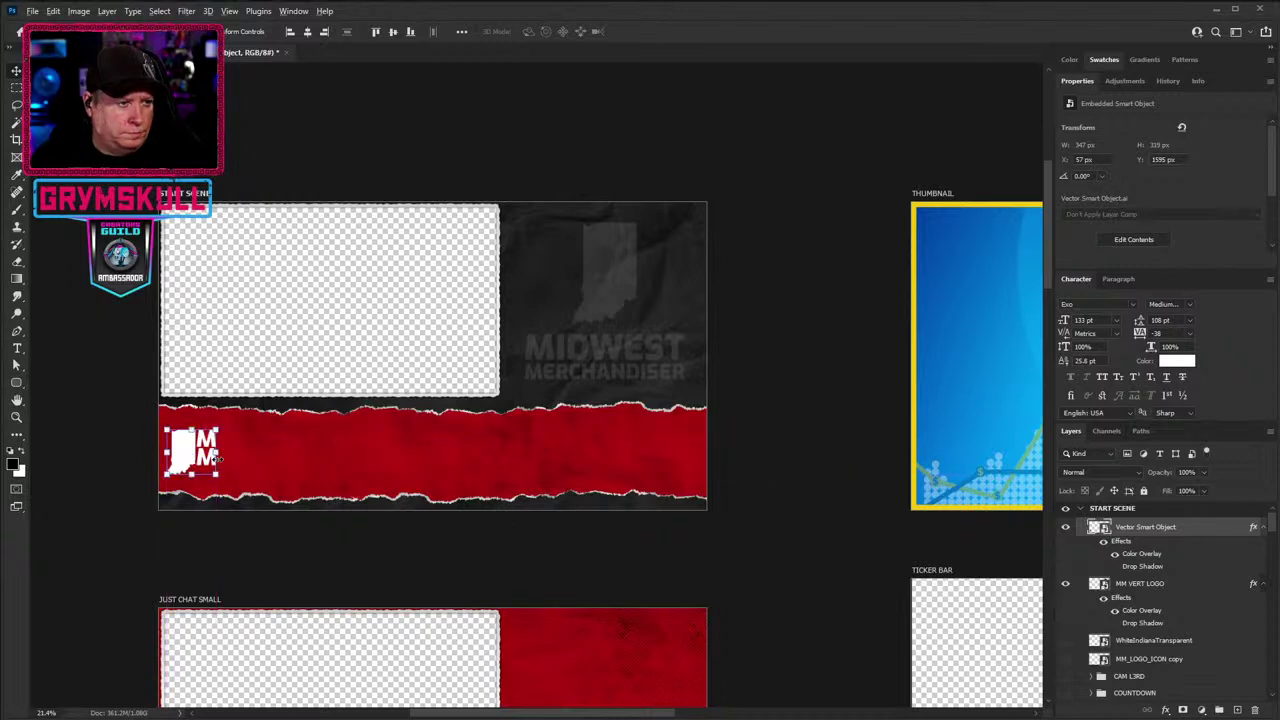
pyautogui.scroll(2, 214, 460)
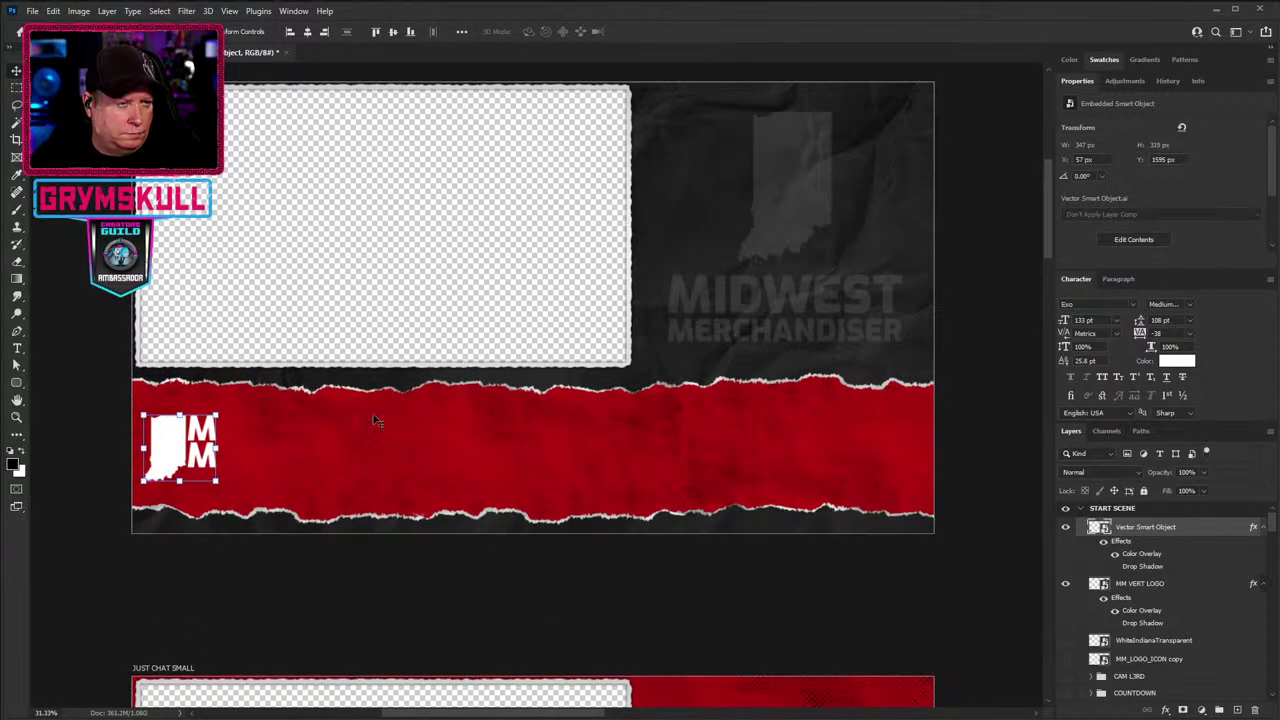
pyautogui.moveTo(412, 384); pyautogui.dragTo(366, 444)
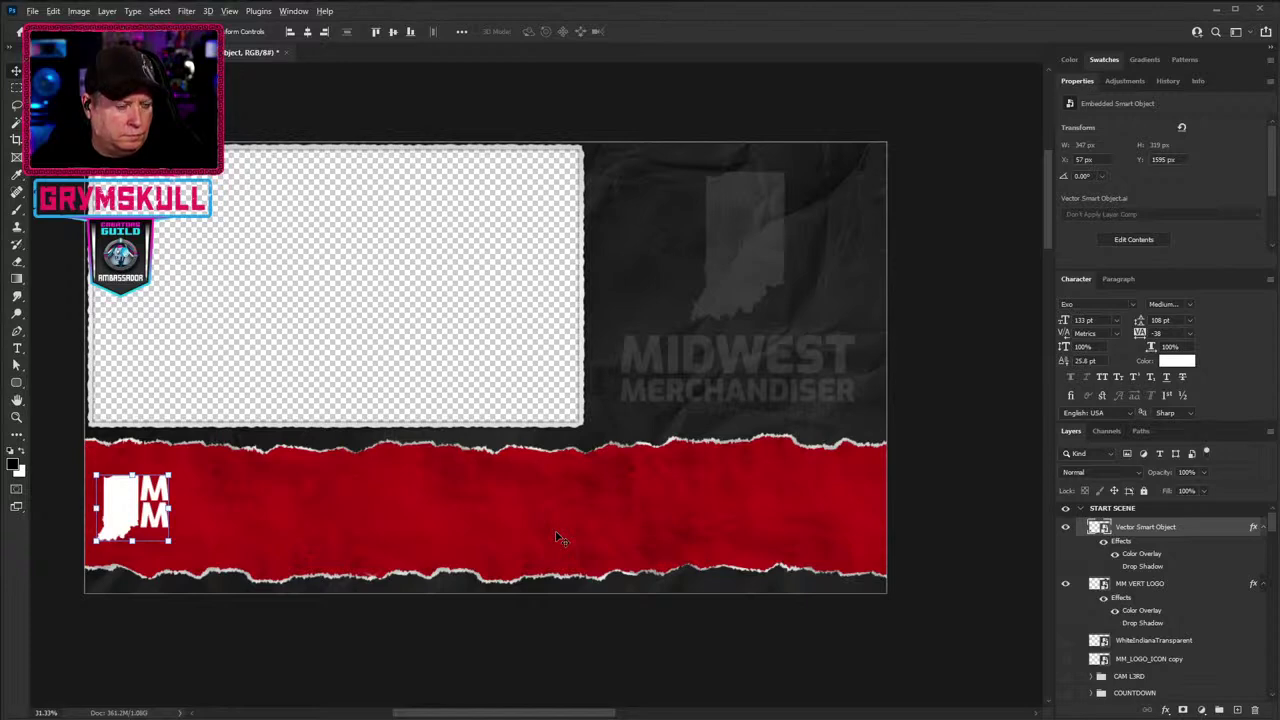
pyautogui.scroll(-1, 557, 538)
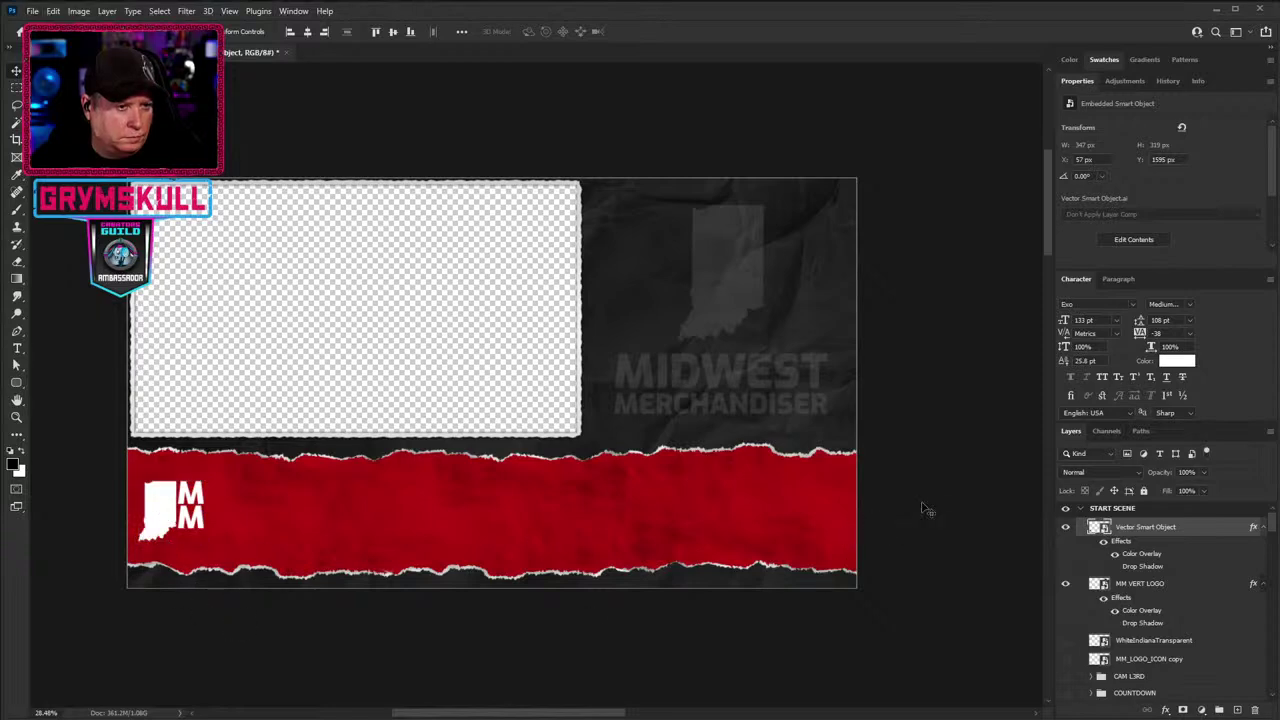
pyautogui.keyDown('alt'); pyautogui.scroll(-2, 436, 548); pyautogui.keyUp('alt')
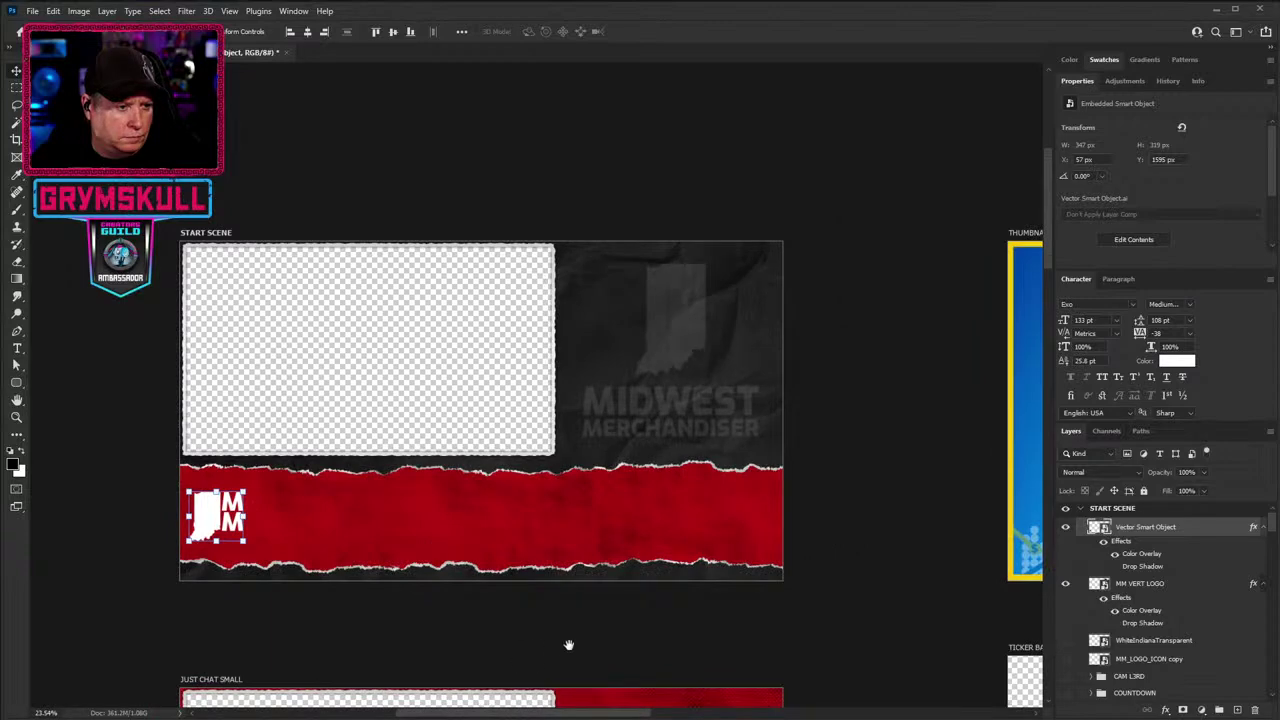
pyautogui.scroll(-3, 566, 646)
pyautogui.scroll(-2, 621, 558)
pyautogui.moveTo(624, 508); pyautogui.dragTo(595, 545)
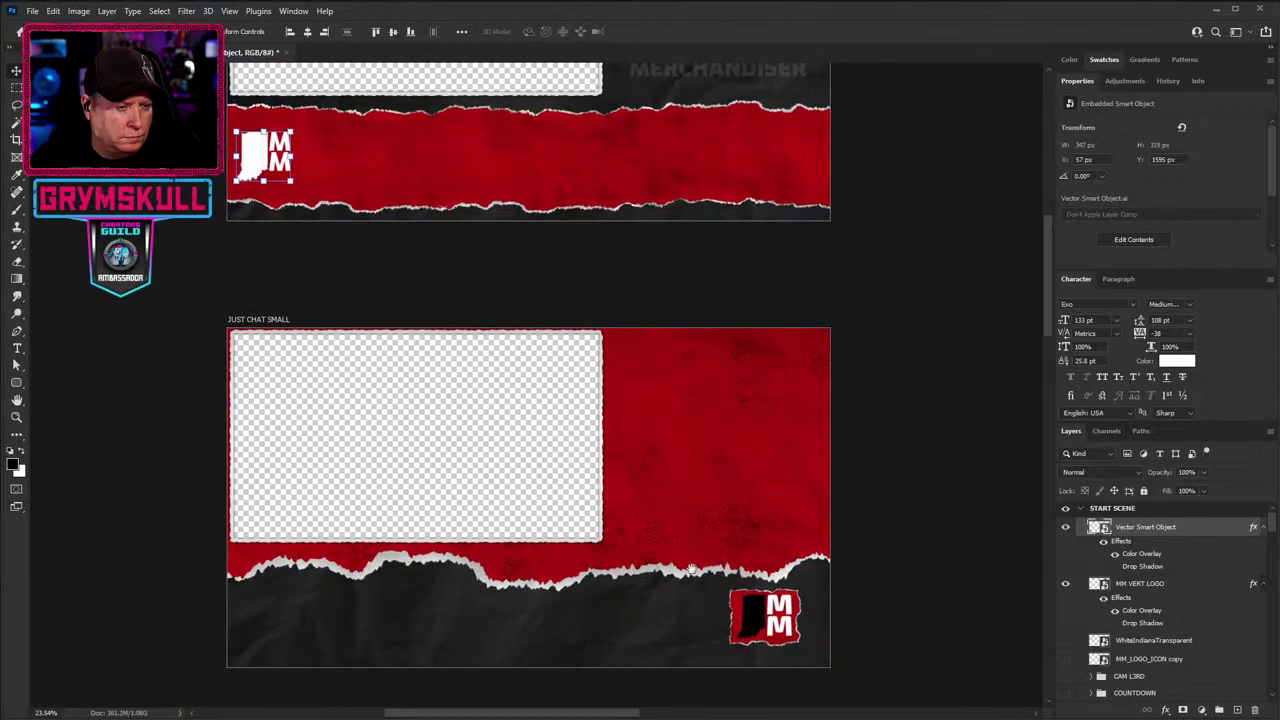
pyautogui.keyDown('alt'); pyautogui.scroll(1, 680, 628); pyautogui.keyUp('alt')
pyautogui.keyDown('alt'); pyautogui.scroll(-1, 680, 628); pyautogui.keyUp('alt')
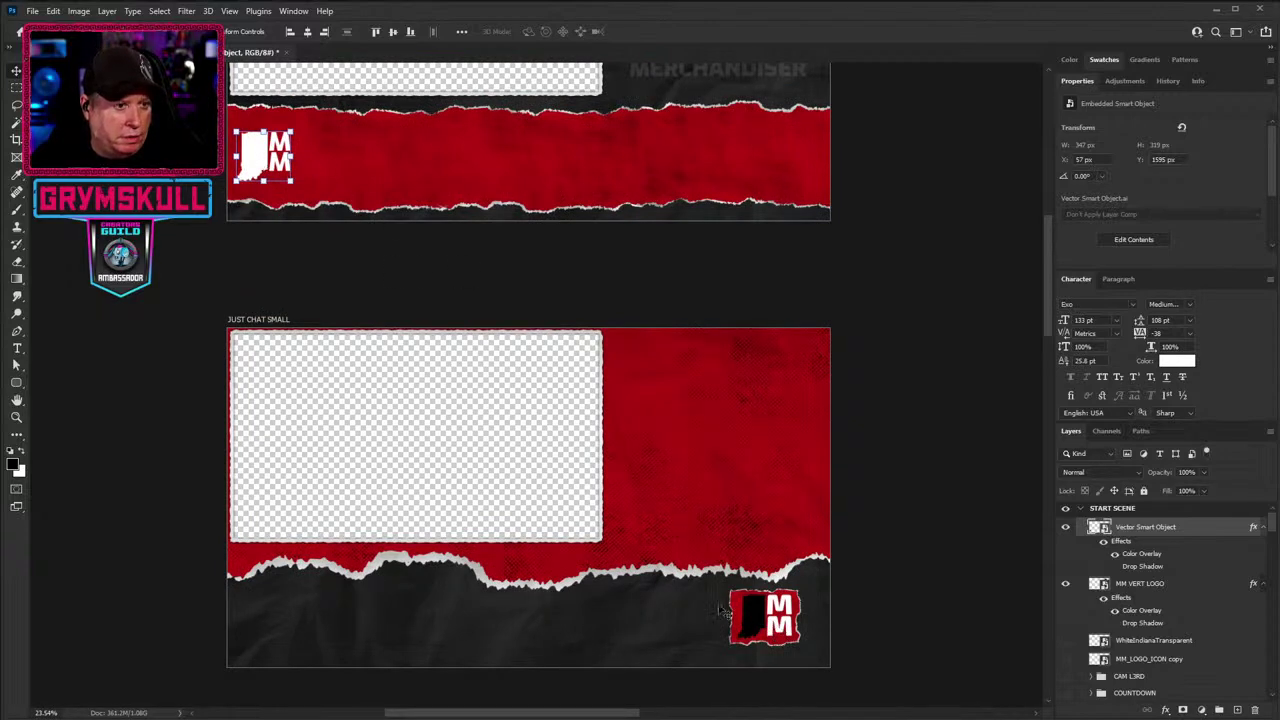
# Open the contents of the MM_LOGO_ICON smart object in JUST CHAT SMALL for editing.
pyautogui.click(765, 625)
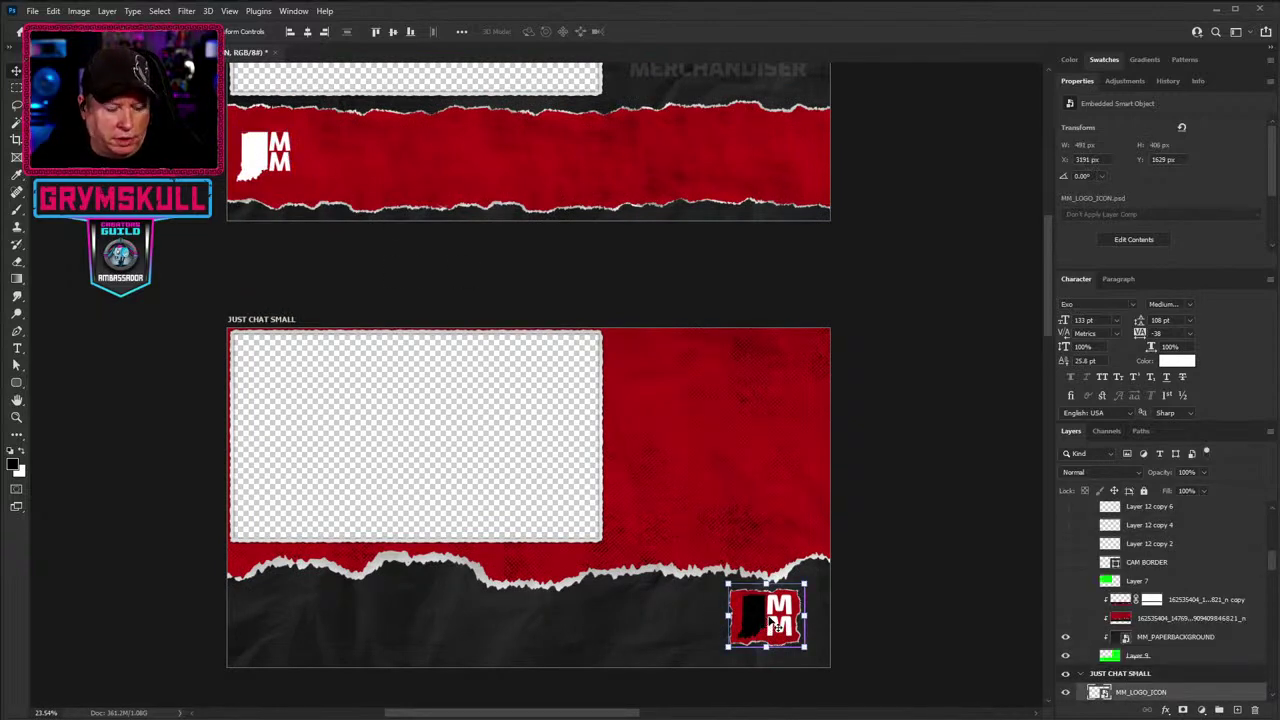
pyautogui.scroll(-2, 1122, 692)
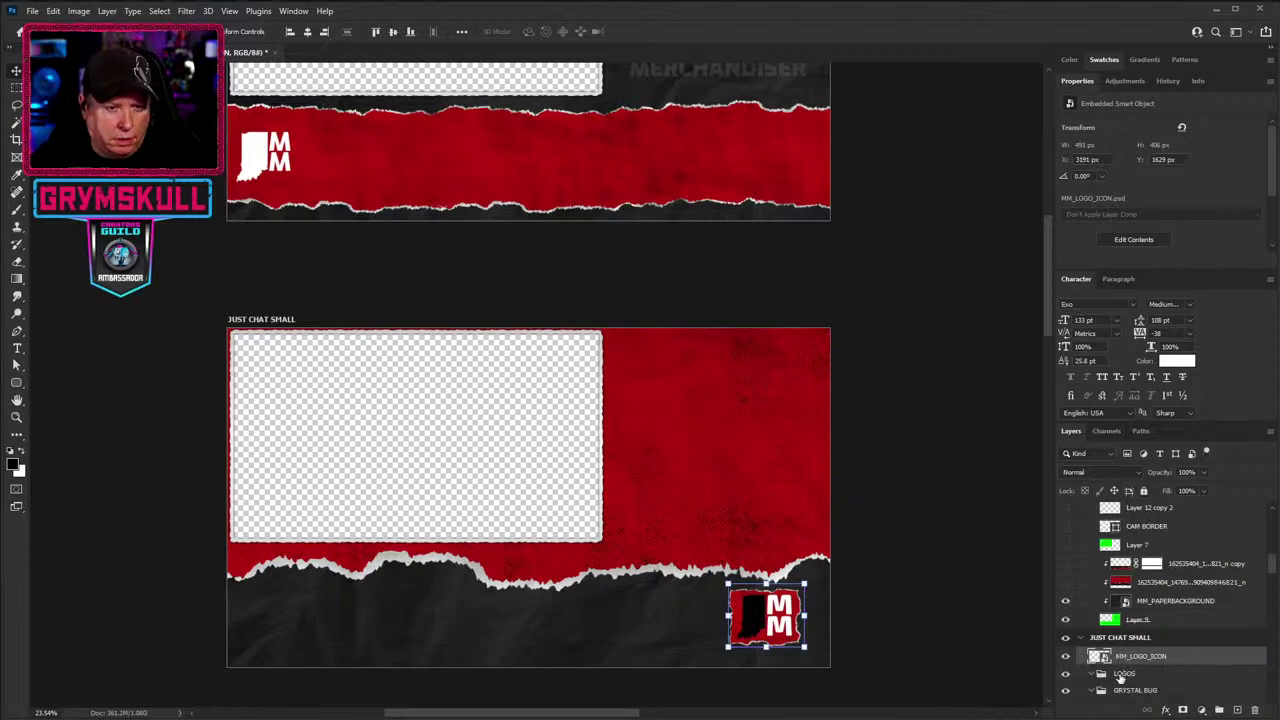
pyautogui.doubleClick(1098, 656)
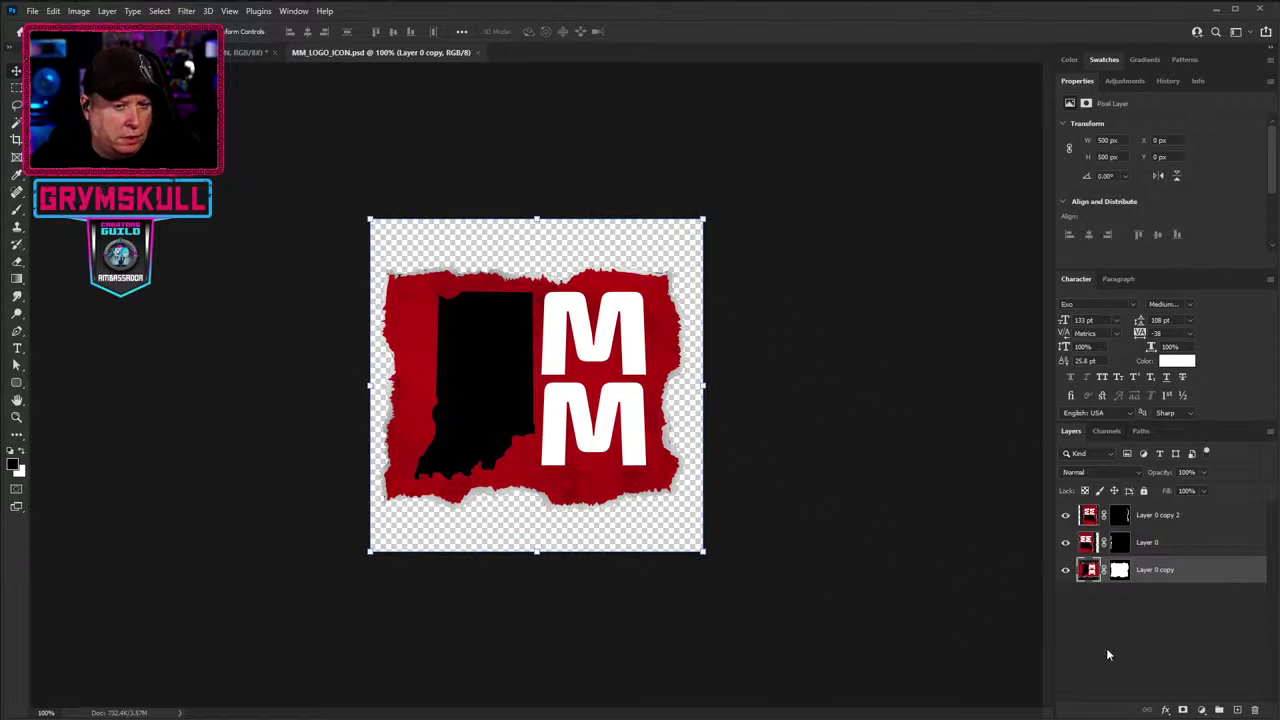
# Hide Layer 0 copy 2 and Layer 0 in MM_LOGO_ICON.psd, leaving only Layer 0 copy visible.
pyautogui.click(1190, 582)
pyautogui.click(1190, 578)
pyautogui.scroll(5, 1040, 556)
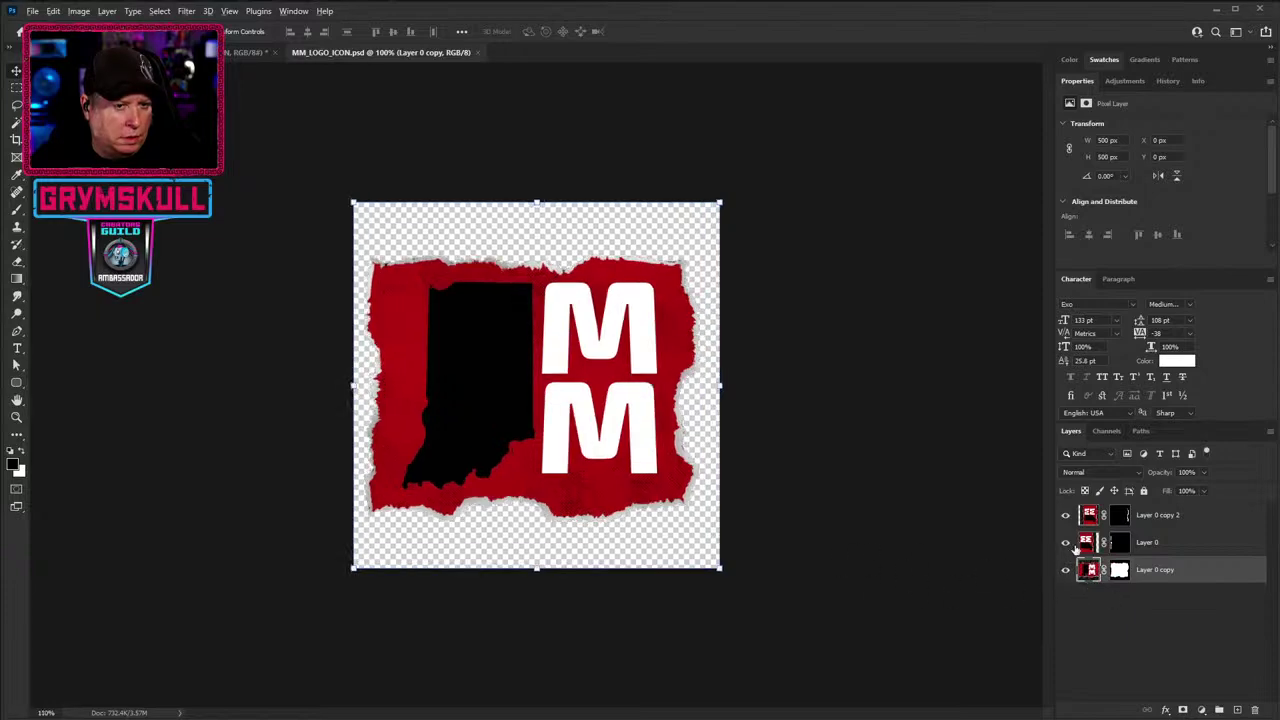
pyautogui.scroll(3, 578, 424)
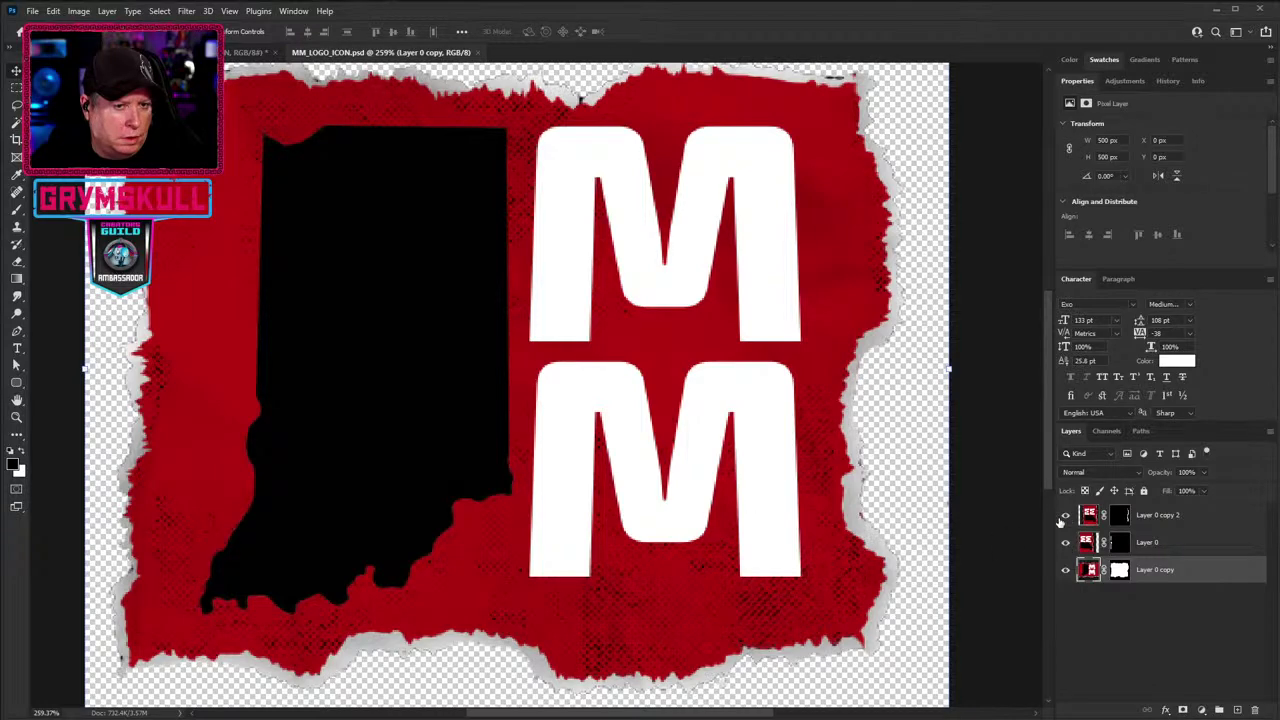
pyautogui.moveTo(1064, 516); pyautogui.dragTo(1058, 585)
pyautogui.click(1065, 570)
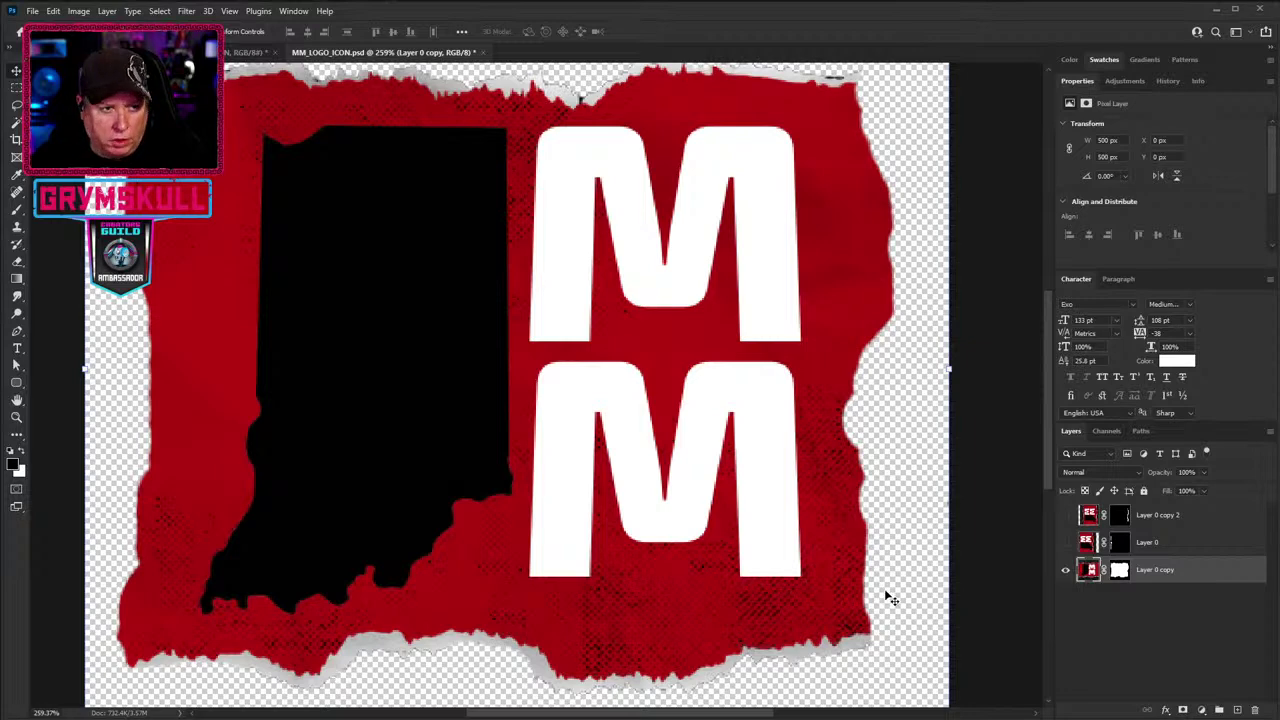
# Examine the torn edges of the red logo icon at several magnifications with only Layer 0 copy shown.
pyautogui.scroll(-1, 890, 600)
pyautogui.scroll(-1, 888, 596)
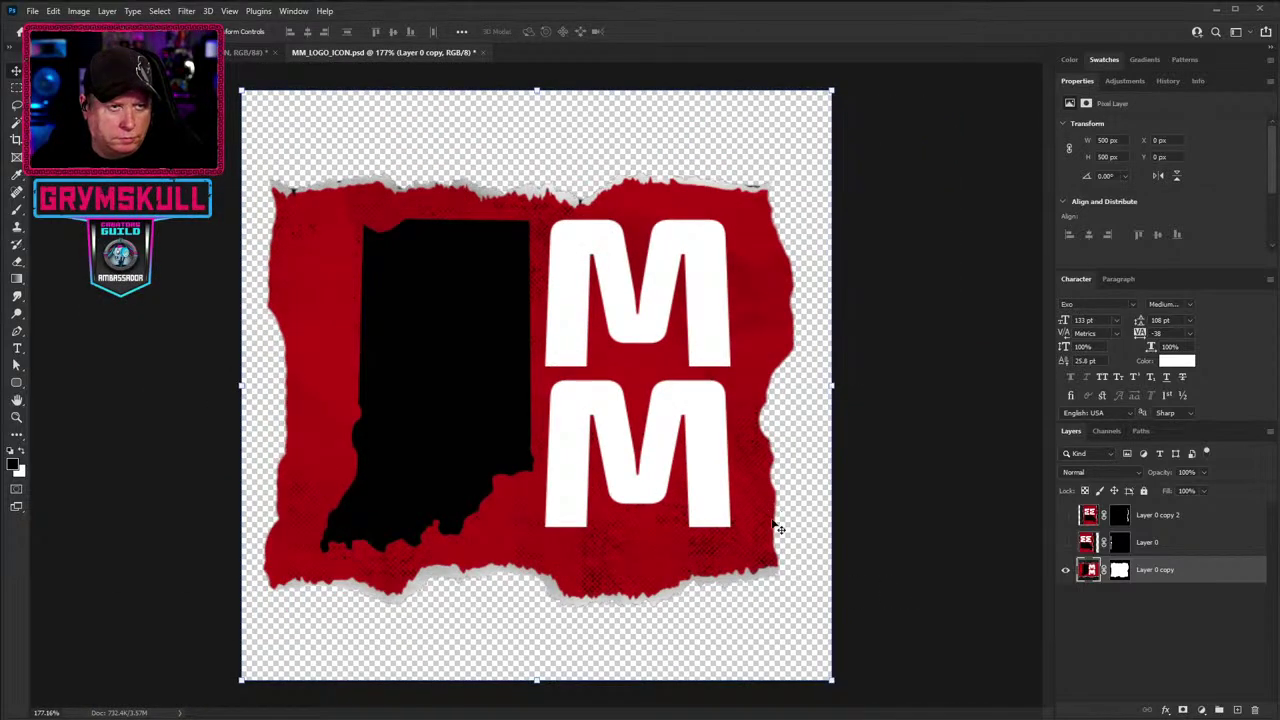
pyautogui.scroll(-1, 730, 536)
pyautogui.scroll(-2, 728, 536)
pyautogui.scroll(1, 728, 536)
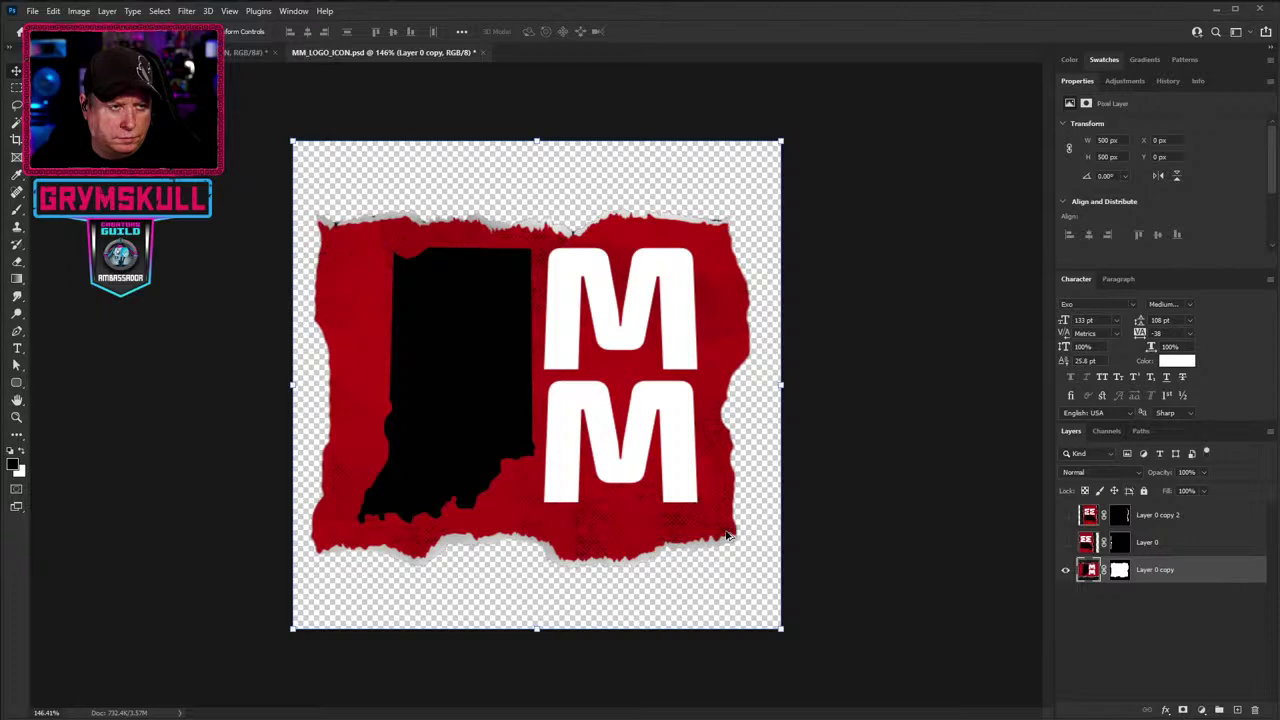
pyautogui.scroll(-1, 727, 537)
pyautogui.scroll(1, 727, 537)
pyautogui.scroll(-1, 727, 537)
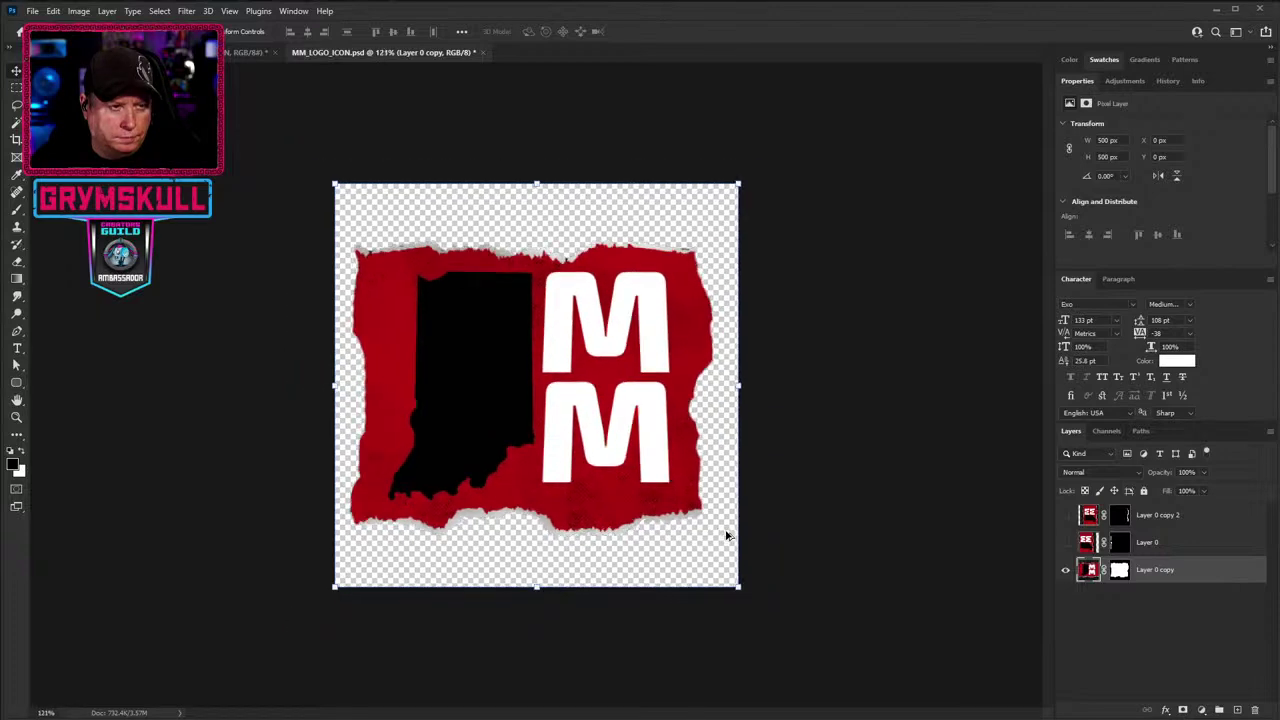
pyautogui.scroll(1, 727, 537)
pyautogui.scroll(-2, 727, 537)
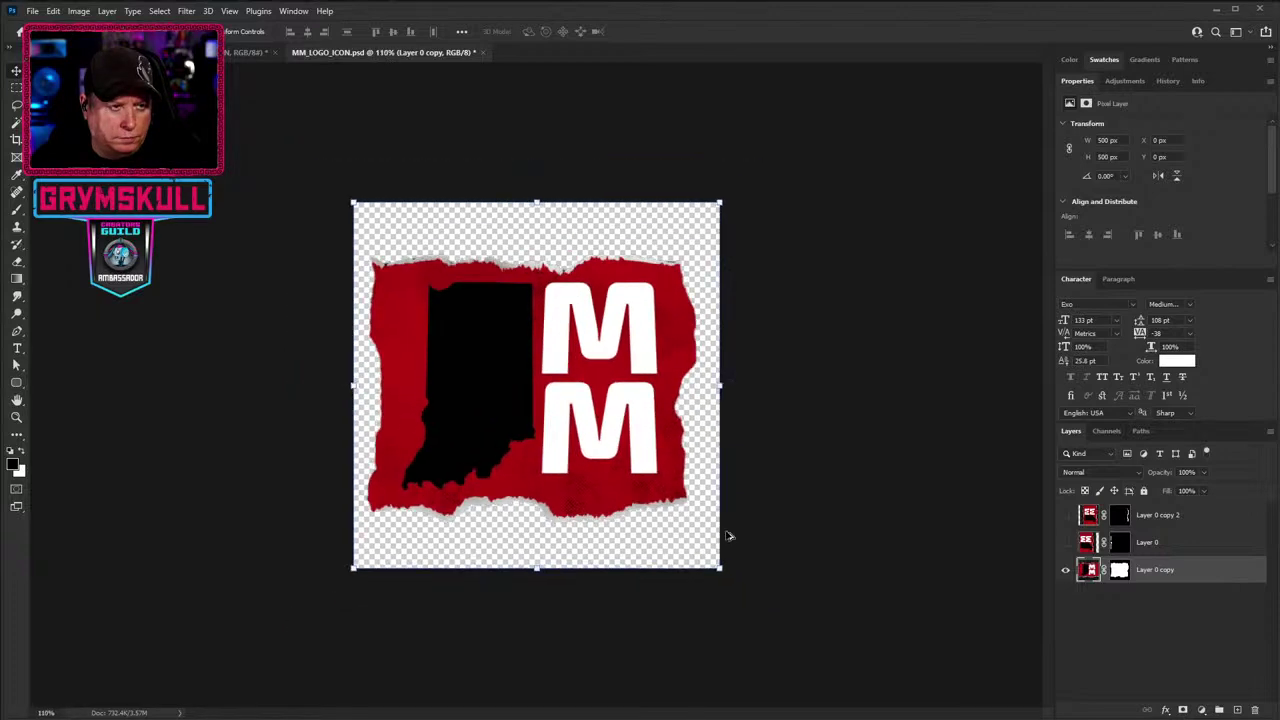
pyautogui.scroll(-1, 727, 537)
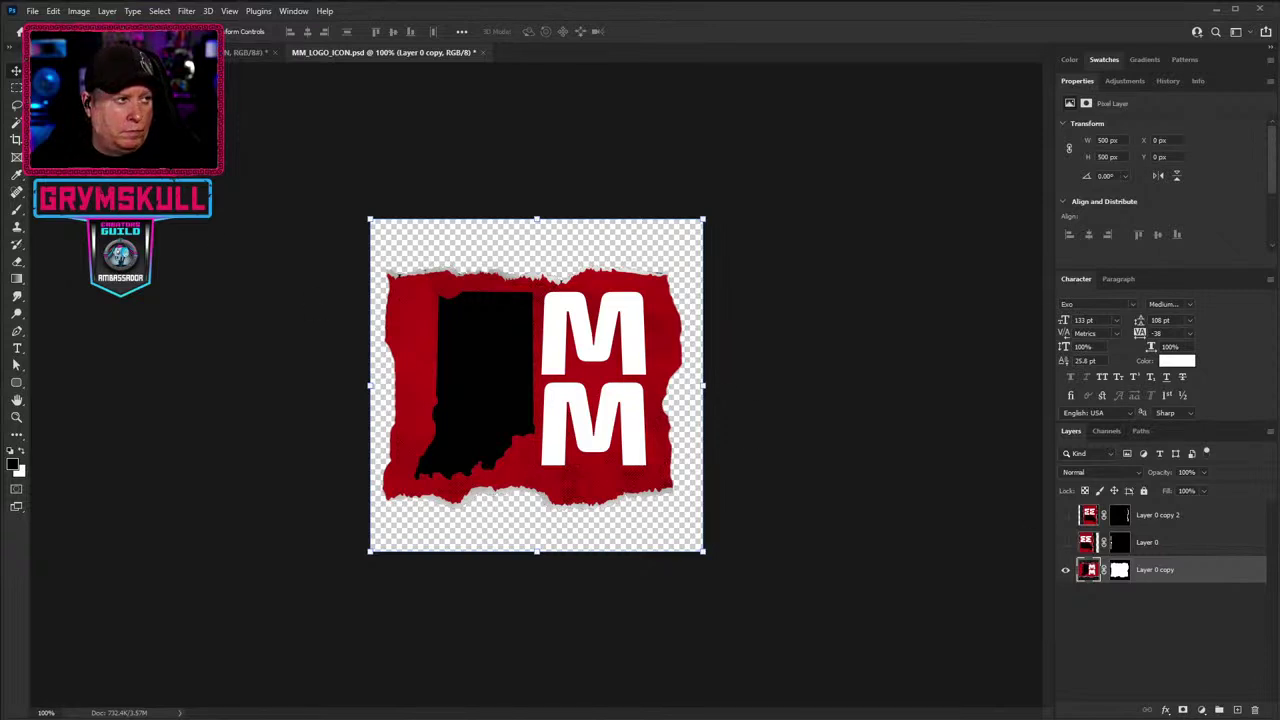
# Open the red torn-paper image RipRed.png from the recent files.
pyautogui.click(19, 31)
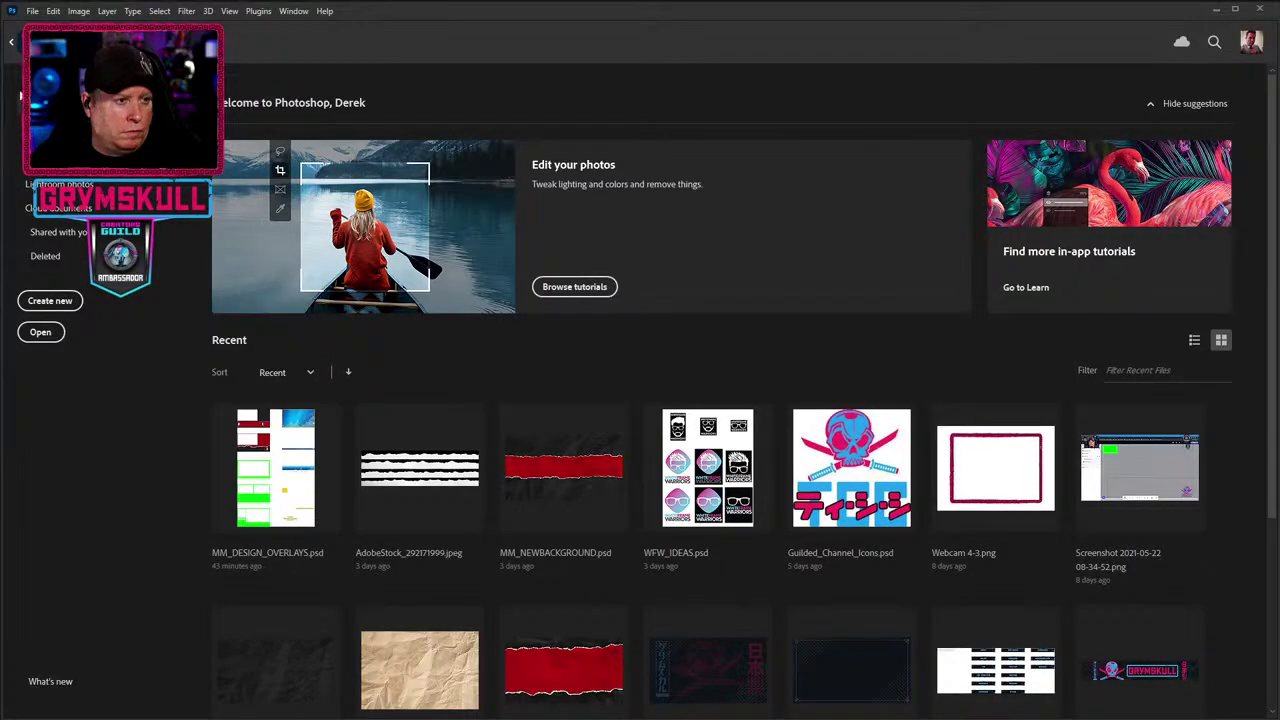
pyautogui.press('Escape')
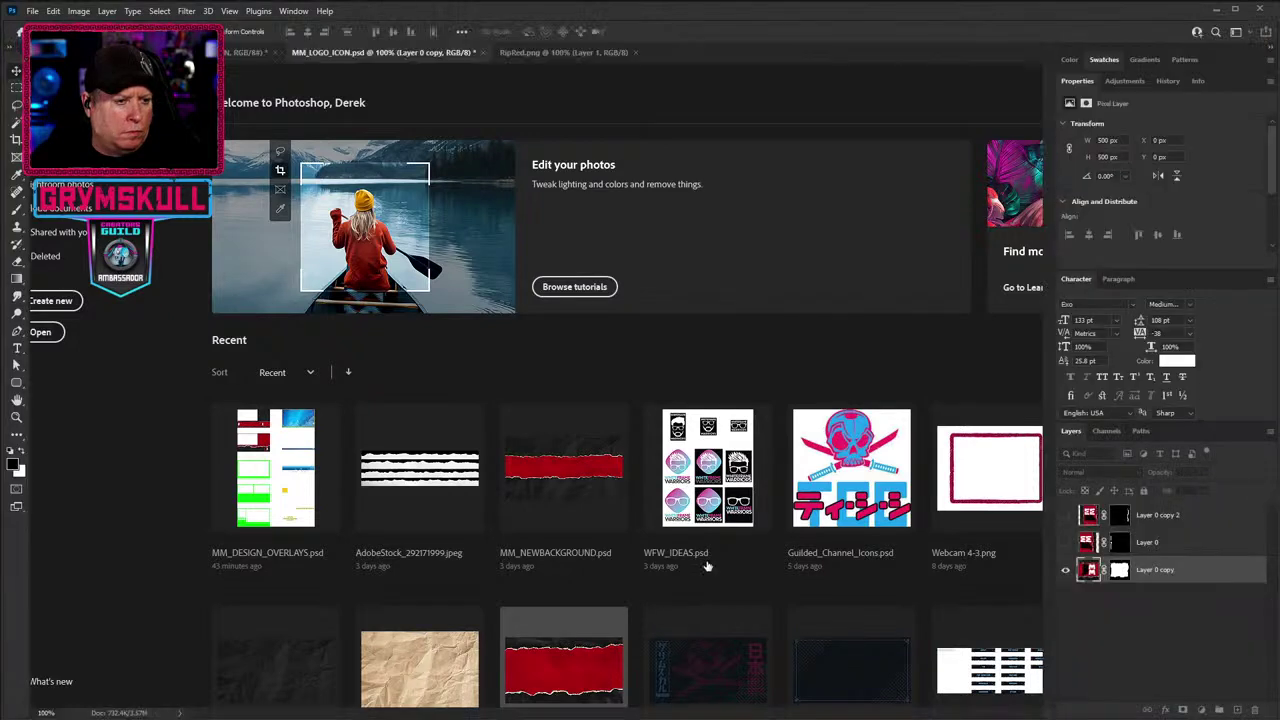
pyautogui.hotkey('ctrl', 'Tab')
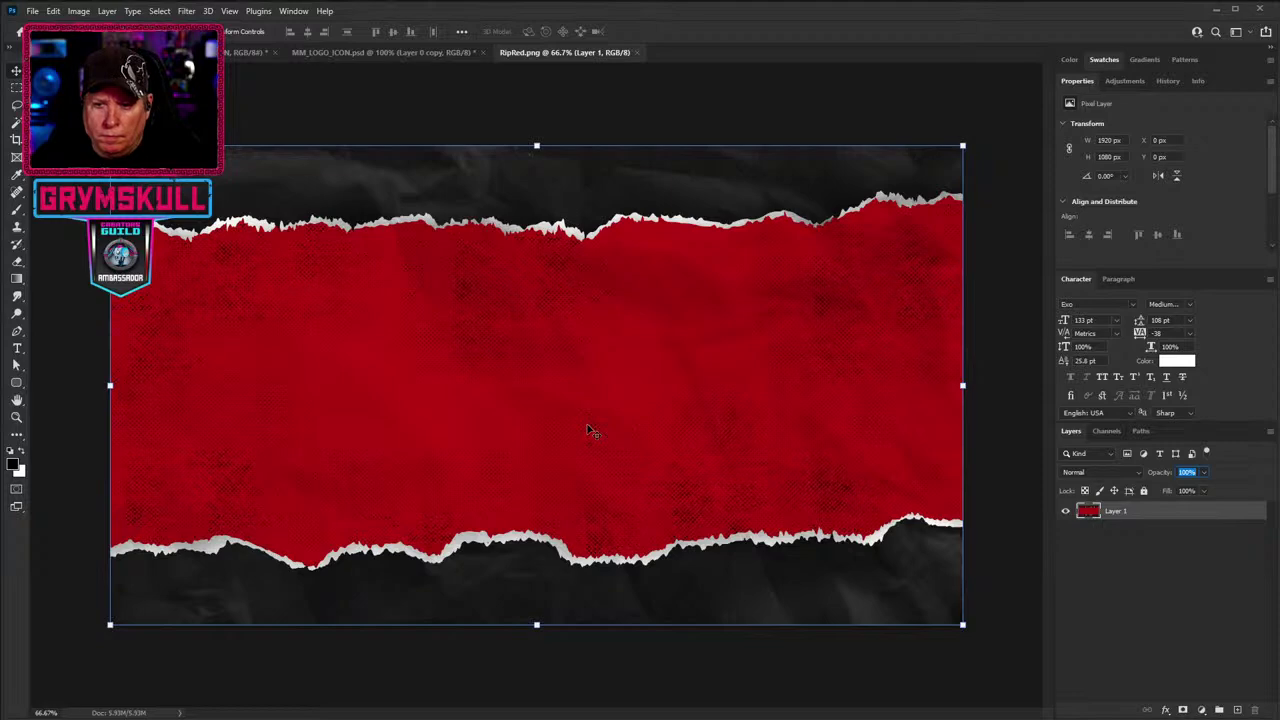
pyautogui.write('80')
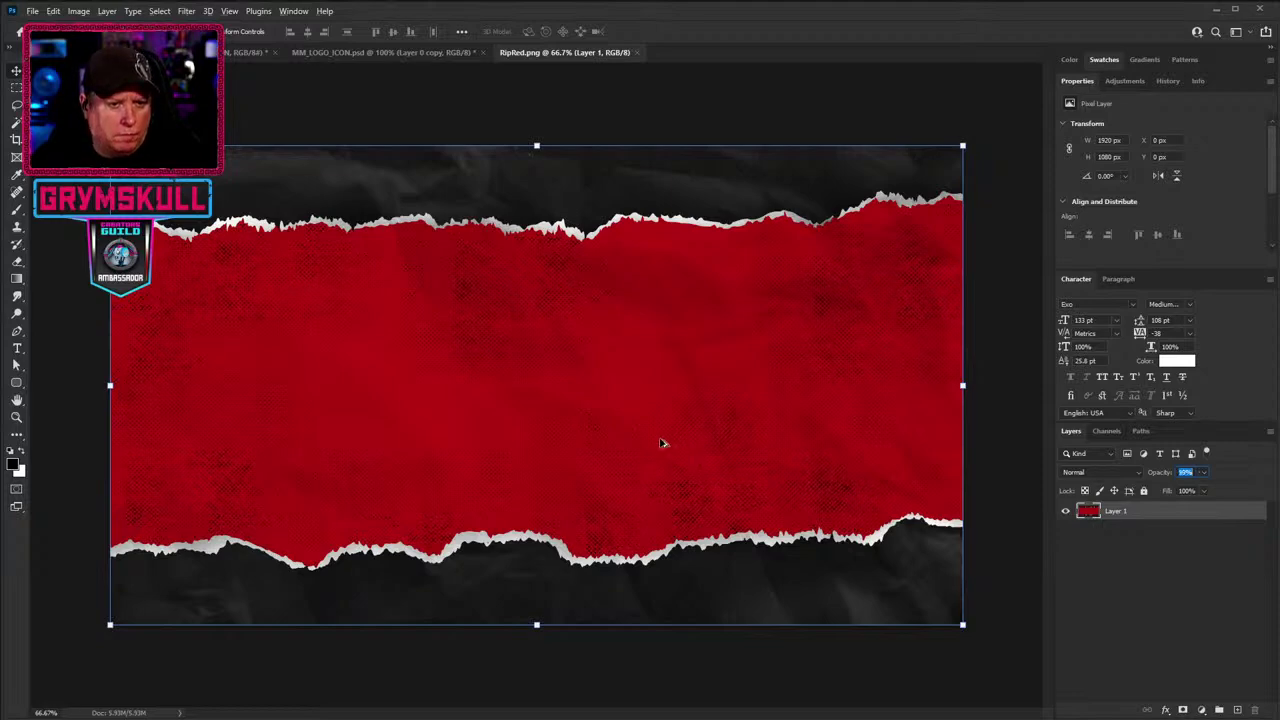
pyautogui.press('Return')
pyautogui.write('100')
pyautogui.press('Return')
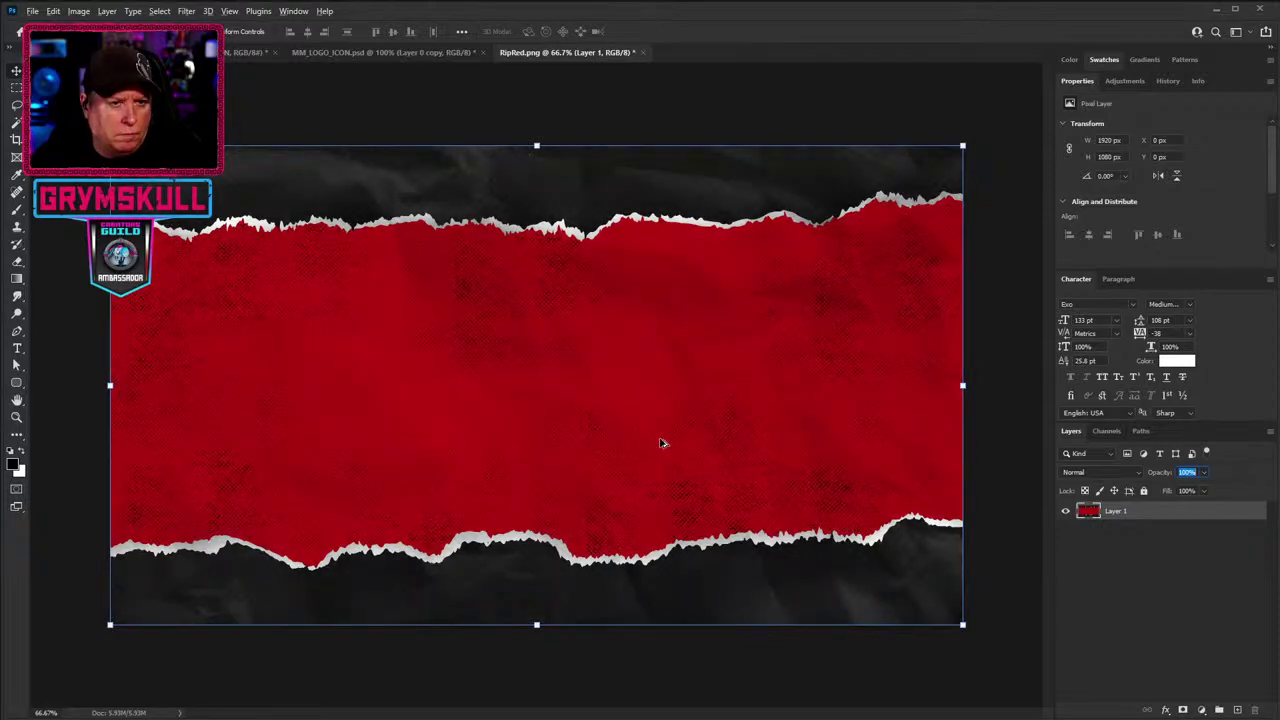
pyautogui.click(1148, 582)
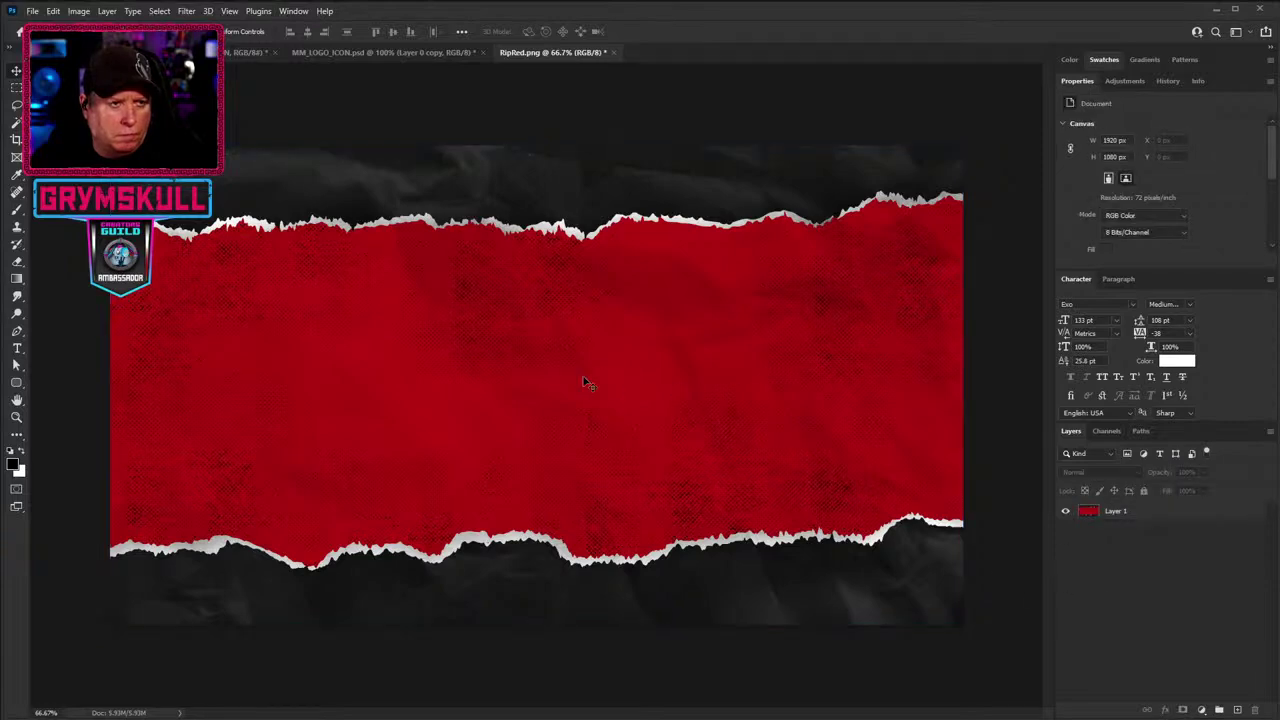
# Compare RipRed.png with the MM_LOGO_ICON.psd icon and close RipRed.png without saving its changes.
pyautogui.click(363, 54)
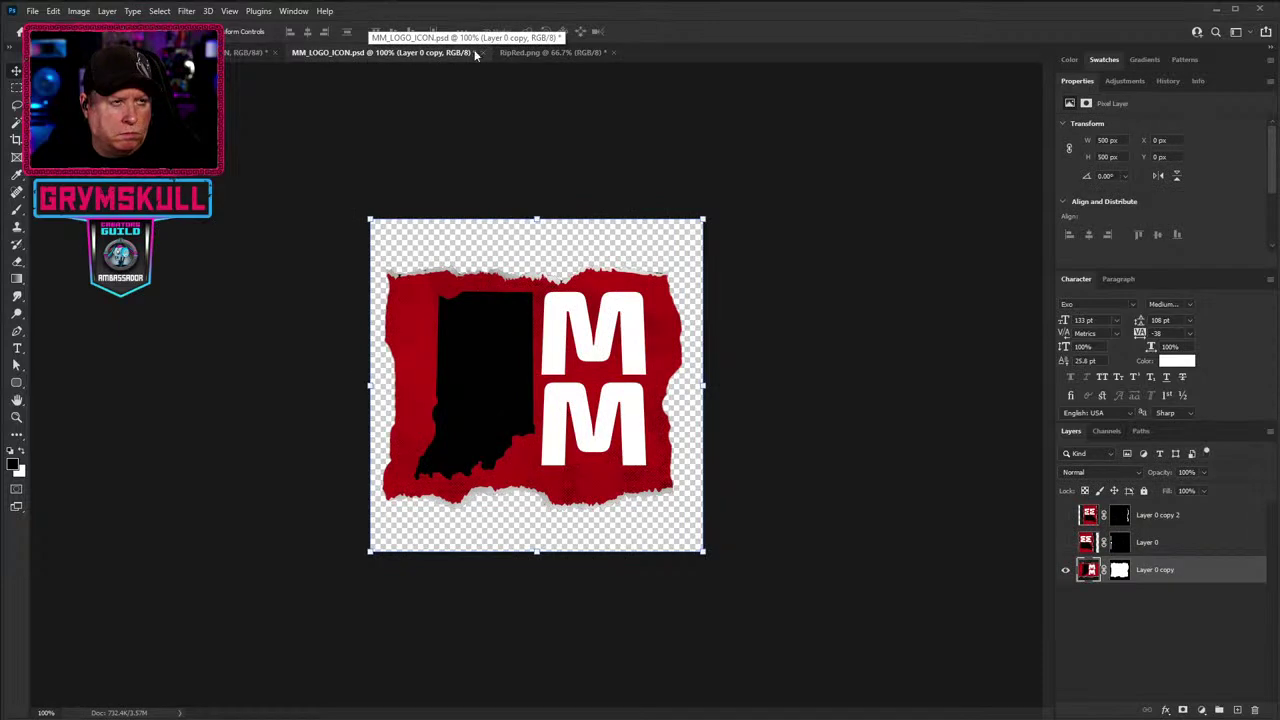
pyautogui.click(538, 52)
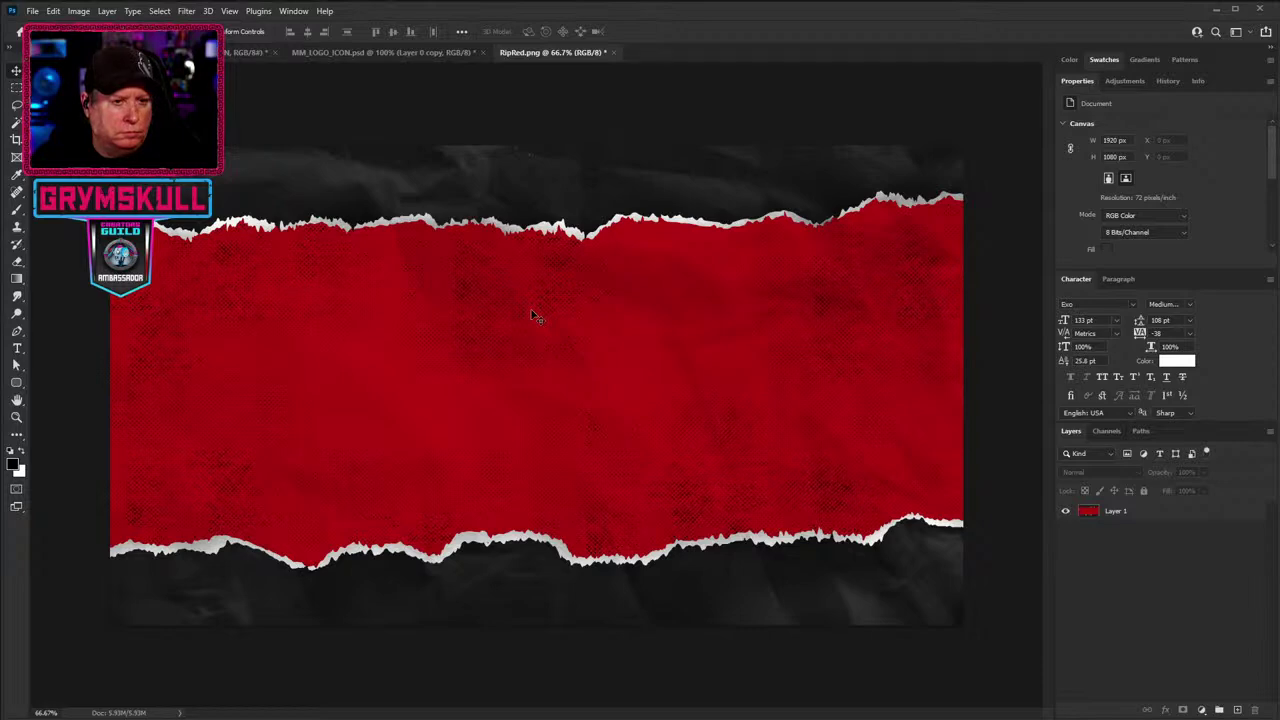
pyautogui.click(612, 52)
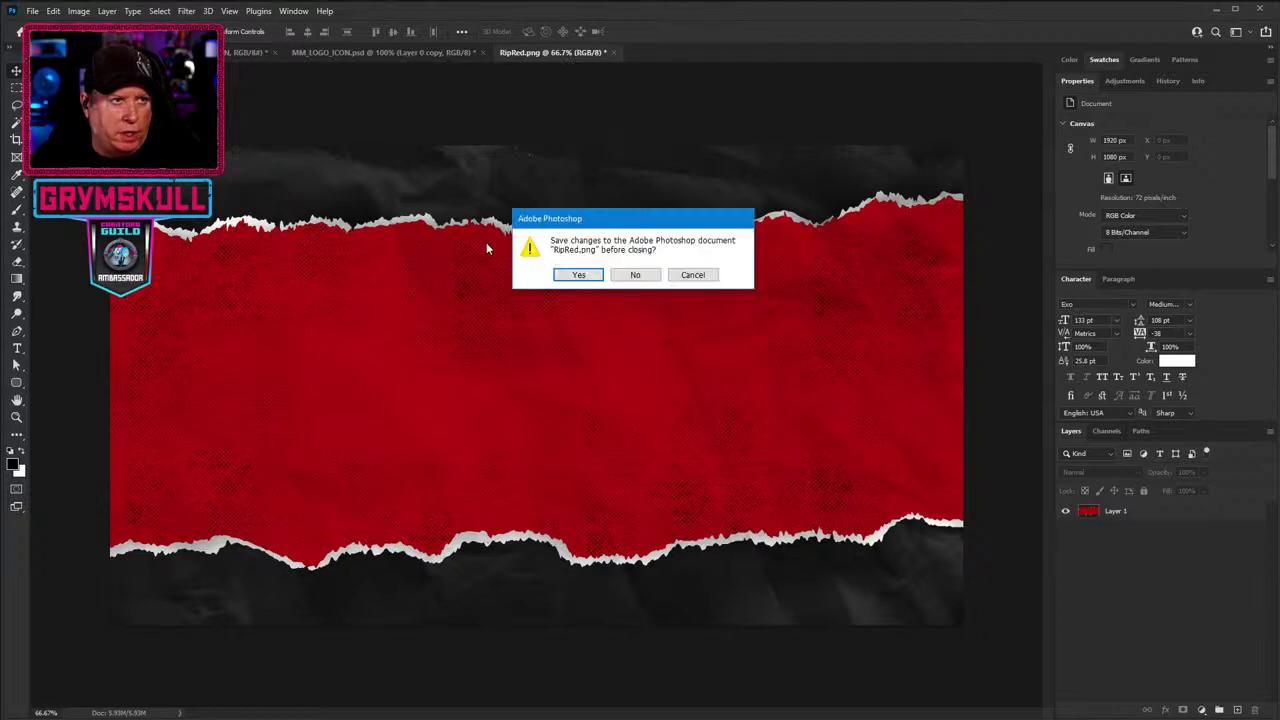
pyautogui.click(640, 275)
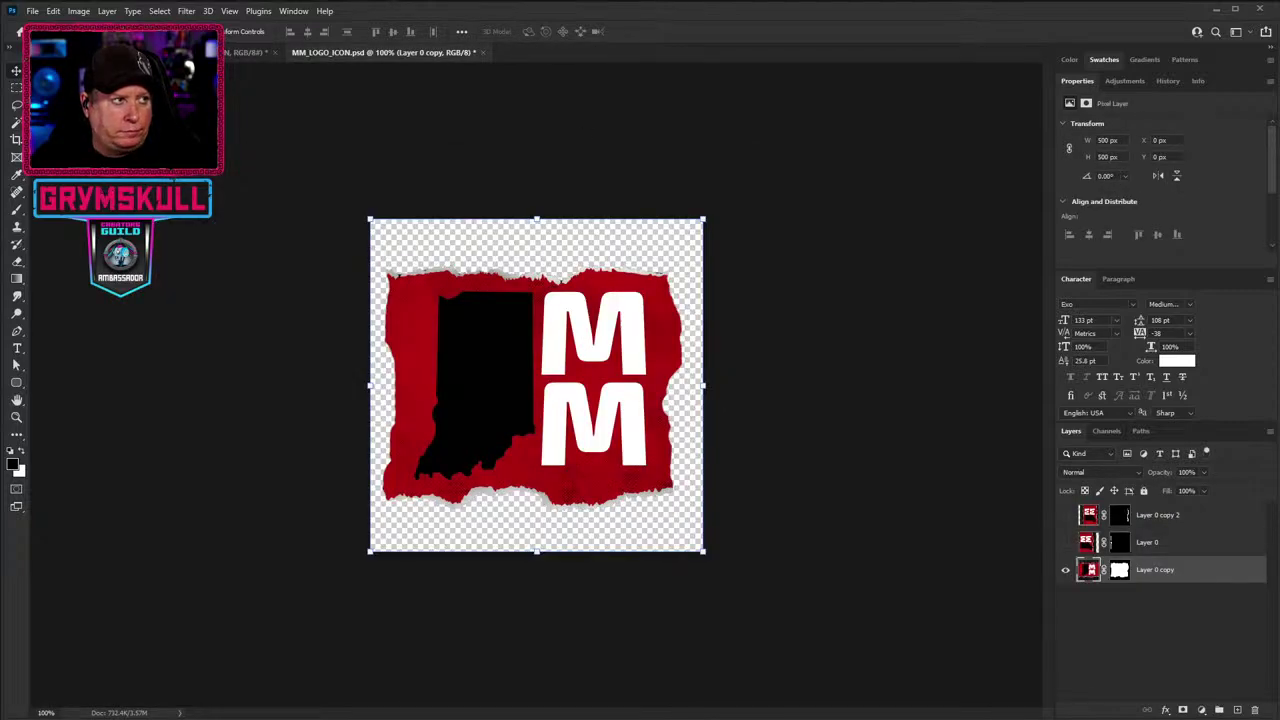
# Open MM_NEWBACKGROUND.psd from the recent files, hide Layer 2 copy 3 and show the wide red band on Layer 2.
pyautogui.click(17, 31)
pyautogui.scroll(-2, 430, 400)
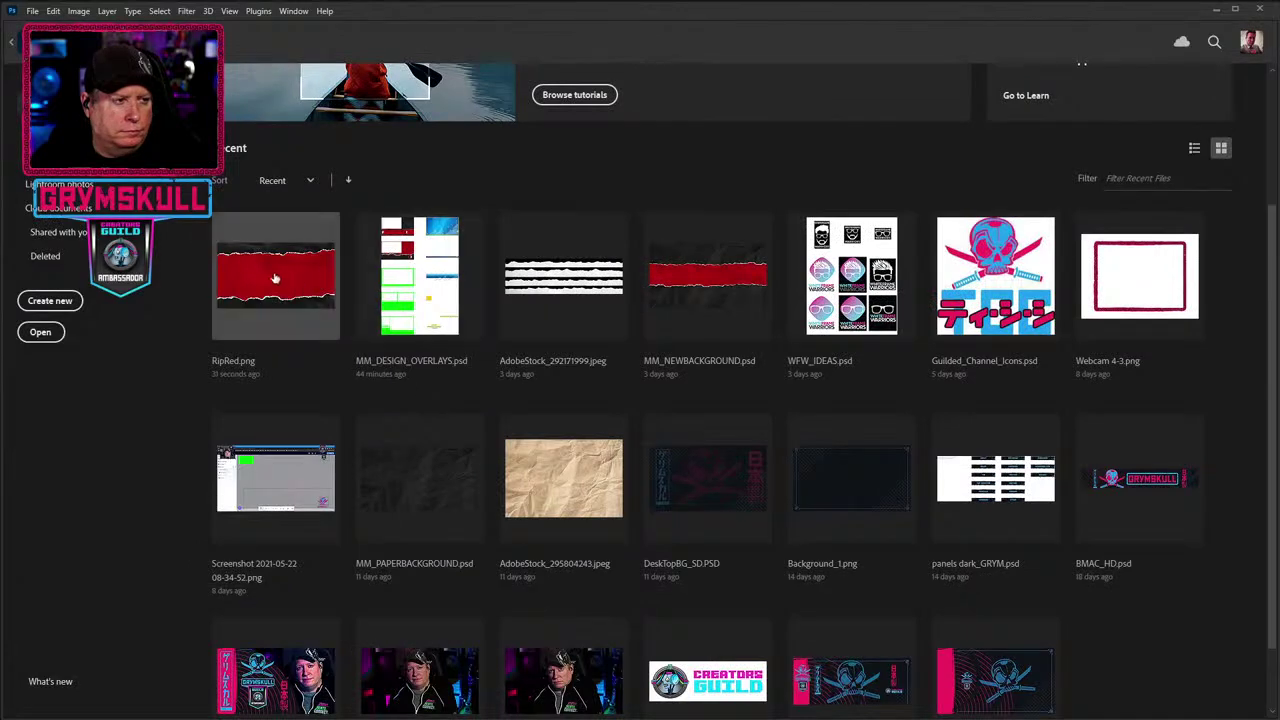
pyautogui.click(697, 288)
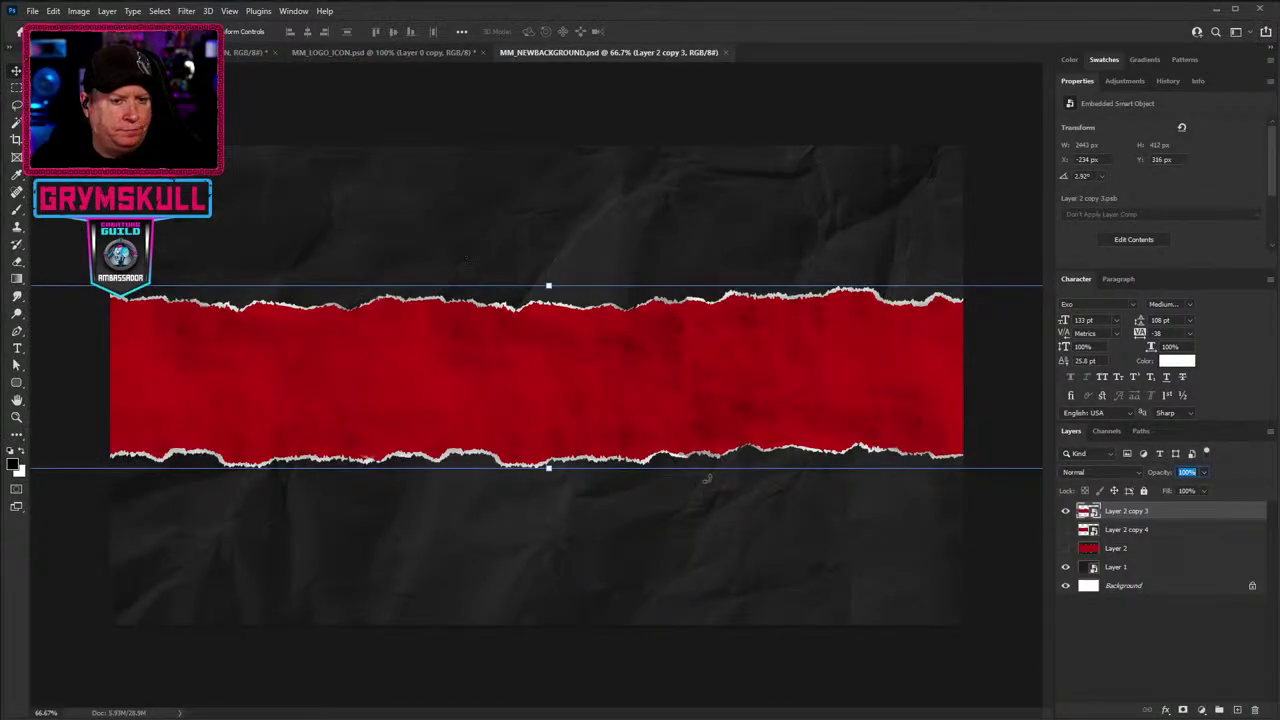
pyautogui.click(1065, 512)
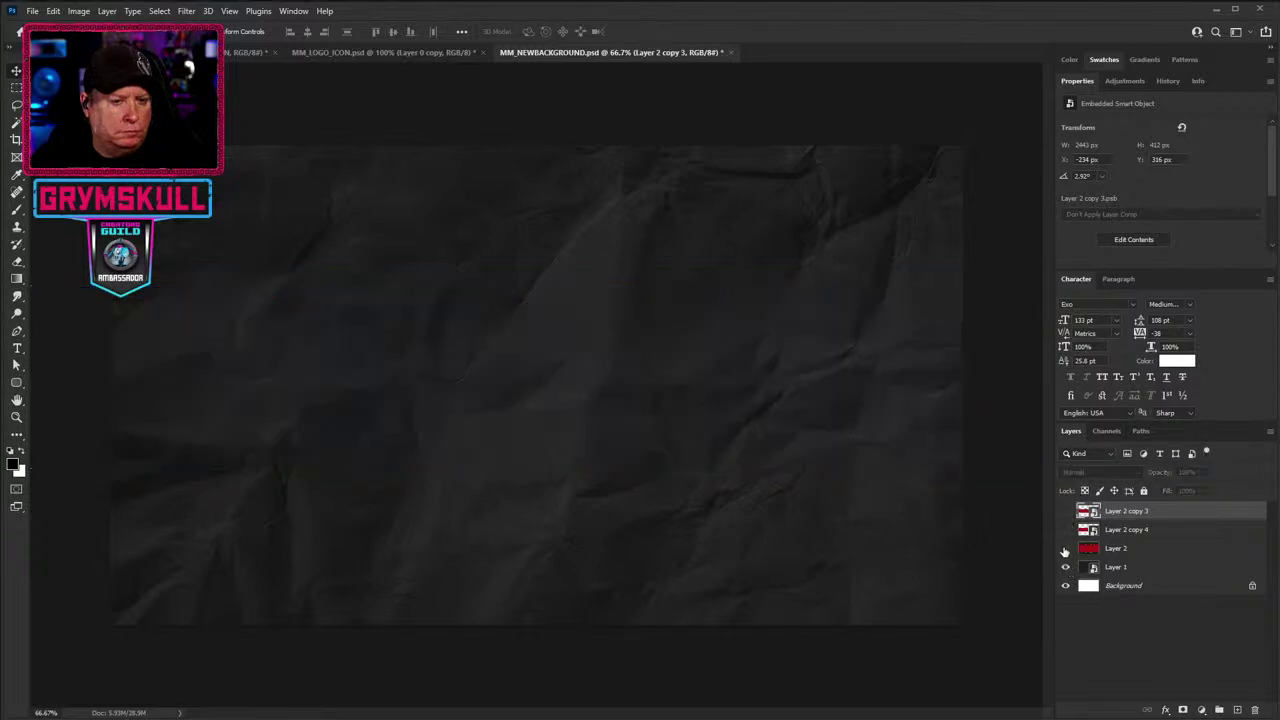
pyautogui.click(1065, 548)
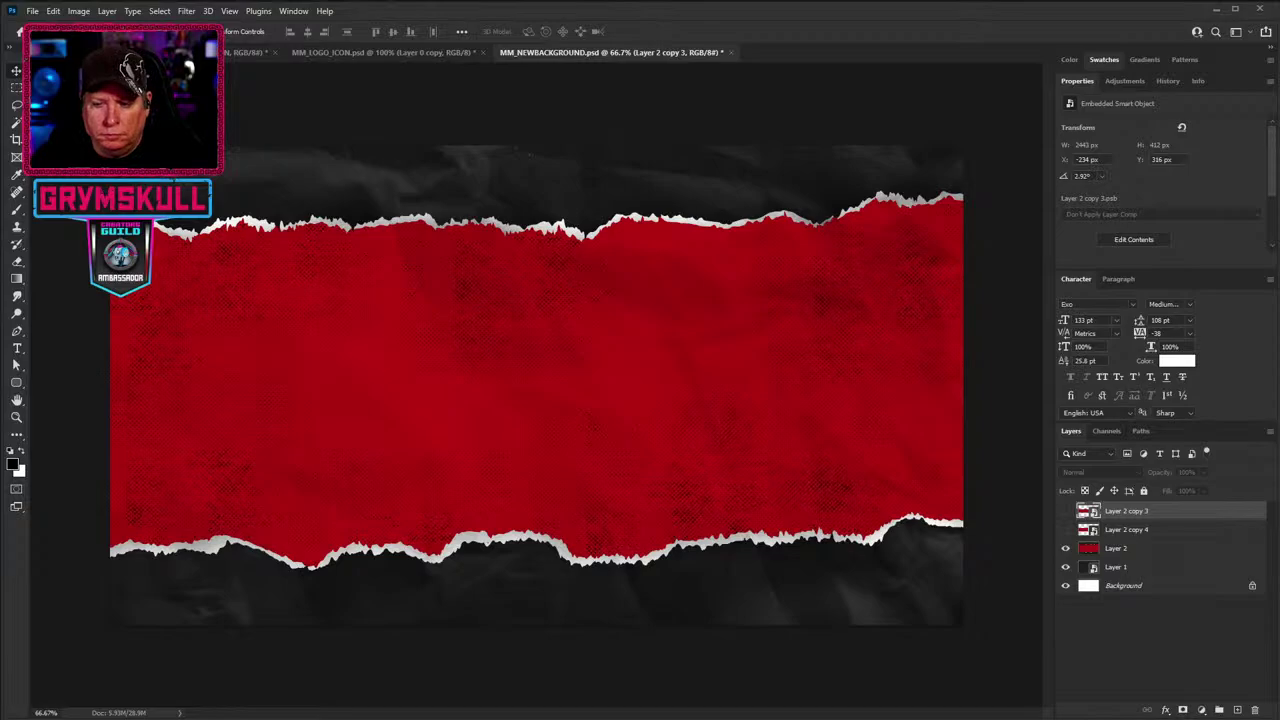
# Switch to Illustrator, copy the black Indiana MM logo at the bottom of the first artboard, and return to Photoshop.
pyautogui.hotkey('alt', 'Tab')
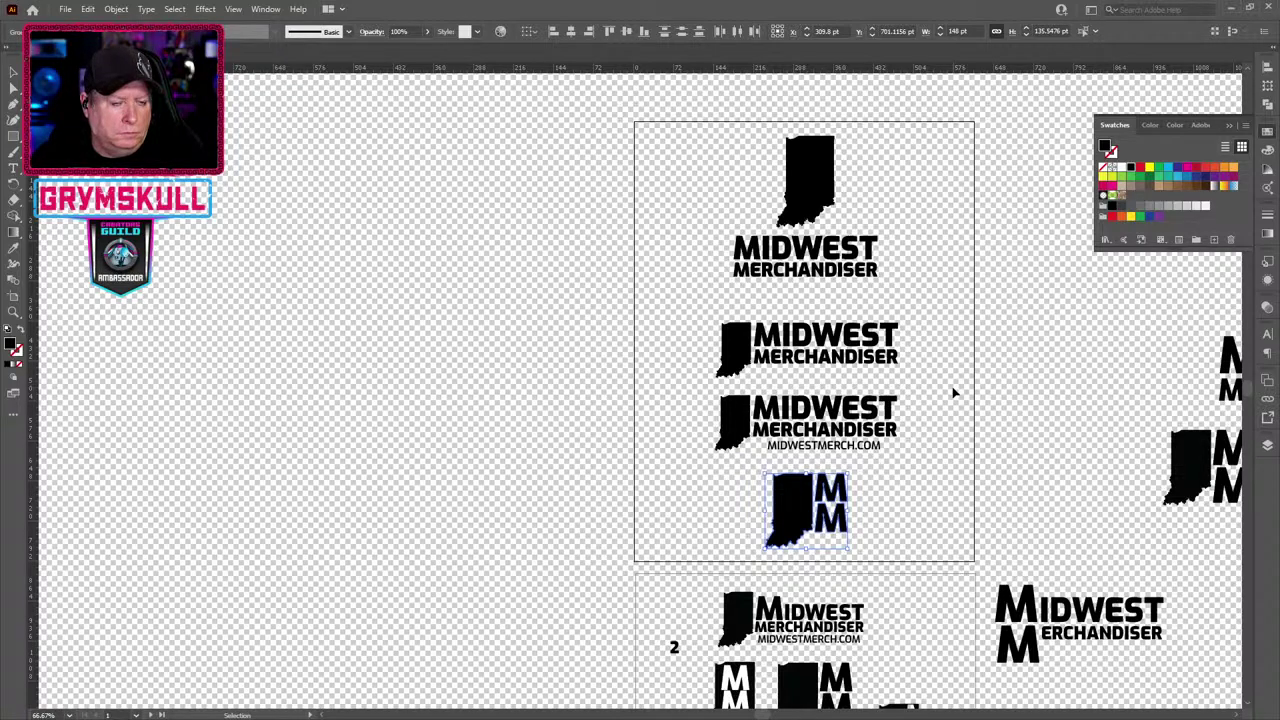
pyautogui.click(888, 533)
pyautogui.click(830, 515)
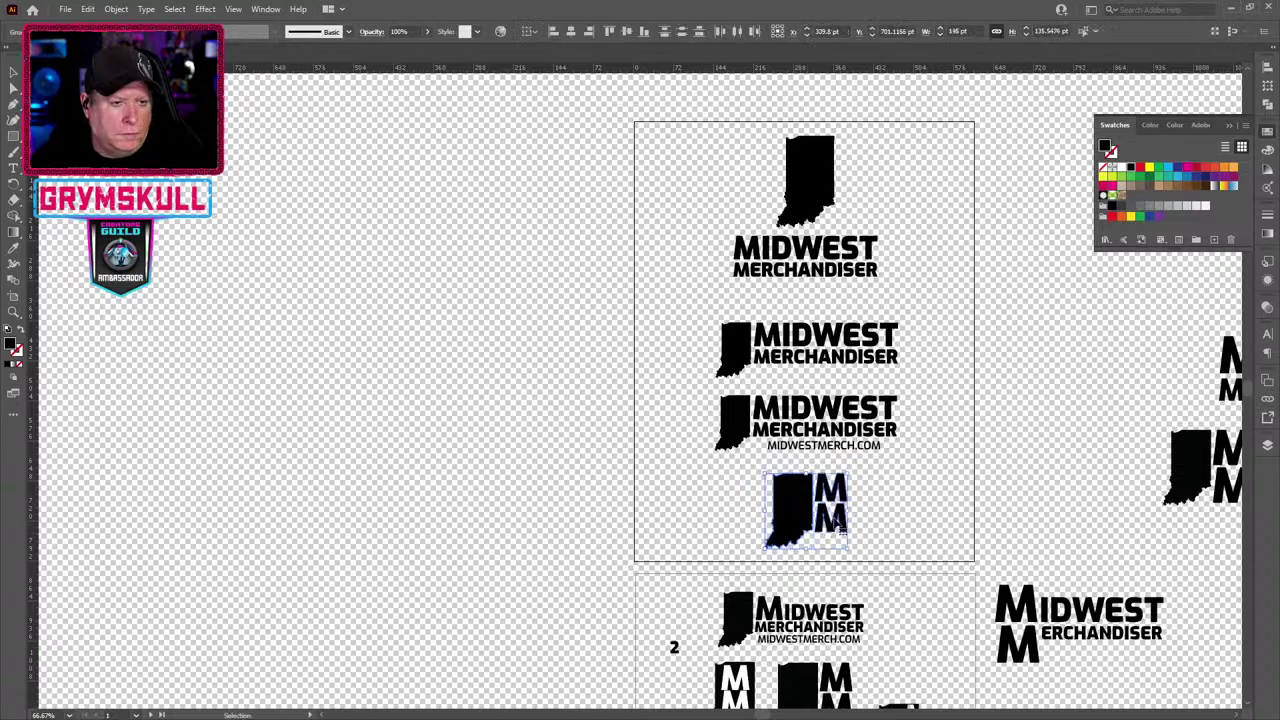
pyautogui.press('a')
pyautogui.press('v')
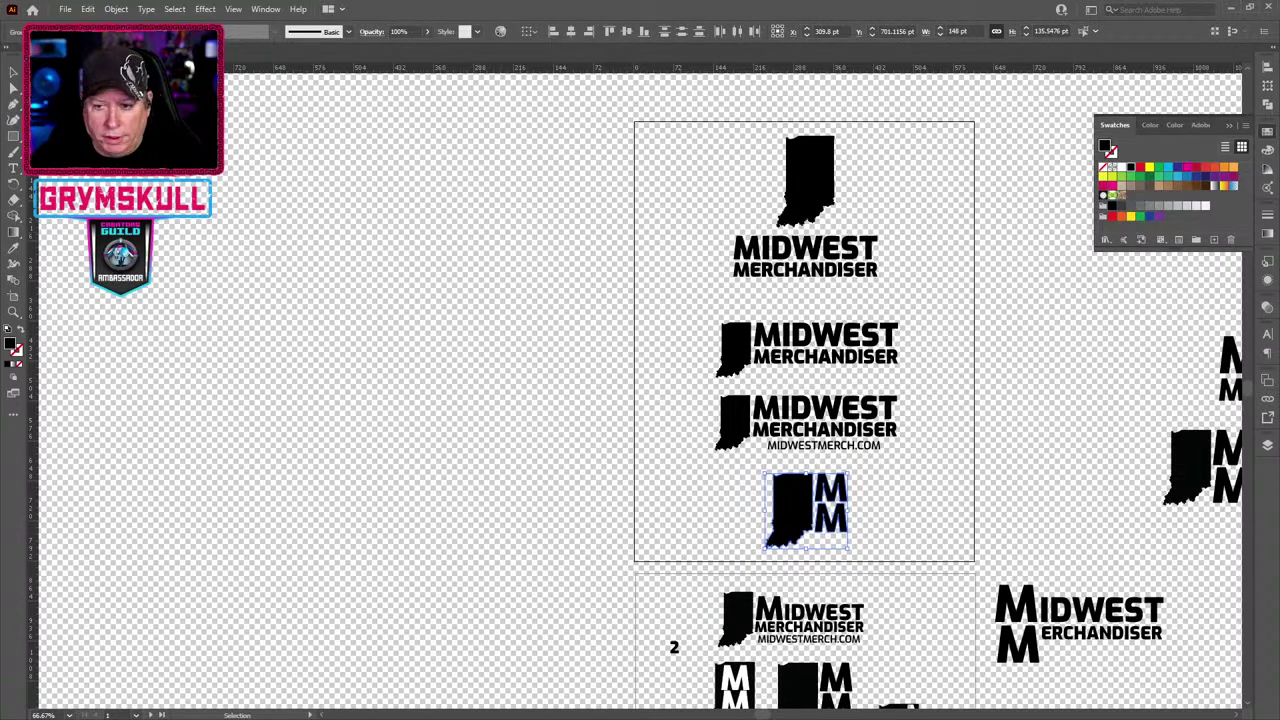
pyautogui.hotkey('alt', 'Tab')
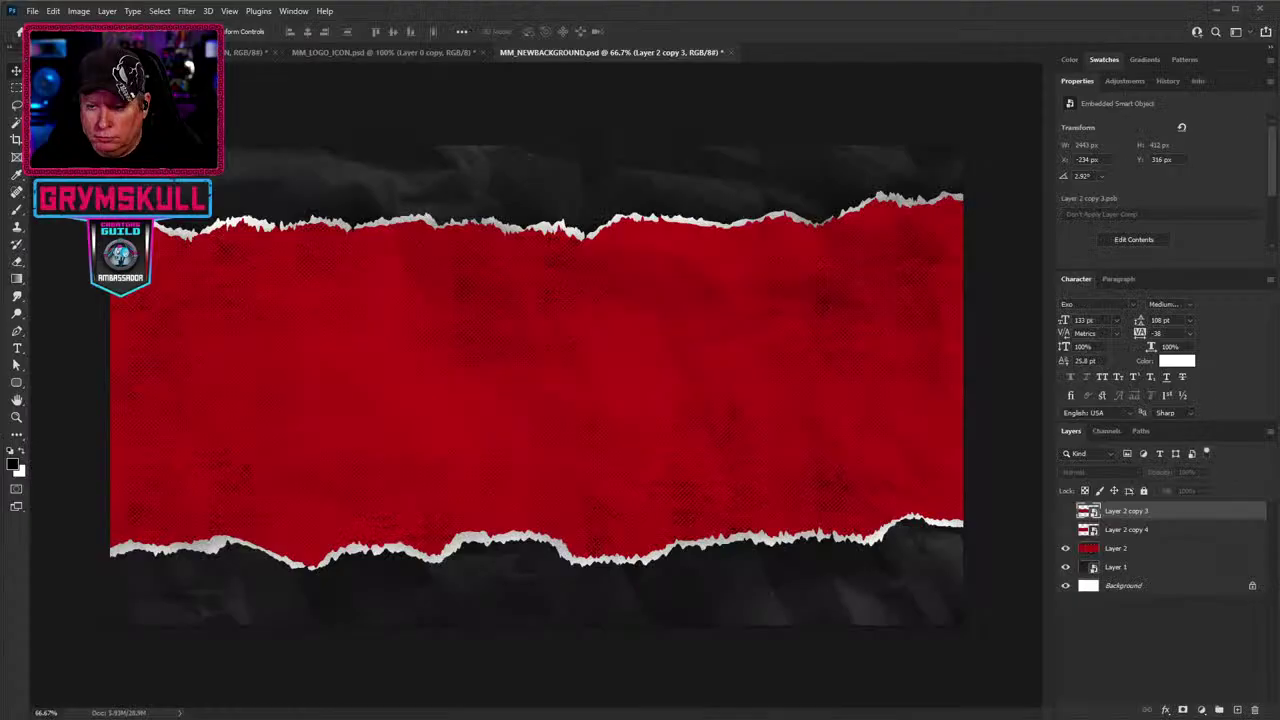
# Paste the Indiana MM logo as a smart object, enlarge it to about 436% and position it centrally on the red band.
pyautogui.click(510, 437)
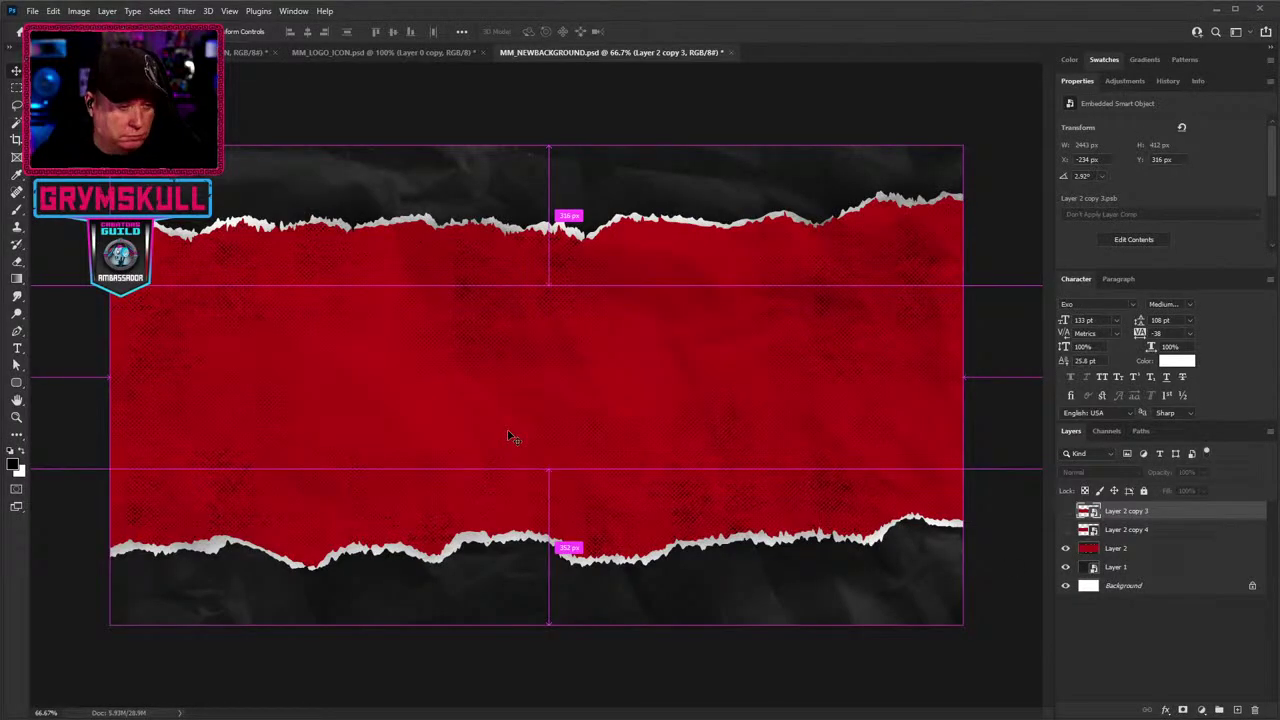
pyautogui.moveTo(508, 437); pyautogui.dragTo(523, 424)
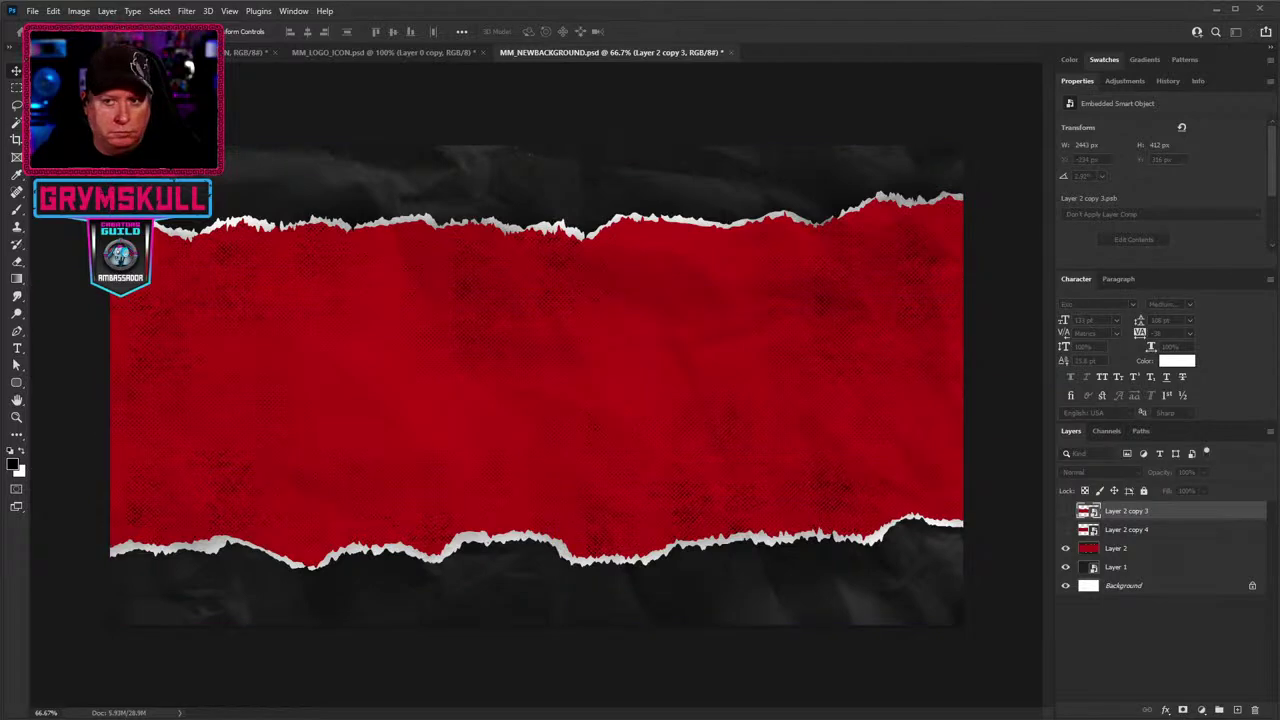
pyautogui.hotkey('ctrl', 'v')
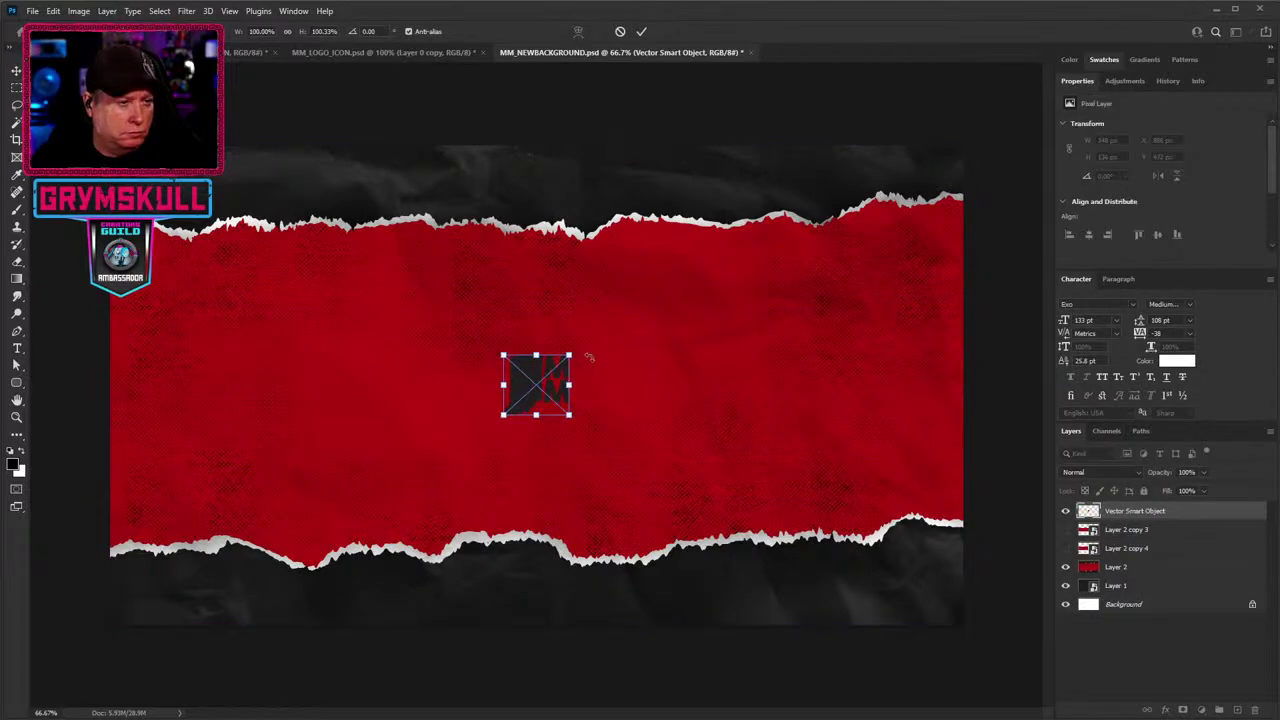
pyautogui.moveTo(573, 353); pyautogui.dragTo(679, 254)
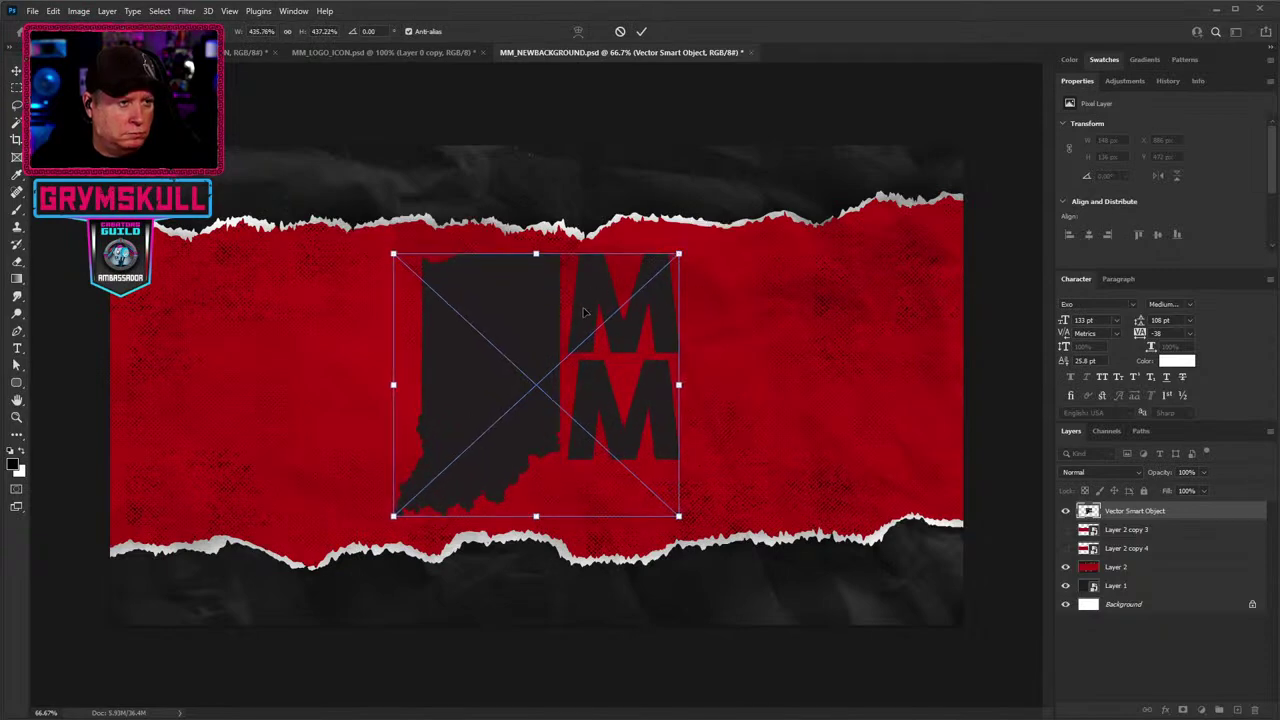
pyautogui.press('Return')
pyautogui.moveTo(593, 300); pyautogui.dragTo(608, 308)
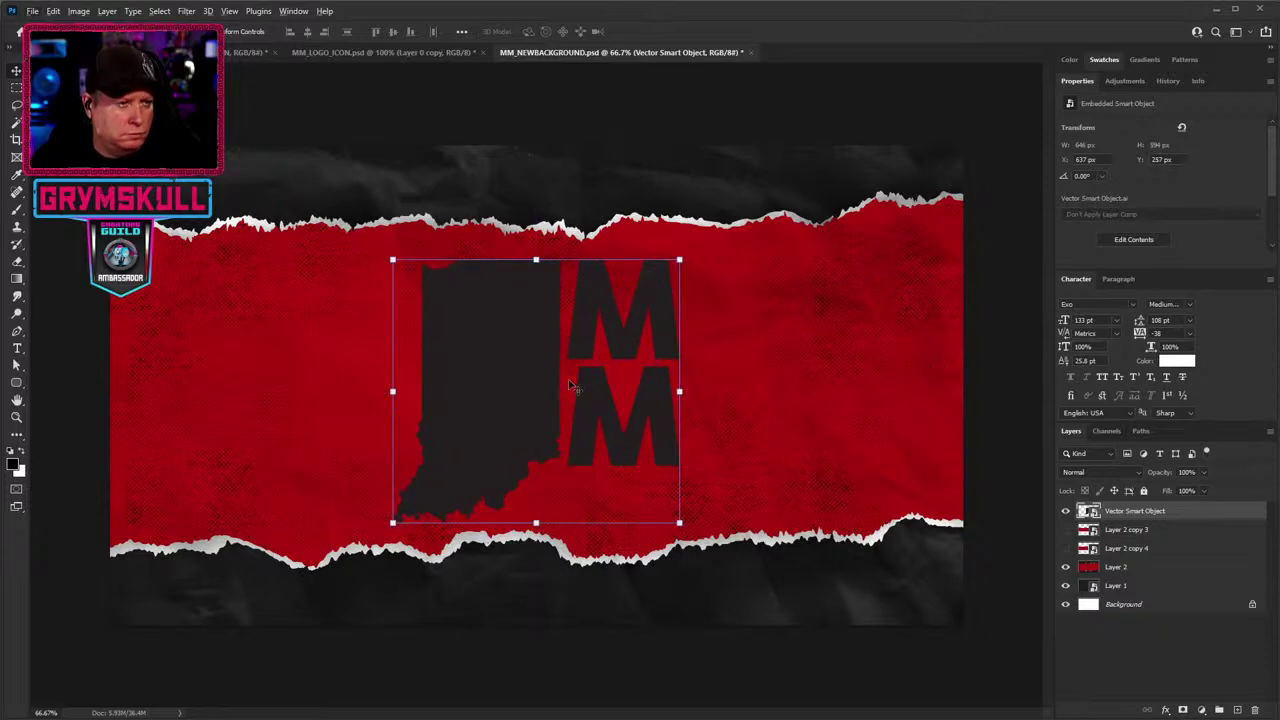
# Duplicate the logo's smart object layer, rename the copy STATE IN and rename the original MM.
pyautogui.scroll(4, 536, 390)
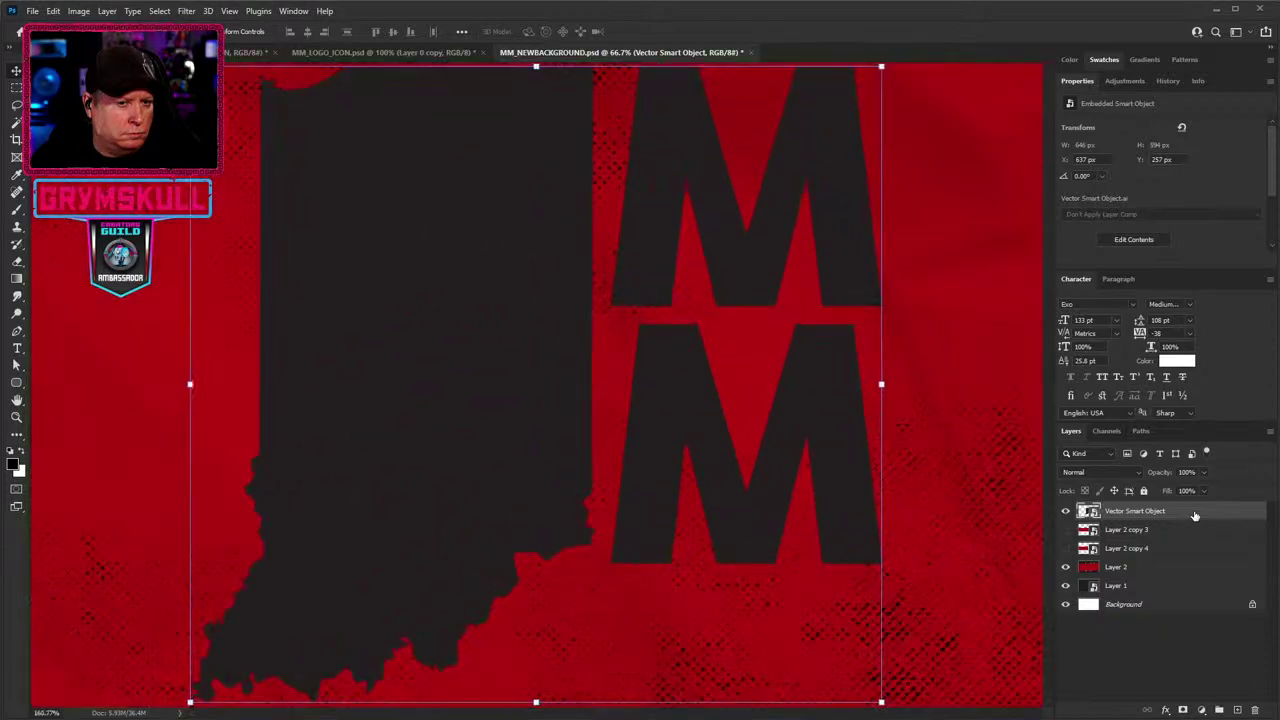
pyautogui.scroll(-2, 766, 477)
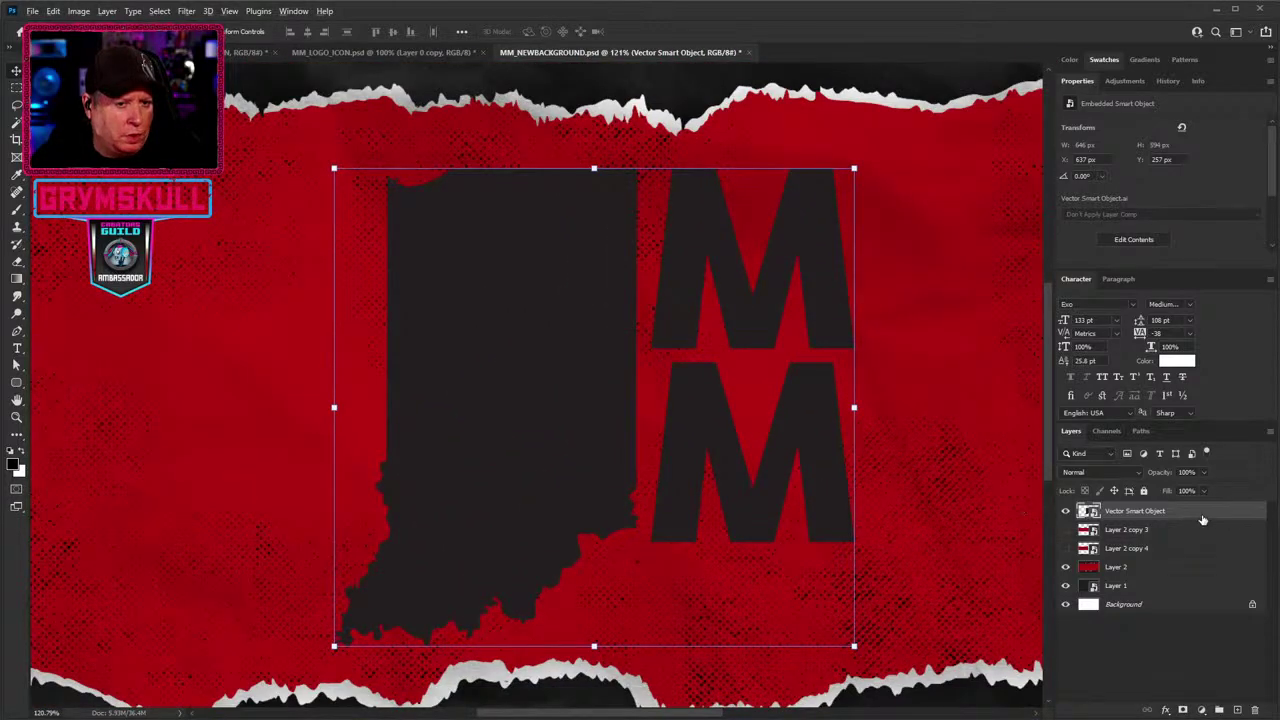
pyautogui.hotkey('ctrl', 'j')
pyautogui.doubleClick(1121, 512)
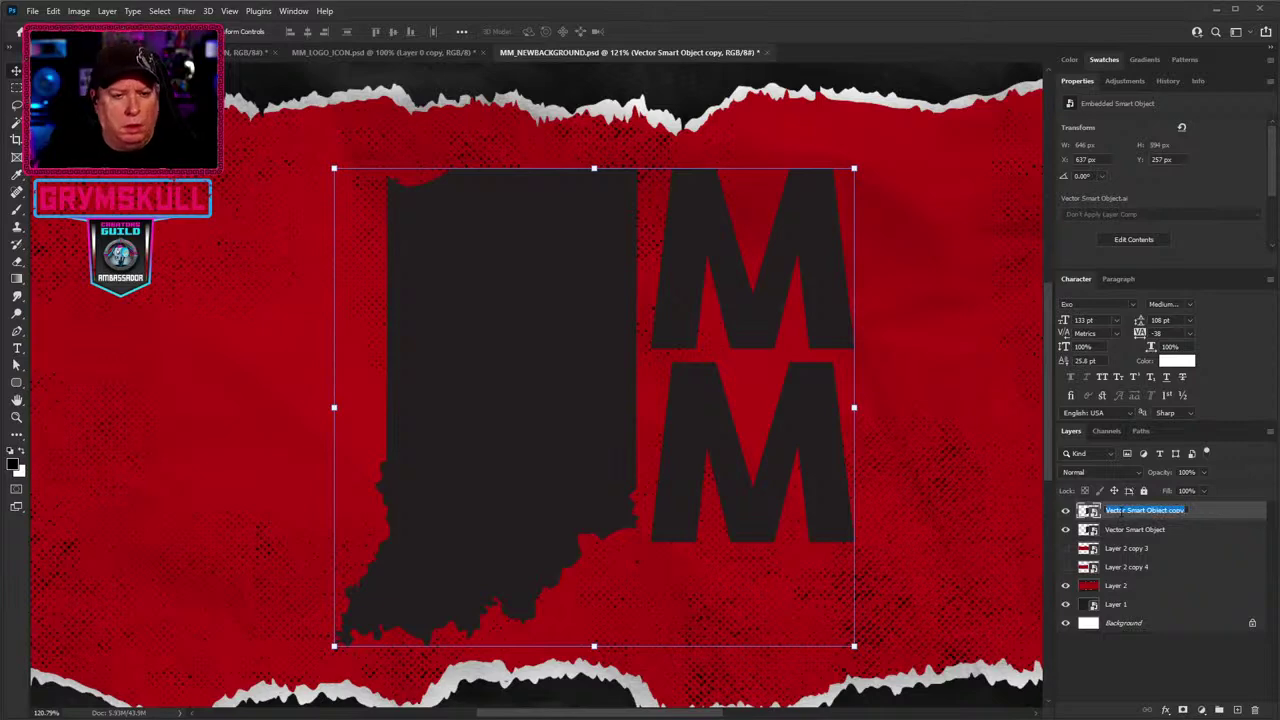
pyautogui.write('St')
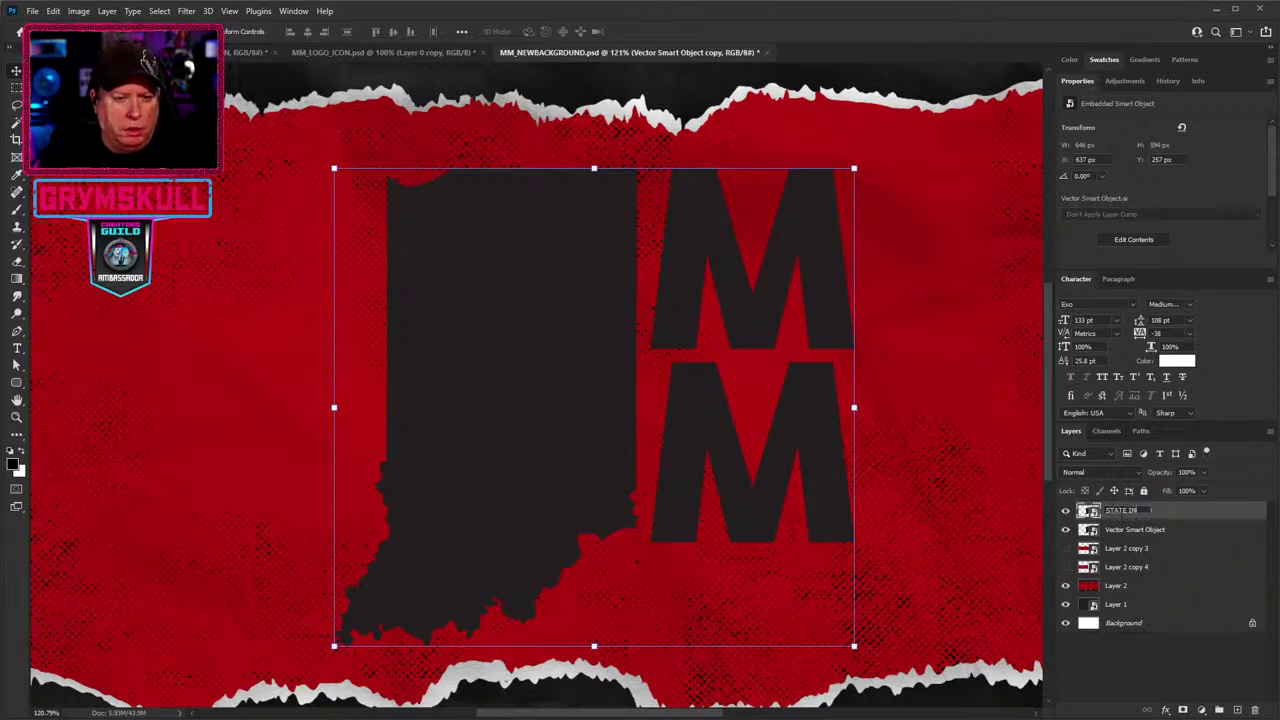
pyautogui.write('ATE IN')
pyautogui.press('Return')
pyautogui.doubleClick(1137, 531)
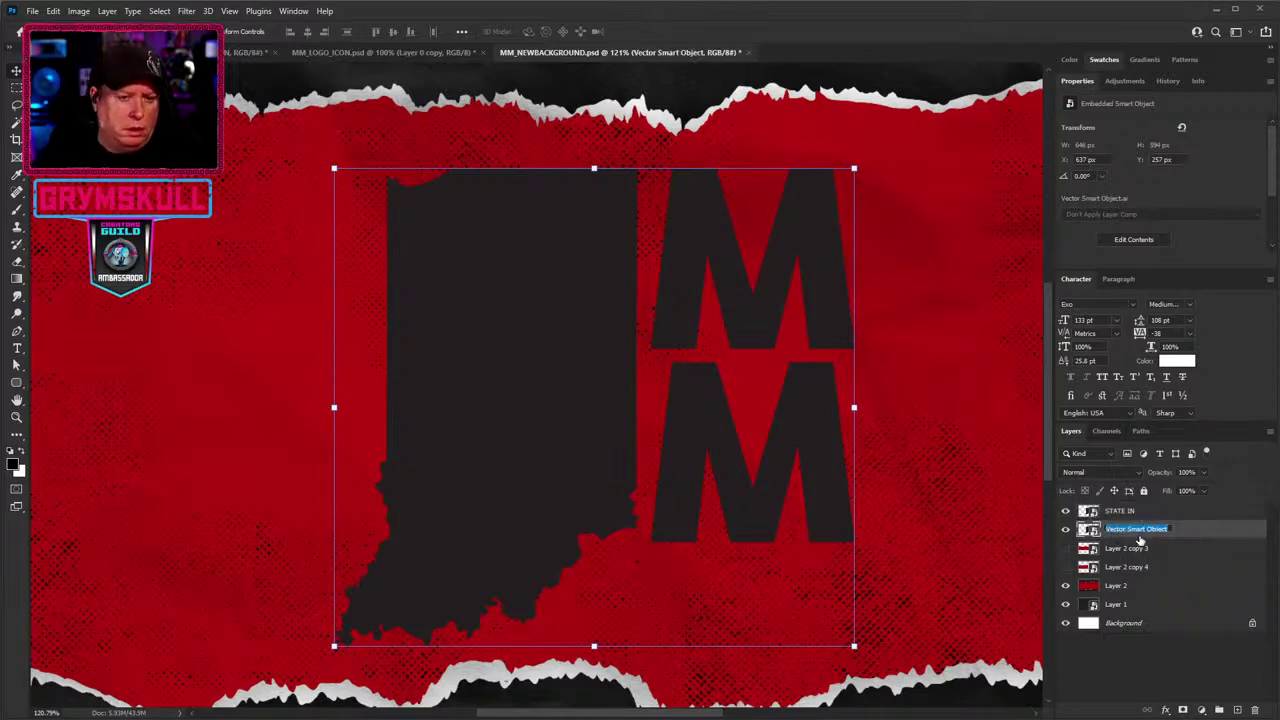
pyautogui.write('MM')
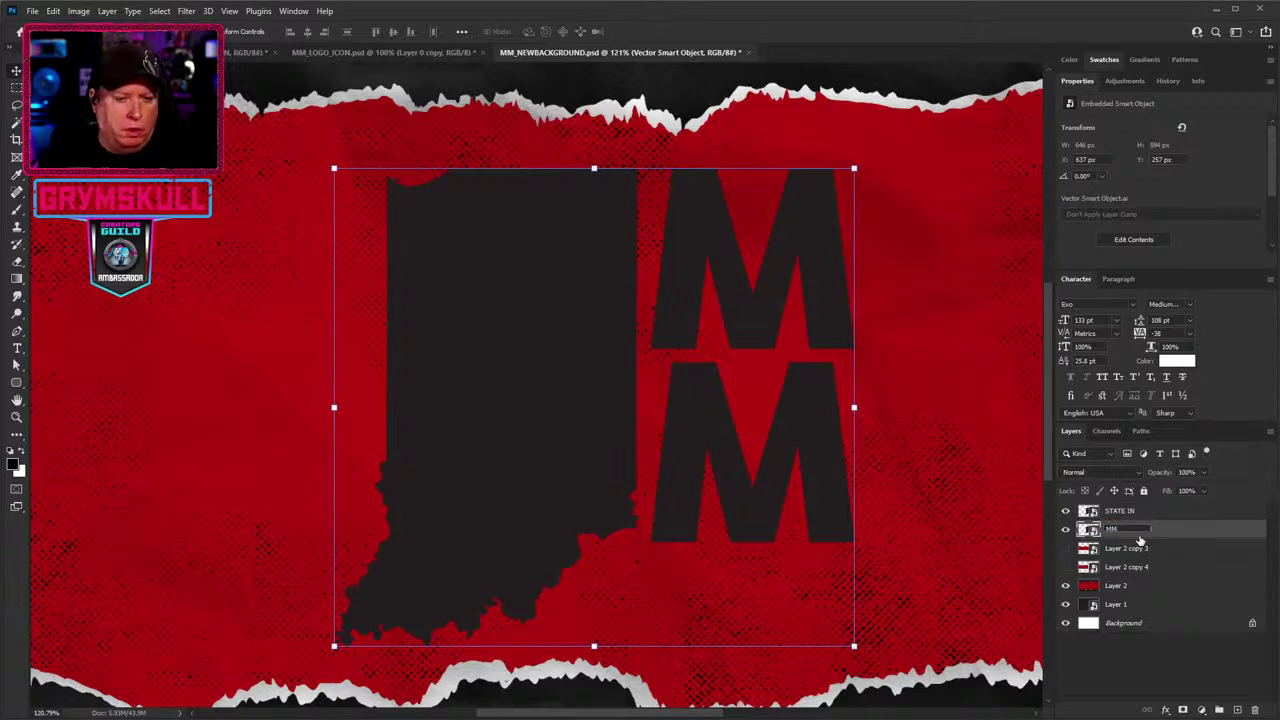
pyautogui.click(1185, 568)
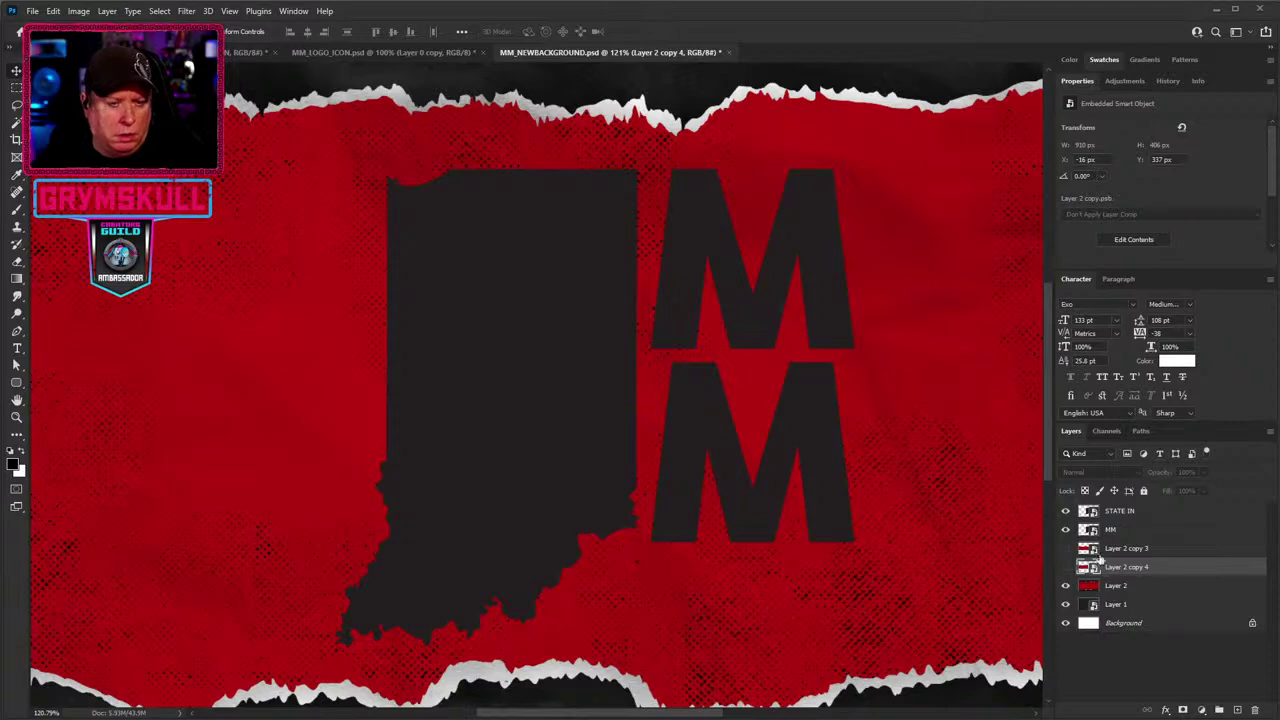
# Add a Color Overlay to the STATE IN layer and change its color from white to near-black.
pyautogui.click(1200, 520)
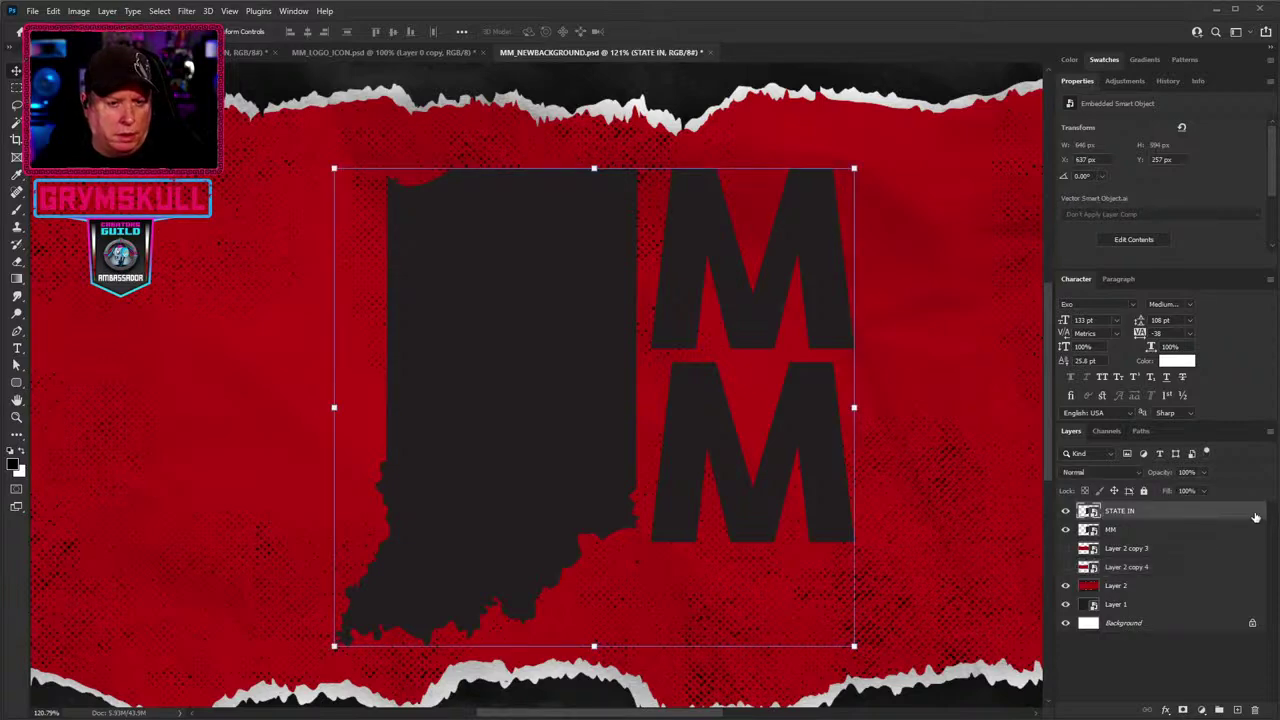
pyautogui.press('space')
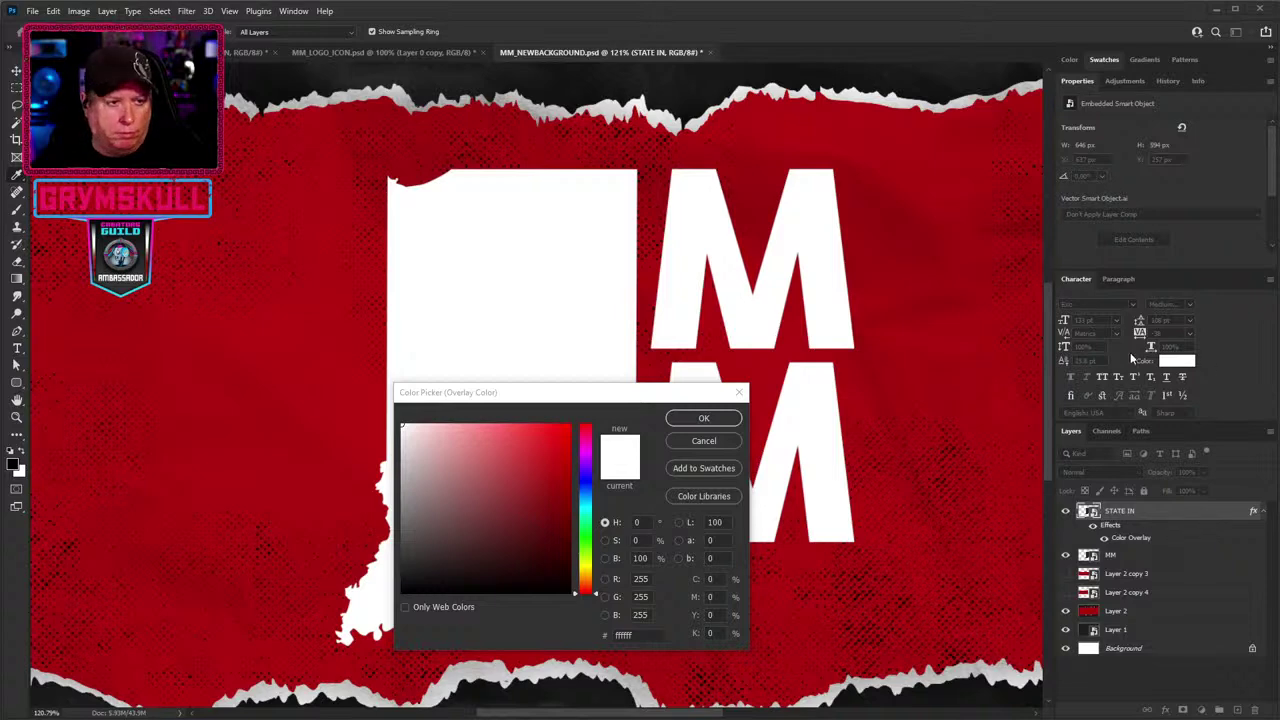
pyautogui.moveTo(562, 394); pyautogui.dragTo(775, 262)
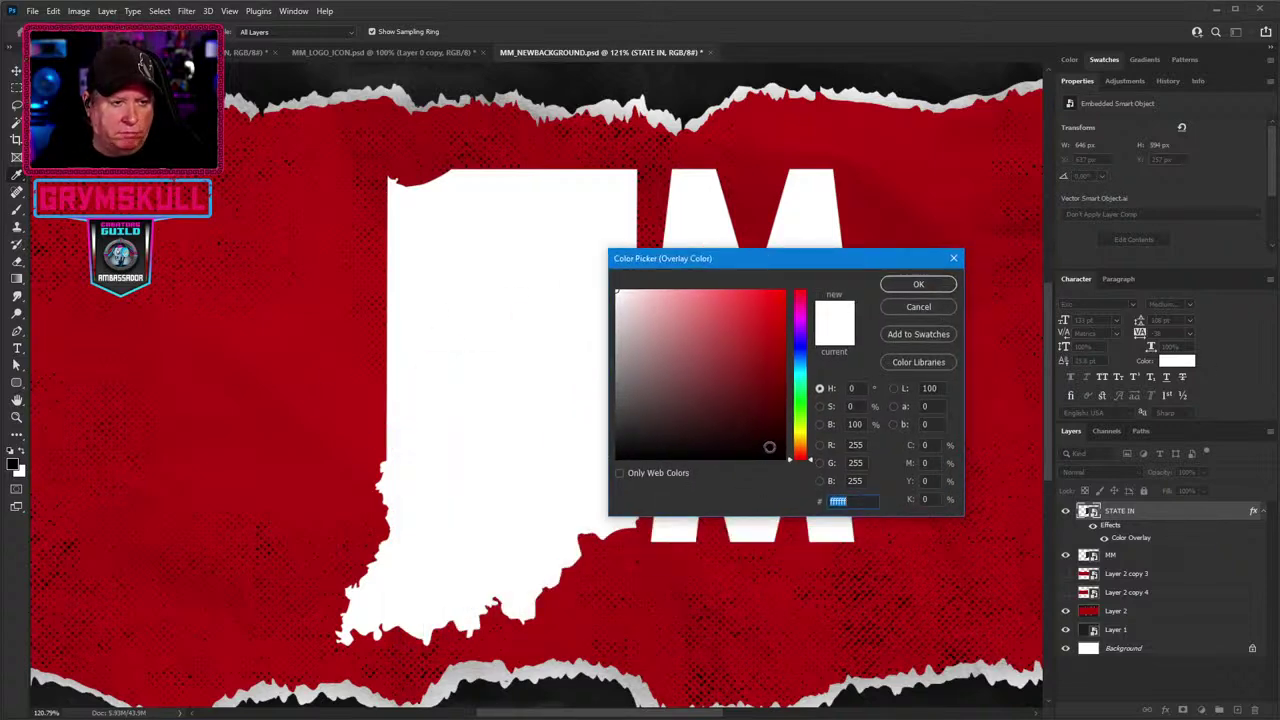
pyautogui.write('000000')
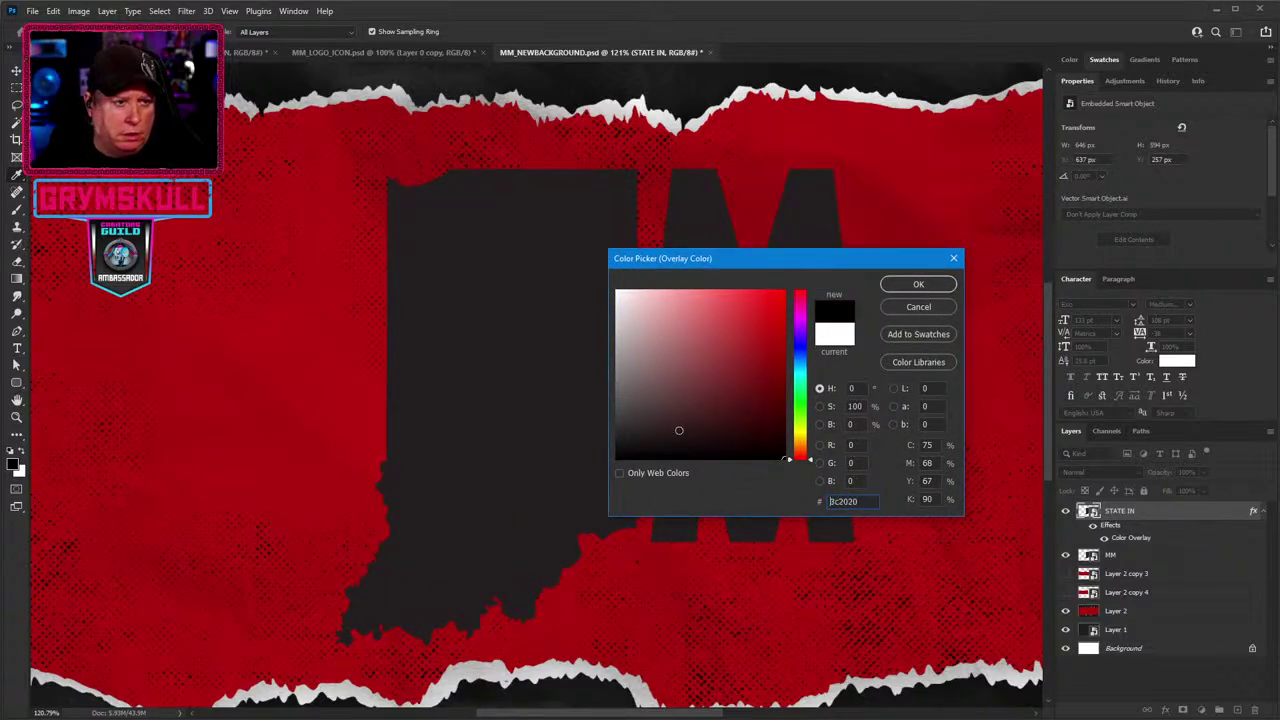
pyautogui.click(917, 286)
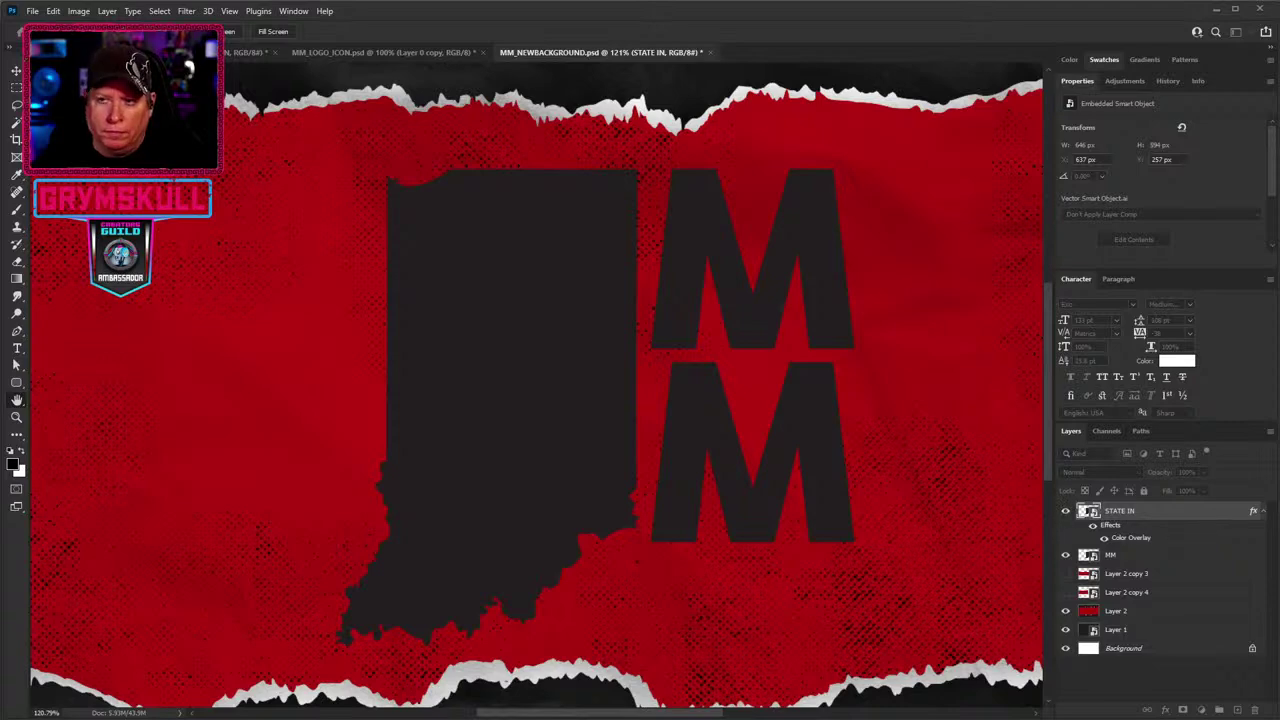
# Hide the original MM layer and convert the document from 8 to 16 Bits/Channel without merging its layers.
pyautogui.click(1065, 512)
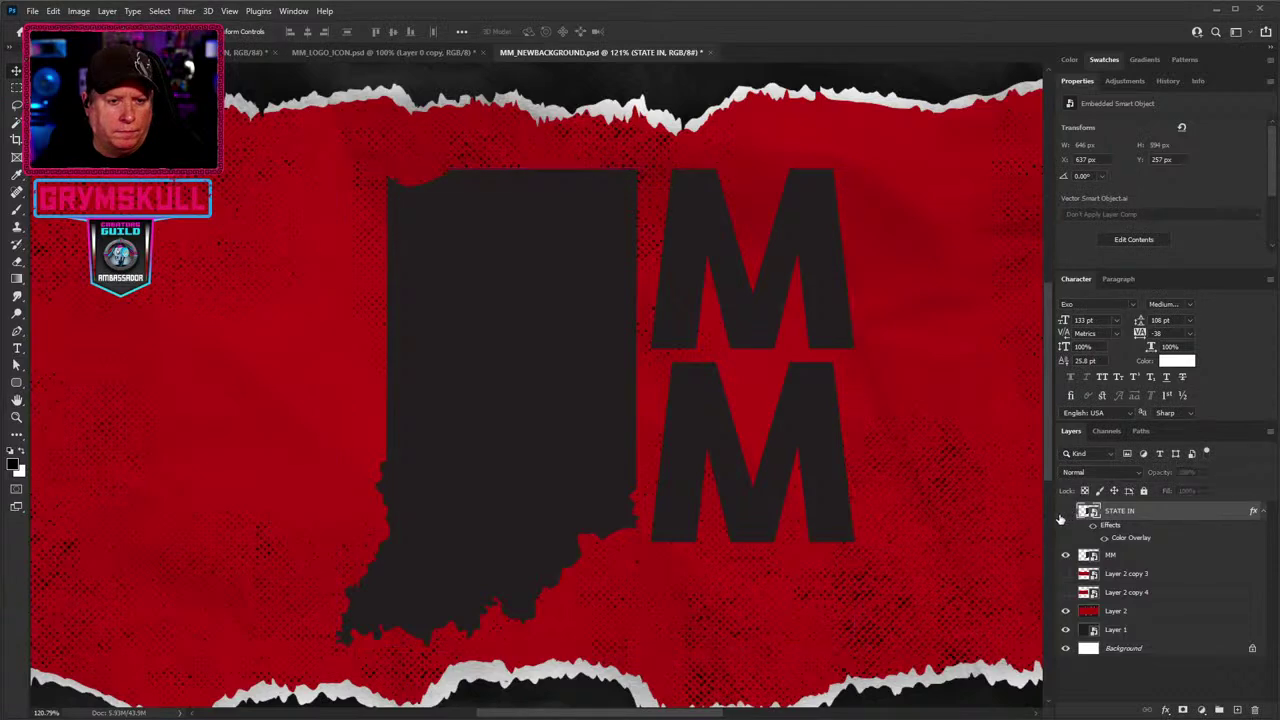
pyautogui.moveTo(1062, 514); pyautogui.dragTo(1065, 560)
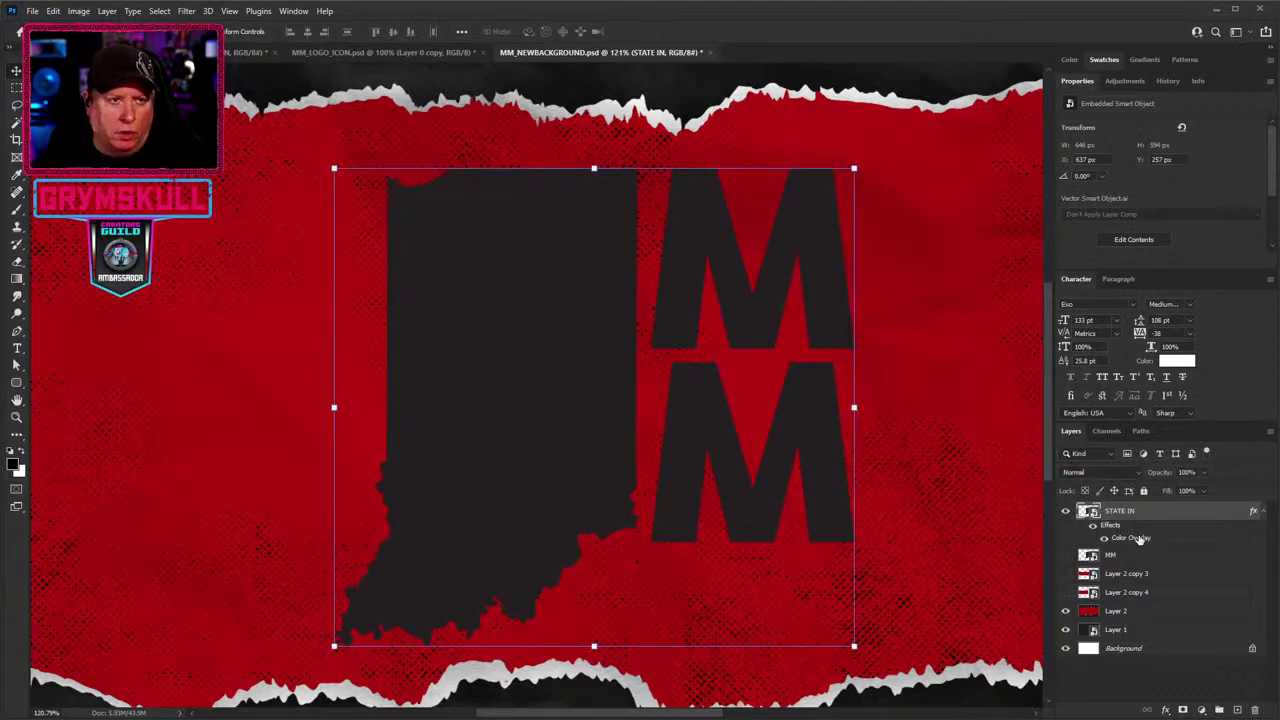
pyautogui.press('space')
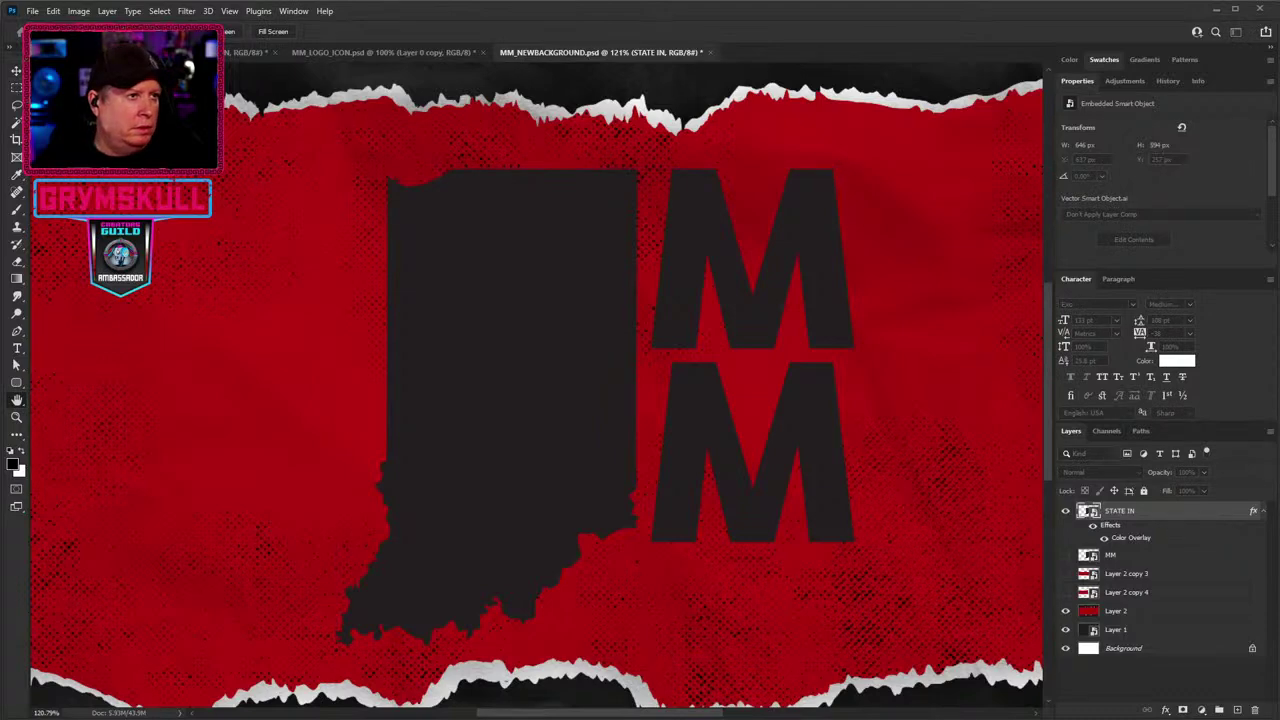
pyautogui.click(80, 11)
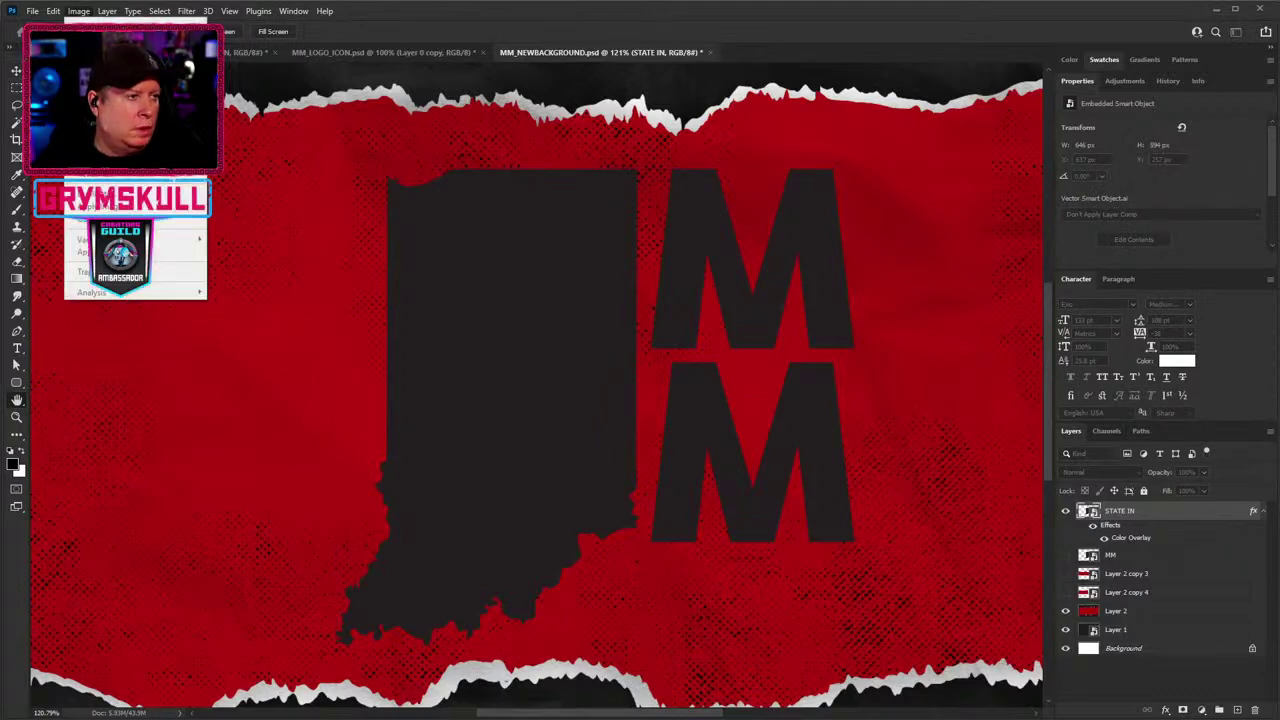
pyautogui.click(86, 12)
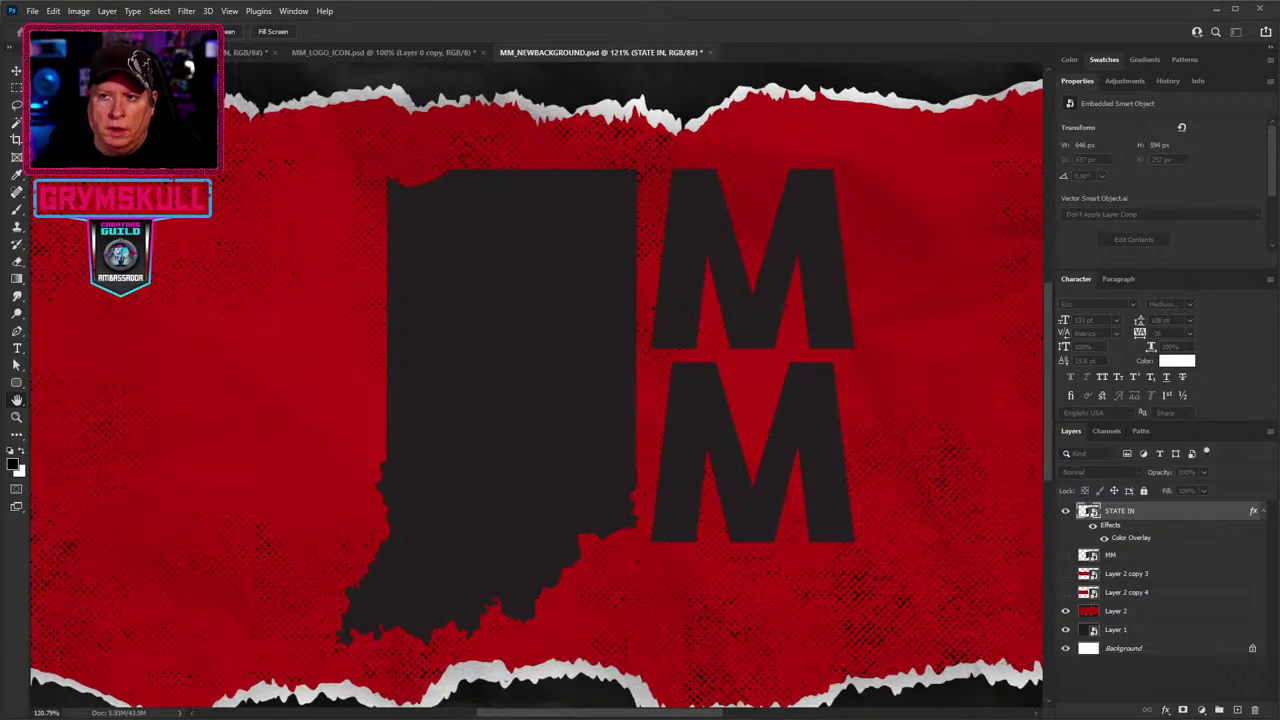
pyautogui.press('v')
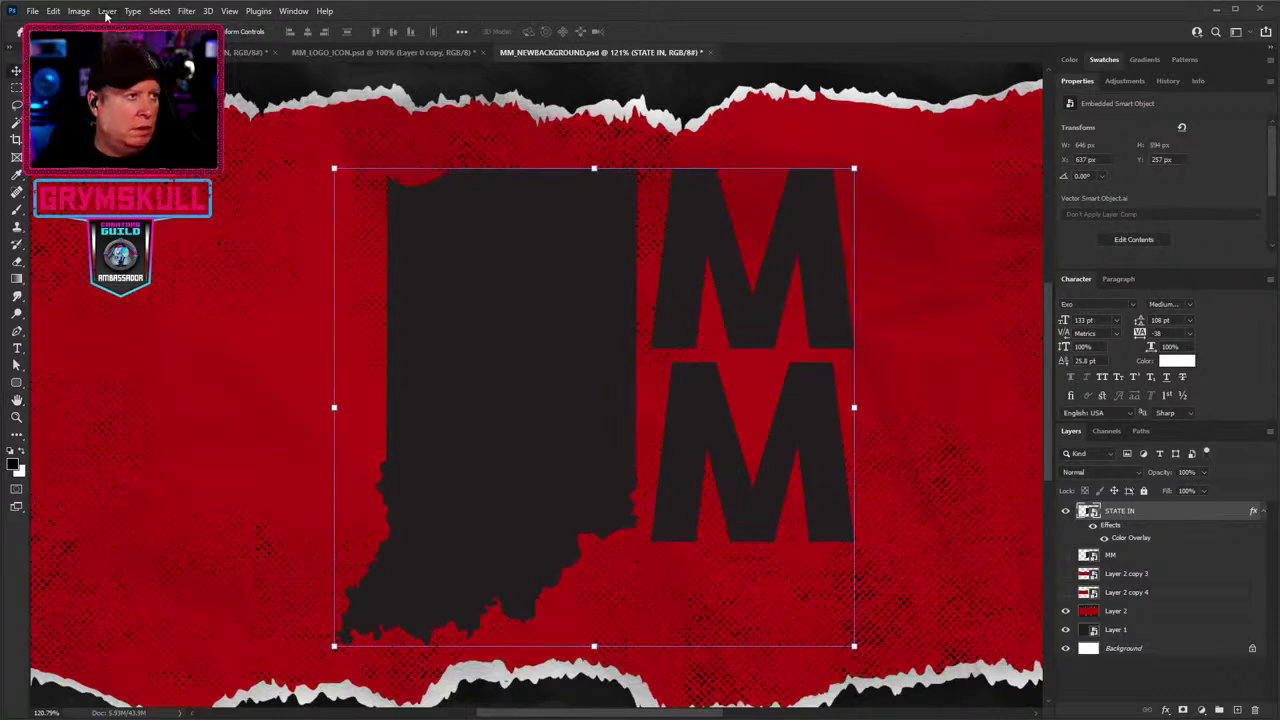
pyautogui.click(77, 12)
pyautogui.moveTo(100, 25)
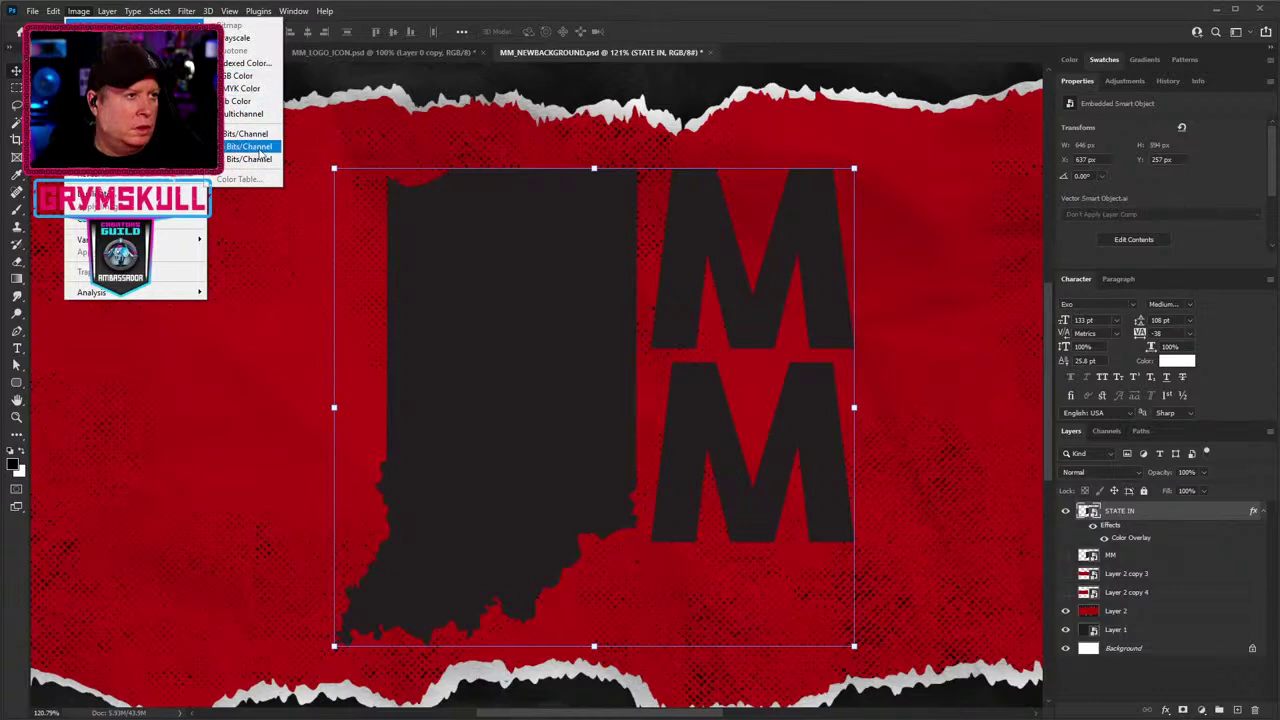
pyautogui.click(383, 204)
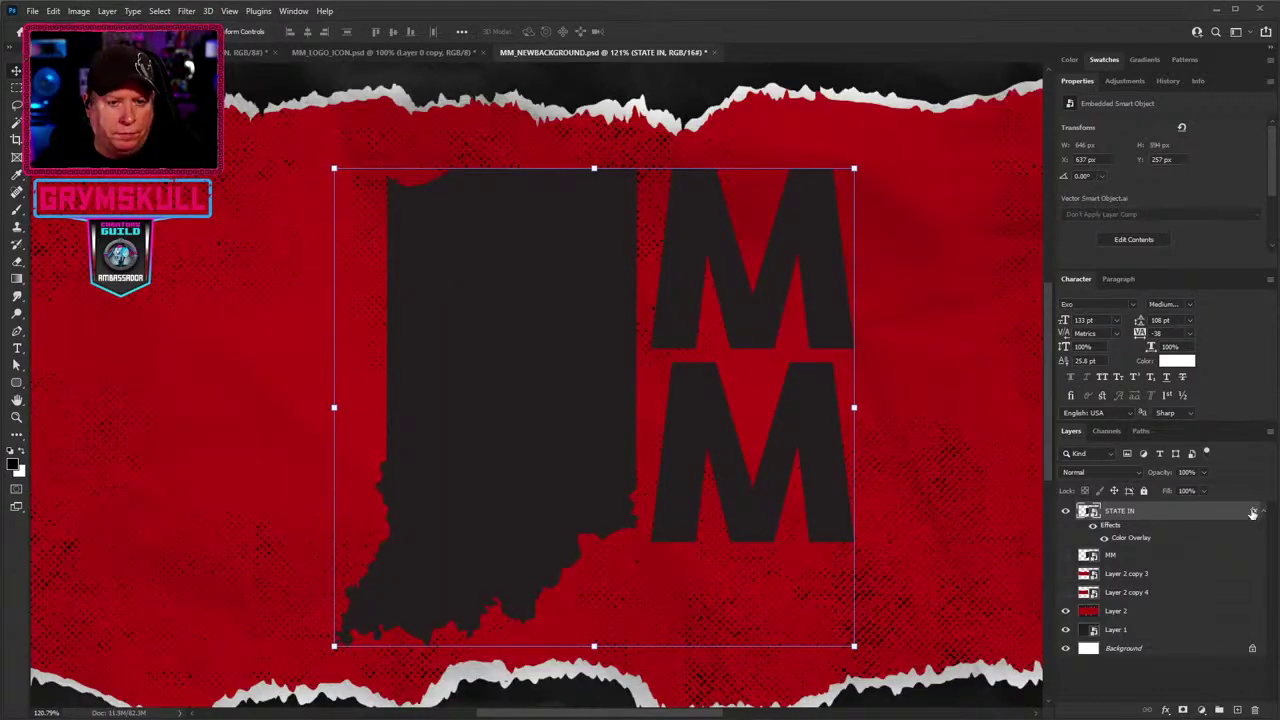
# Set the Color Overlay of the STATE IN layer to pure black.
pyautogui.doubleClick(1252, 512)
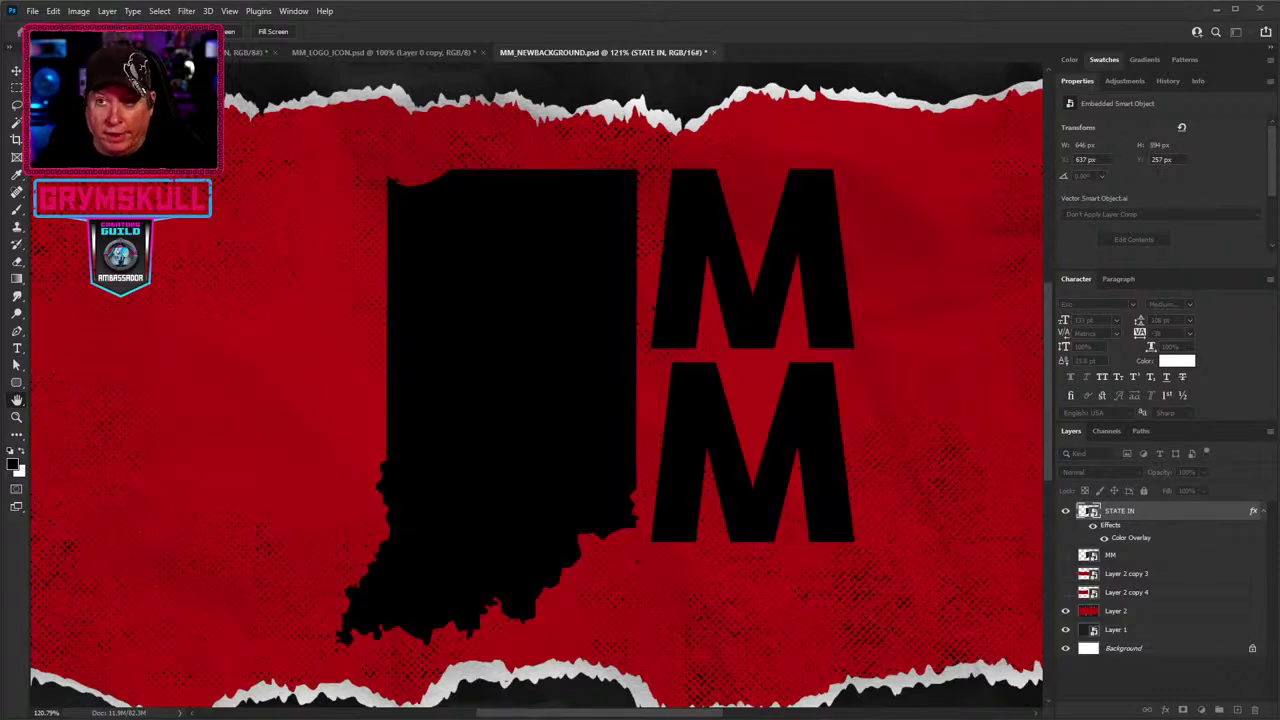
pyautogui.press('Return')
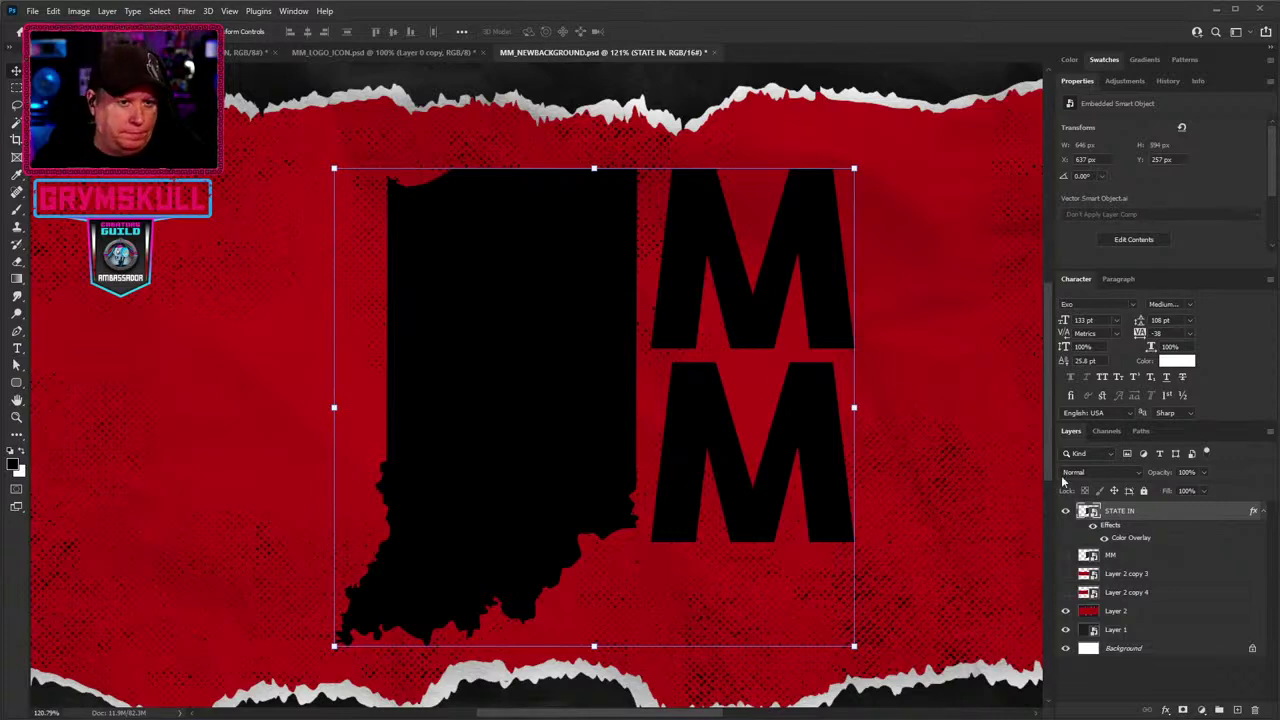
# Mask the STATE IN layer to a rectangular selection around the Indiana shape, deleting the extra layer mask and vector mask added along the way.
pyautogui.click(1183, 710)
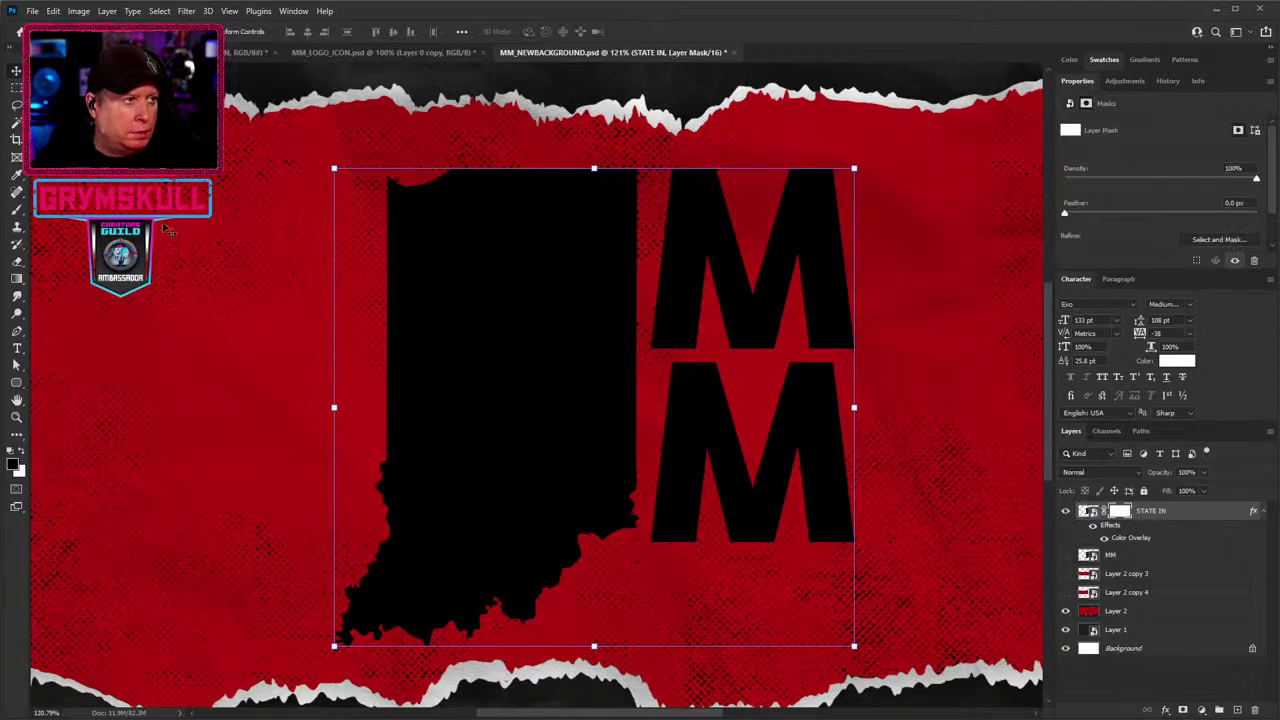
pyautogui.click(17, 90)
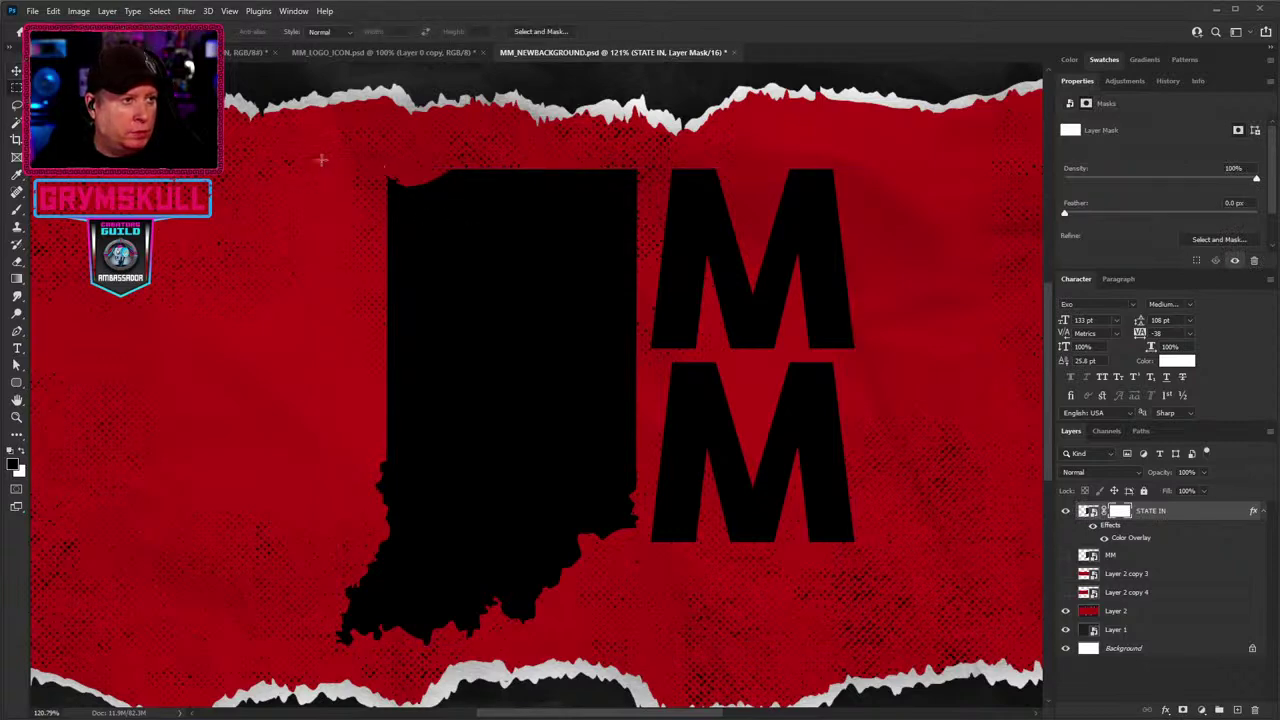
pyautogui.moveTo(320, 155); pyautogui.dragTo(643, 651)
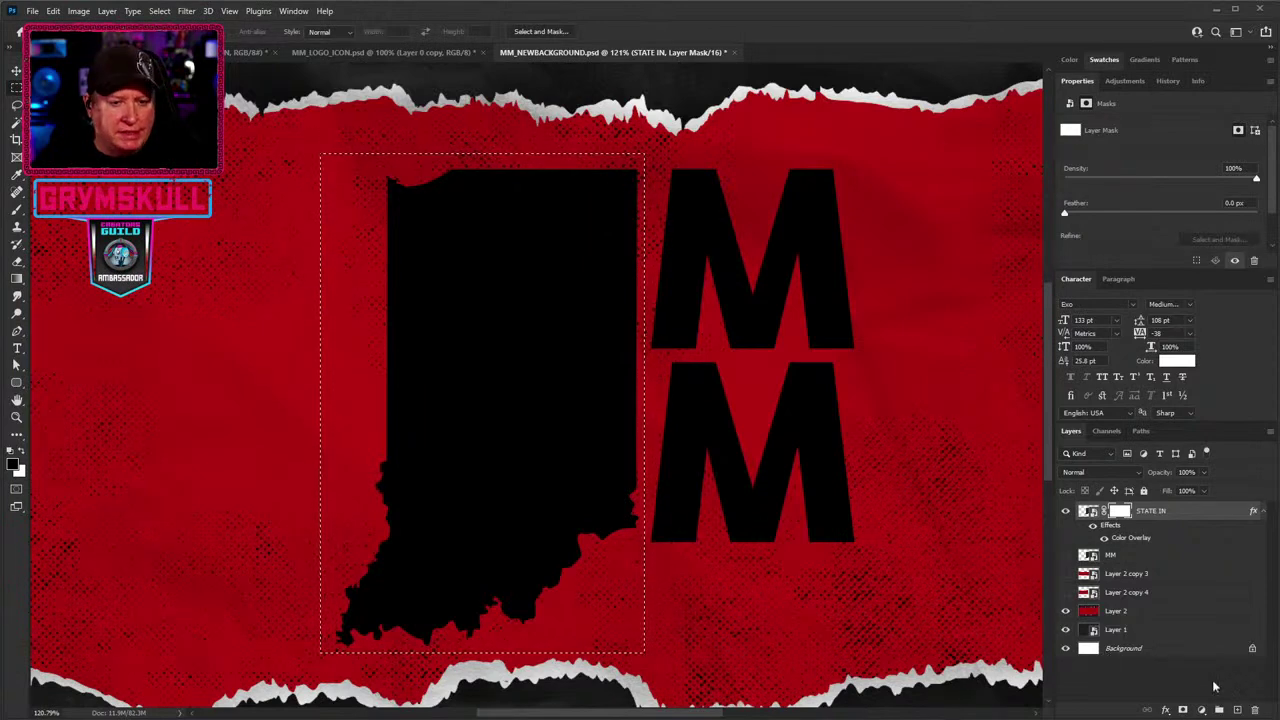
pyautogui.click(1183, 710)
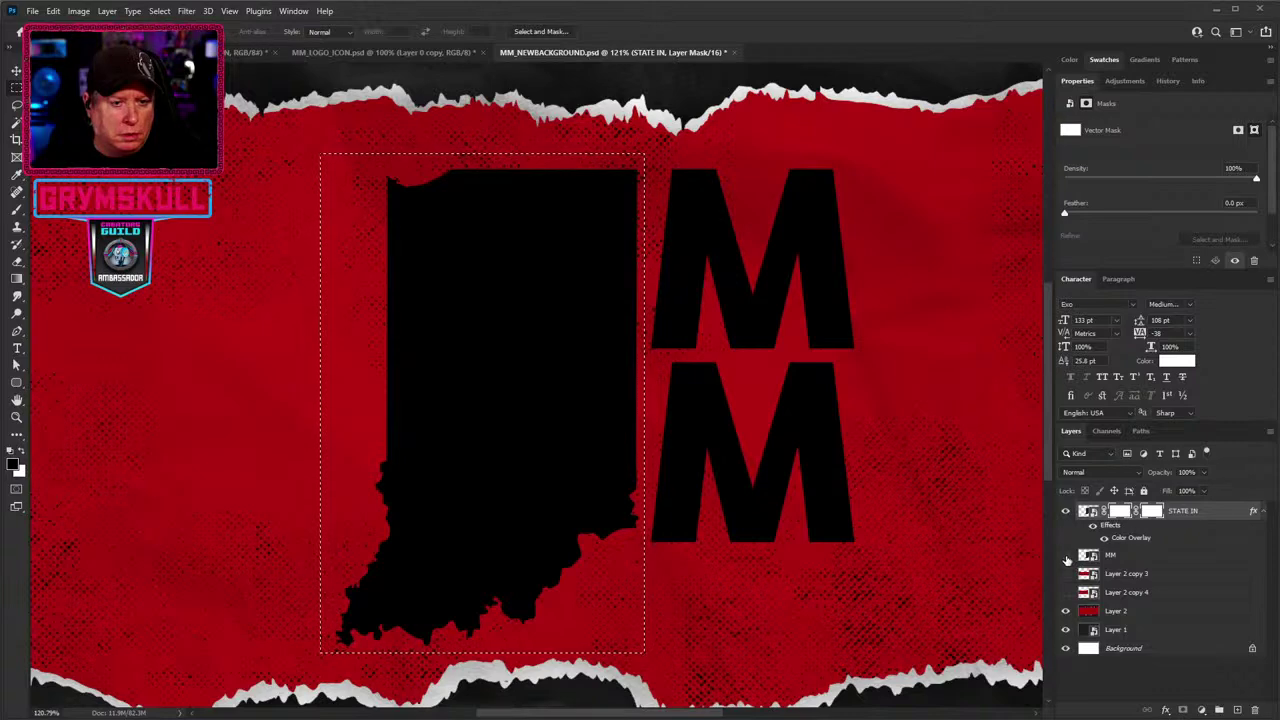
pyautogui.moveTo(1157, 513); pyautogui.dragTo(1255, 710)
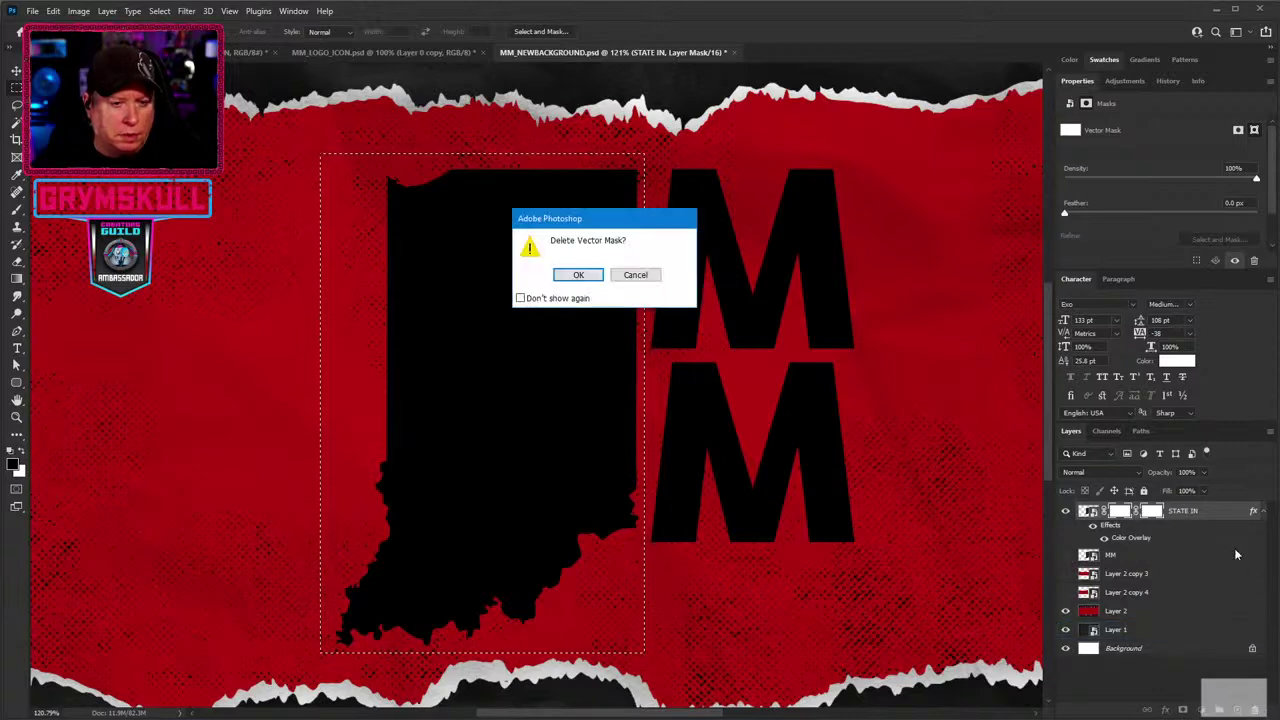
pyautogui.click(578, 275)
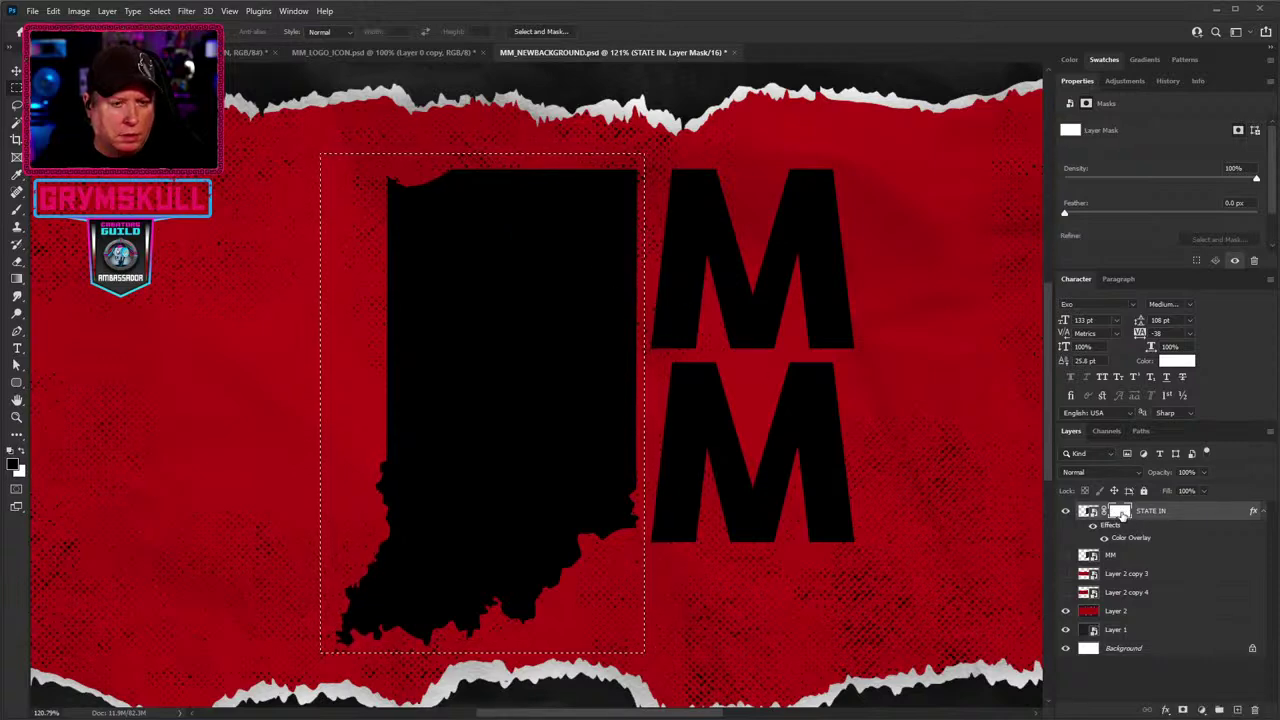
pyautogui.moveTo(1128, 515); pyautogui.dragTo(1255, 709)
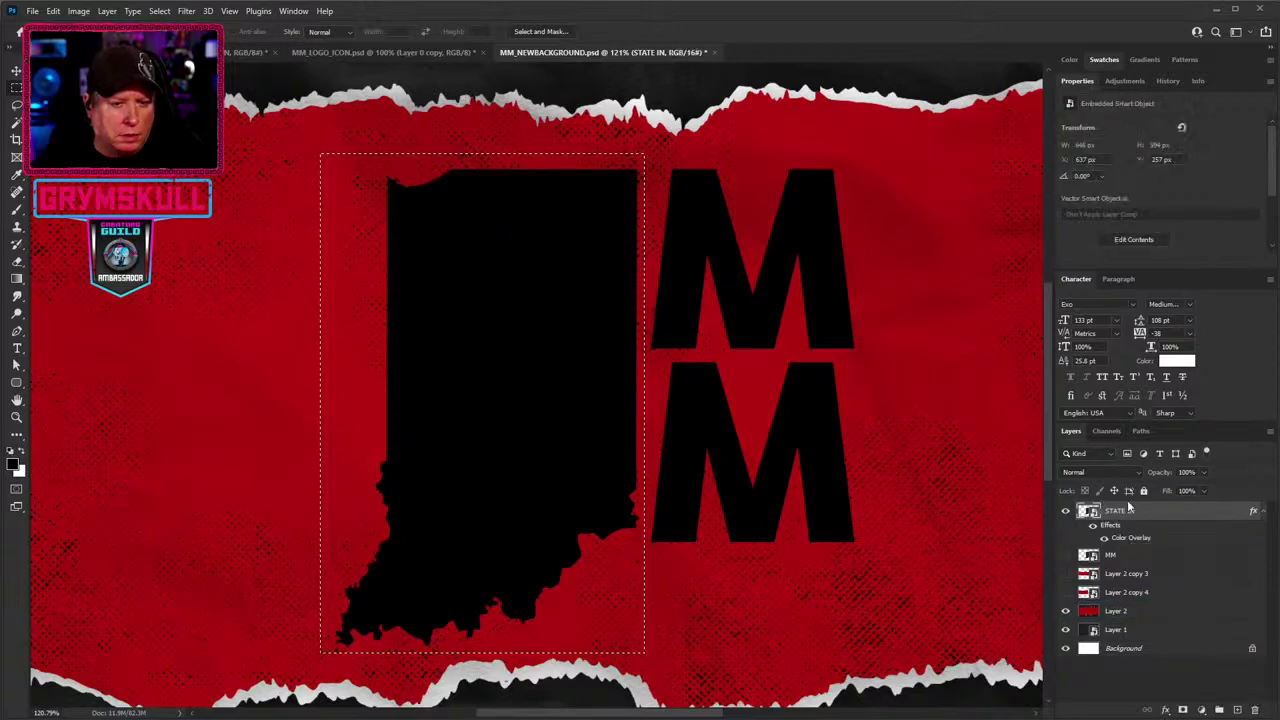
pyautogui.click(1183, 709)
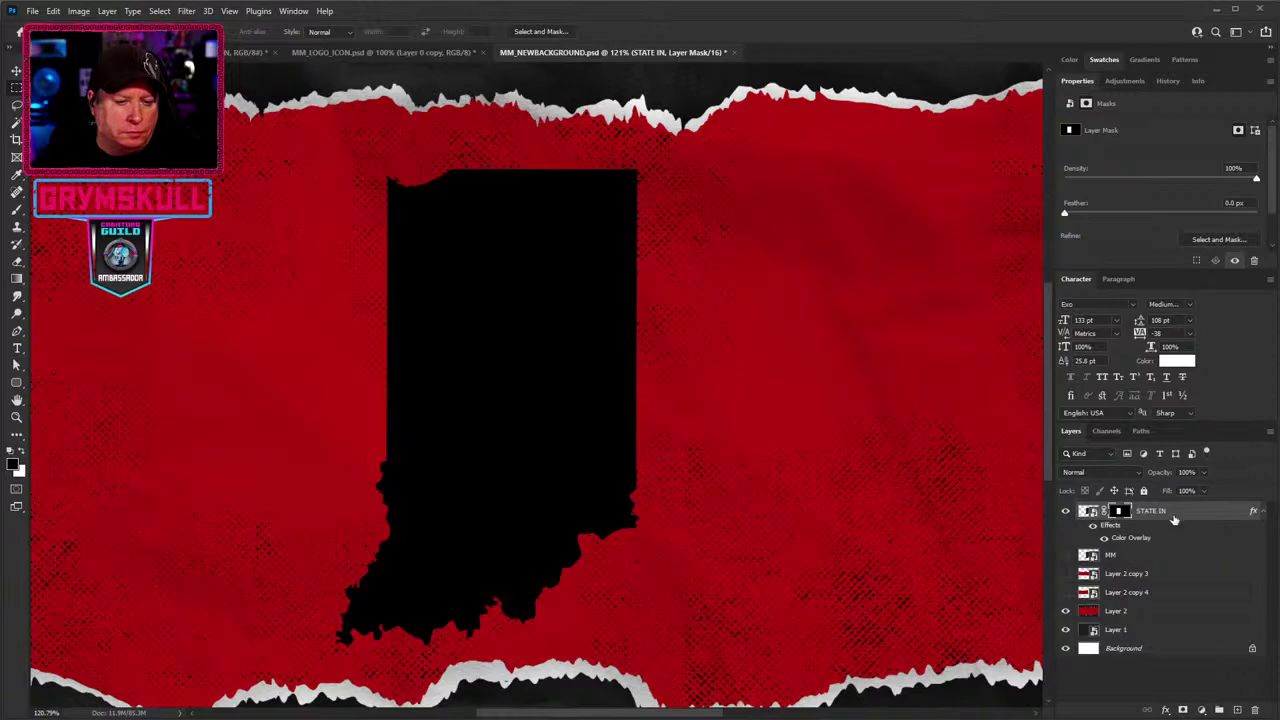
# Duplicate the masked STATE IN layer below itself and invert the copy's layer mask to reveal only the MM letters.
pyautogui.moveTo(1175, 515); pyautogui.dragTo(1173, 552)
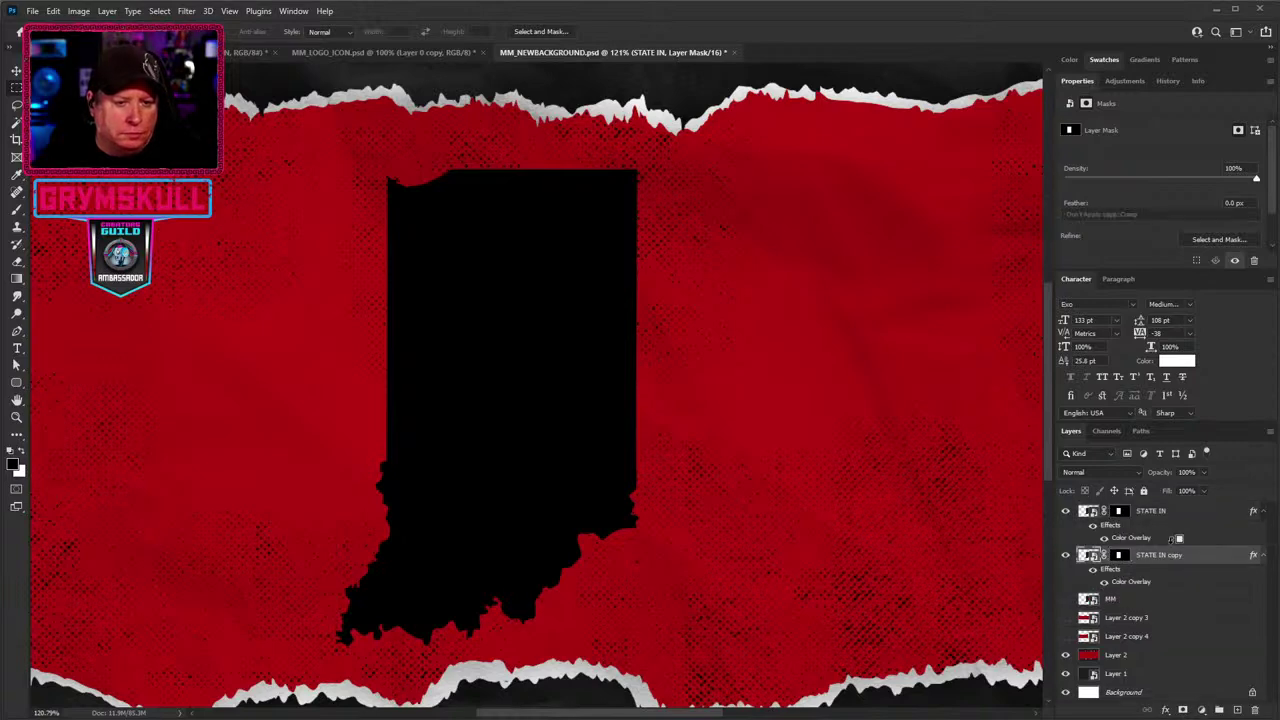
pyautogui.click(1150, 598)
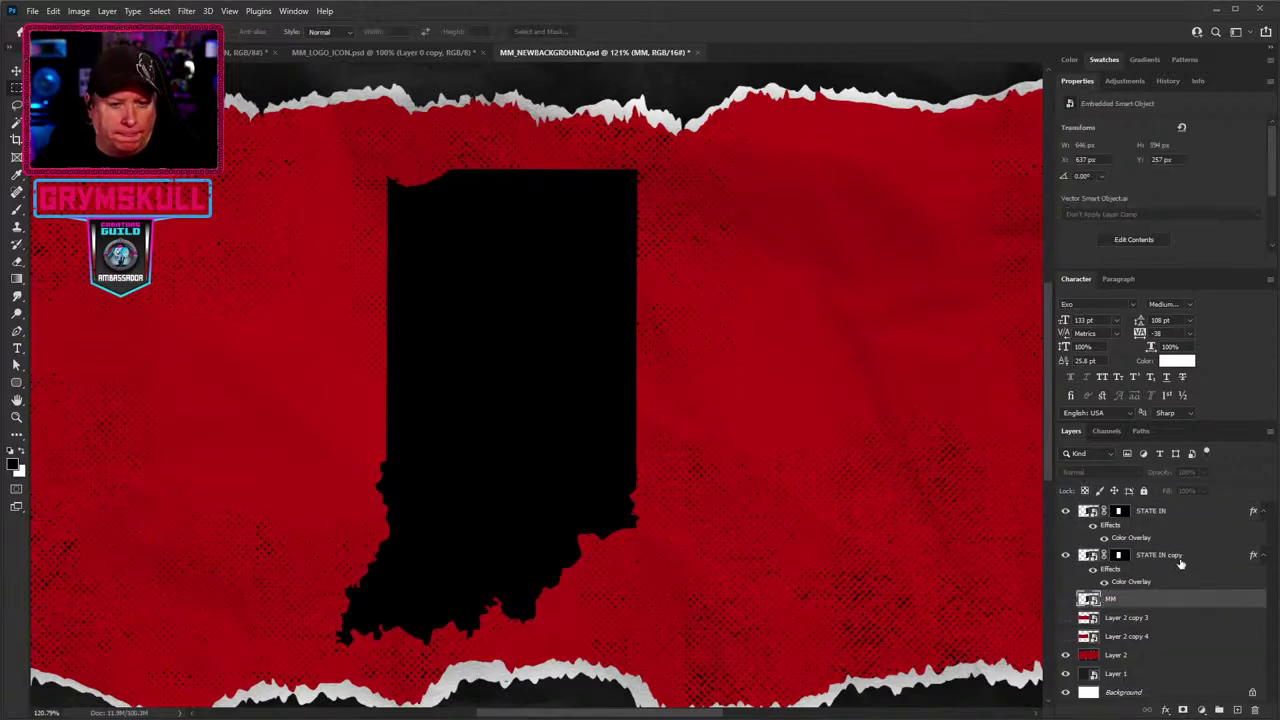
pyautogui.click(1185, 560)
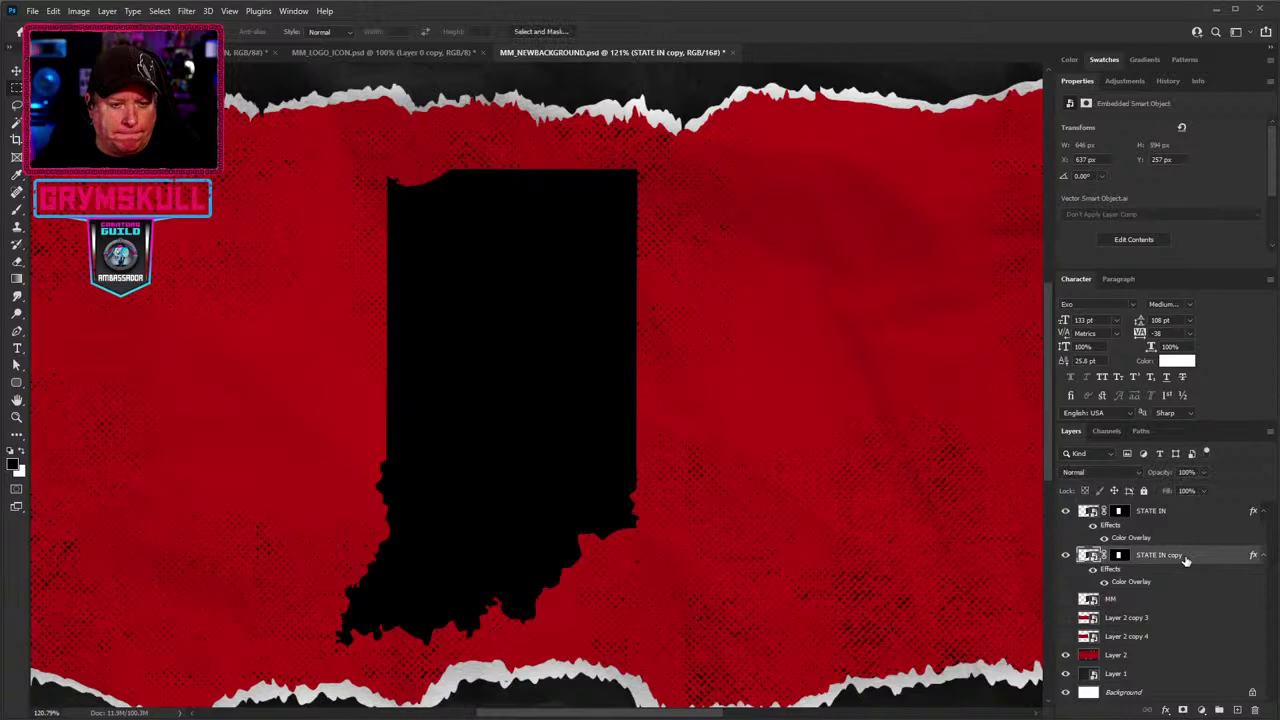
pyautogui.click(1120, 556)
pyautogui.hotkey('ctrl', 'i')
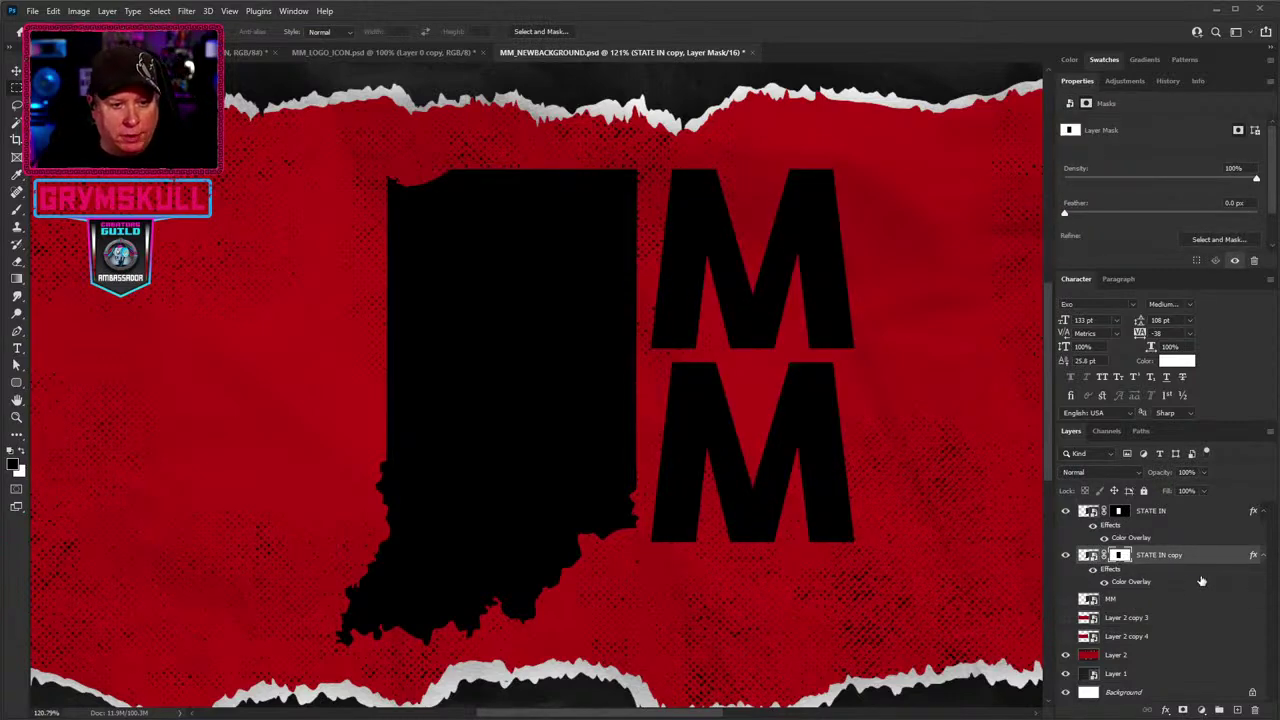
# Set the Color Overlay of the STATE IN copy layer with the MM letters to white.
pyautogui.click(1252, 558)
pyautogui.press('space')
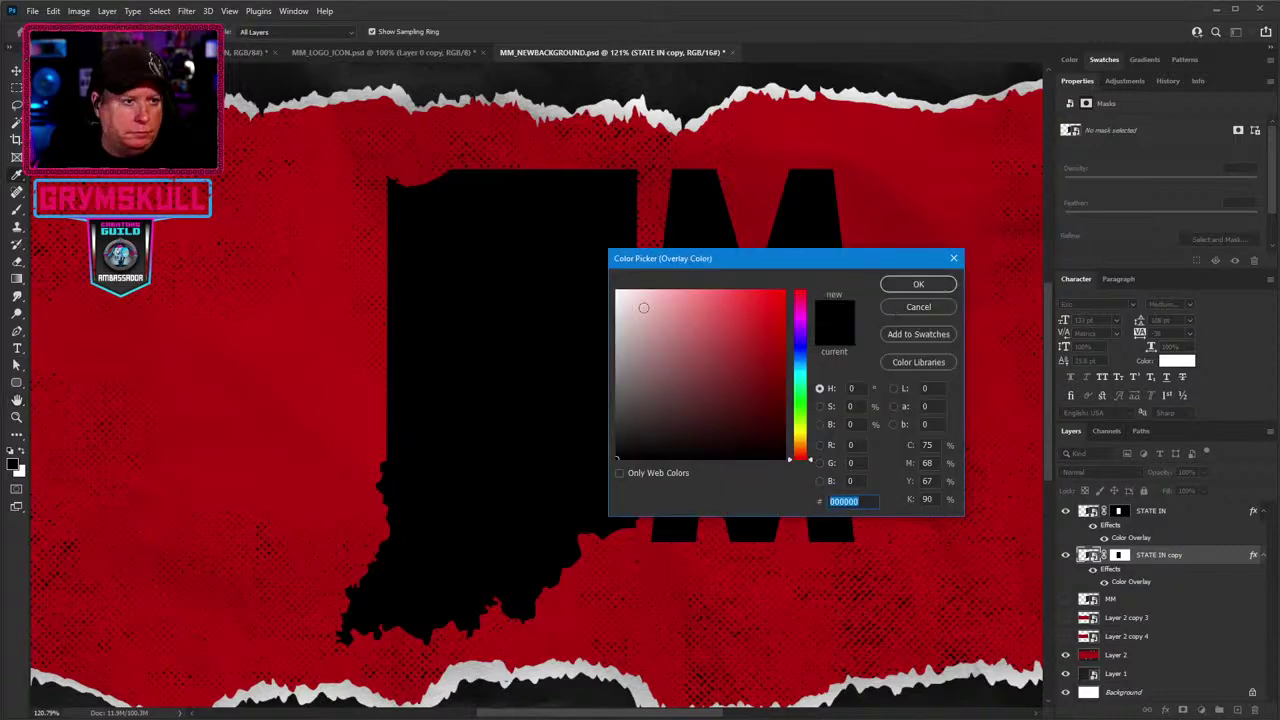
pyautogui.moveTo(643, 307); pyautogui.dragTo(531, 240)
pyautogui.click(918, 284)
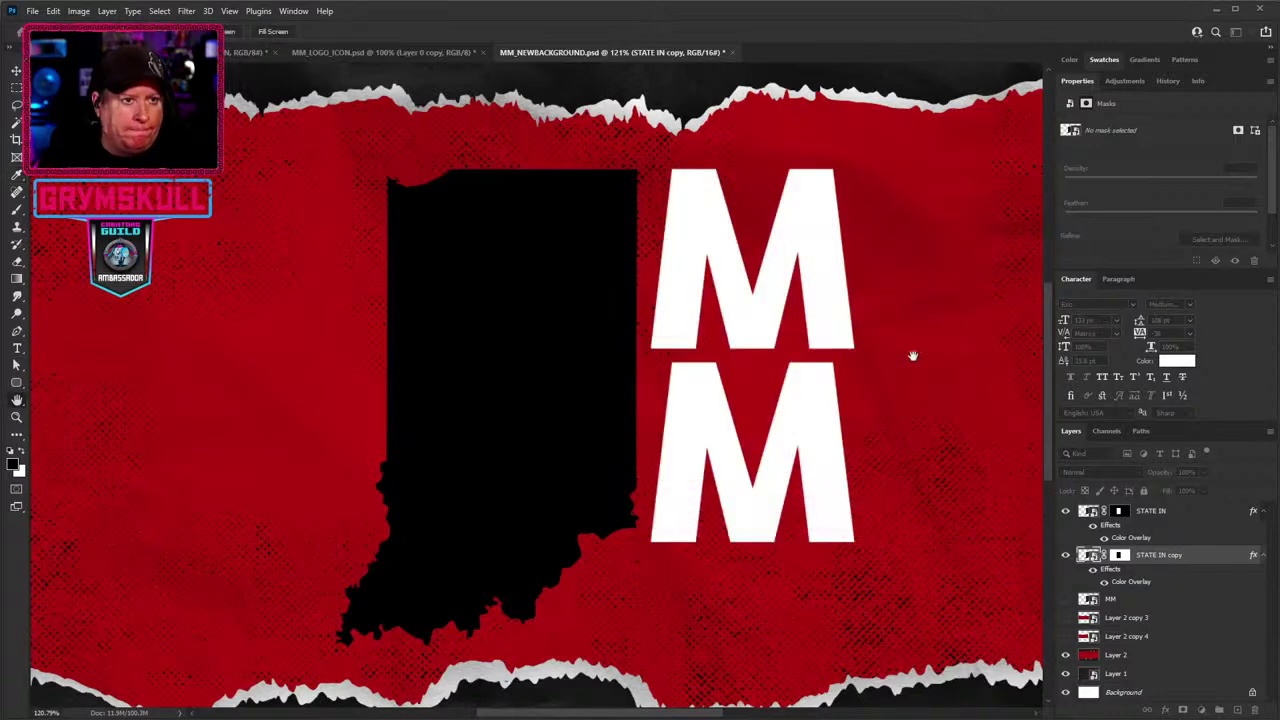
# Duplicate the red torn-paper layer twice beneath the MM letters, rotate the upper copy 90° and shift it slightly toward the letters.
pyautogui.hotkey('ctrl', '0')
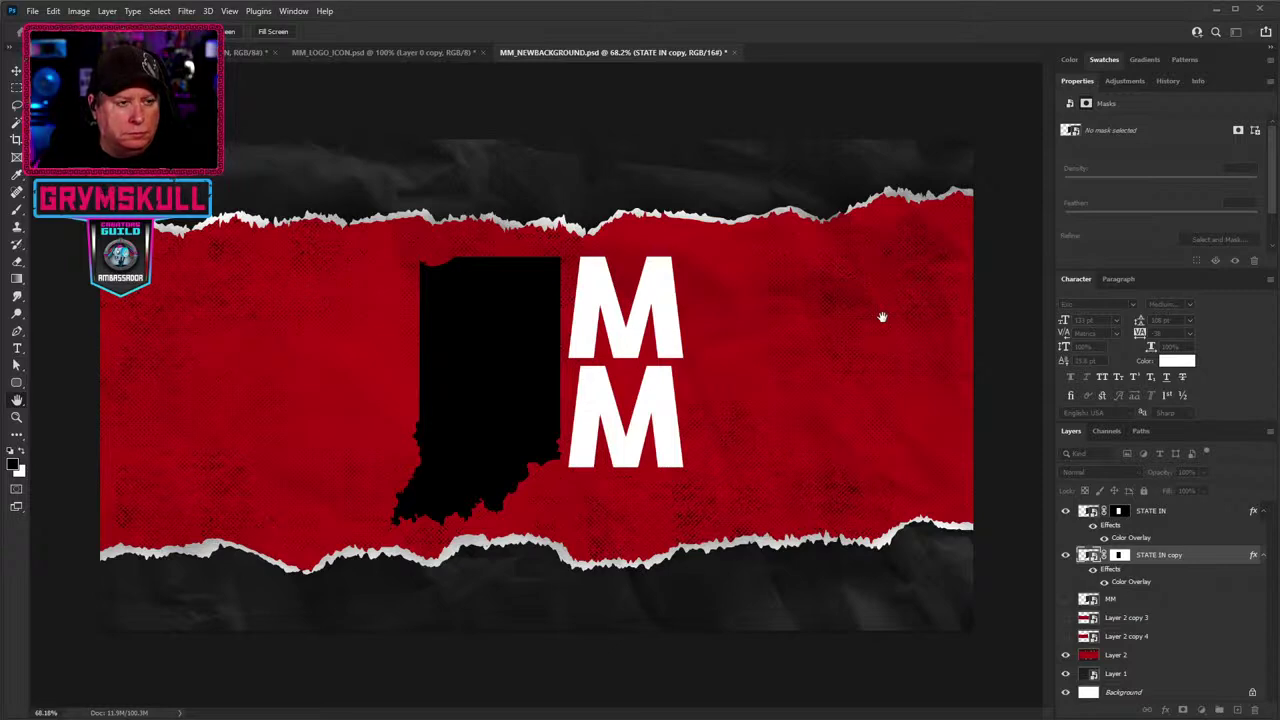
pyautogui.keyDown('alt'); pyautogui.click(640, 392); pyautogui.keyUp('alt')
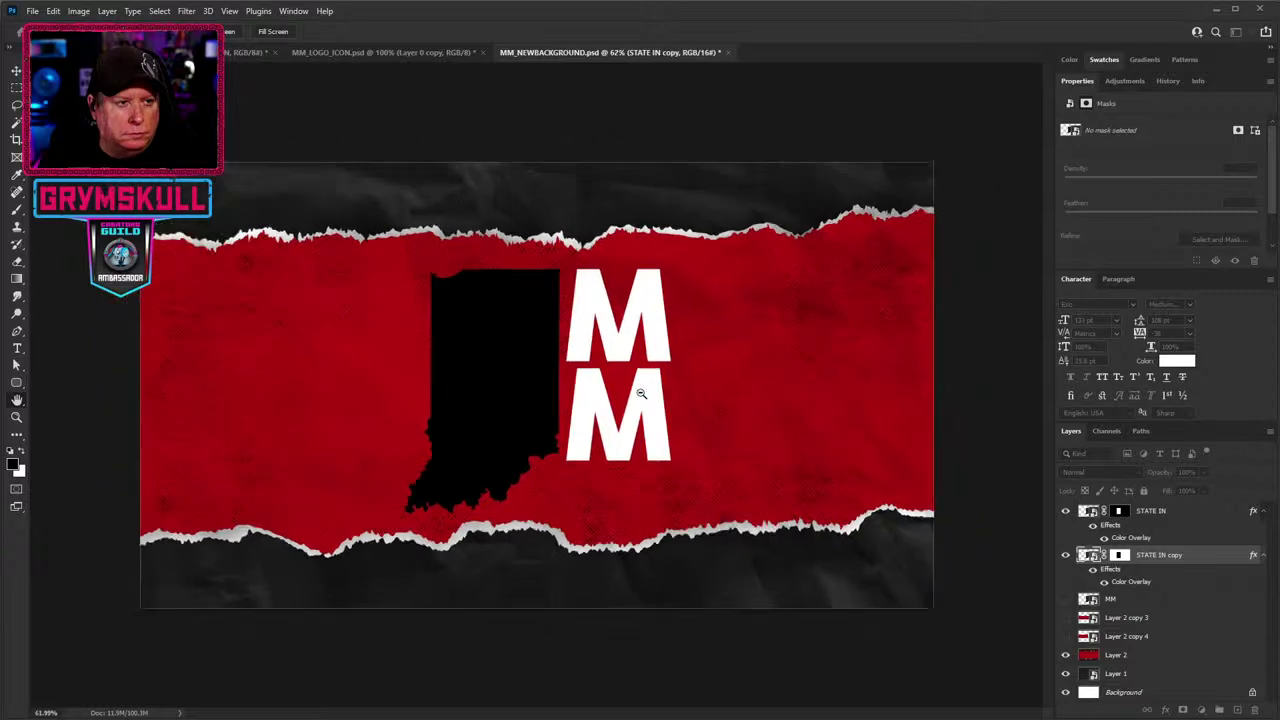
pyautogui.click(640, 392)
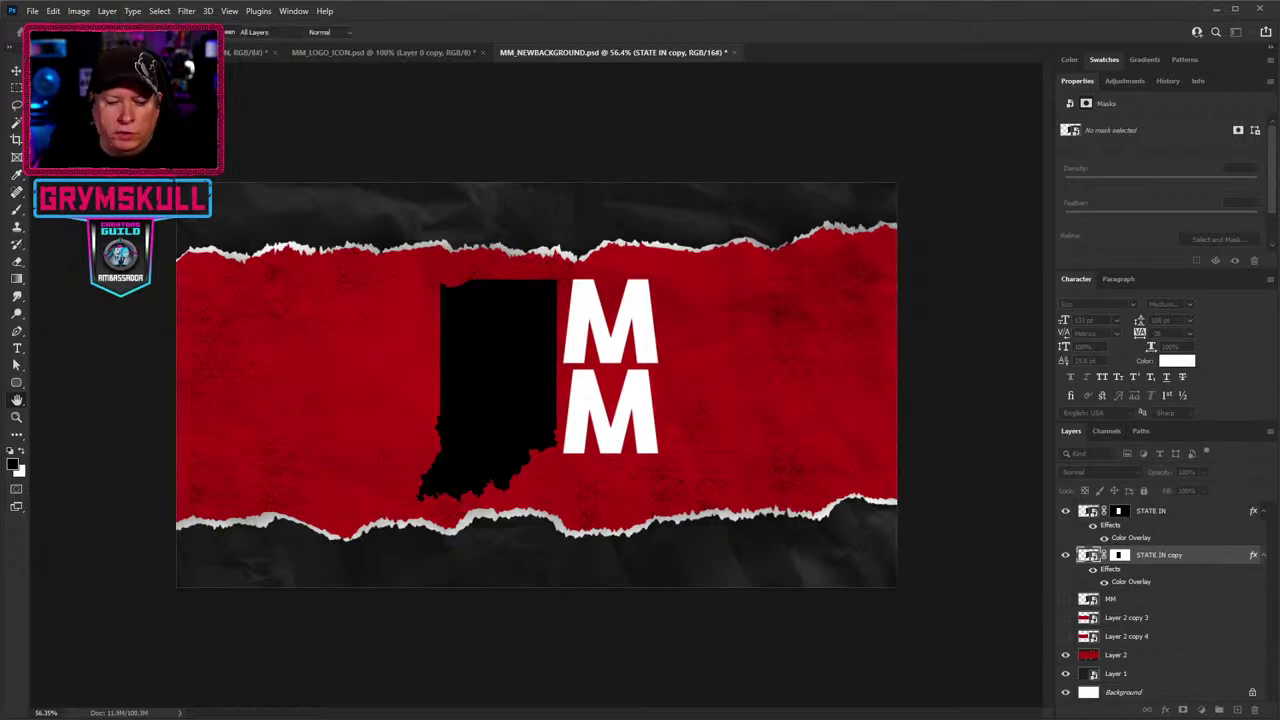
pyautogui.click(1127, 656)
pyautogui.moveTo(1127, 656); pyautogui.dragTo(1150, 592)
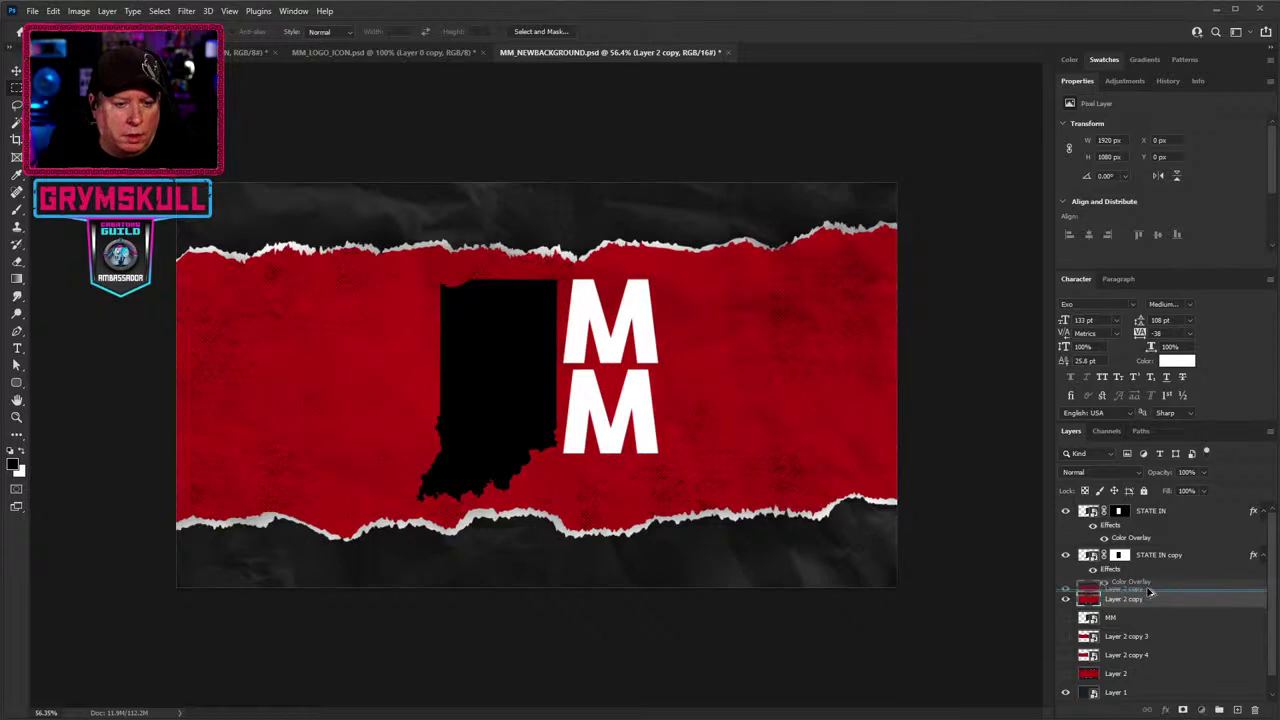
pyautogui.hotkey('ctrl', 'j')
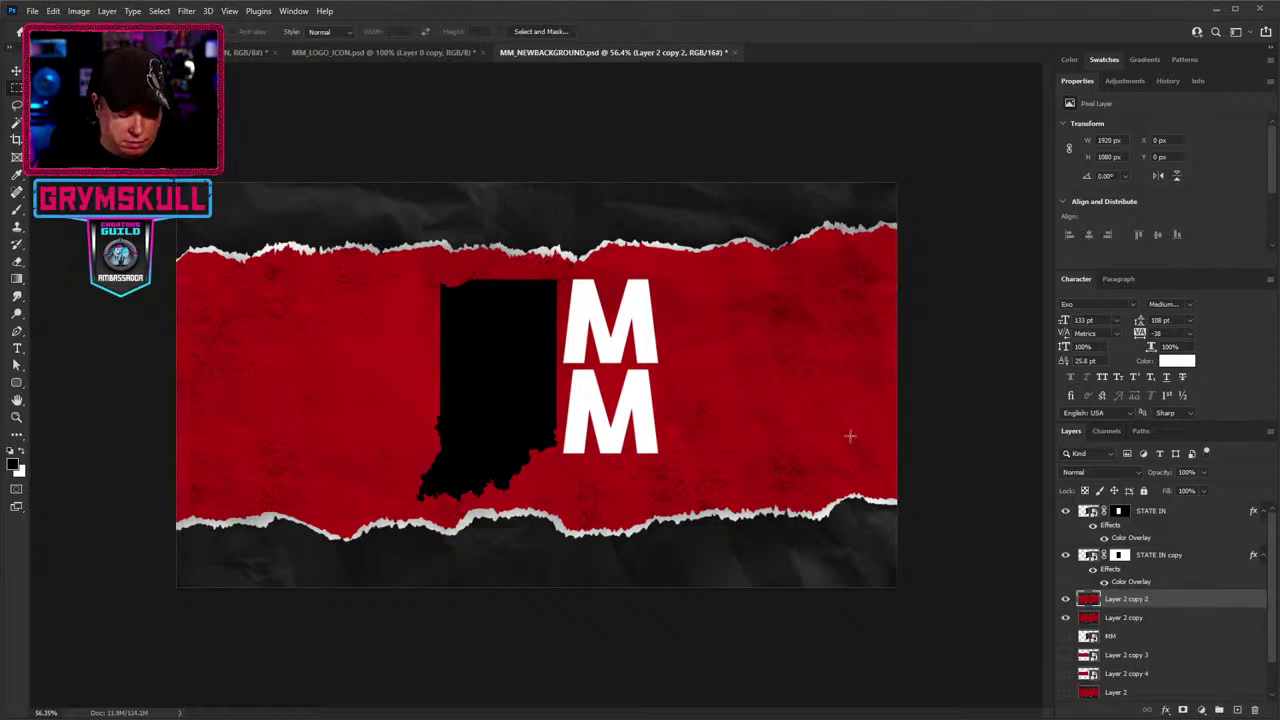
pyautogui.hotkey('ctrl', 't')
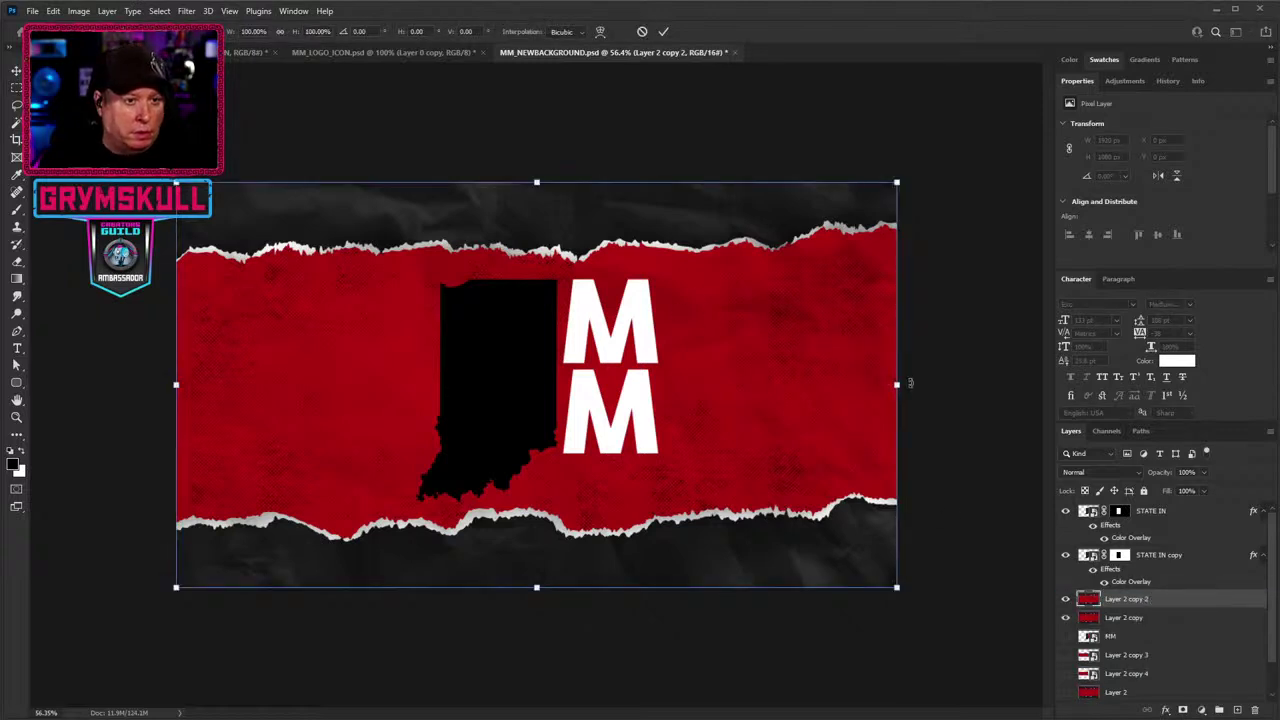
pyautogui.moveTo(910, 383); pyautogui.dragTo(591, 646)
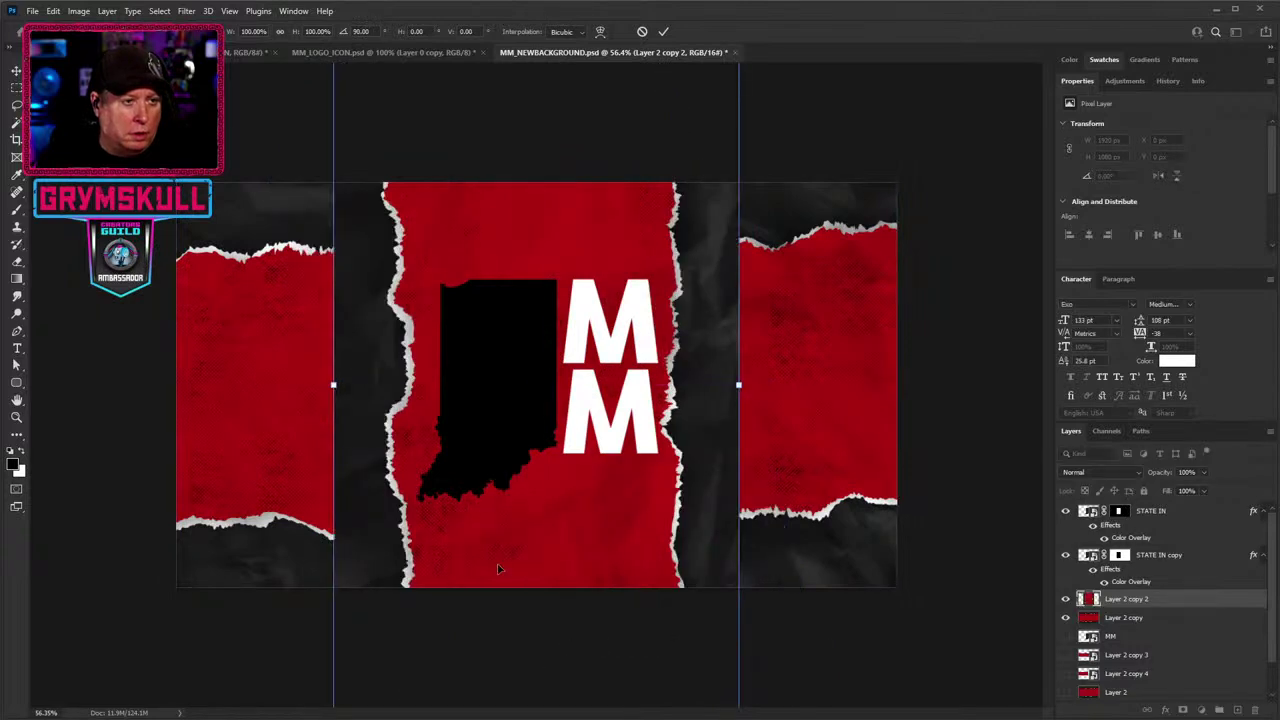
pyautogui.moveTo(499, 569); pyautogui.dragTo(524, 570)
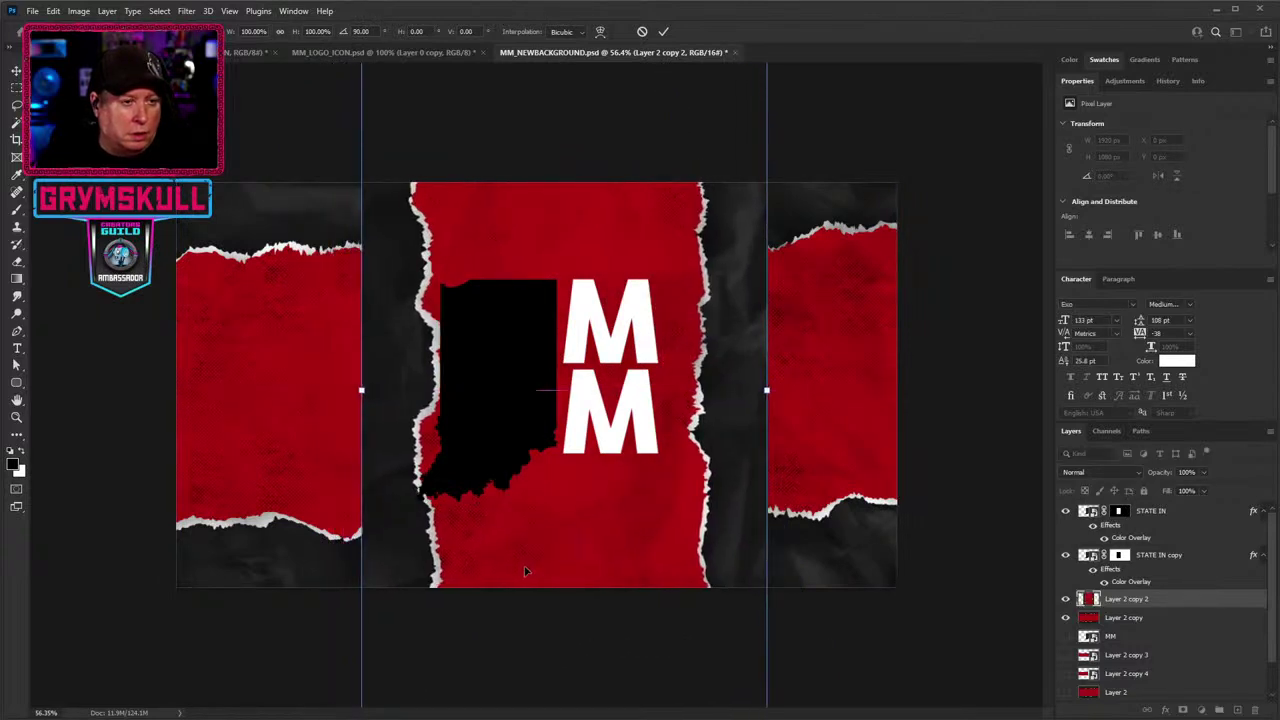
pyautogui.scroll(-2, 1128, 625)
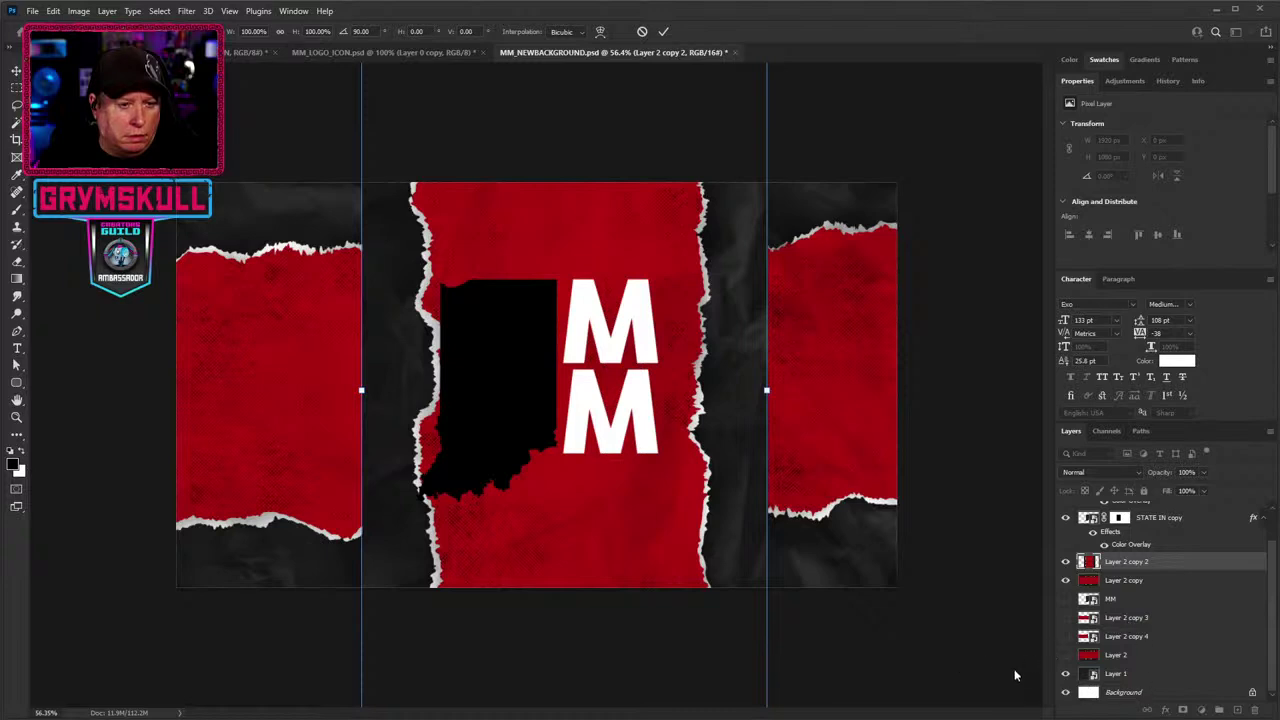
# Delete the Layer 2 copy and Layer 2 copy 2 layers and select the original Layer 2.
pyautogui.click(1153, 657)
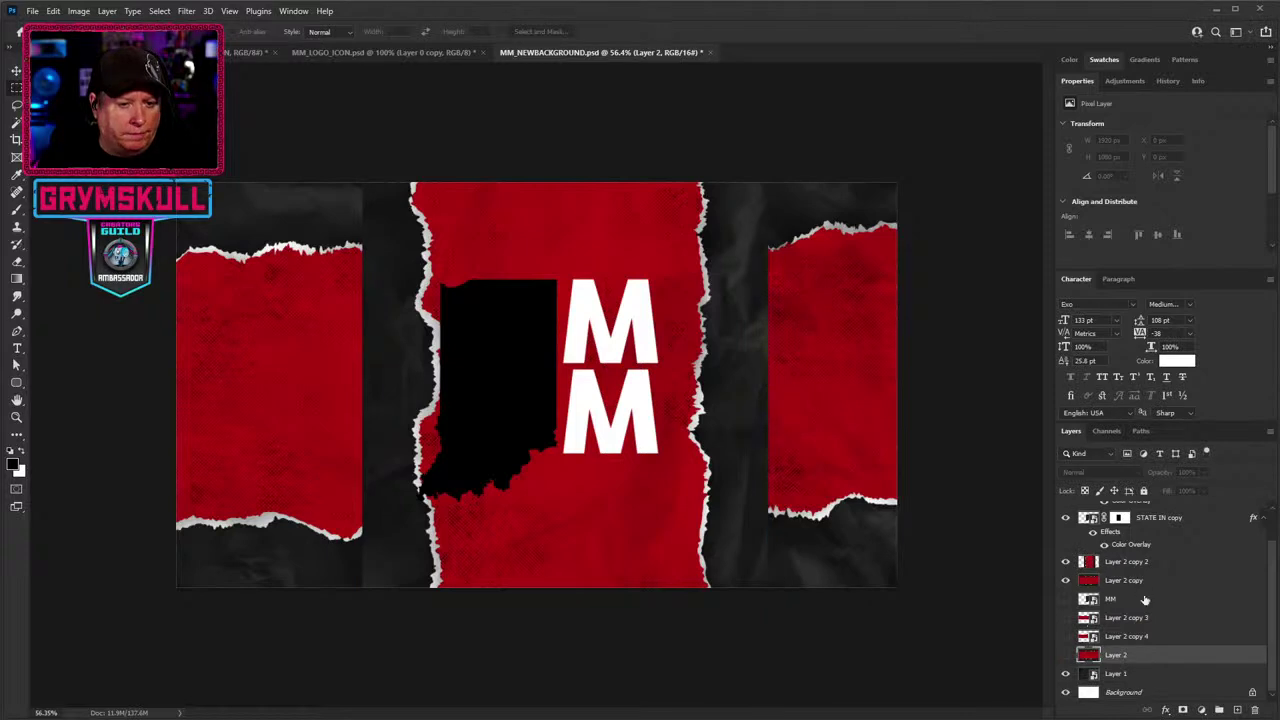
pyautogui.click(1127, 566)
pyautogui.keyDown('shift'); pyautogui.click(1183, 584); pyautogui.keyUp('shift')
pyautogui.moveTo(1183, 584); pyautogui.dragTo(1255, 711)
pyautogui.click(1095, 656)
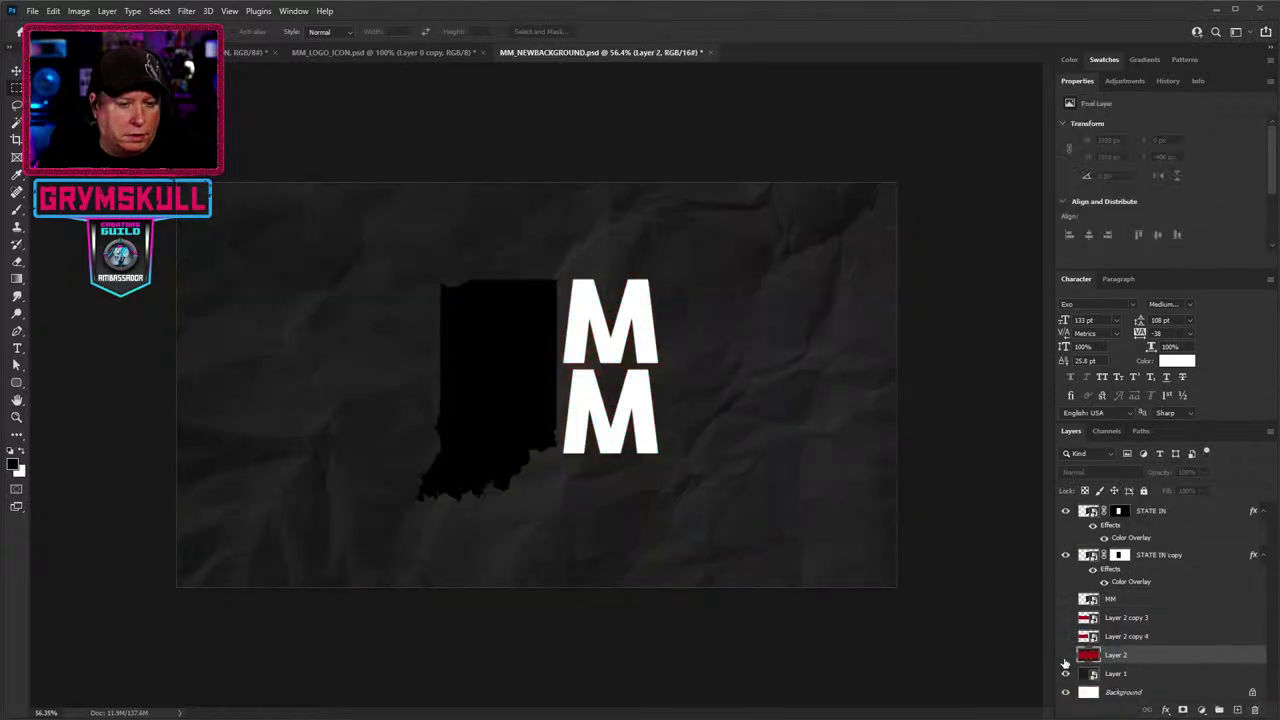
# Show Layer 2 copy 4, scale it up to about 95% and position the torn red strip behind the state and MM letters.
pyautogui.click(1065, 655)
pyautogui.click(1065, 655)
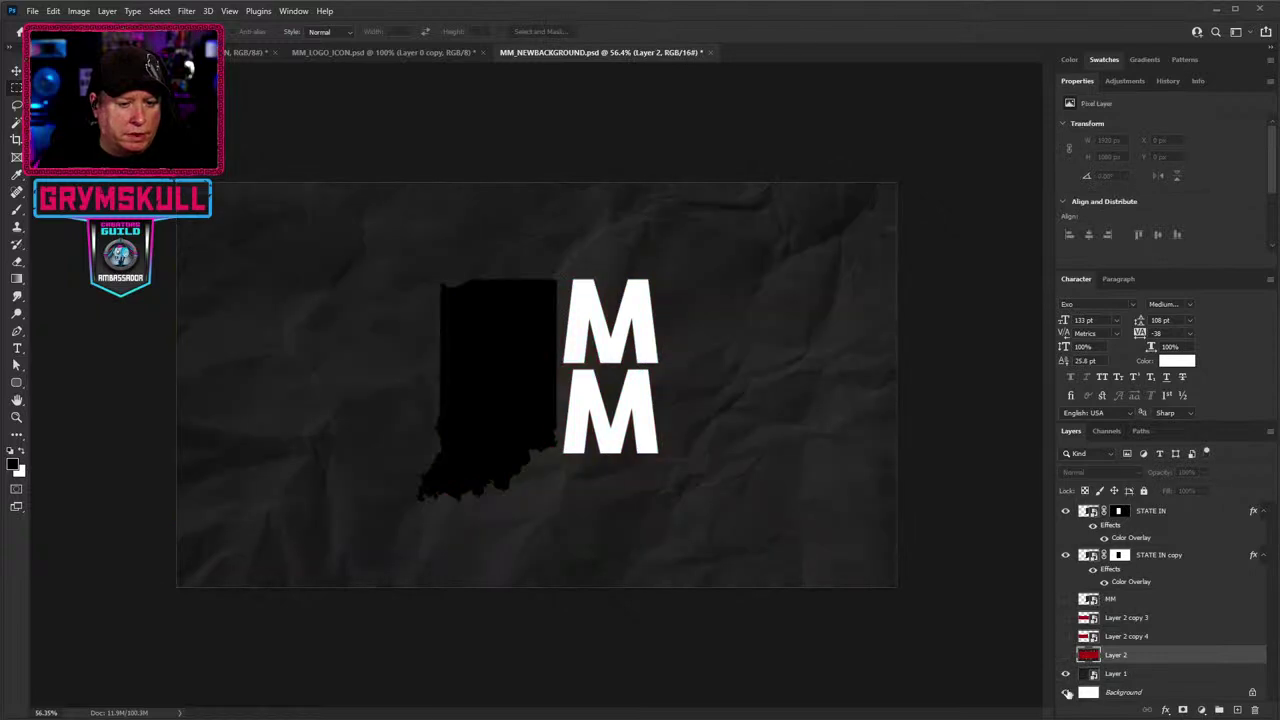
pyautogui.click(1128, 638)
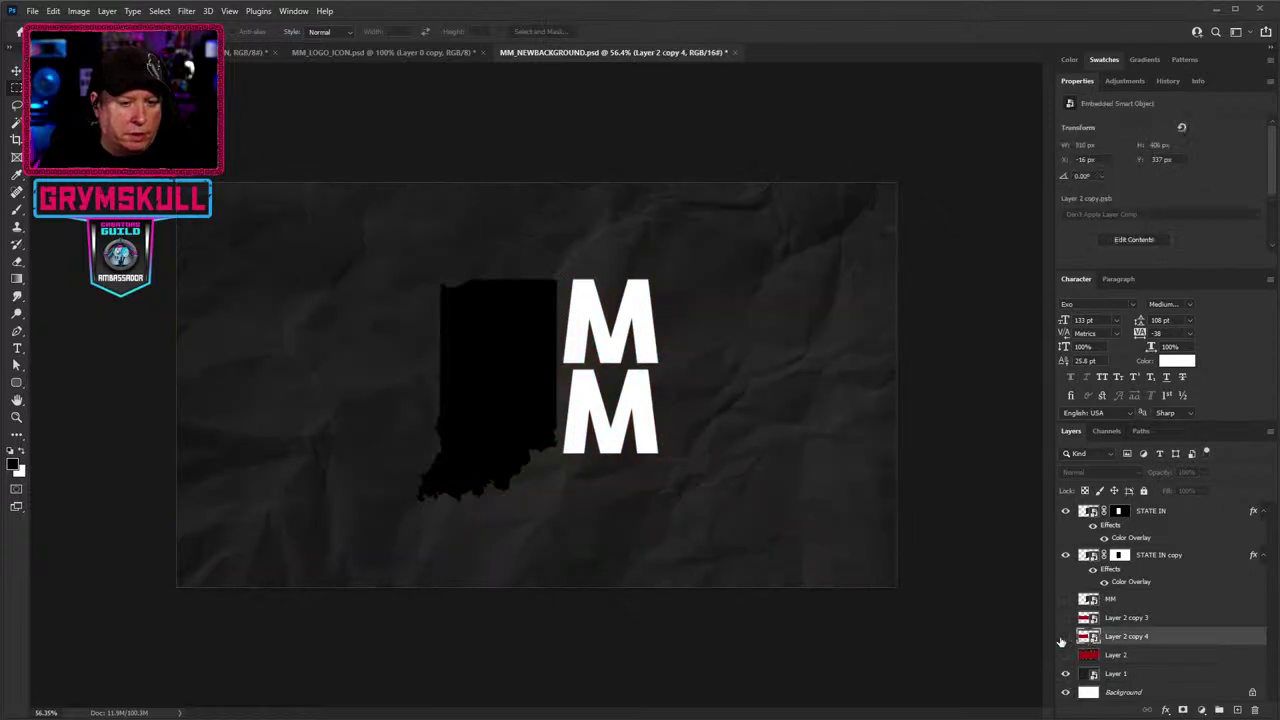
pyautogui.click(1065, 637)
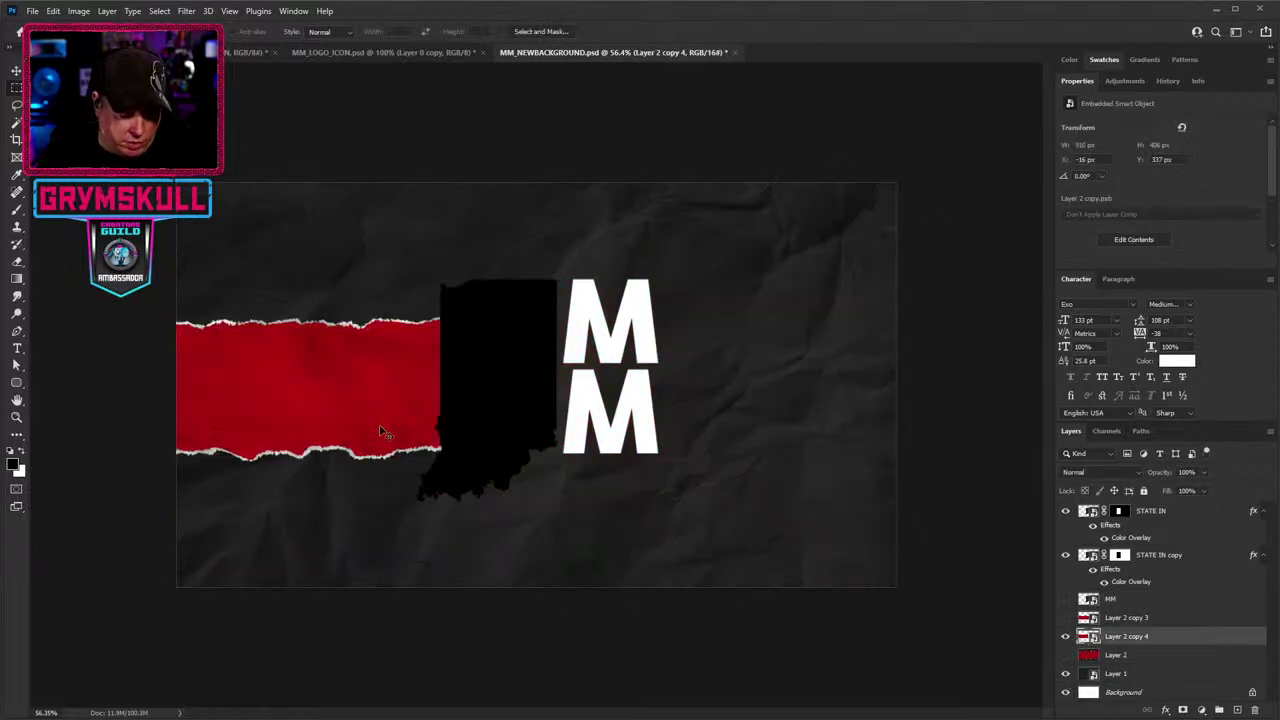
pyautogui.hotkey('ctrl', 't')
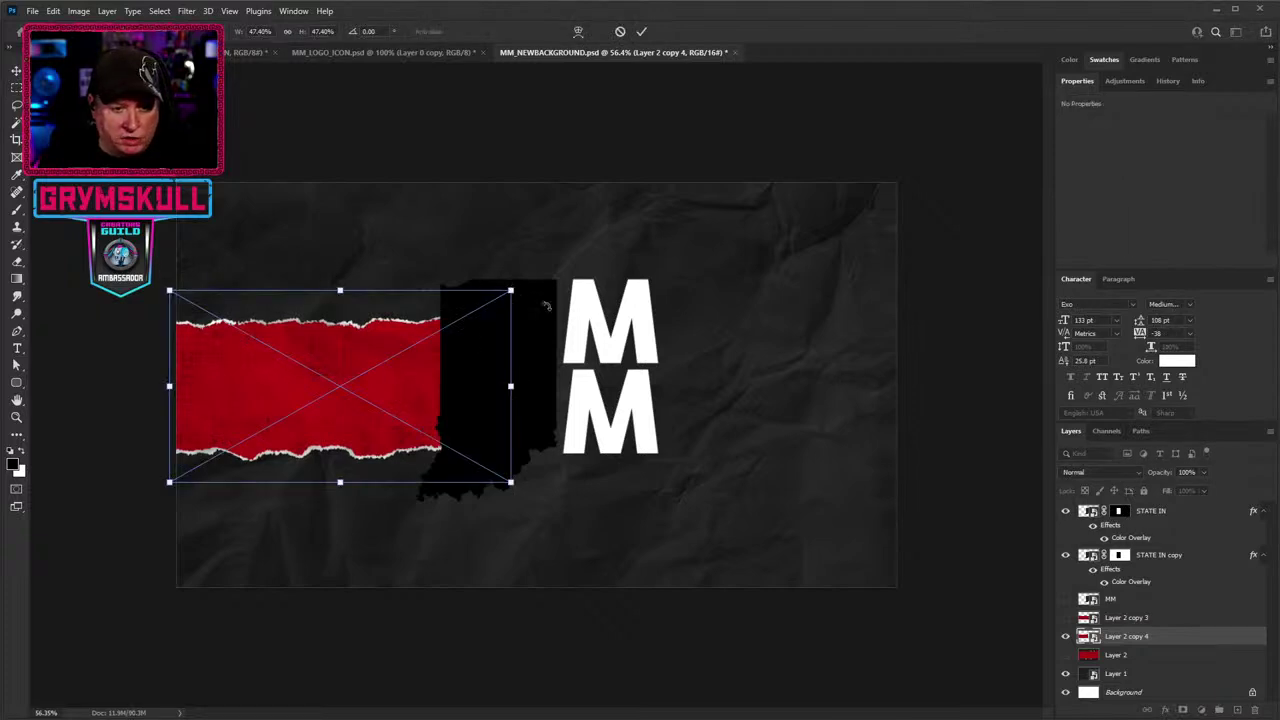
pyautogui.moveTo(510, 290); pyautogui.dragTo(795, 291)
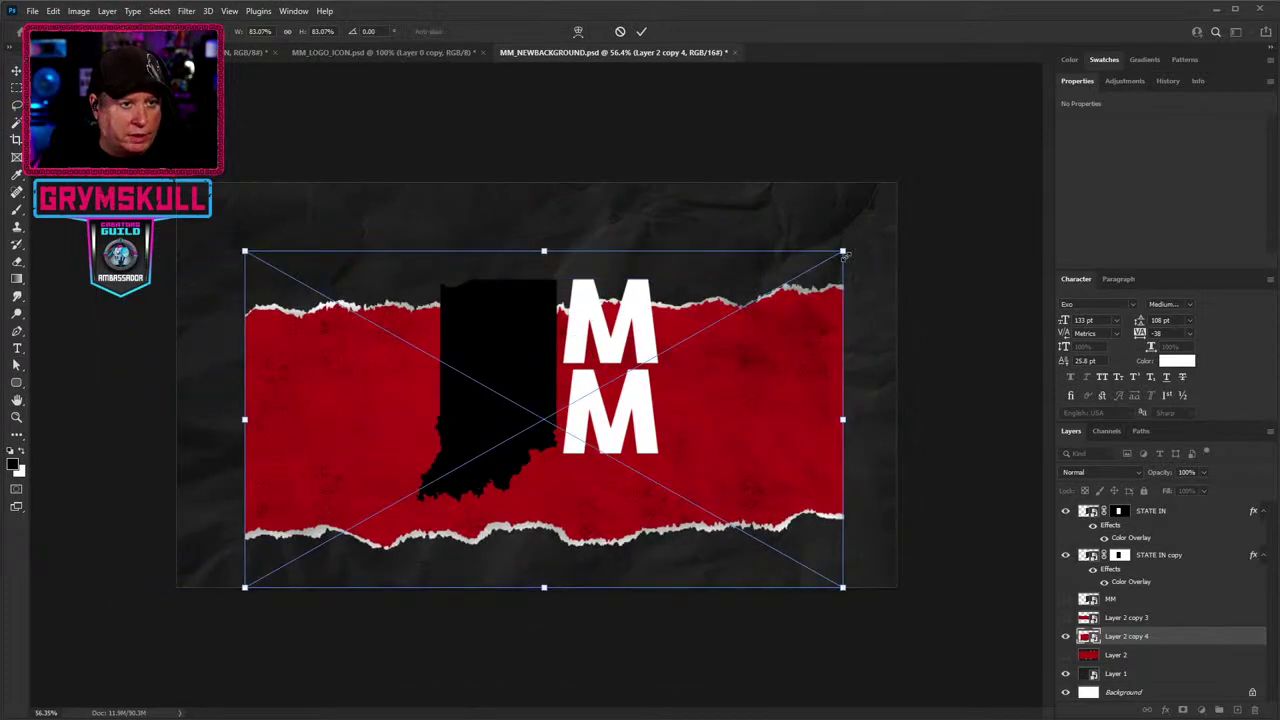
pyautogui.moveTo(845, 256); pyautogui.dragTo(886, 223)
pyautogui.moveTo(809, 322); pyautogui.dragTo(826, 290)
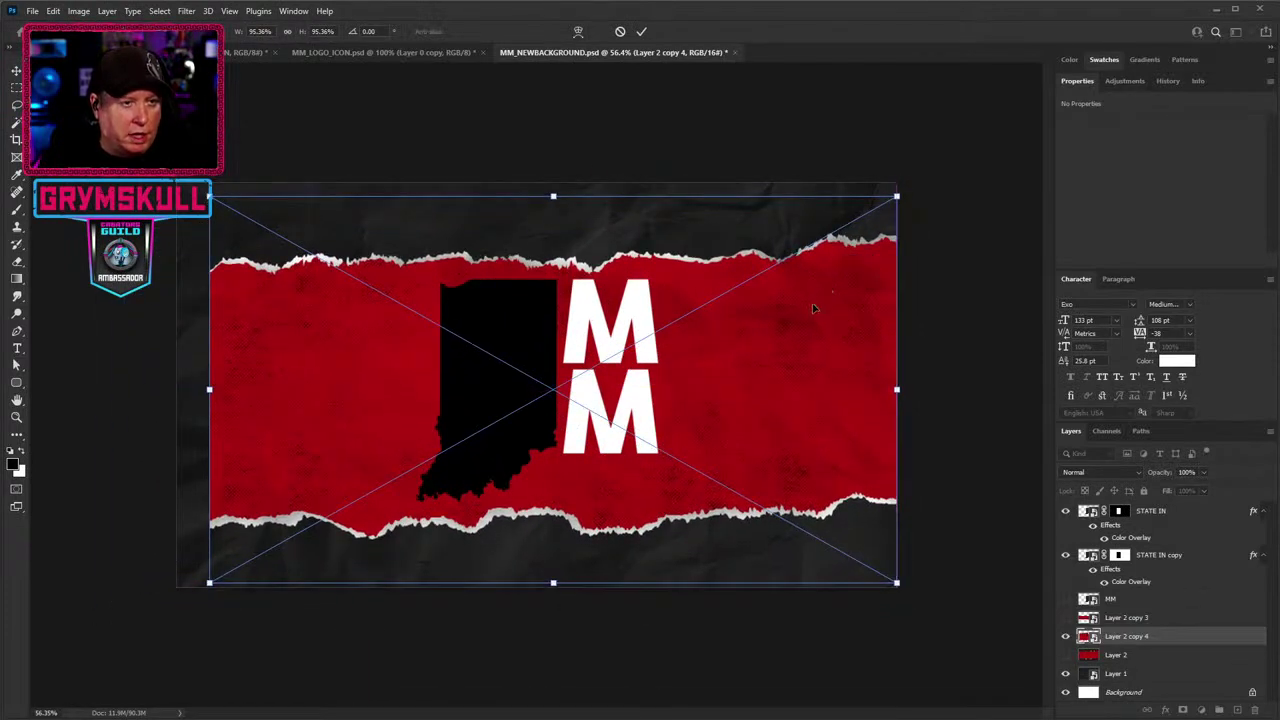
pyautogui.press('Return')
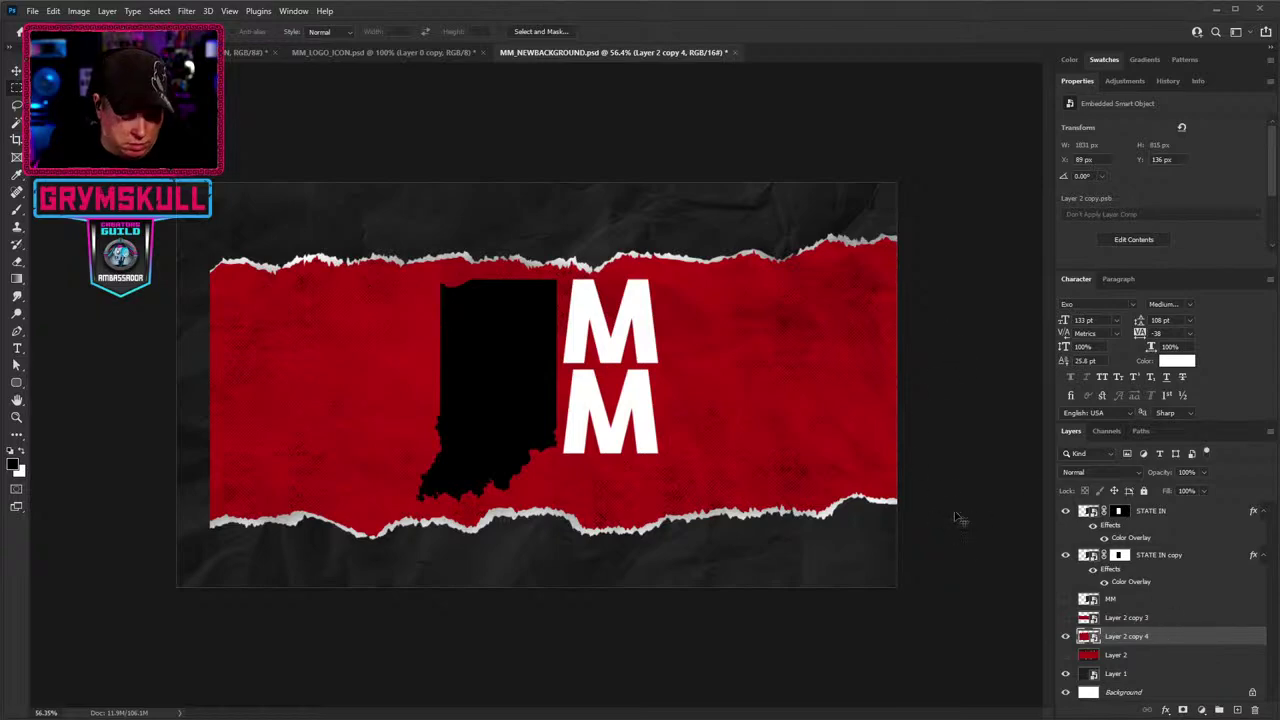
pyautogui.hotkey('ctrl', 't')
pyautogui.moveTo(586, 162); pyautogui.dragTo(757, 383)
pyautogui.press('Escape')
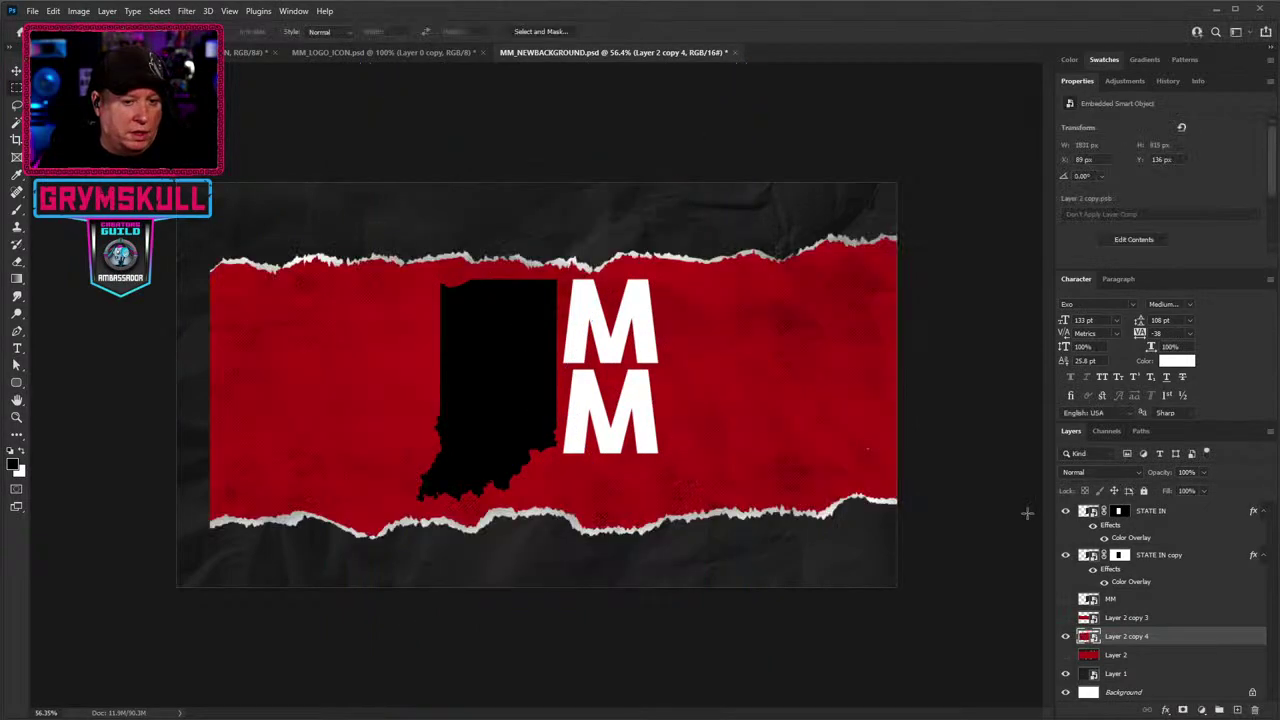
pyautogui.keyDown('alt'); pyautogui.click(1181, 644); pyautogui.keyUp('alt')
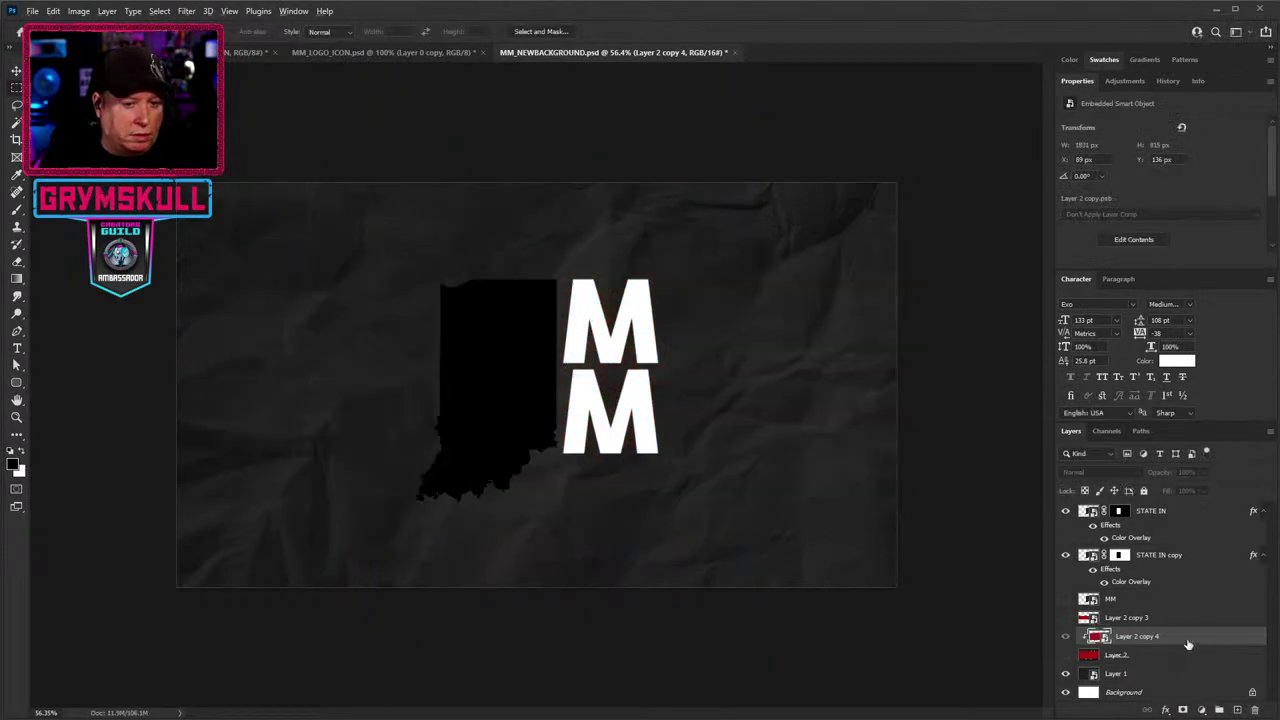
pyautogui.hotkey('ctrl', '+')
pyautogui.hotkey('ctrl', '+')
pyautogui.keyDown('alt'); pyautogui.click(1189, 644); pyautogui.keyUp('alt')
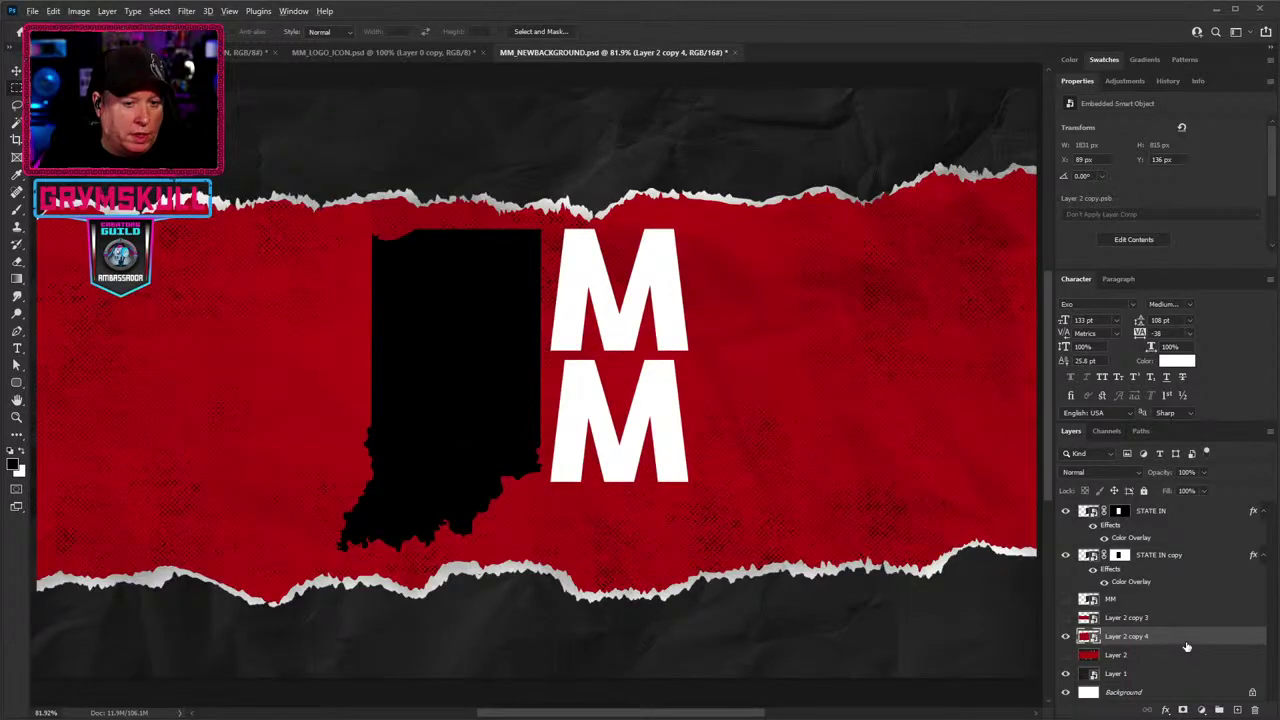
# Duplicate the enlarged red strip, rotate the copy 90° and nudge it slightly left behind the logo.
pyautogui.hotkey('ctrl', 'j')
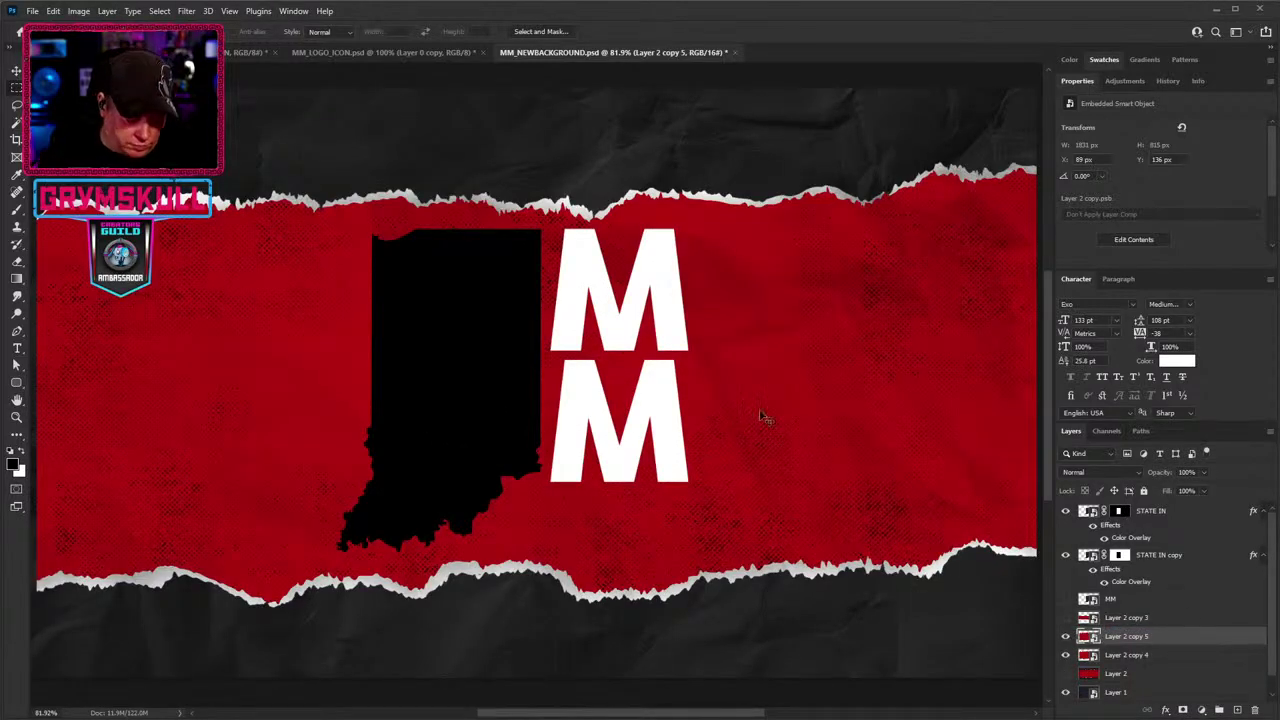
pyautogui.hotkey('ctrl', 't')
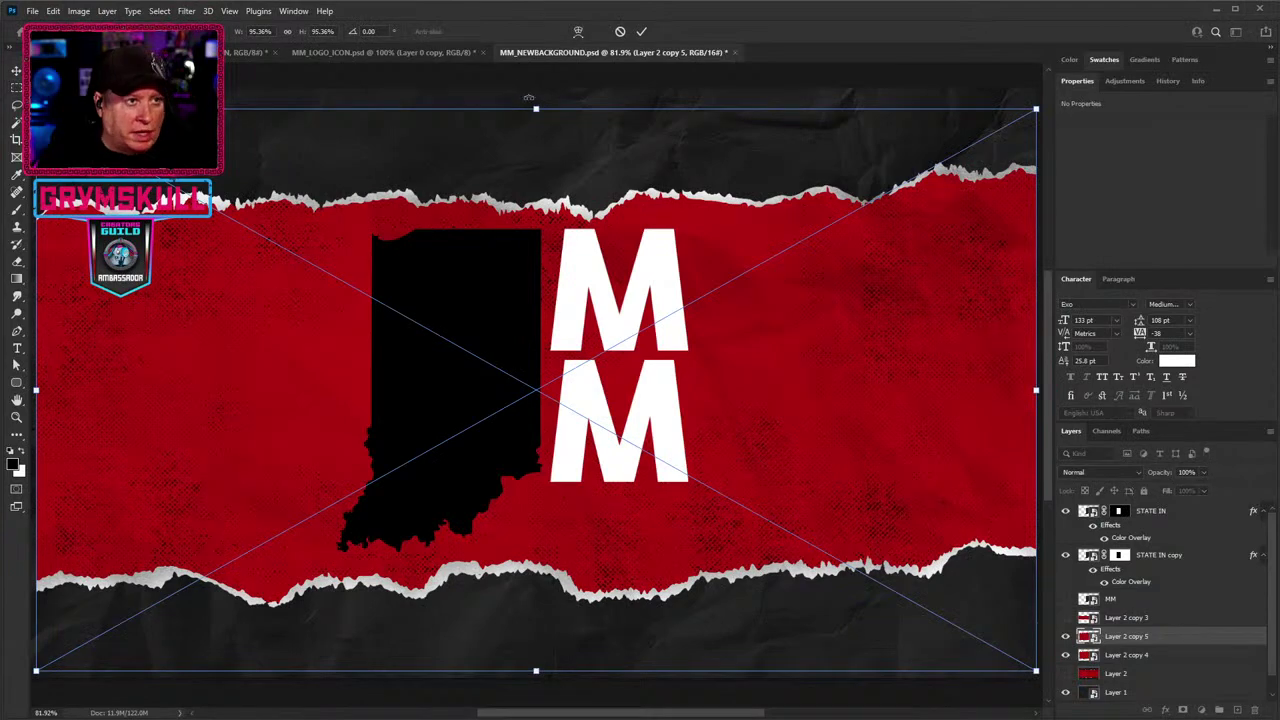
pyautogui.moveTo(517, 88); pyautogui.dragTo(703, 413)
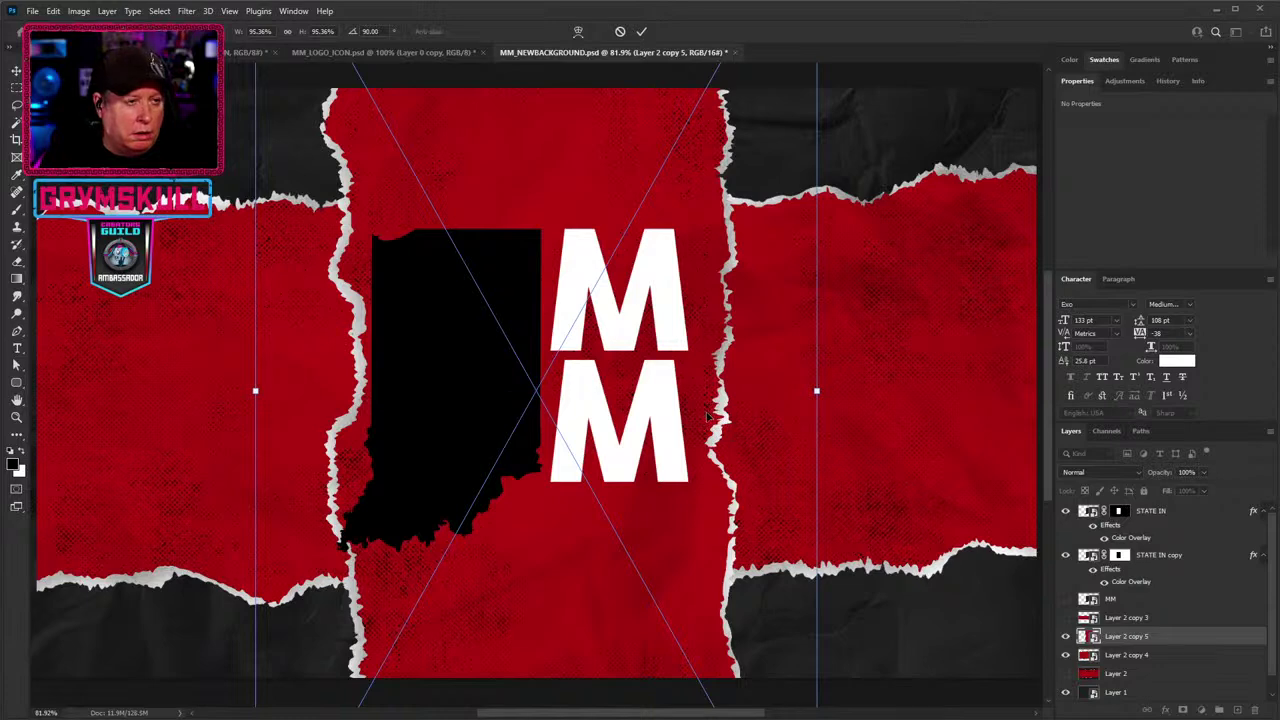
pyautogui.moveTo(707, 416); pyautogui.dragTo(703, 415)
pyautogui.press('Return')
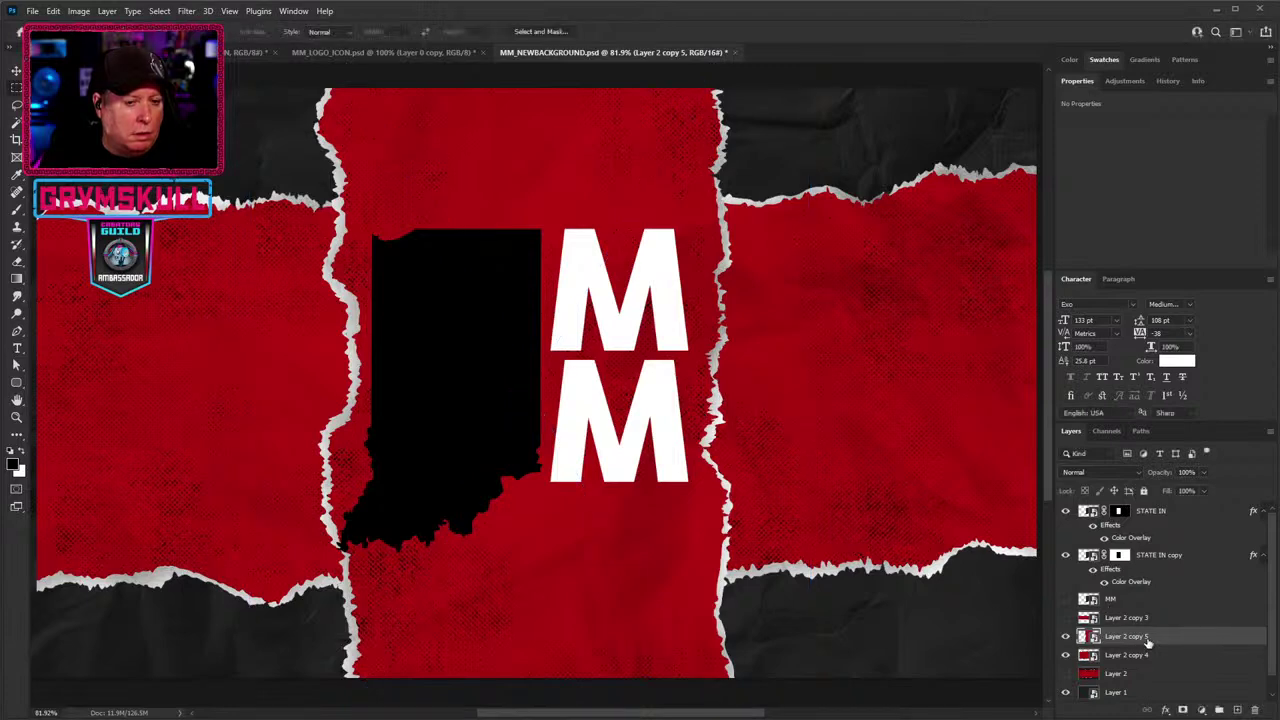
# Duplicate the vertical red strip and offset the new copy about 43 px to the left.
pyautogui.hotkey('ctrl', '0')
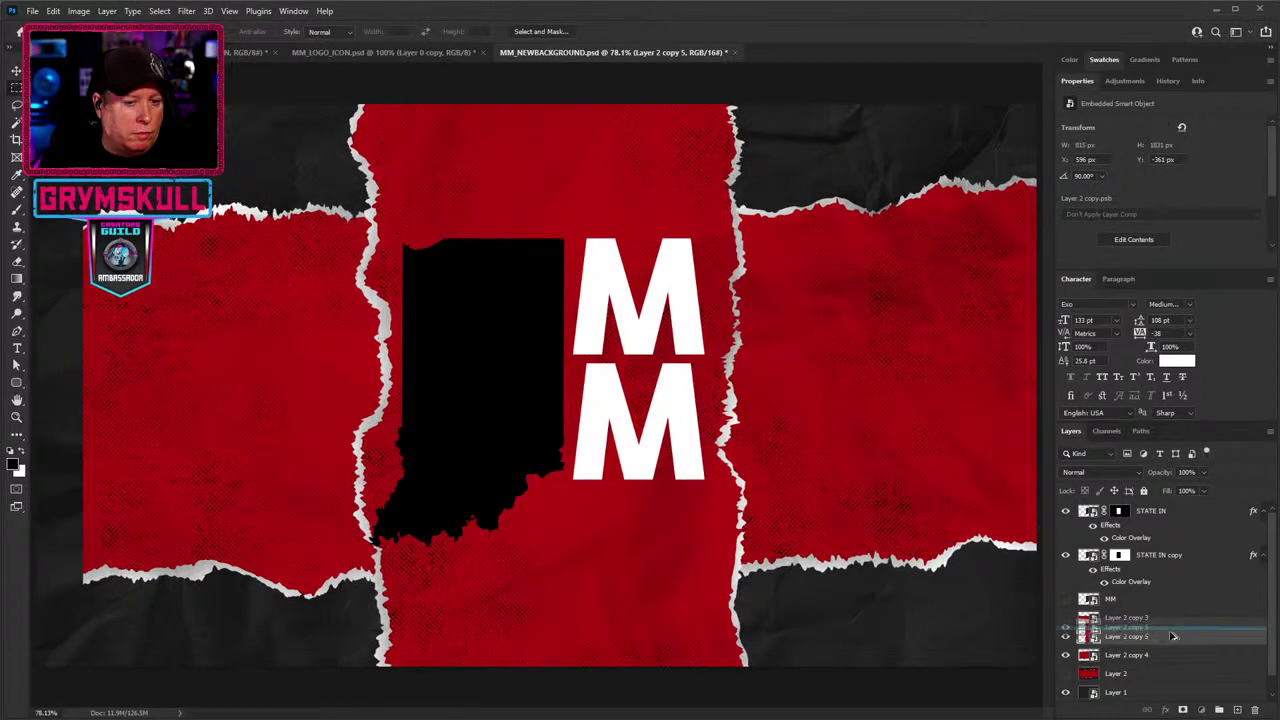
pyautogui.hotkey('ctrl', 'j')
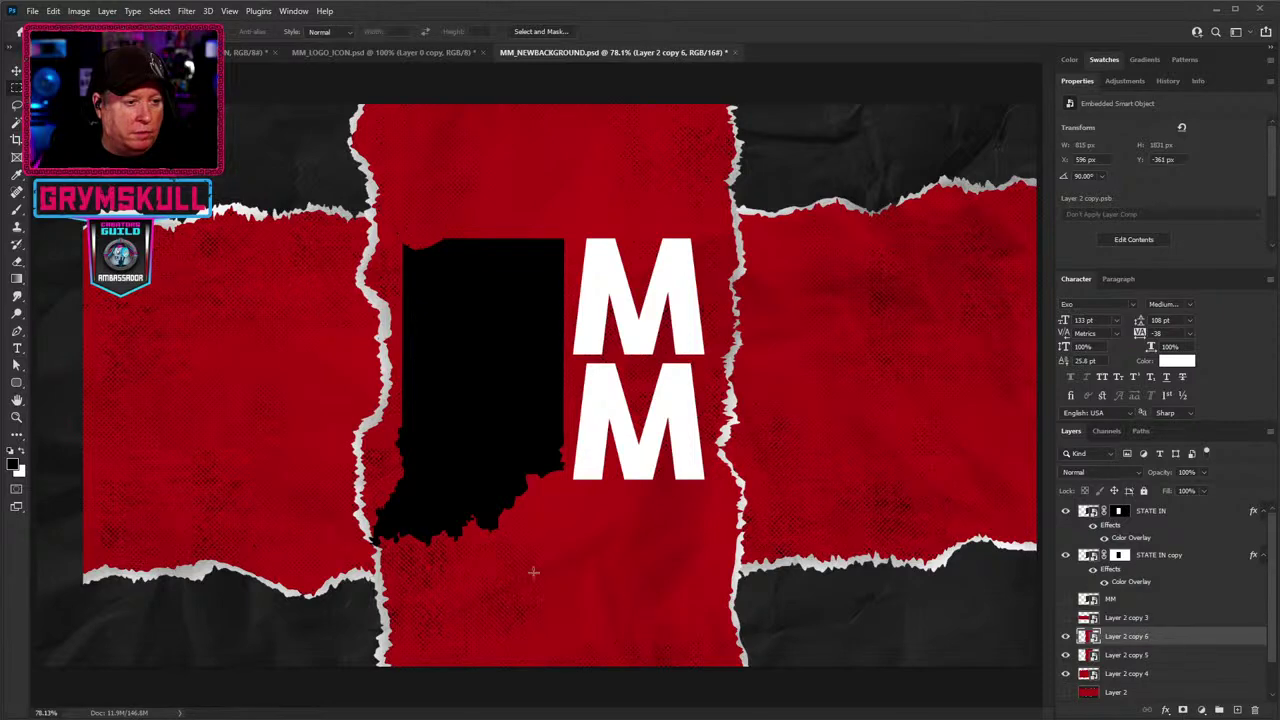
pyautogui.click(16, 72)
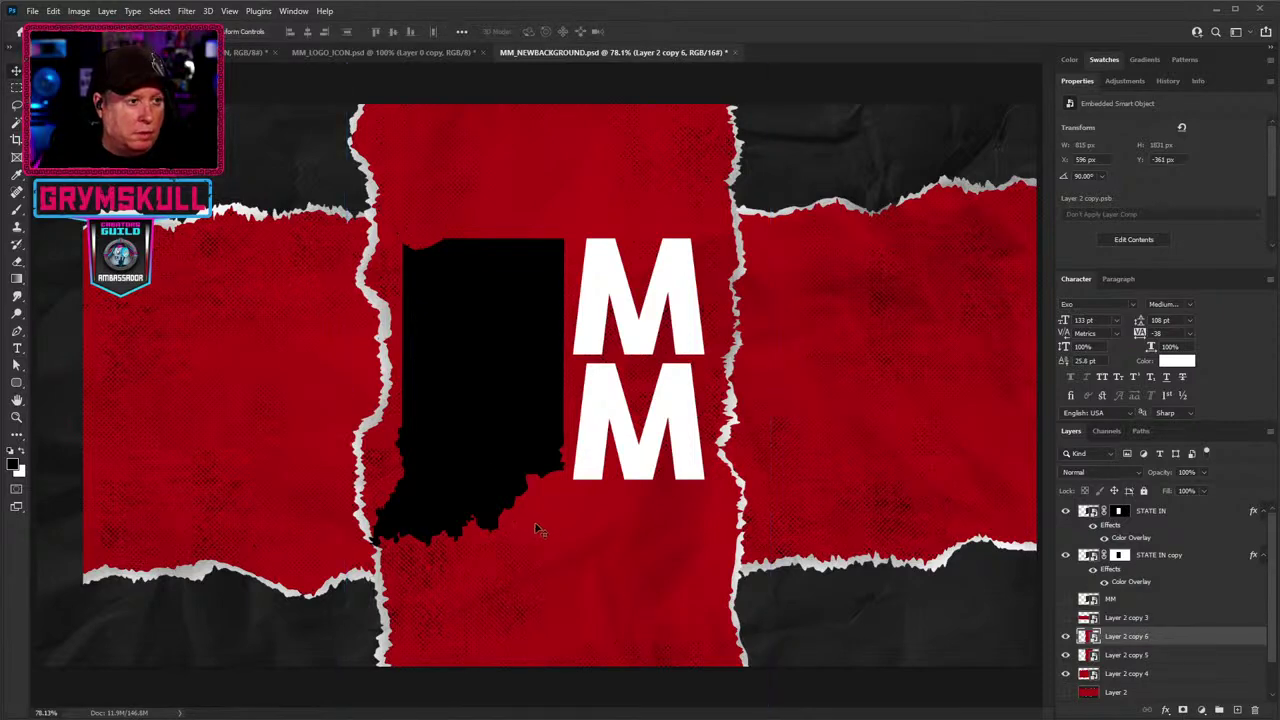
pyautogui.moveTo(547, 527); pyautogui.dragTo(512, 523)
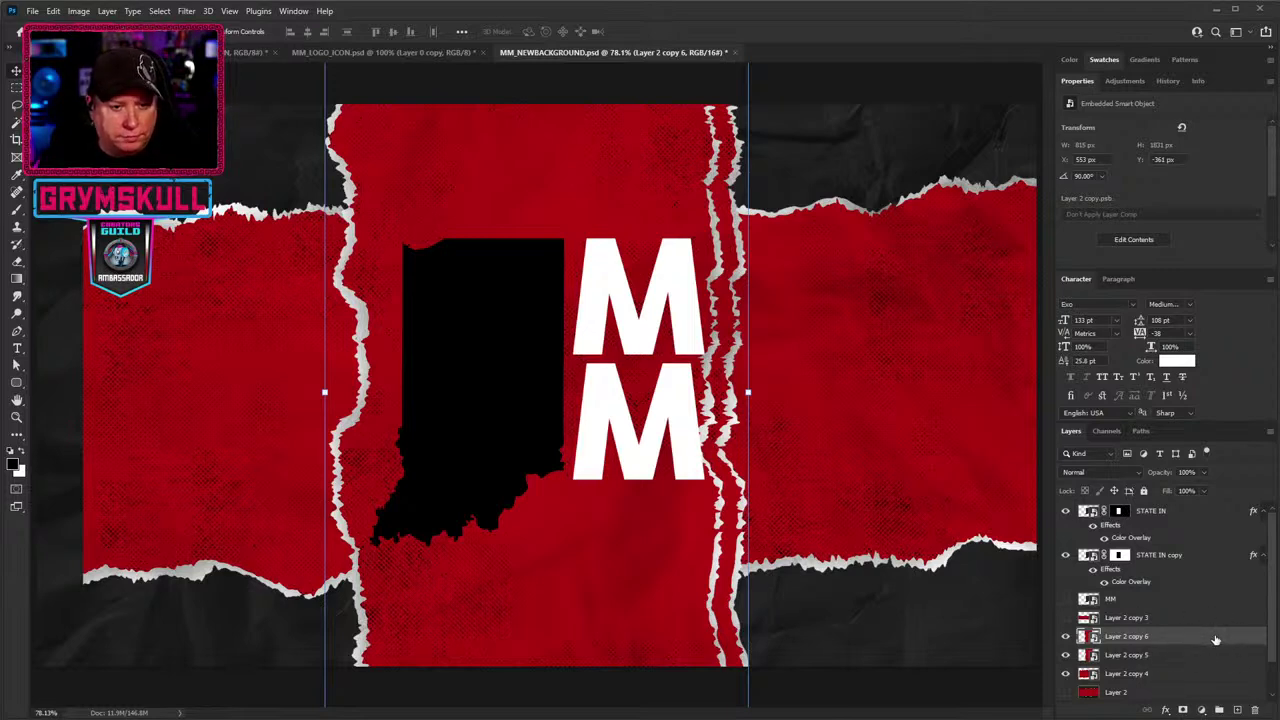
# Add a layer mask to Layer 2 copy 6 and brush black over its upper-left torn edge with an enlarged soft brush.
pyautogui.click(1183, 709)
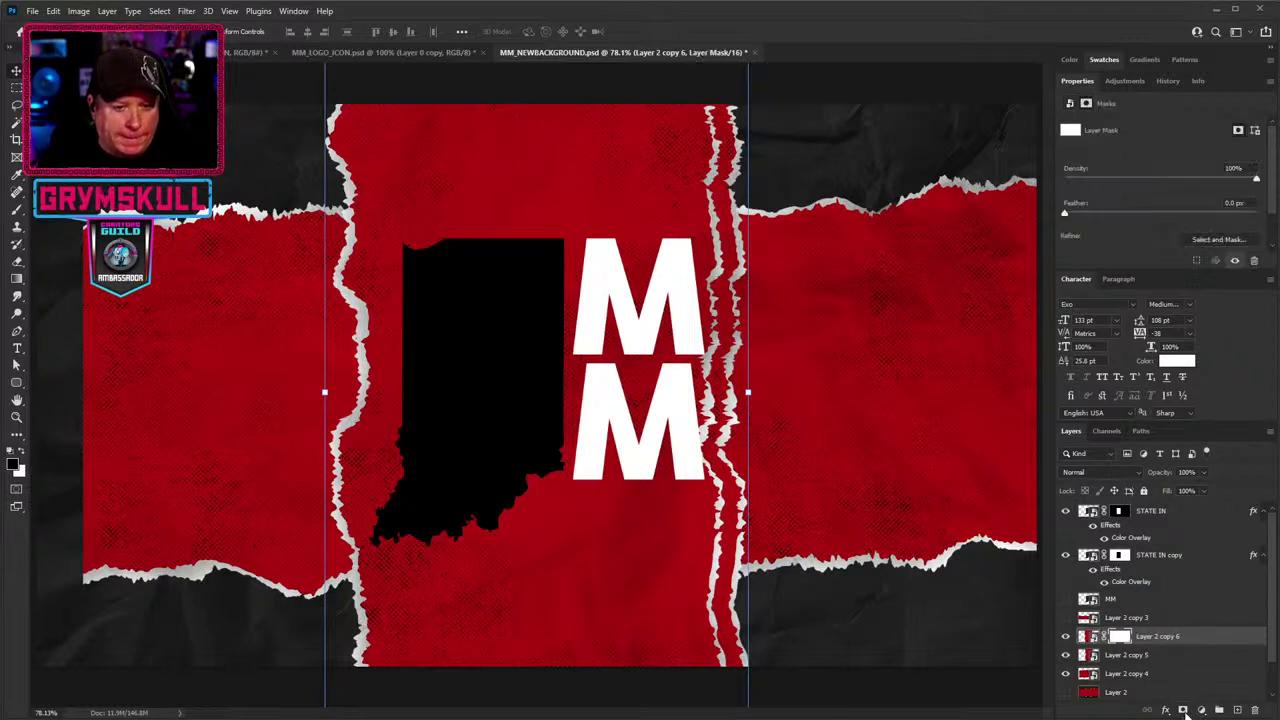
pyautogui.click(1065, 637)
pyautogui.click(1065, 637)
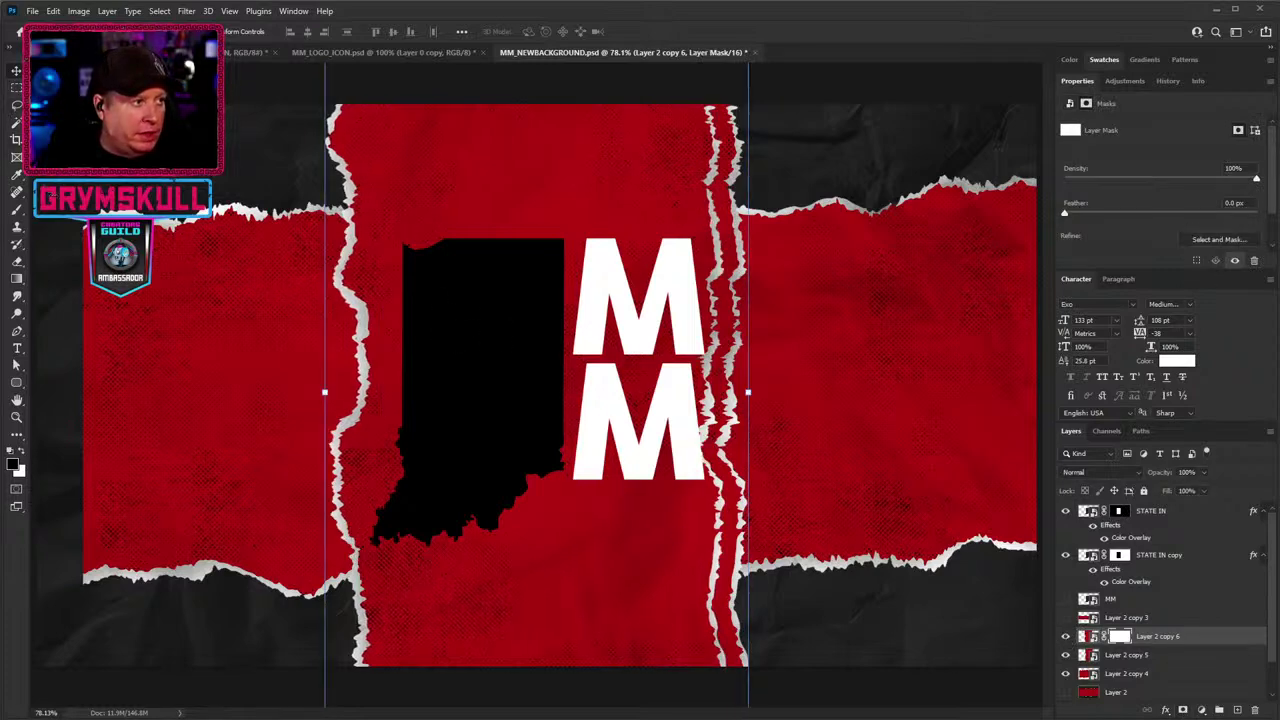
pyautogui.click(17, 211)
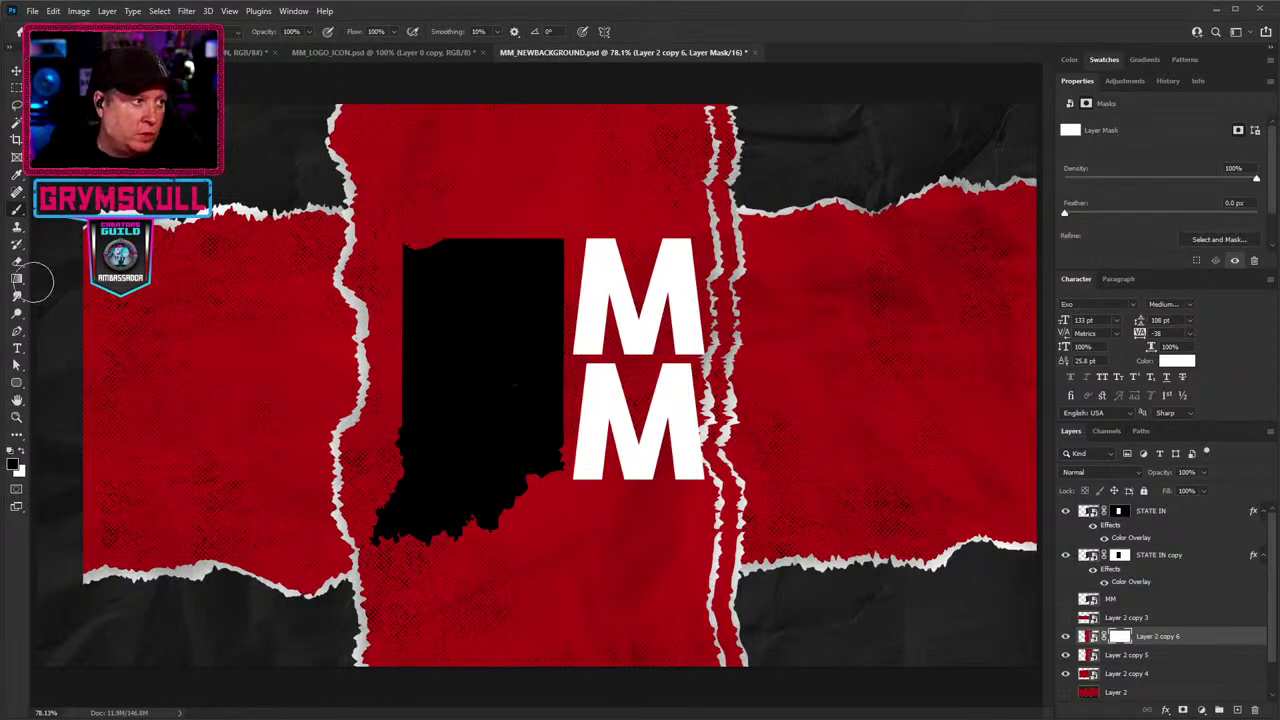
pyautogui.press(']')
pyautogui.press(']')
pyautogui.press(']')
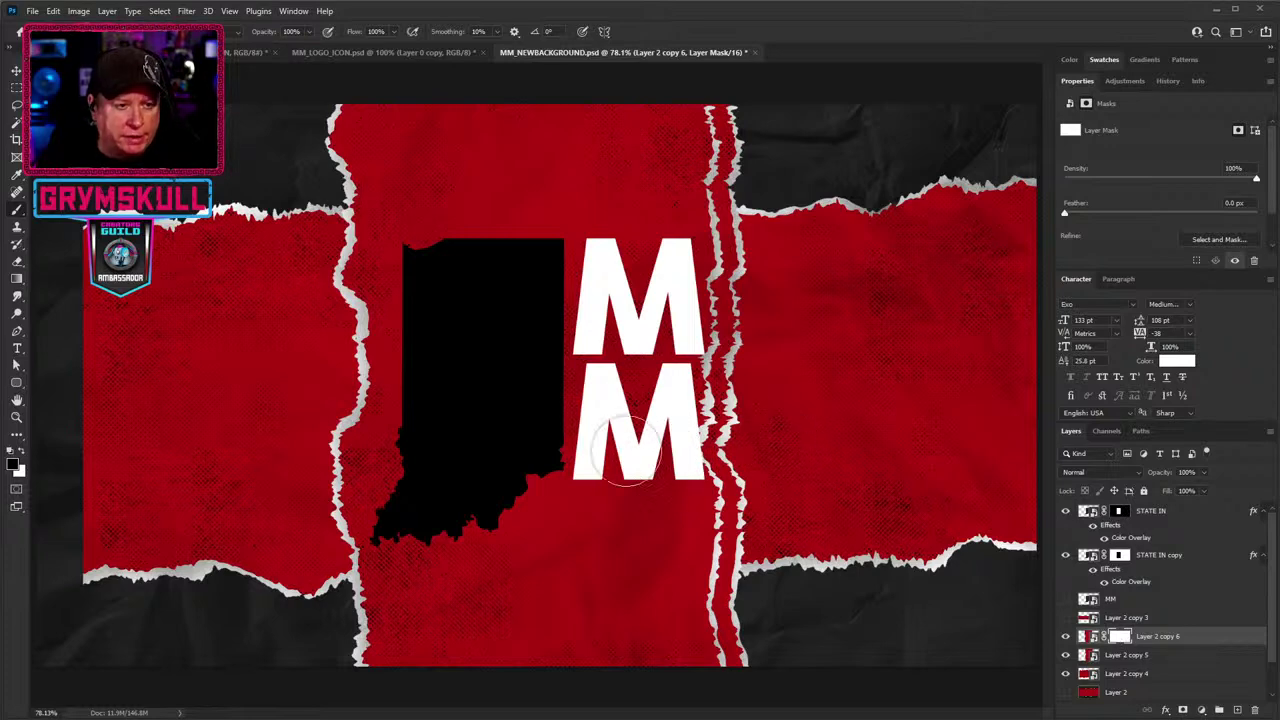
pyautogui.moveTo(404, 203)
pyautogui.mouseDown()
pyautogui.moveTo(343, 157)
pyautogui.moveTo(345, 125)
pyautogui.mouseUp()
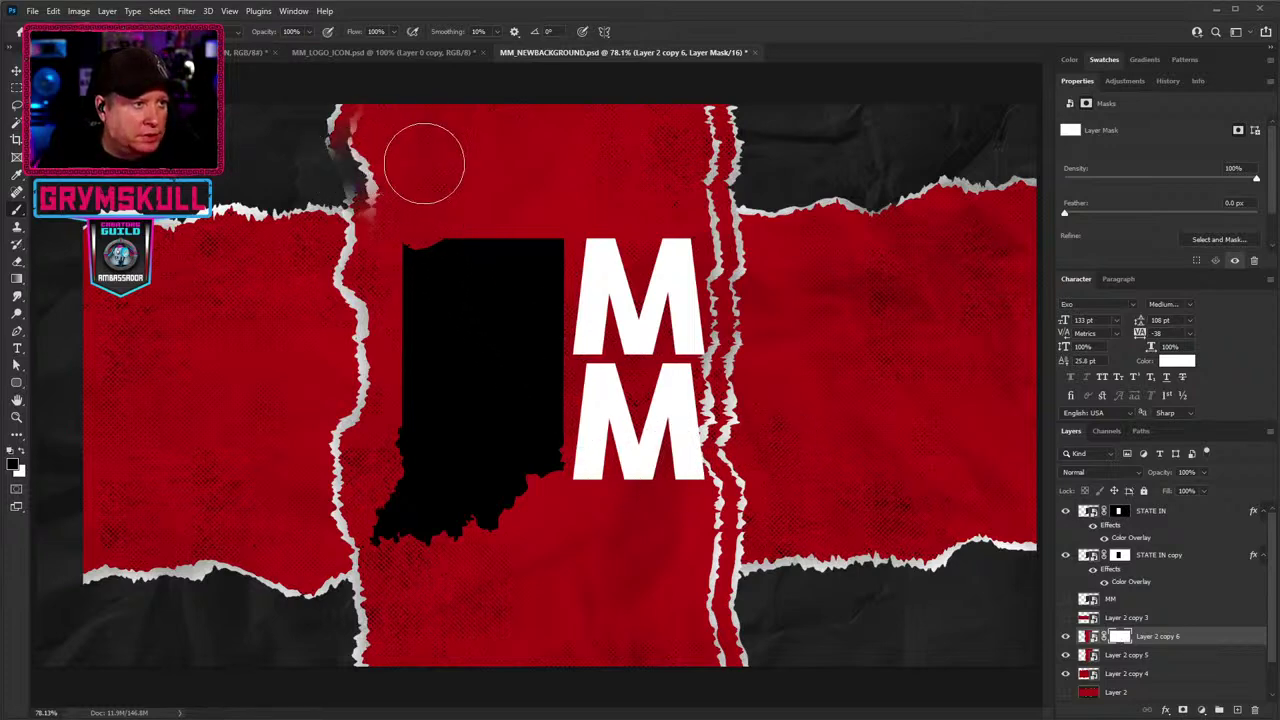
# Hide Layer 2 copy 5 and Layer 2 copy 4, and mask out Layer 2 copy 6 except the torn edge beside the state.
pyautogui.click(1065, 655)
pyautogui.click(1064, 674)
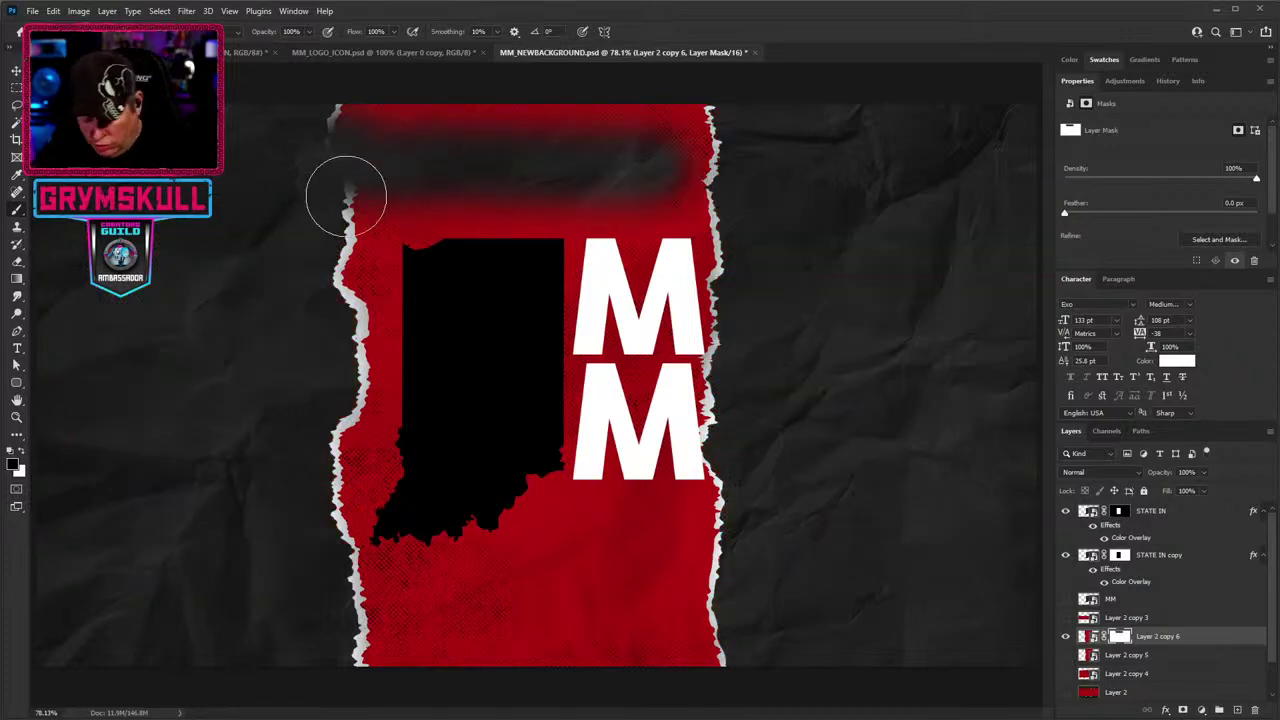
pyautogui.press(']')
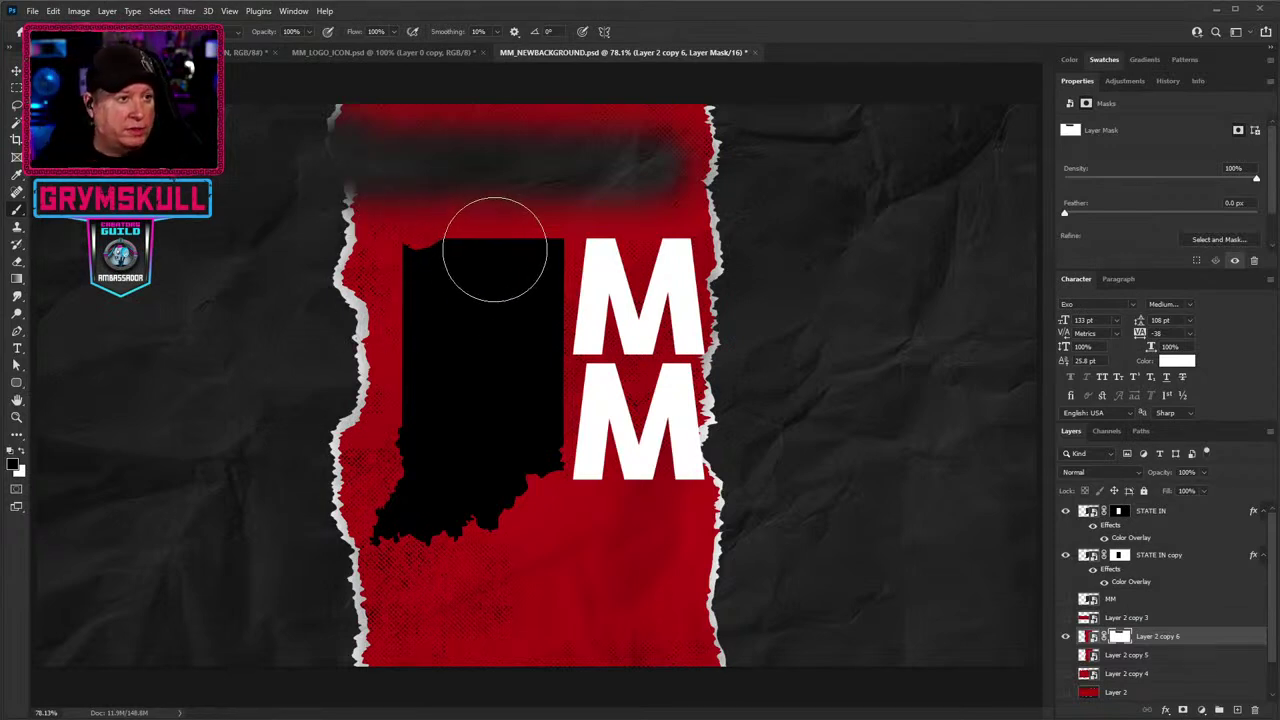
pyautogui.moveTo(346, 136)
pyautogui.mouseDown()
pyautogui.moveTo(419, 124)
pyautogui.moveTo(737, 131)
pyautogui.moveTo(732, 157)
pyautogui.moveTo(646, 152)
pyautogui.mouseUp()
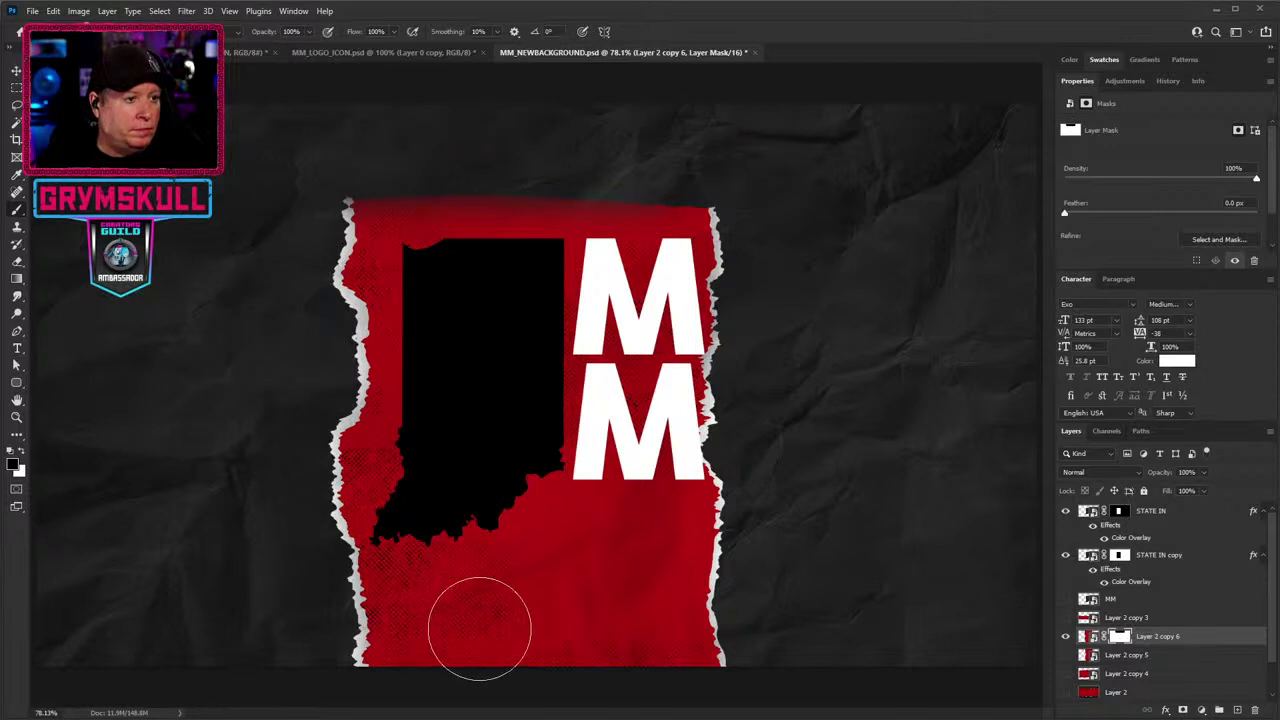
pyautogui.moveTo(408, 645)
pyautogui.mouseDown()
pyautogui.moveTo(318, 636)
pyautogui.moveTo(747, 647)
pyautogui.moveTo(299, 630)
pyautogui.moveTo(520, 645)
pyautogui.moveTo(469, 623)
pyautogui.moveTo(487, 238)
pyautogui.moveTo(499, 207)
pyautogui.moveTo(665, 195)
pyautogui.moveTo(710, 352)
pyautogui.moveTo(700, 608)
pyautogui.moveTo(665, 325)
pyautogui.moveTo(670, 245)
pyautogui.moveTo(600, 280)
pyautogui.moveTo(574, 640)
pyautogui.moveTo(545, 433)
pyautogui.moveTo(585, 238)
pyautogui.moveTo(486, 194)
pyautogui.mouseUp()
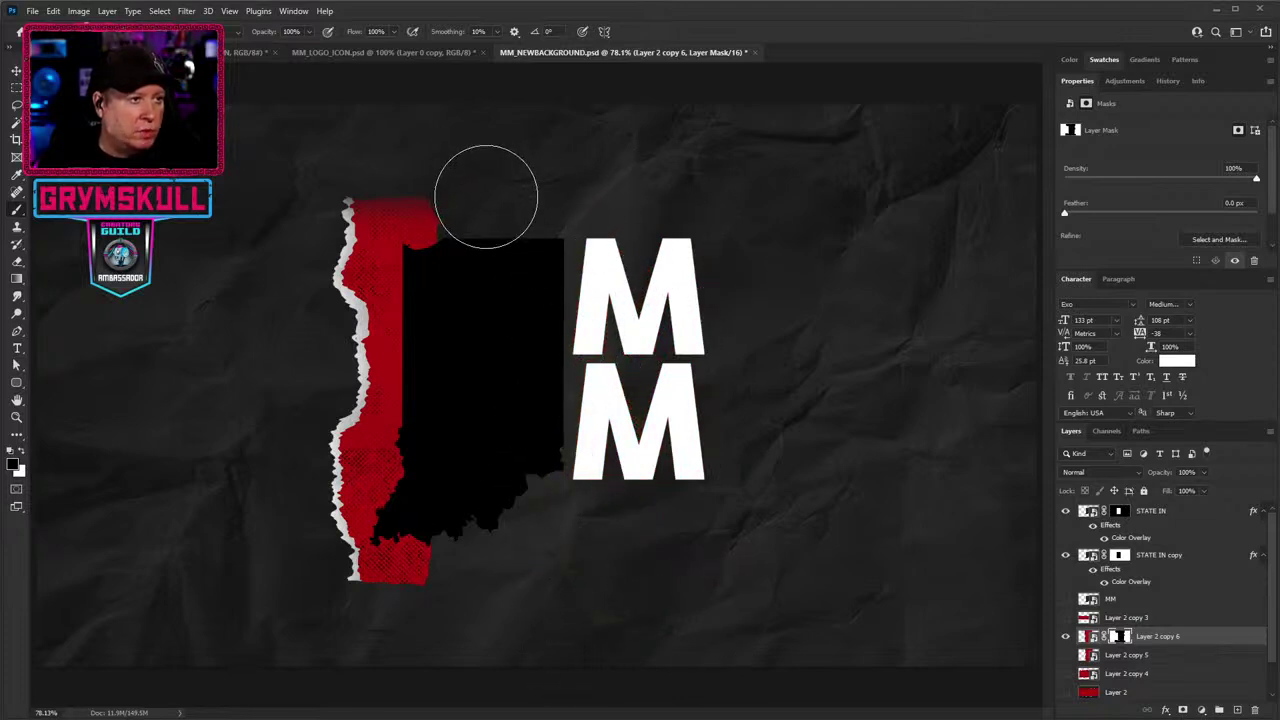
# Paint white on the mask to restore red paper around the state's upper-left corner, and show and select Layer 2 copy 5.
pyautogui.press('x')
pyautogui.click(401, 257)
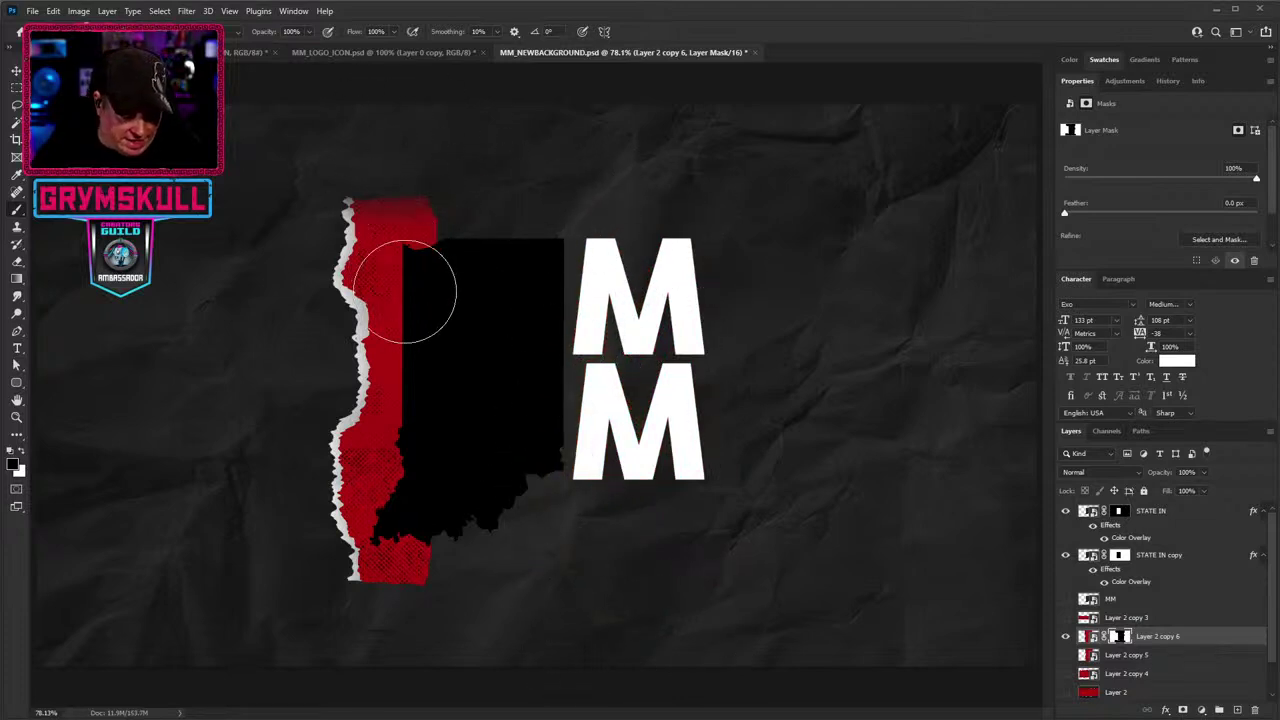
pyautogui.moveTo(401, 290)
pyautogui.mouseDown()
pyautogui.moveTo(400, 257)
pyautogui.moveTo(357, 243)
pyautogui.moveTo(400, 243)
pyautogui.mouseUp()
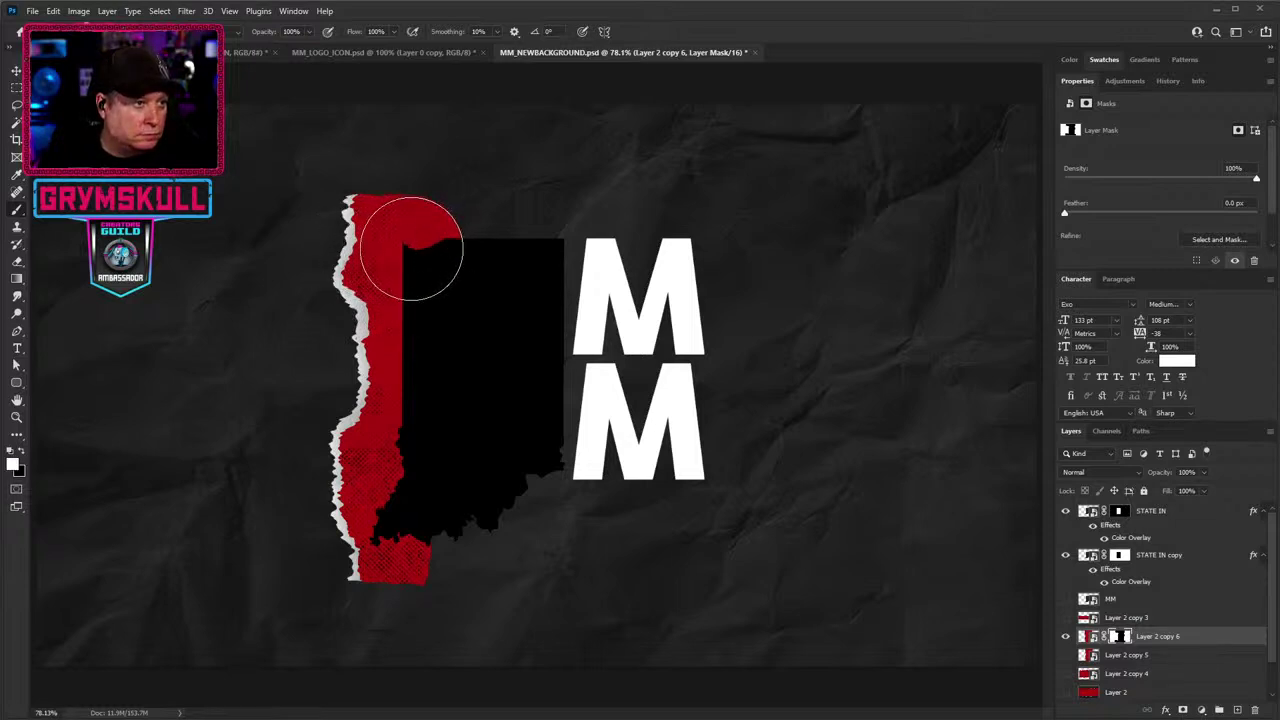
pyautogui.click(1066, 655)
pyautogui.click(1160, 656)
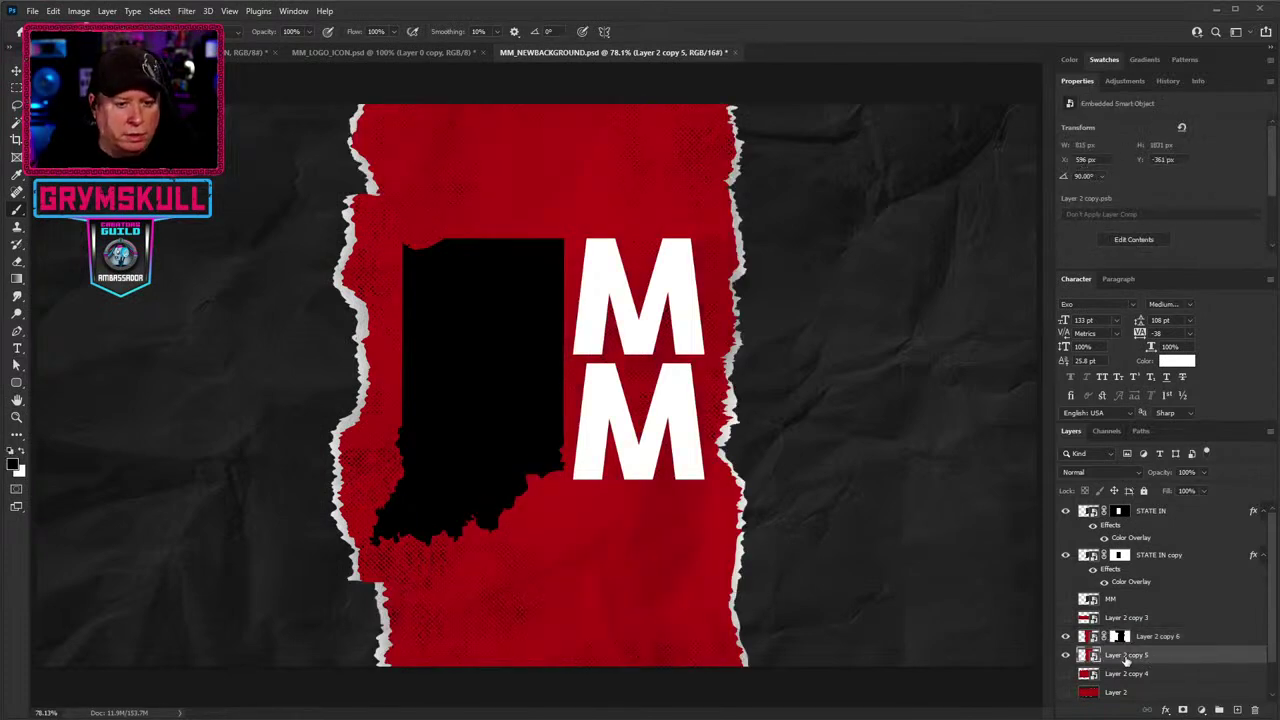
# Add a mask to Layer 2 copy 5 and paint in black to hide the strip's ends and its middle, keeping the torn side edges.
pyautogui.click(1183, 710)
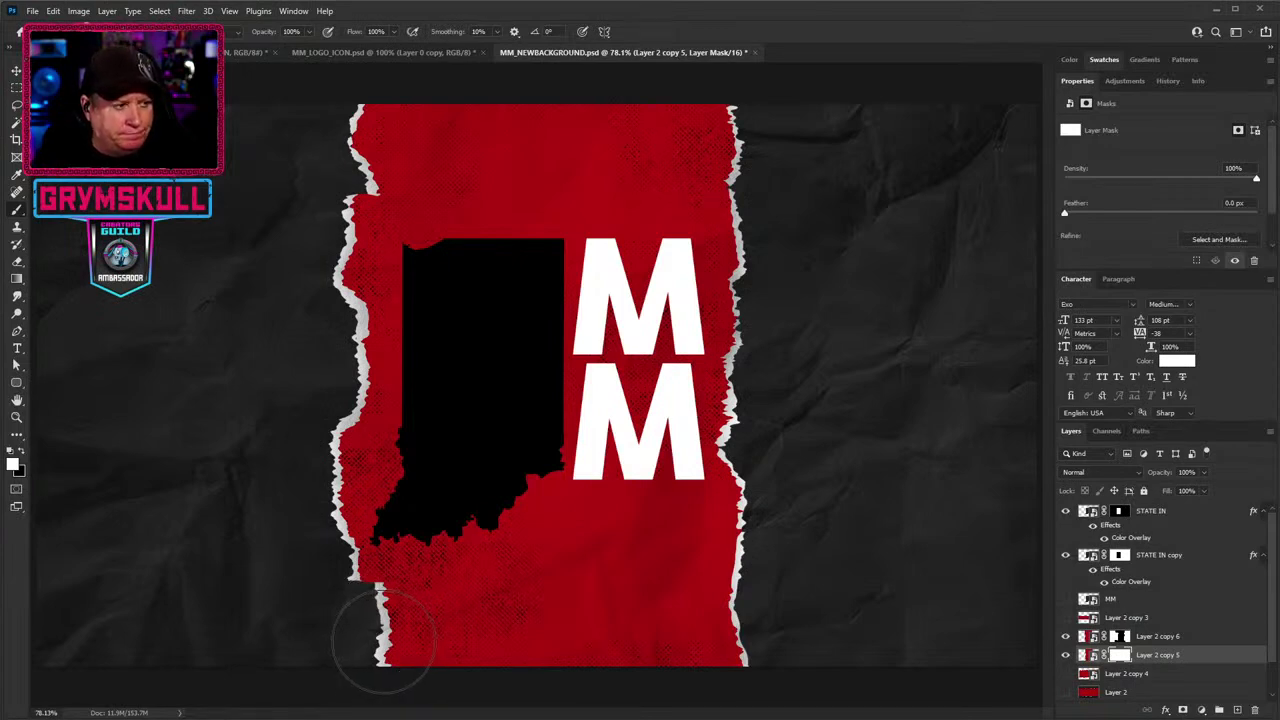
pyautogui.press('x')
pyautogui.moveTo(371, 623); pyautogui.dragTo(824, 648)
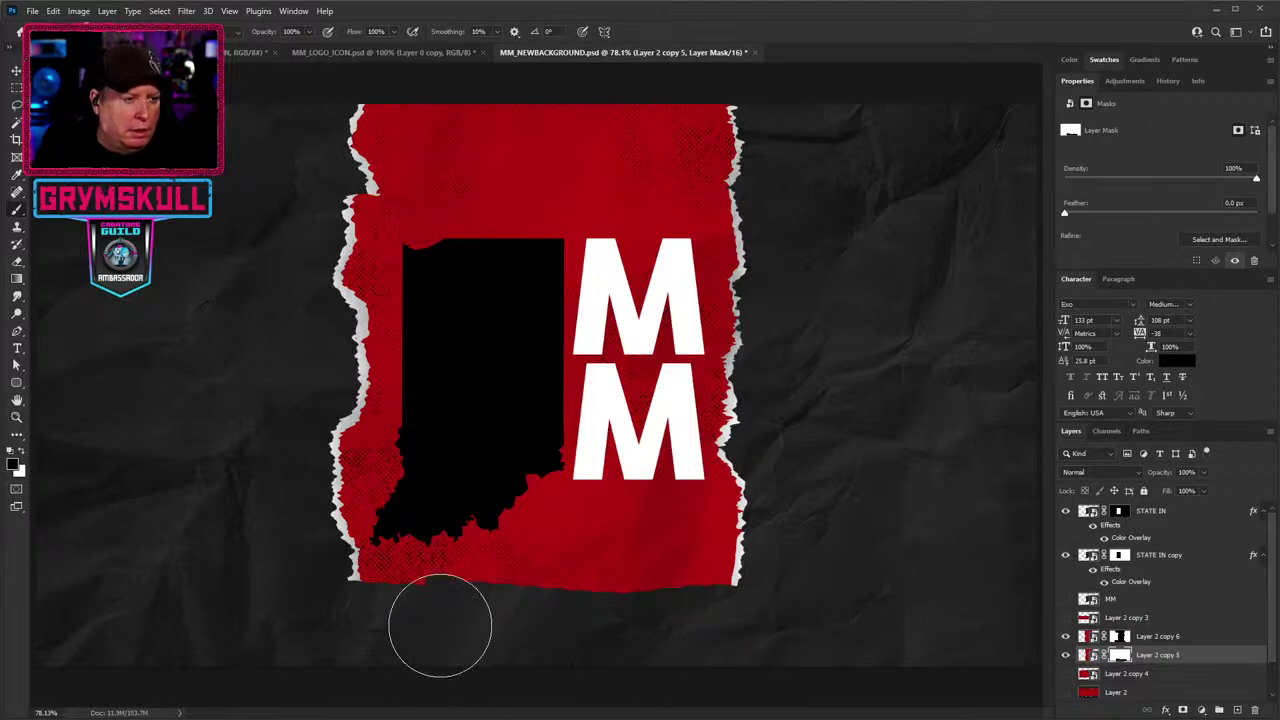
pyautogui.moveTo(440, 626)
pyautogui.mouseDown()
pyautogui.moveTo(466, 505)
pyautogui.moveTo(459, 189)
pyautogui.moveTo(477, 67)
pyautogui.moveTo(494, 330)
pyautogui.moveTo(557, 122)
pyautogui.moveTo(530, 195)
pyautogui.moveTo(412, 134)
pyautogui.moveTo(390, 163)
pyautogui.moveTo(398, 143)
pyautogui.moveTo(372, 155)
pyautogui.moveTo(656, 130)
pyautogui.moveTo(592, 164)
pyautogui.moveTo(551, 606)
pyautogui.moveTo(532, 473)
pyautogui.moveTo(620, 593)
pyautogui.moveTo(636, 508)
pyautogui.moveTo(606, 178)
pyautogui.moveTo(623, 225)
pyautogui.moveTo(643, 192)
pyautogui.moveTo(648, 122)
pyautogui.moveTo(762, 136)
pyautogui.moveTo(630, 126)
pyautogui.mouseUp()
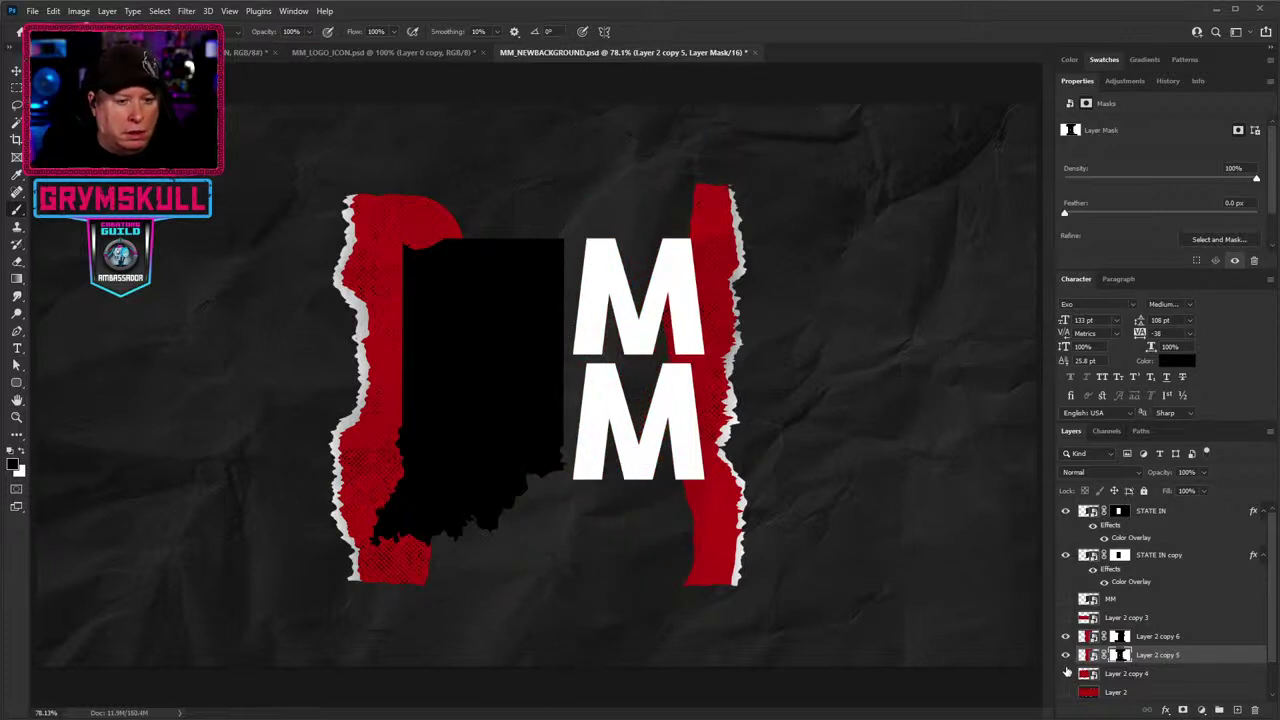
# Show Layer 2 copy 4, add a mask, and paint away the red paper outside both torn side edges.
pyautogui.click(1120, 674)
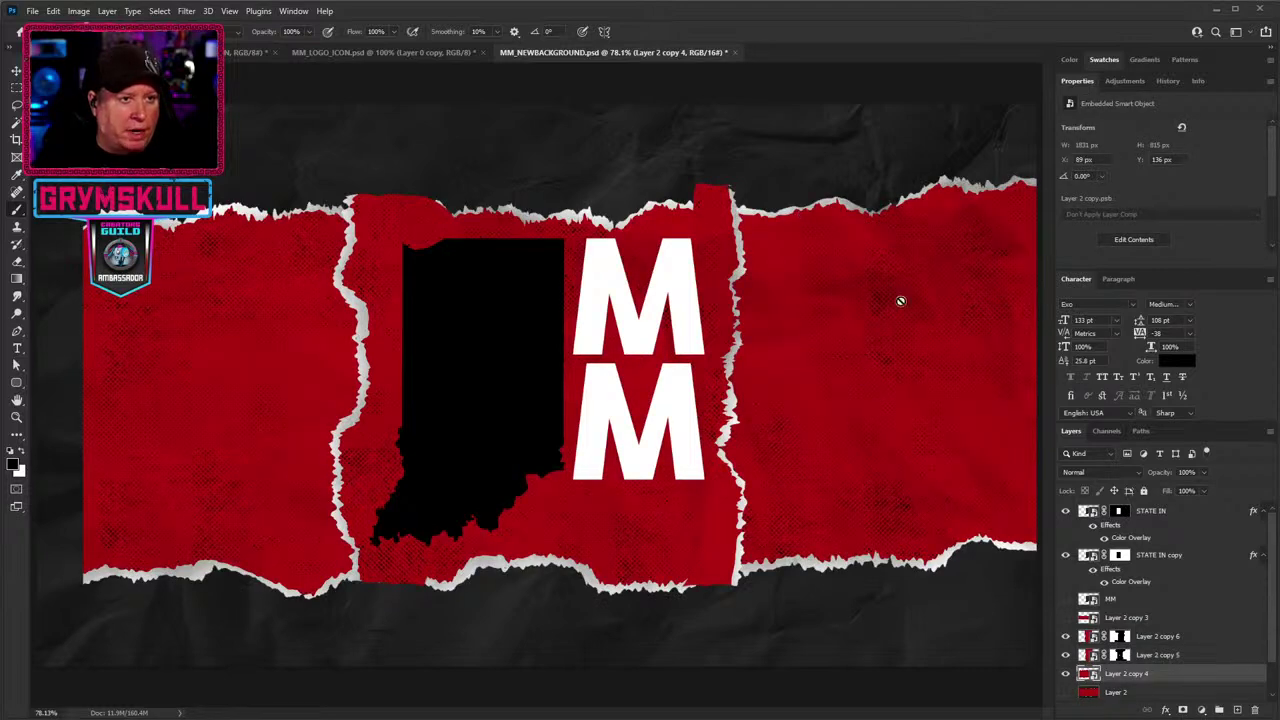
pyautogui.click(1183, 710)
pyautogui.click(771, 214)
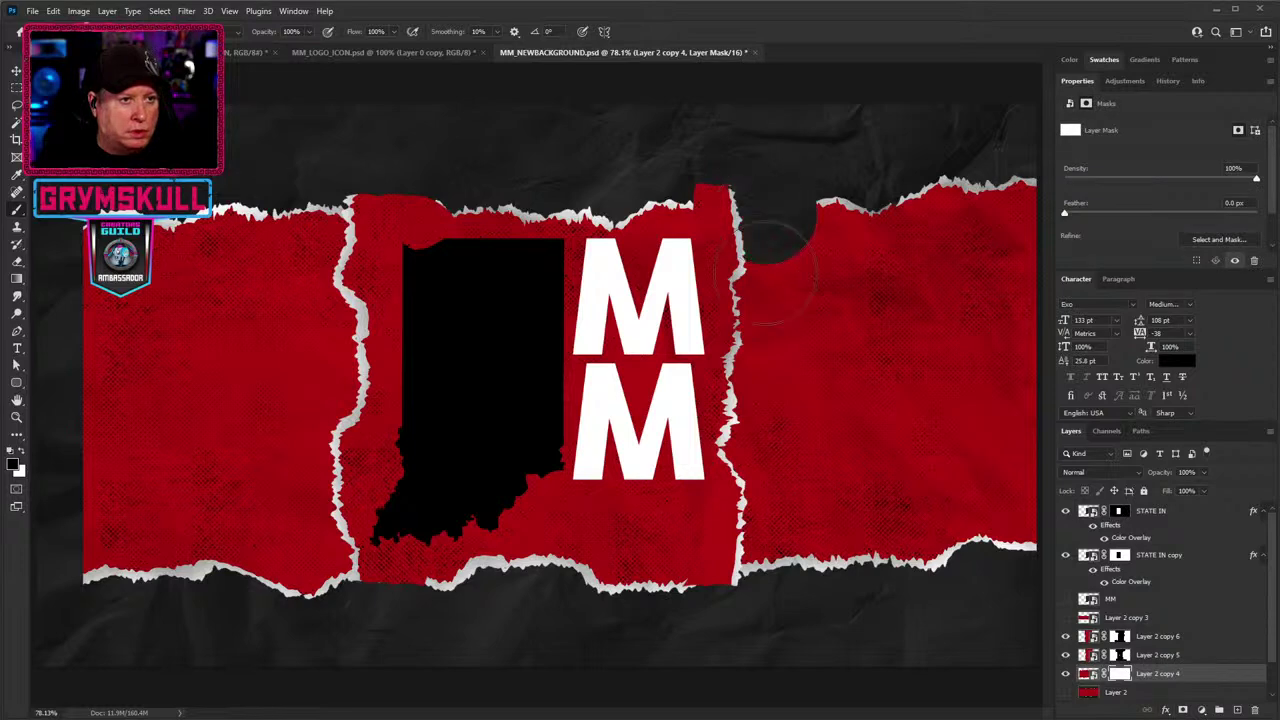
pyautogui.moveTo(764, 269)
pyautogui.mouseDown()
pyautogui.moveTo(757, 595)
pyautogui.moveTo(776, 630)
pyautogui.moveTo(849, 170)
pyautogui.moveTo(874, 623)
pyautogui.moveTo(935, 420)
pyautogui.moveTo(954, 230)
pyautogui.moveTo(956, 200)
pyautogui.moveTo(904, 200)
pyautogui.moveTo(991, 188)
pyautogui.moveTo(1004, 318)
pyautogui.moveTo(997, 619)
pyautogui.mouseUp()
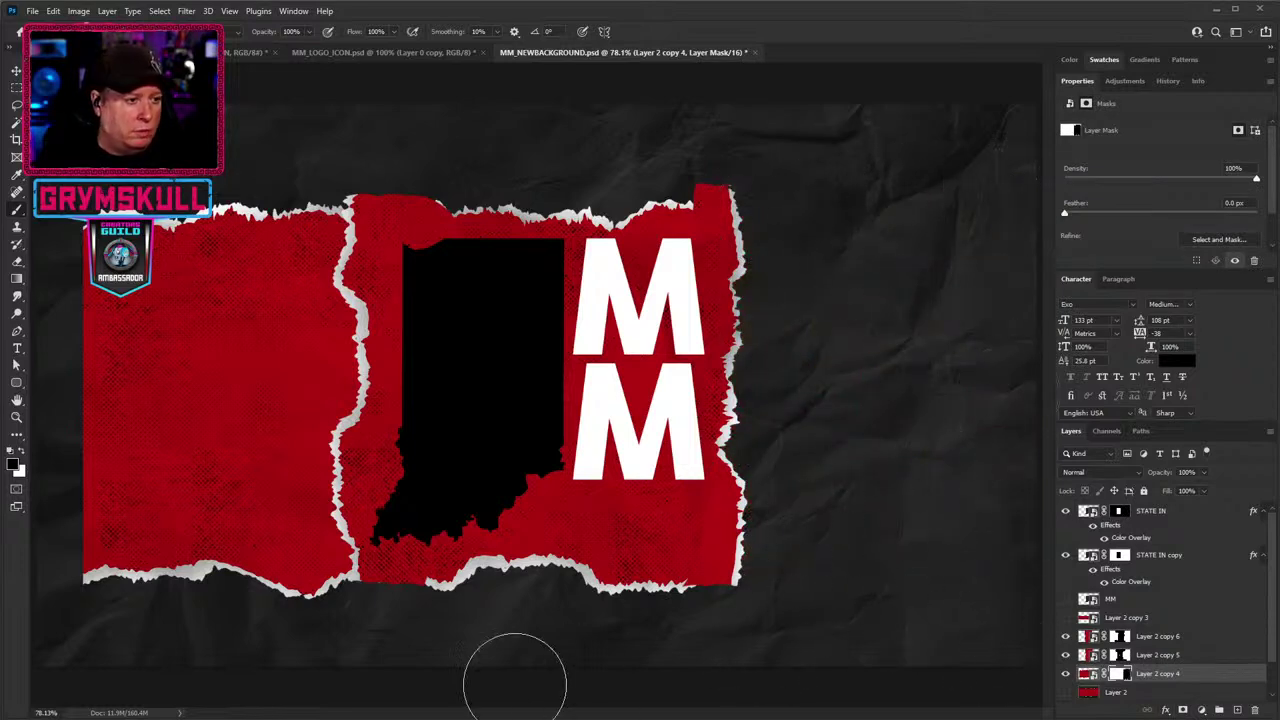
pyautogui.moveTo(340, 585)
pyautogui.mouseDown()
pyautogui.moveTo(323, 203)
pyautogui.moveTo(256, 400)
pyautogui.mouseUp()
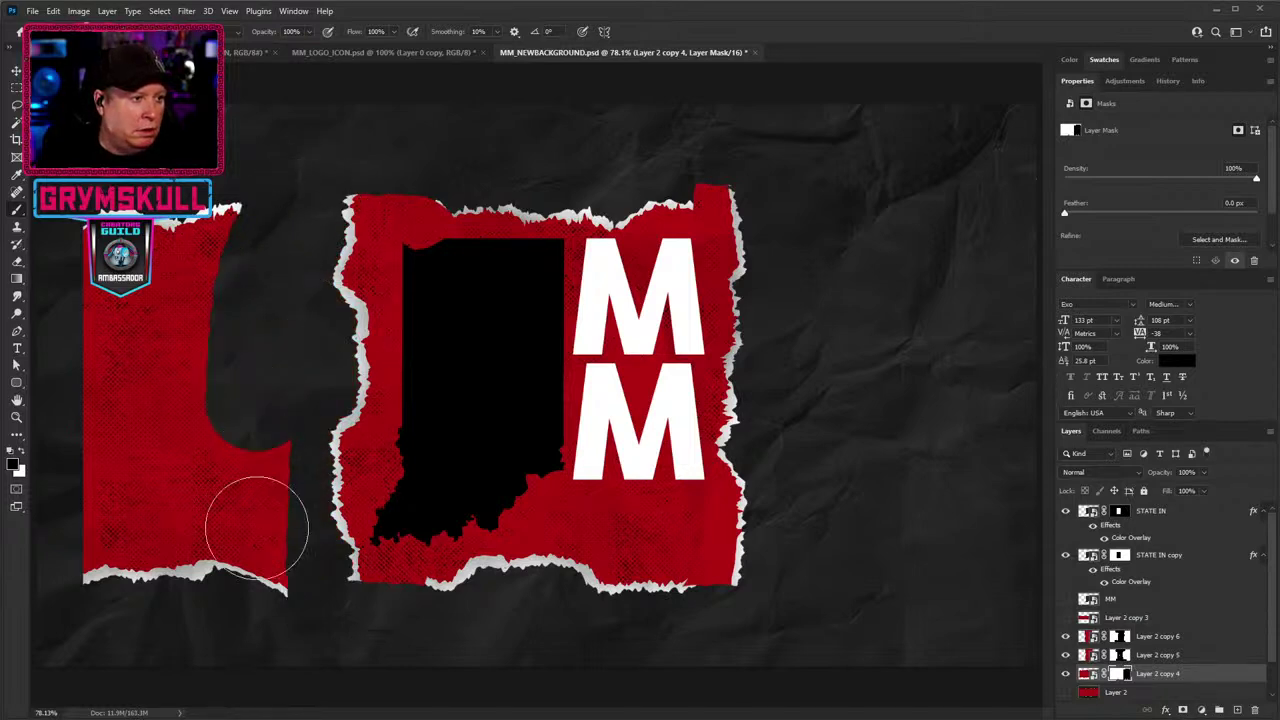
pyautogui.moveTo(256, 528)
pyautogui.mouseDown()
pyautogui.moveTo(202, 488)
pyautogui.moveTo(196, 221)
pyautogui.moveTo(178, 225)
pyautogui.moveTo(121, 467)
pyautogui.moveTo(127, 570)
pyautogui.moveTo(161, 590)
pyautogui.moveTo(143, 613)
pyautogui.moveTo(105, 573)
pyautogui.moveTo(162, 575)
pyautogui.moveTo(84, 570)
pyautogui.moveTo(94, 291)
pyautogui.mouseUp()
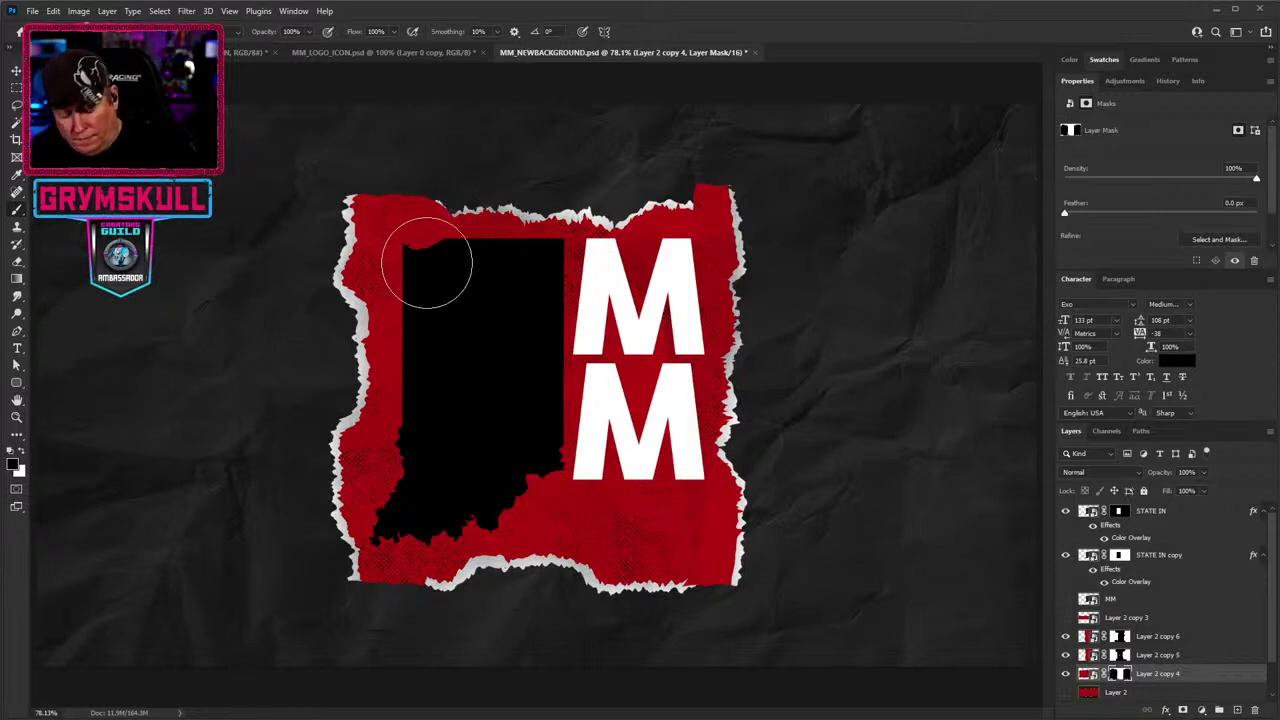
# Use a smaller brush to mask out the raised upper-left part of Layer 2 copy 6 above the state shape.
pyautogui.press('[')
pyautogui.press('[')
pyautogui.press('[')
pyautogui.press('[')
pyautogui.press('[')
pyautogui.press('[')
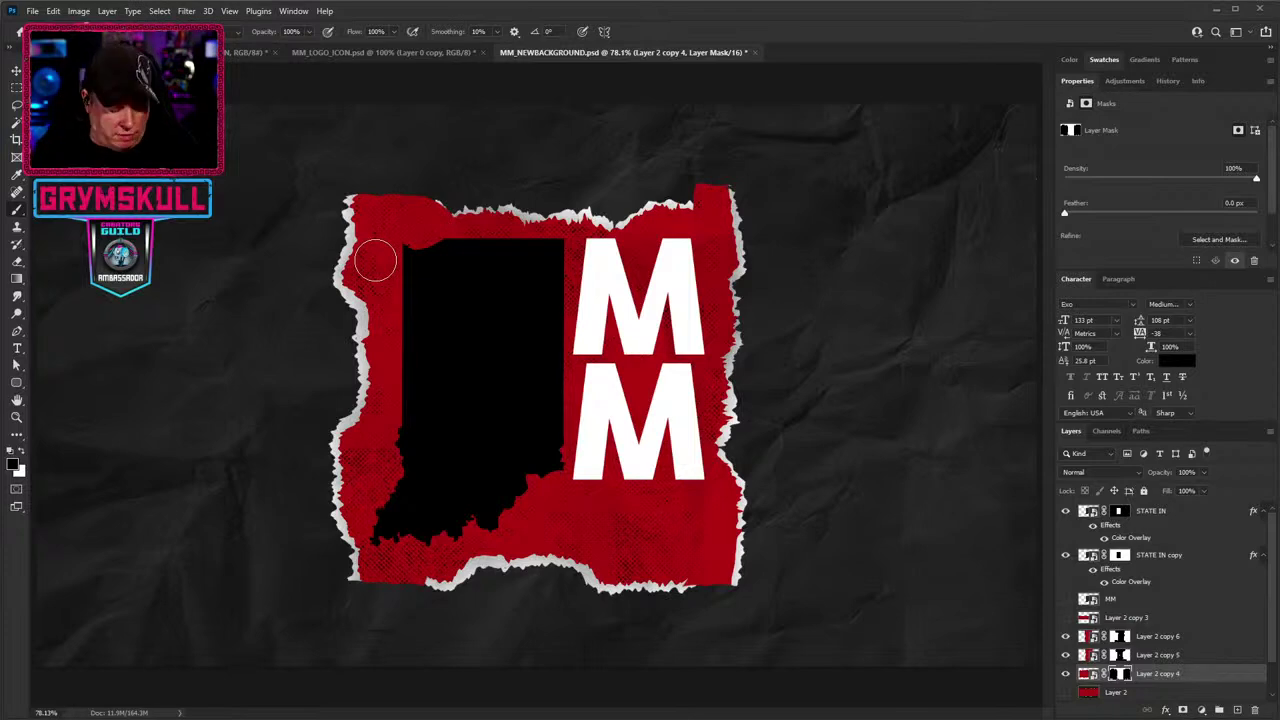
pyautogui.scroll(3, 375, 261)
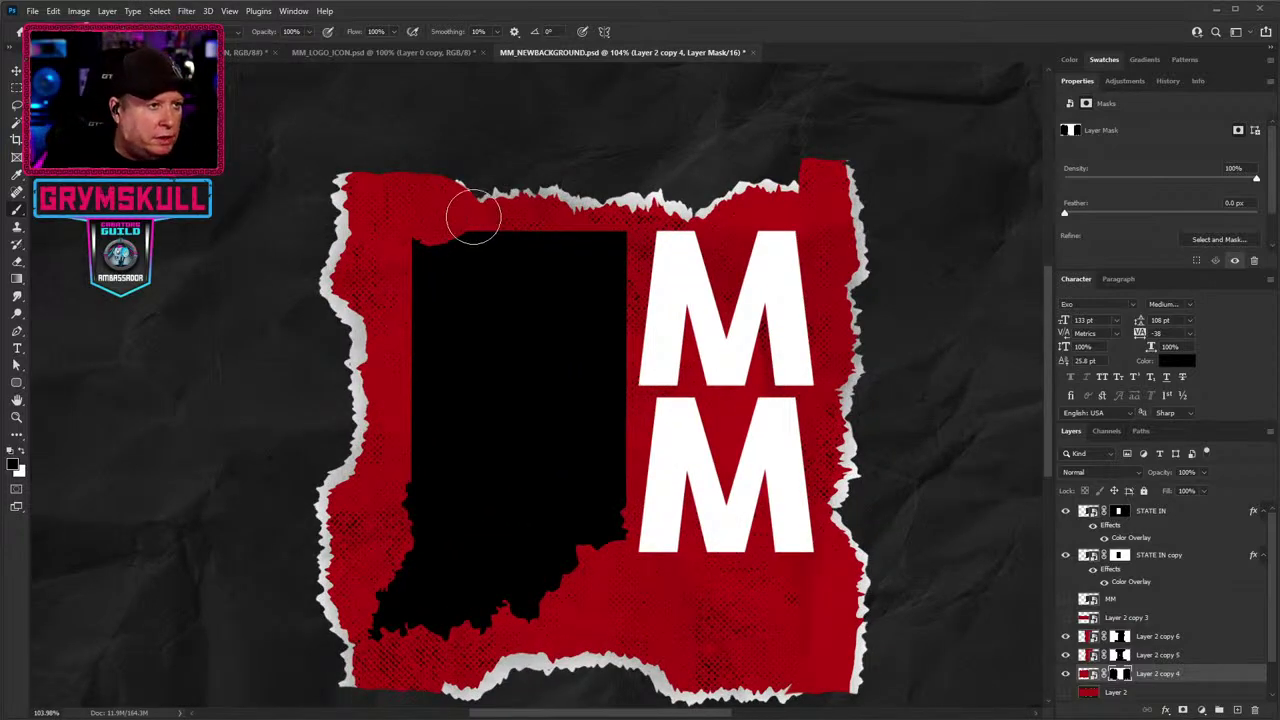
pyautogui.moveTo(474, 216)
pyautogui.mouseDown()
pyautogui.moveTo(469, 226)
pyautogui.moveTo(474, 214)
pyautogui.mouseUp()
pyautogui.press('x')
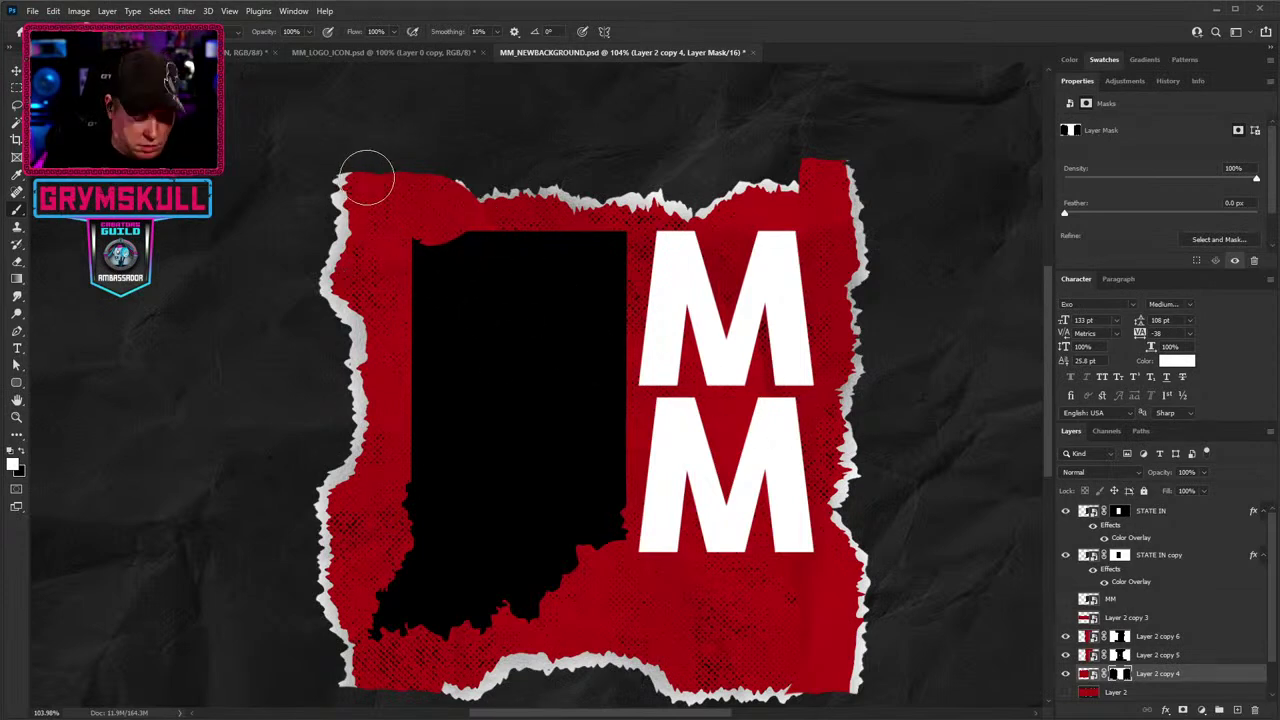
pyautogui.press('x')
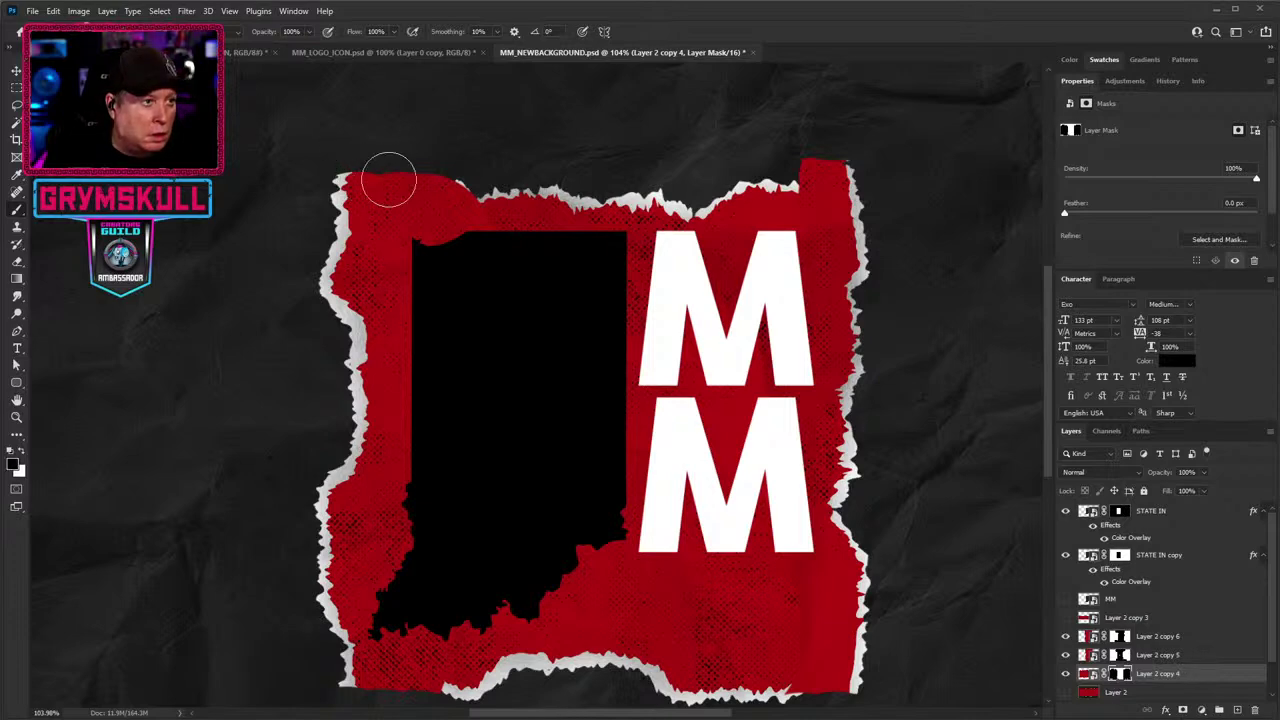
pyautogui.click(1150, 638)
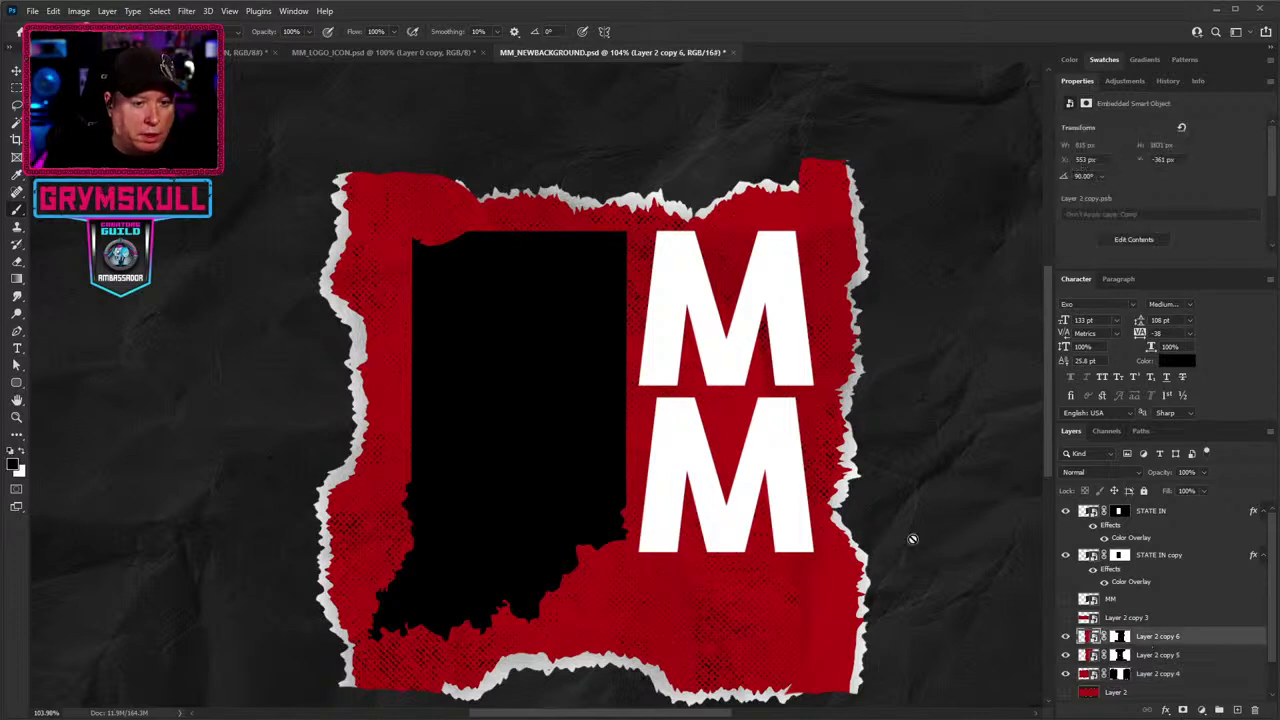
pyautogui.click(1118, 638)
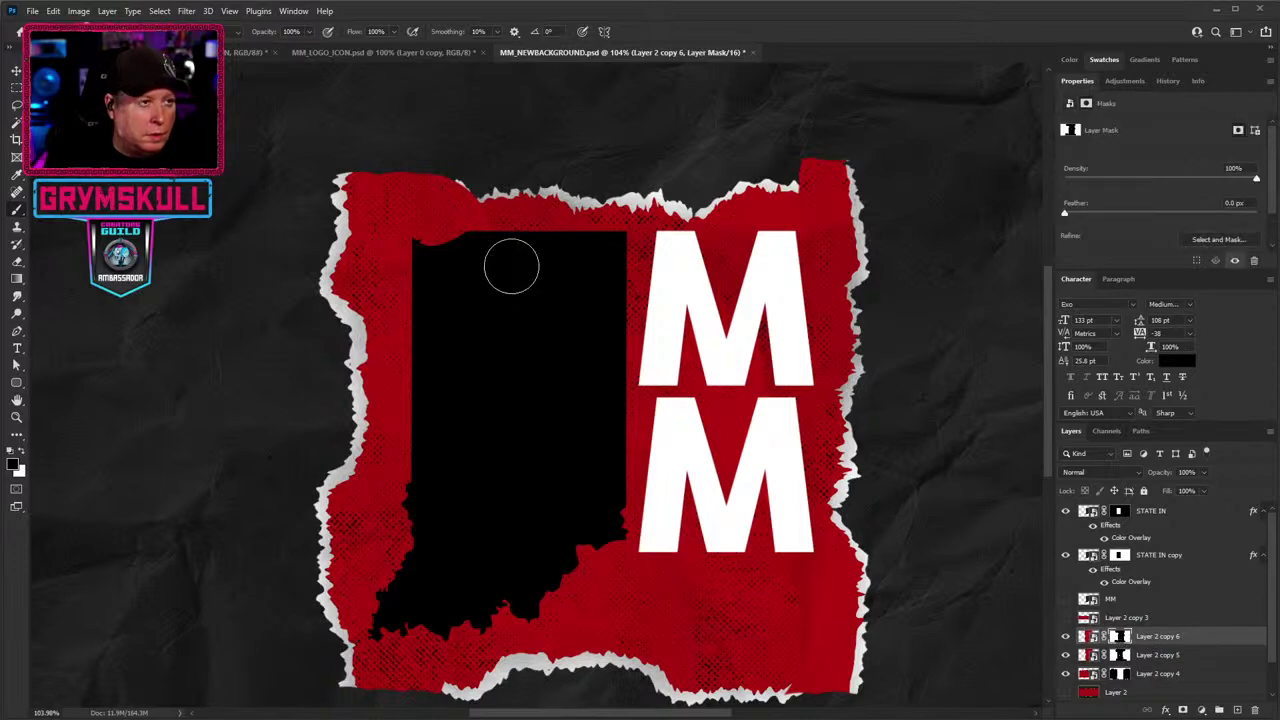
pyautogui.moveTo(448, 193); pyautogui.dragTo(351, 181)
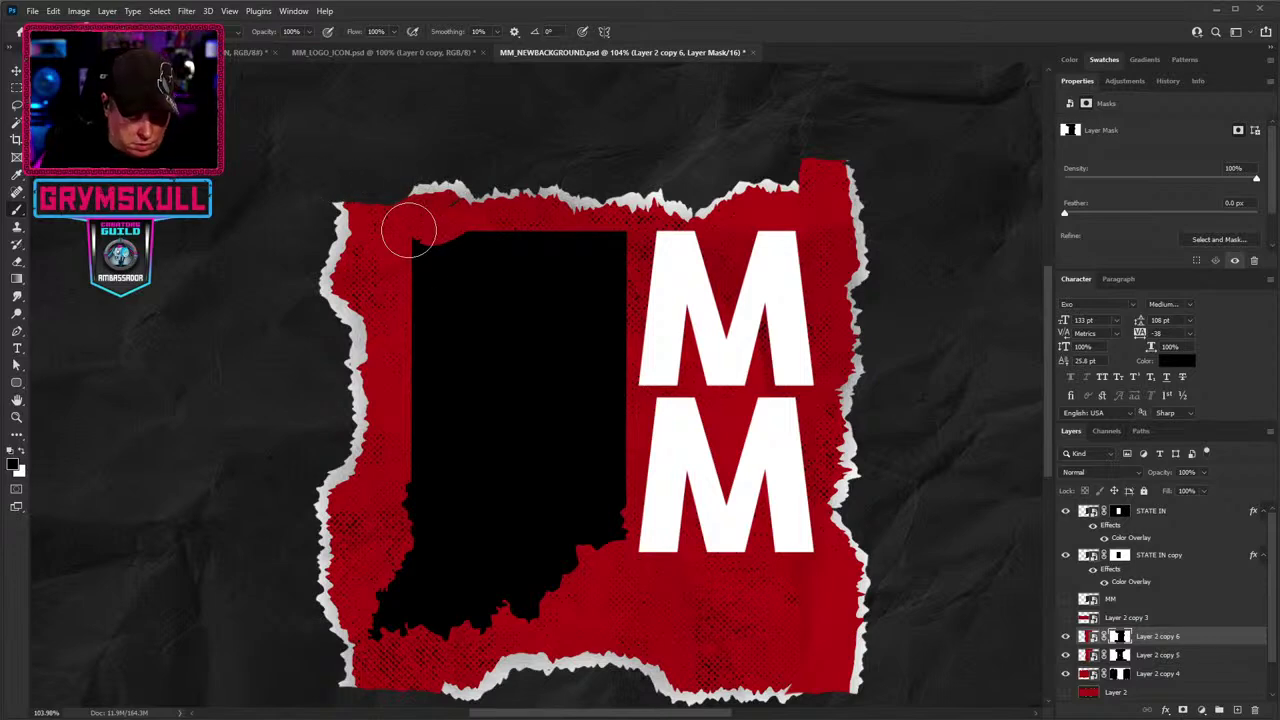
# Paint on Layer 2 copy 4's mask to extend the torn top edge to the paper's upper-left corner.
pyautogui.click(1086, 676)
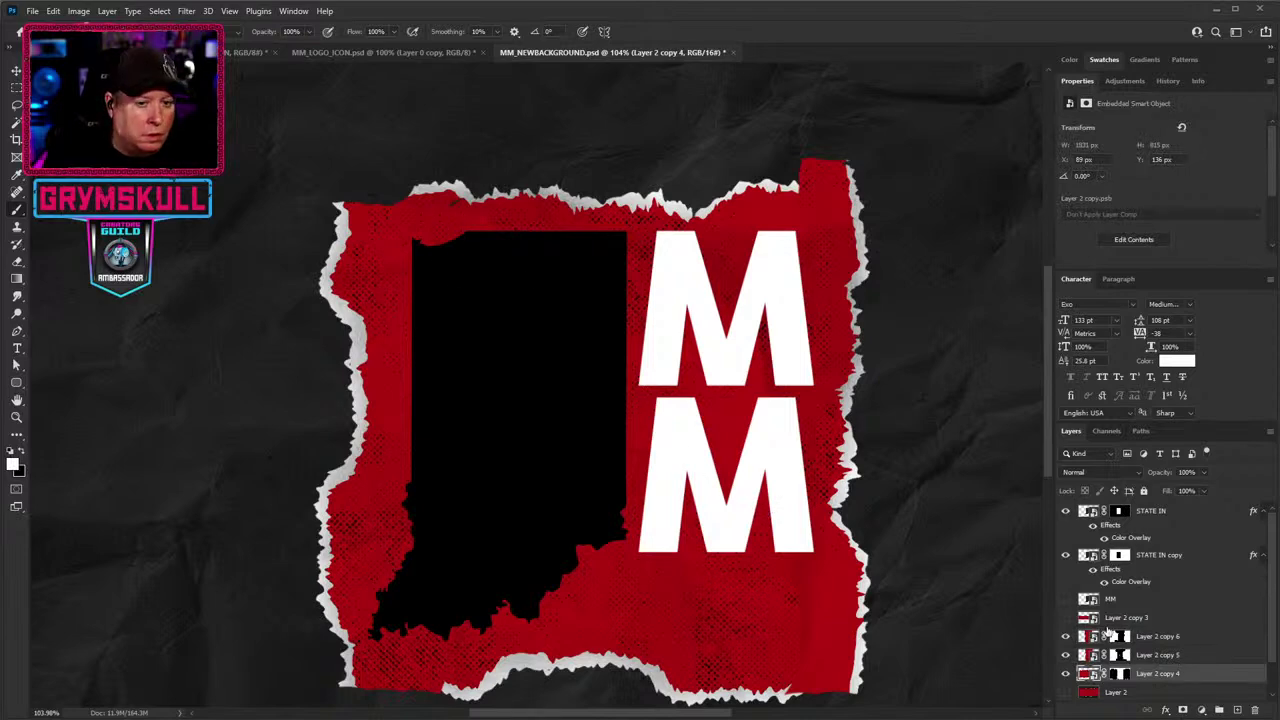
pyautogui.click(1122, 674)
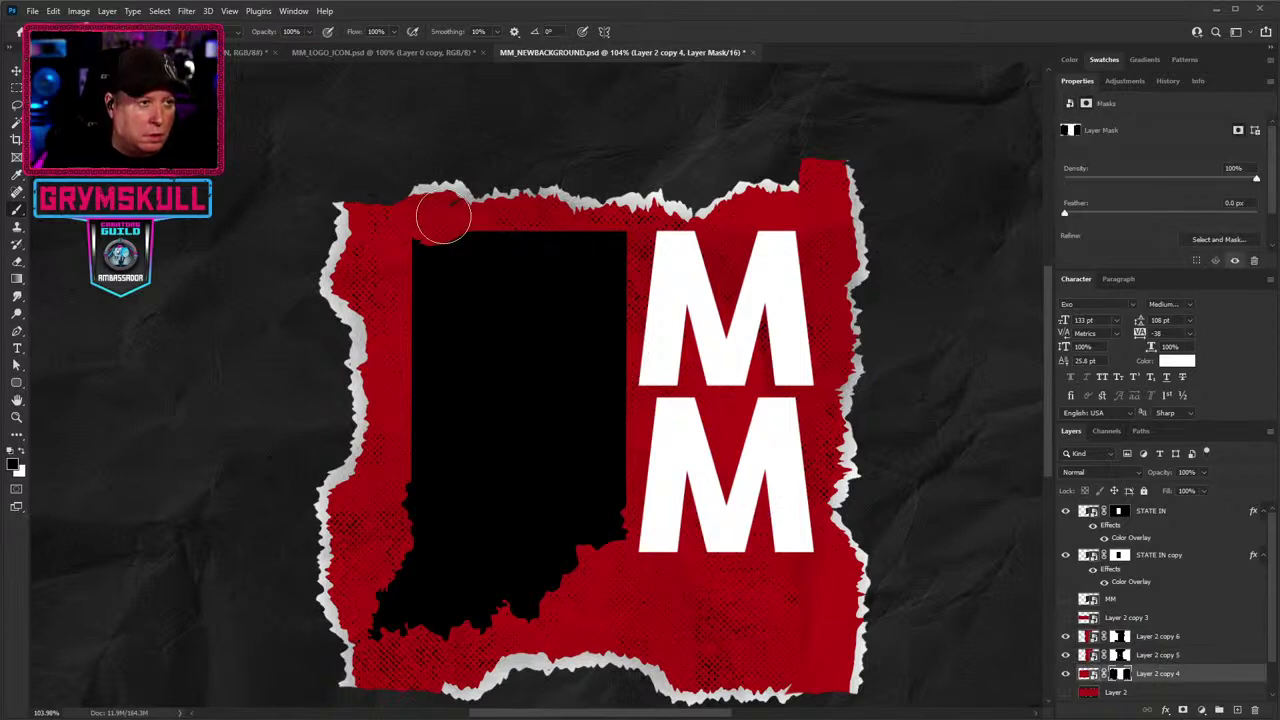
pyautogui.moveTo(443, 218); pyautogui.dragTo(445, 220)
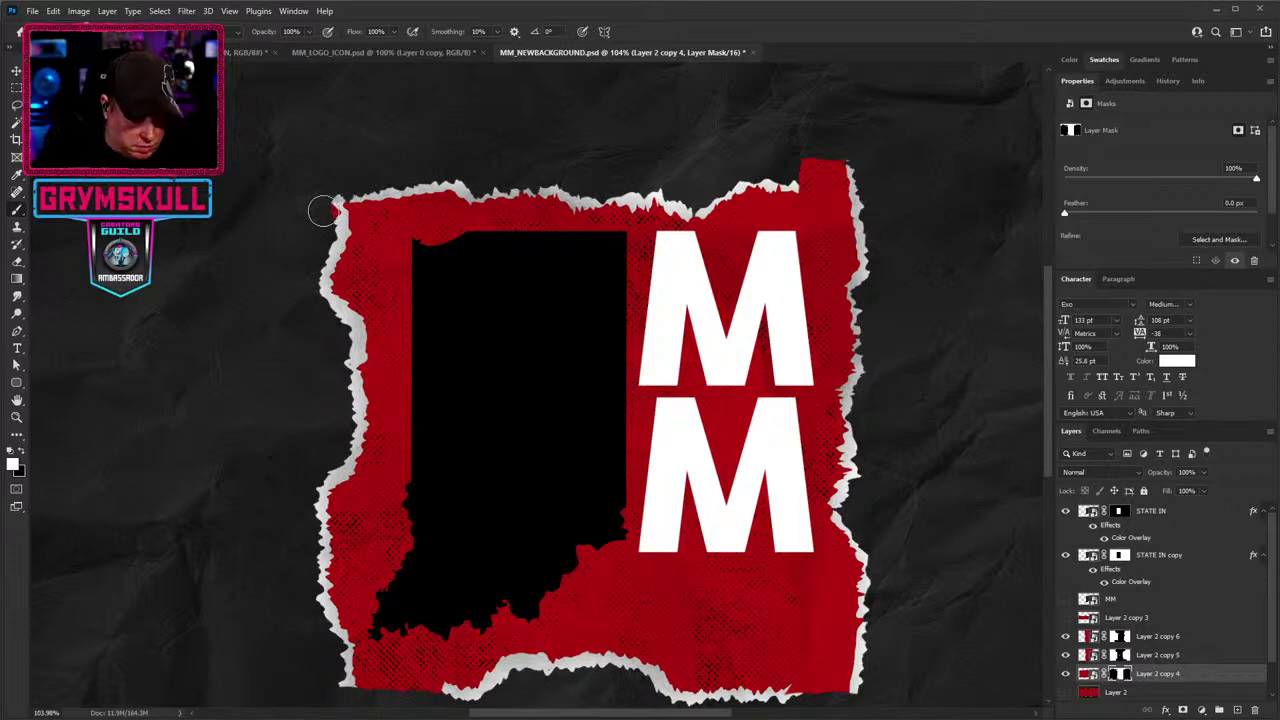
# Refine Layer 2 copy 4's mask at the upper-left corner so the top and side torn edges meet.
pyautogui.press('x')
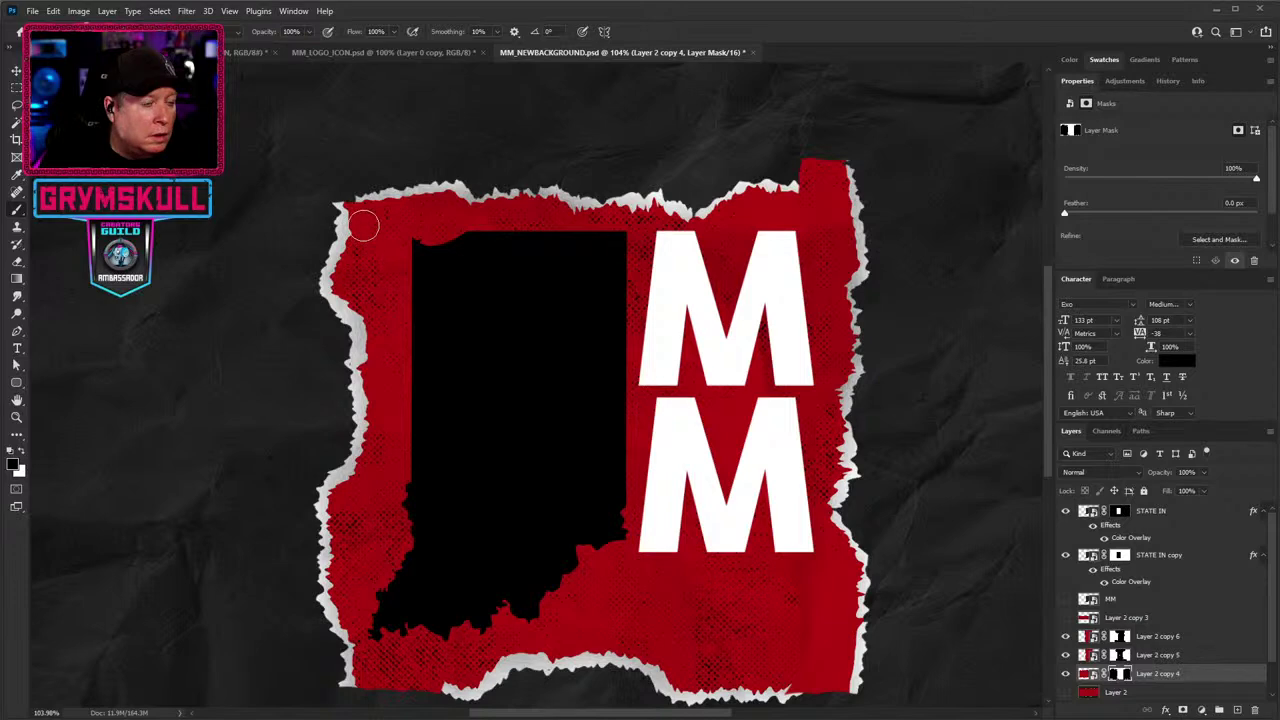
pyautogui.scroll(8, 350, 195)
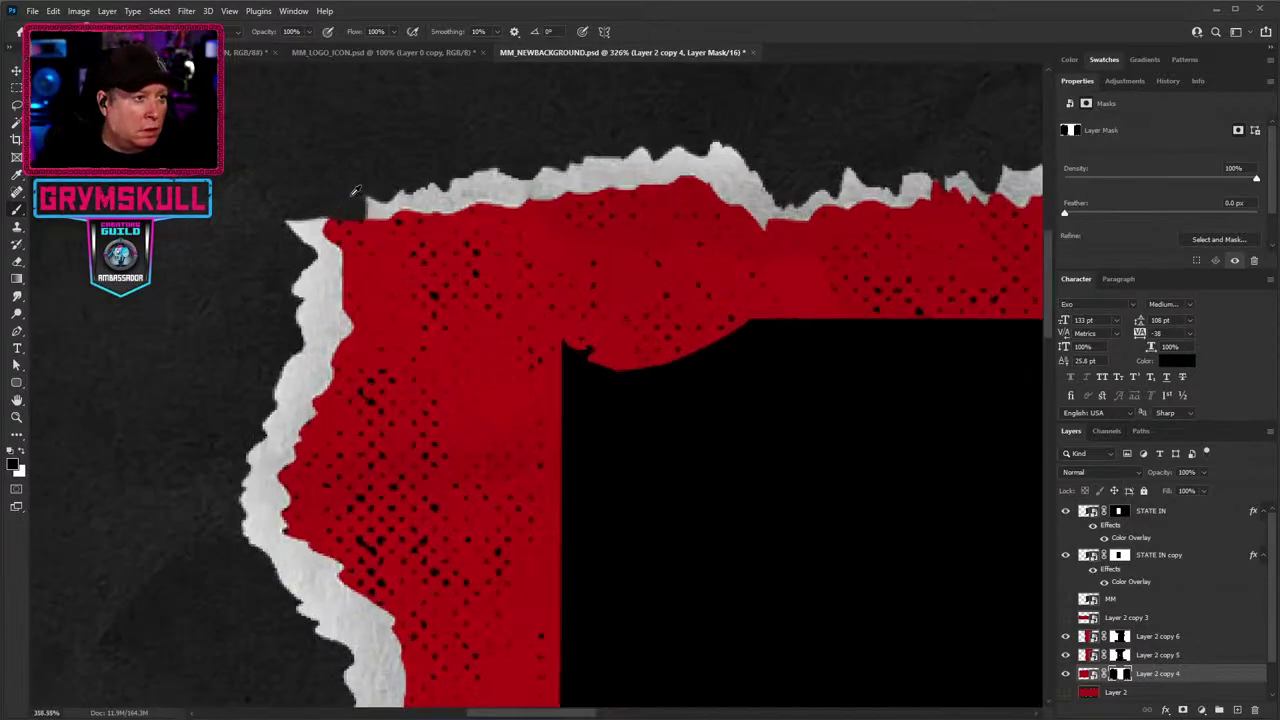
pyautogui.press('x')
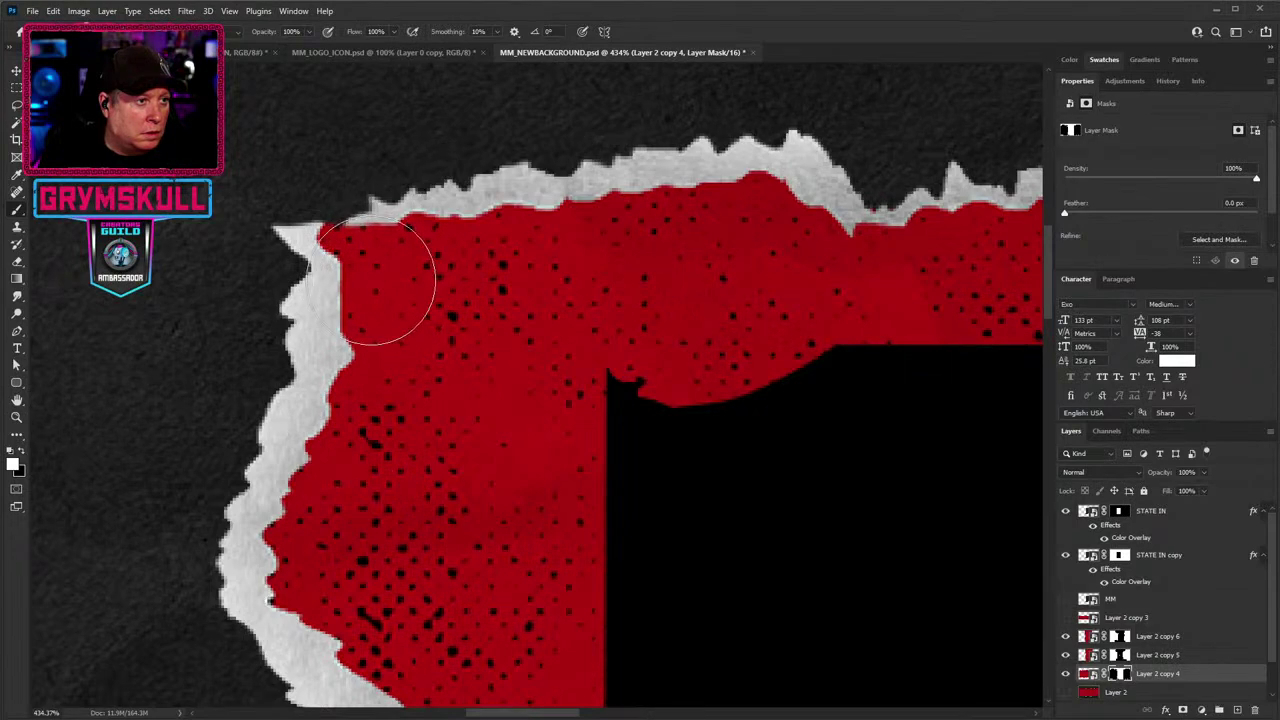
pyautogui.click(345, 268)
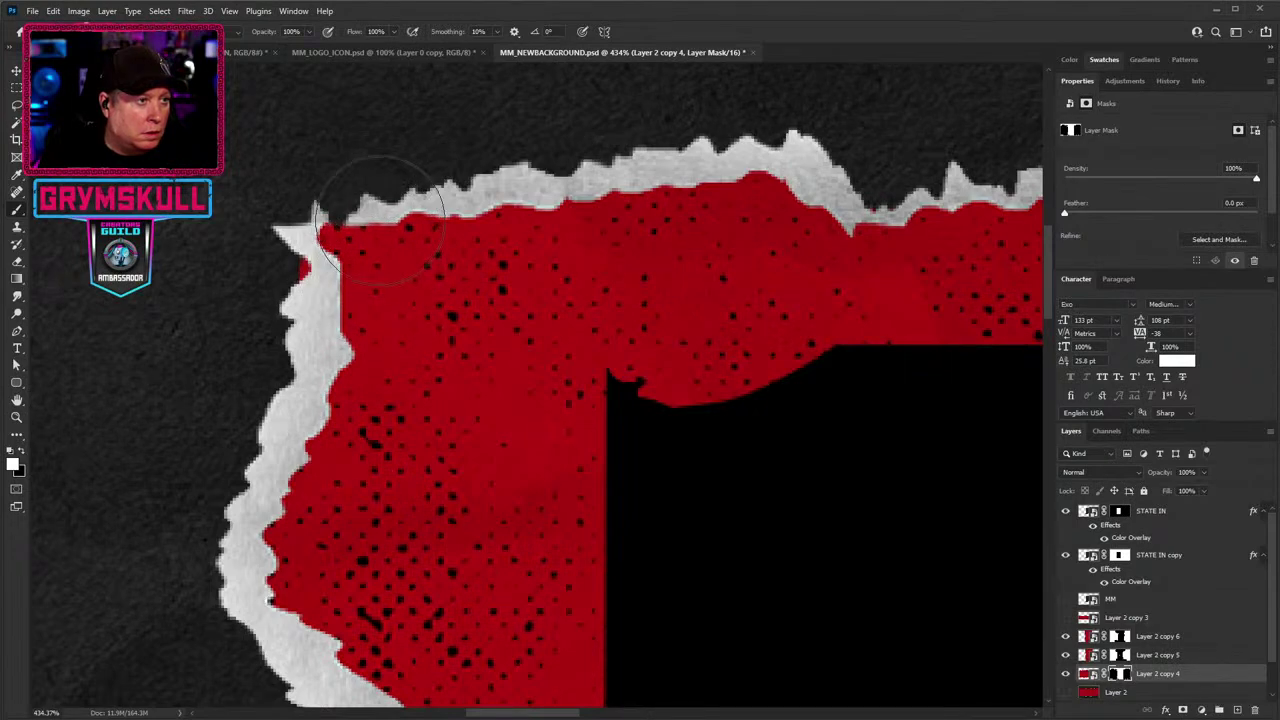
pyautogui.press('x')
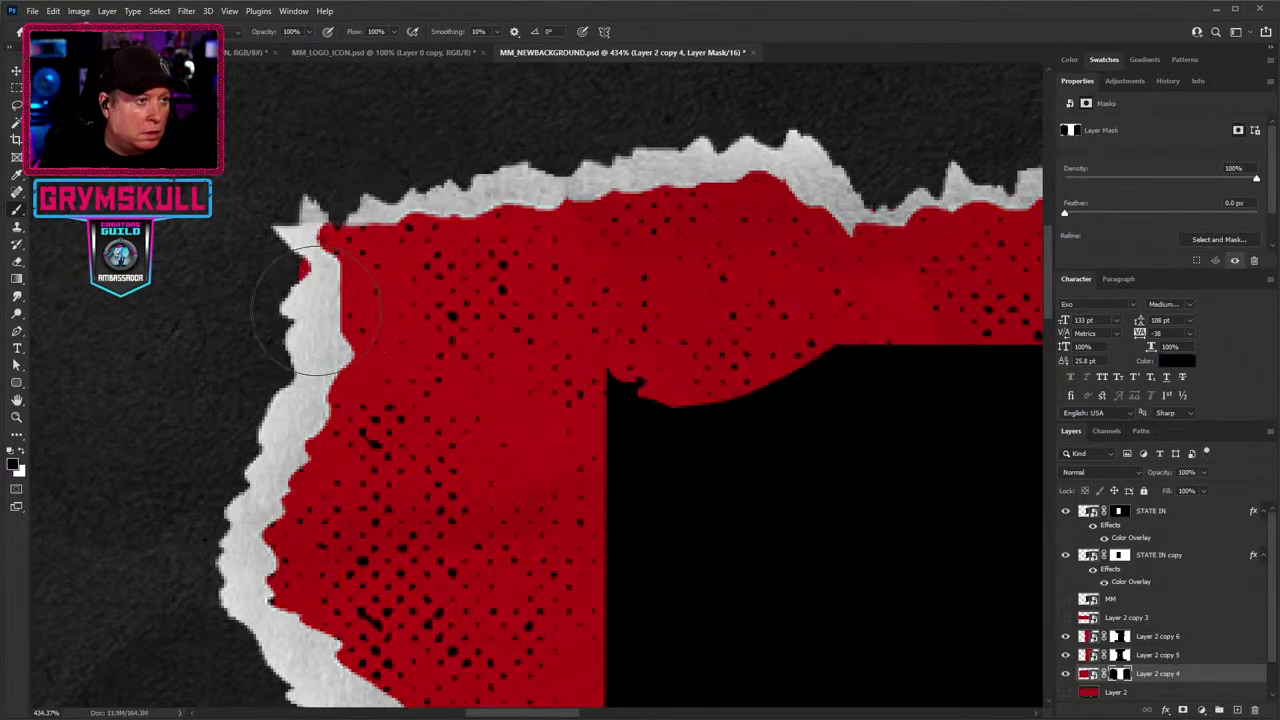
pyautogui.click(258, 300)
pyautogui.scroll(-6, 397, 344)
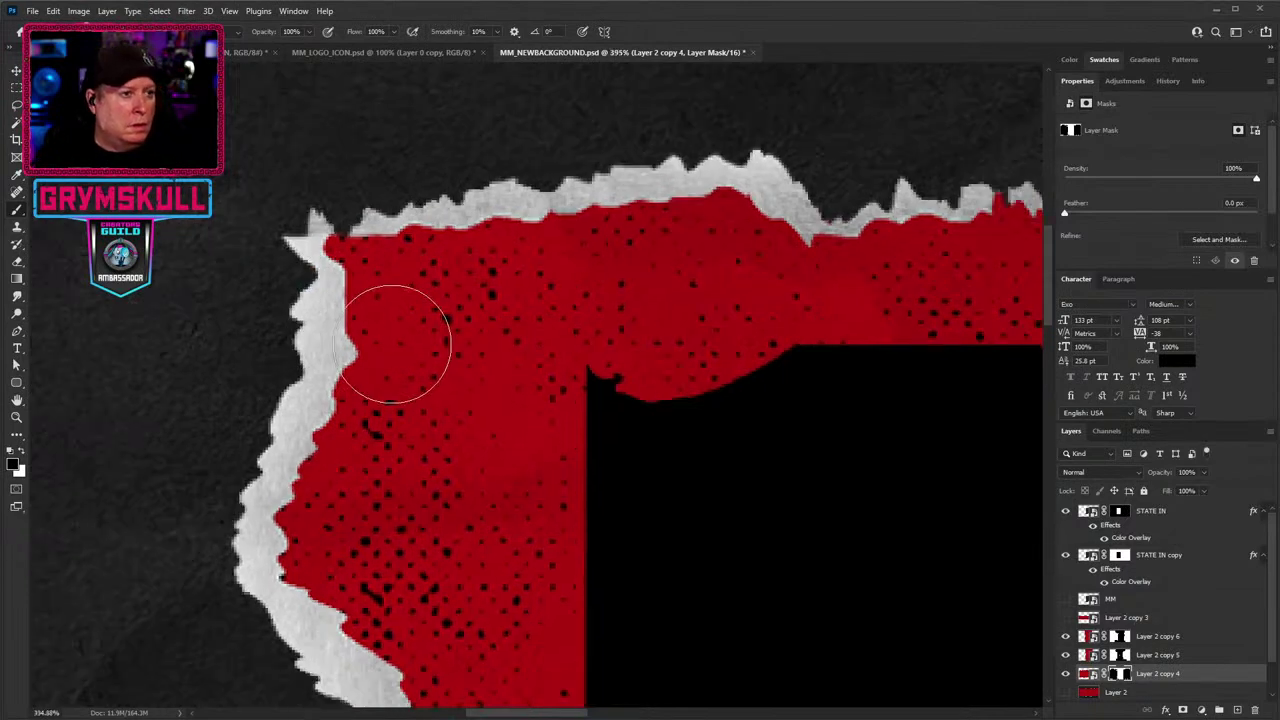
pyautogui.scroll(-1, 397, 340)
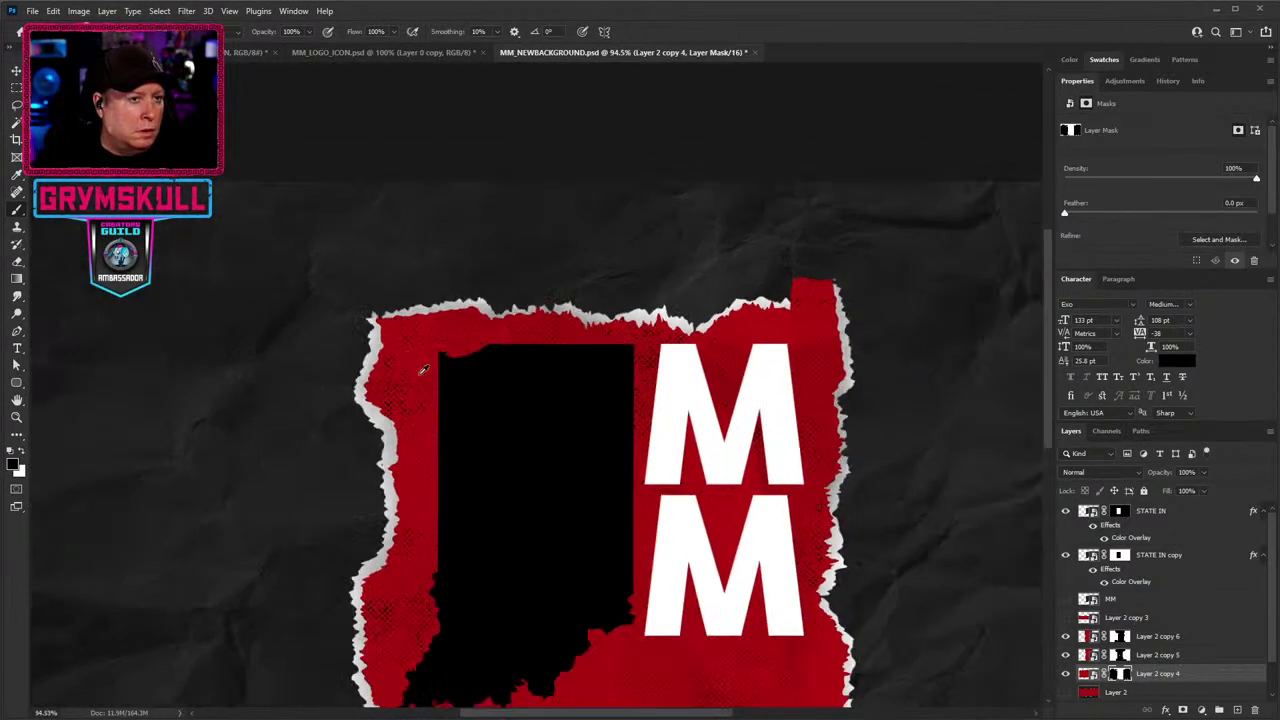
# Paint on Layer 2 copy 5's mask in black to hide the red block protruding above the paper's upper-right corner.
pyautogui.scroll(5, 805, 325)
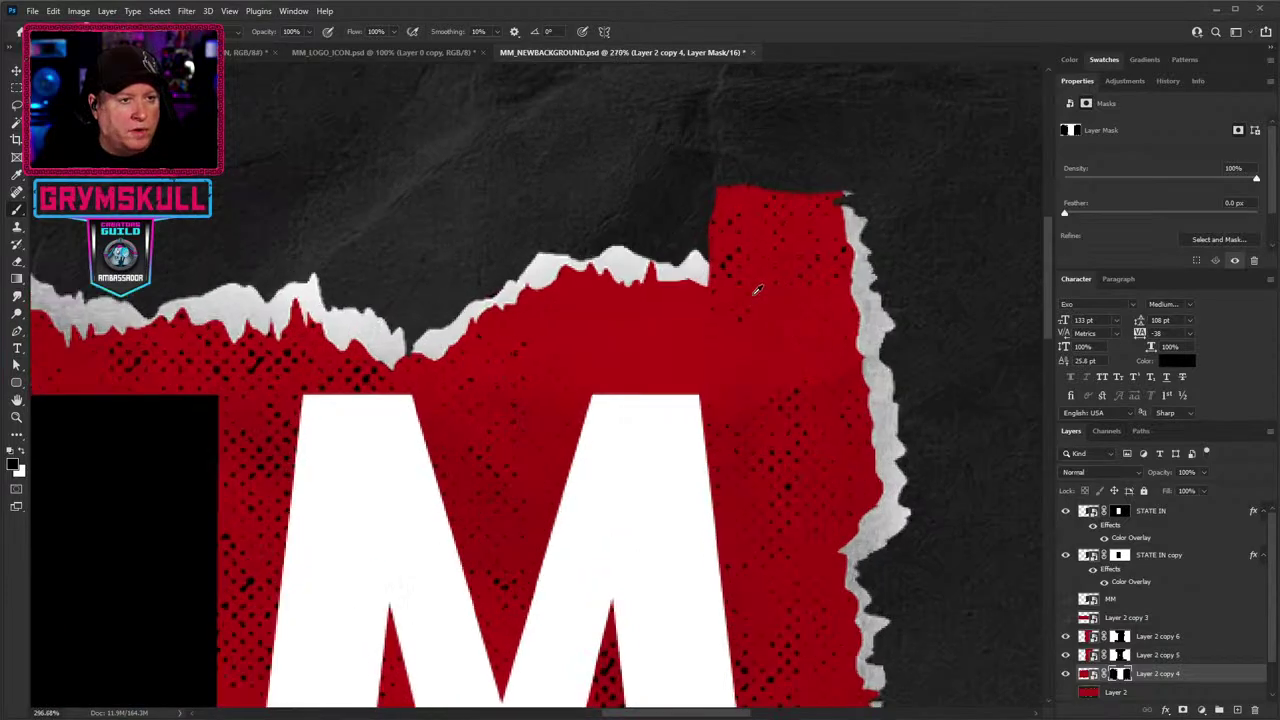
pyautogui.moveTo(729, 277)
pyautogui.mouseDown()
pyautogui.moveTo(721, 293)
pyautogui.moveTo(698, 268)
pyautogui.mouseUp()
pyautogui.press('x')
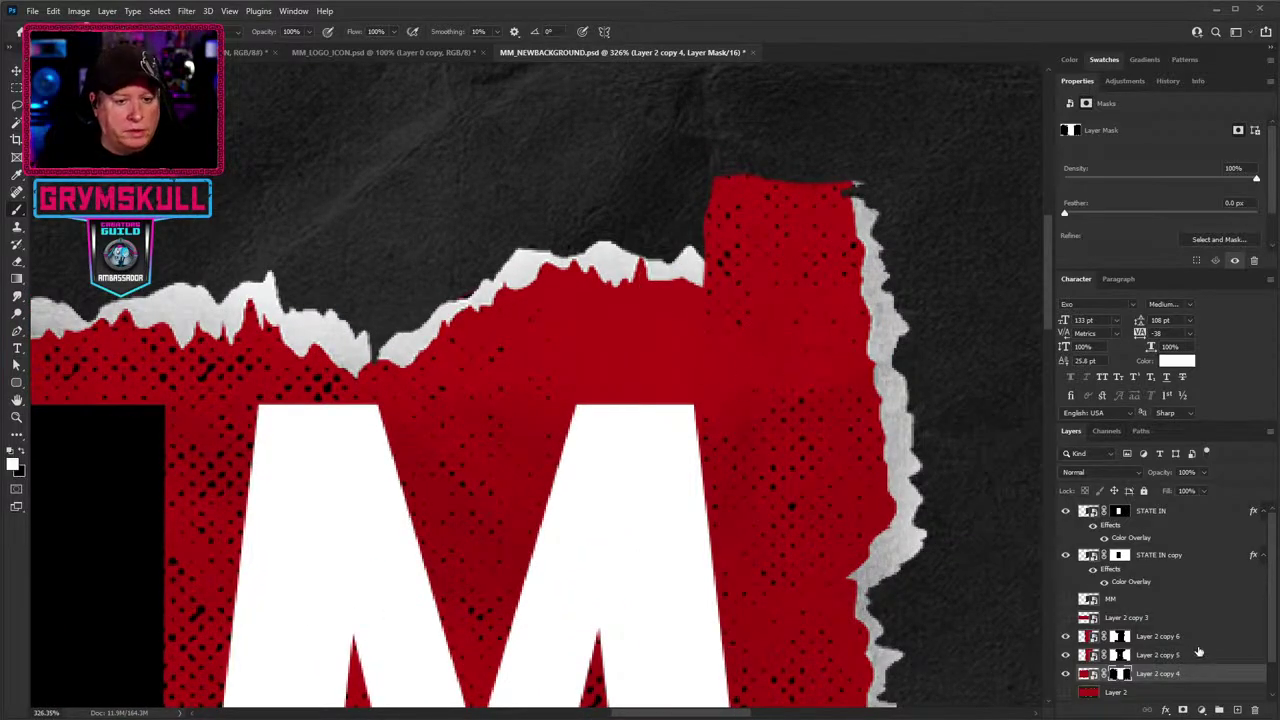
pyautogui.click(1065, 655)
pyautogui.click(1065, 655)
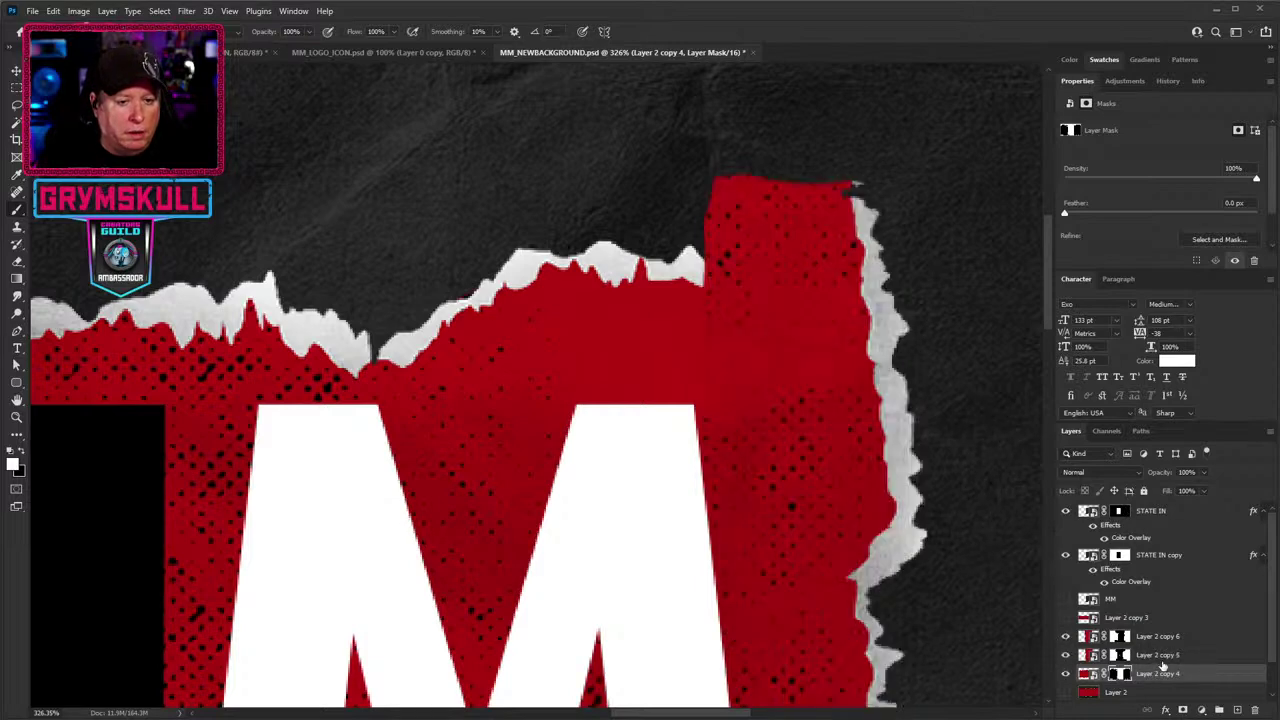
pyautogui.click(1120, 655)
pyautogui.click(743, 194)
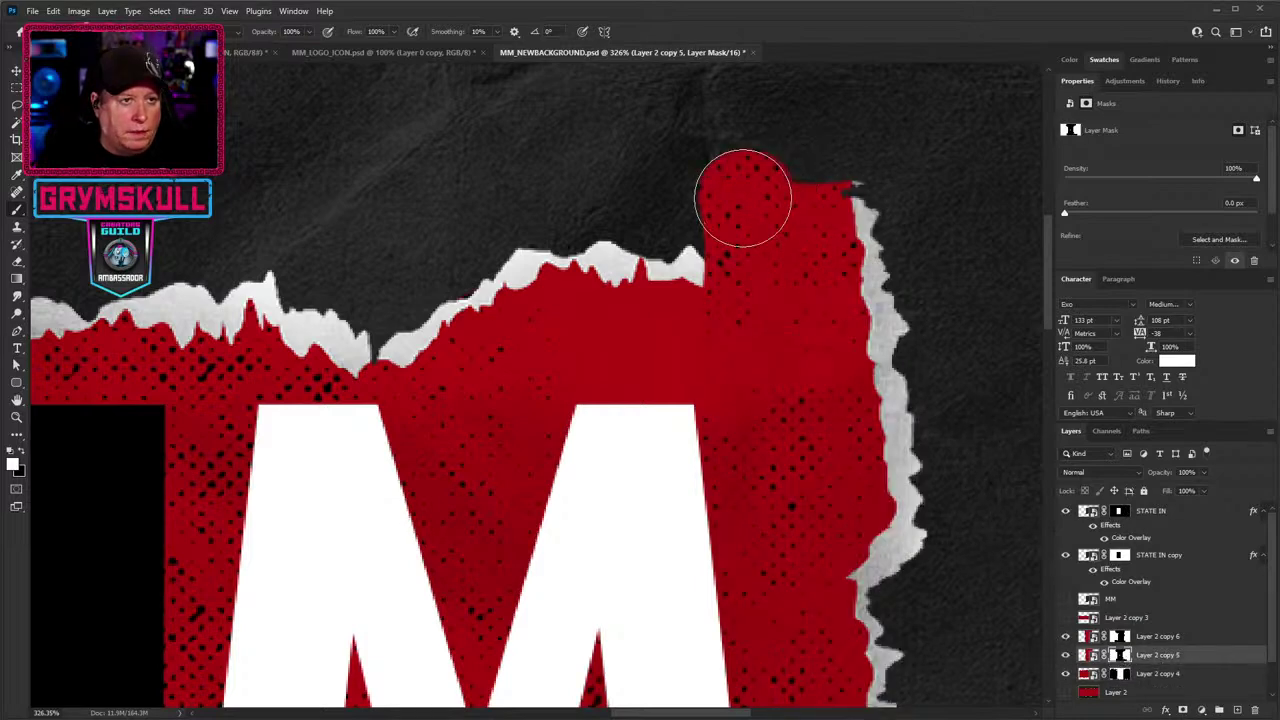
pyautogui.press('x')
pyautogui.click(739, 190)
pyautogui.click(721, 228)
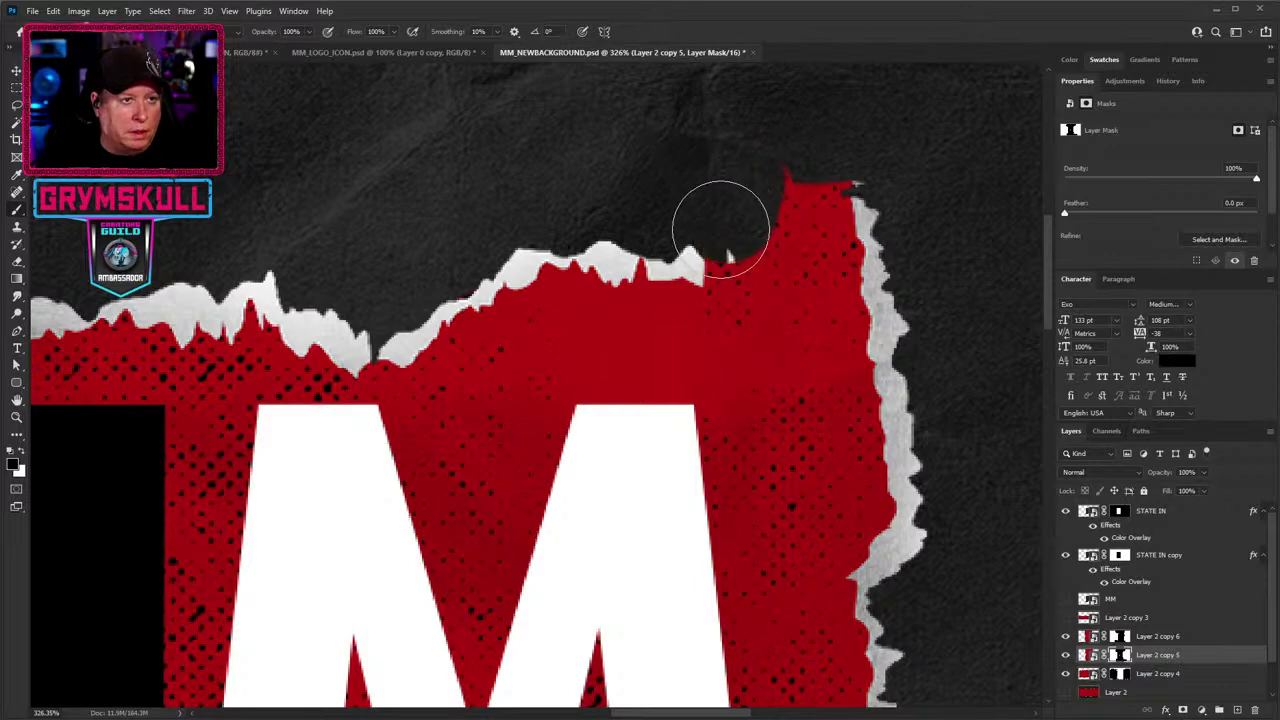
pyautogui.moveTo(743, 203)
pyautogui.mouseDown()
pyautogui.moveTo(791, 194)
pyautogui.moveTo(831, 209)
pyautogui.moveTo(869, 249)
pyautogui.moveTo(743, 220)
pyautogui.moveTo(729, 243)
pyautogui.moveTo(874, 274)
pyautogui.mouseUp()
pyautogui.press('x')
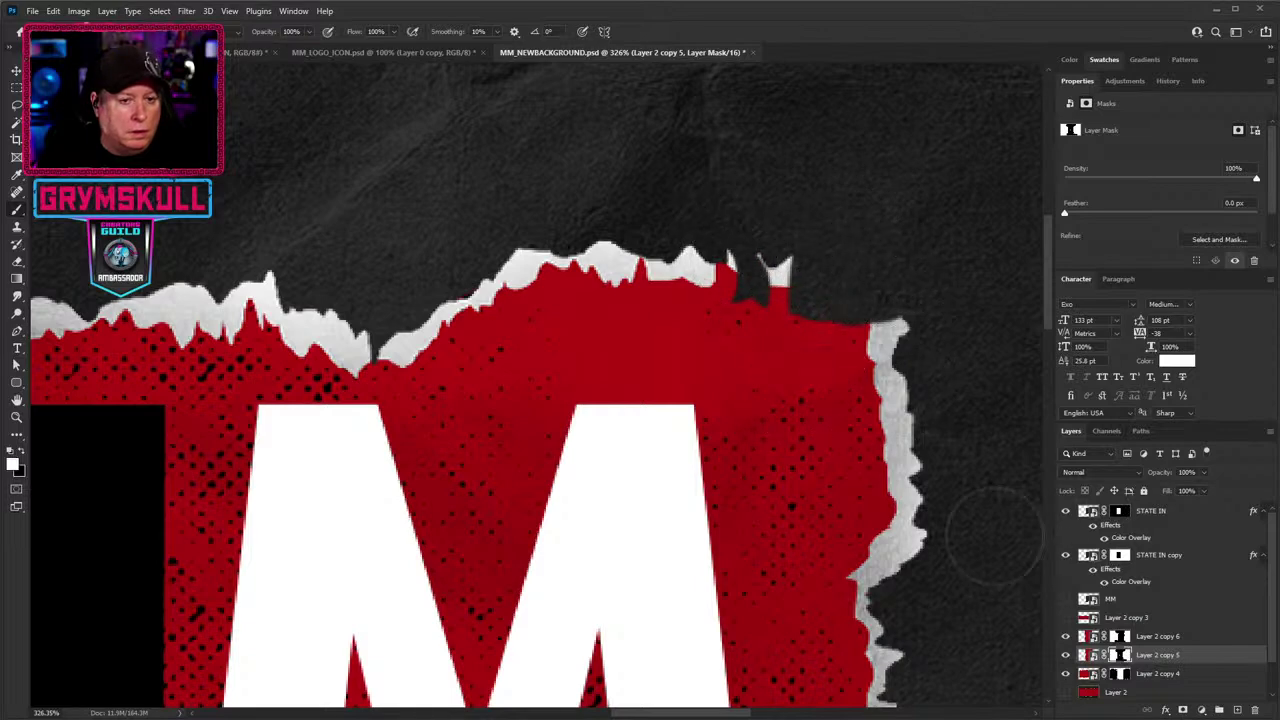
# Extend the torn top edge to the upper-right corner on Layer 2 copy 4's mask, and the right torn edge up to it on Layer 2 copy 5's mask.
pyautogui.click(1122, 676)
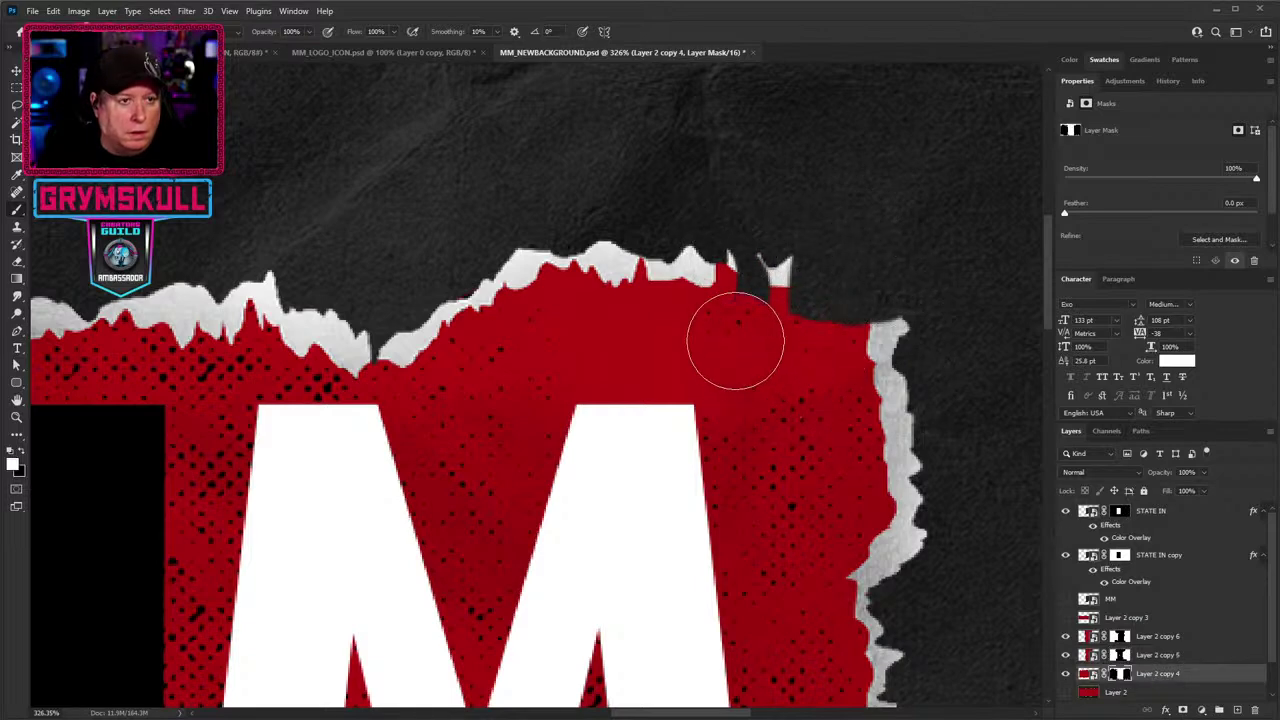
pyautogui.moveTo(734, 320)
pyautogui.mouseDown()
pyautogui.moveTo(704, 286)
pyautogui.moveTo(783, 320)
pyautogui.moveTo(857, 292)
pyautogui.mouseUp()
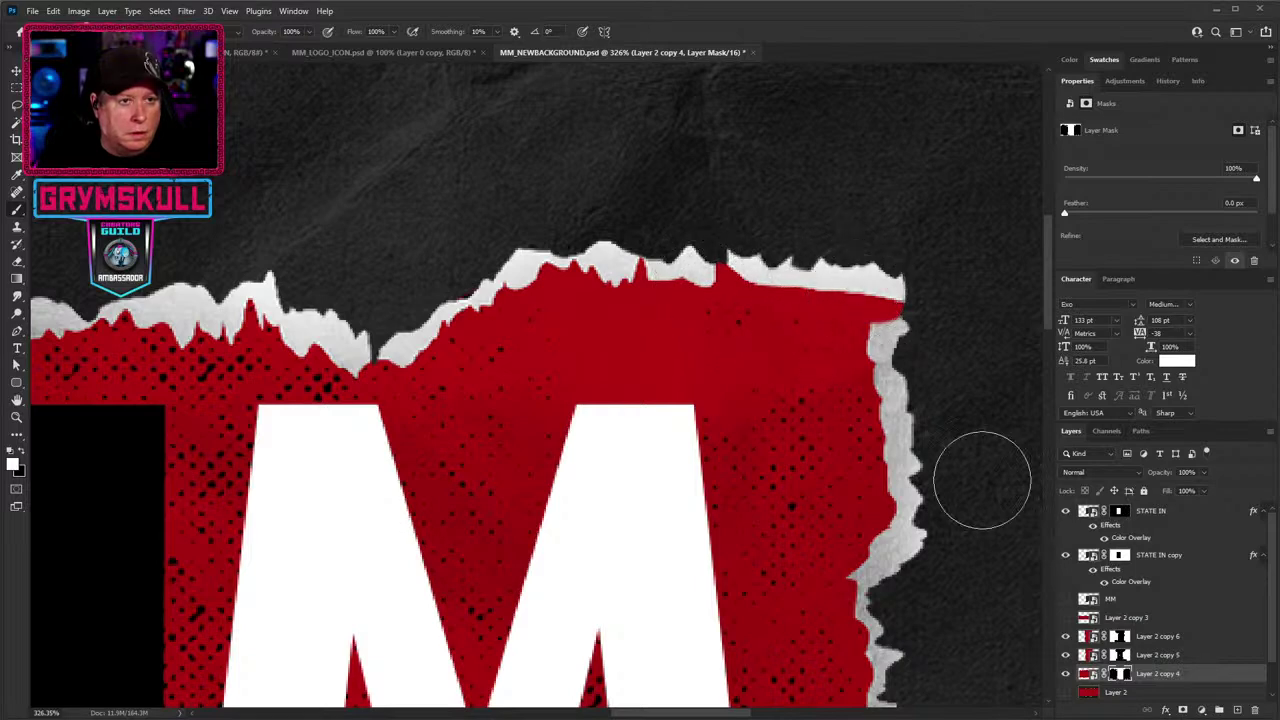
pyautogui.click(1090, 655)
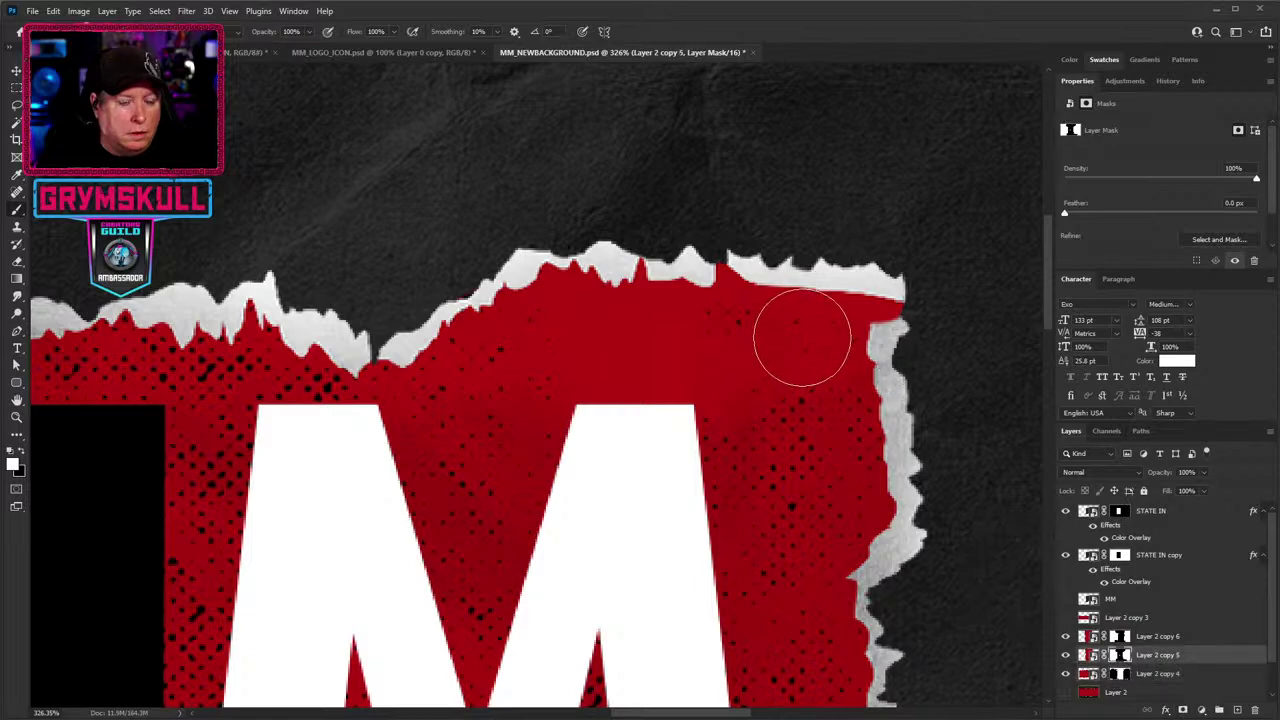
pyautogui.click(841, 316)
pyautogui.press('x')
pyautogui.moveTo(818, 320)
pyautogui.mouseDown()
pyautogui.moveTo(829, 320)
pyautogui.moveTo(789, 331)
pyautogui.mouseUp()
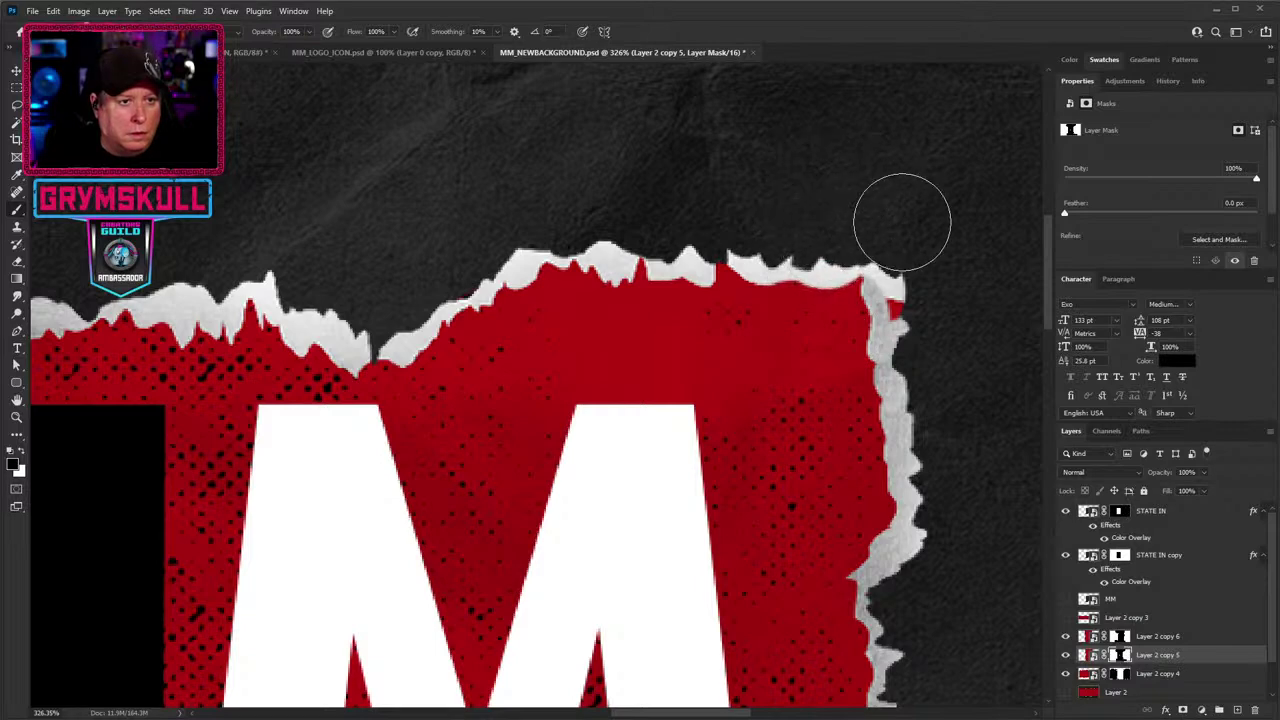
# Paint black on Layer 2 copy 4's mask to remove the scrap protruding beyond the right torn edge at the upper-right corner.
pyautogui.click(1153, 676)
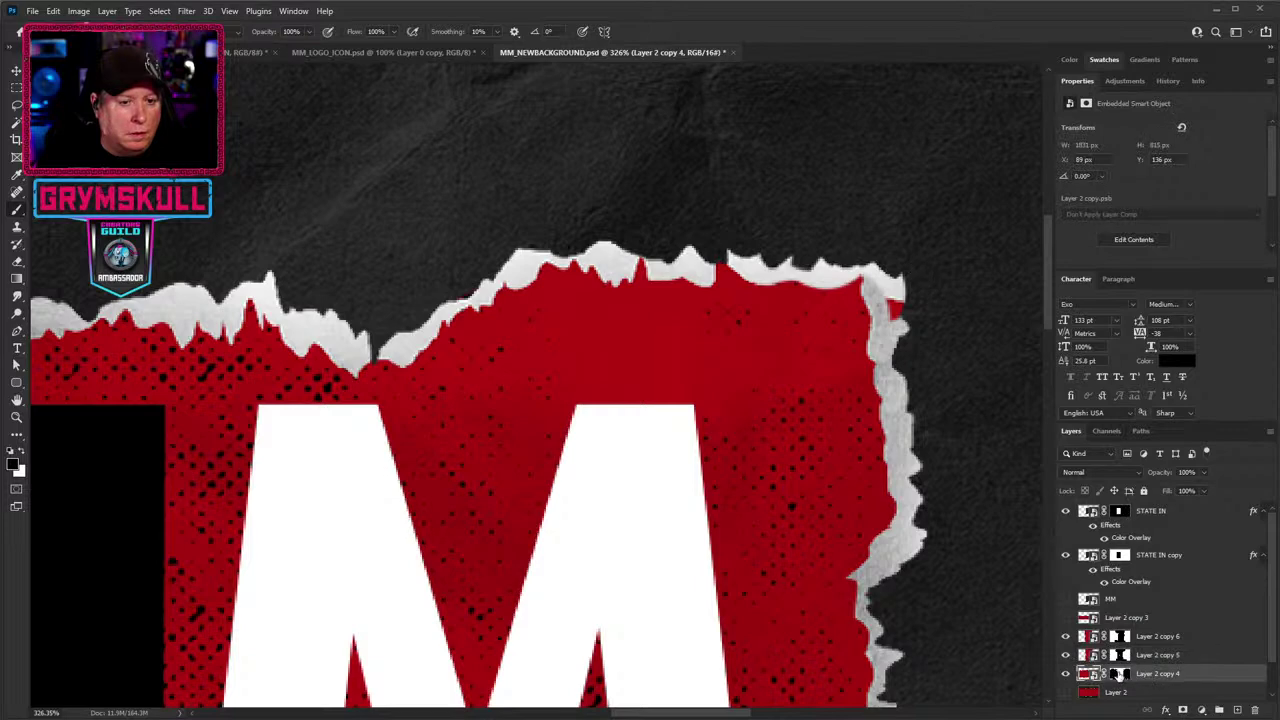
pyautogui.click(1118, 674)
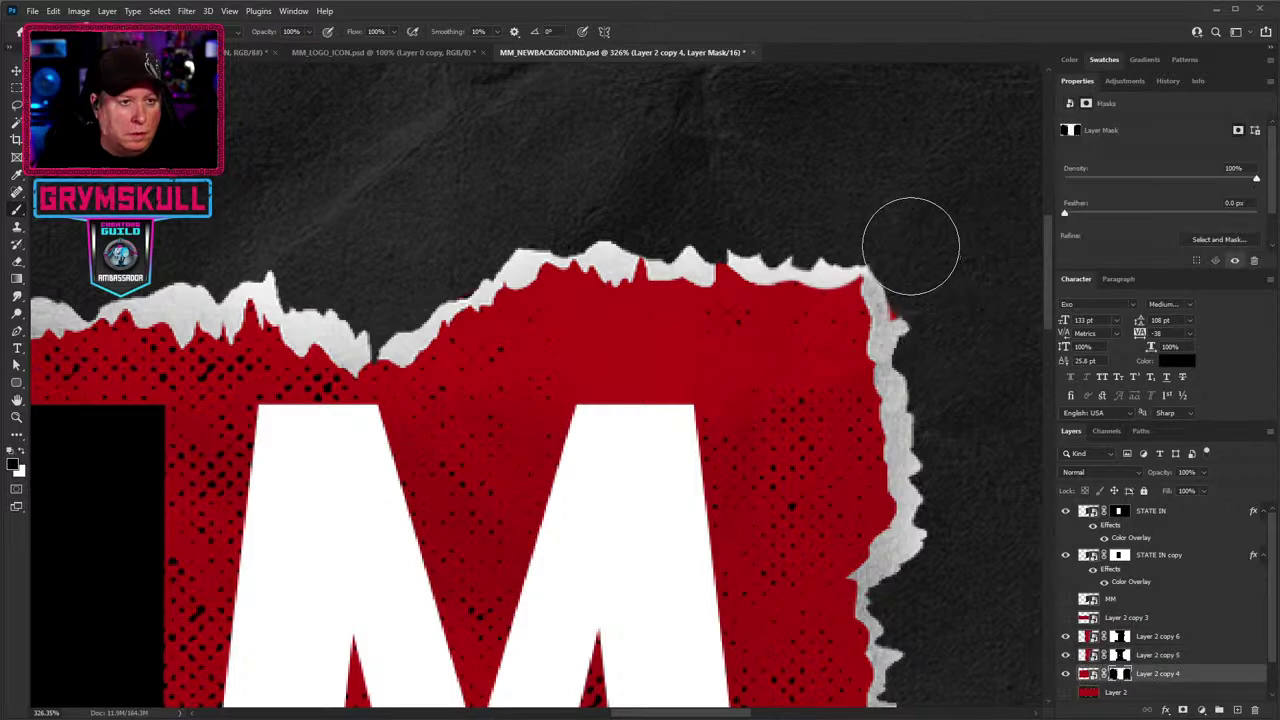
pyautogui.moveTo(937, 286); pyautogui.dragTo(945, 316)
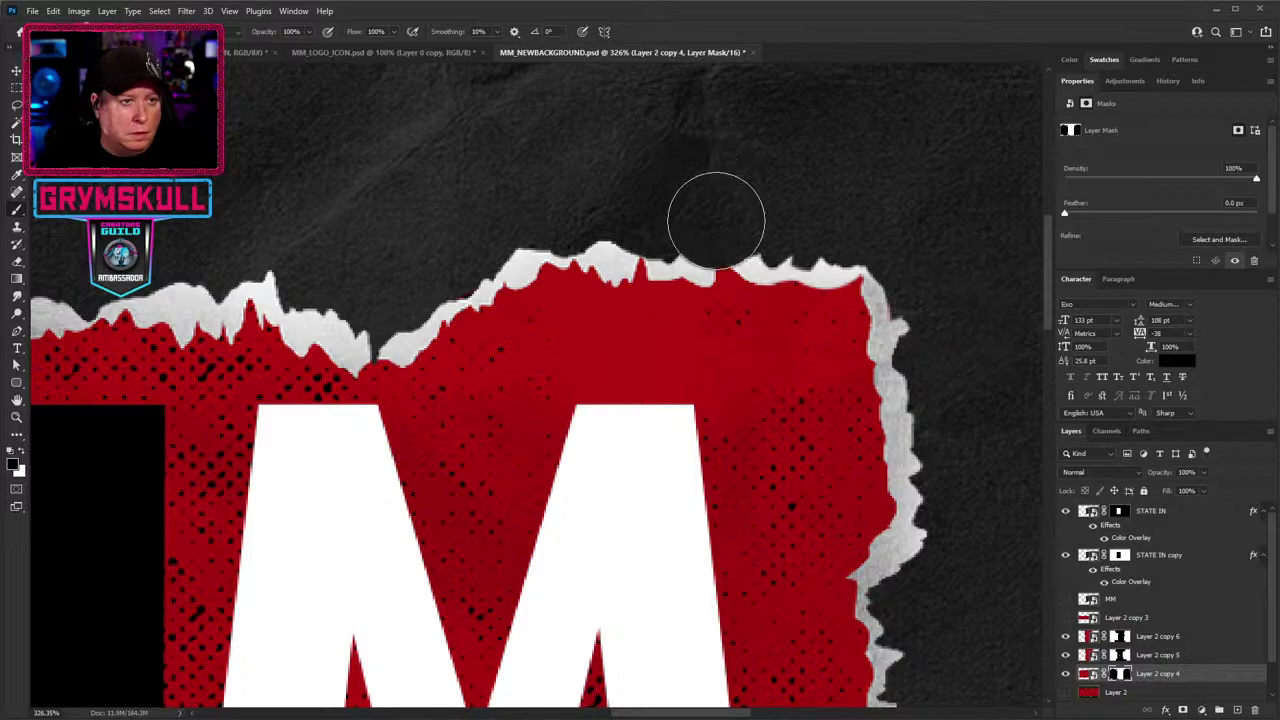
pyautogui.press('x')
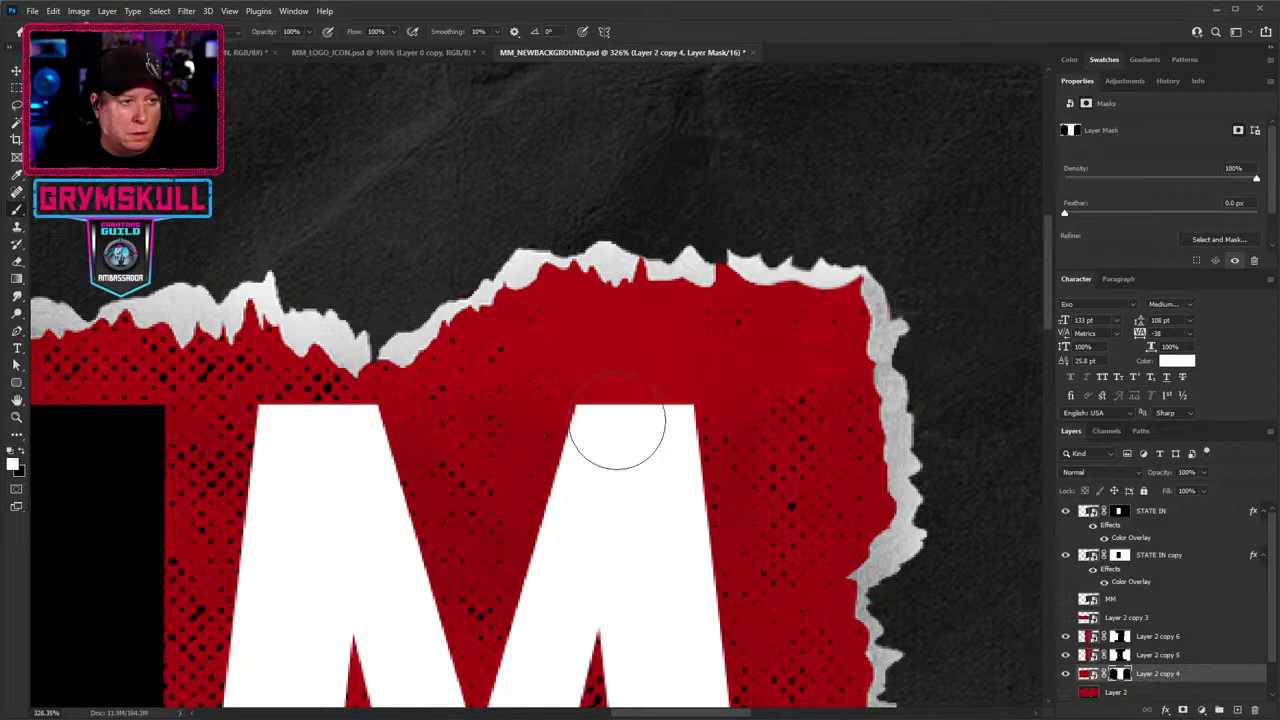
# Nudge Layer 2 copy 4 slightly to the left, to an X position of 85 px.
pyautogui.scroll(-4, 503, 458)
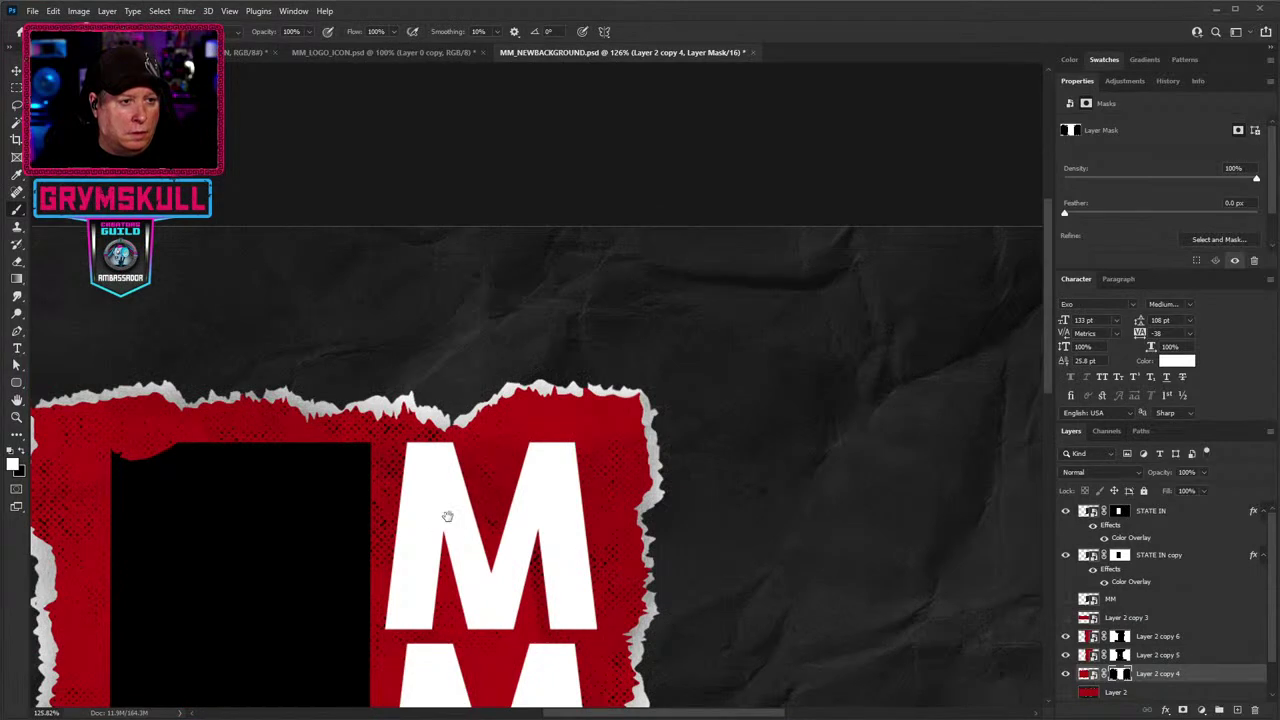
pyautogui.moveTo(447, 516); pyautogui.dragTo(726, 303)
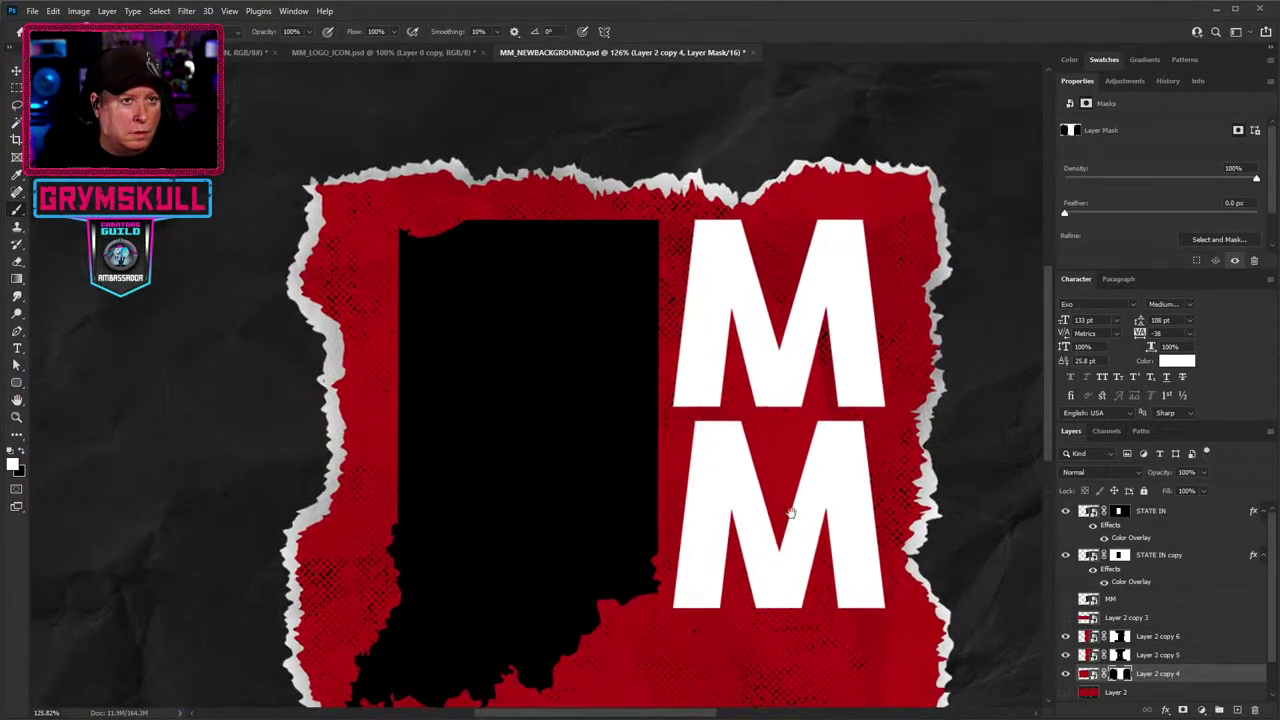
pyautogui.click(1180, 678)
pyautogui.press('v')
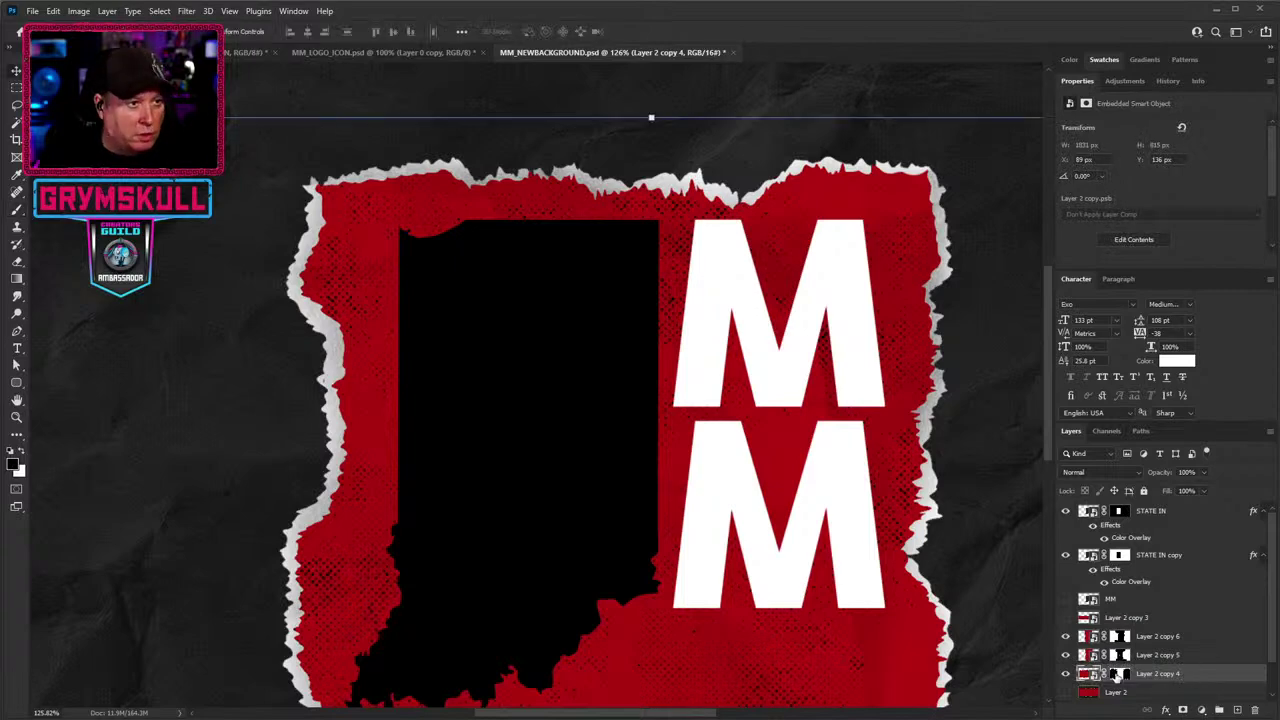
pyautogui.press('Left')
pyautogui.press('Left')
pyautogui.press('Left')
pyautogui.press('Left')
pyautogui.press('Left')
pyautogui.press('Left')
pyautogui.press('Left')
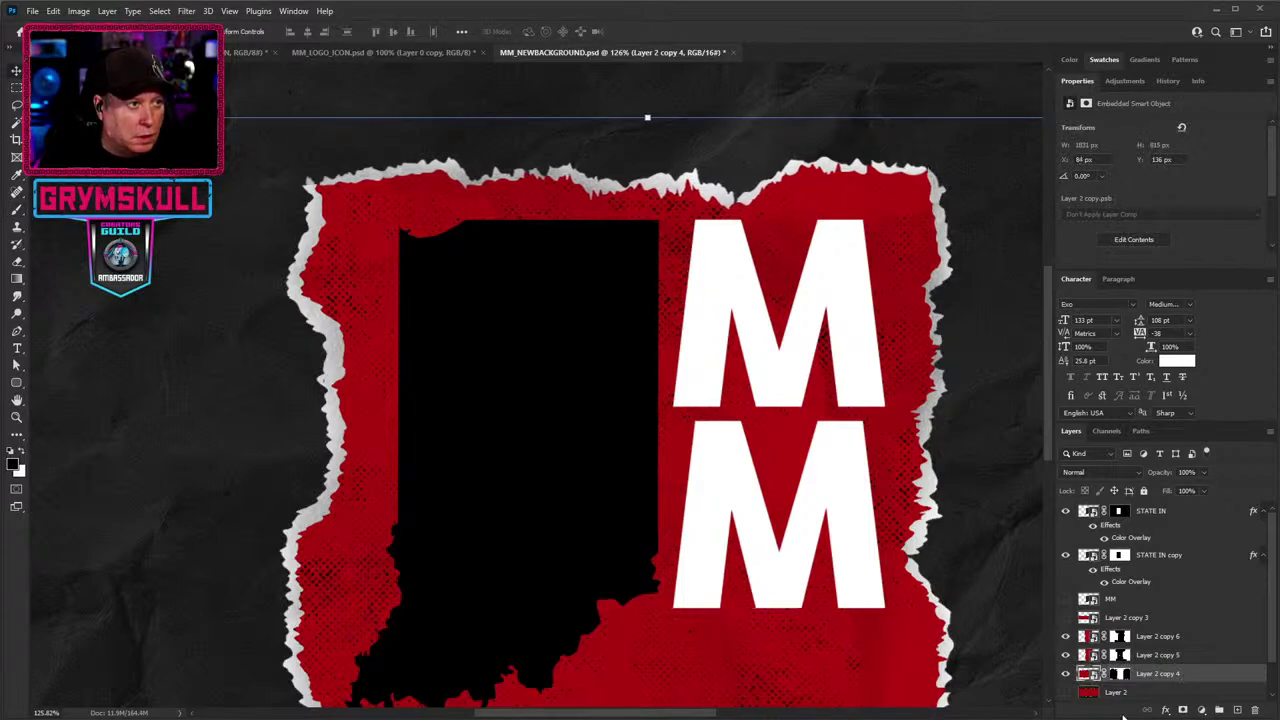
pyautogui.press('Right')
pyautogui.press('Right')
pyautogui.press('Right')
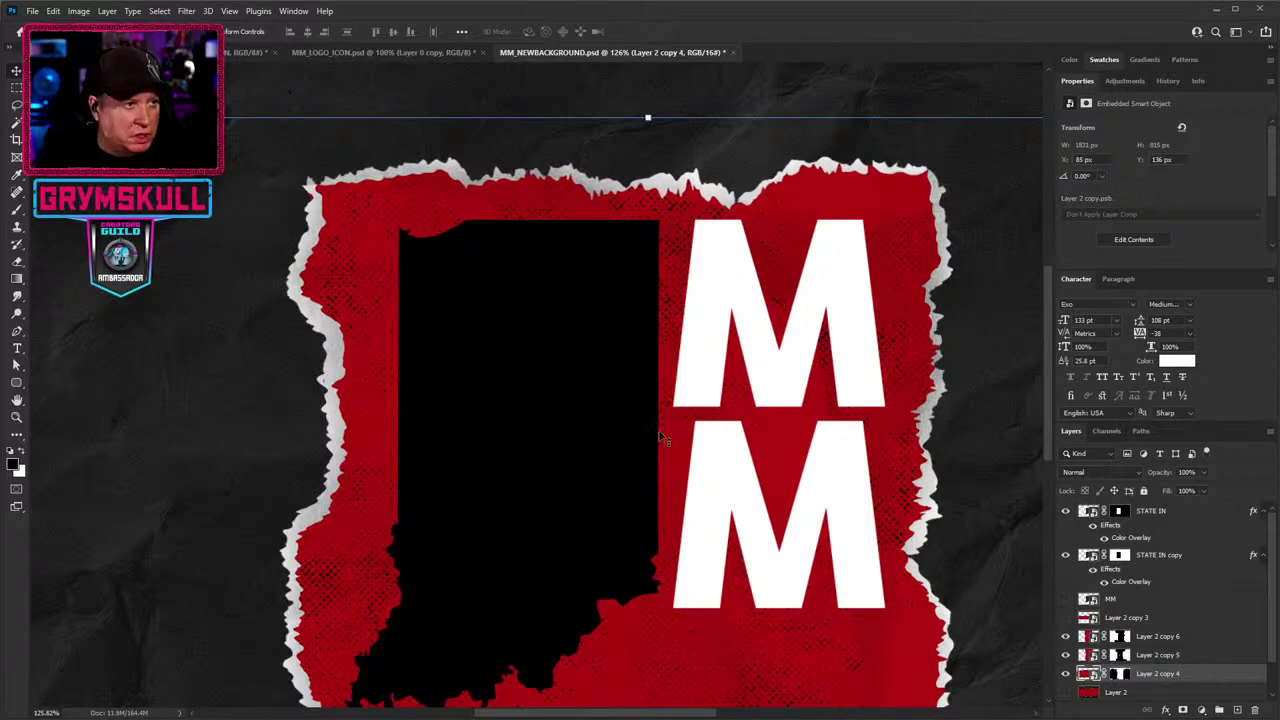
# Paint Layer 2 copy 4's mask in white along the bottom edge to the paper's lower-left corner.
pyautogui.hotkey('ctrl', '0')
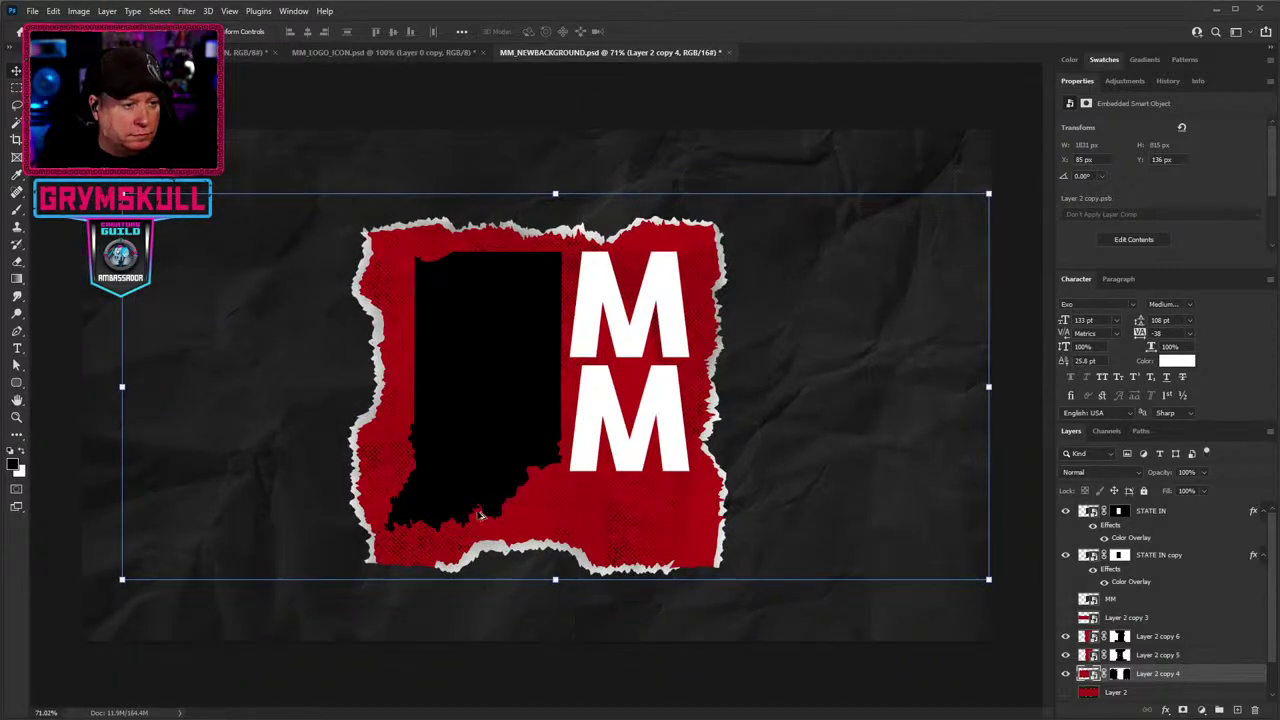
pyautogui.scroll(4, 479, 515)
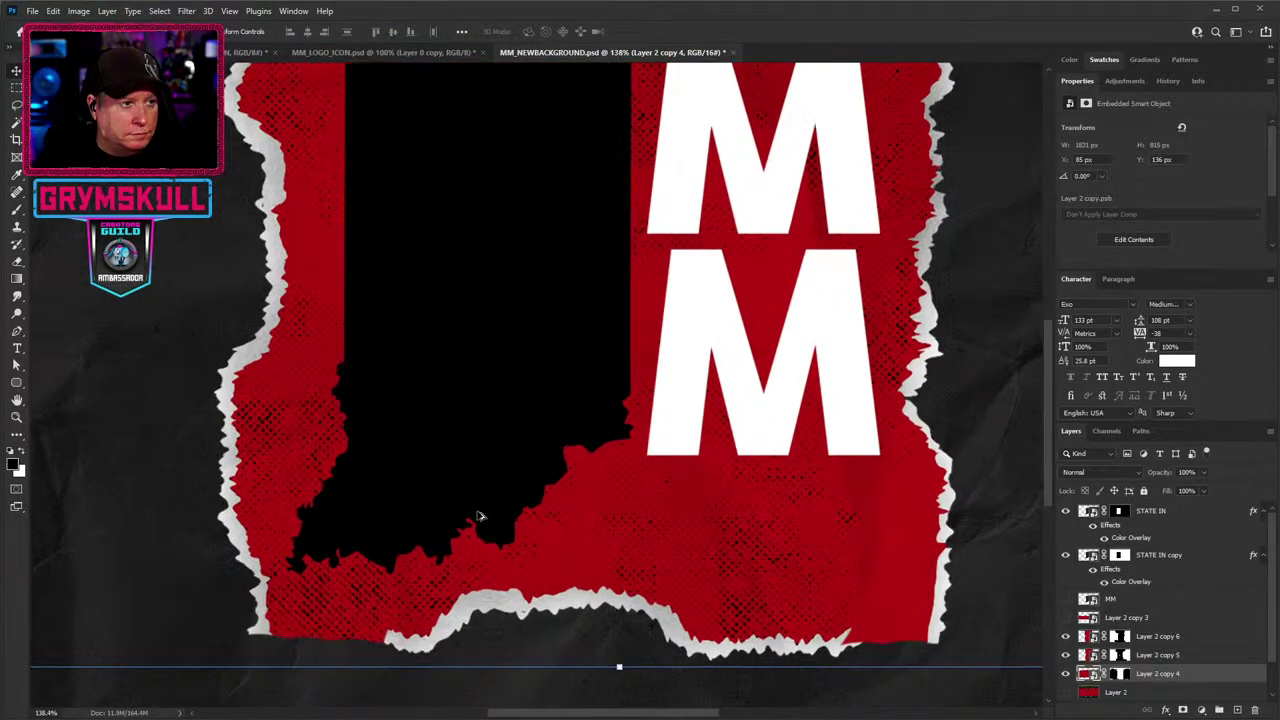
pyautogui.scroll(-2, 479, 515)
pyautogui.scroll(3, 479, 515)
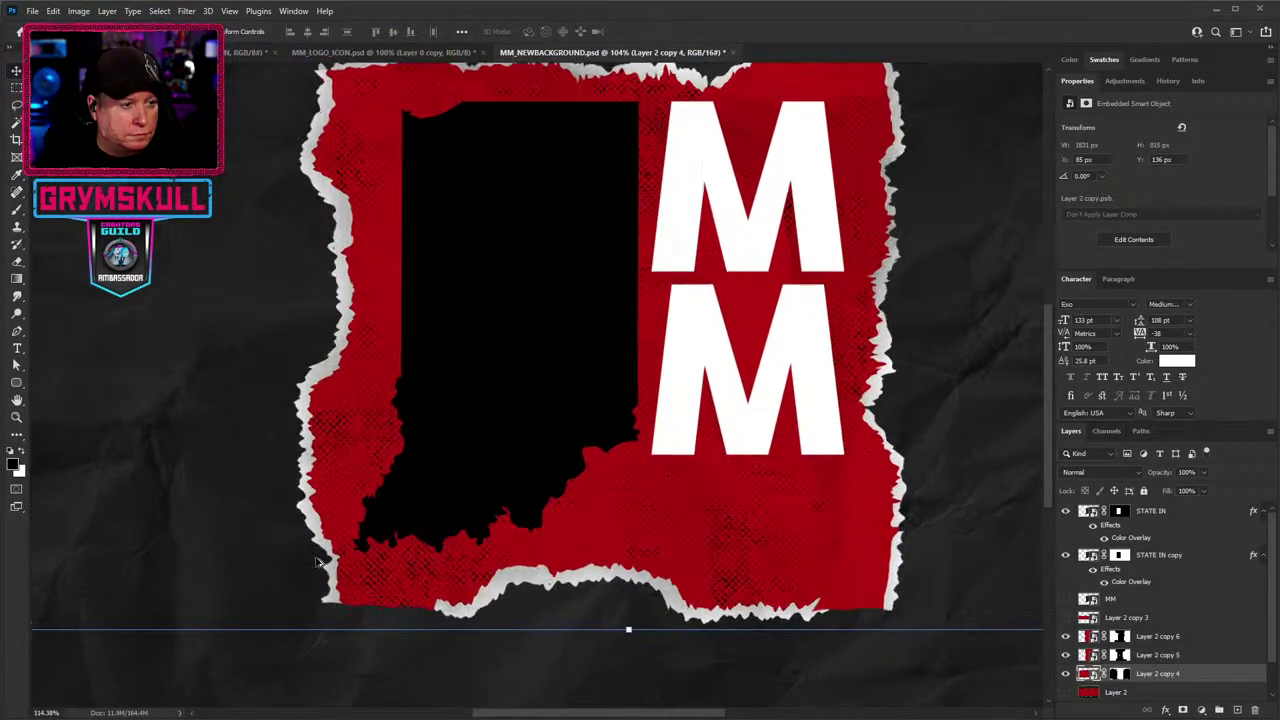
pyautogui.scroll(-2, 526, 592)
pyautogui.scroll(5, 423, 506)
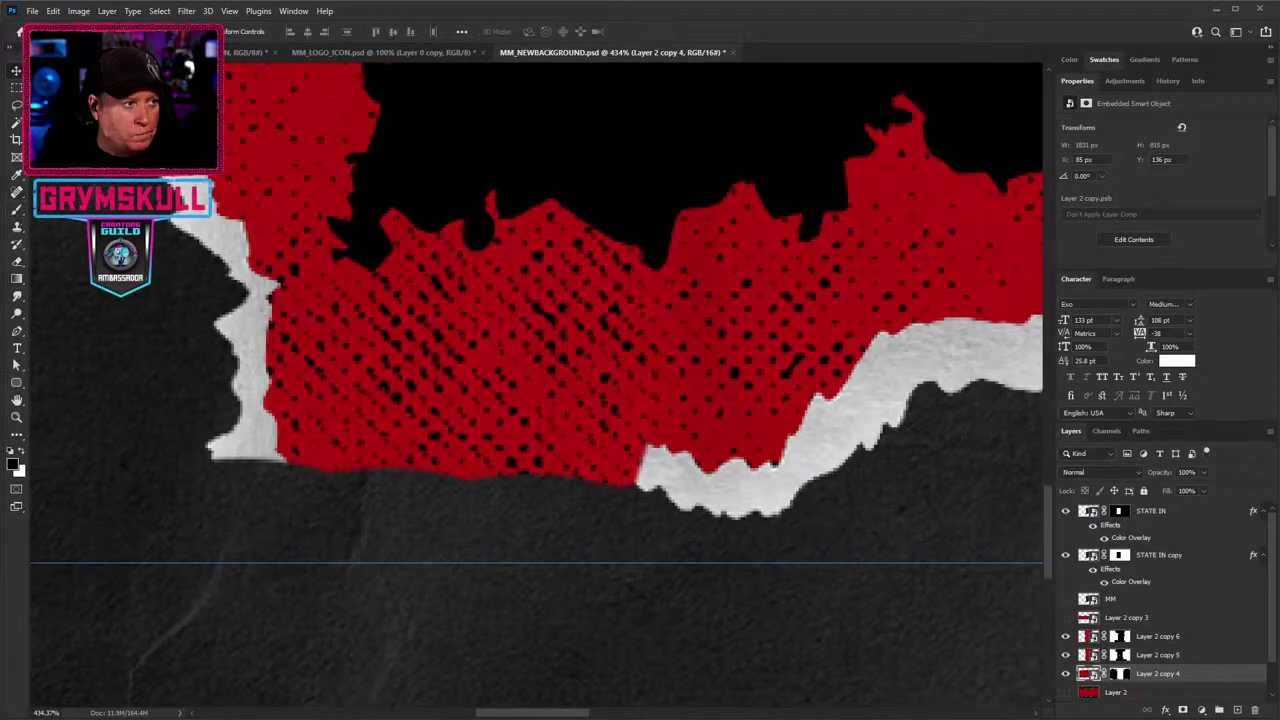
pyautogui.click(16, 210)
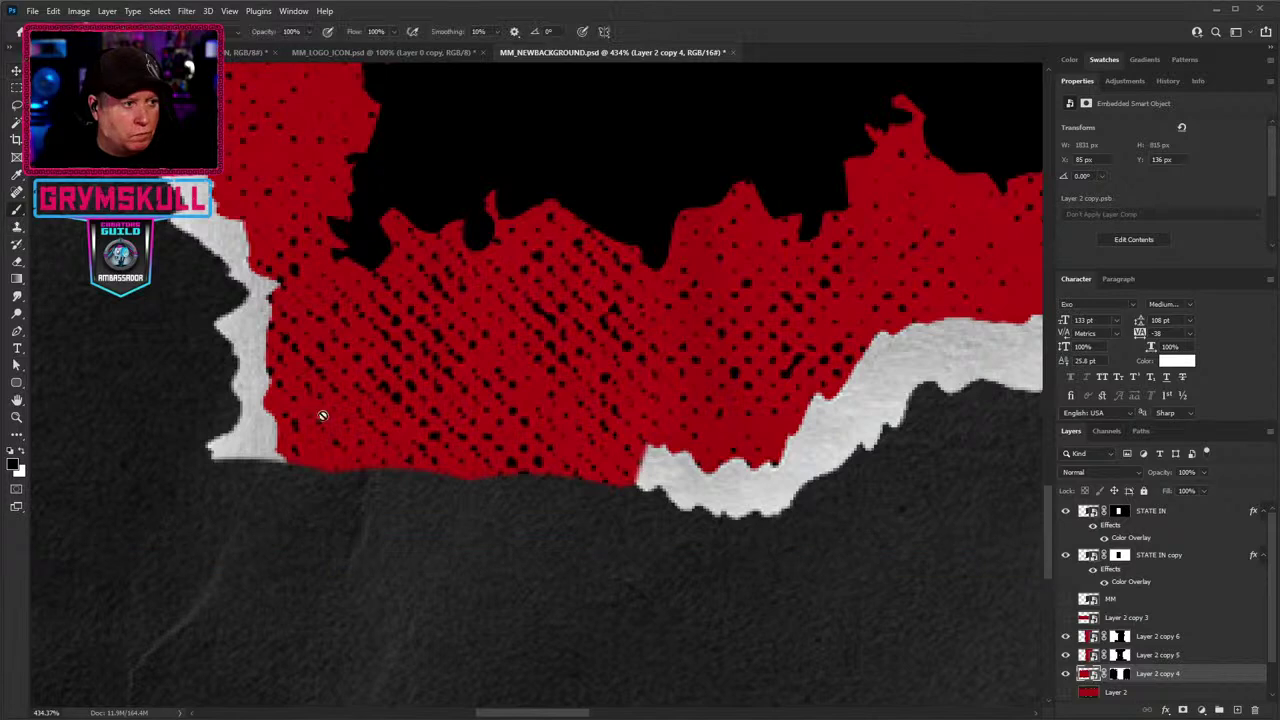
pyautogui.click(1116, 674)
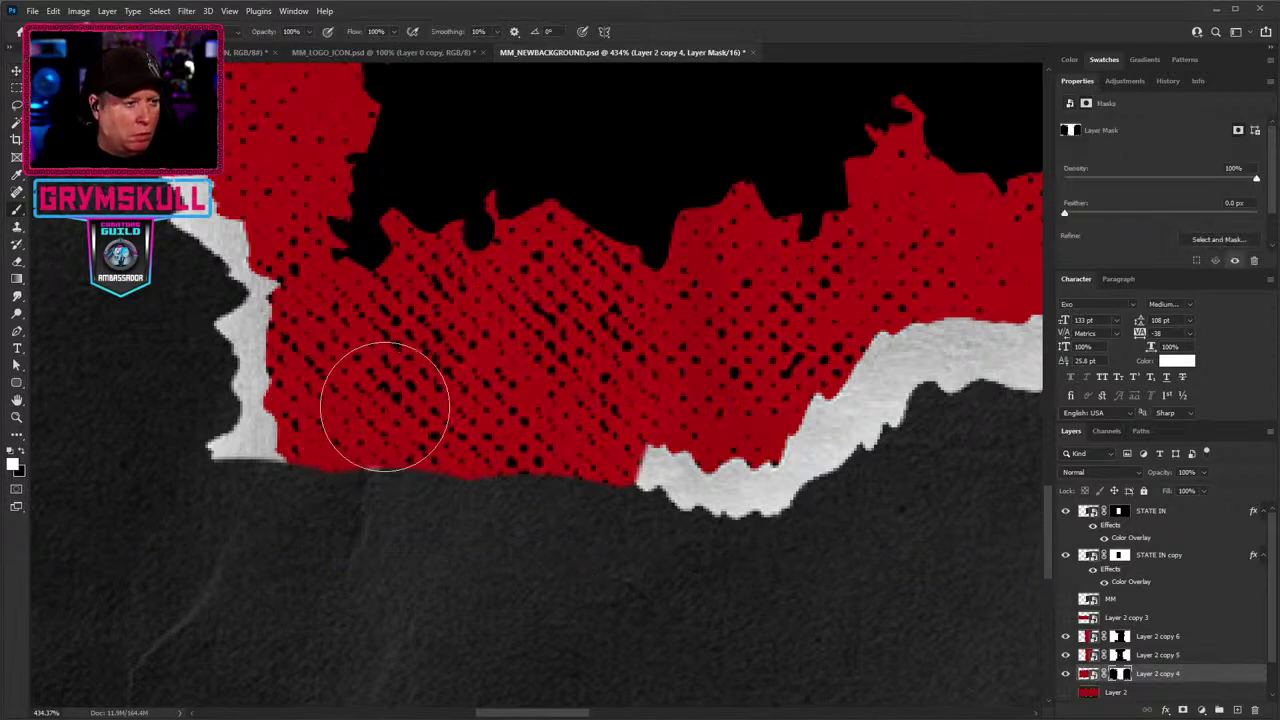
pyautogui.press('x')
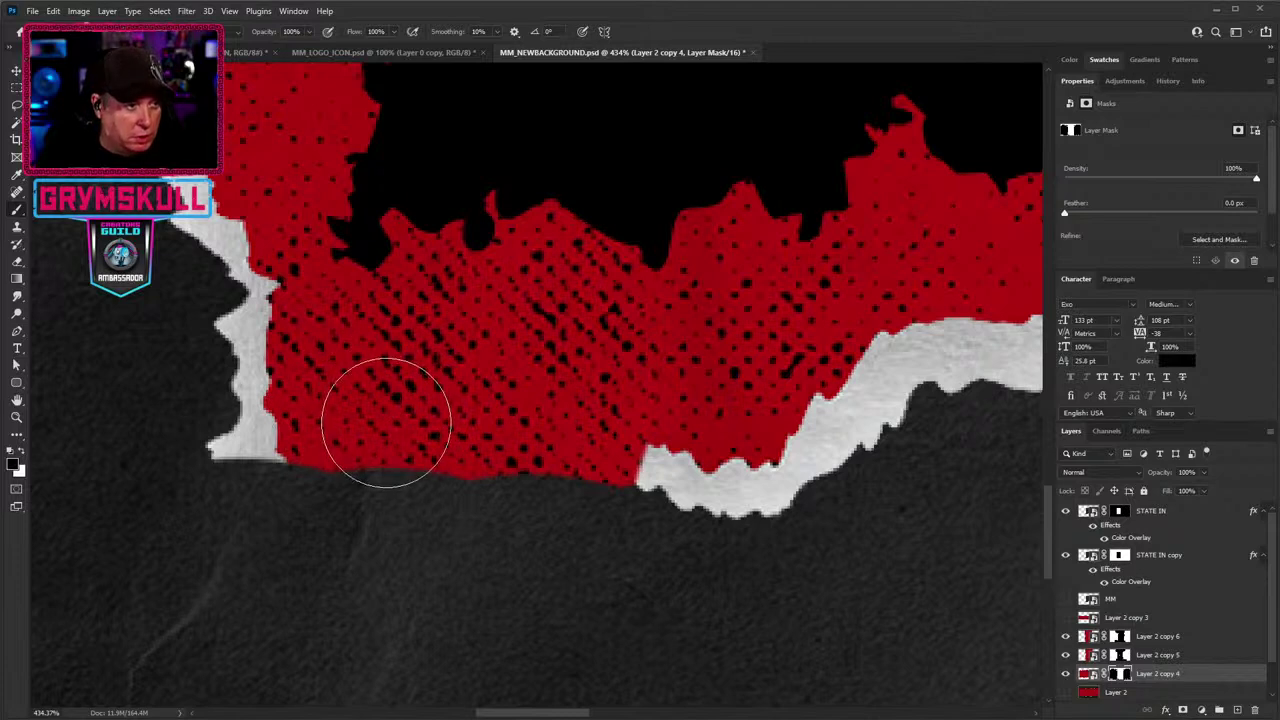
pyautogui.click(700, 425)
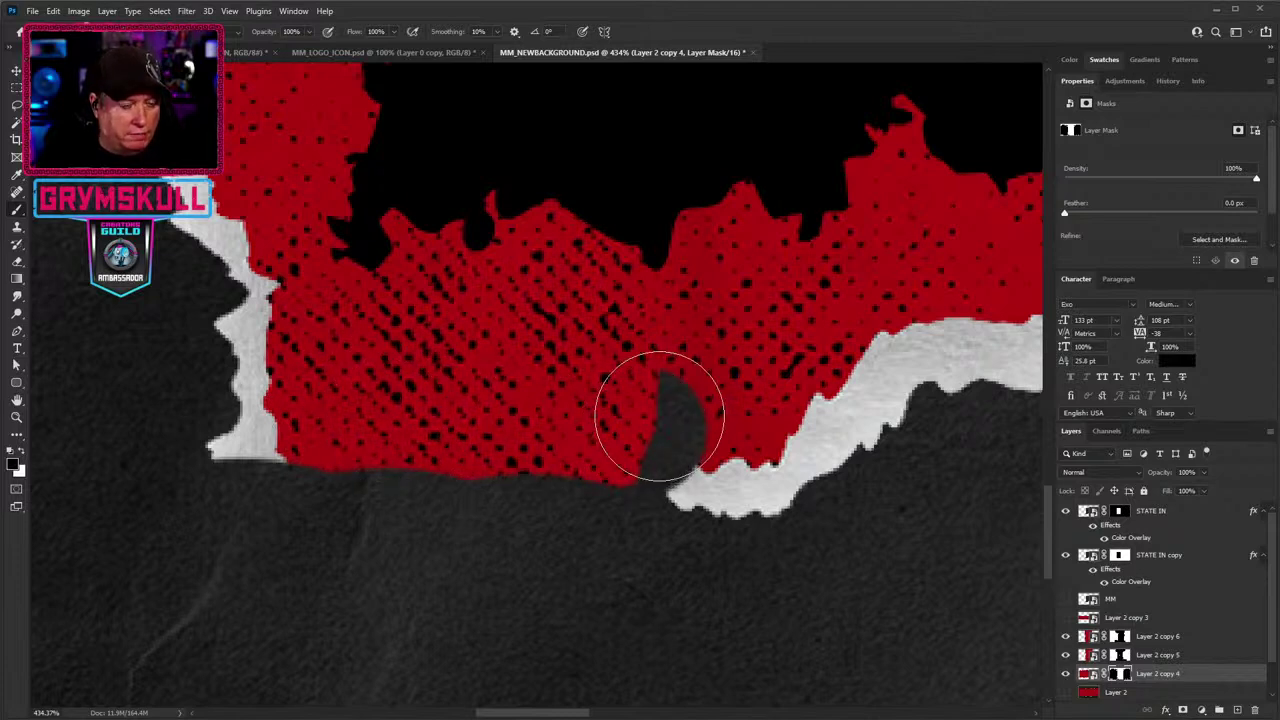
pyautogui.press('x')
pyautogui.moveTo(660, 405)
pyautogui.mouseDown()
pyautogui.moveTo(669, 394)
pyautogui.moveTo(626, 423)
pyautogui.moveTo(554, 417)
pyautogui.moveTo(626, 423)
pyautogui.moveTo(618, 443)
pyautogui.moveTo(306, 434)
pyautogui.mouseUp()
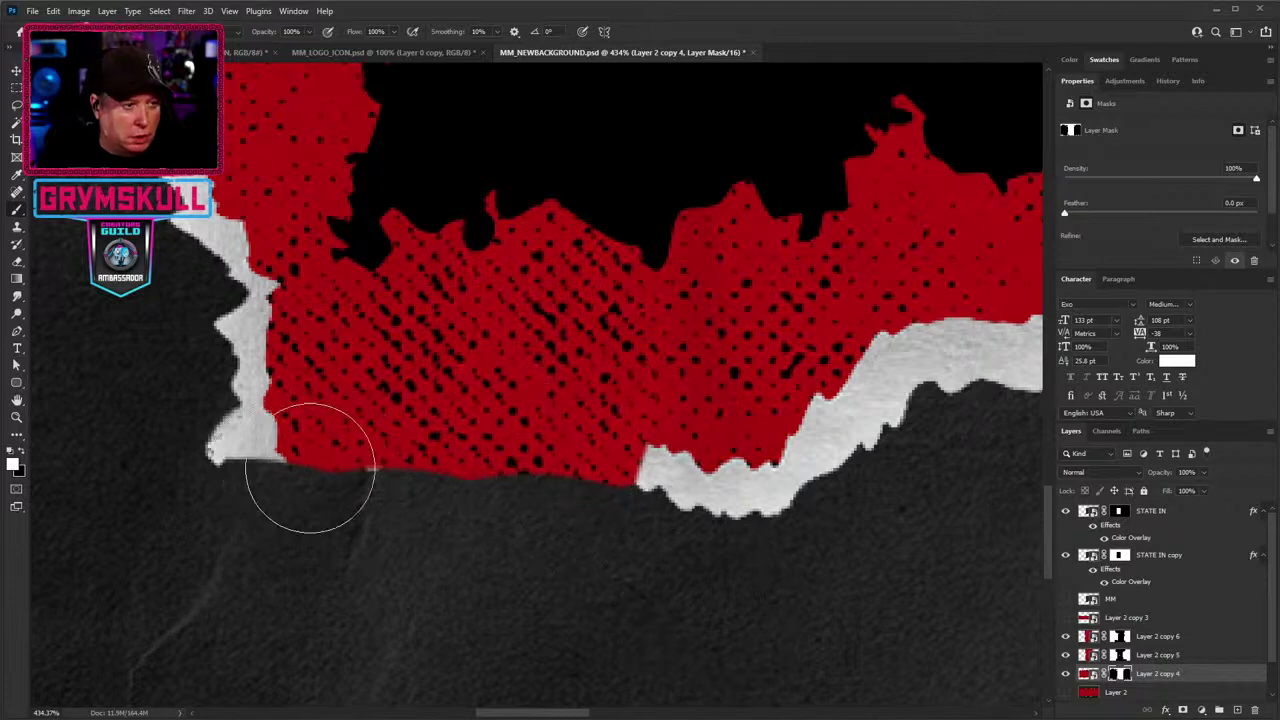
# Toggle the visibility of Layer 2 copy 4 and Layer 2 copy 6 to check which one covers the lower-left edge.
pyautogui.click(1065, 675)
pyautogui.click(1065, 675)
pyautogui.click(1065, 675)
pyautogui.click(1065, 675)
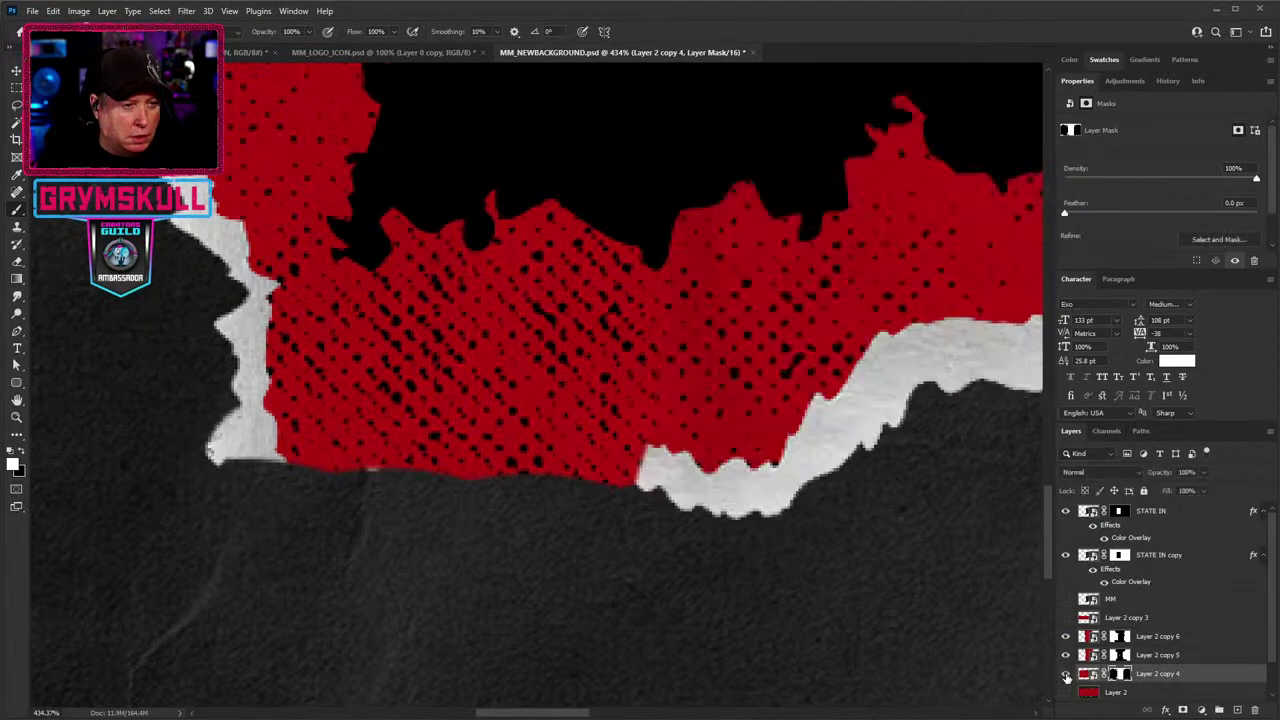
pyautogui.click(1065, 675)
pyautogui.click(1065, 675)
pyautogui.click(1065, 636)
pyautogui.click(1065, 636)
# Paint Layer 2 copy 6's mask in black along the straight red bottom edge to expose the torn edge up to the lower-left corner.
pyautogui.click(1120, 637)
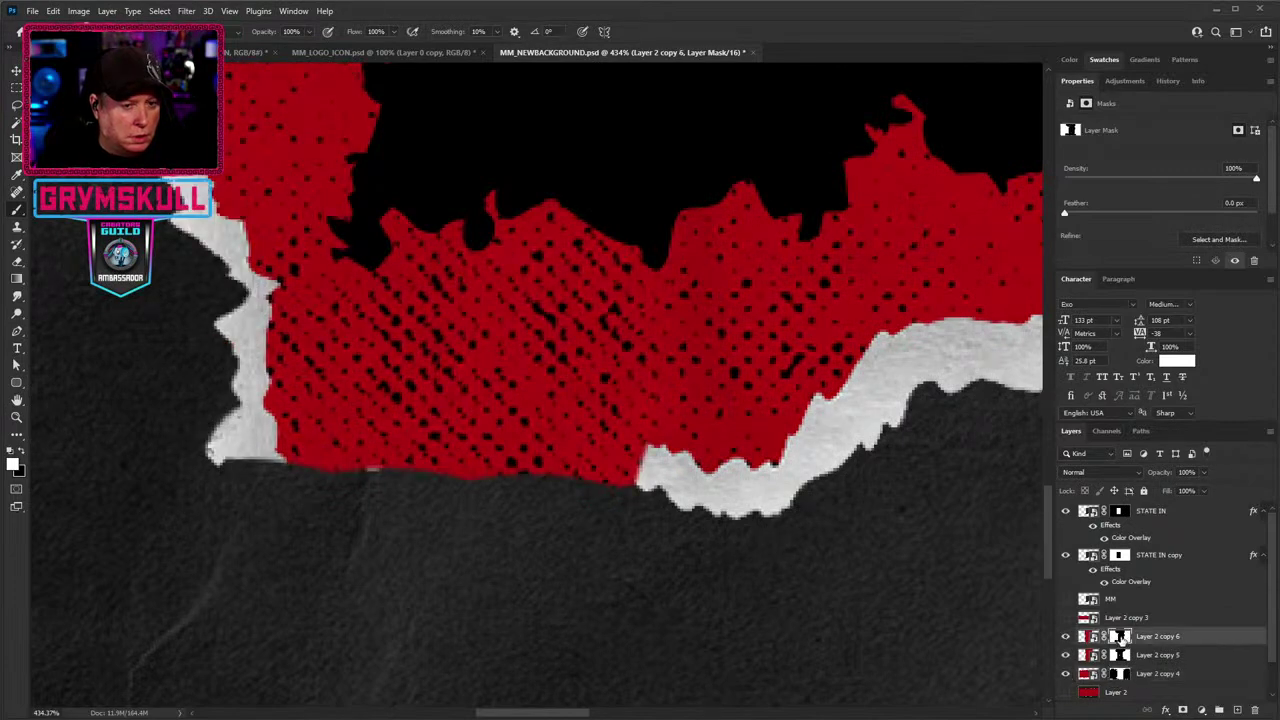
pyautogui.click(606, 530)
pyautogui.press('x')
pyautogui.click(604, 527)
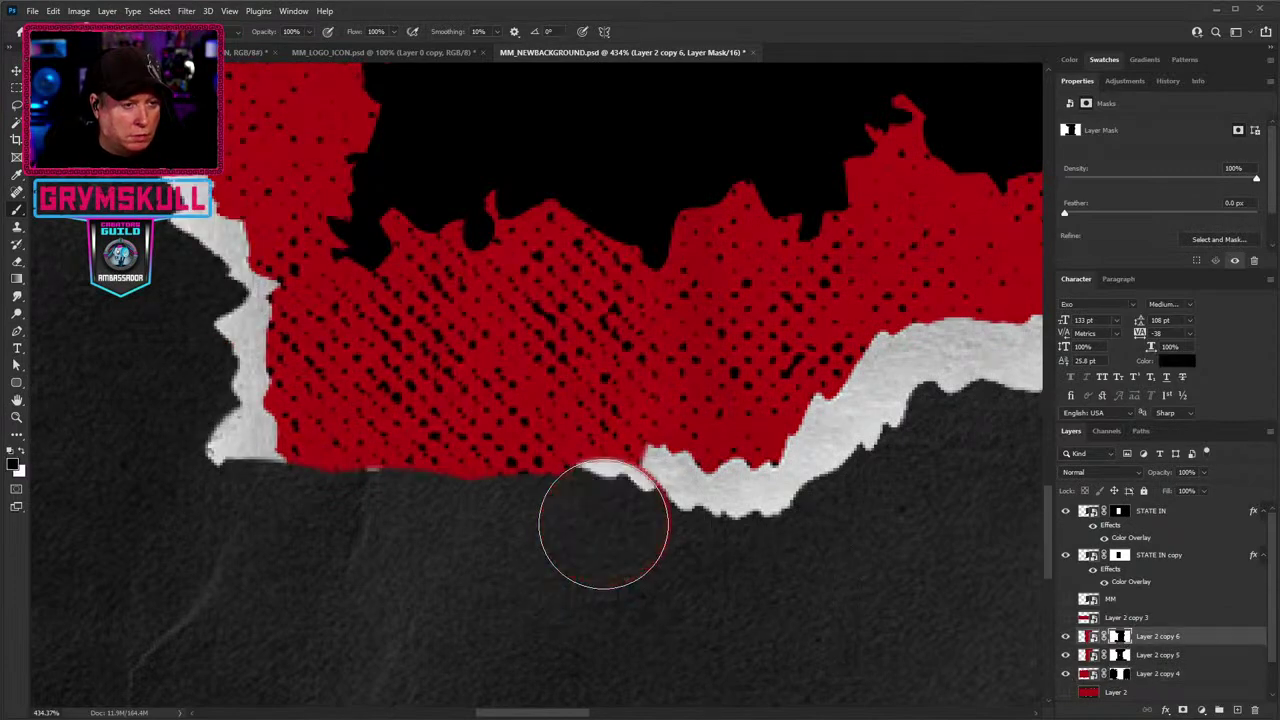
pyautogui.moveTo(611, 515)
pyautogui.mouseDown()
pyautogui.moveTo(298, 482)
pyautogui.moveTo(301, 470)
pyautogui.moveTo(372, 489)
pyautogui.moveTo(477, 485)
pyautogui.moveTo(388, 487)
pyautogui.moveTo(277, 457)
pyautogui.mouseUp()
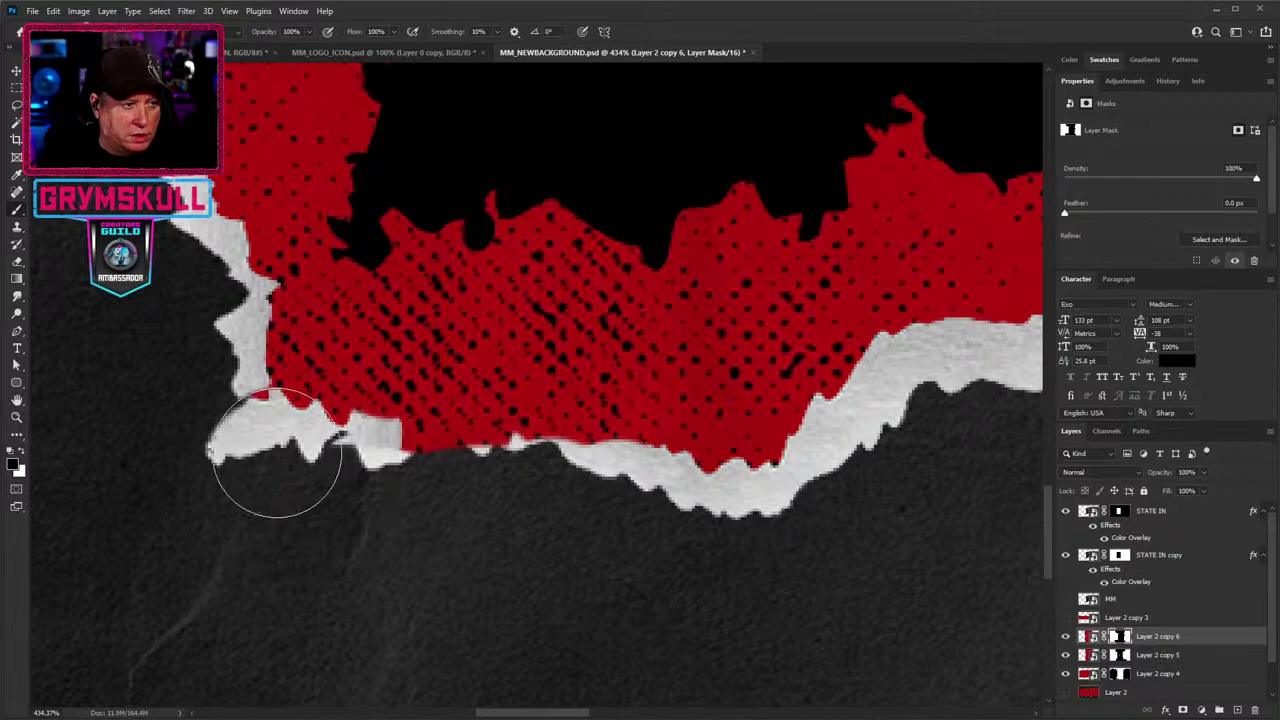
# Refine Layer 2 copy 6's mask at the lower-left corner, restoring red with white and trimming the bottom edge with black.
pyautogui.press('x')
pyautogui.moveTo(329, 409)
pyautogui.mouseDown()
pyautogui.moveTo(320, 334)
pyautogui.moveTo(320, 366)
pyautogui.moveTo(300, 370)
pyautogui.moveTo(313, 374)
pyautogui.mouseUp()
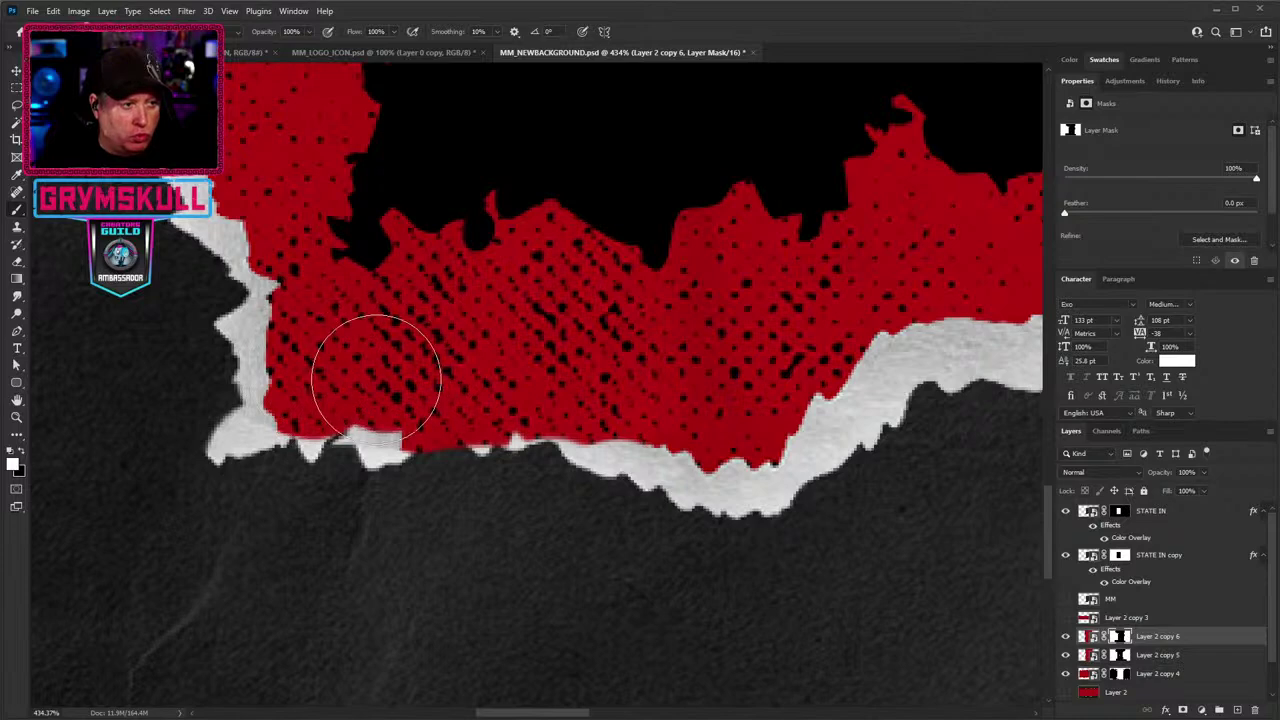
pyautogui.press('x')
pyautogui.moveTo(346, 480)
pyautogui.mouseDown()
pyautogui.moveTo(341, 494)
pyautogui.moveTo(466, 503)
pyautogui.moveTo(457, 486)
pyautogui.moveTo(474, 459)
pyautogui.moveTo(431, 471)
pyautogui.moveTo(494, 457)
pyautogui.moveTo(449, 429)
pyautogui.moveTo(487, 426)
pyautogui.mouseUp()
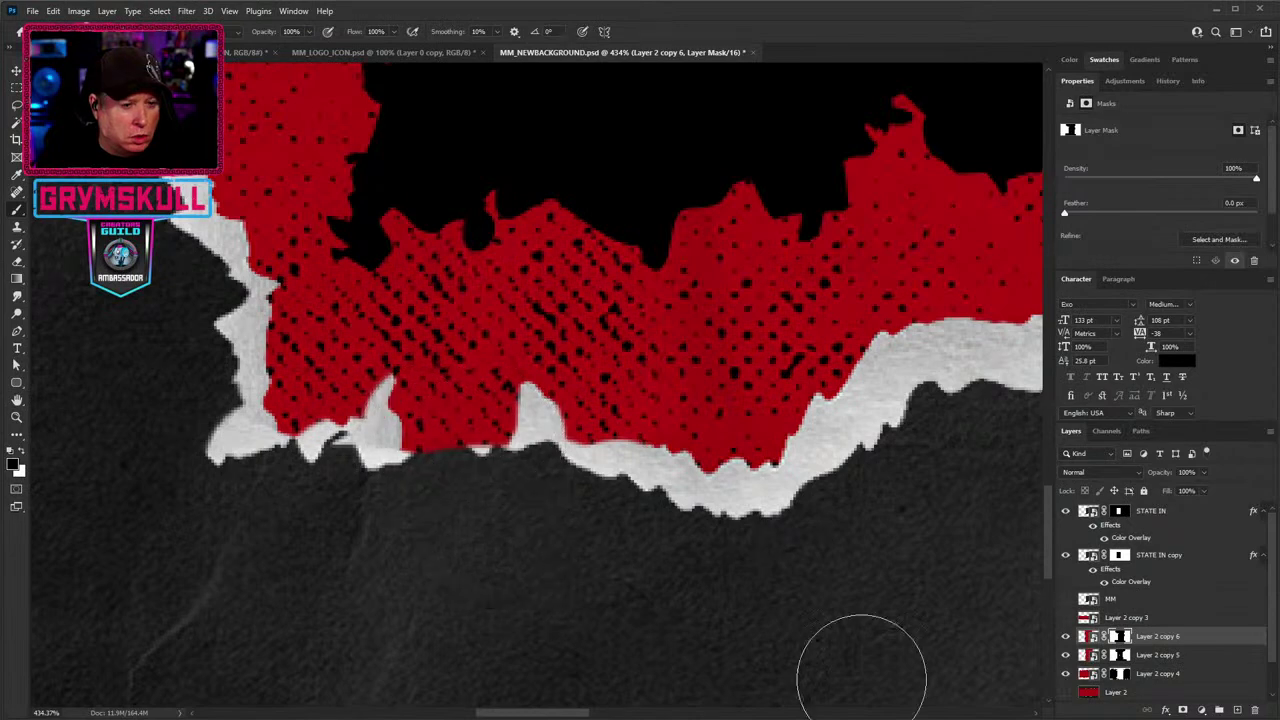
# Check Layer 2 copy 5's visibility and rework its mask with black and white to close the torn bottom edge near the lower-left corner.
pyautogui.click(1066, 657)
pyautogui.click(1066, 657)
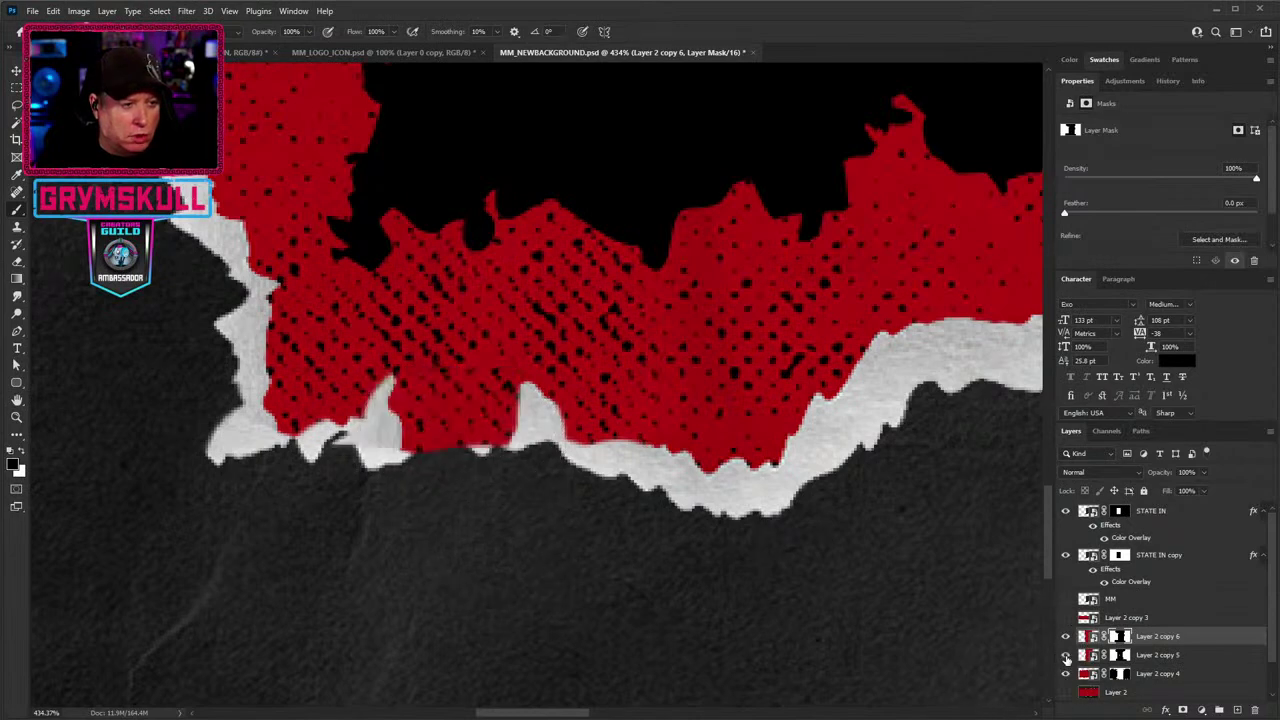
pyautogui.click(1066, 657)
pyautogui.click(1066, 657)
pyautogui.click(1120, 658)
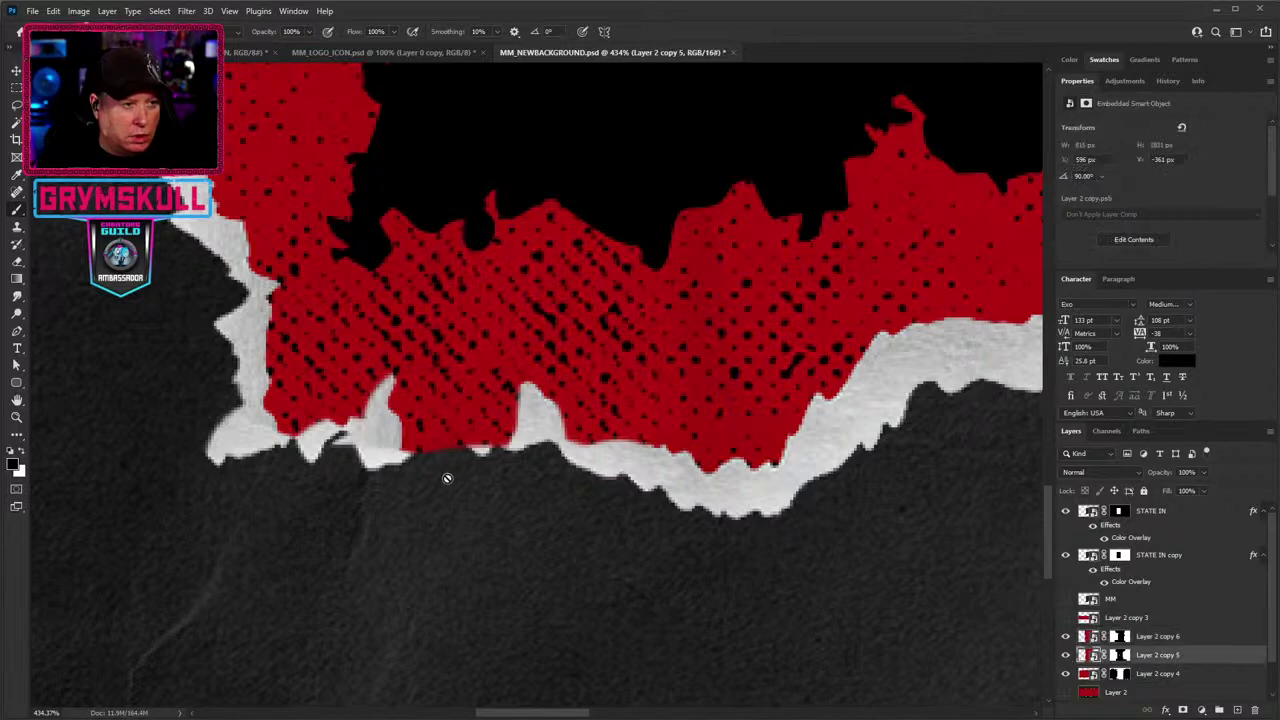
pyautogui.click(1120, 657)
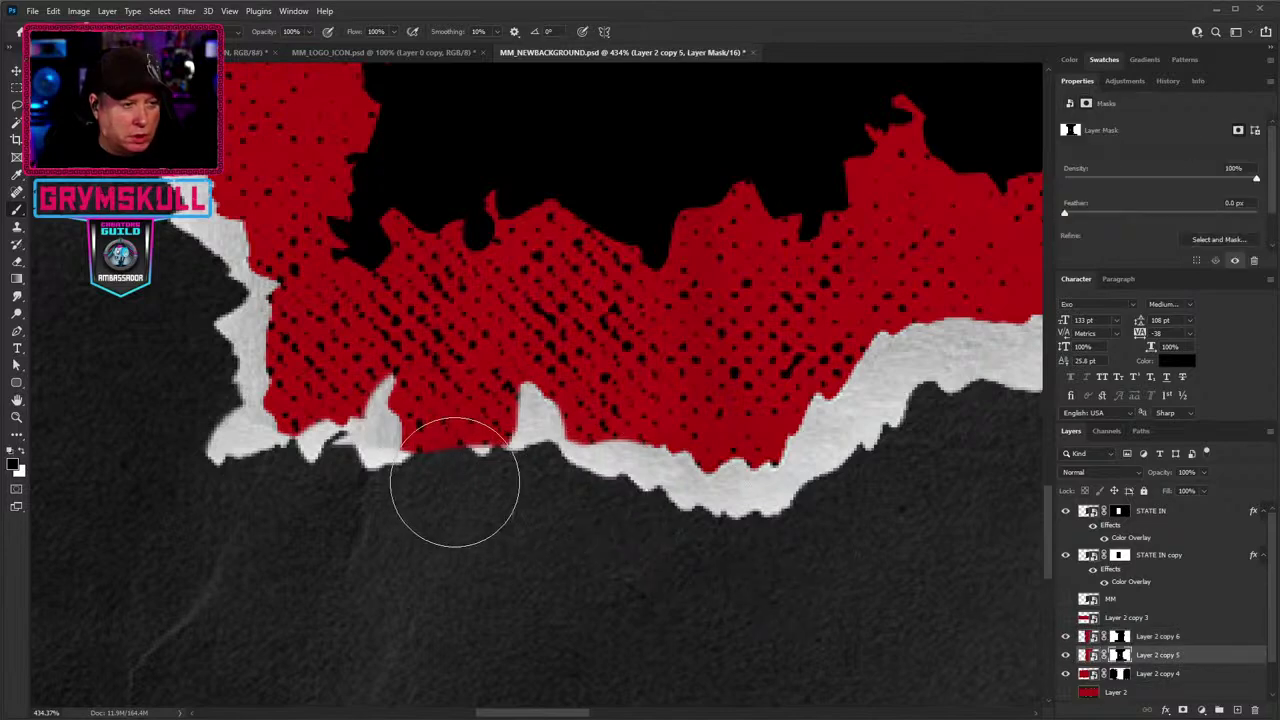
pyautogui.moveTo(451, 480)
pyautogui.mouseDown()
pyautogui.moveTo(483, 467)
pyautogui.moveTo(478, 451)
pyautogui.moveTo(410, 445)
pyautogui.moveTo(416, 459)
pyautogui.moveTo(440, 440)
pyautogui.mouseUp()
pyautogui.press('x')
pyautogui.moveTo(400, 294)
pyautogui.mouseDown()
pyautogui.moveTo(474, 317)
pyautogui.moveTo(404, 335)
pyautogui.moveTo(469, 340)
pyautogui.moveTo(513, 325)
pyautogui.moveTo(388, 322)
pyautogui.moveTo(440, 306)
pyautogui.mouseUp()
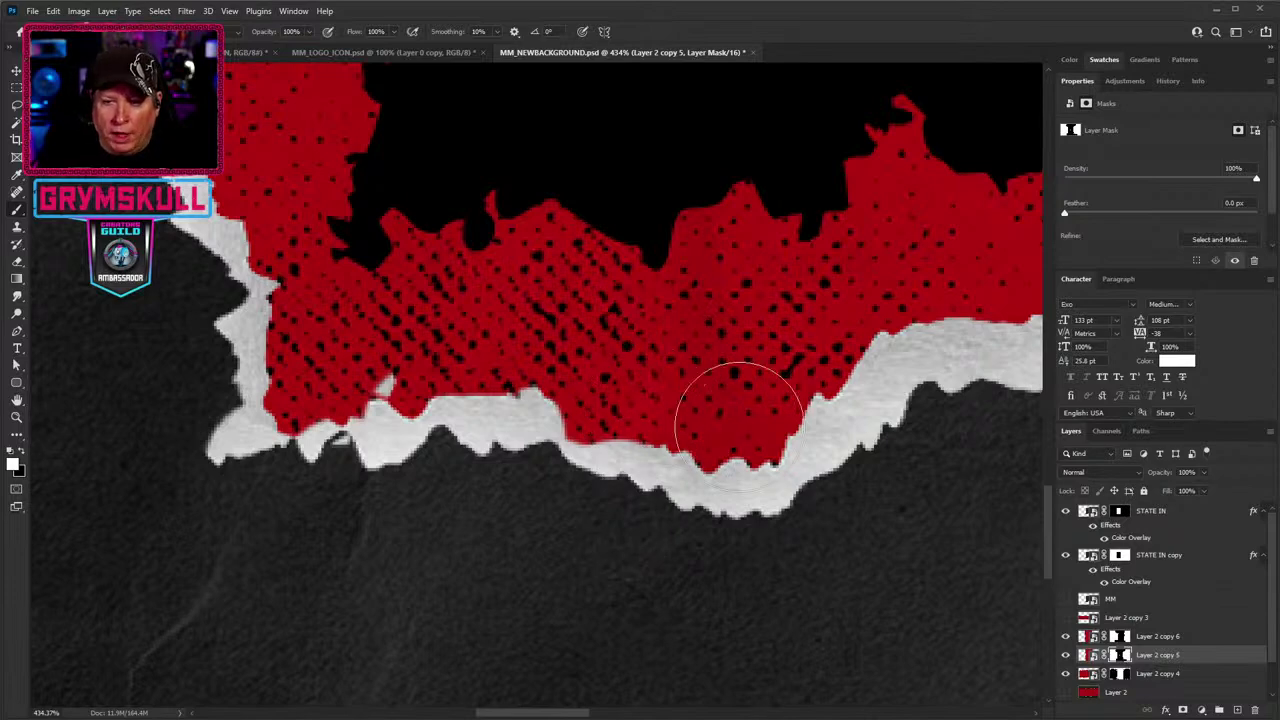
# Rework Layer 2 copy 5's mask with black and white along the bottom edge near the lower-right corner, removing the straight red edge.
pyautogui.scroll(-3, 455, 388)
pyautogui.scroll(-1, 455, 388)
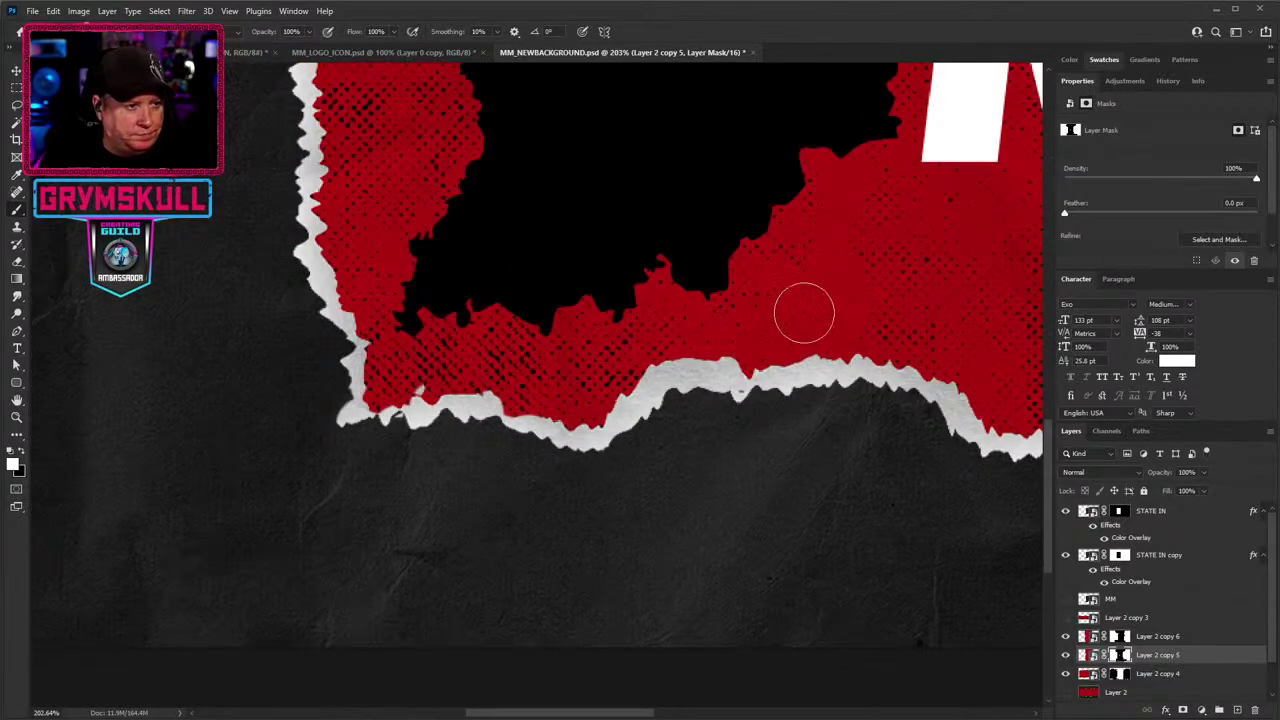
pyautogui.moveTo(896, 301); pyautogui.dragTo(380, 480)
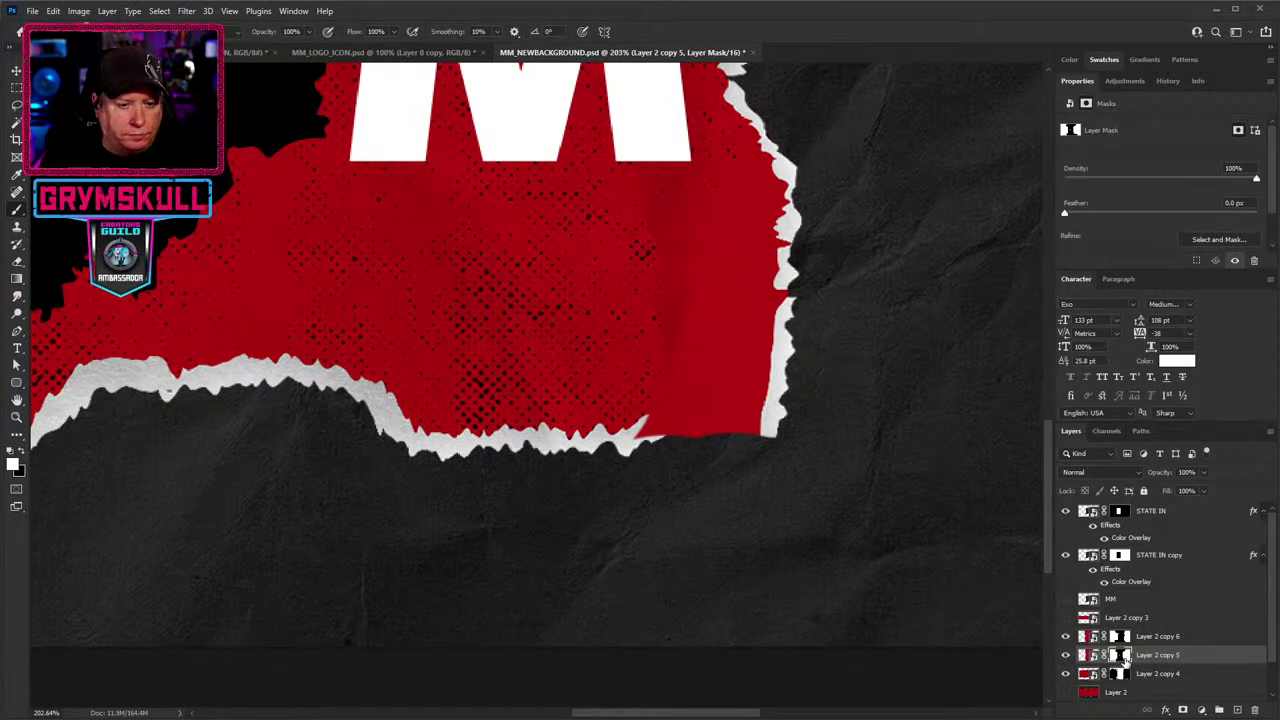
pyautogui.press('x')
pyautogui.click(647, 448)
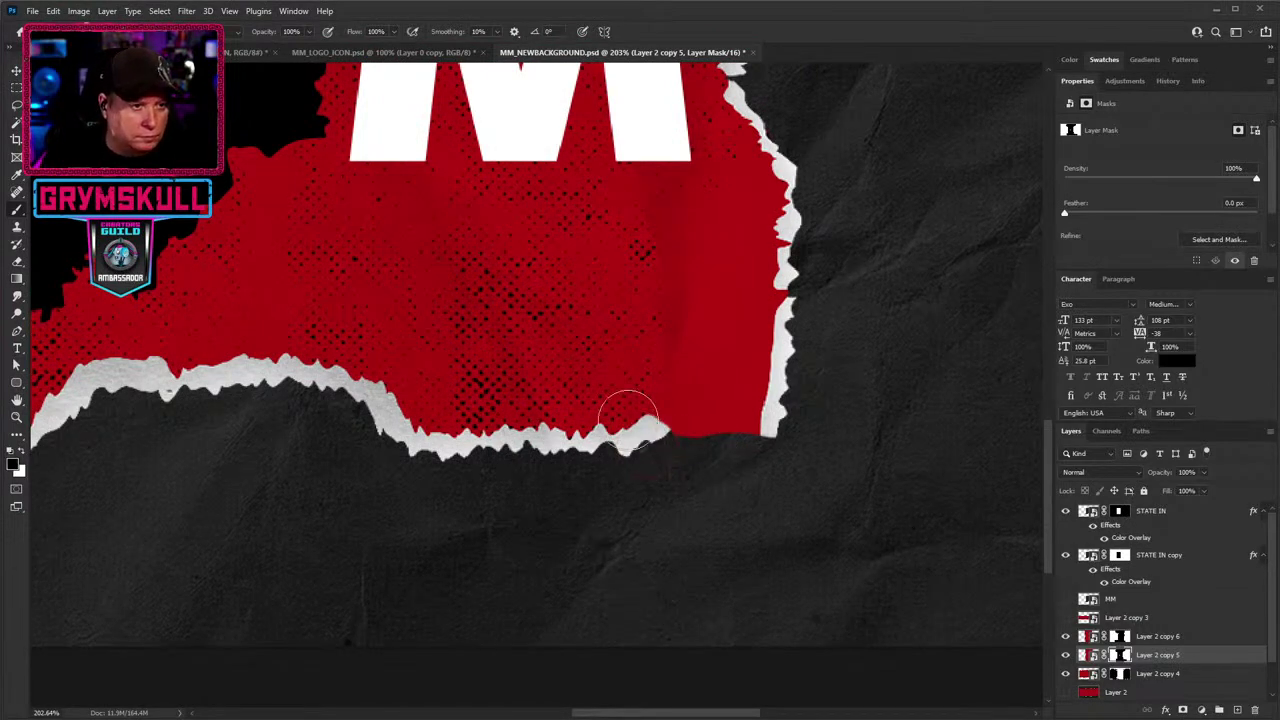
pyautogui.moveTo(668, 447)
pyautogui.mouseDown()
pyautogui.moveTo(649, 380)
pyautogui.moveTo(681, 341)
pyautogui.moveTo(697, 343)
pyautogui.mouseUp()
pyautogui.press('x')
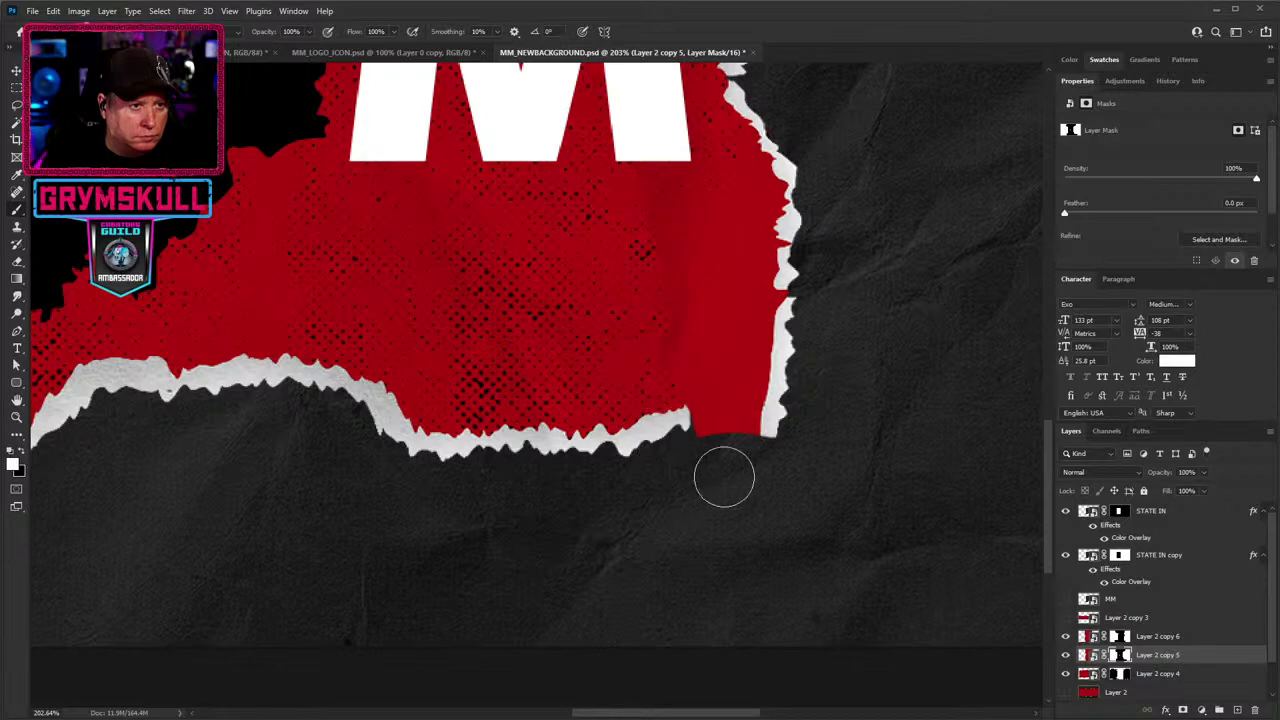
pyautogui.moveTo(723, 471)
pyautogui.mouseDown()
pyautogui.moveTo(714, 451)
pyautogui.moveTo(733, 458)
pyautogui.moveTo(726, 437)
pyautogui.moveTo(697, 440)
pyautogui.moveTo(712, 425)
pyautogui.moveTo(757, 423)
pyautogui.mouseUp()
pyautogui.press('x')
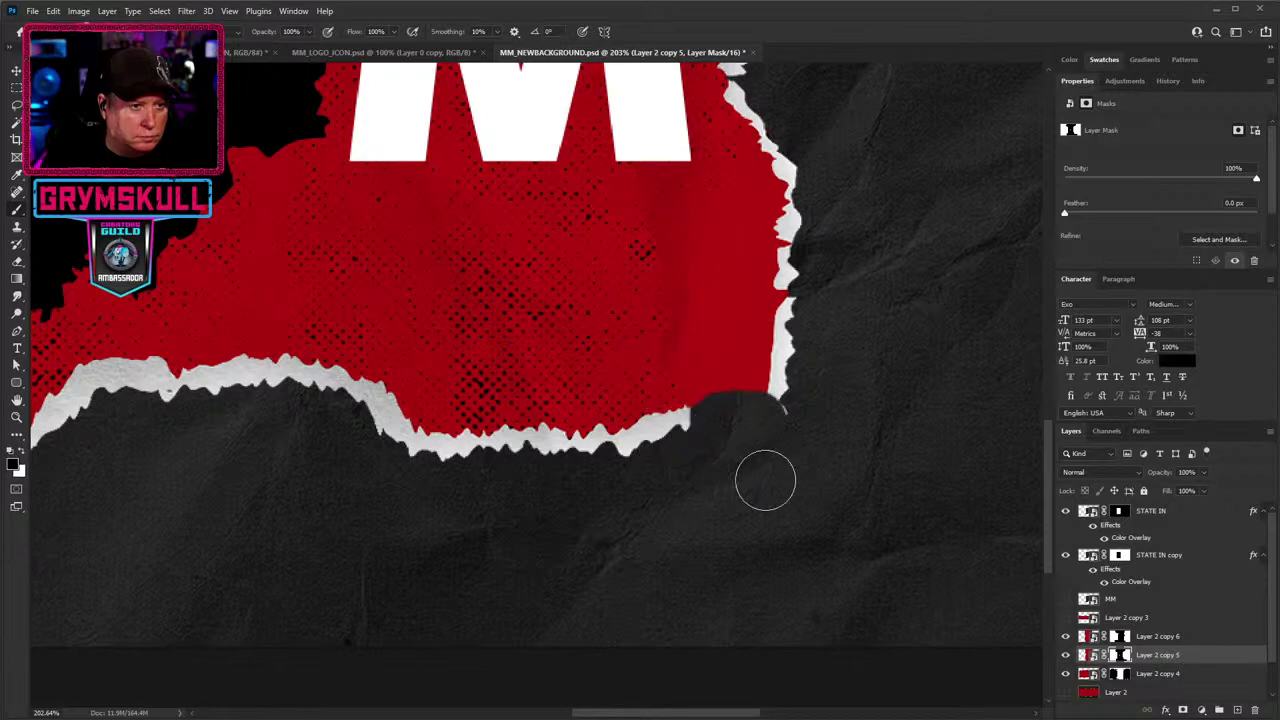
# Paint Layer 2 copy 4's mask in white at the lower-right corner to join the torn bottom edge, and touch up Layer 2 copy 5's mask beside it.
pyautogui.click(1122, 674)
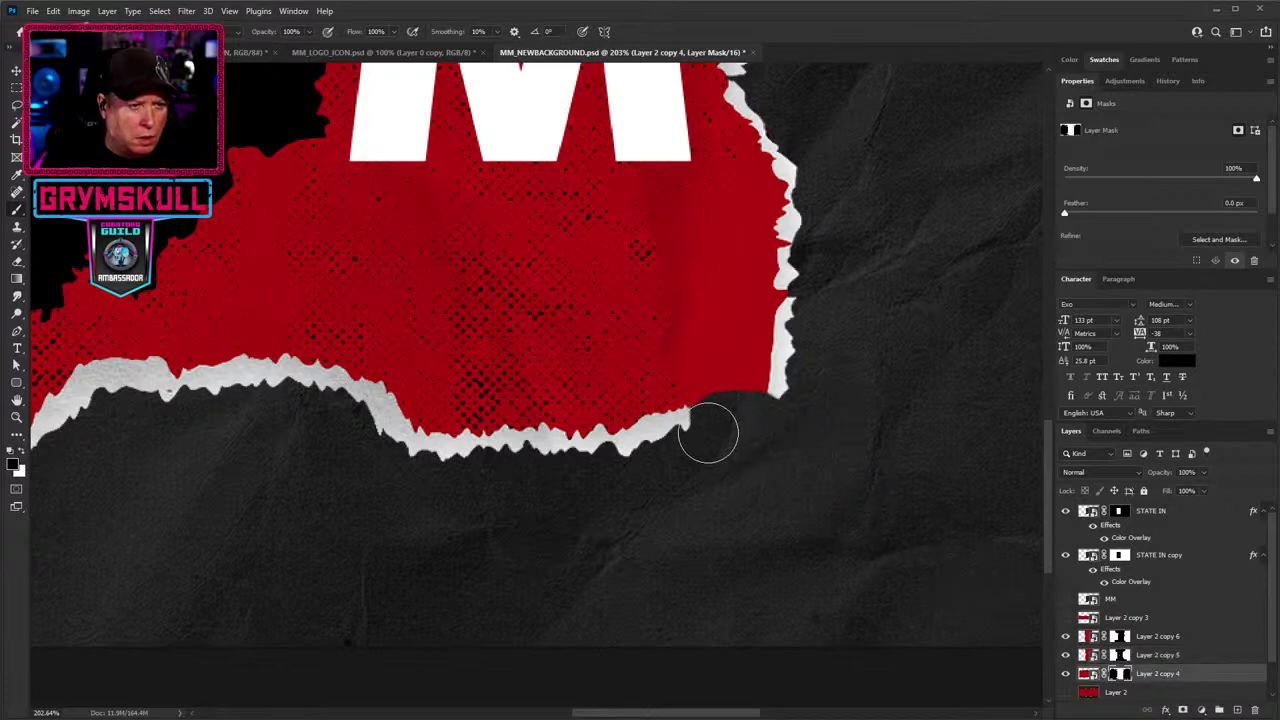
pyautogui.press('x')
pyautogui.moveTo(709, 434)
pyautogui.mouseDown()
pyautogui.moveTo(700, 420)
pyautogui.moveTo(762, 400)
pyautogui.mouseUp()
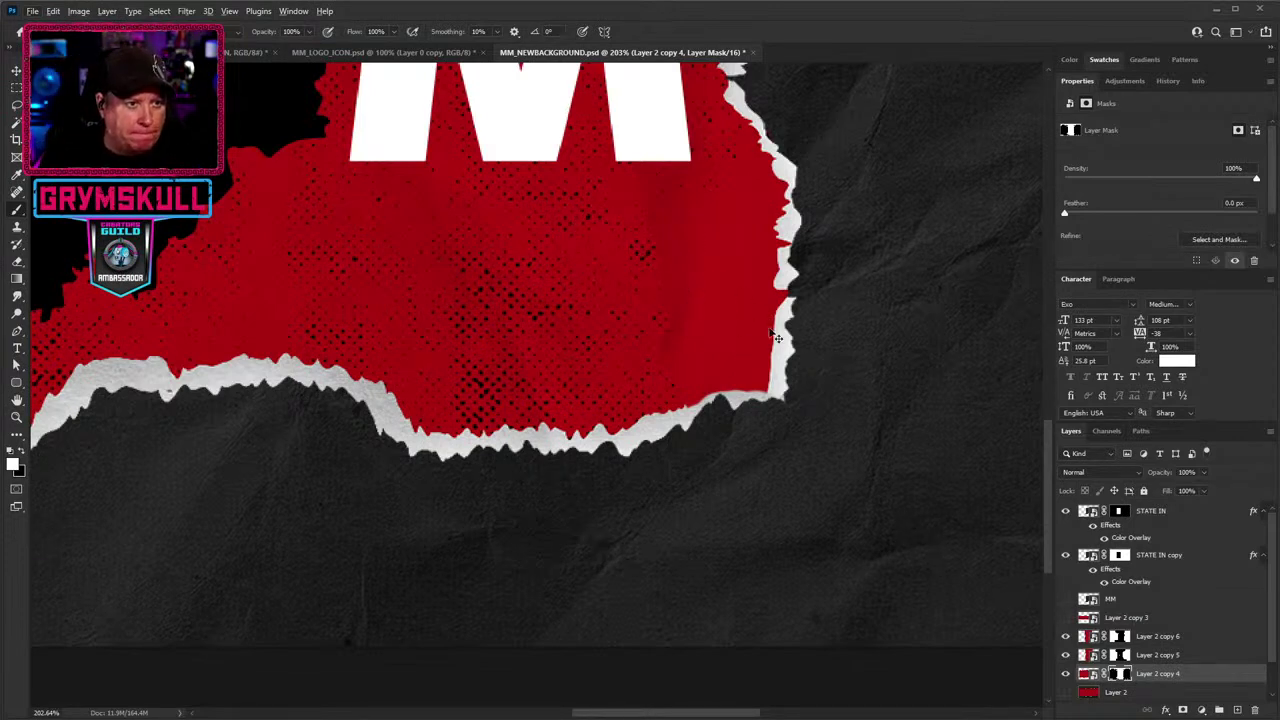
pyautogui.click(1140, 655)
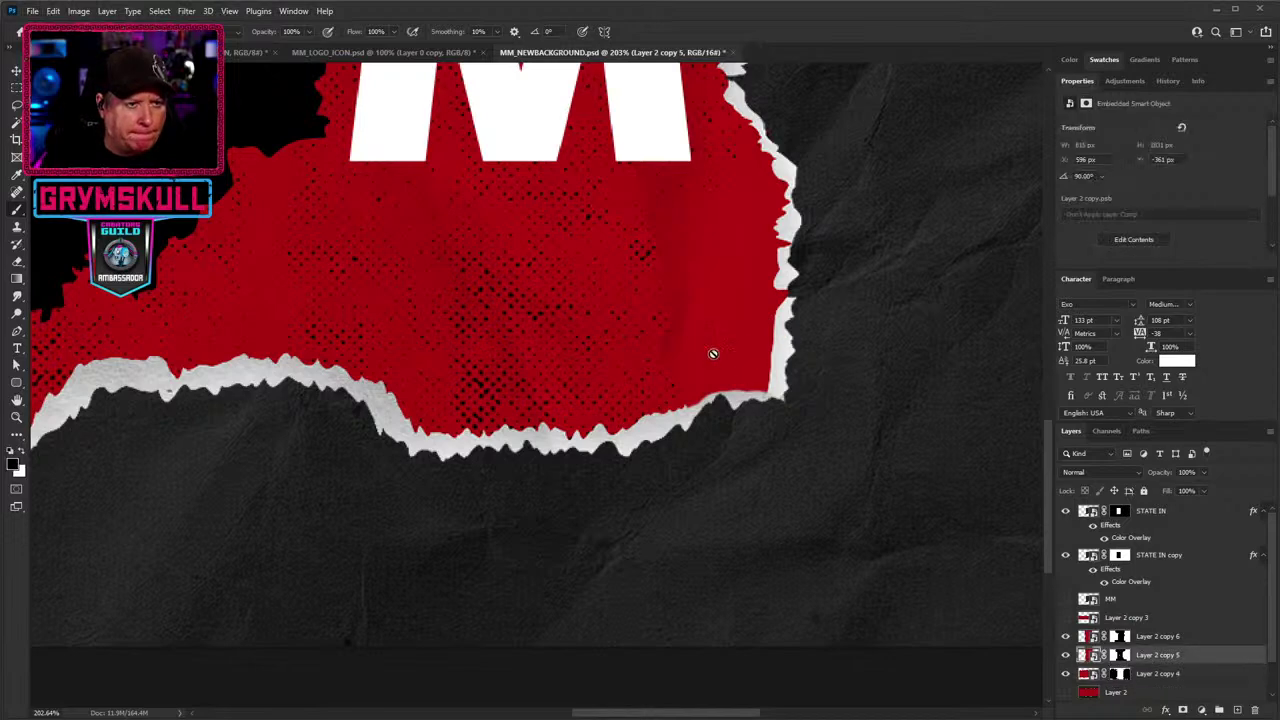
pyautogui.click(1117, 655)
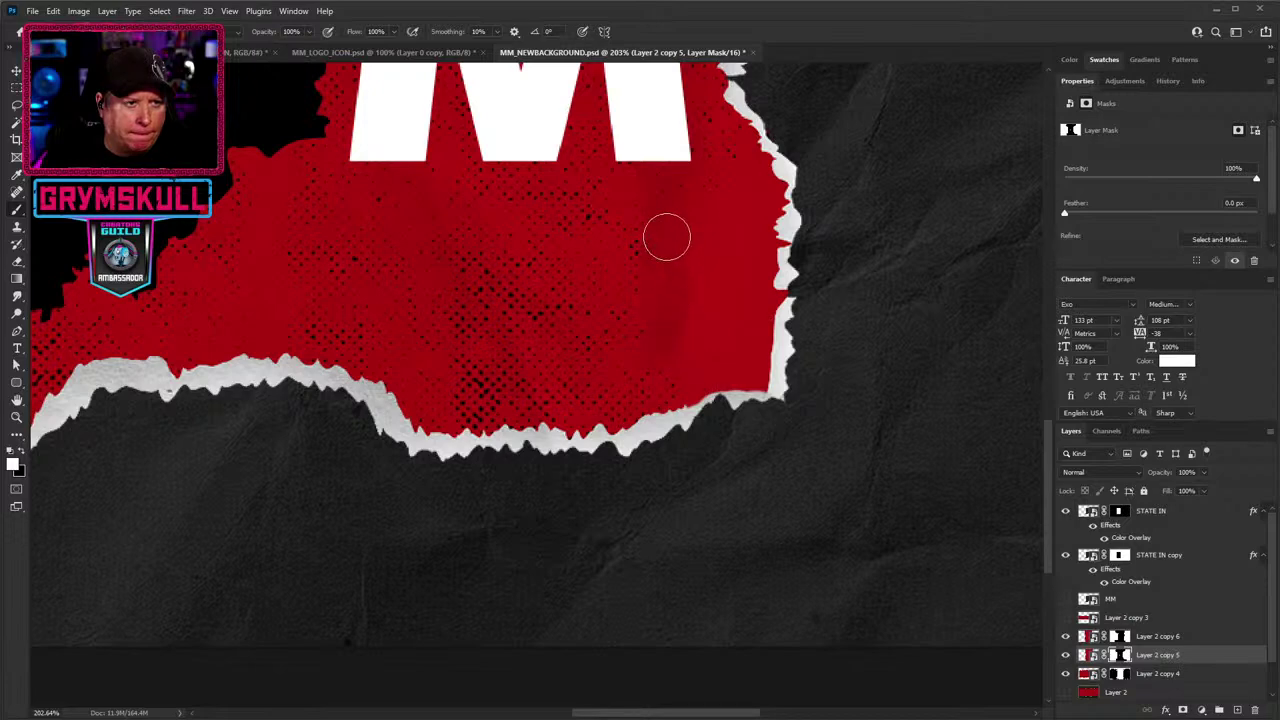
# Examine the torn edges, corners and texture blending all around the red paper square, both up close and across the whole canvas.
pyautogui.scroll(-5, 566, 273)
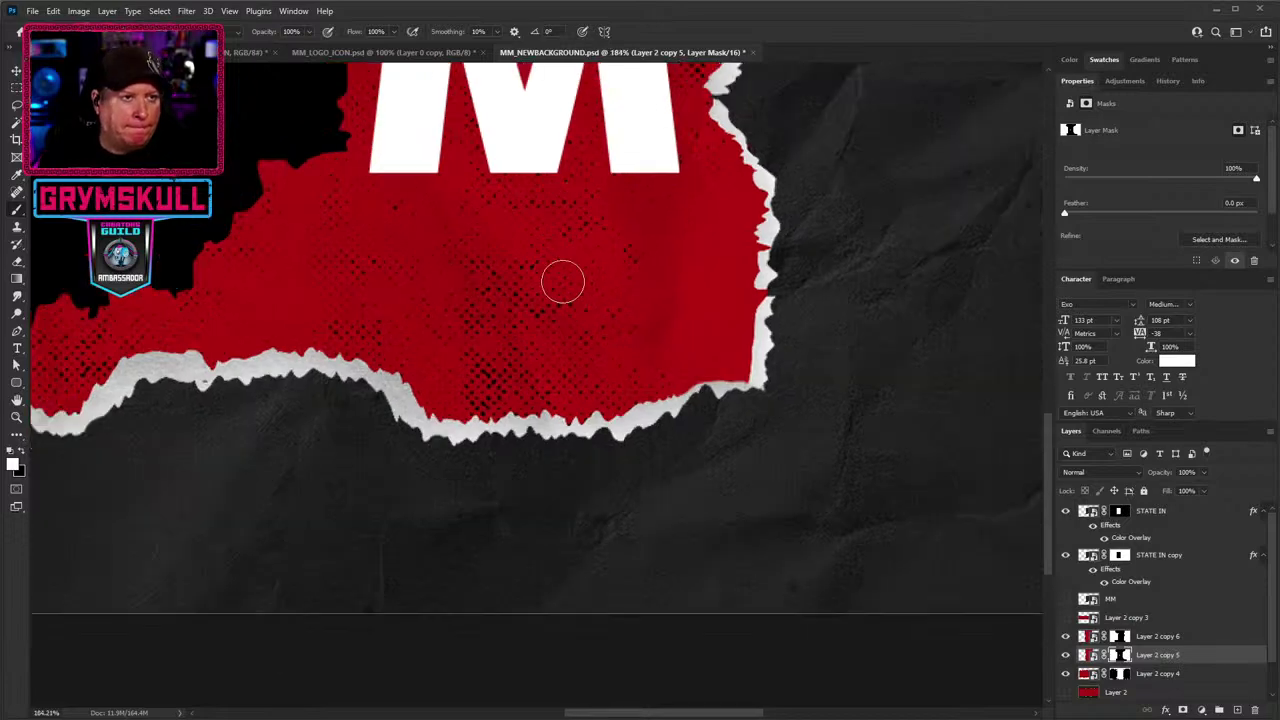
pyautogui.moveTo(563, 277); pyautogui.dragTo(576, 370)
pyautogui.scroll(8, 576, 370)
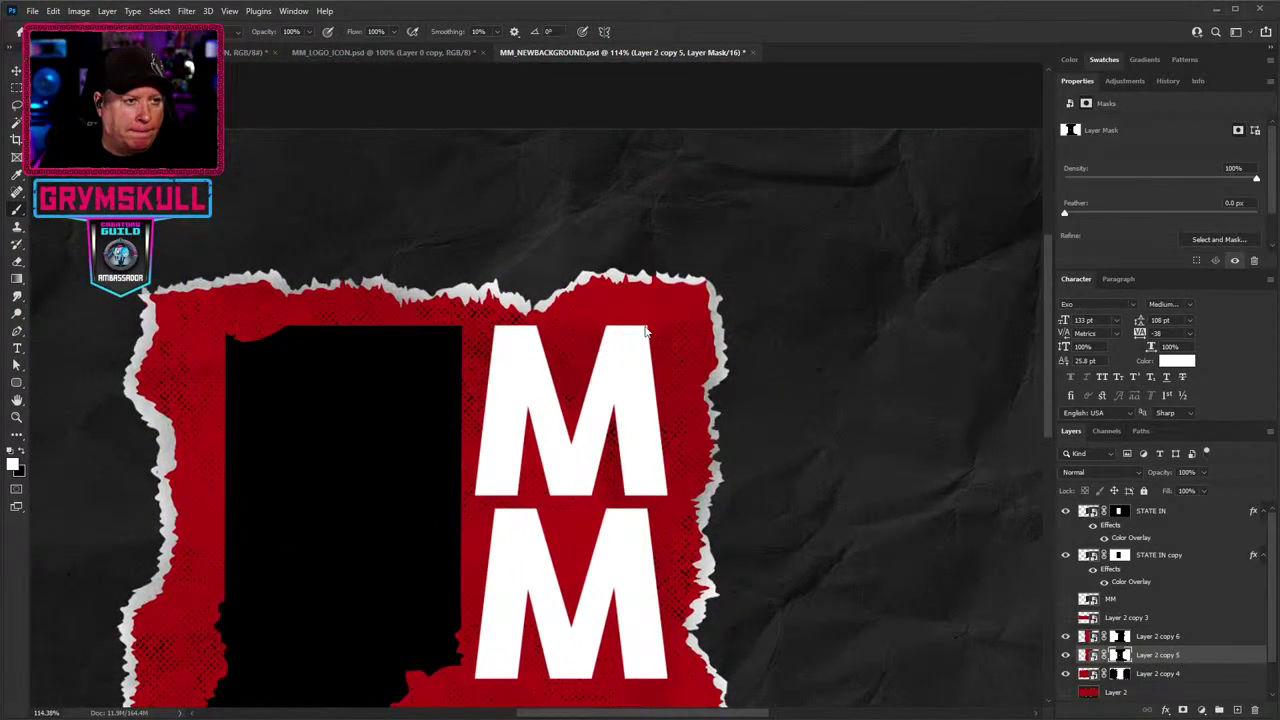
pyautogui.press('x')
pyautogui.press(']')
pyautogui.press(']')
pyautogui.press(']')
pyautogui.press(']')
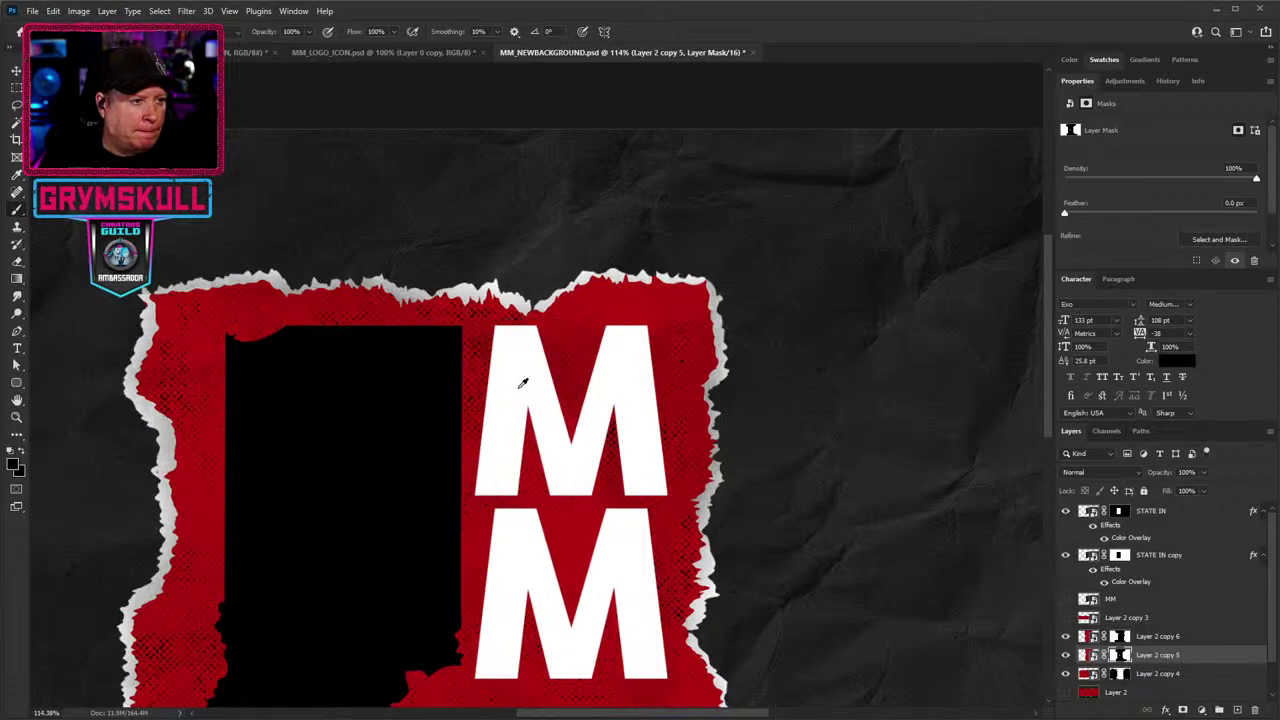
pyautogui.moveTo(366, 496); pyautogui.dragTo(563, 317)
pyautogui.moveTo(546, 362); pyautogui.dragTo(371, 420)
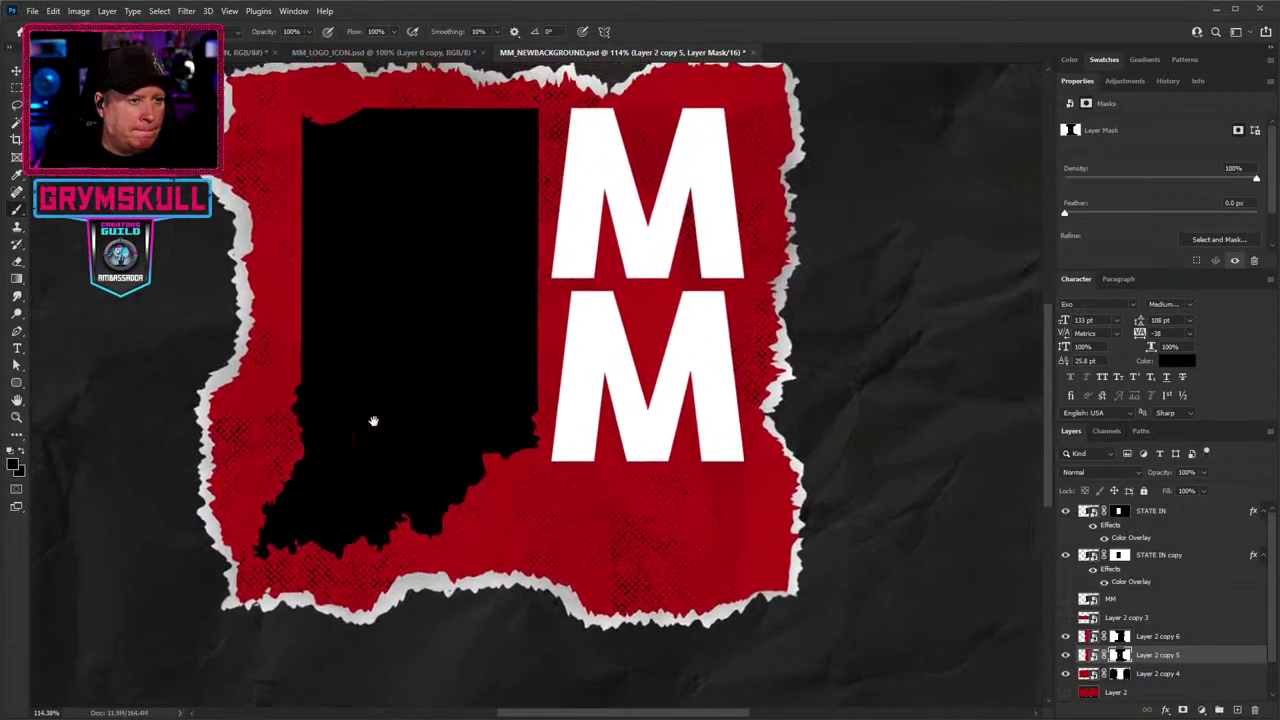
pyautogui.scroll(-5, 502, 494)
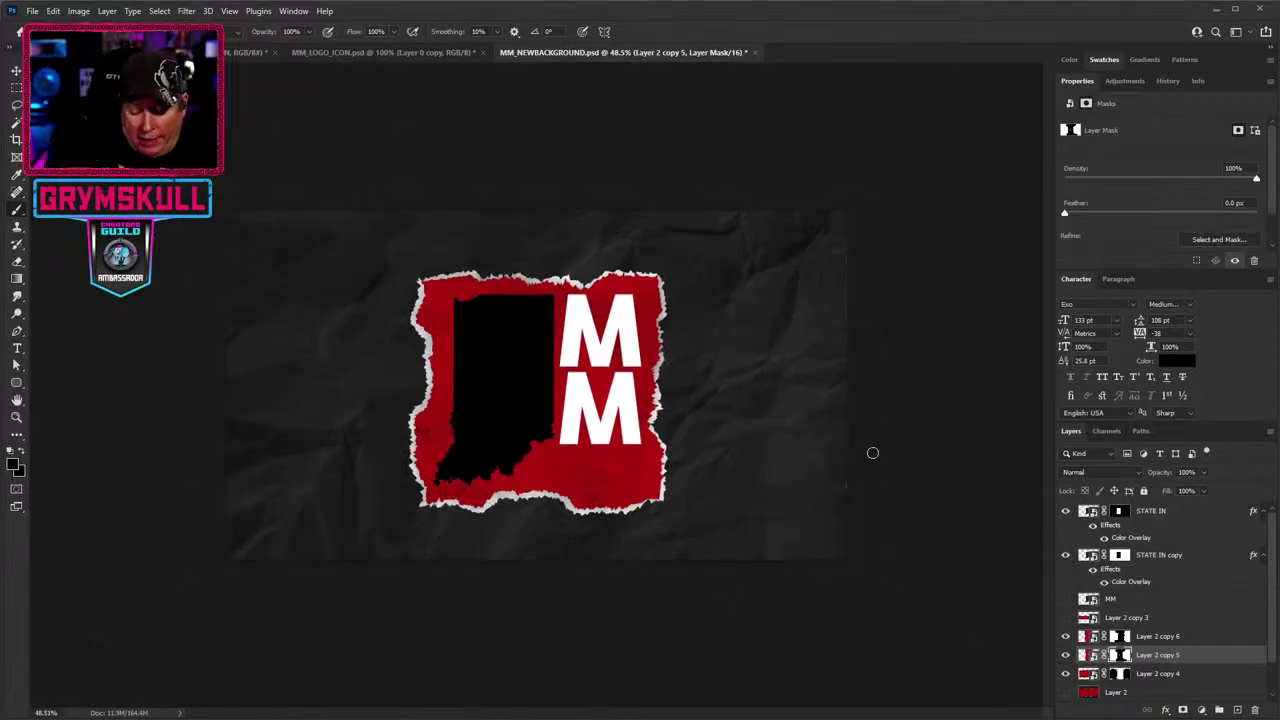
pyautogui.scroll(3, 872, 453)
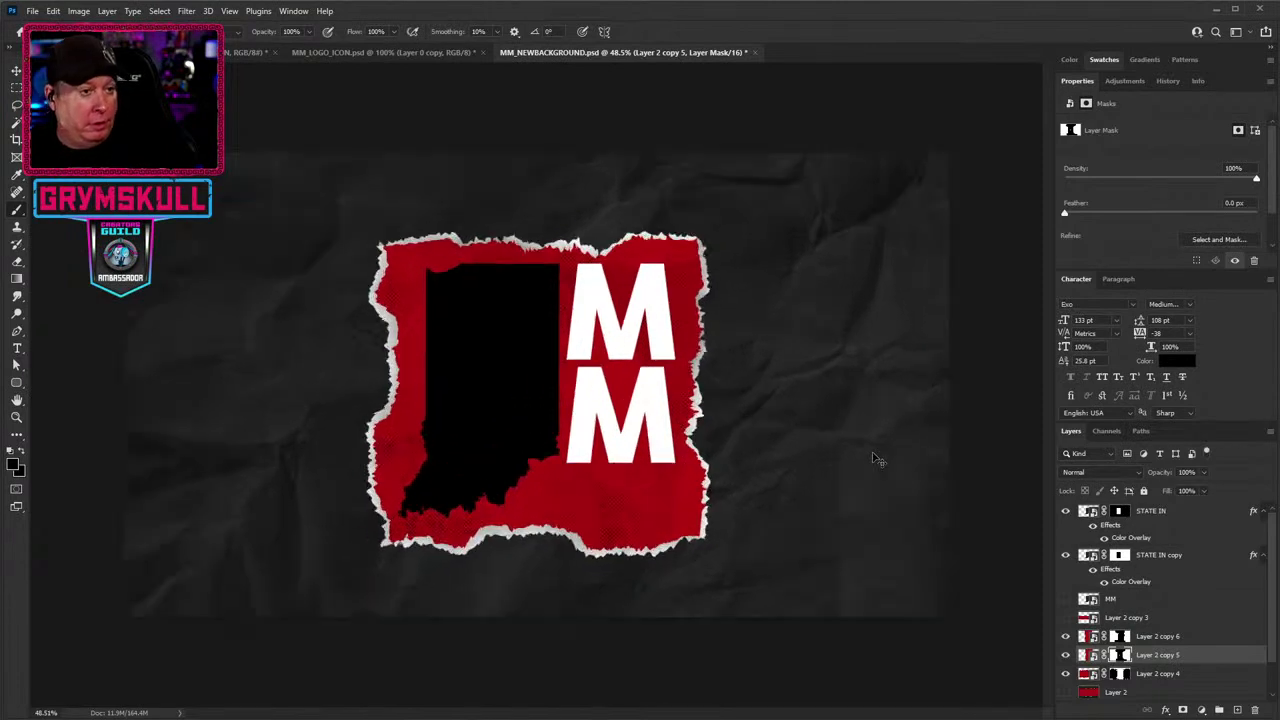
pyautogui.scroll(2, 872, 455)
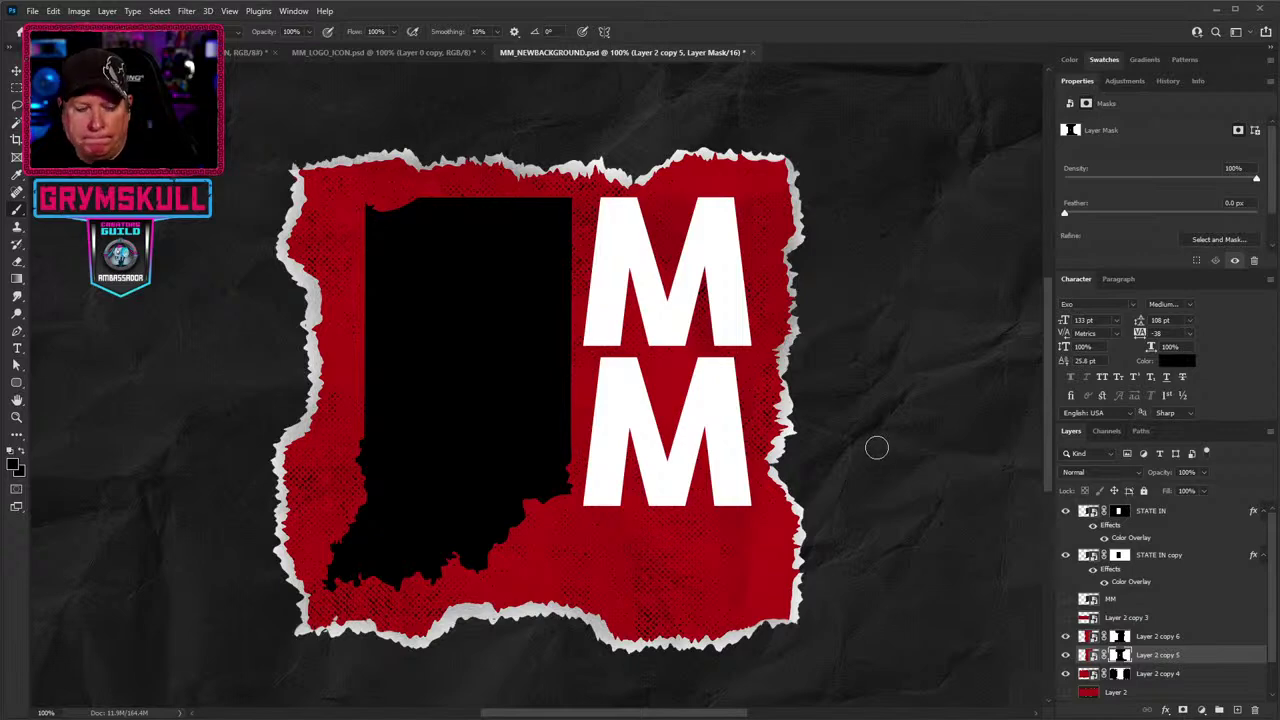
pyautogui.scroll(-1, 874, 450)
pyautogui.scroll(-5, 851, 465)
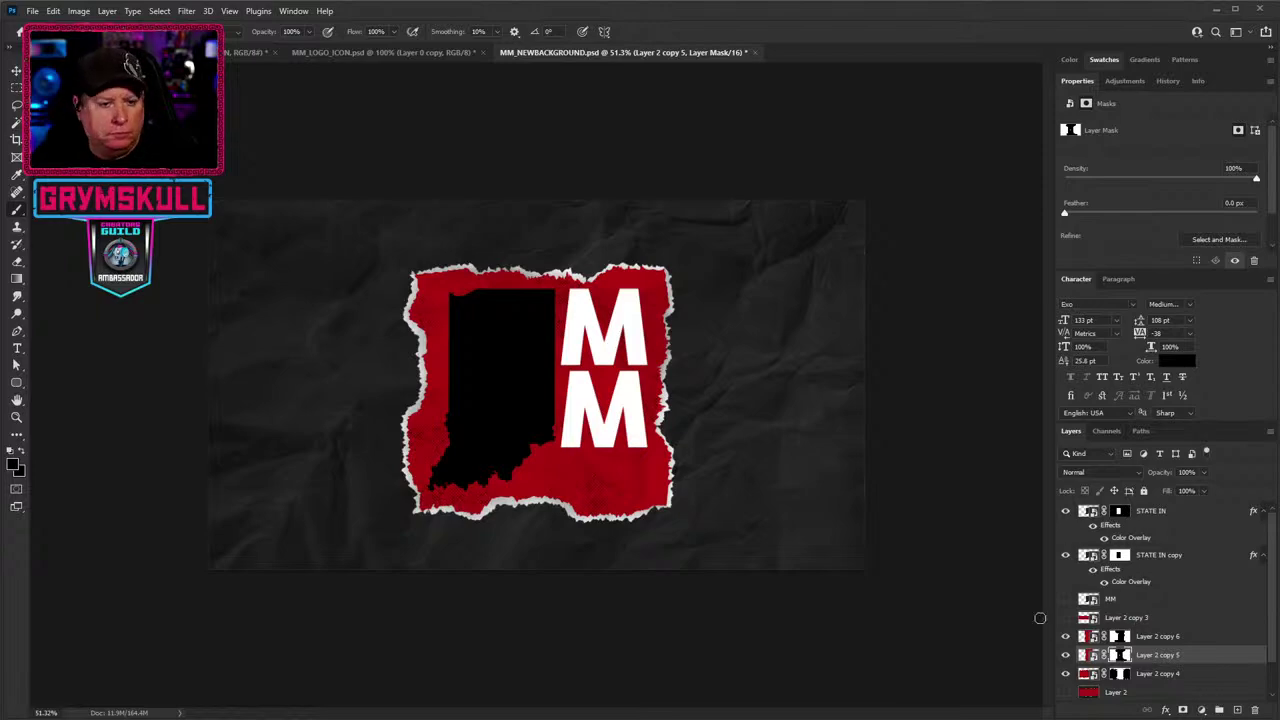
pyautogui.scroll(6, 799, 457)
pyautogui.scroll(2, 905, 477)
pyautogui.moveTo(966, 509); pyautogui.dragTo(831, 513)
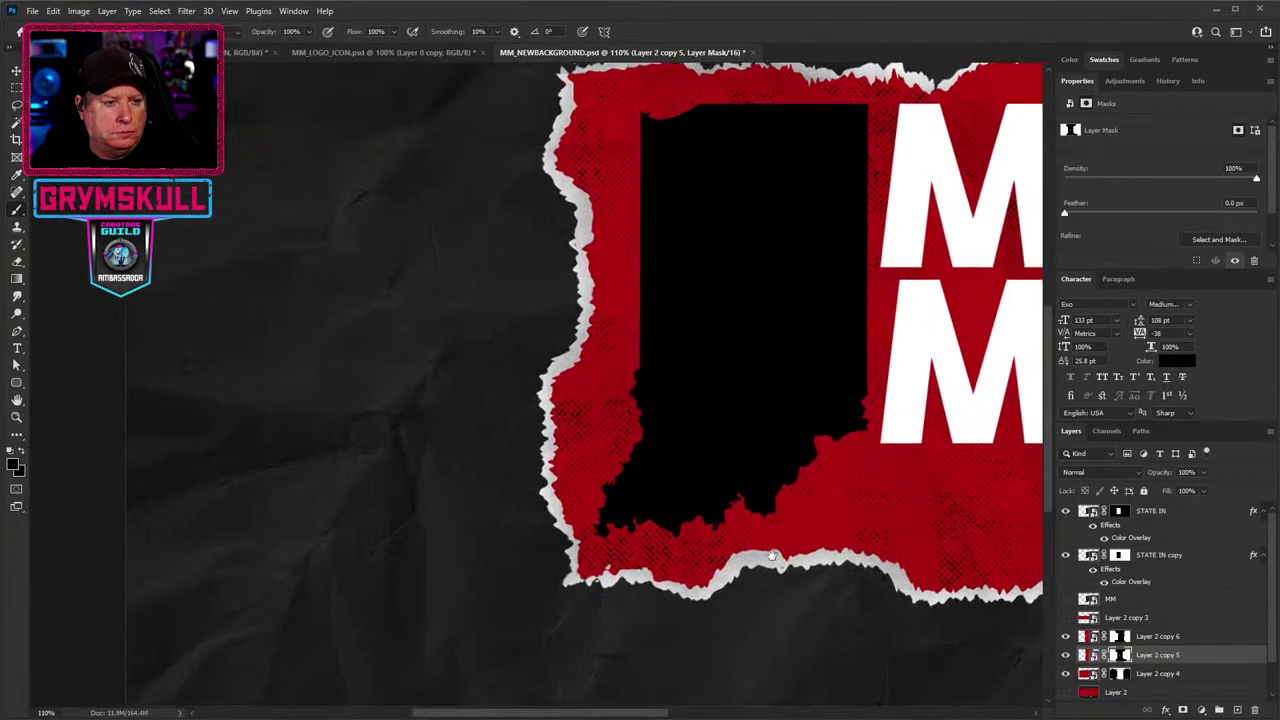
pyautogui.scroll(-7, 777, 550)
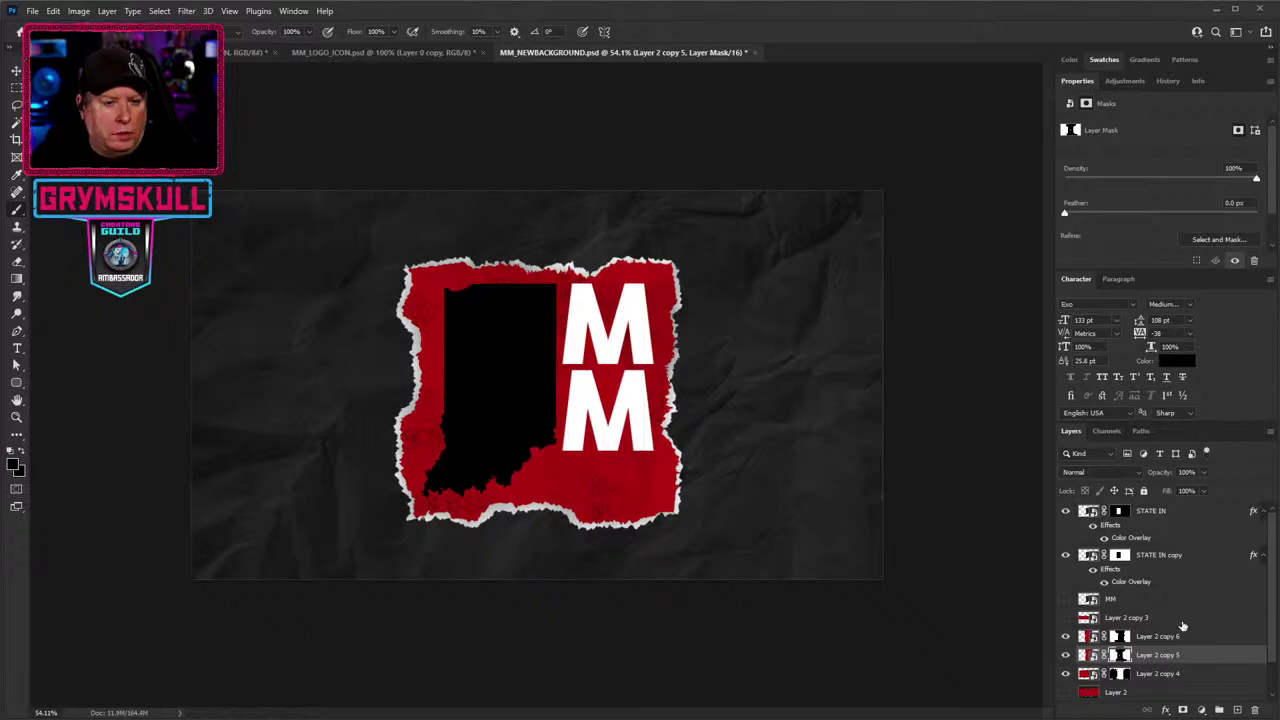
# Nudge the STATE IN and STATE IN copy layers together slightly down and to the left to centre the logo on the red paper.
pyautogui.click(1176, 558)
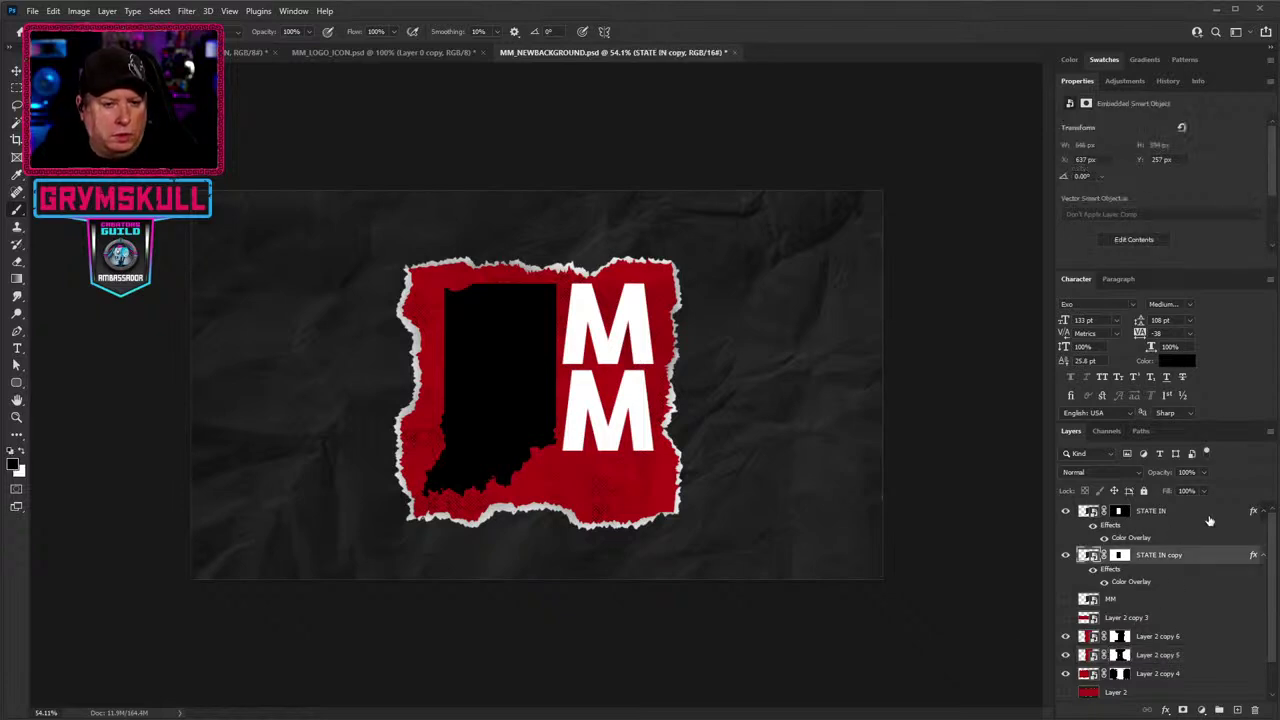
pyautogui.keyDown('ctrl'); pyautogui.click(1209, 515); pyautogui.keyUp('ctrl')
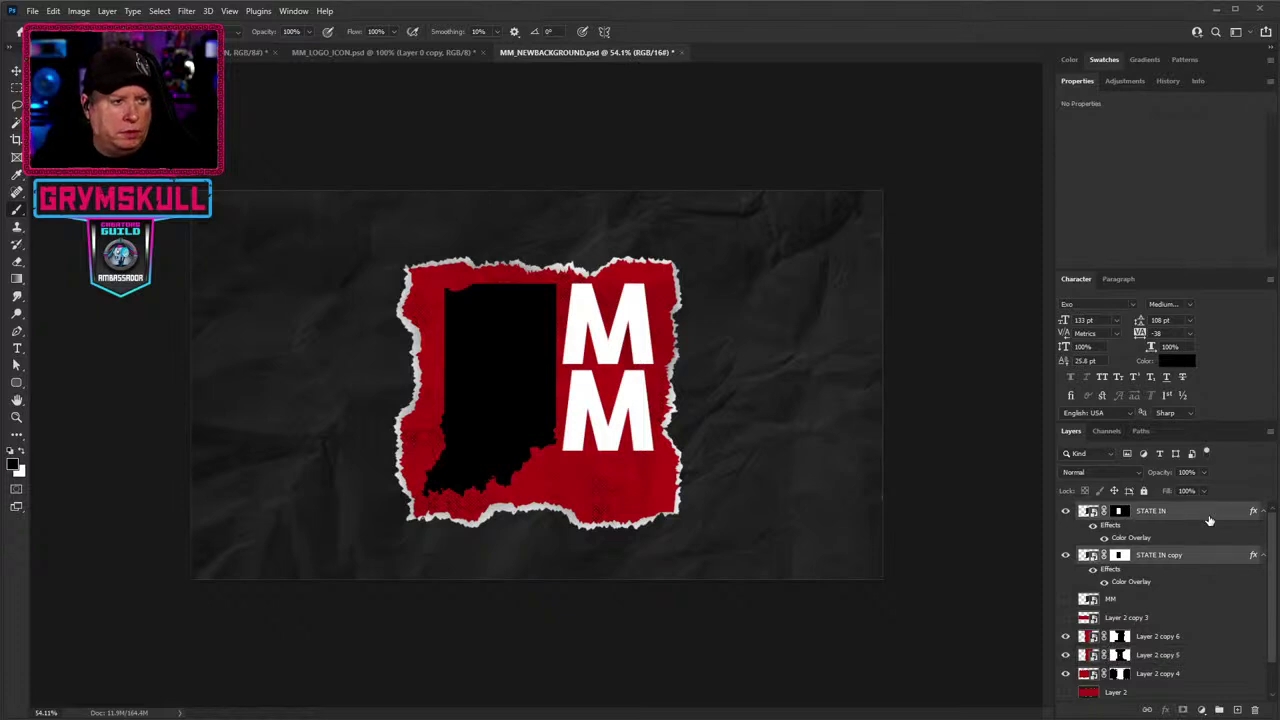
pyautogui.click(16, 72)
pyautogui.press('Down')
pyautogui.press('Down')
pyautogui.press('Down')
pyautogui.press('Down')
pyautogui.press('Down')
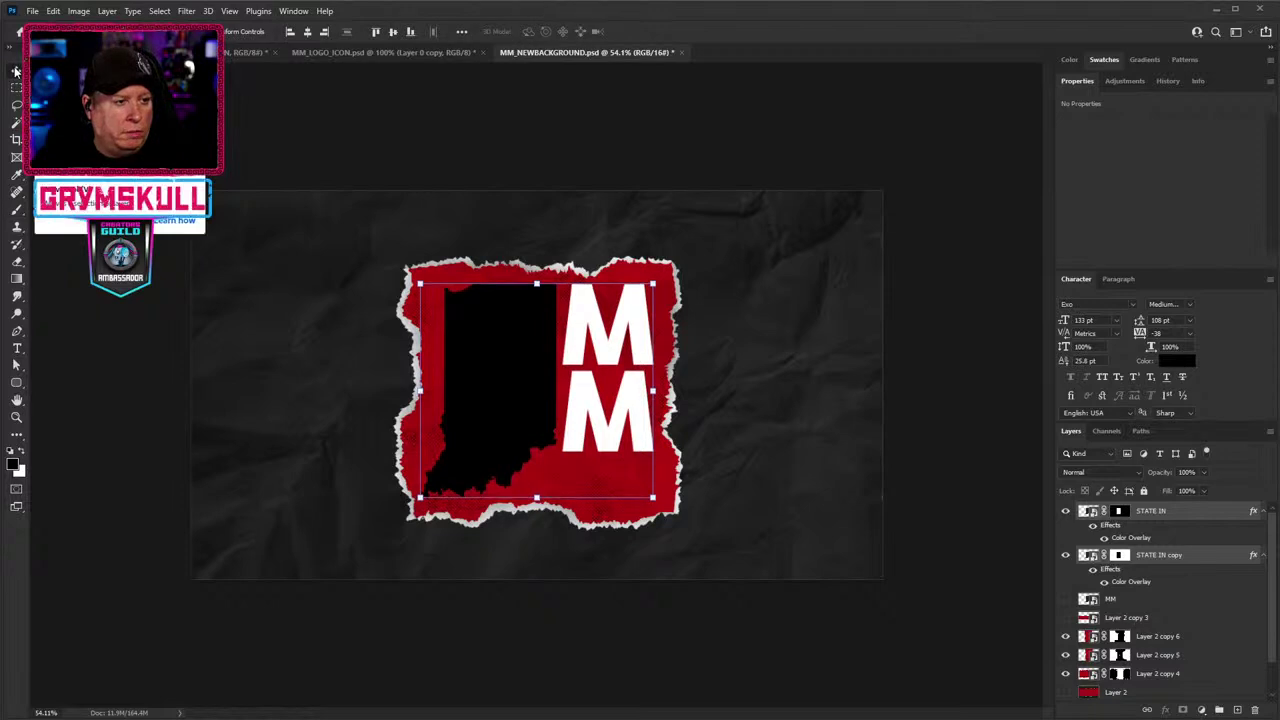
pyautogui.press('Left')
pyautogui.press('Left')
pyautogui.press('Left')
pyautogui.press('Left')
pyautogui.press('Left')
pyautogui.press('Down')
pyautogui.press('Down')
pyautogui.press('Down')
pyautogui.press('Down')
pyautogui.press('Down')
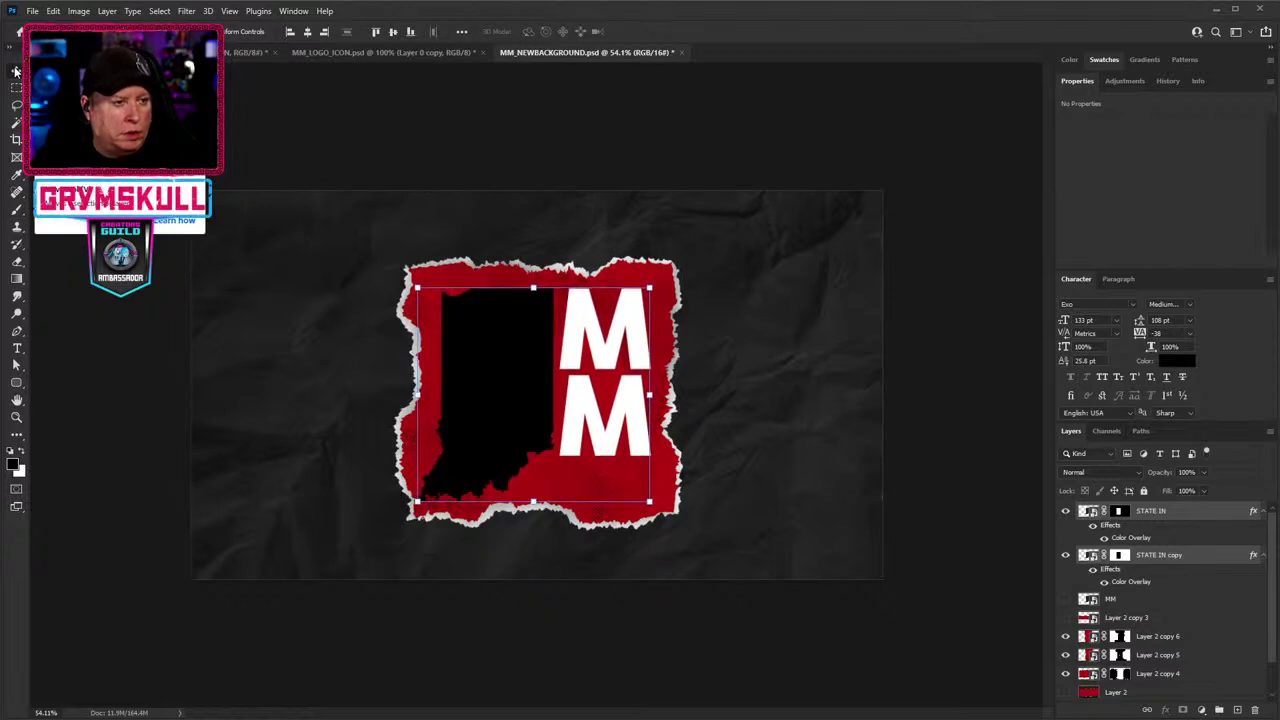
pyautogui.press('Right')
pyautogui.press('Right')
pyautogui.press('Down')
pyautogui.press('Down')
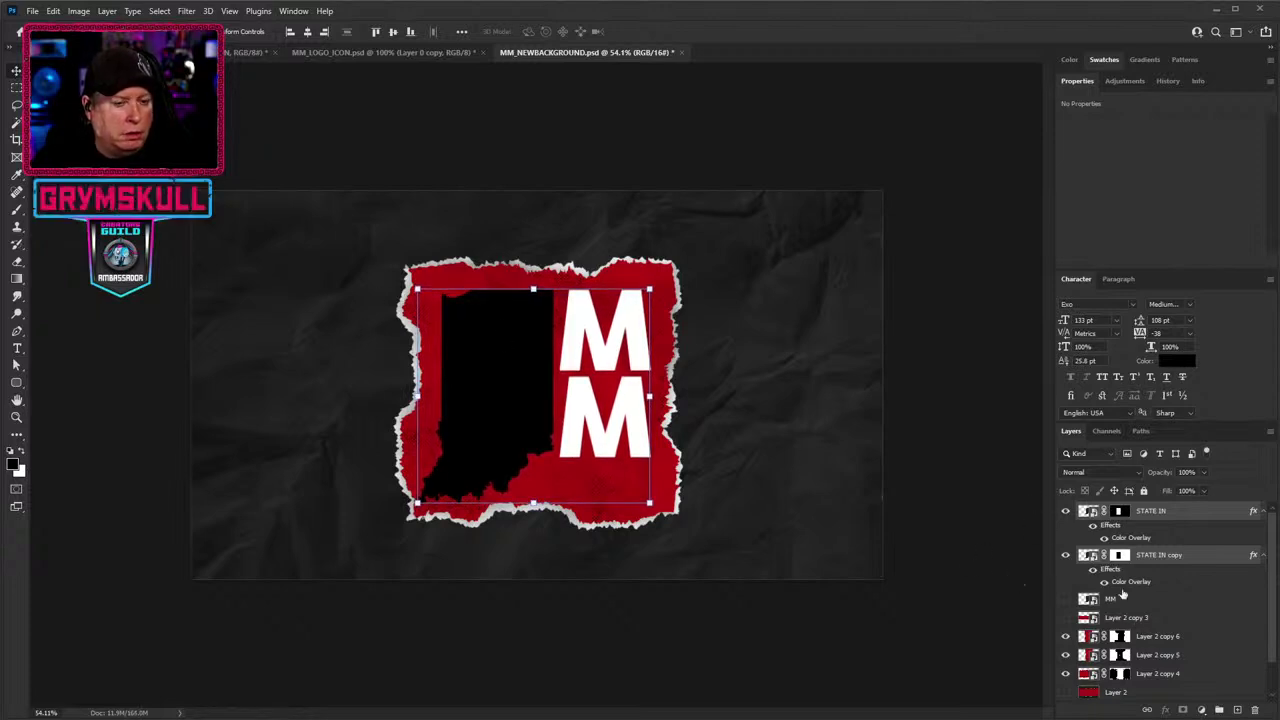
# Group all layers from Layer 2 copy 4 up to STATE IN, leaving Layer 2 outside the group.
pyautogui.click(1166, 692)
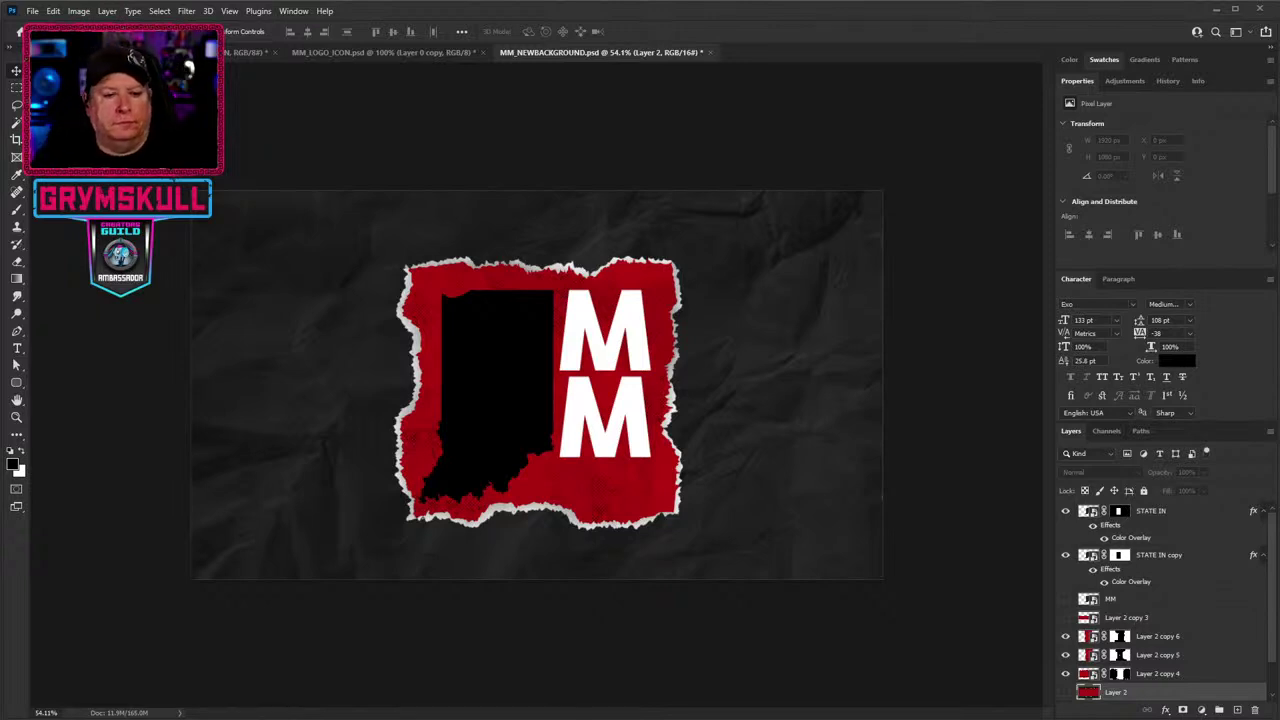
pyautogui.click(1195, 676)
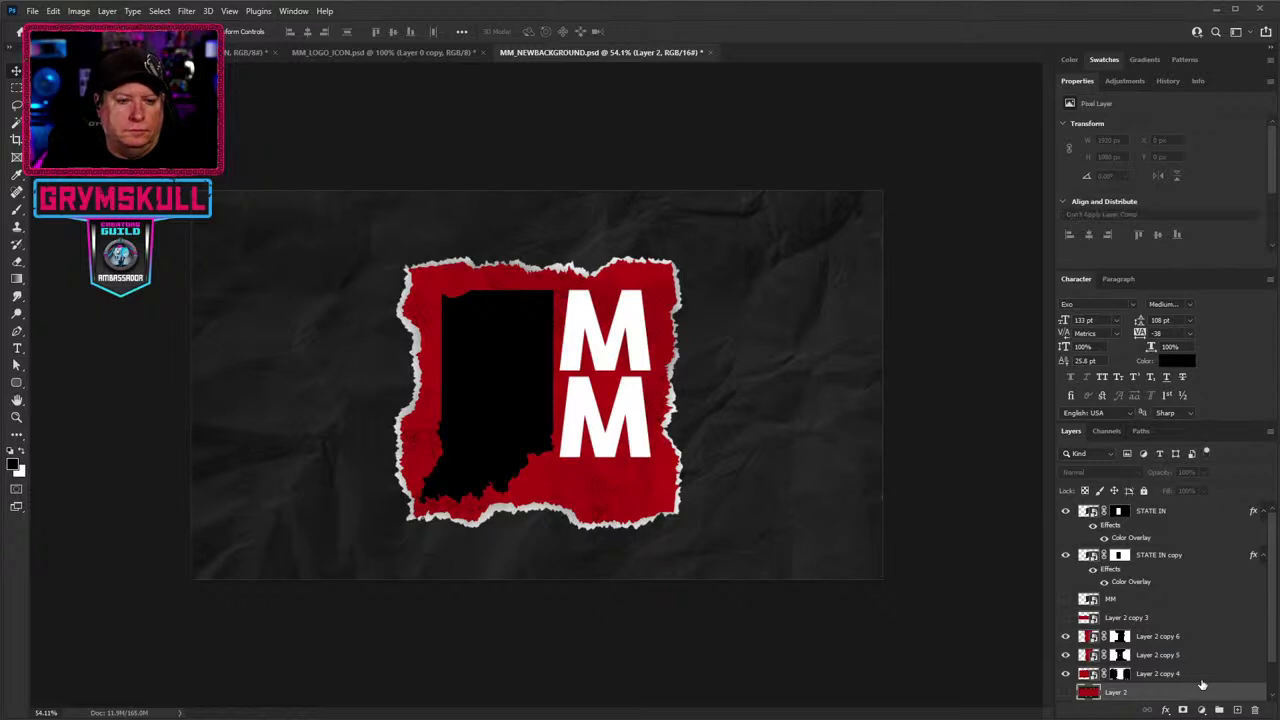
pyautogui.keyDown('shift'); pyautogui.click(1194, 524); pyautogui.keyUp('shift')
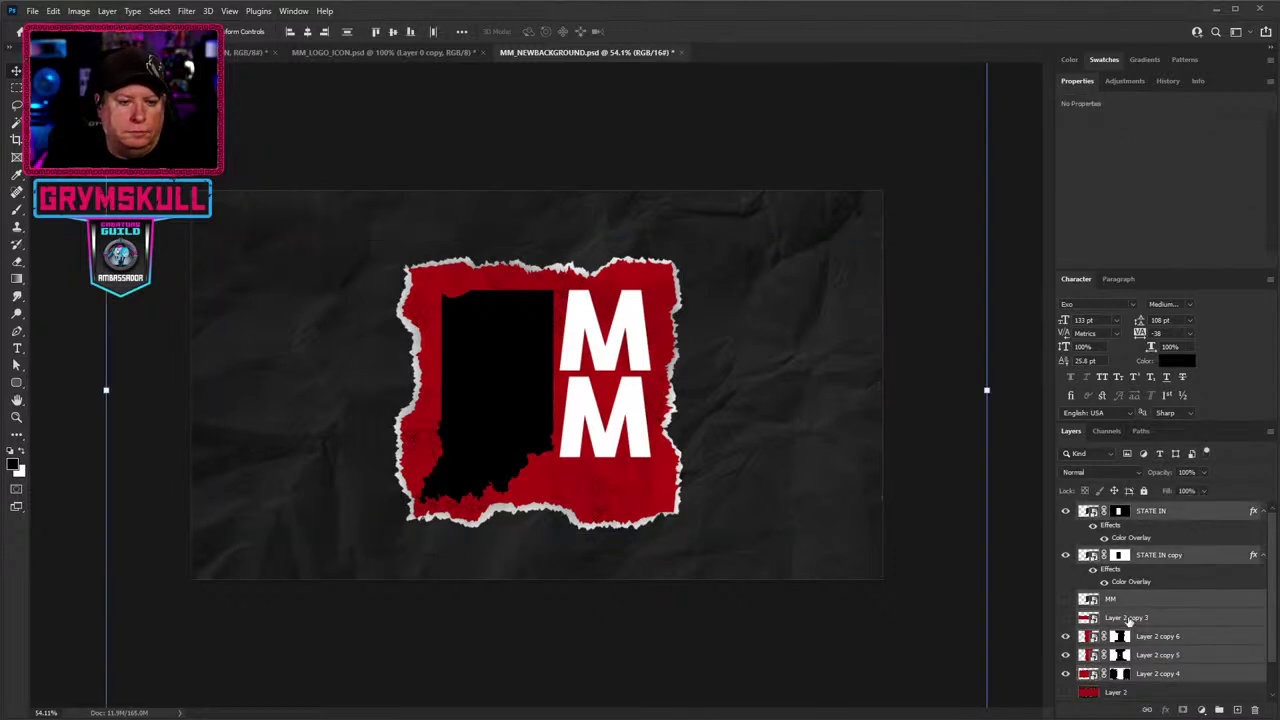
pyautogui.click(1220, 710)
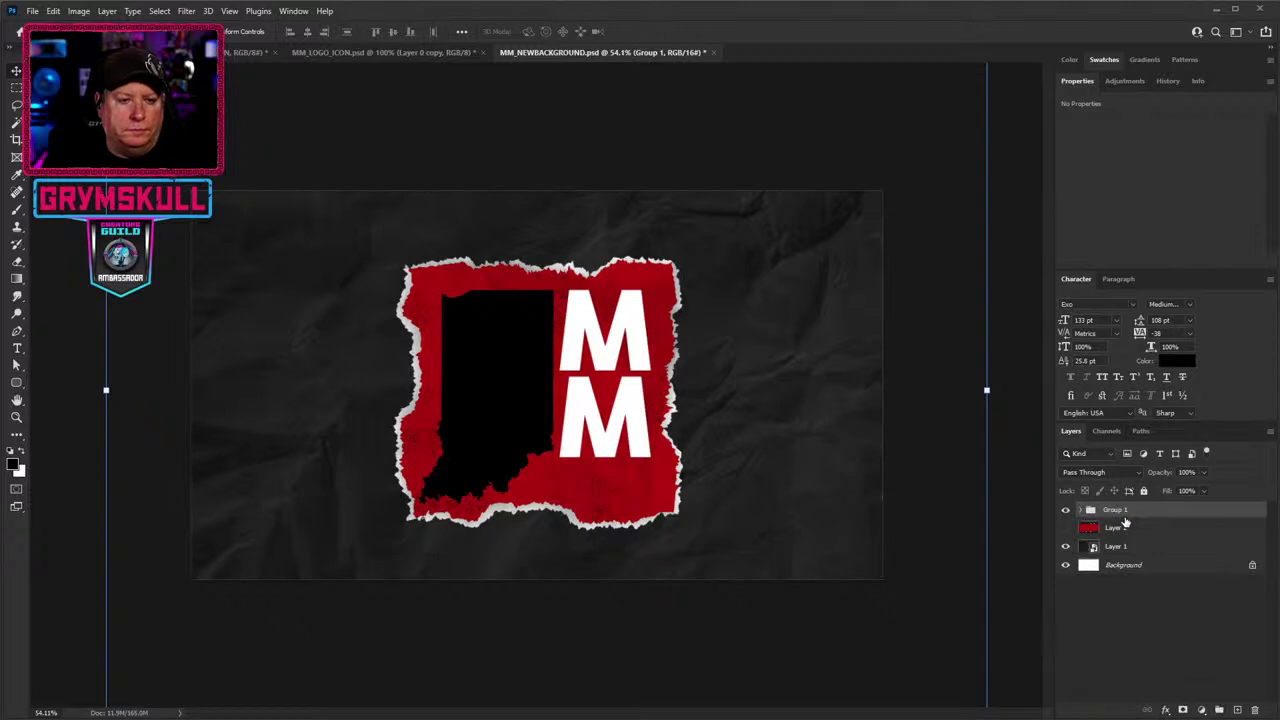
pyautogui.hotkey('ctrl', 'h')
pyautogui.press('h')
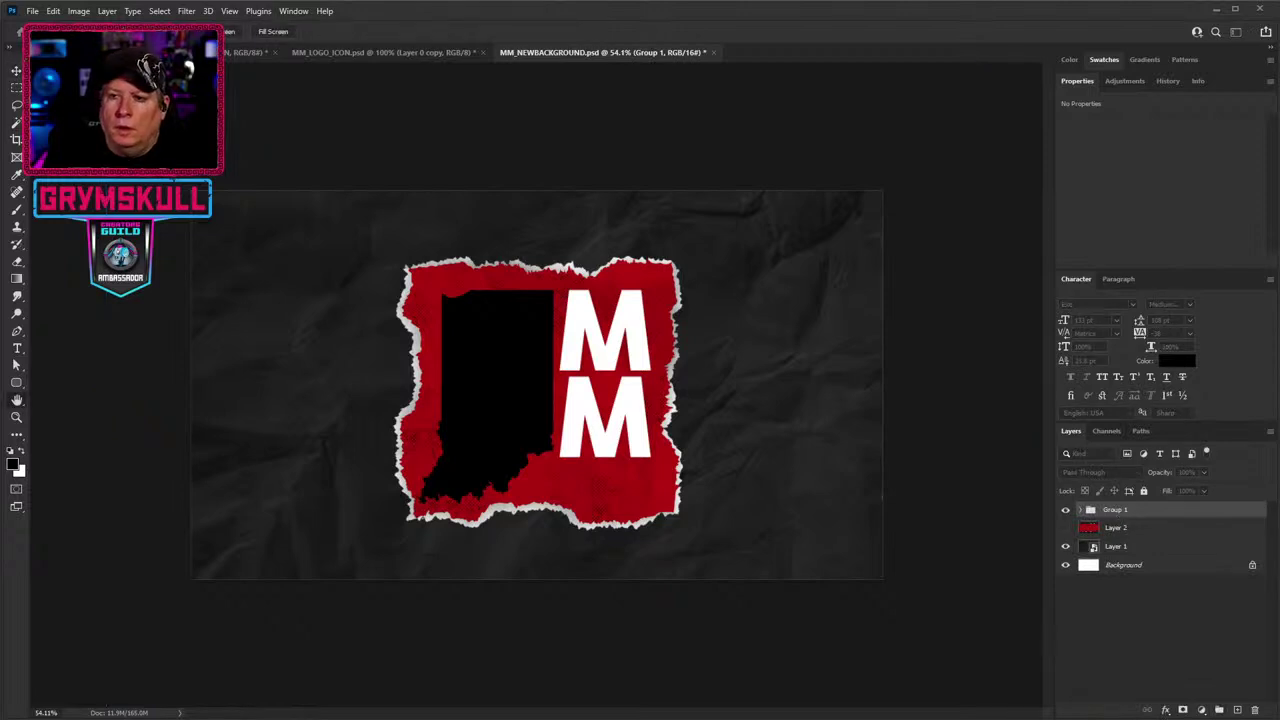
pyautogui.press('v')
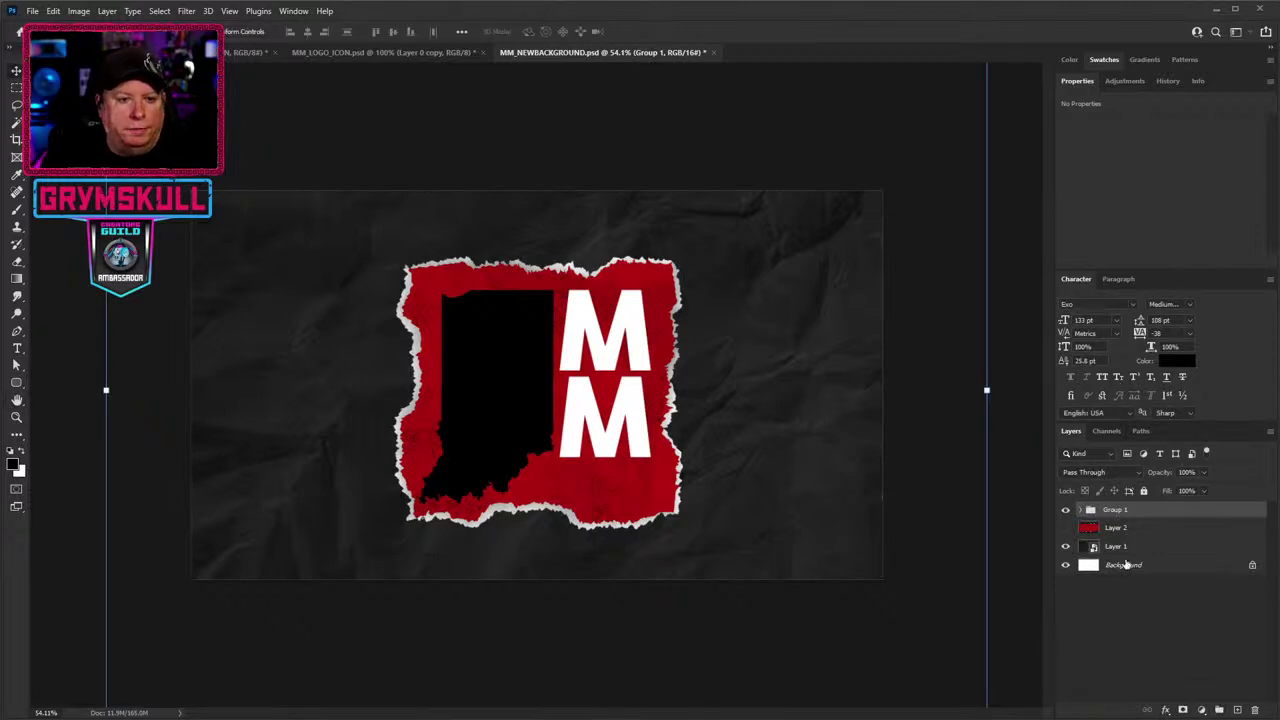
# Rename the new layer group FULL COLOR LOGO BUG.
pyautogui.doubleClick(1117, 510)
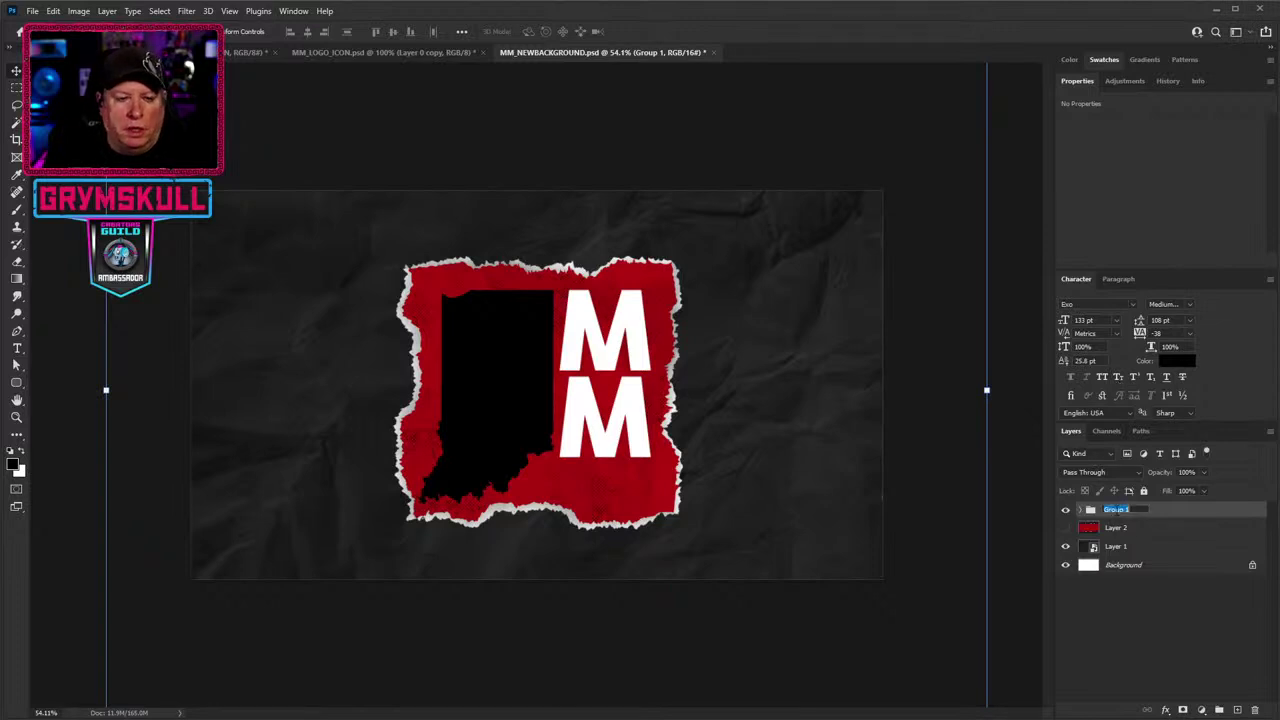
pyautogui.write('FULL COLOR')
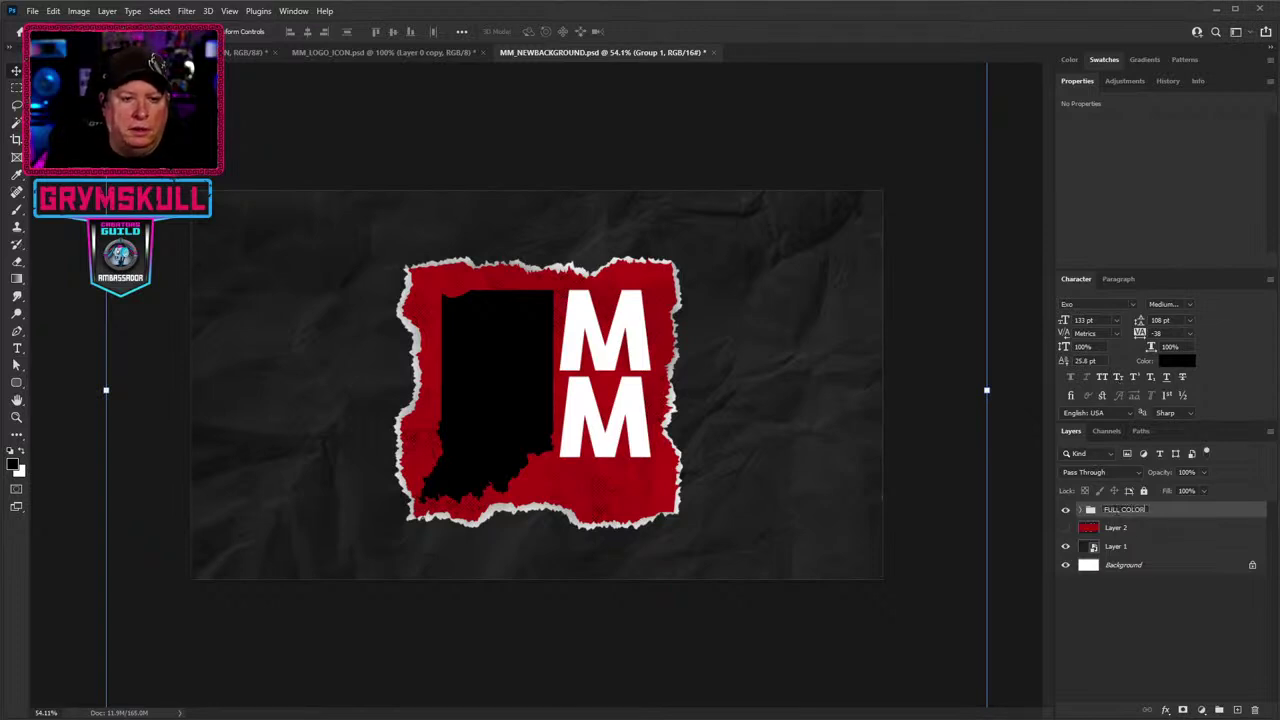
pyautogui.write(' LOGO BUG')
pyautogui.press('Return')
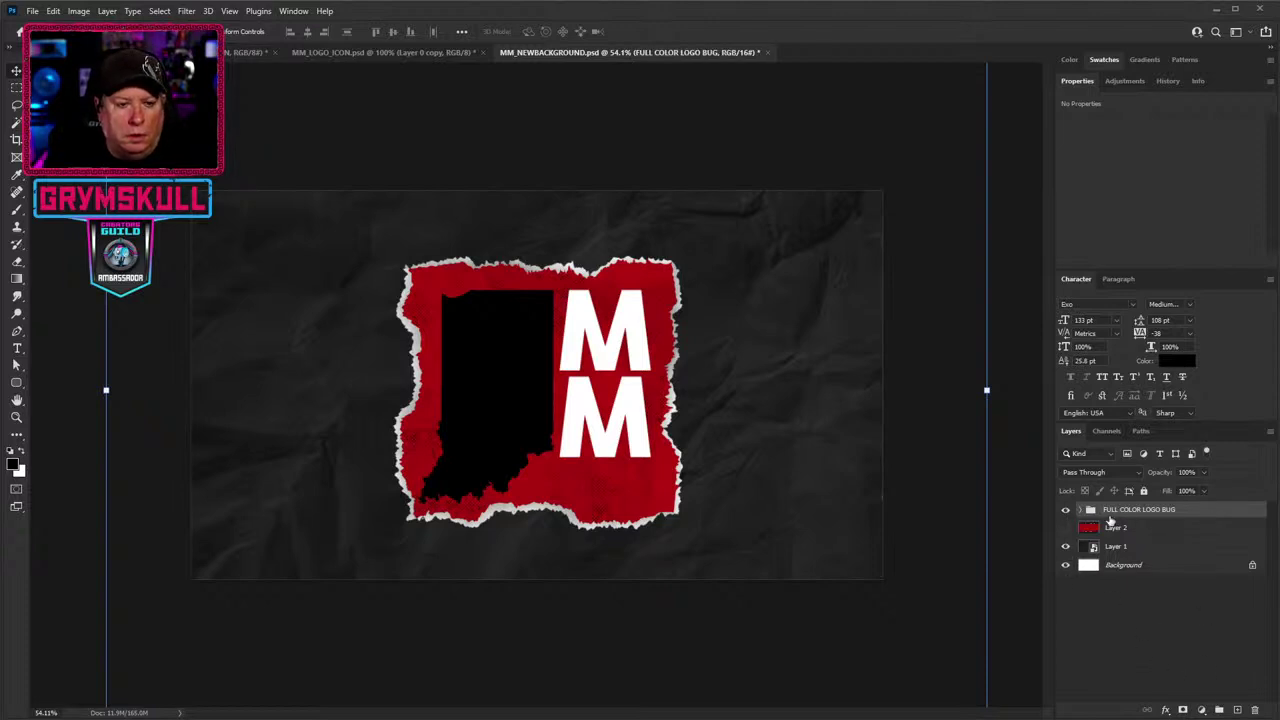
# Toggle the FULL COLOR LOGO BUG group's visibility off and on, and expand it to check its layers.
pyautogui.click(1065, 512)
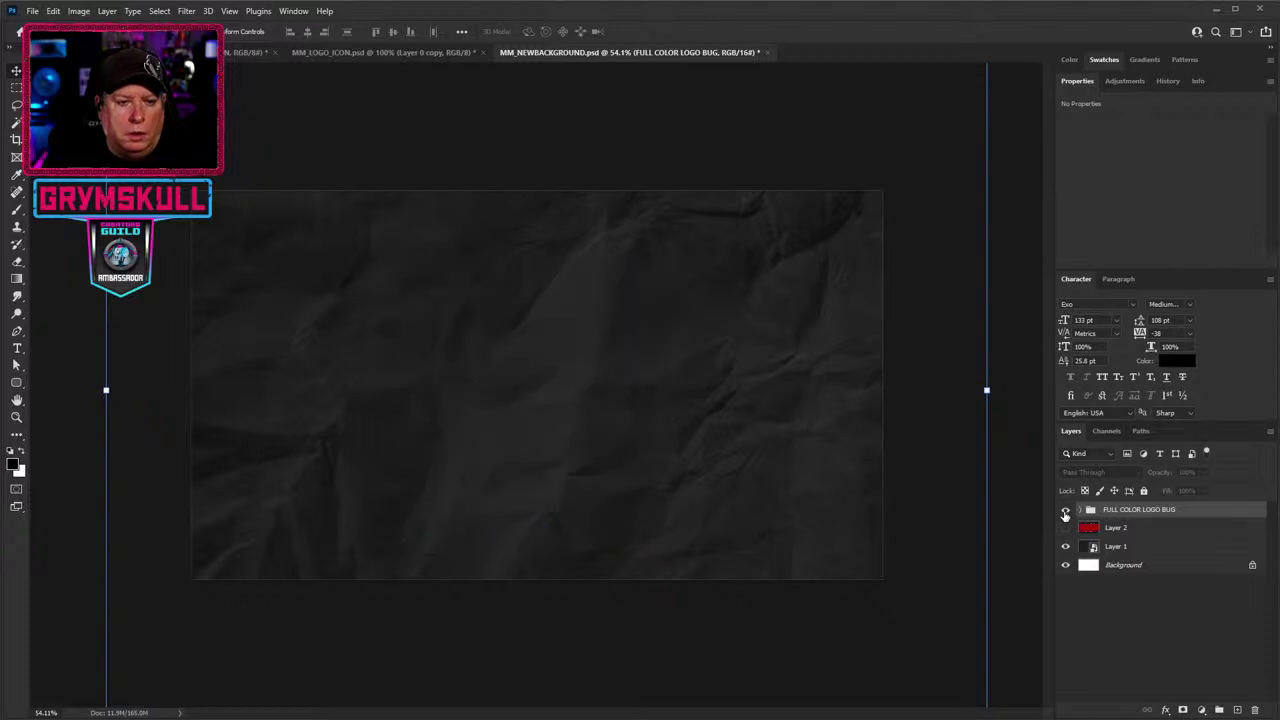
pyautogui.click(1065, 512)
pyautogui.click(1080, 511)
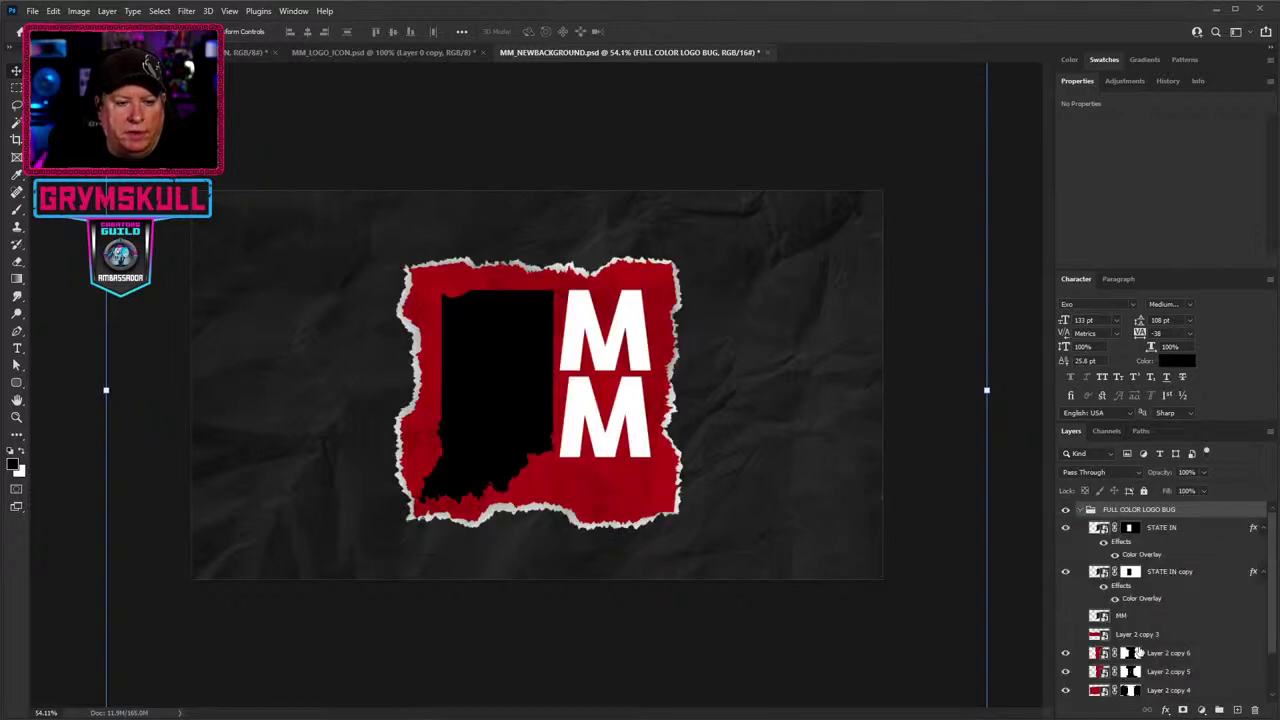
# Duplicate Layer 2 copy 4 out of the FULL COLOR LOGO BUG group, placing the copy between Layer 2 and Layer 1.
pyautogui.scroll(-1, 1180, 660)
pyautogui.scroll(-1, 1185, 671)
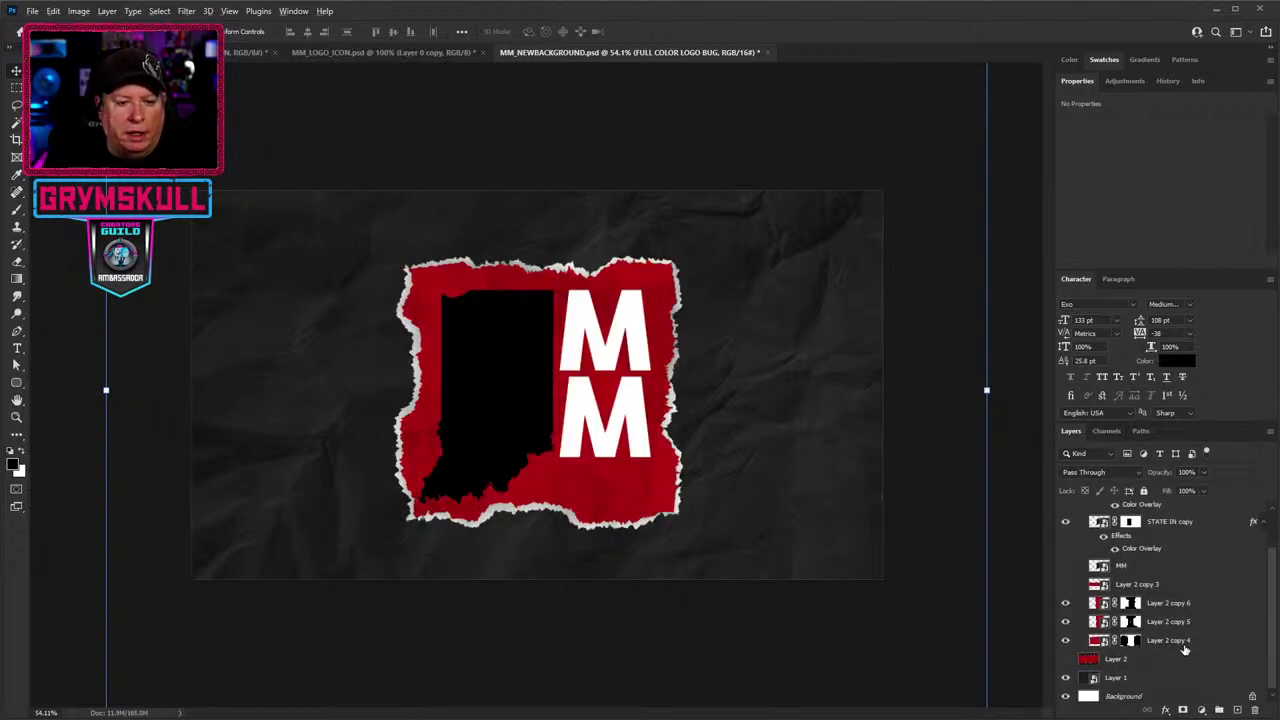
pyautogui.moveTo(1183, 645); pyautogui.dragTo(1180, 670)
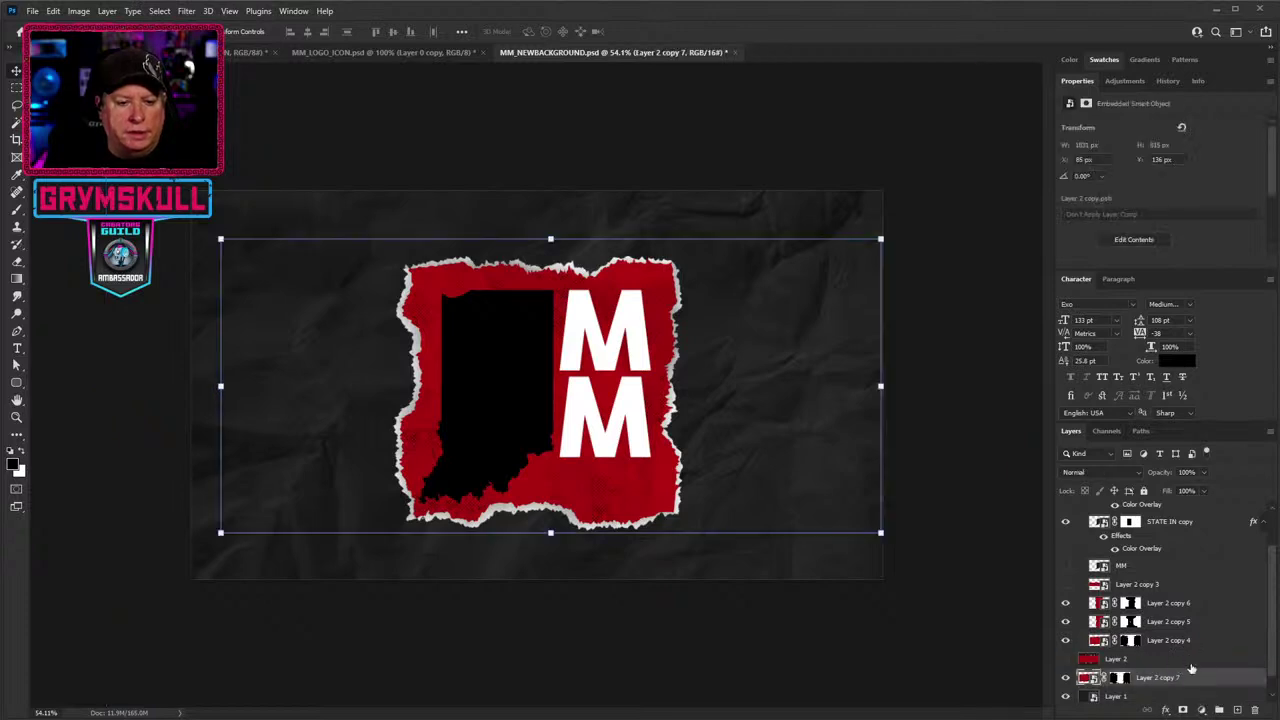
# Collapse the FULL COLOR LOGO BUG group and hide it.
pyautogui.scroll(2, 1104, 548)
pyautogui.click(1081, 511)
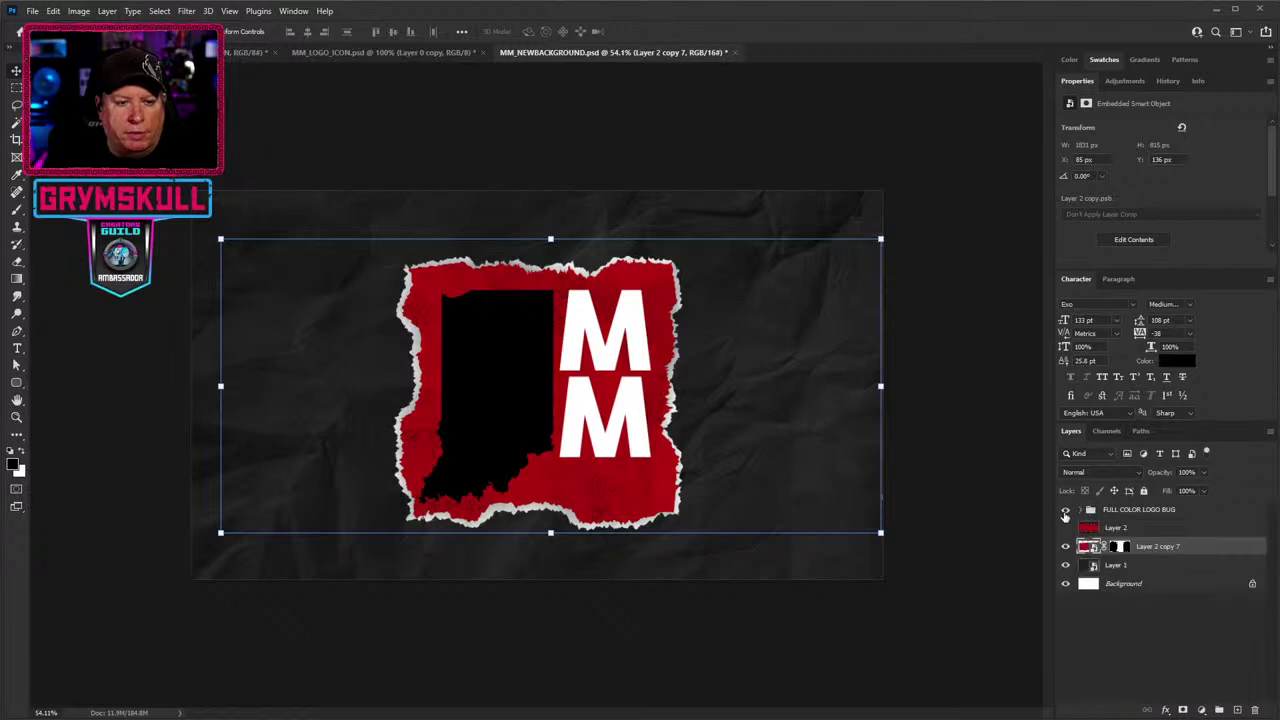
pyautogui.click(1064, 509)
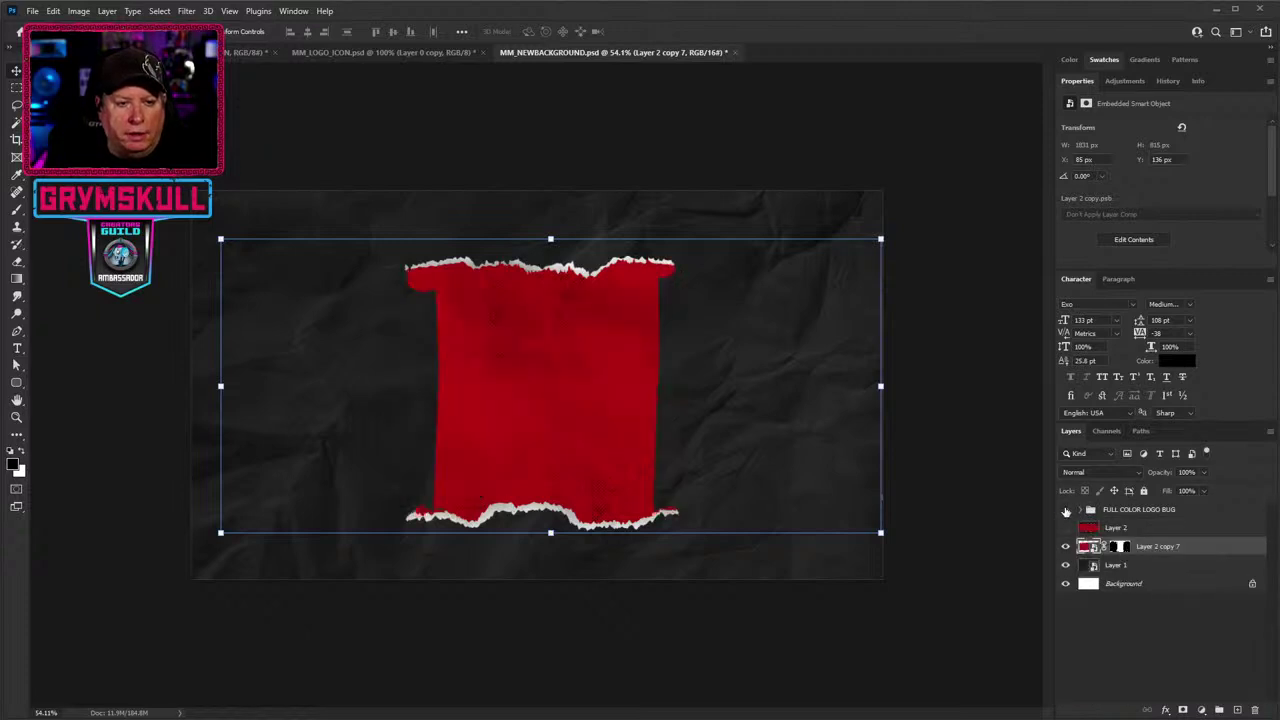
# Delete the duplicated torn-paper layer's mask and scale the red paper to about 100.75% so it spans the full canvas width.
pyautogui.moveTo(1247, 703); pyautogui.dragTo(1255, 709)
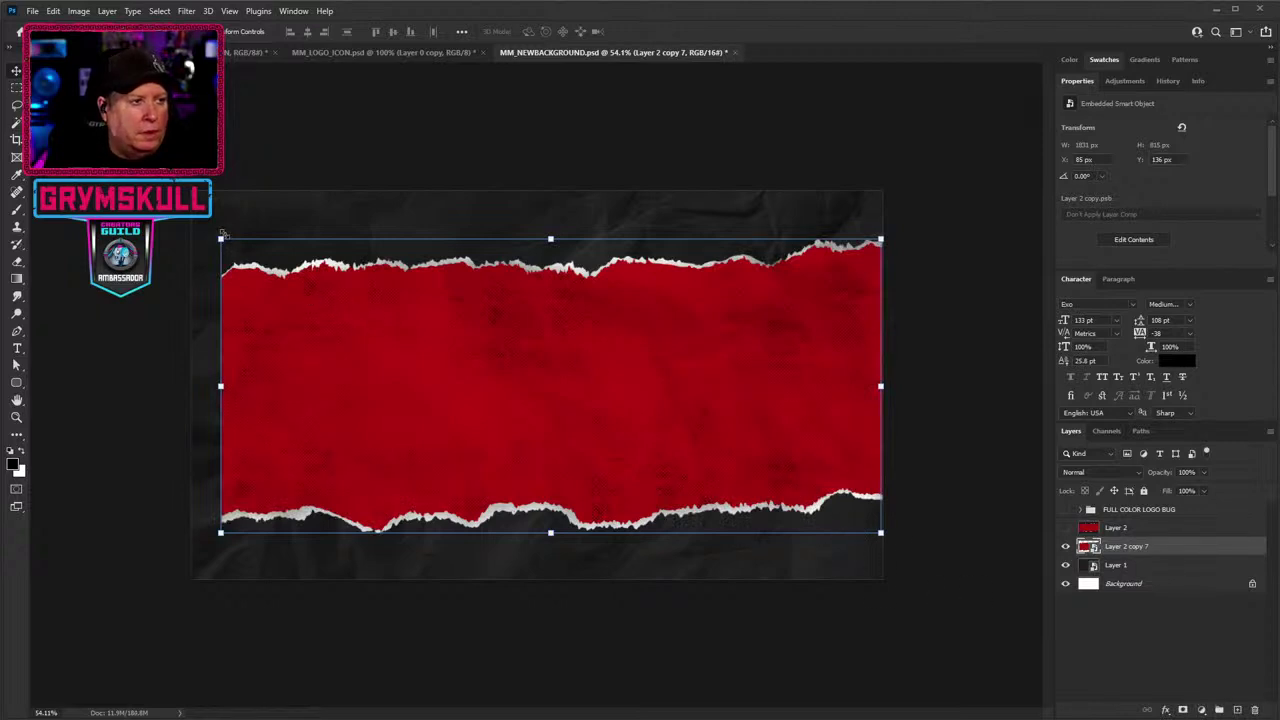
pyautogui.hotkey('ctrl', 't')
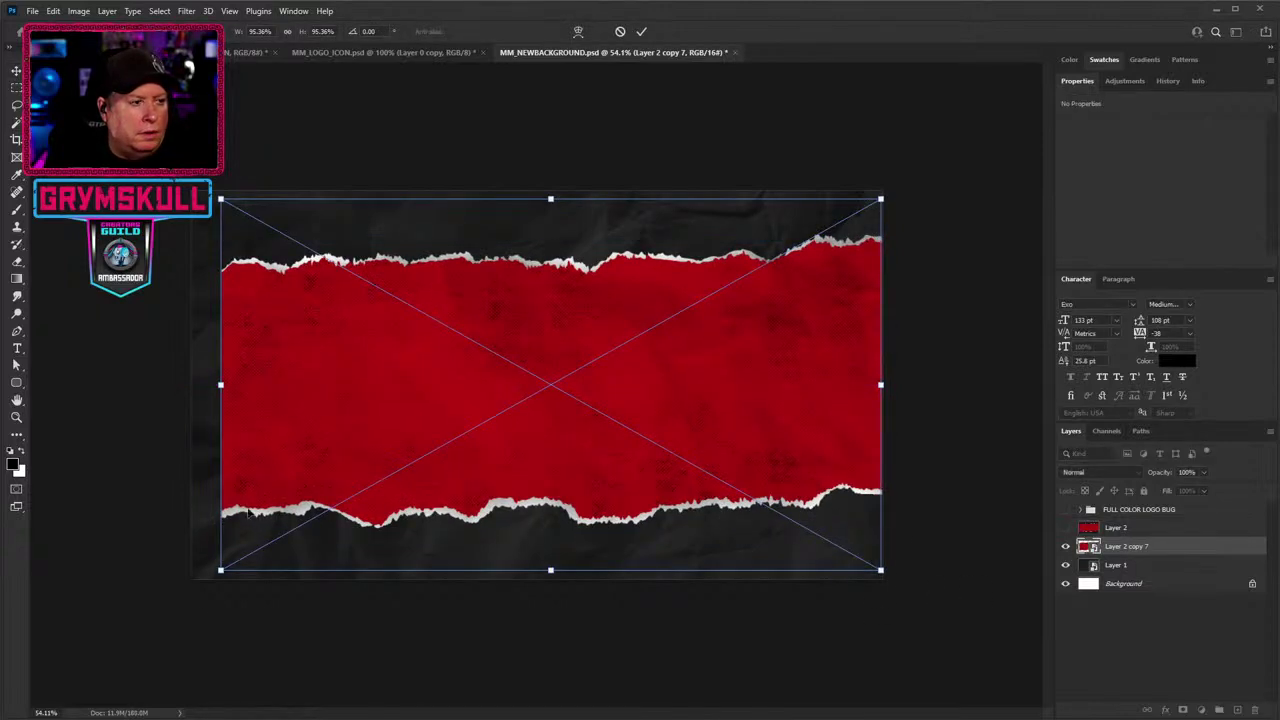
pyautogui.moveTo(220, 570); pyautogui.dragTo(185, 592)
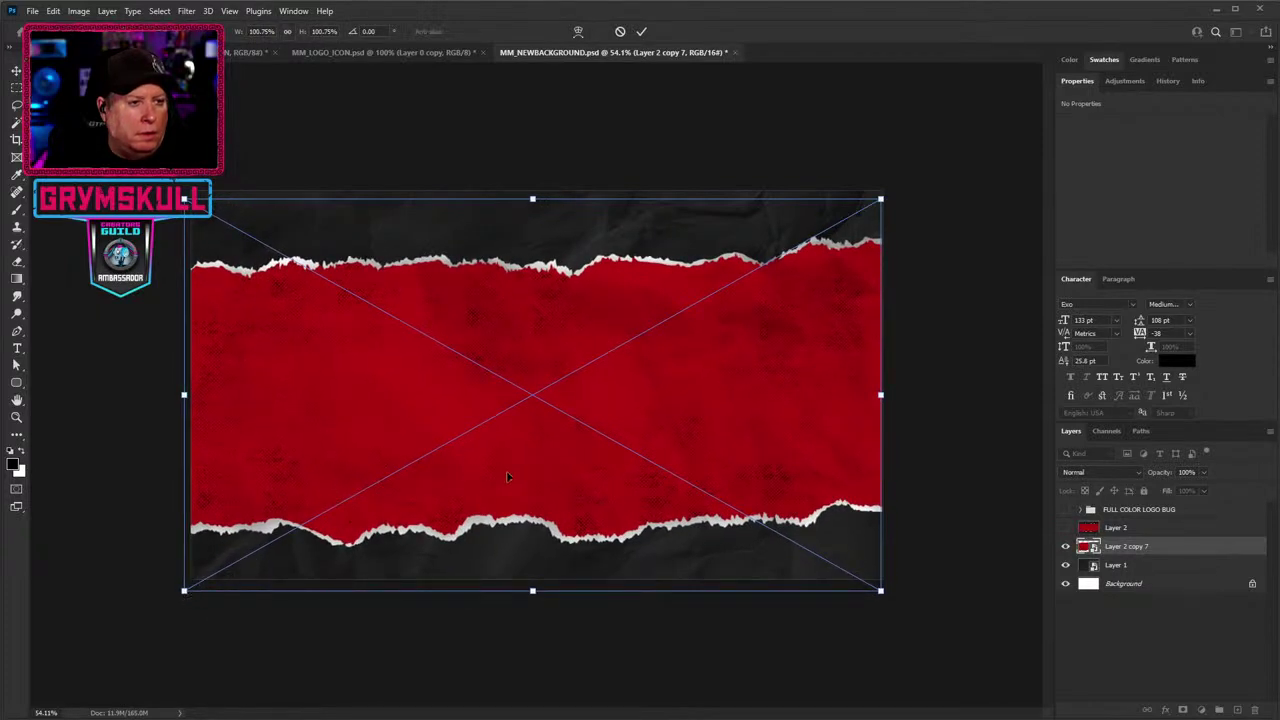
pyautogui.press('Return')
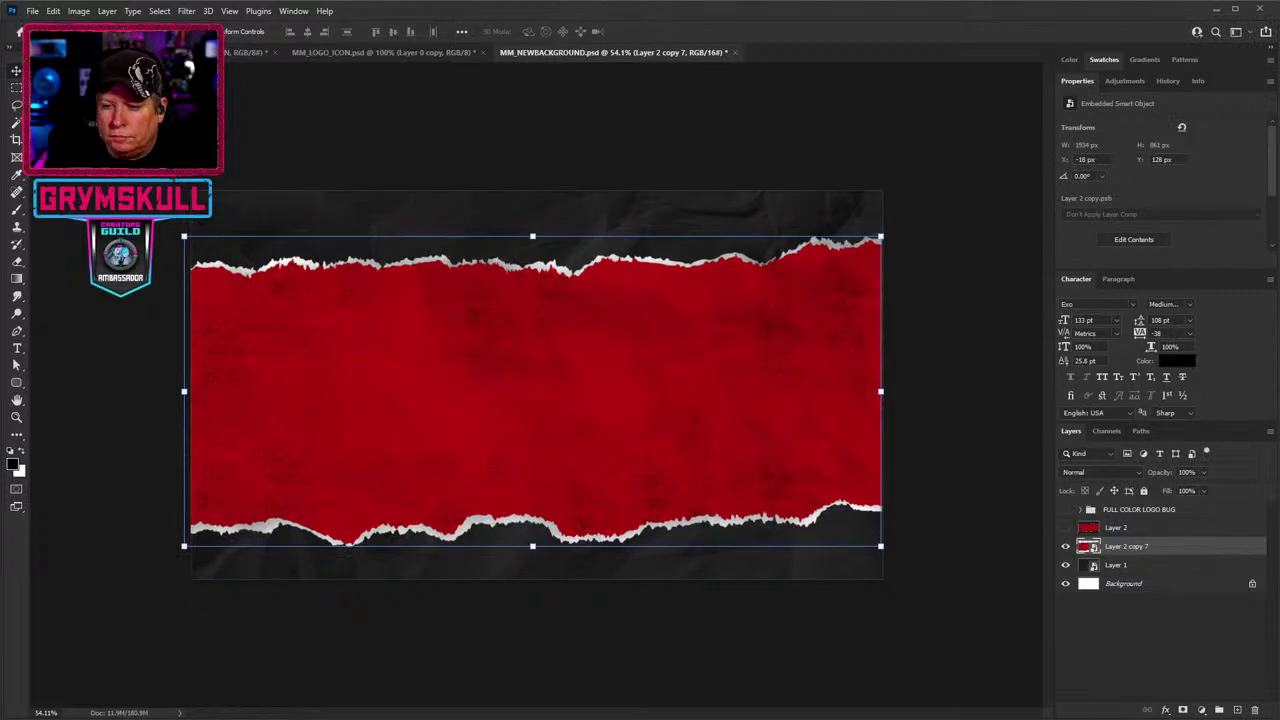
# Switch to Illustrator and select the horizontal state-and-MIDWEST MERCHANDISER logo without the web address.
pyautogui.hotkey('alt', 'Tab')
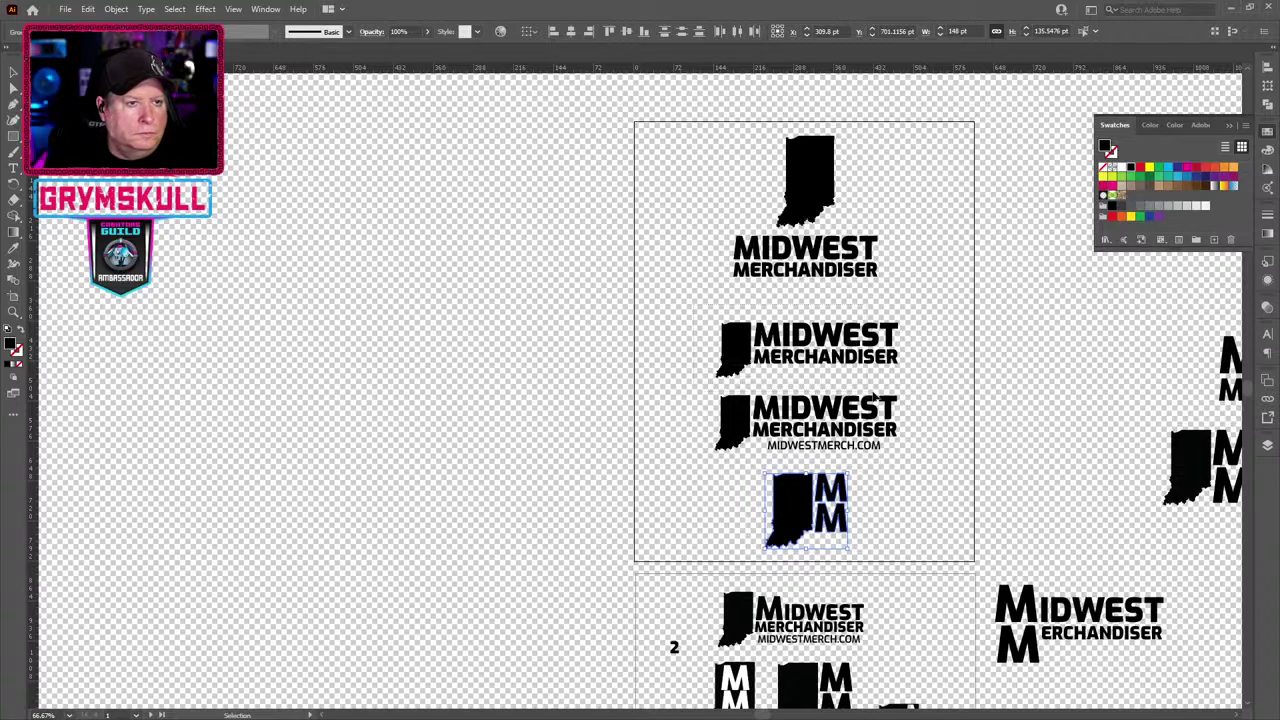
pyautogui.moveTo(925, 390); pyautogui.dragTo(925, 387)
pyautogui.press('a')
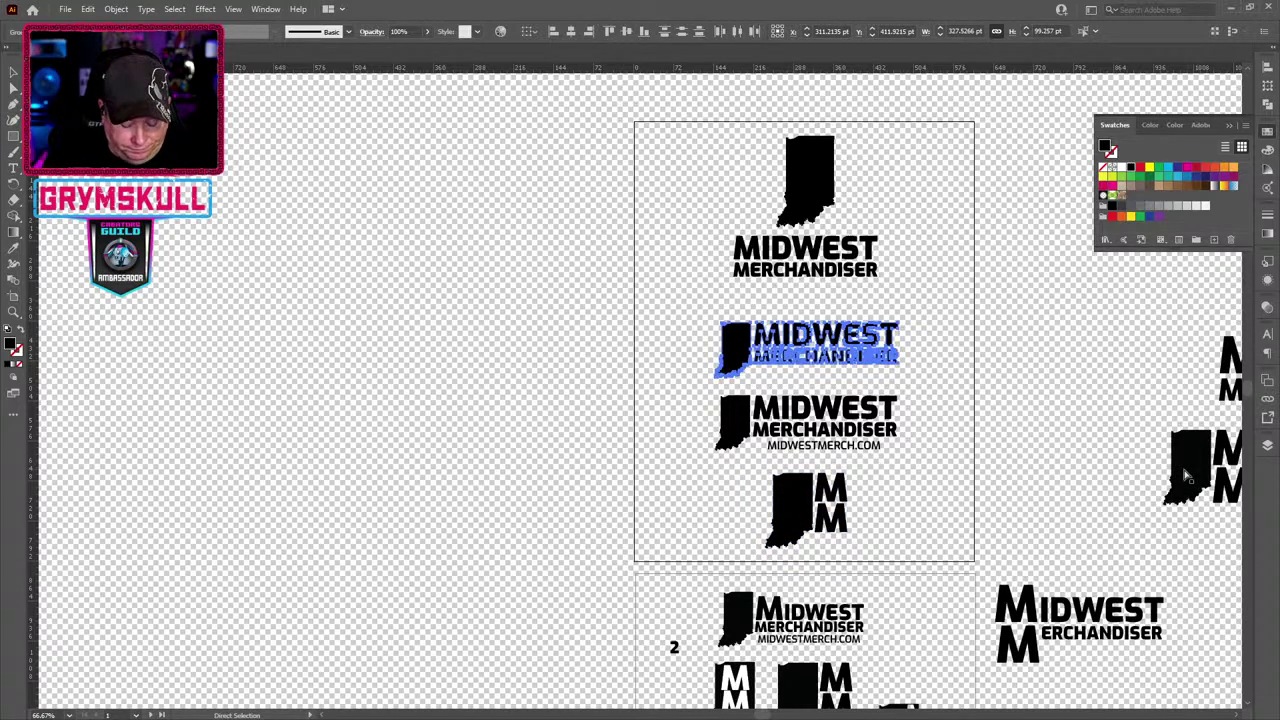
pyautogui.press('v')
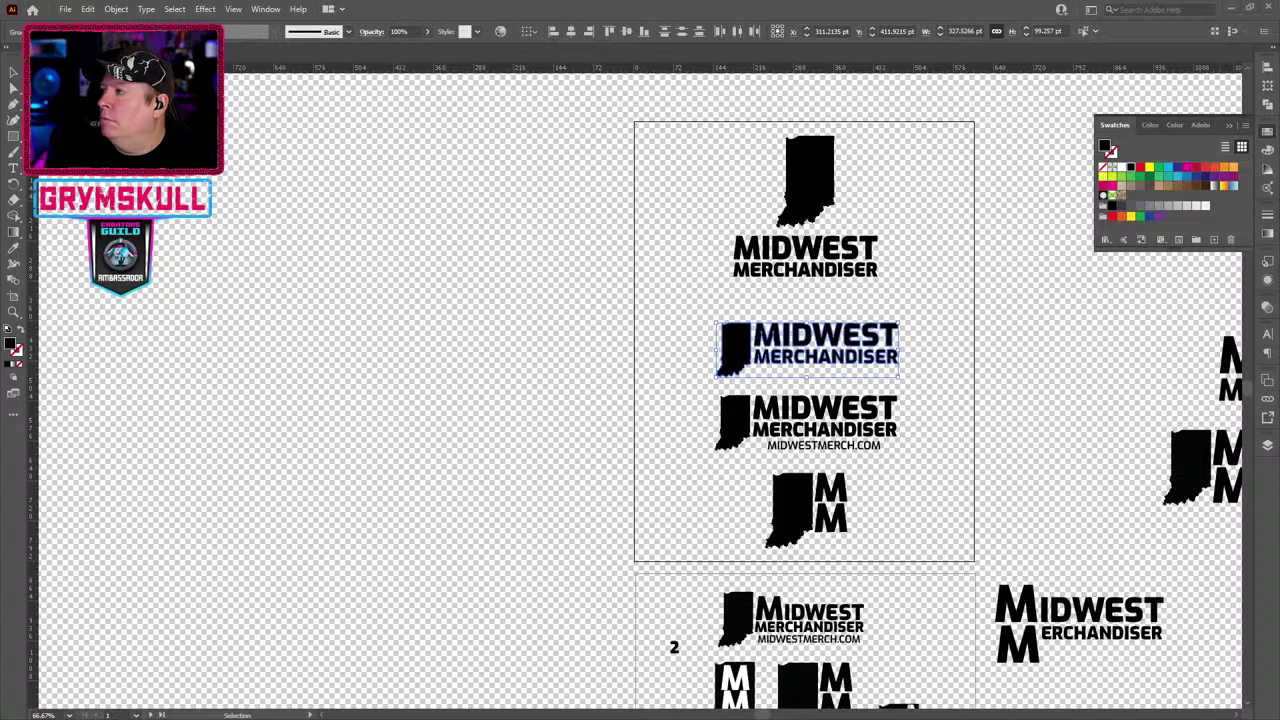
# Bring up the GoDaddy page in a maximized browser window and search for the domain midwestmerchandiser.
pyautogui.moveTo(1230, 121); pyautogui.dragTo(515, 61)
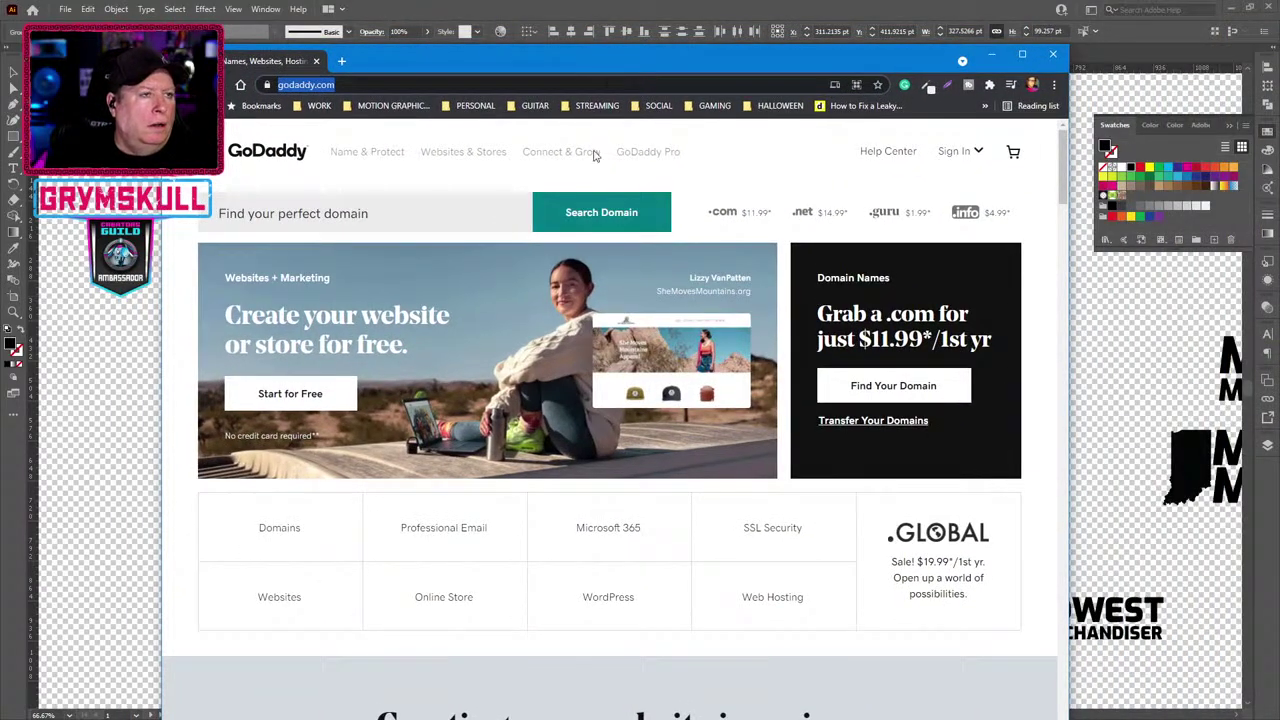
pyautogui.doubleClick(645, 62)
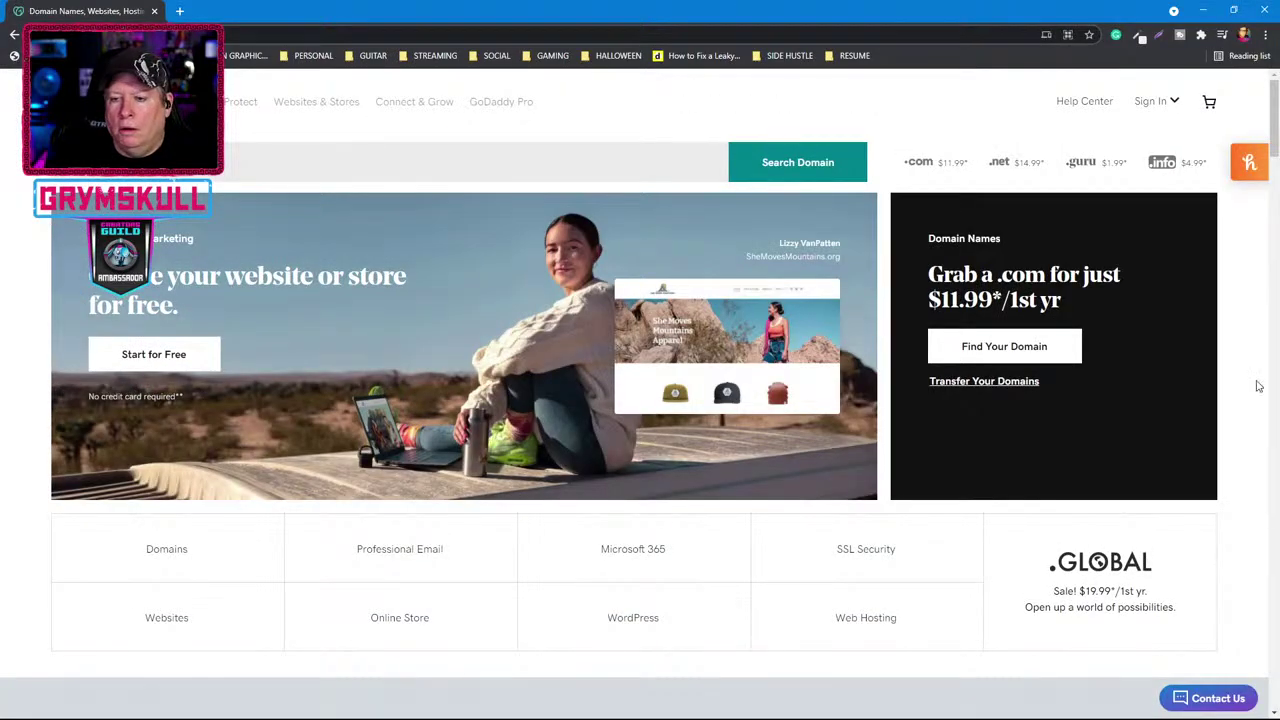
pyautogui.click(383, 162)
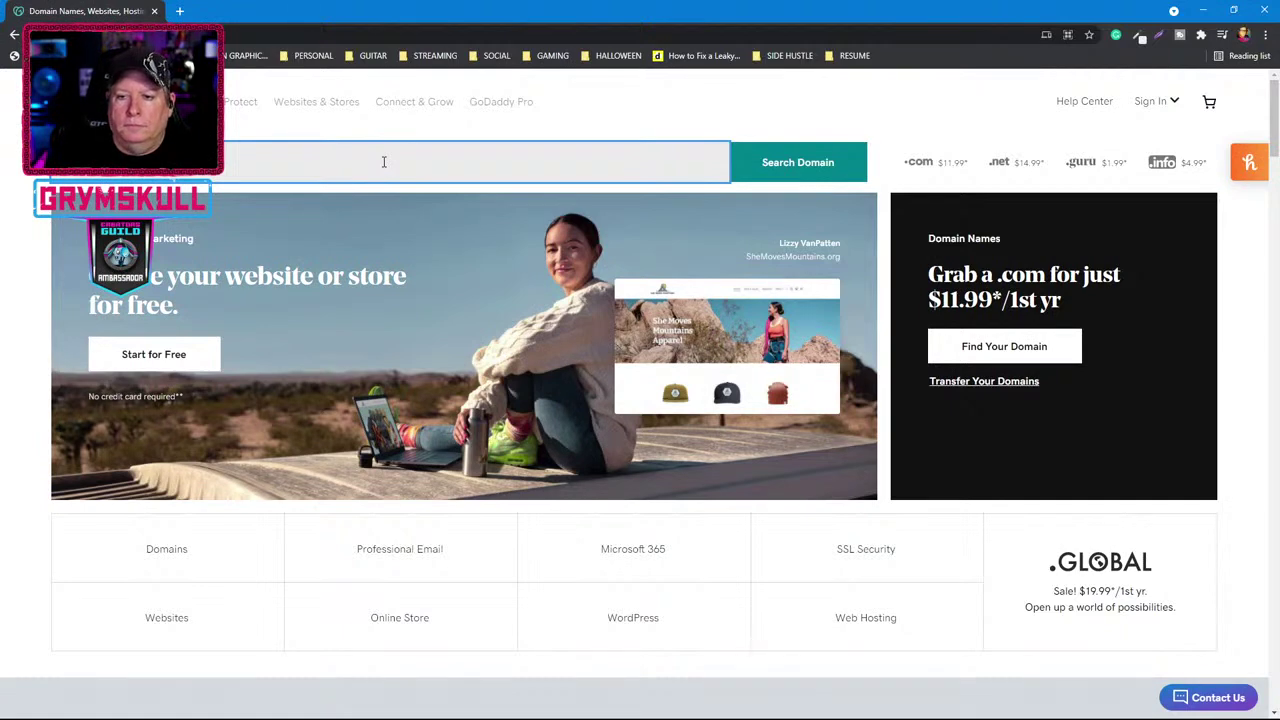
pyautogui.press('Return')
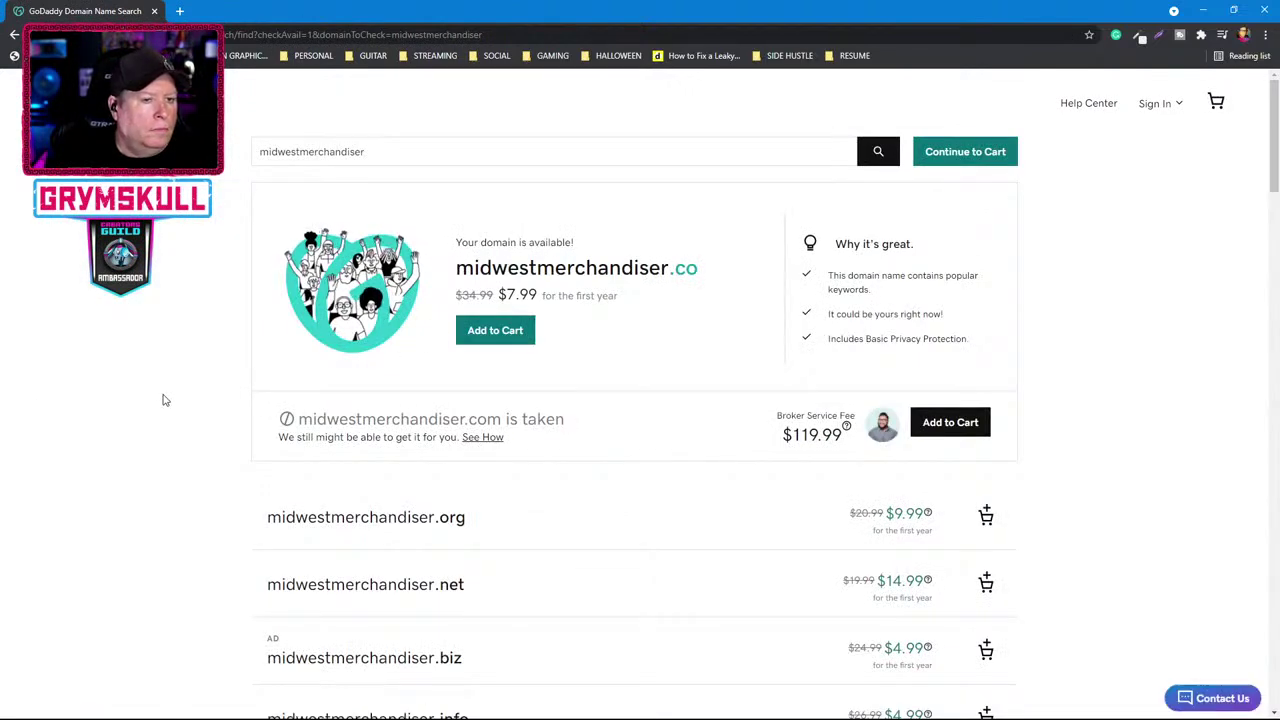
# Look through the midwestmerchandiser domain results and their first-year prices, and return to the start of the list.
pyautogui.scroll(-1, 165, 400)
pyautogui.scroll(-4, 165, 400)
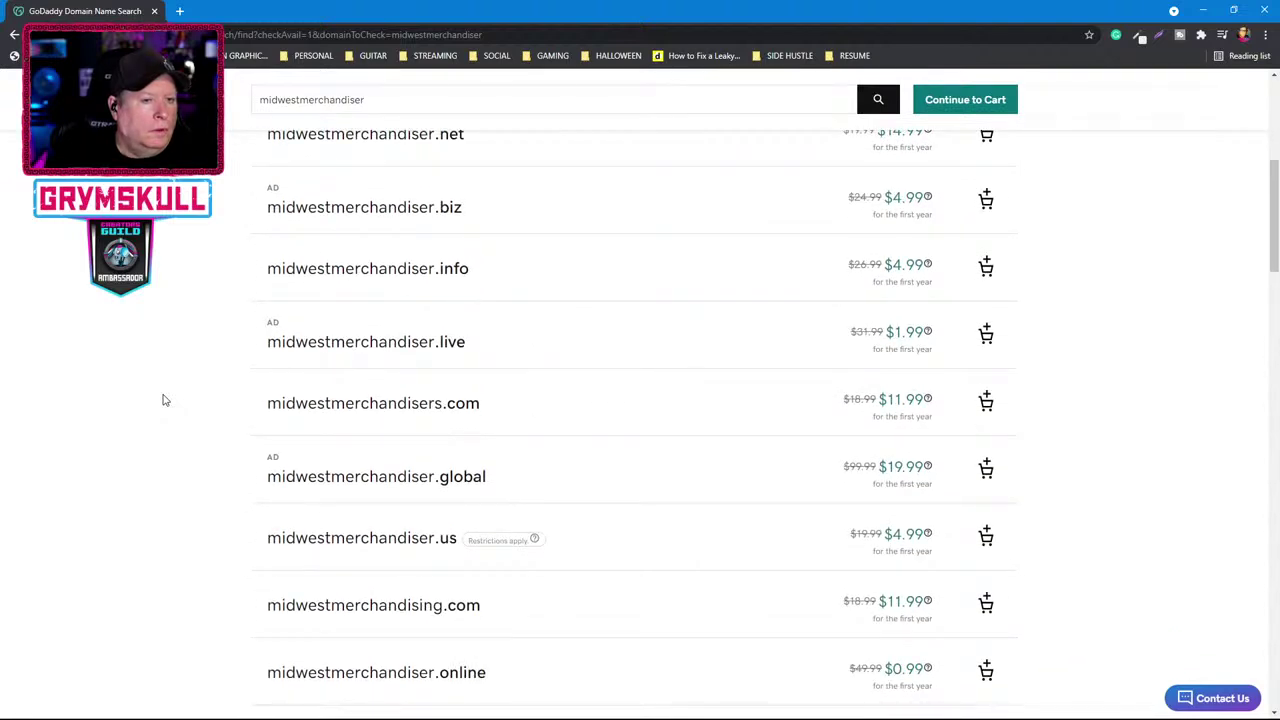
pyautogui.scroll(-1, 165, 400)
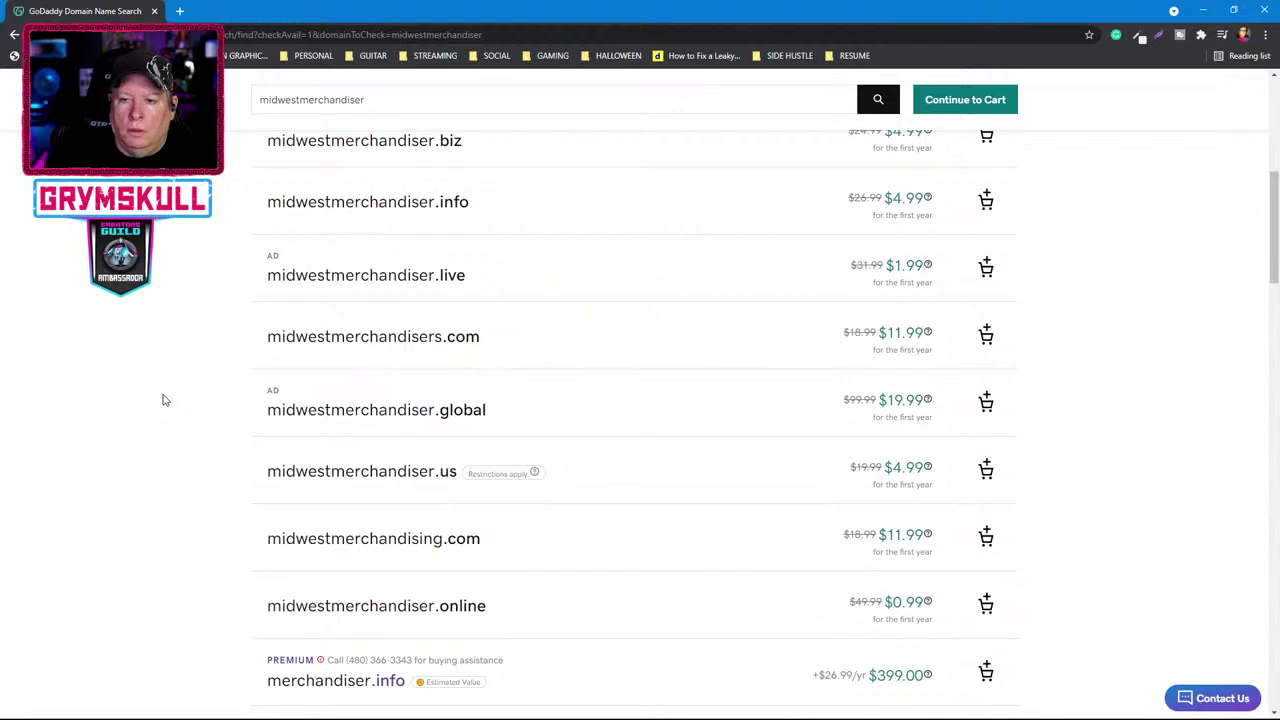
pyautogui.scroll(-1, 165, 400)
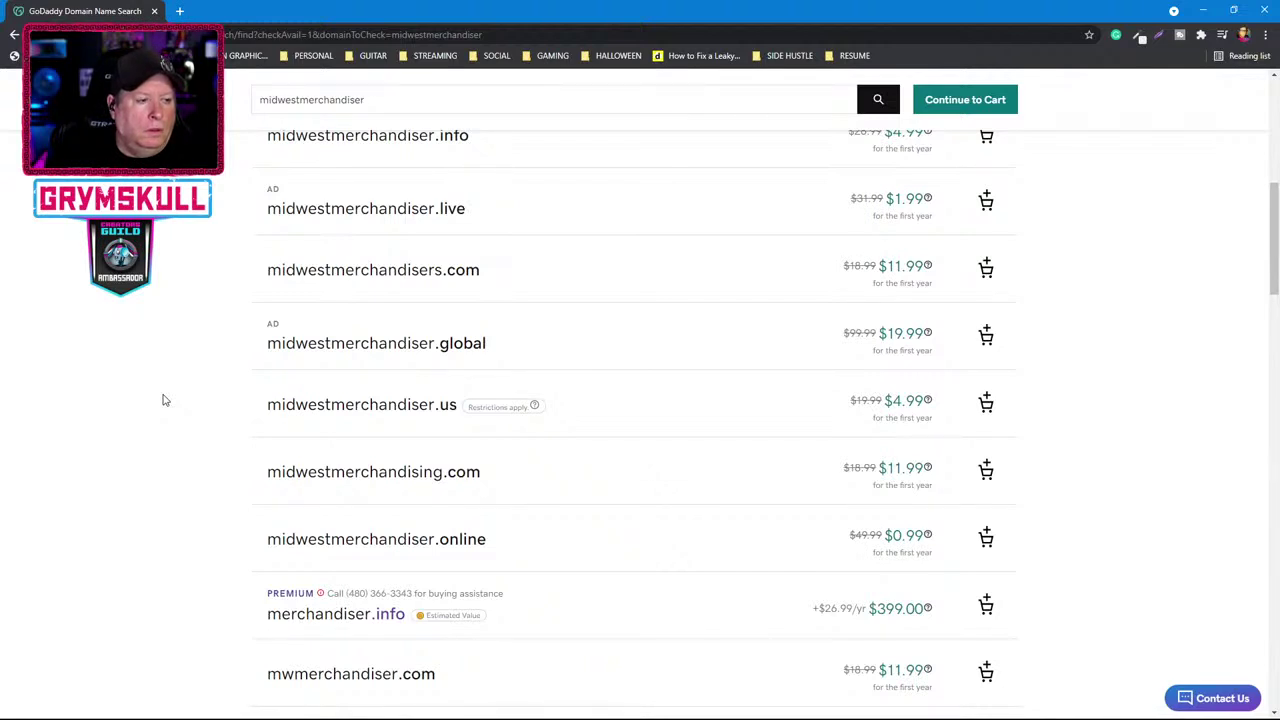
pyautogui.scroll(-1, 165, 400)
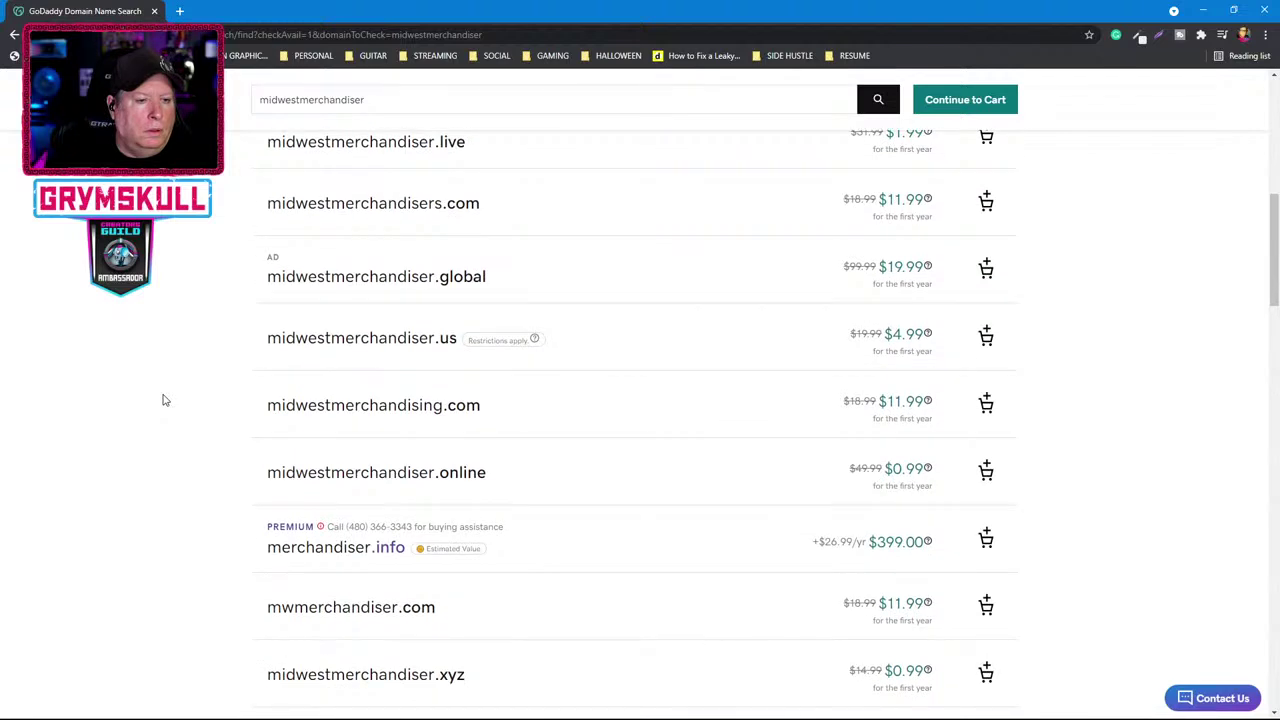
pyautogui.scroll(-1, 165, 400)
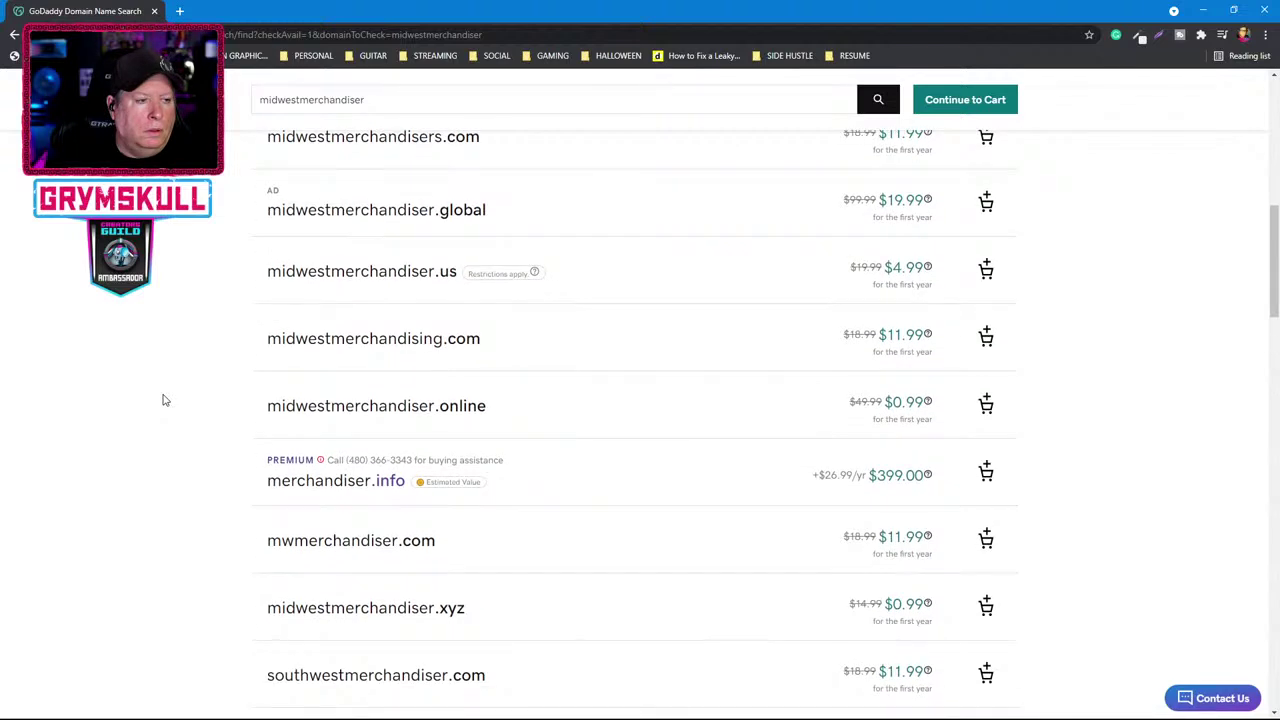
pyautogui.scroll(-1, 165, 400)
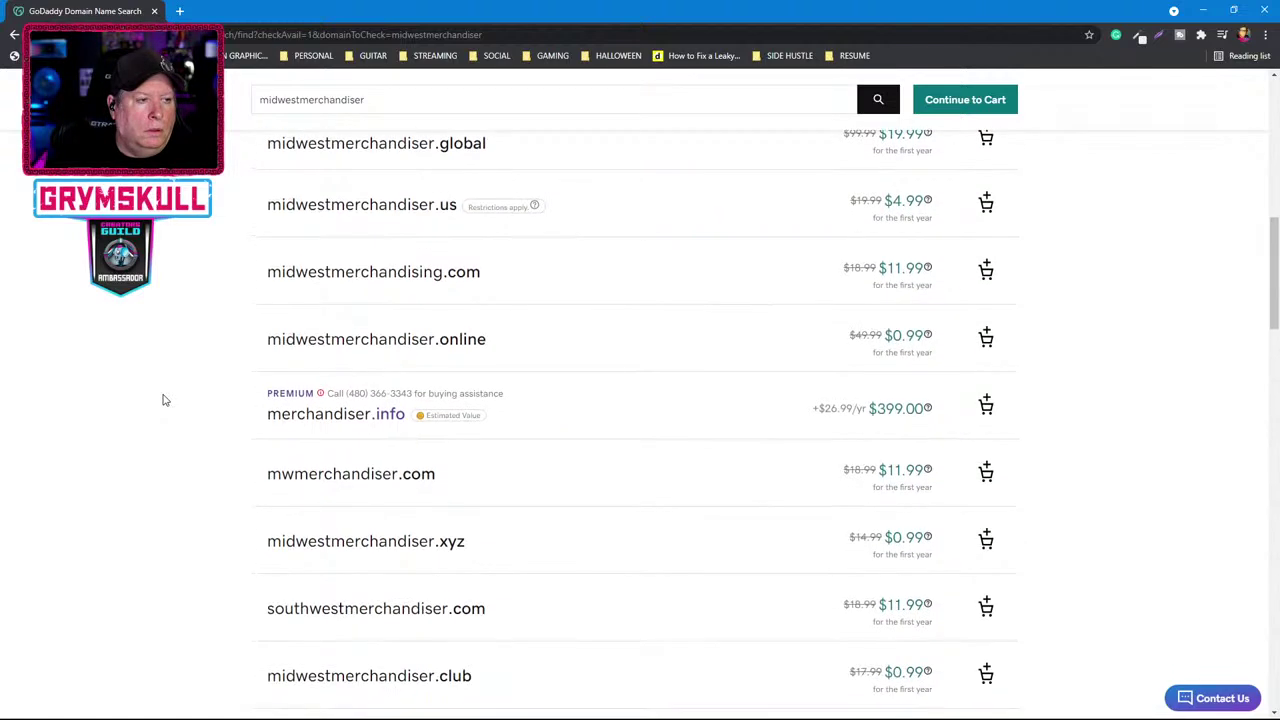
pyautogui.scroll(-1, 165, 400)
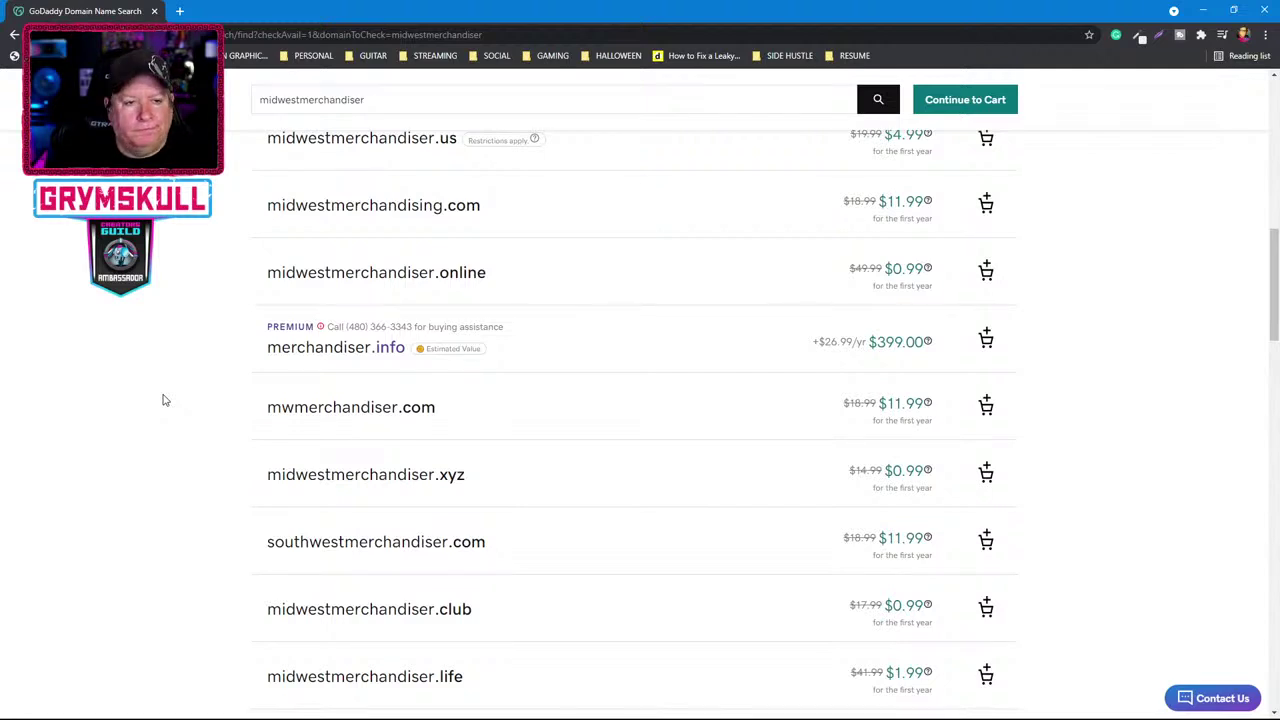
pyautogui.scroll(-2, 165, 400)
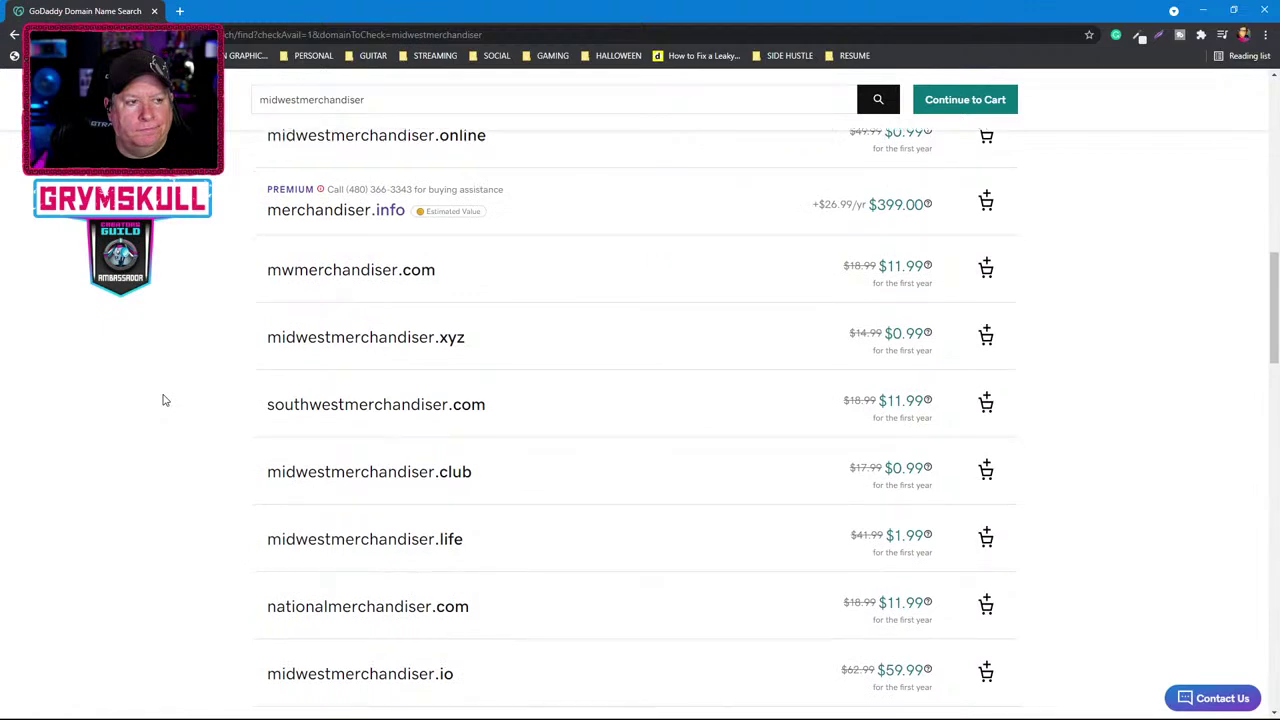
pyautogui.scroll(-2, 165, 400)
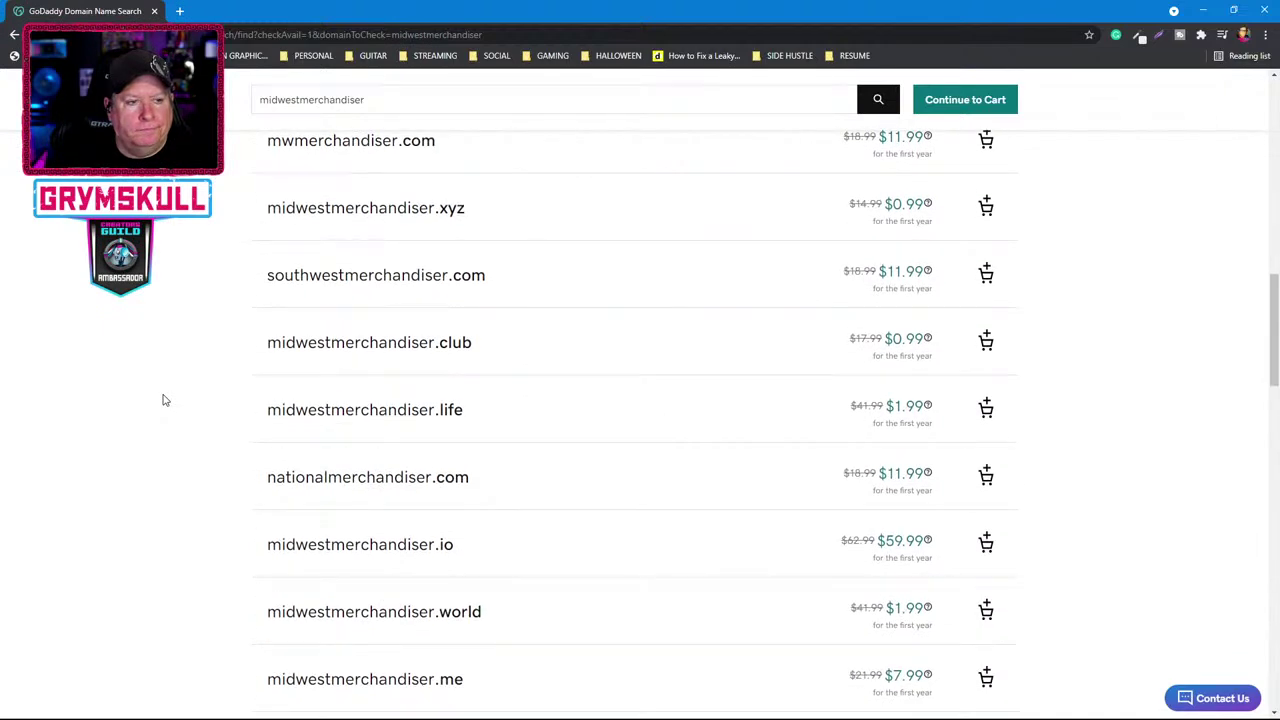
pyautogui.scroll(15, 165, 400)
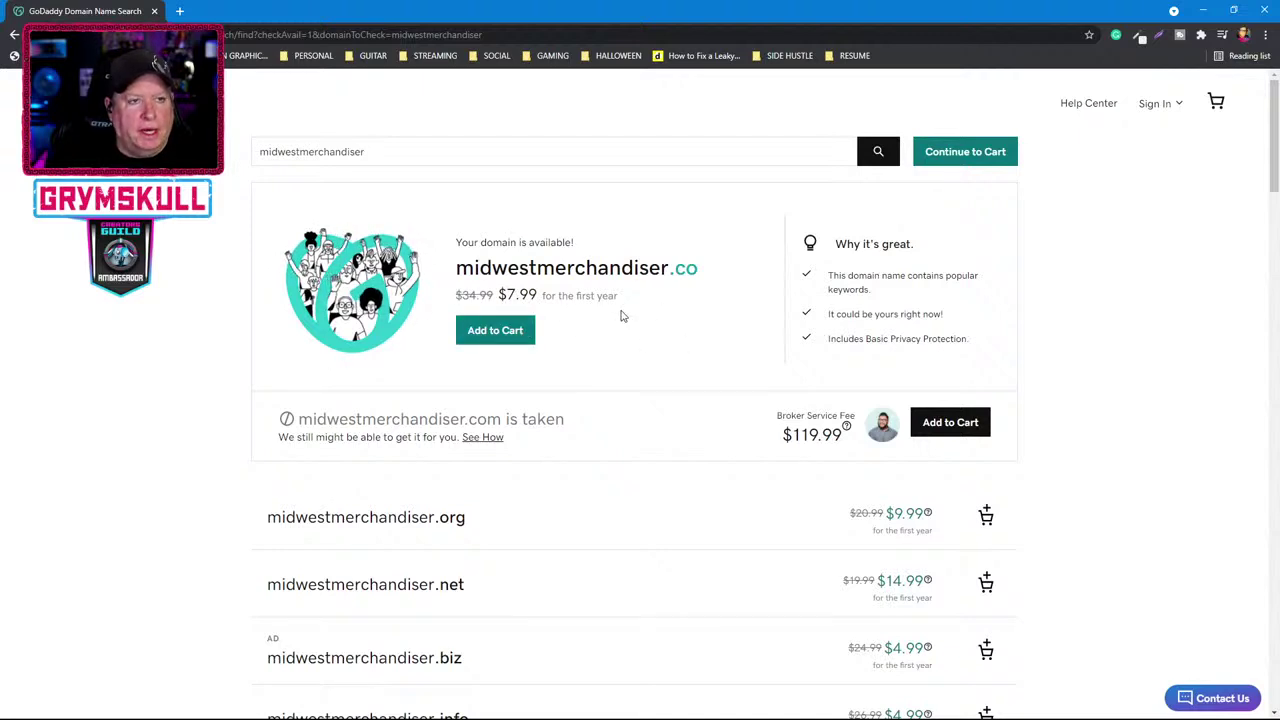
# Review the .org, .net and other domain options, and read the registration restrictions for midwestmerchandiser.us.
pyautogui.scroll(-2, 143, 428)
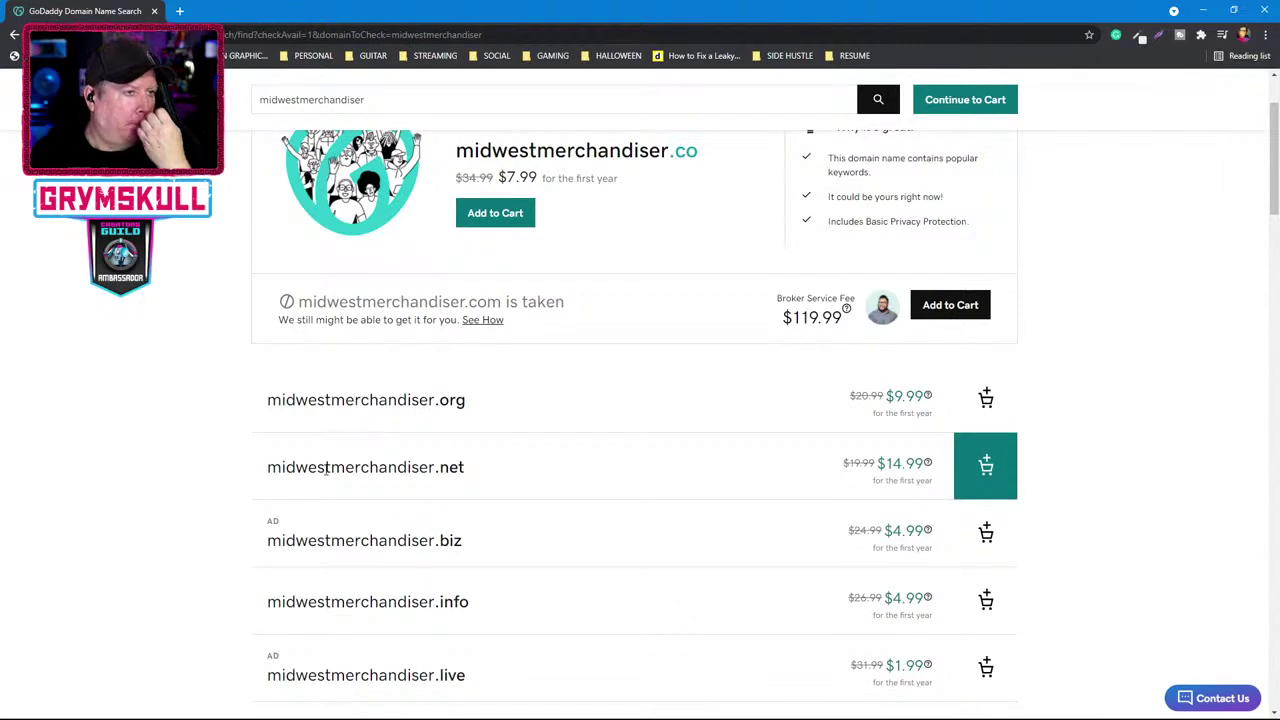
pyautogui.scroll(-1, 711, 380)
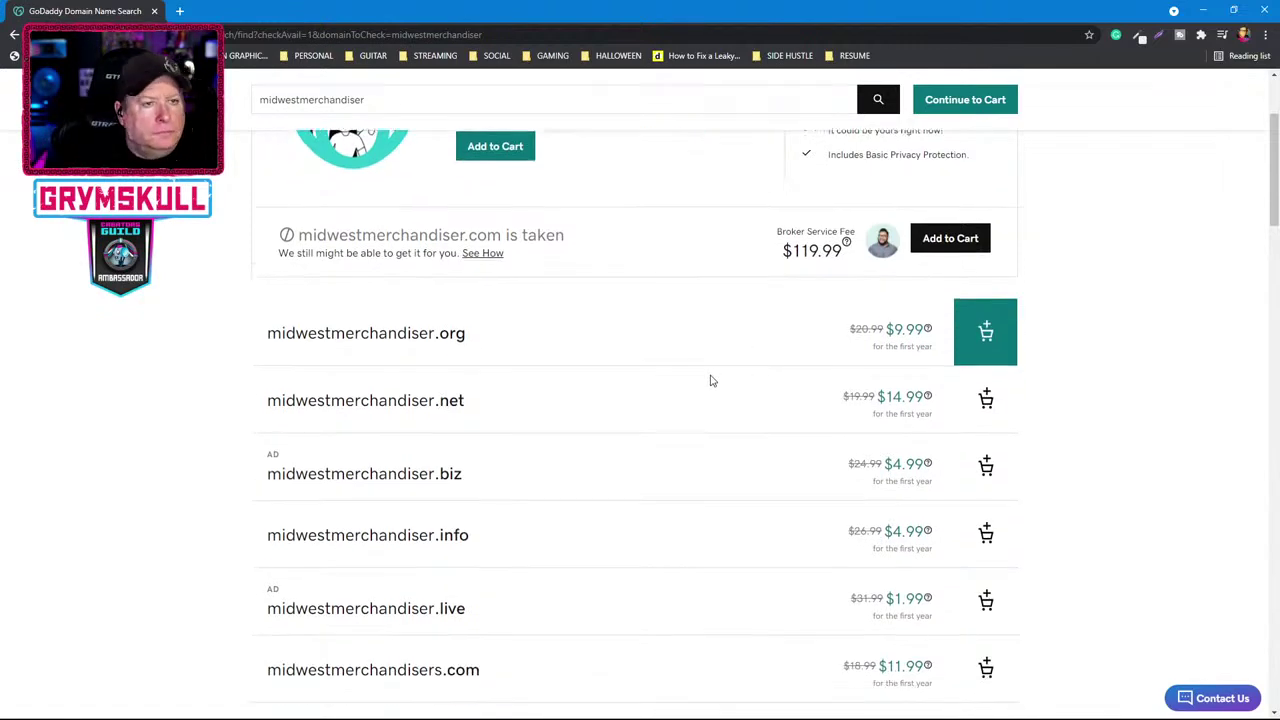
pyautogui.scroll(1, 711, 380)
pyautogui.scroll(-2, 711, 380)
pyautogui.scroll(-6, 711, 380)
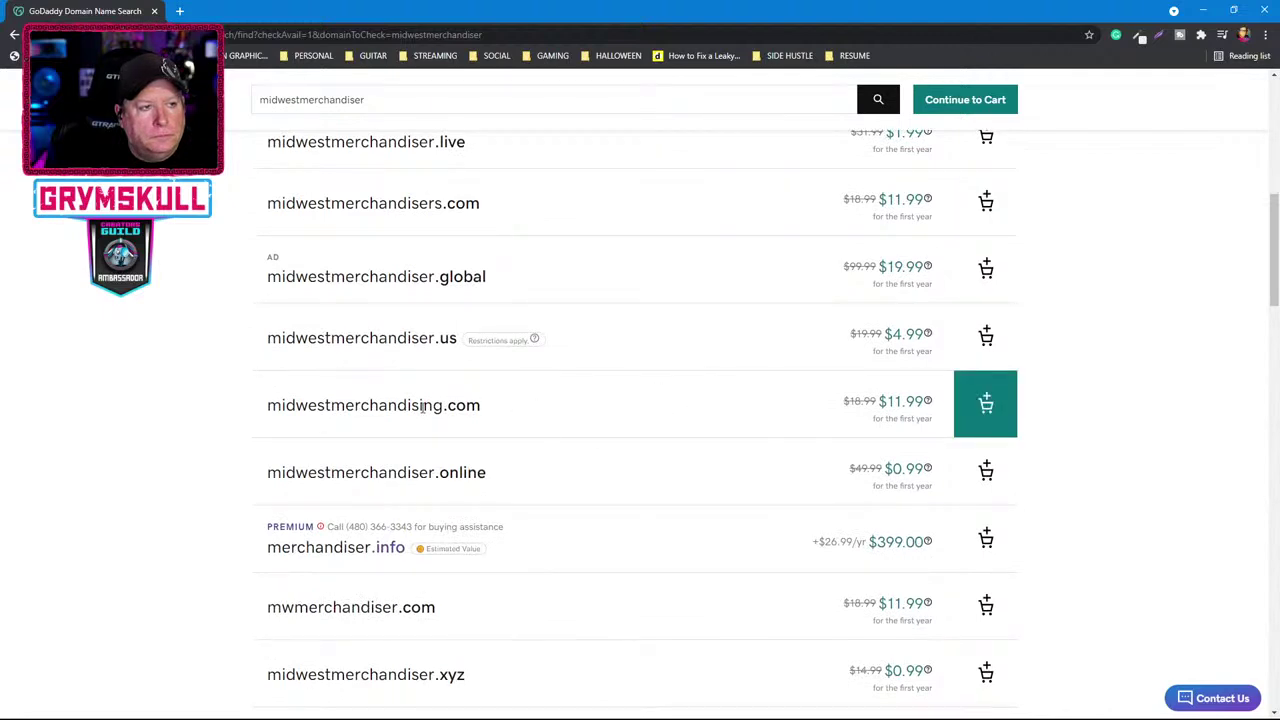
pyautogui.click(535, 341)
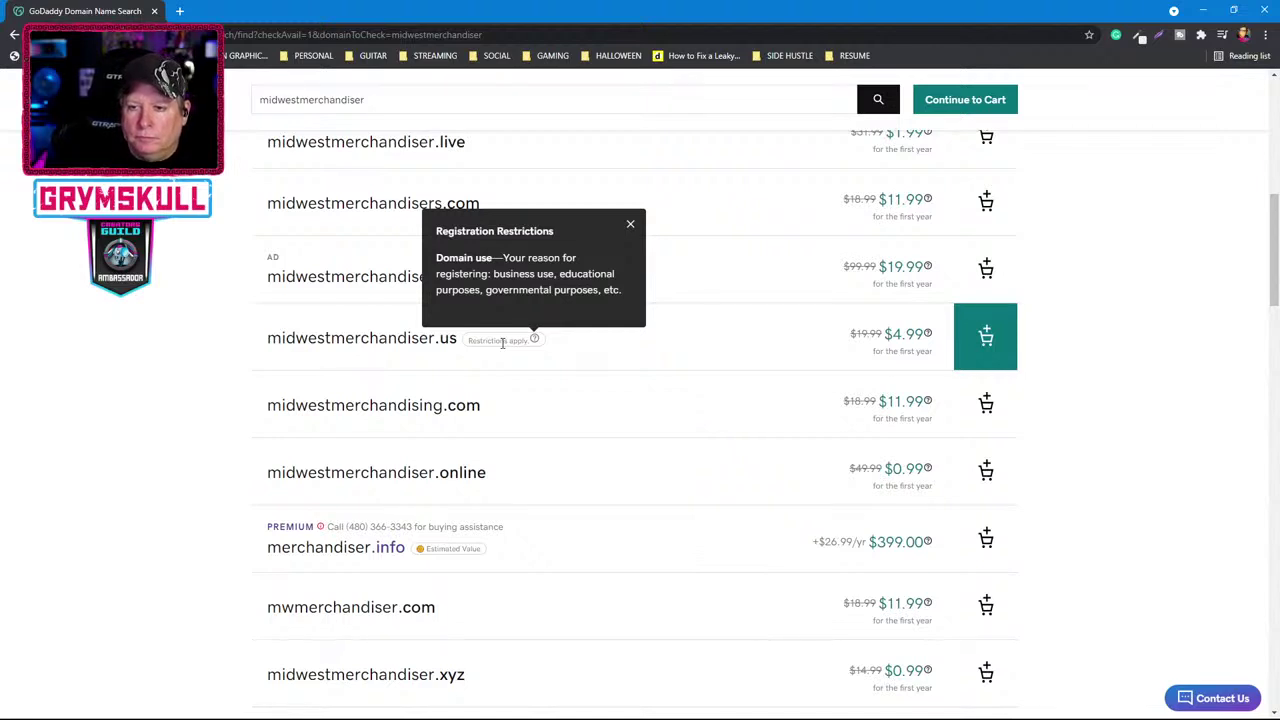
pyautogui.click(632, 228)
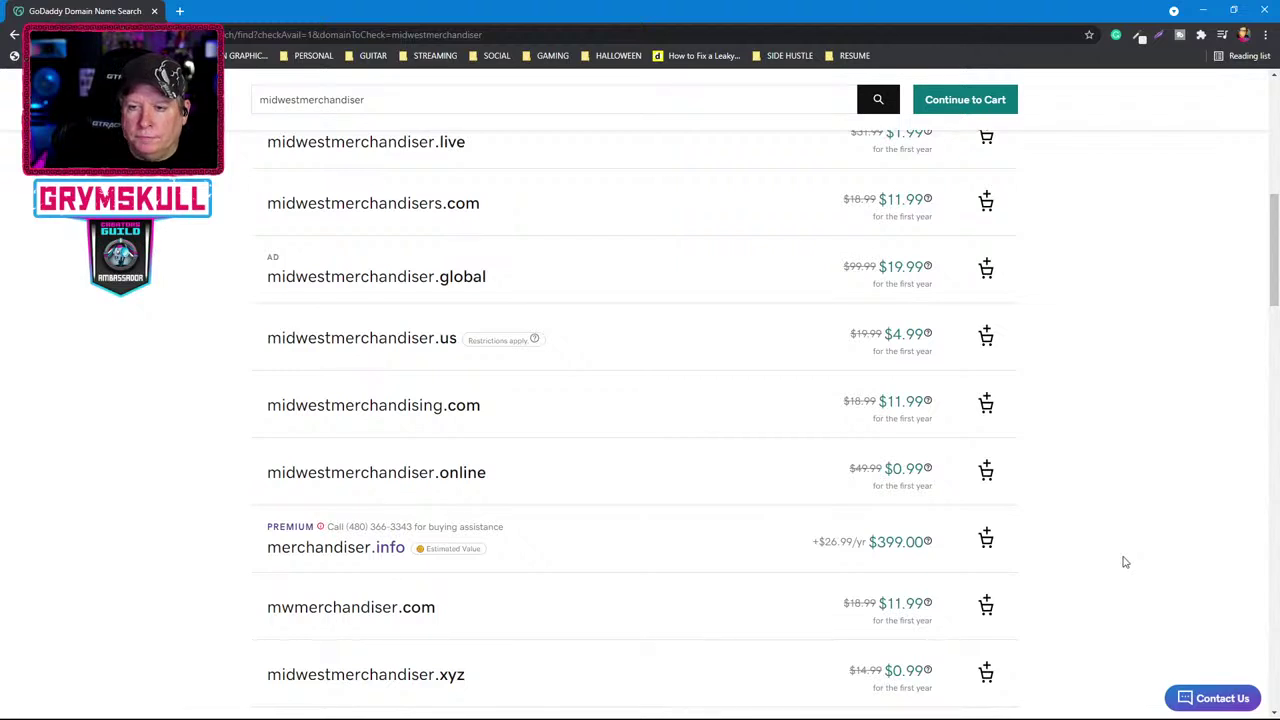
# Examine the rest of the domain list, including the premium merchandiser names, and go back to the first result.
pyautogui.scroll(-1, 720, 528)
pyautogui.scroll(2, 720, 531)
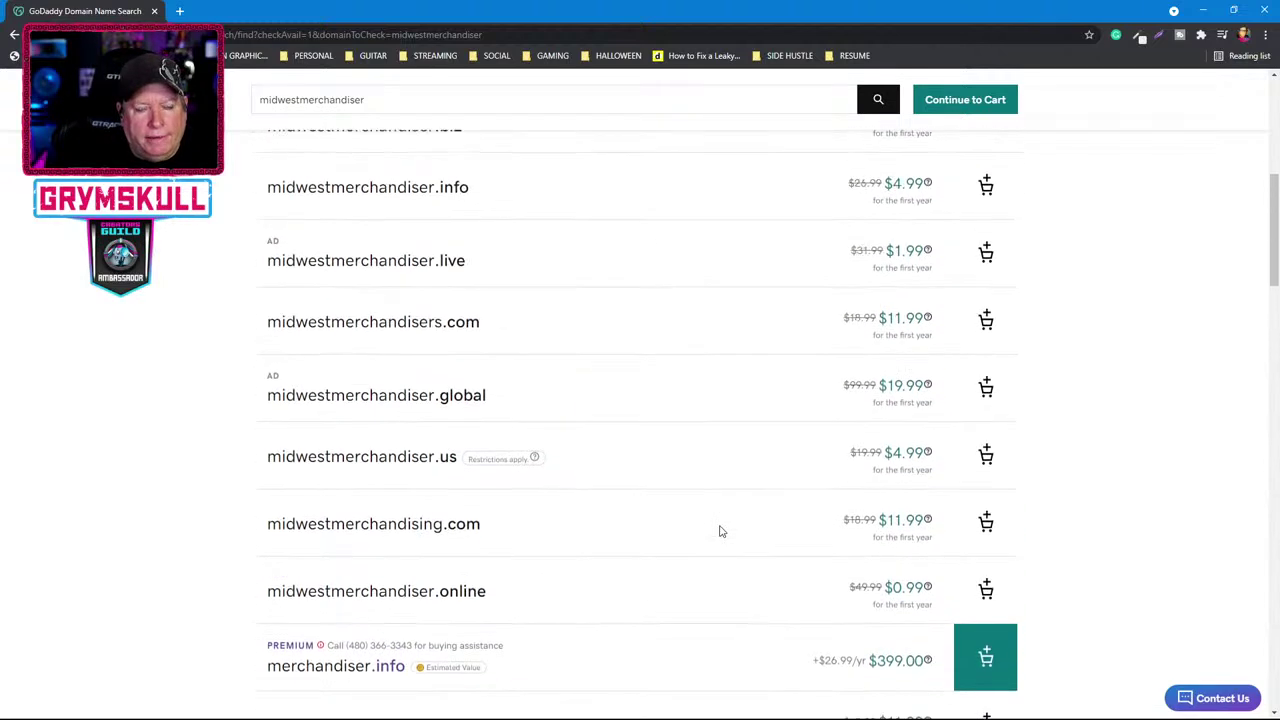
pyautogui.scroll(5, 720, 531)
pyautogui.scroll(-2, 720, 531)
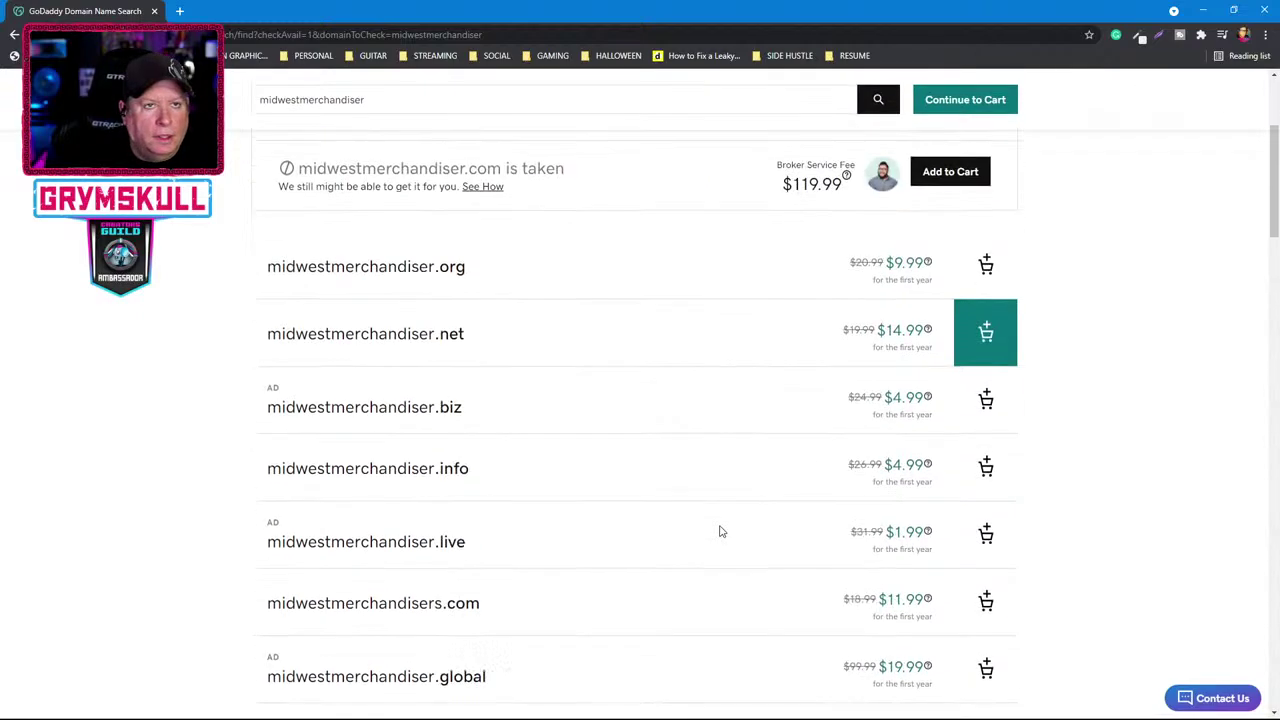
pyautogui.scroll(-15, 720, 531)
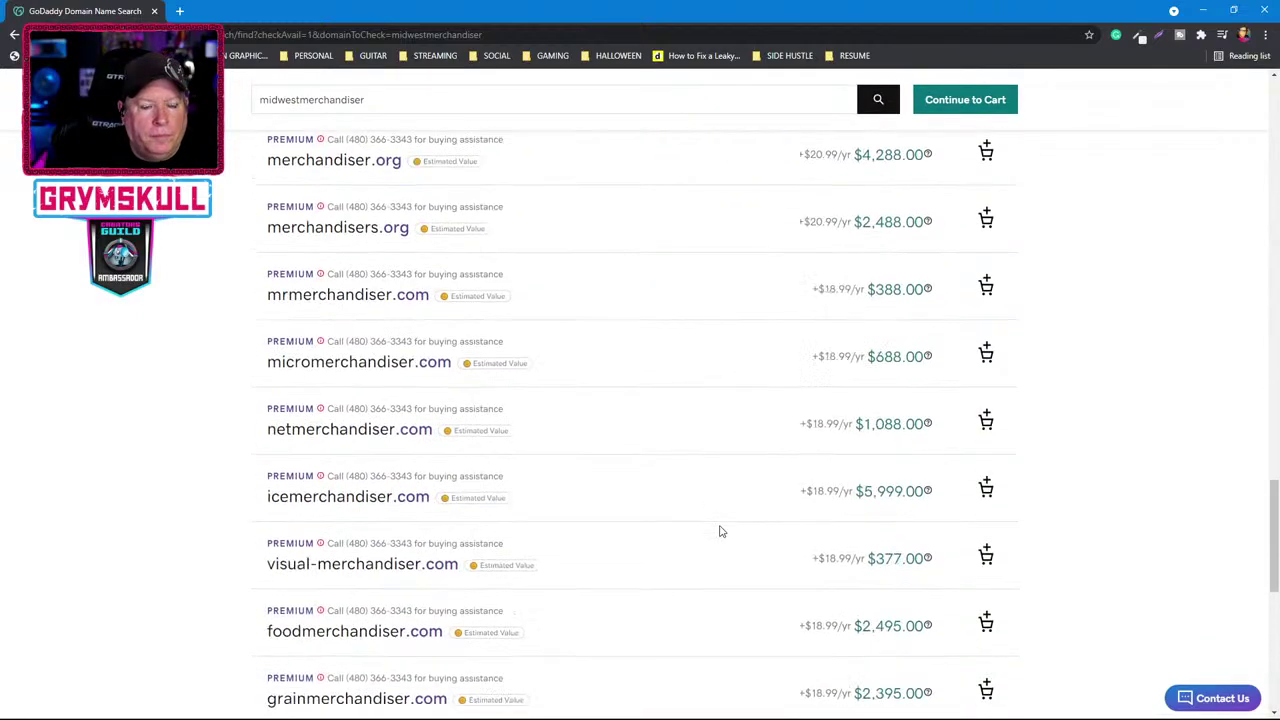
pyautogui.scroll(-3, 721, 531)
pyautogui.scroll(10, 721, 531)
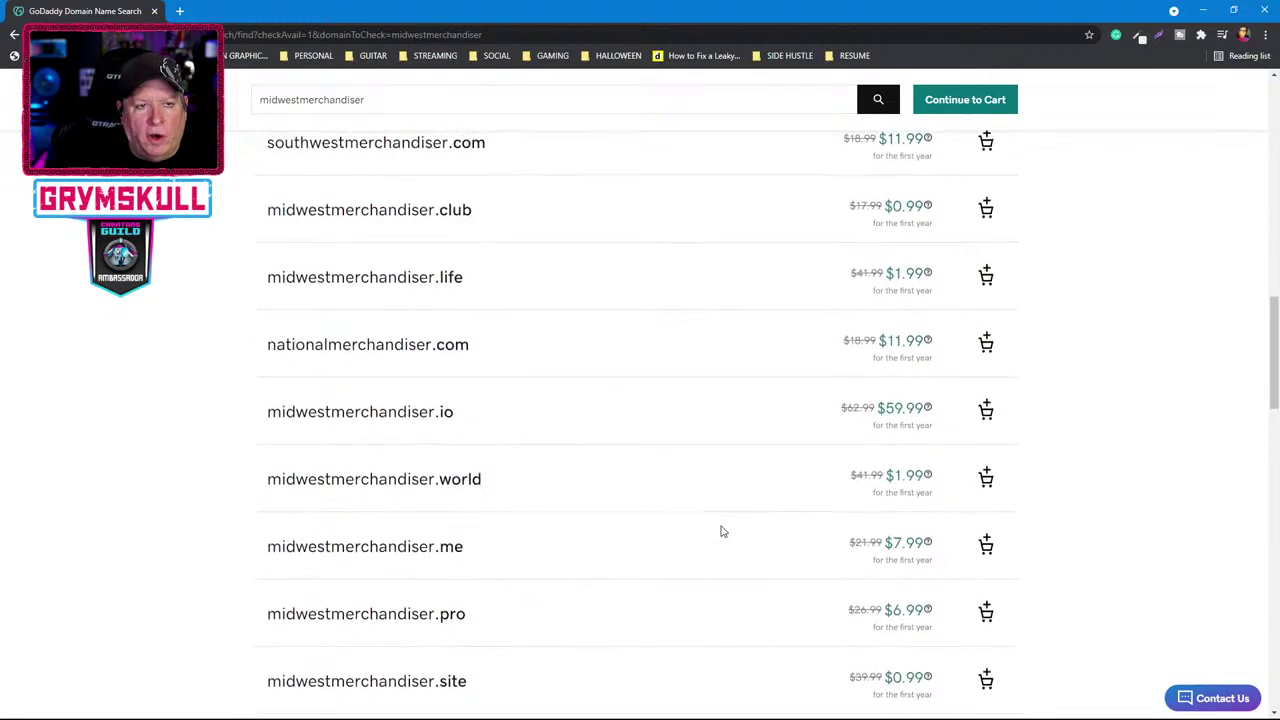
pyautogui.scroll(15, 721, 531)
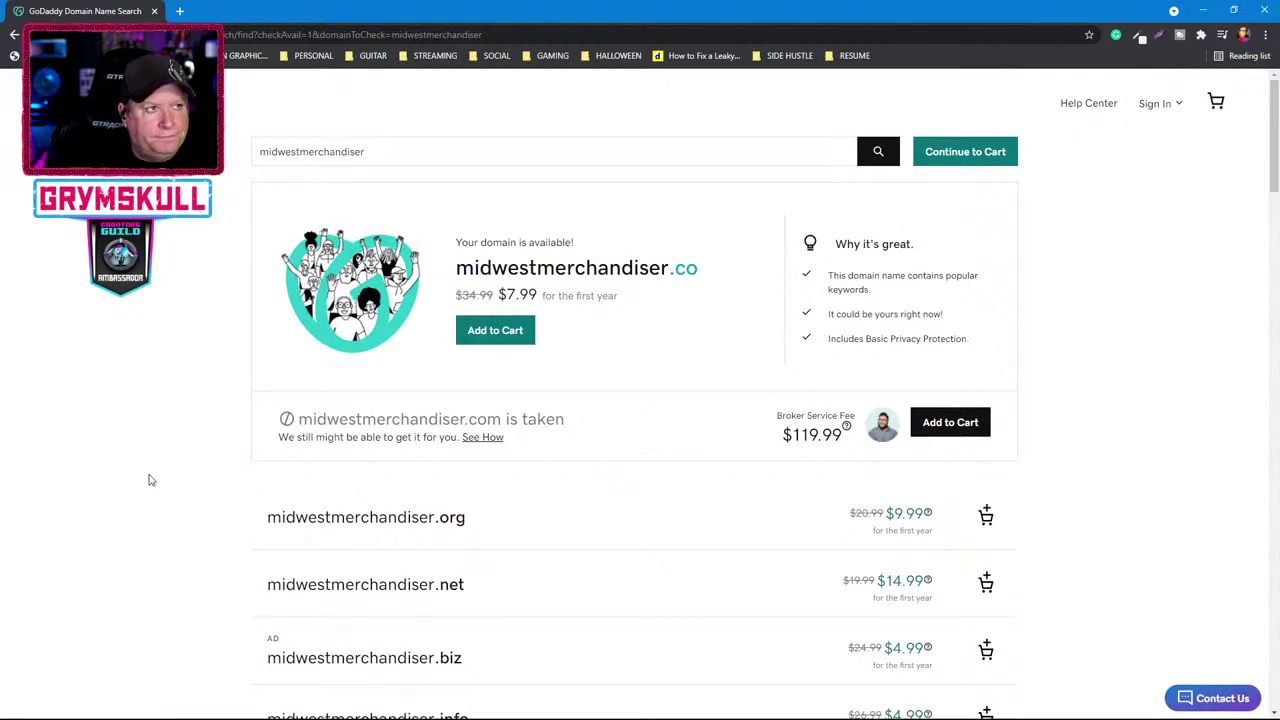
# Examine the midwestmerchandiser domain list again, comparing the .org, .net and .us options with alternatives such as midwestmerchandising.com and mwmerchandiser.com.
pyautogui.scroll(-3, 150, 480)
pyautogui.scroll(-6, 150, 480)
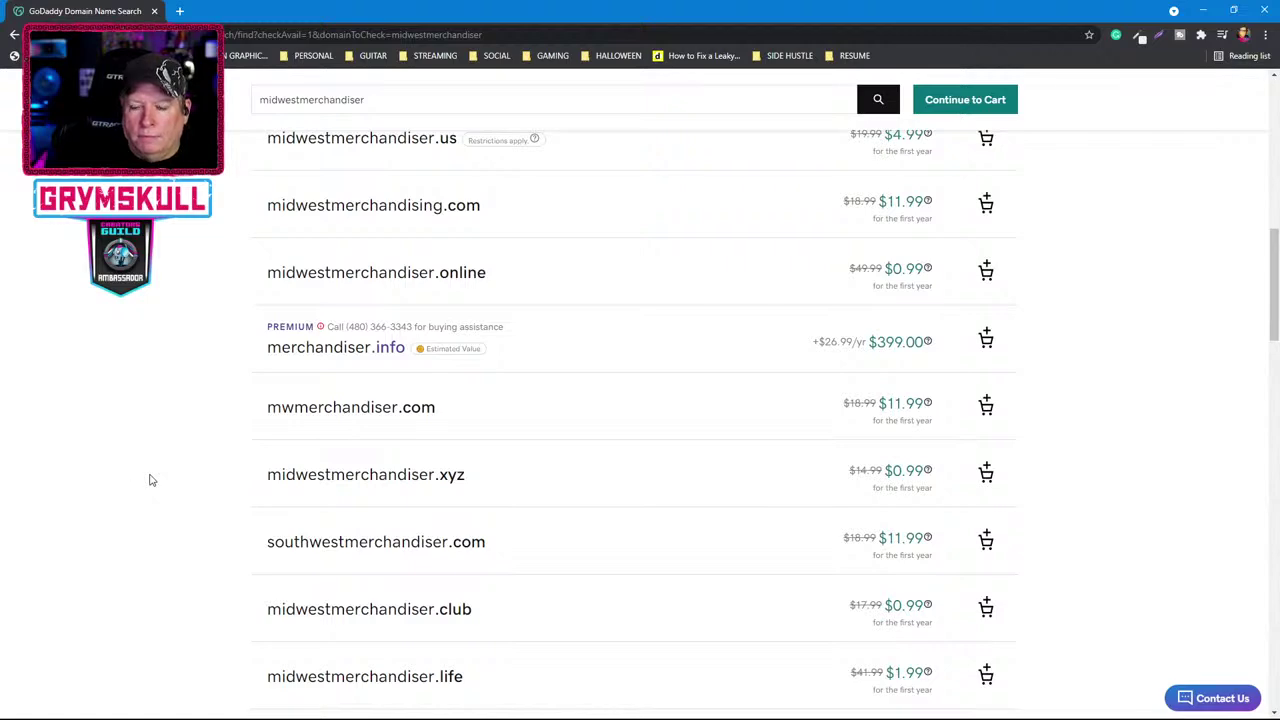
pyautogui.scroll(-2, 150, 480)
pyautogui.scroll(6, 150, 480)
pyautogui.scroll(-3, 150, 480)
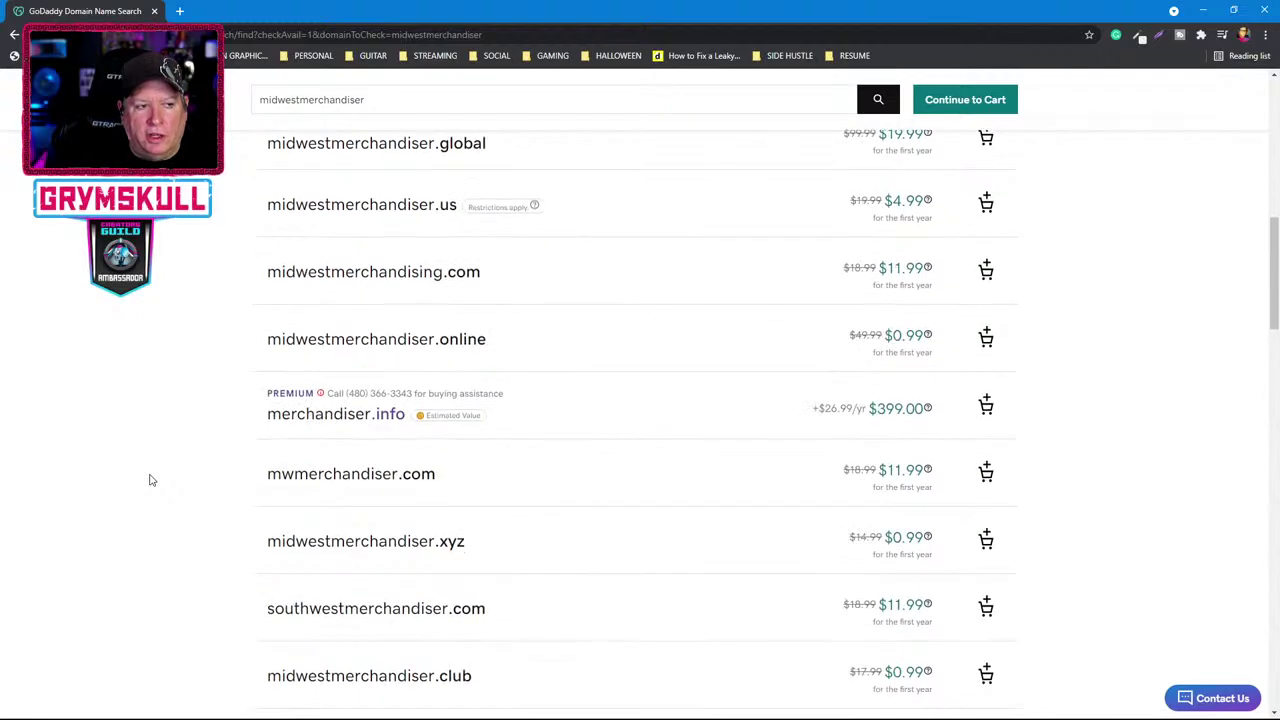
pyautogui.scroll(3, 150, 480)
pyautogui.scroll(-1, 150, 480)
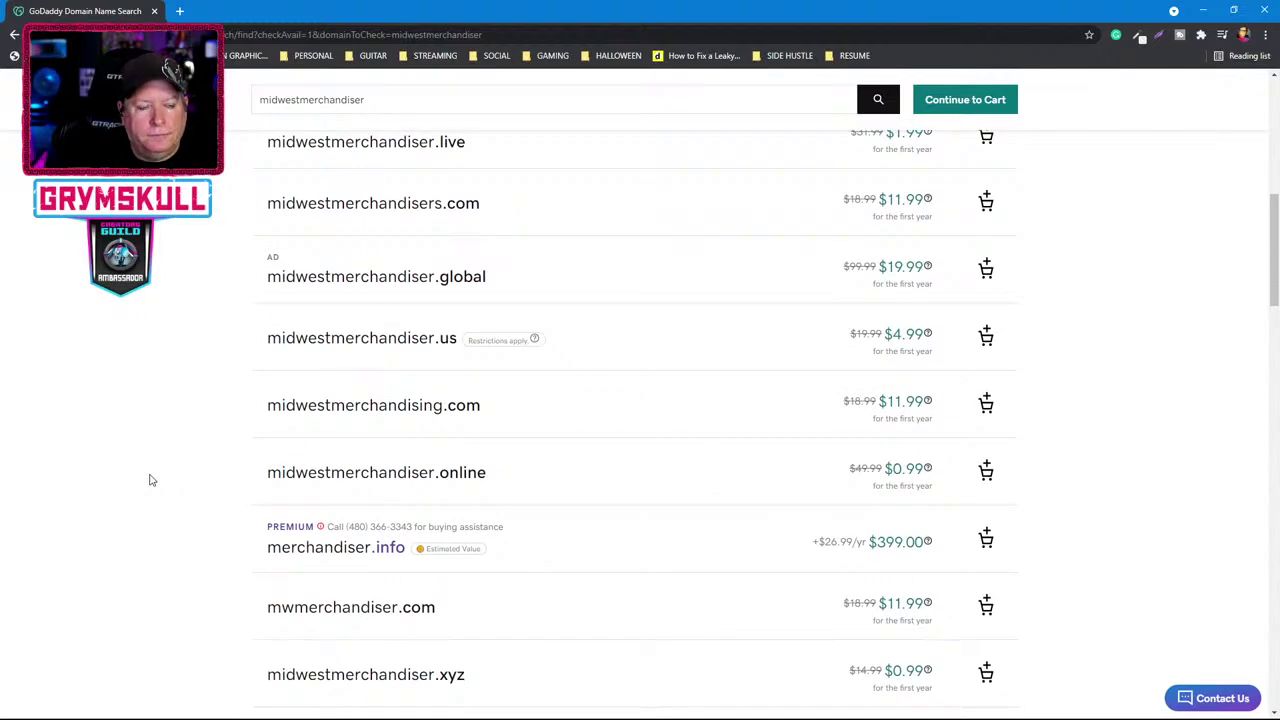
pyautogui.scroll(1, 150, 480)
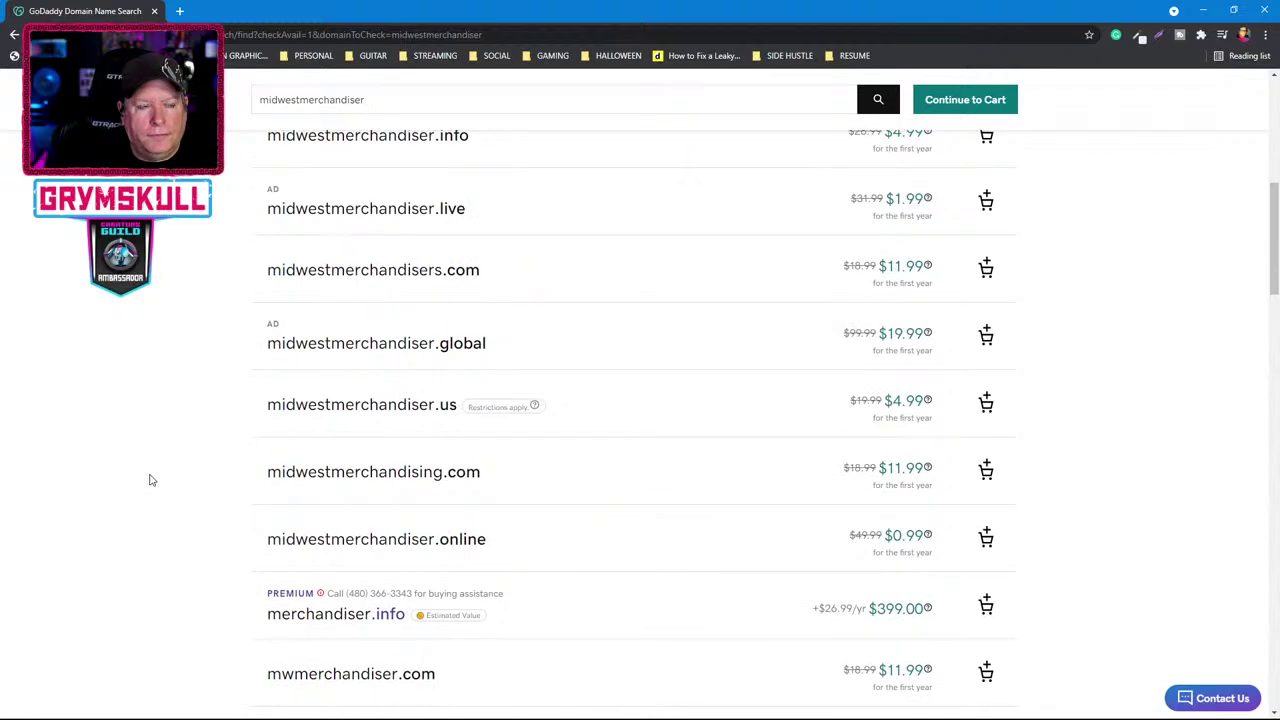
pyautogui.scroll(5, 150, 480)
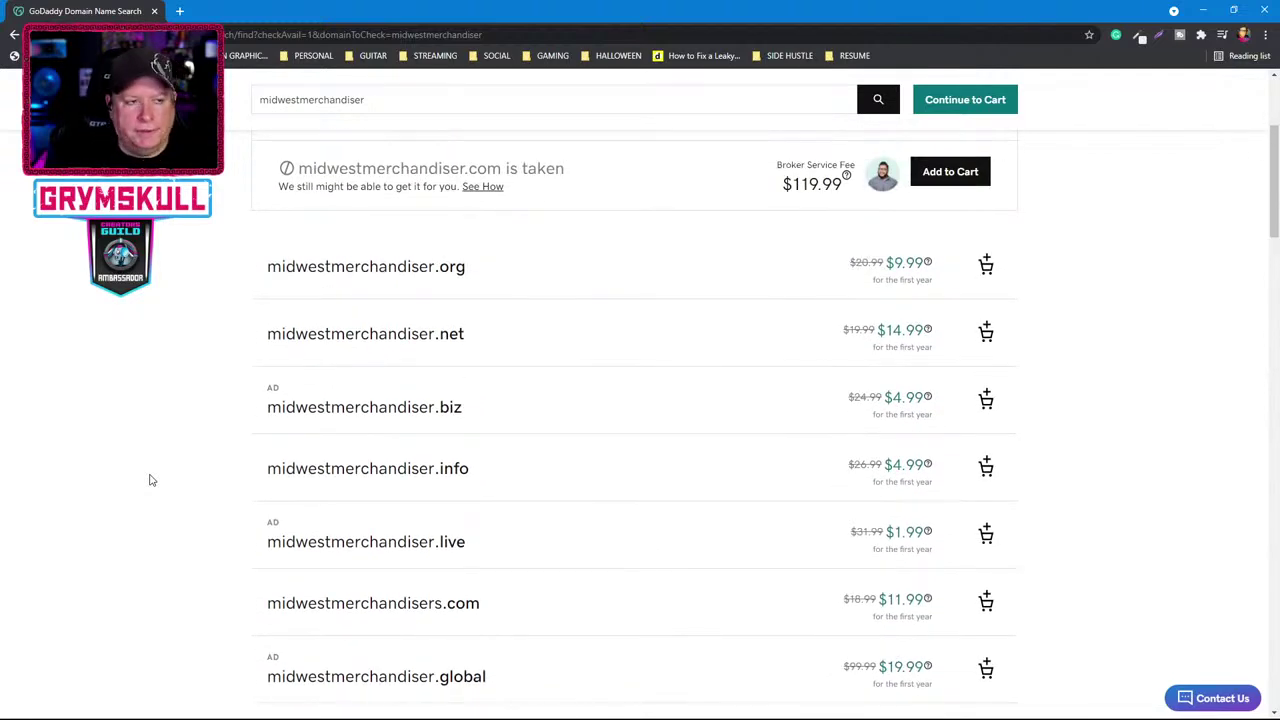
pyautogui.scroll(-1, 150, 480)
pyautogui.scroll(-1, 150, 480)
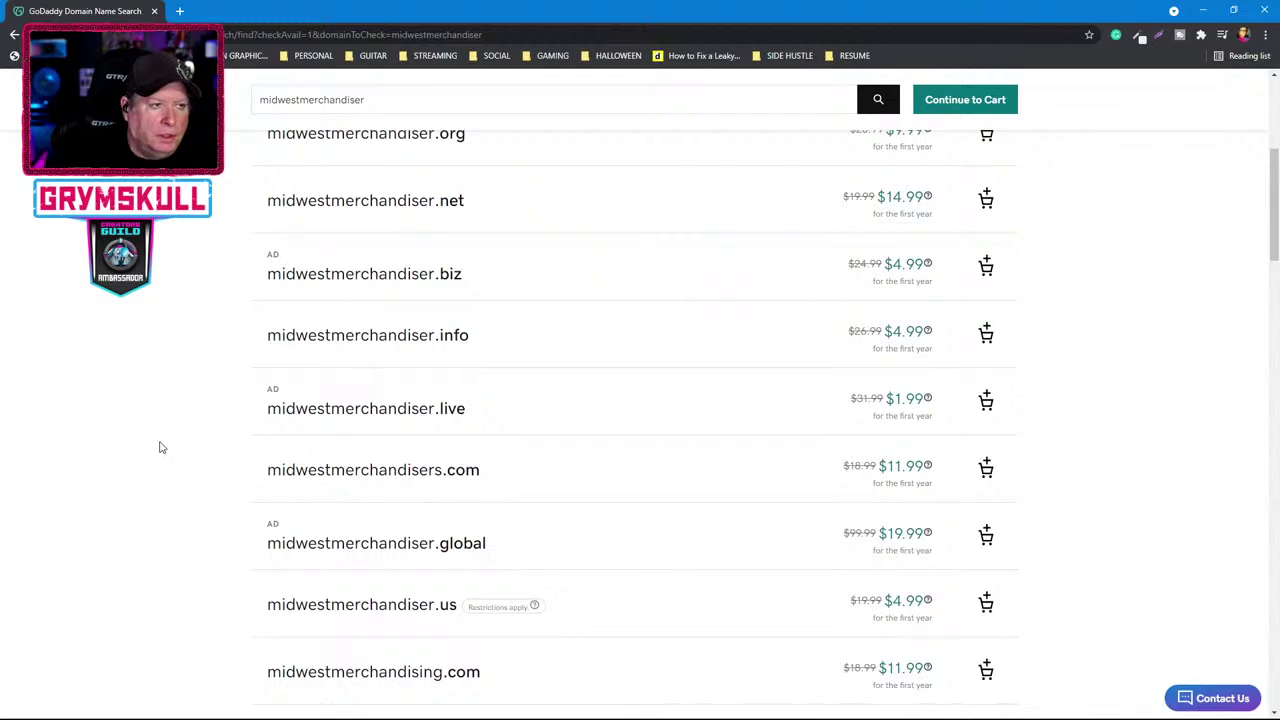
pyautogui.scroll(-1, 159, 447)
pyautogui.scroll(-9, 159, 447)
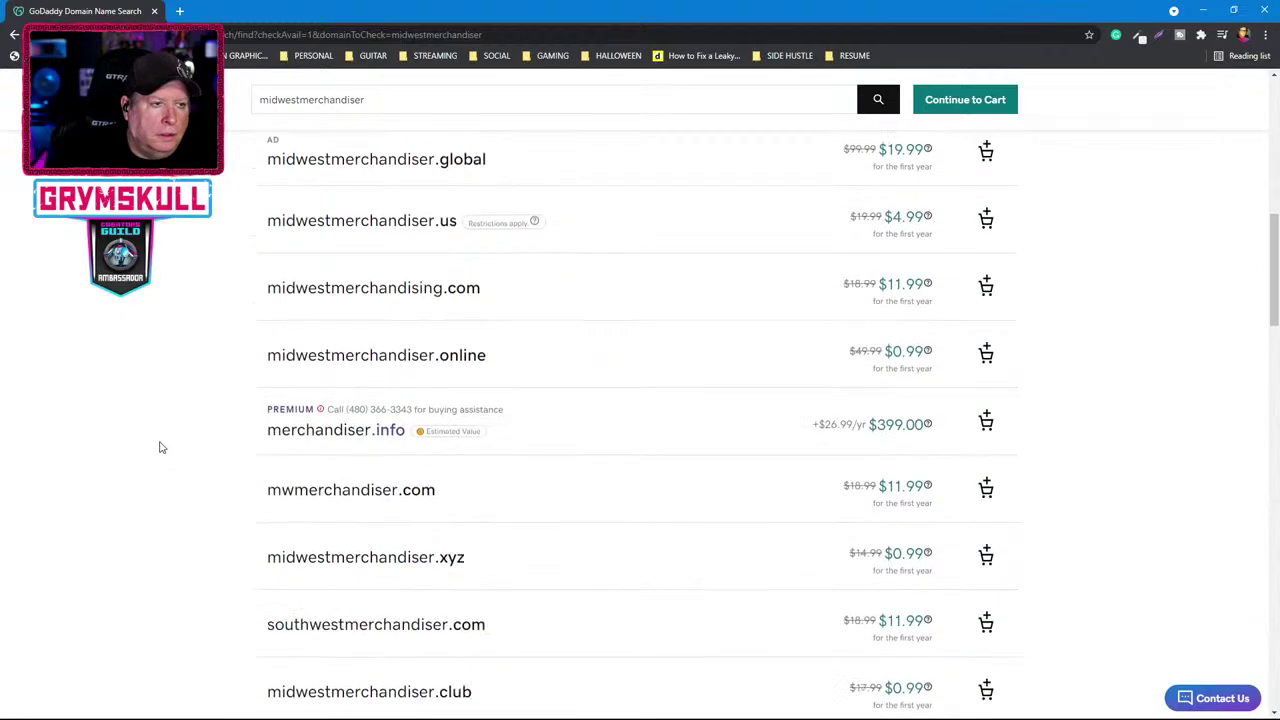
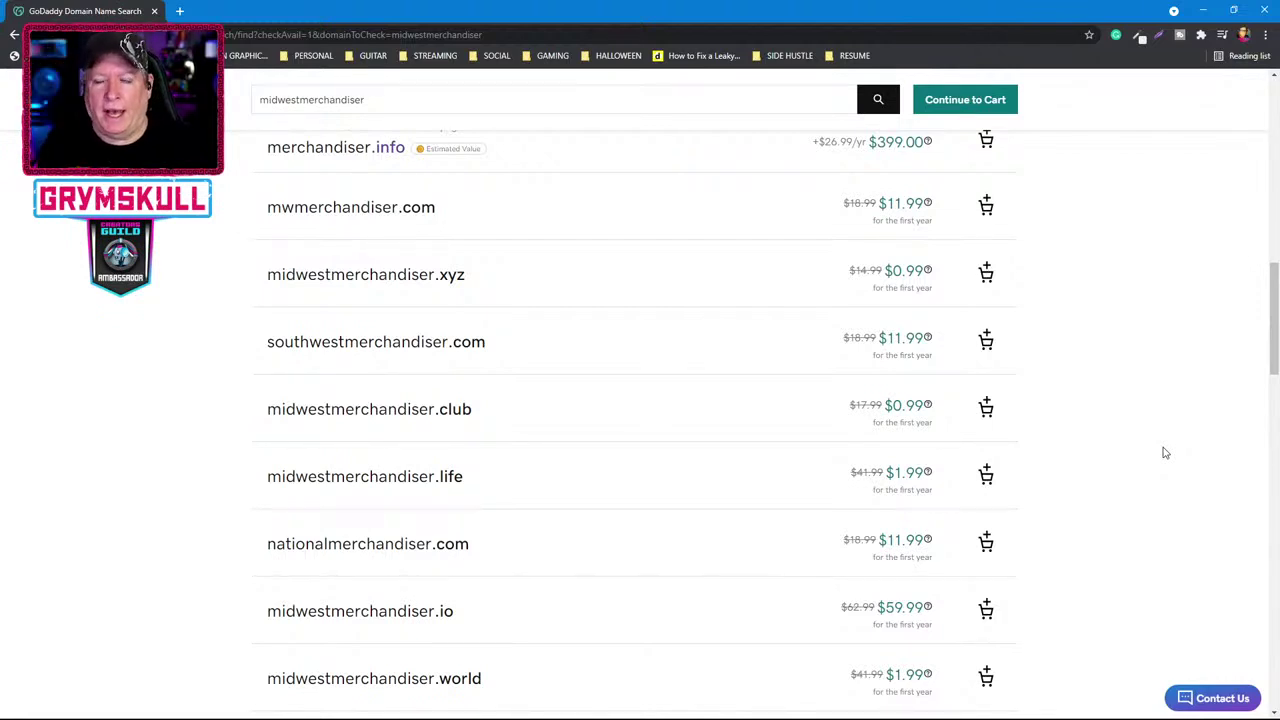
# Replace the search term with the suggested Mediaus.com and run the domain search.
pyautogui.scroll(15, 670, 330)
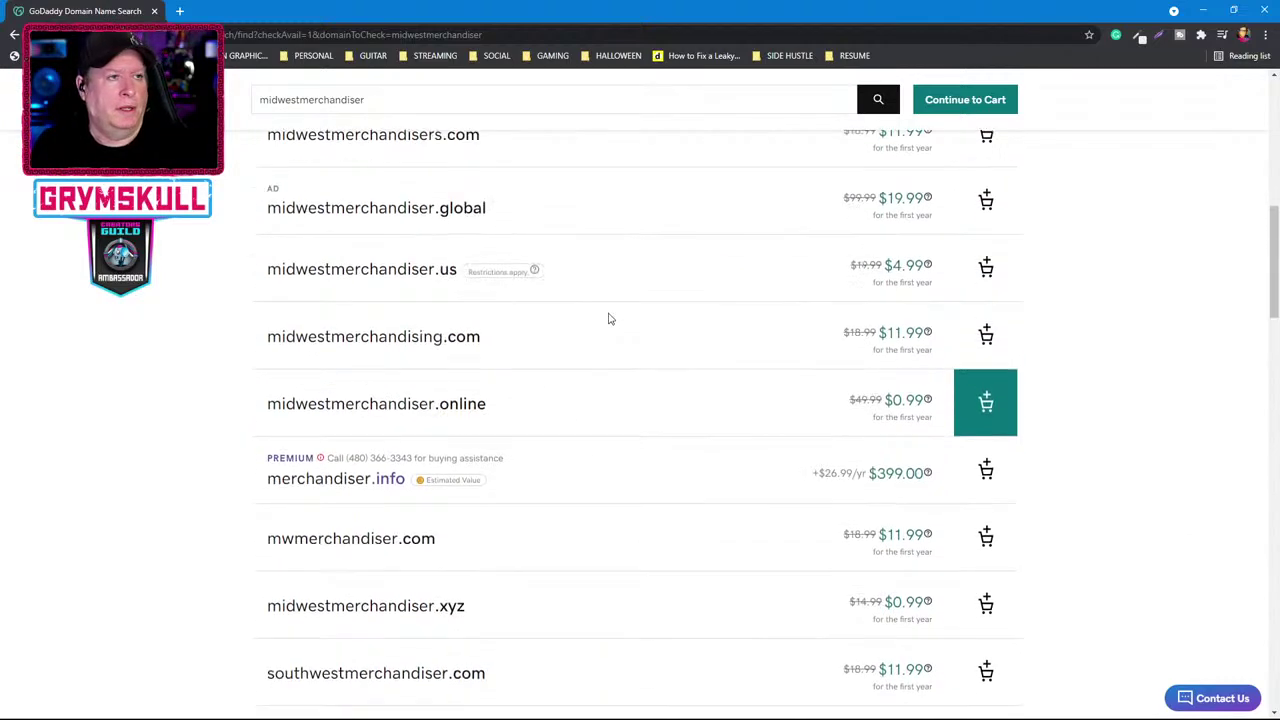
pyautogui.click(411, 151)
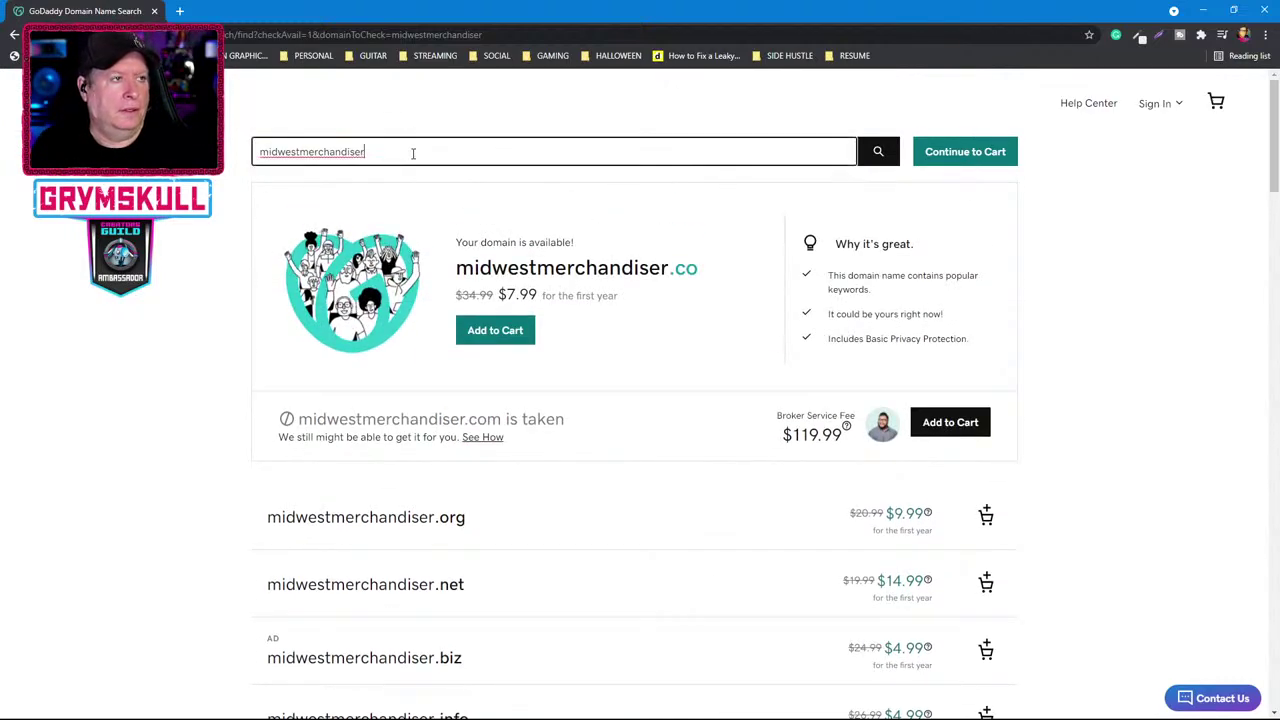
pyautogui.doubleClick(411, 151)
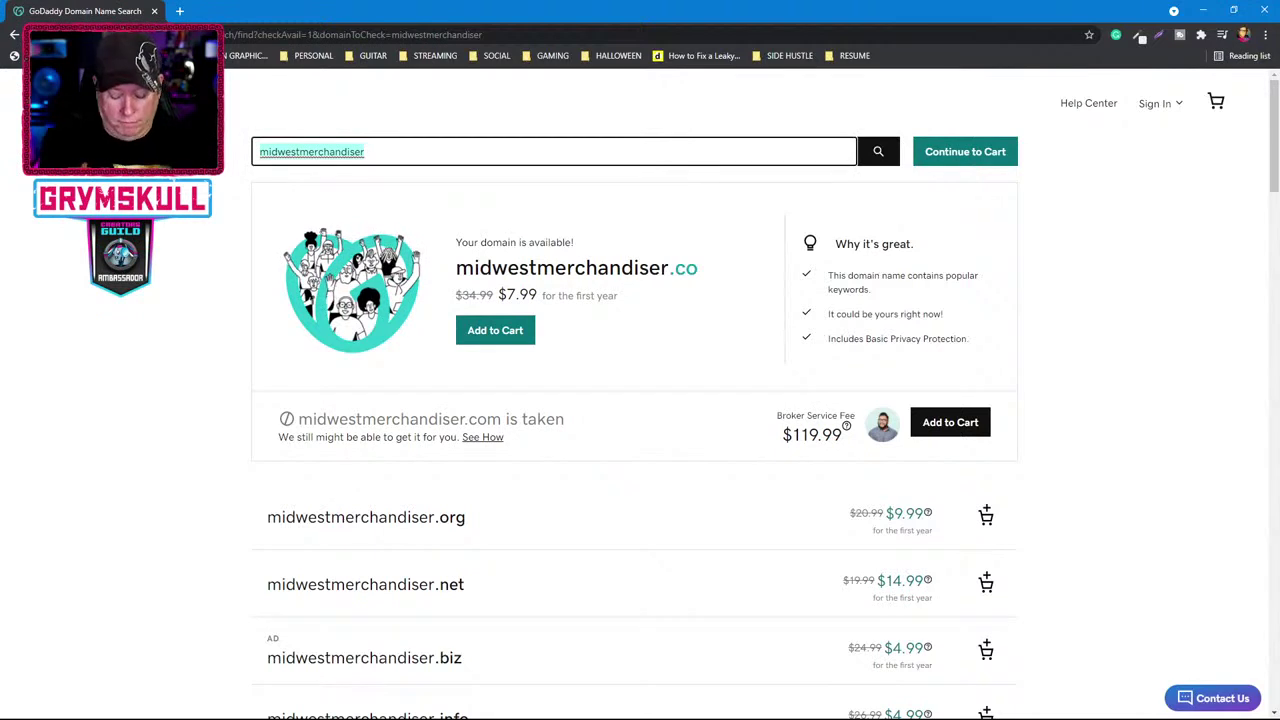
pyautogui.write('media')
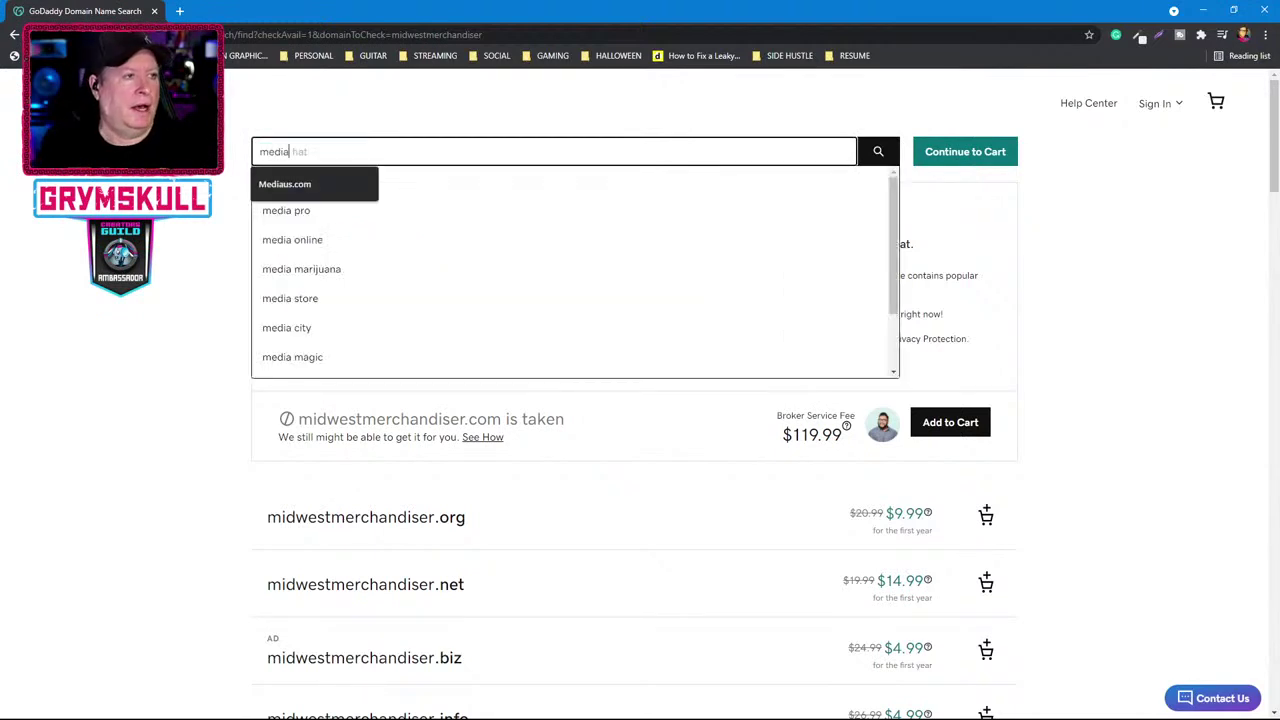
pyautogui.press('Down')
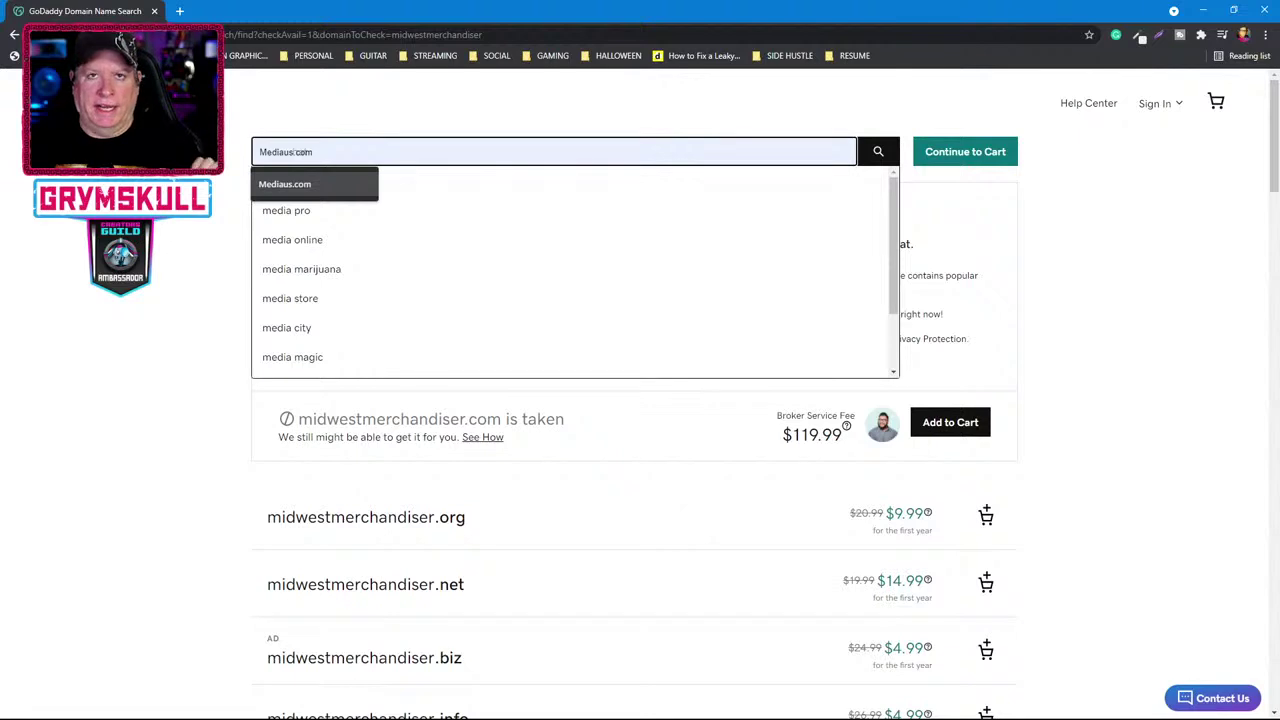
pyautogui.press('Return')
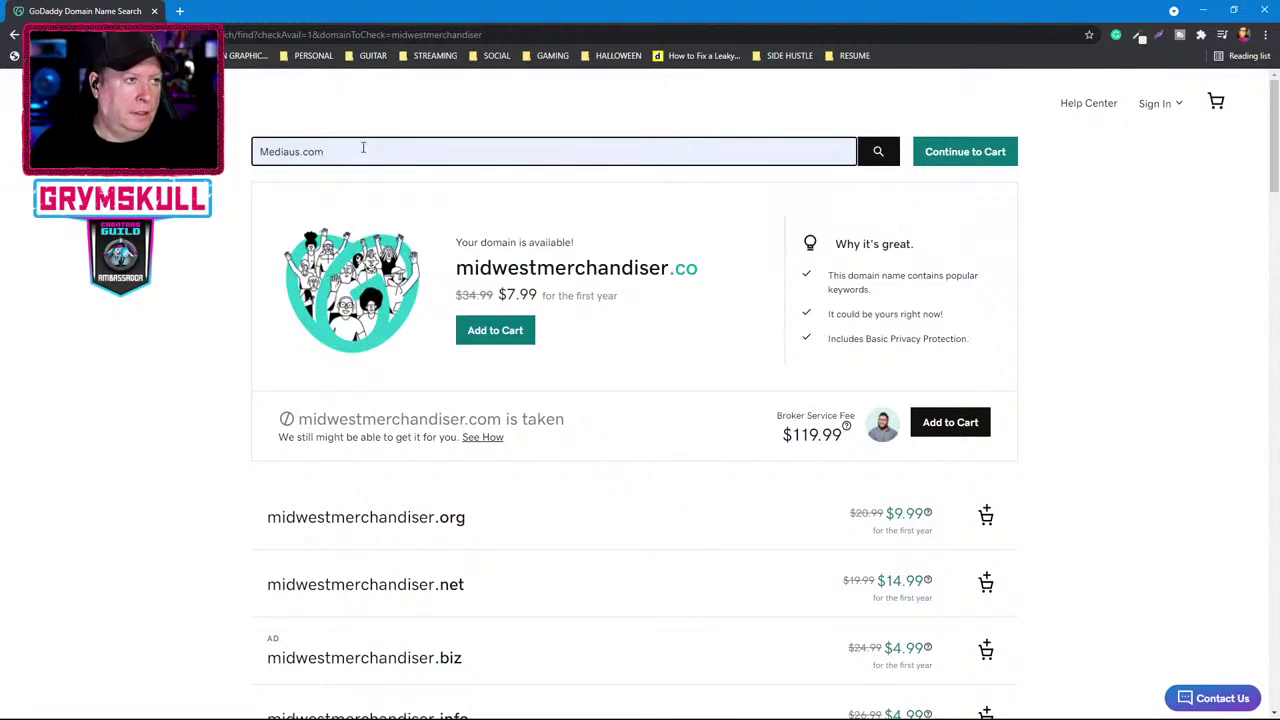
pyautogui.press('Return')
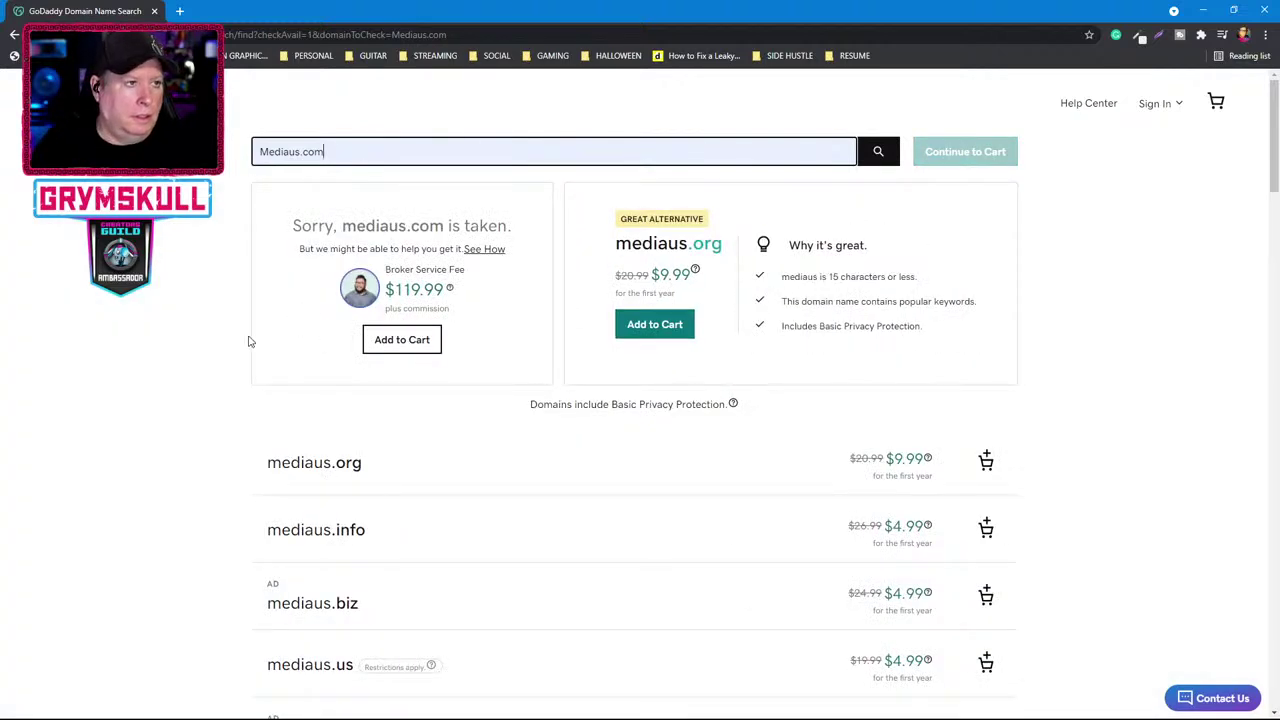
# Correct the domain search term to Mediahaus.com and search for it.
pyautogui.click(288, 151)
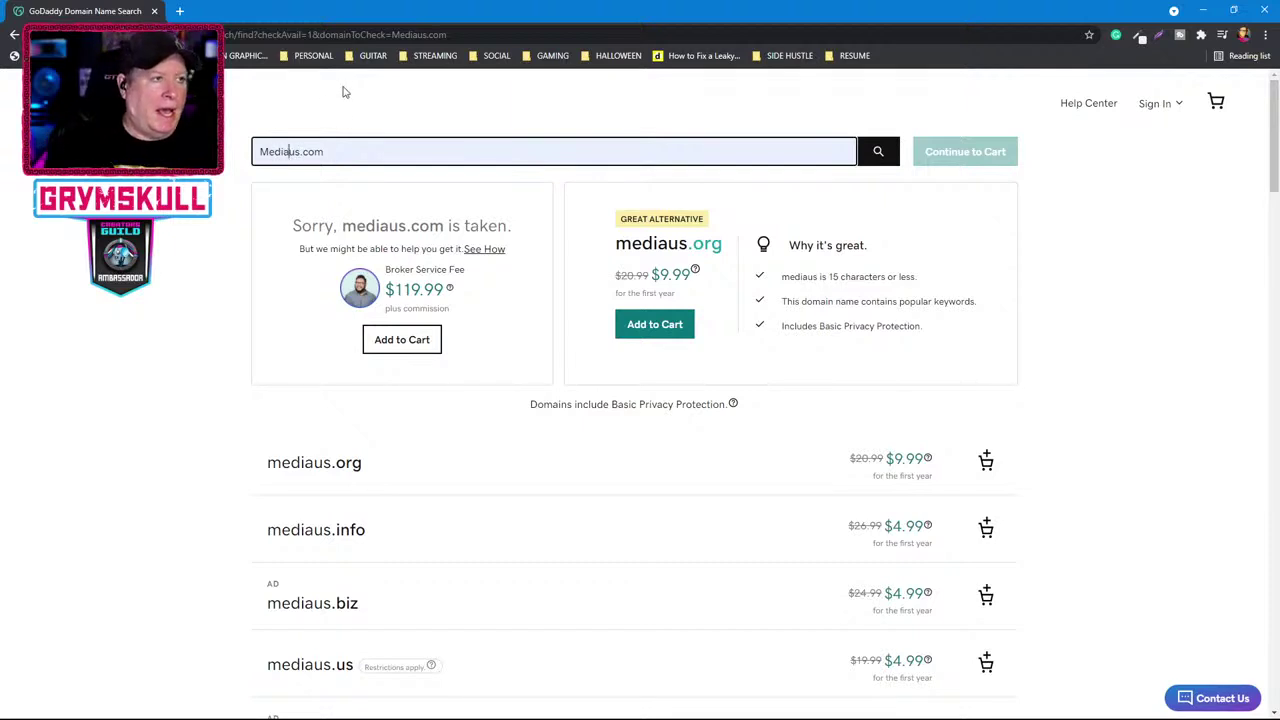
pyautogui.write('h')
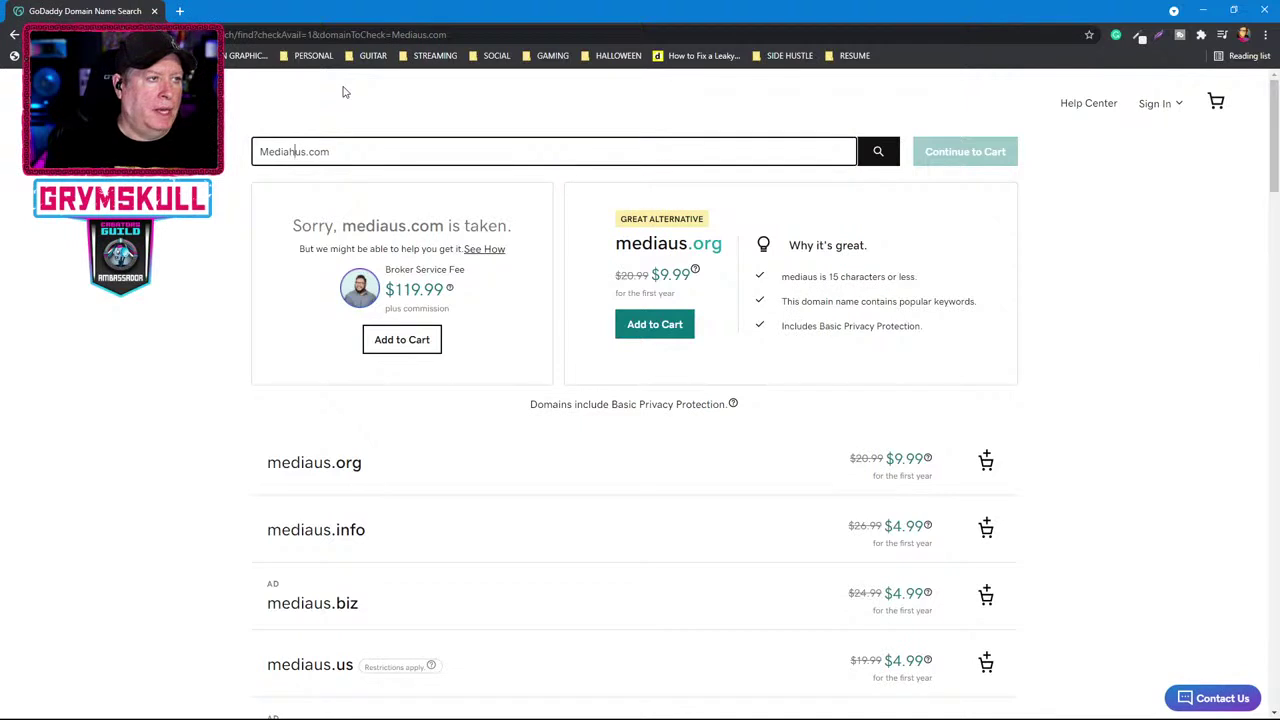
pyautogui.write('a')
pyautogui.press('Return')
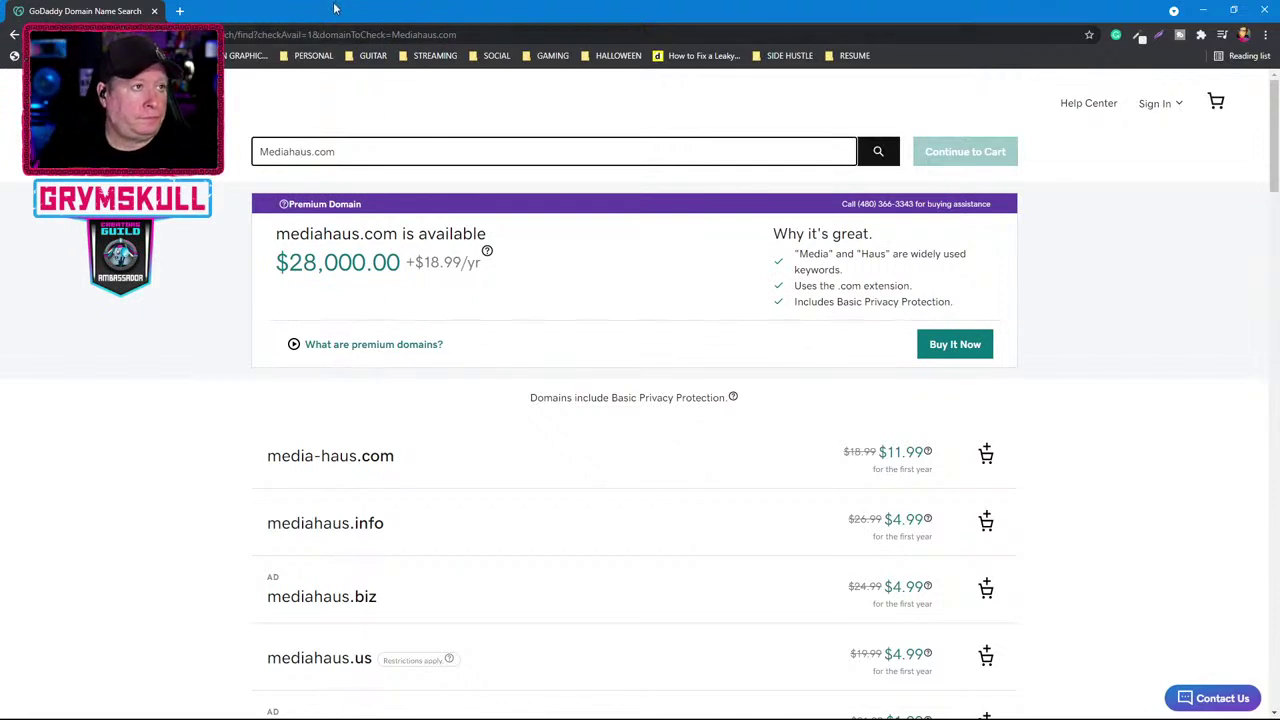
# Visit mediahaus.com directly in the browser to see what the address shows.
pyautogui.click(510, 34)
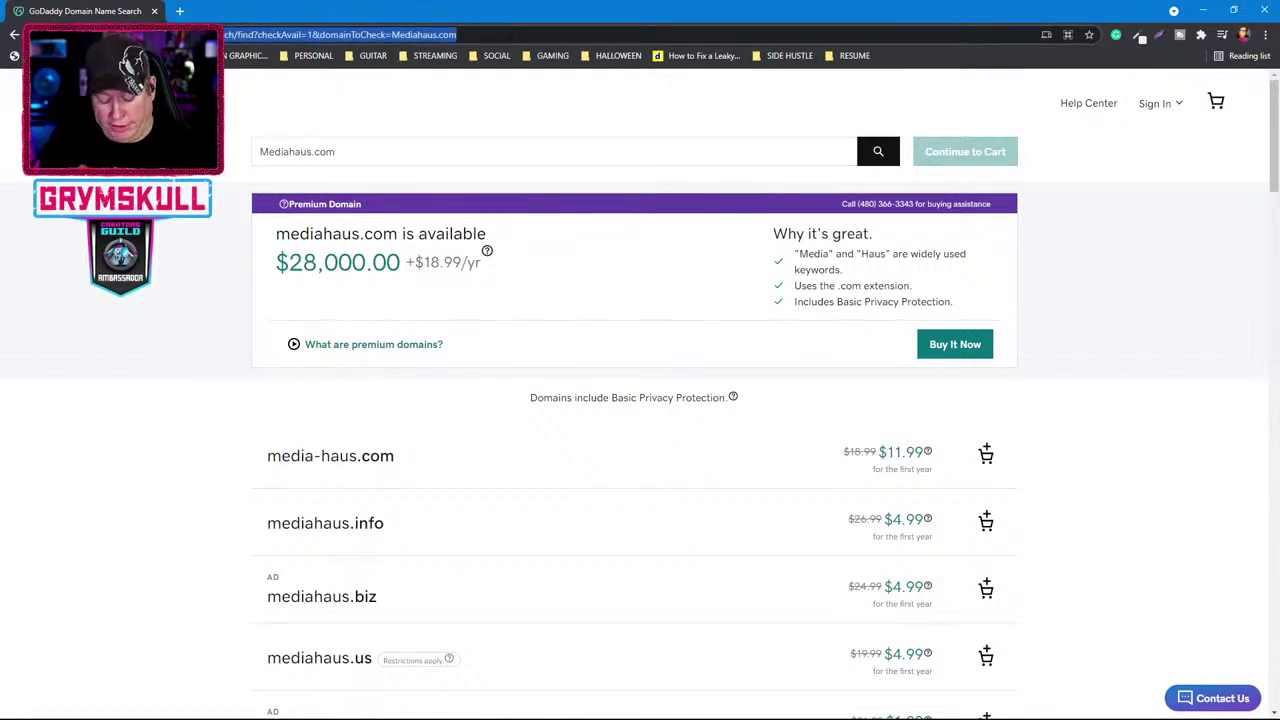
pyautogui.write('mediah')
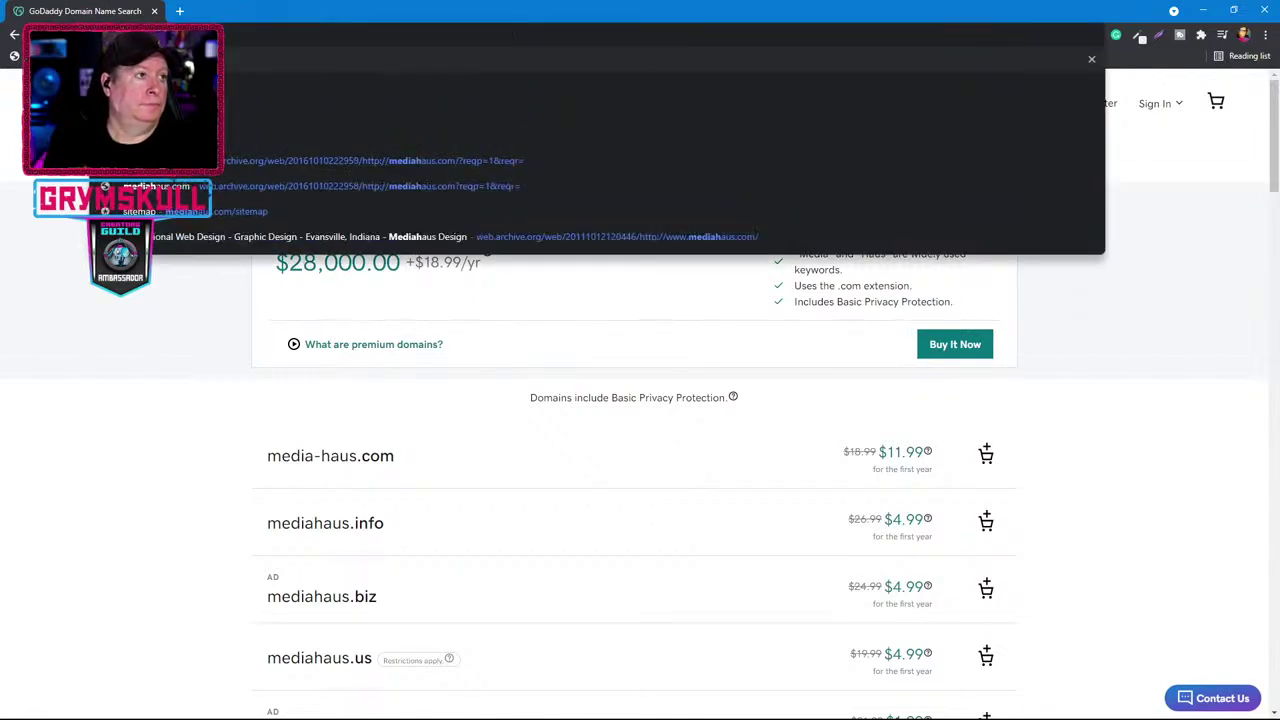
pyautogui.write('aus.com')
pyautogui.press('Return')
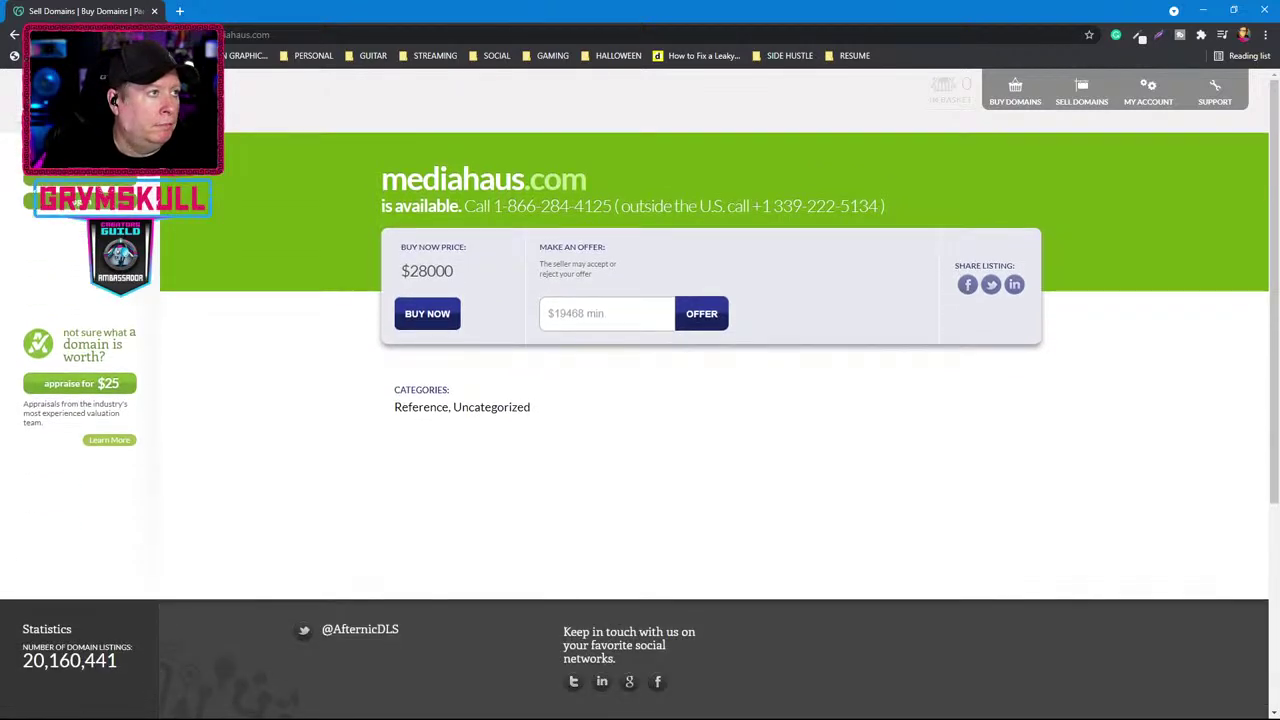
# Shrink the browser window out of full-screen size, move it aside and close it to return to the logo artboards.
pyautogui.click(1233, 9)
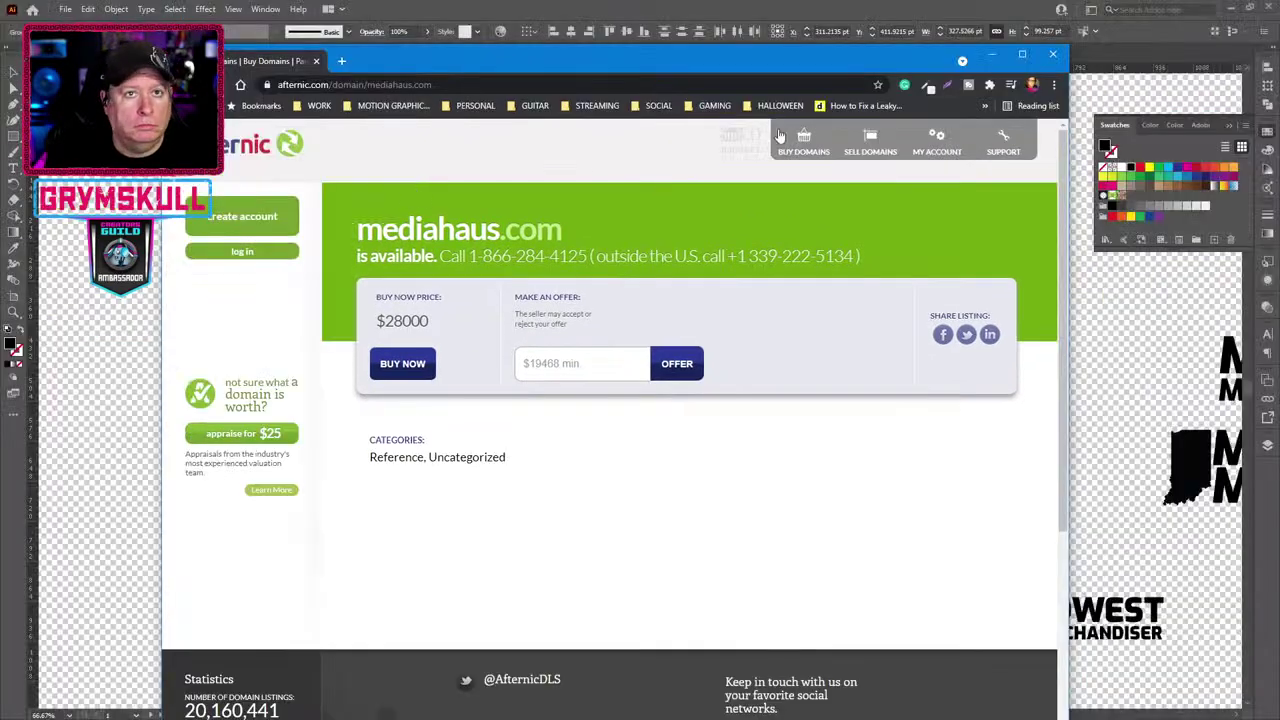
pyautogui.moveTo(594, 66); pyautogui.dragTo(738, 27)
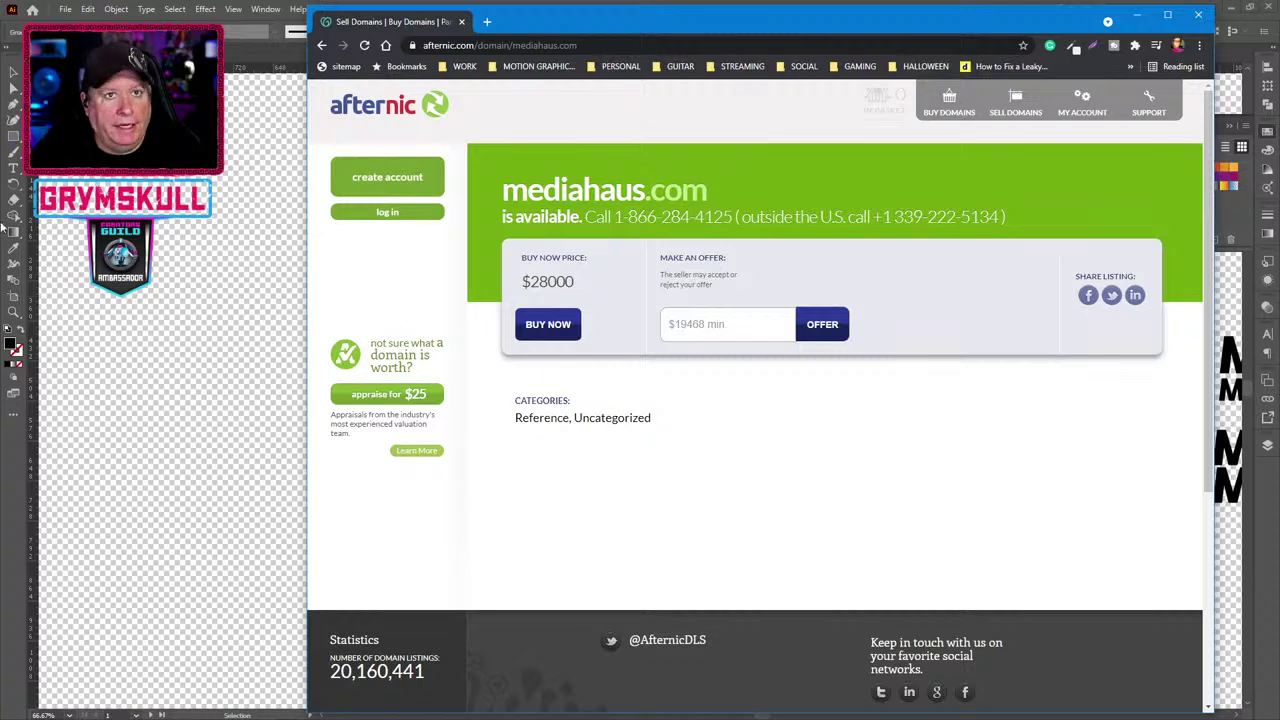
pyautogui.click(1198, 15)
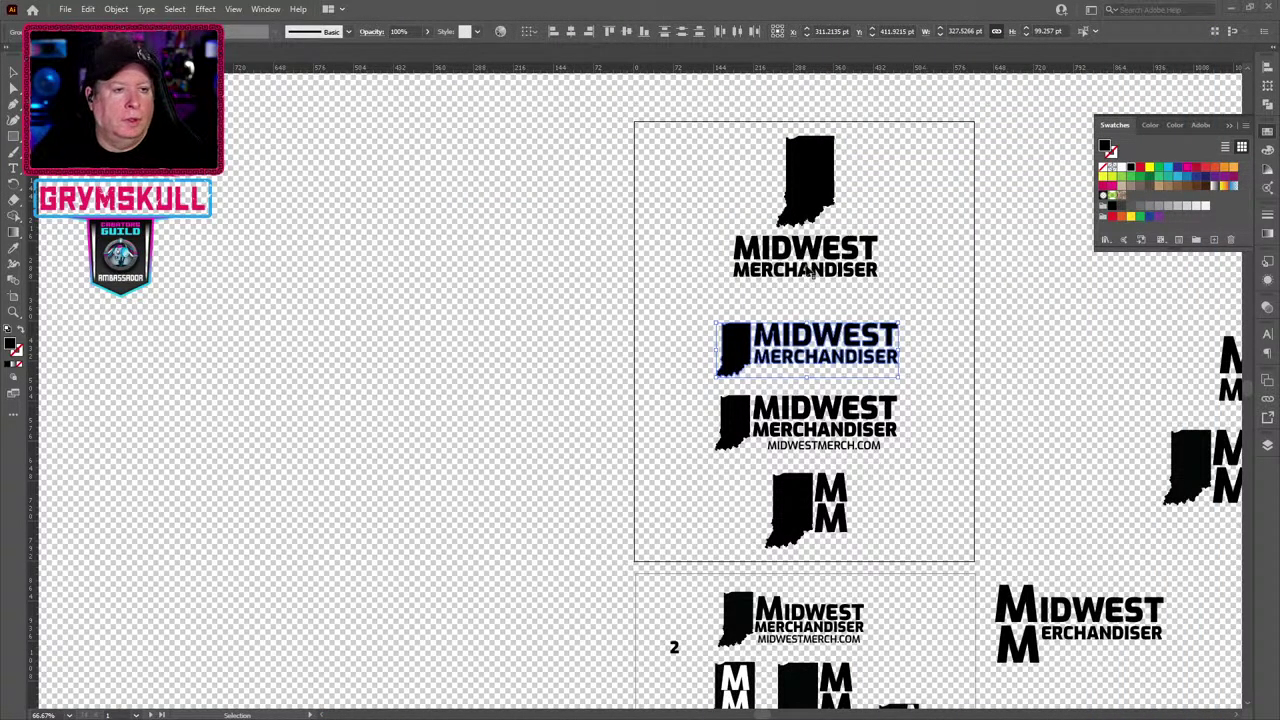
# Copy the horizontal Midwest Merchandiser logo without the web address and paste it as a smart object into MM_NEWBACKGROUND.psd in Photoshop.
pyautogui.click(701, 303)
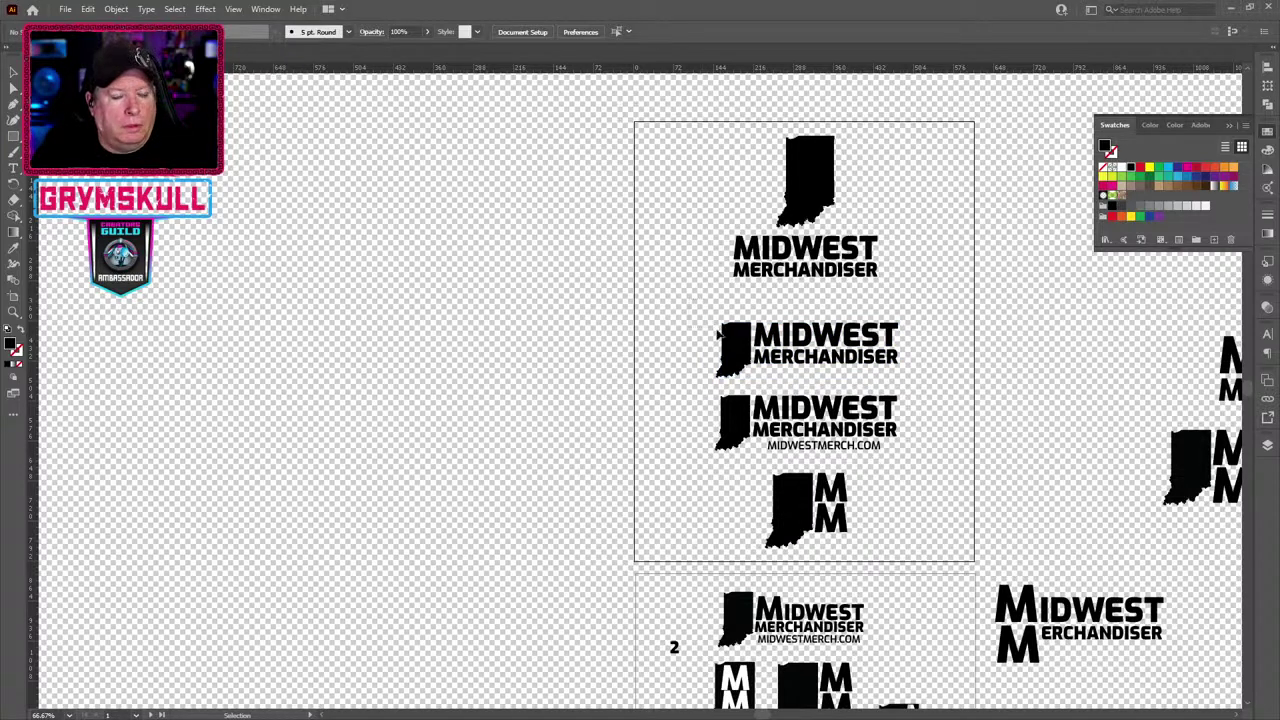
pyautogui.click(919, 374)
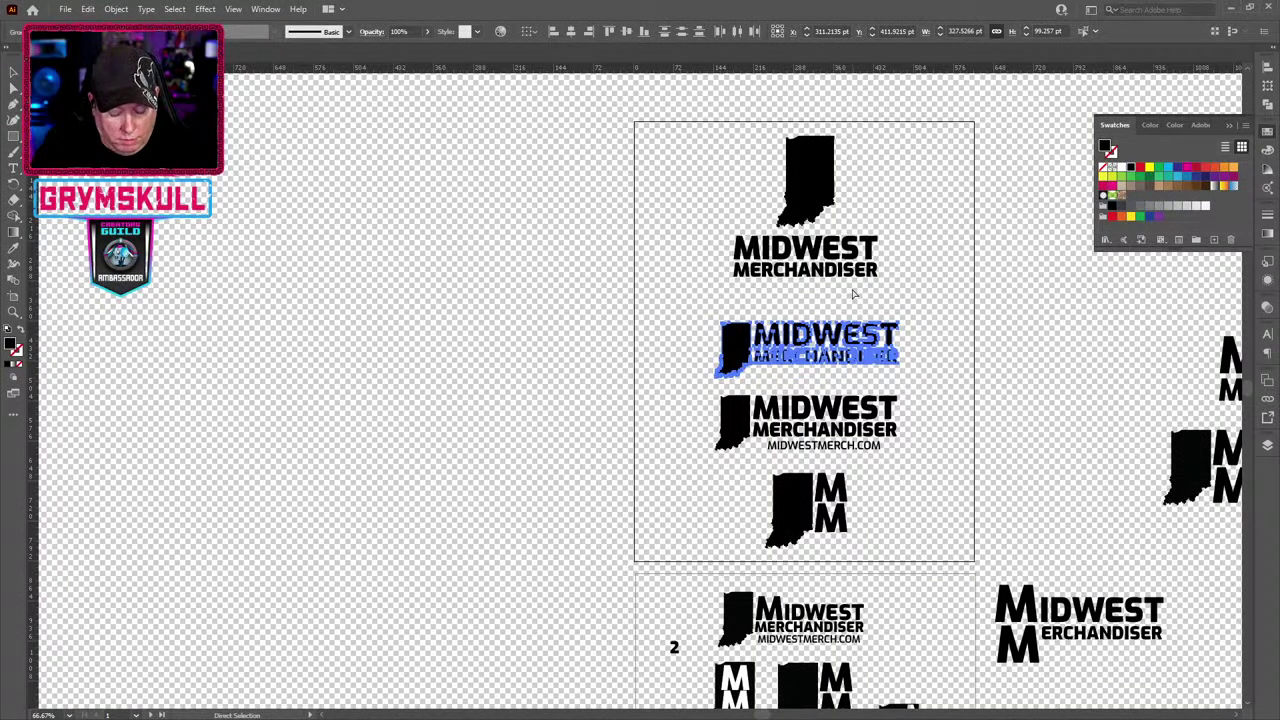
pyautogui.press('v')
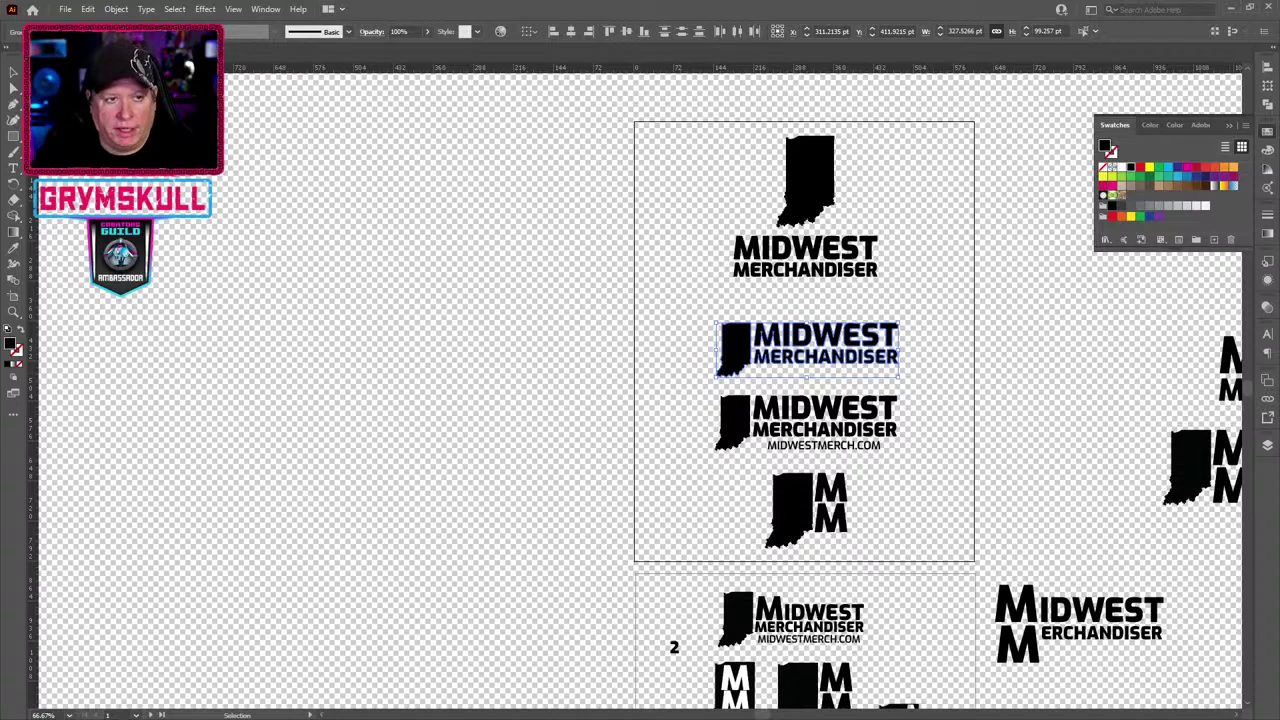
pyautogui.press('a')
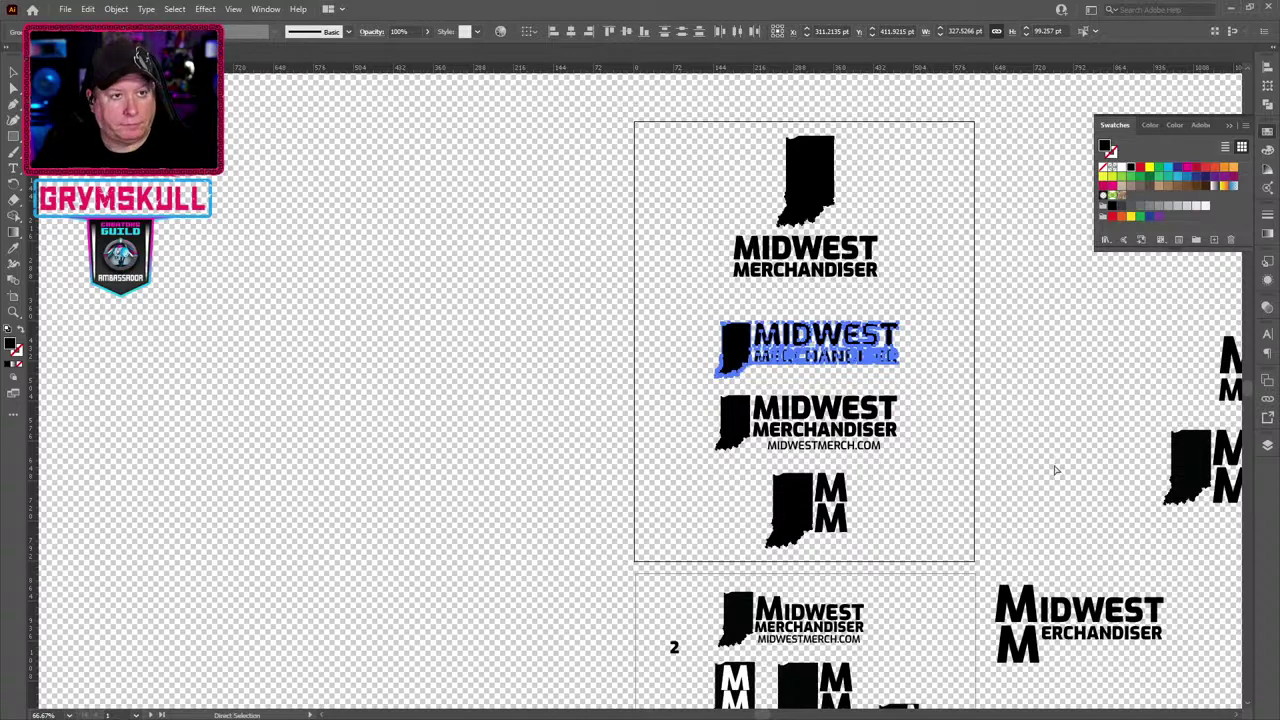
pyautogui.press('v')
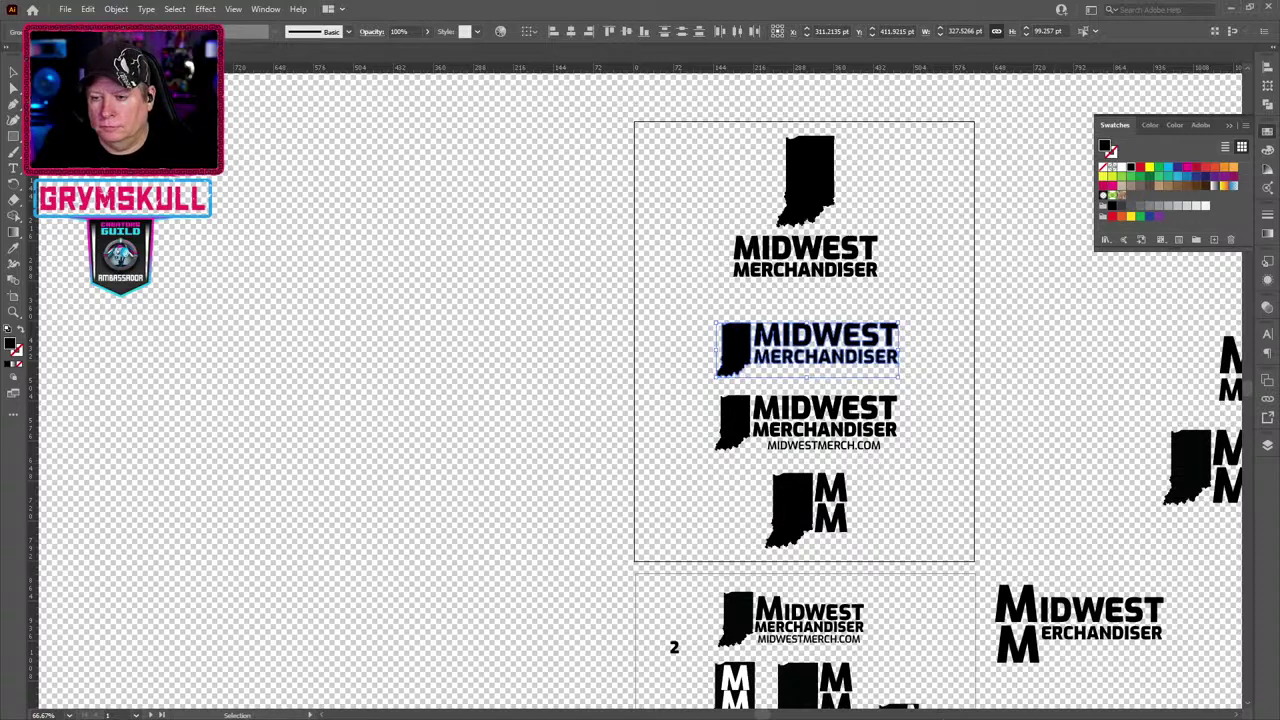
pyautogui.hotkey('alt', 'Tab')
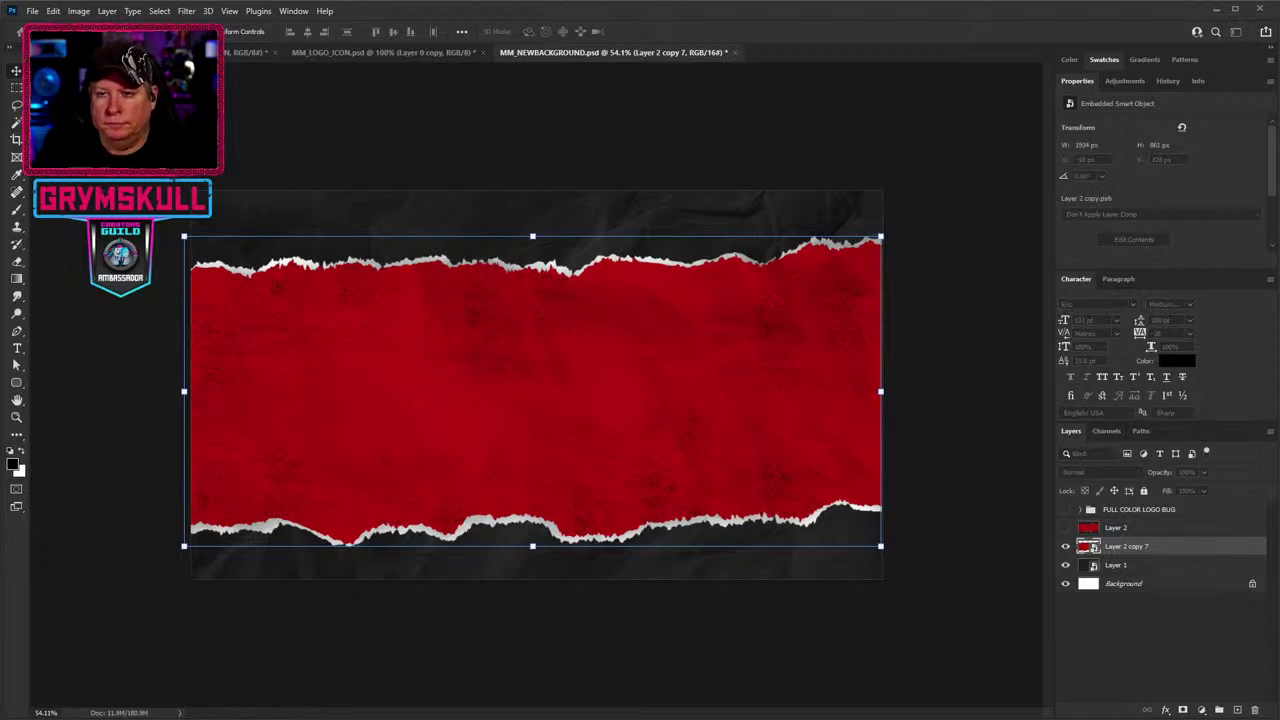
pyautogui.hotkey('ctrl', 'v')
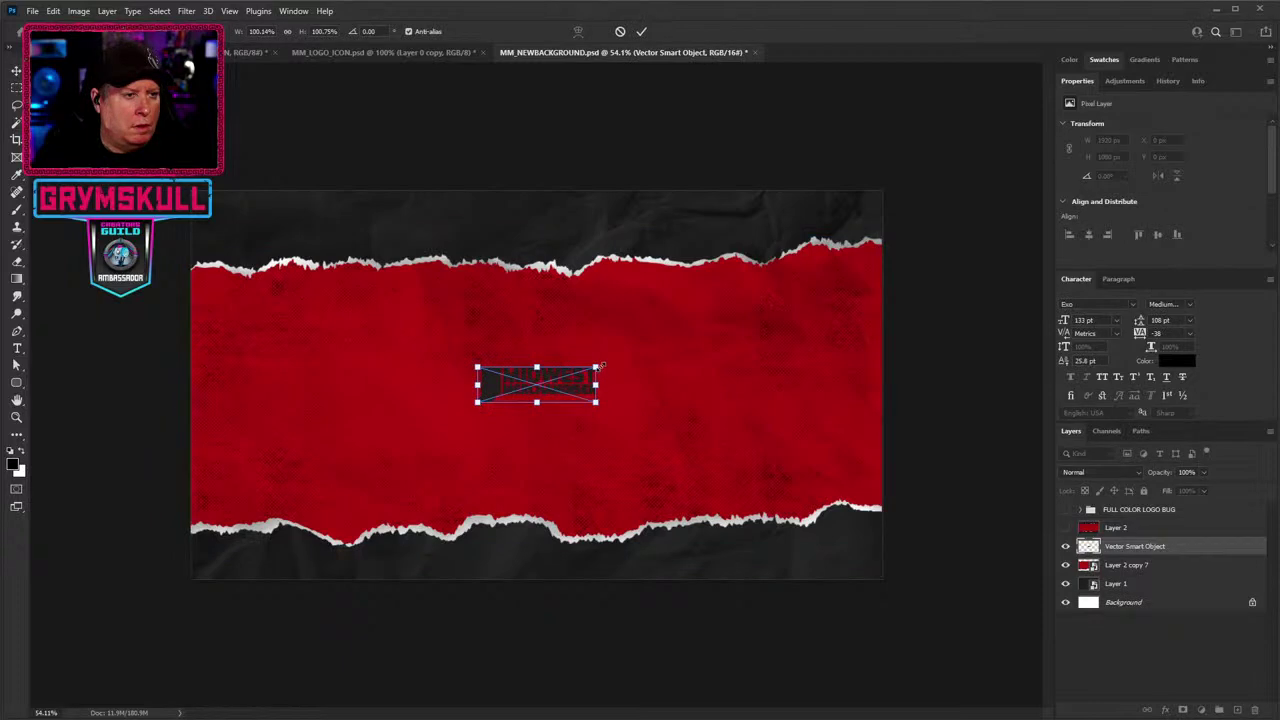
# Scale the pasted logo up to about 409% (about 1339 px wide) and place it in the middle of the red torn-paper band.
pyautogui.moveTo(602, 368); pyautogui.dragTo(778, 282)
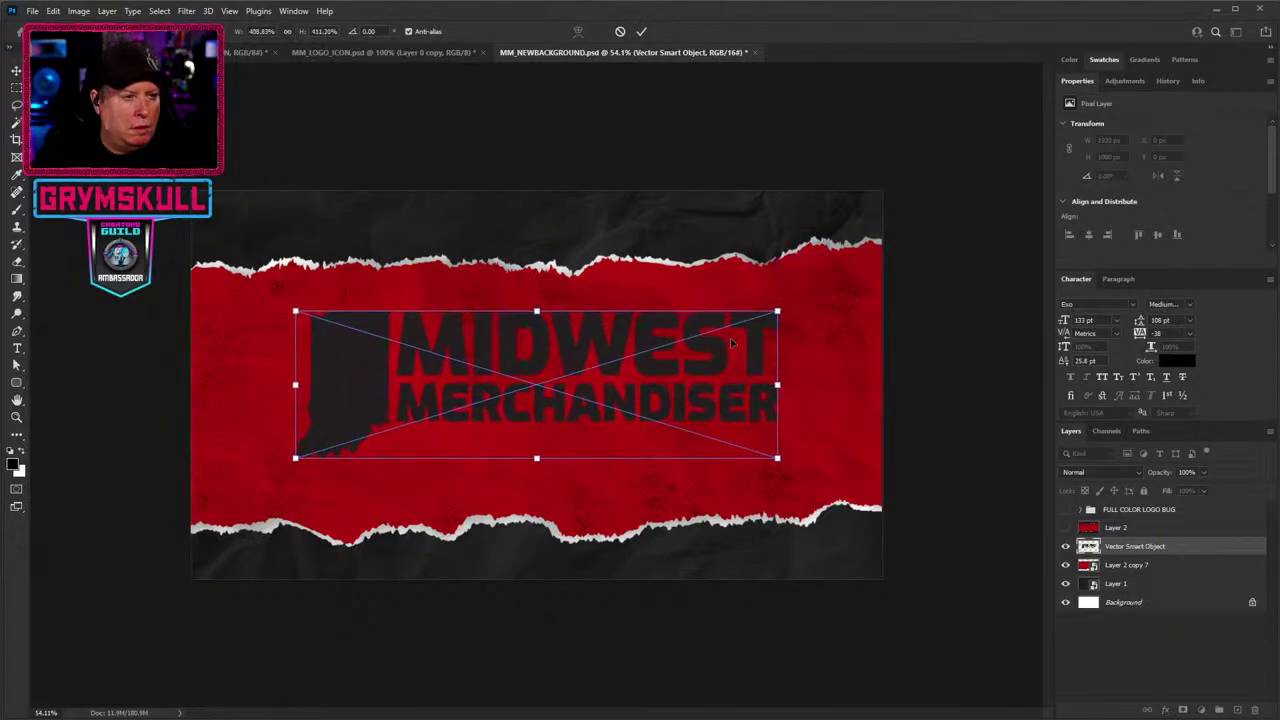
pyautogui.moveTo(706, 362)
pyautogui.mouseDown()
pyautogui.moveTo(706, 380)
pyautogui.moveTo(745, 360)
pyautogui.moveTo(710, 376)
pyautogui.mouseUp()
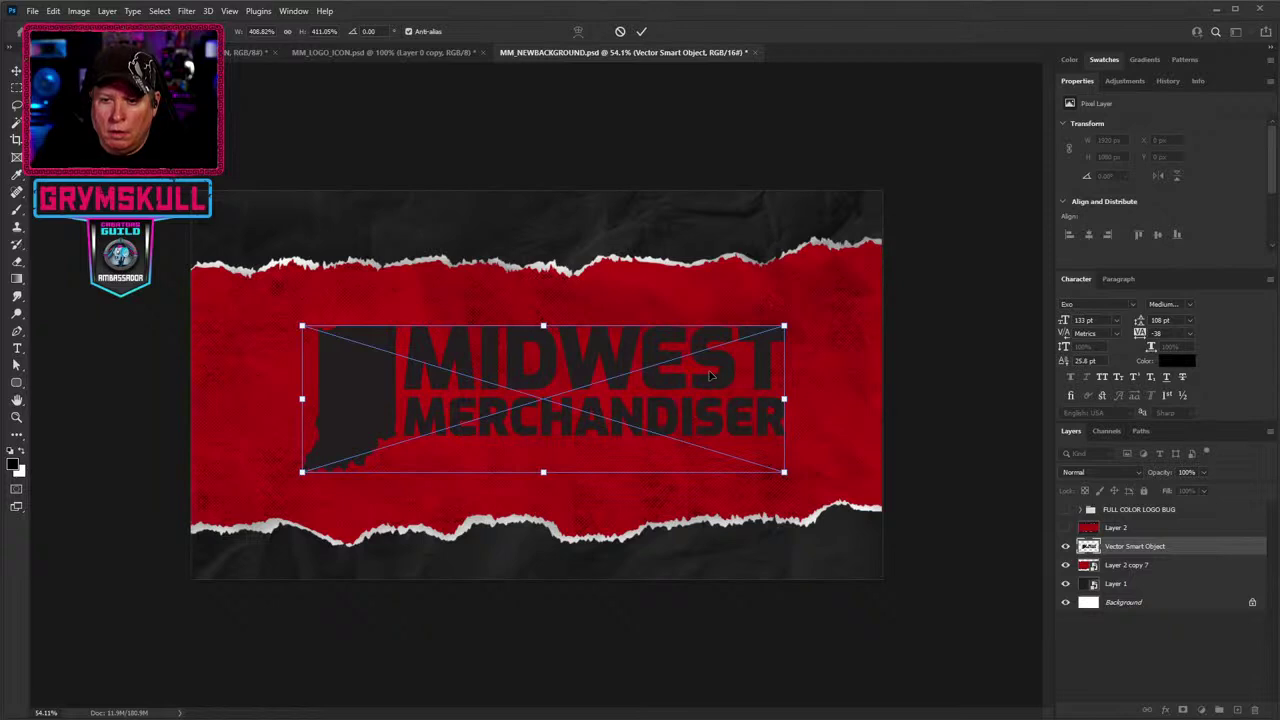
pyautogui.press('Return')
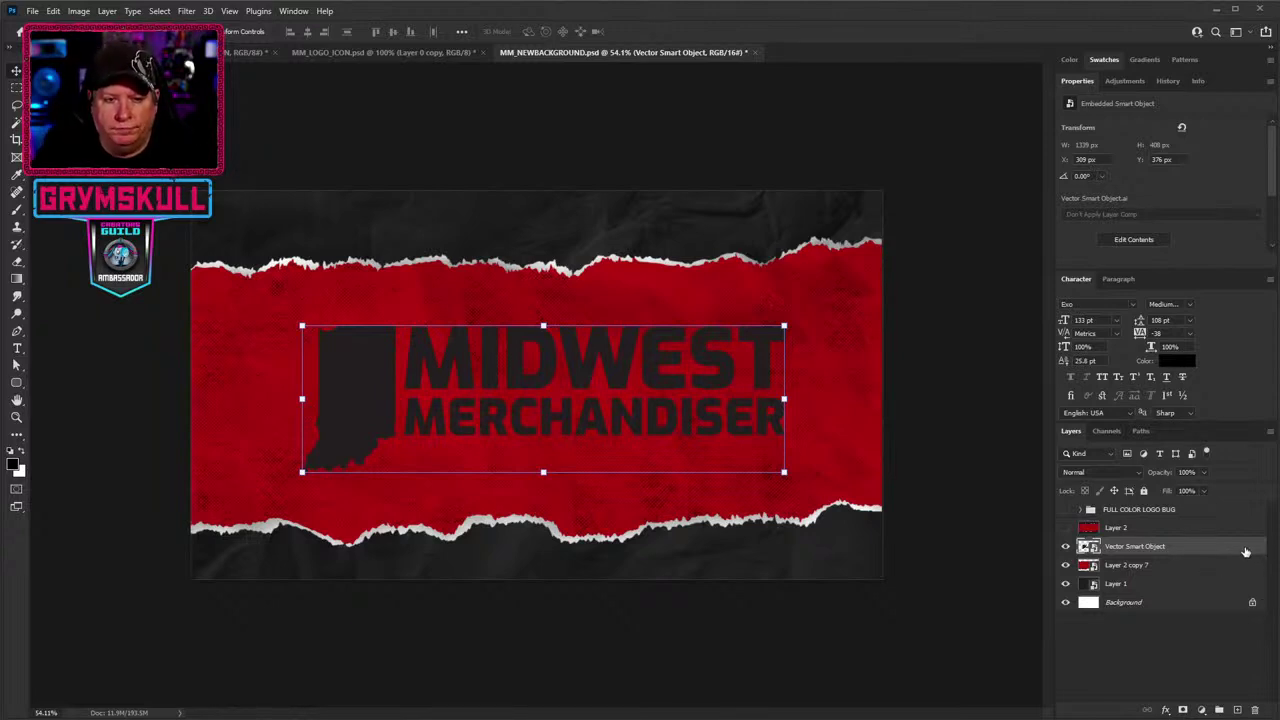
# Expand the FULL COLOR LOGO BUG group to inspect its STATE IN layers and duplicate the Vector Smart Object logo layer.
pyautogui.click(1080, 510)
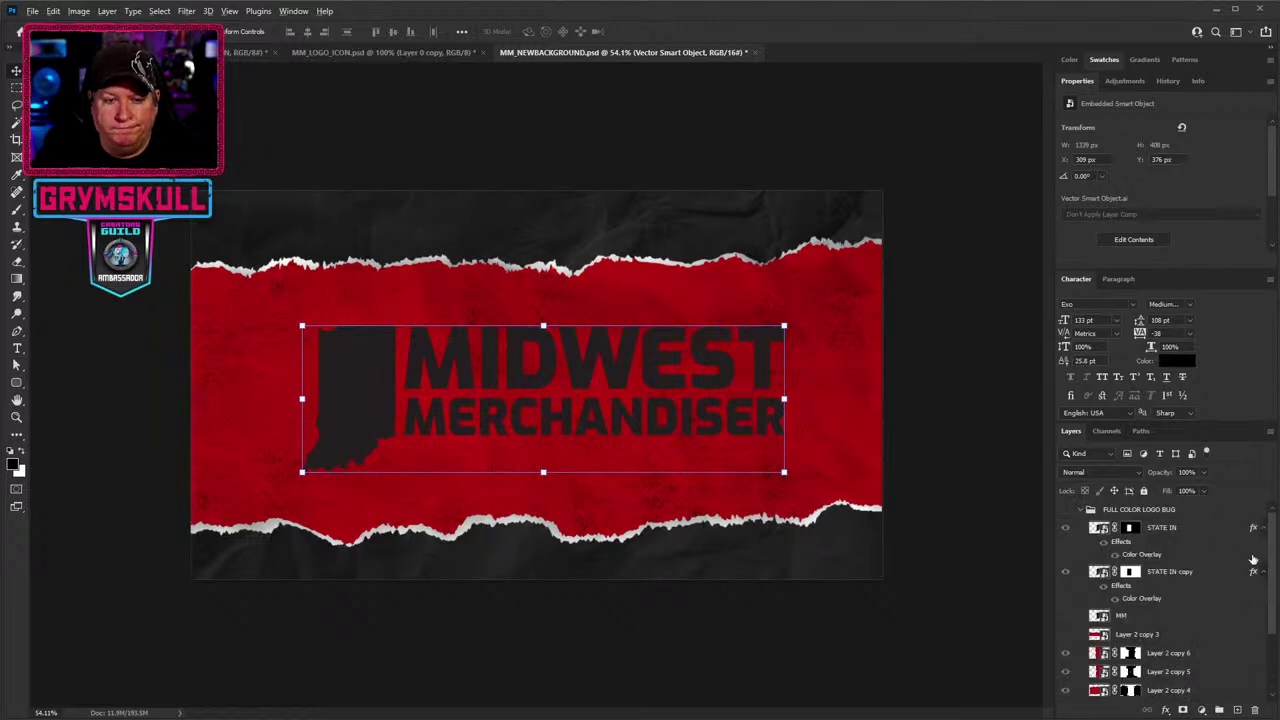
pyautogui.click(1245, 532)
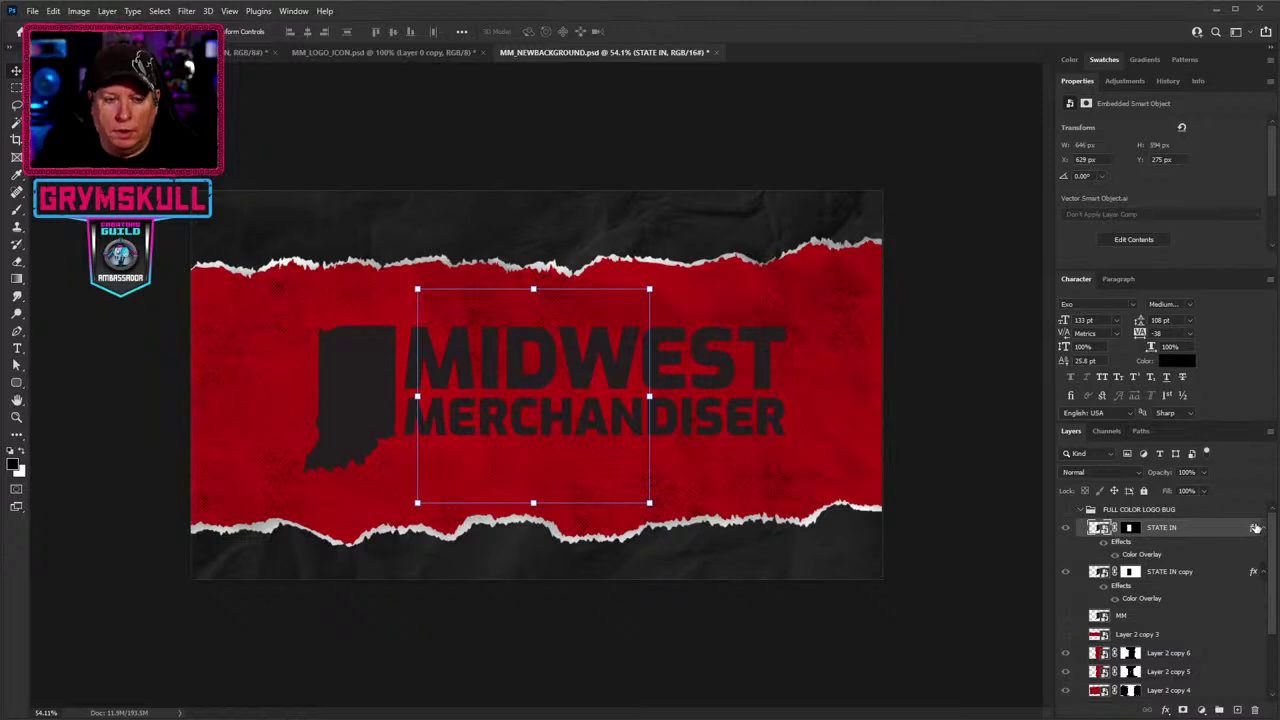
pyautogui.scroll(-2, 1189, 621)
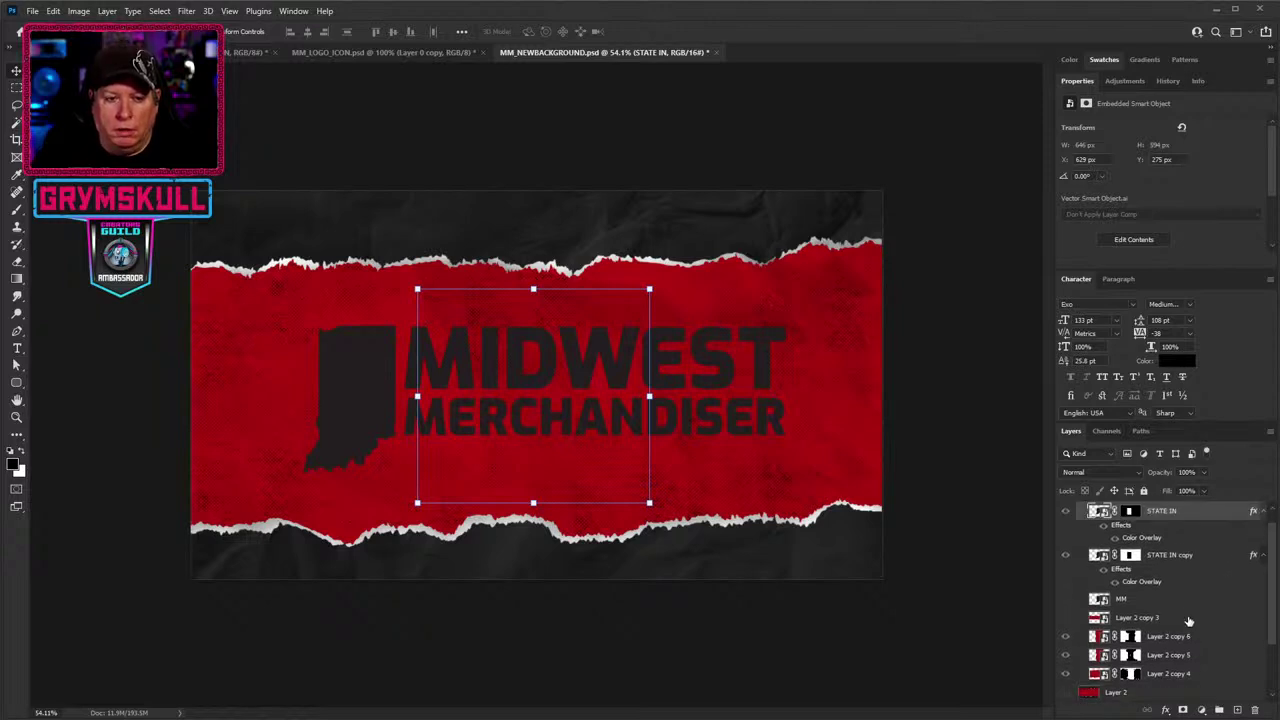
pyautogui.scroll(-2, 1189, 621)
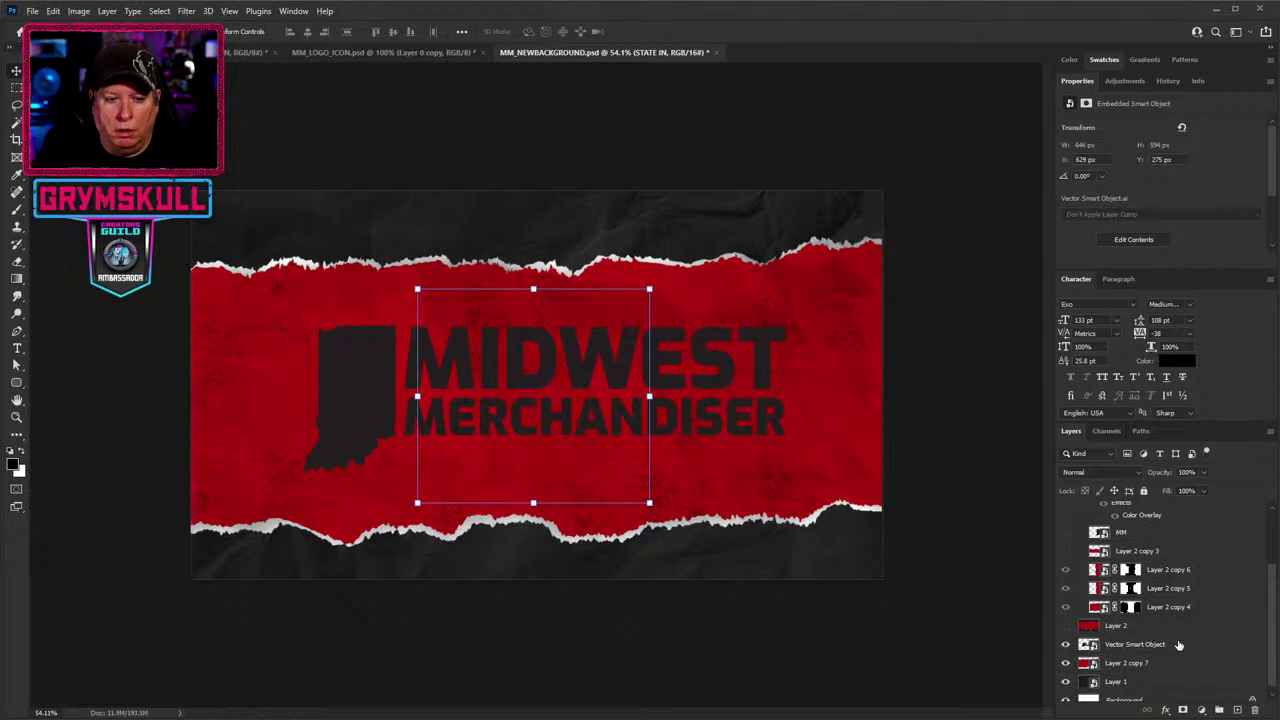
pyautogui.click(1179, 645)
pyautogui.hotkey('ctrl', 'j')
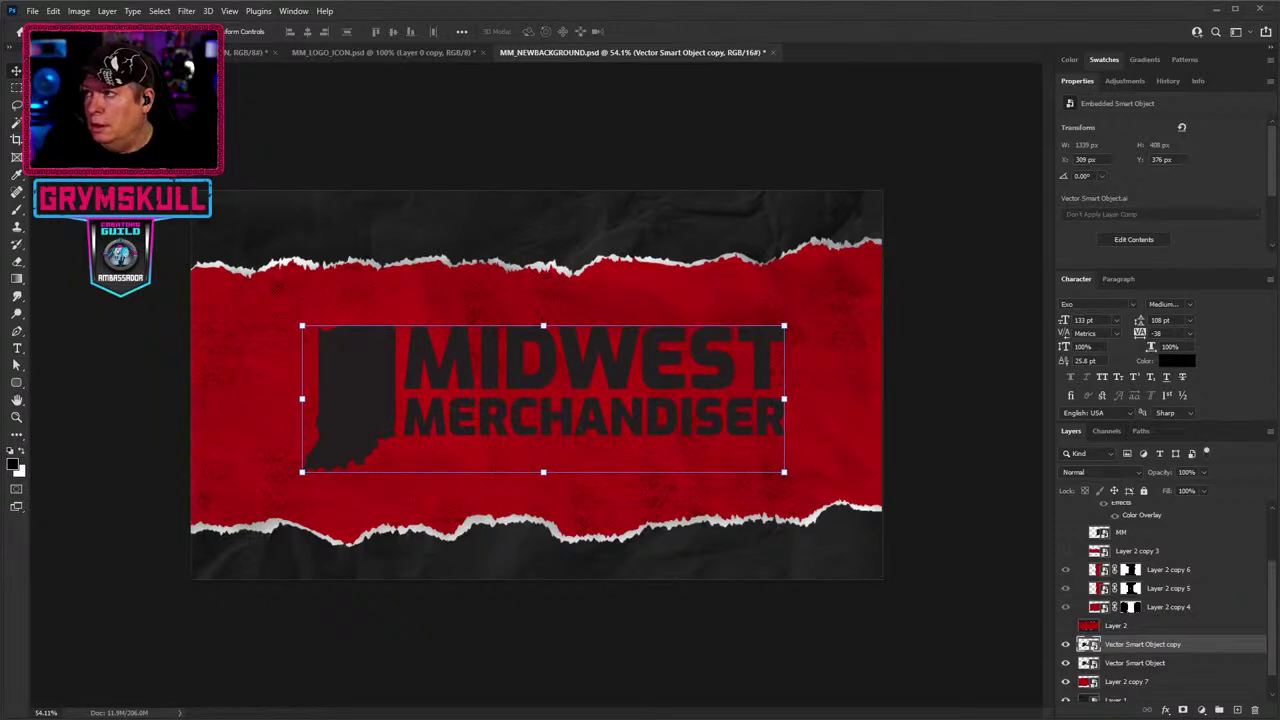
# Switch to the browser showing the GrymSkull Facebook page, enlarge it to full screen and look over the page's posts.
pyautogui.moveTo(1279, 99); pyautogui.dragTo(242, 35)
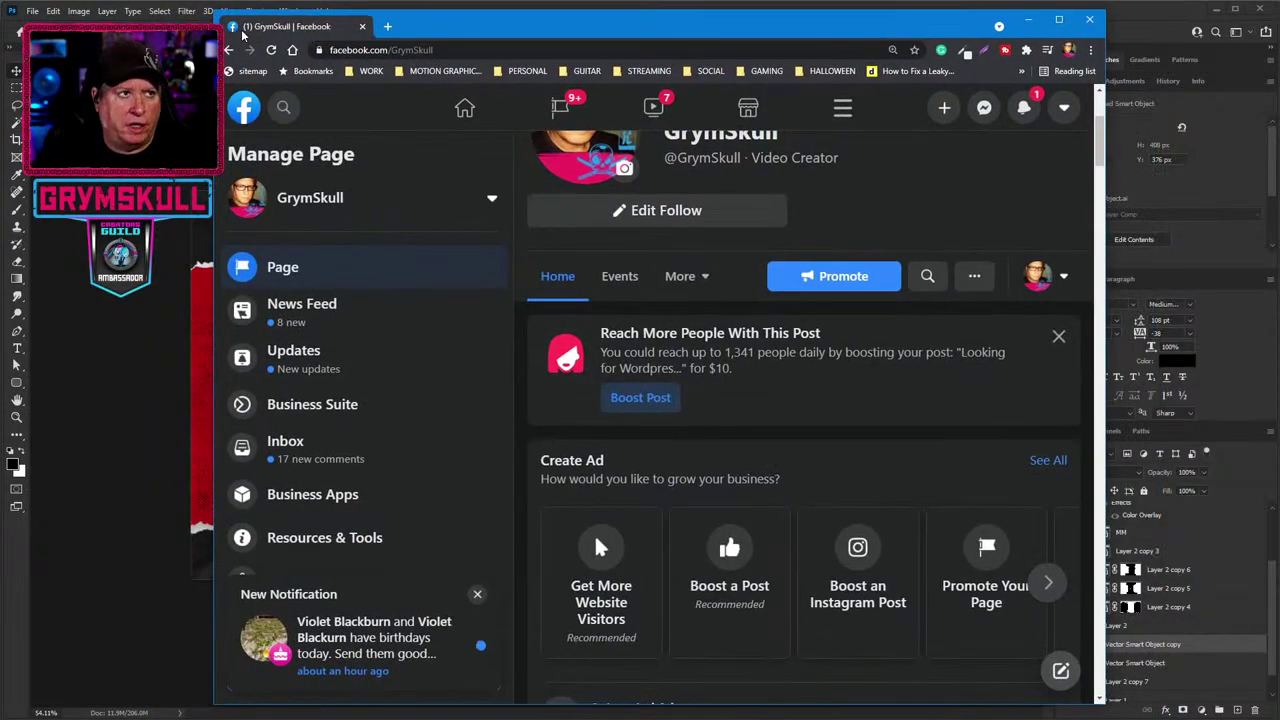
pyautogui.doubleClick(563, 31)
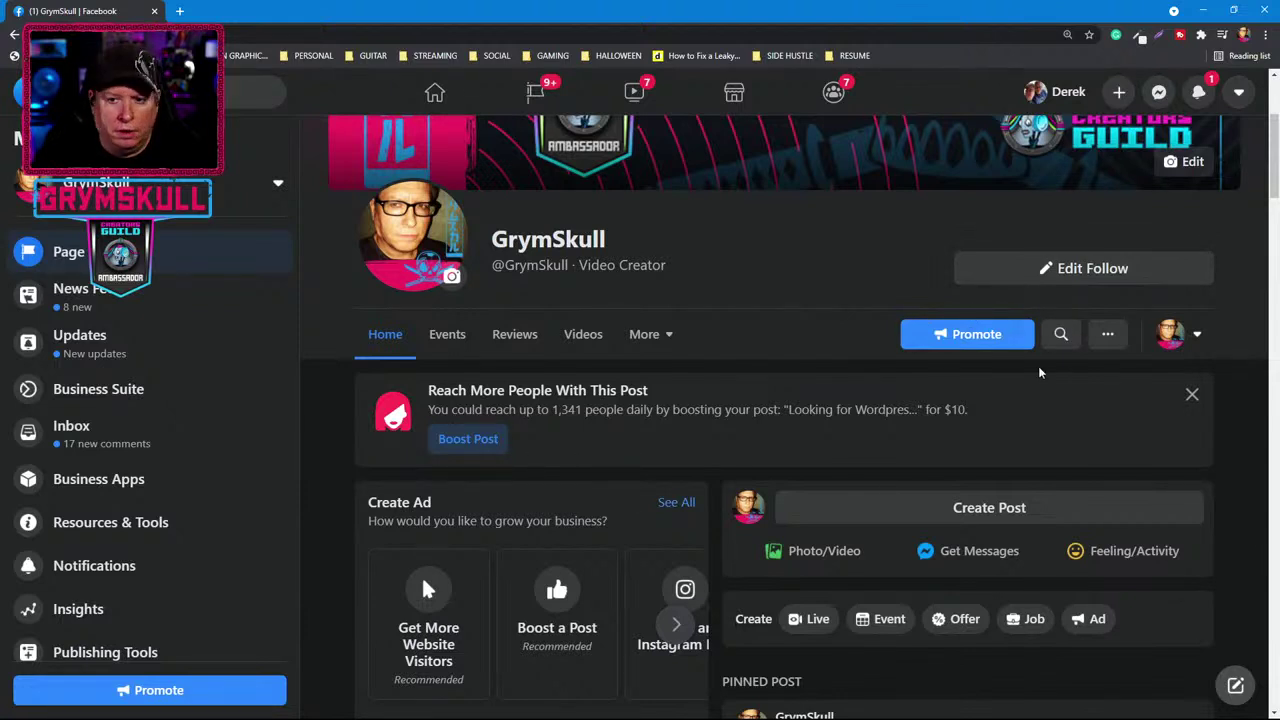
pyautogui.scroll(-2, 1050, 427)
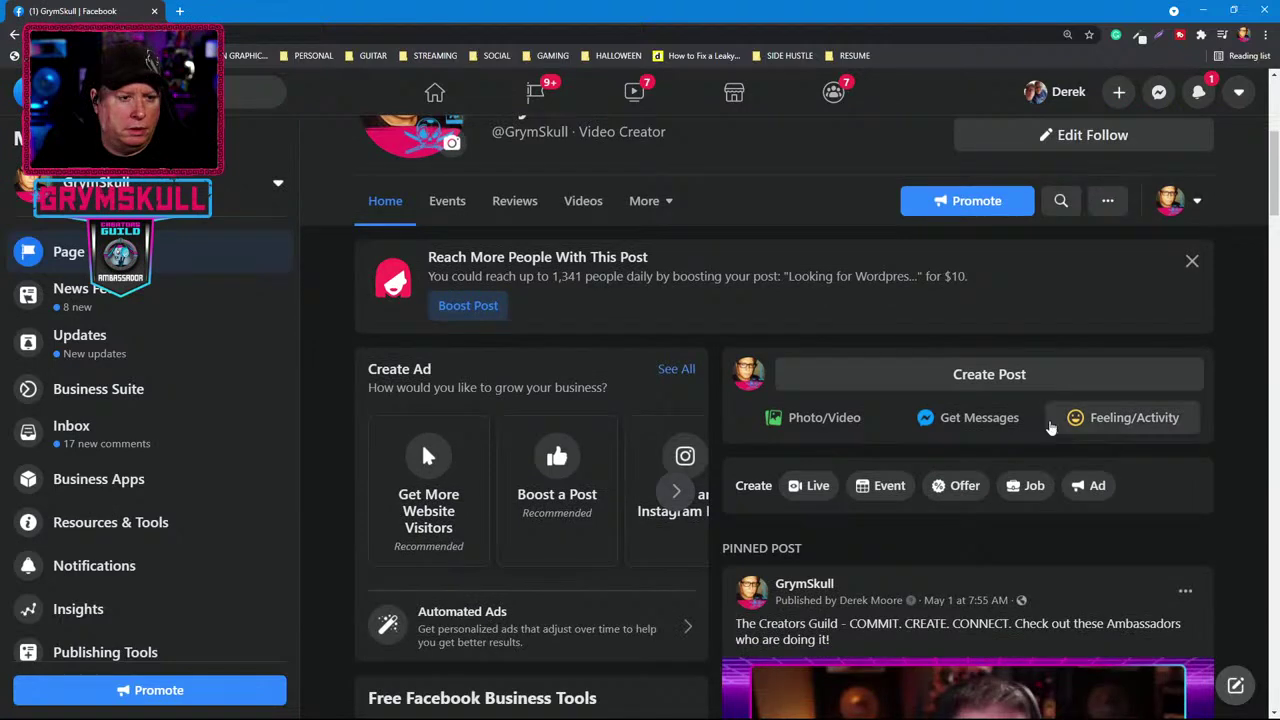
pyautogui.scroll(-2, 1050, 427)
pyautogui.scroll(-3, 1050, 424)
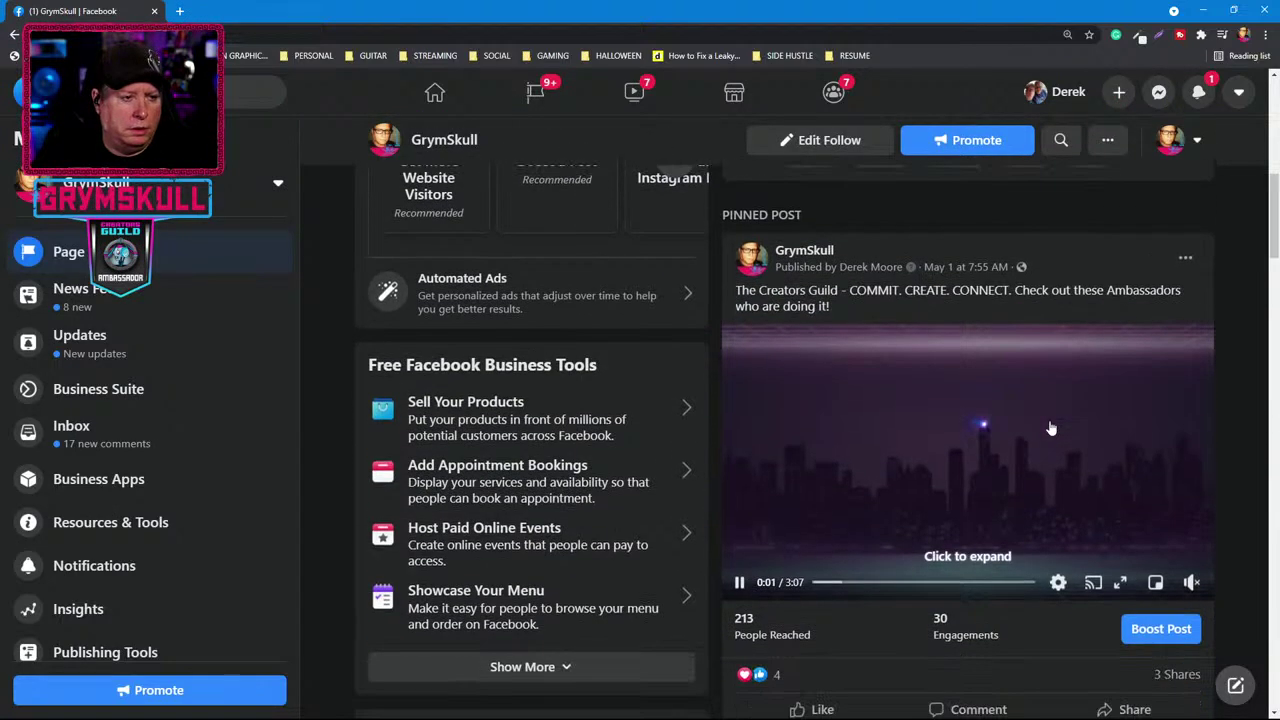
pyautogui.scroll(5, 1051, 428)
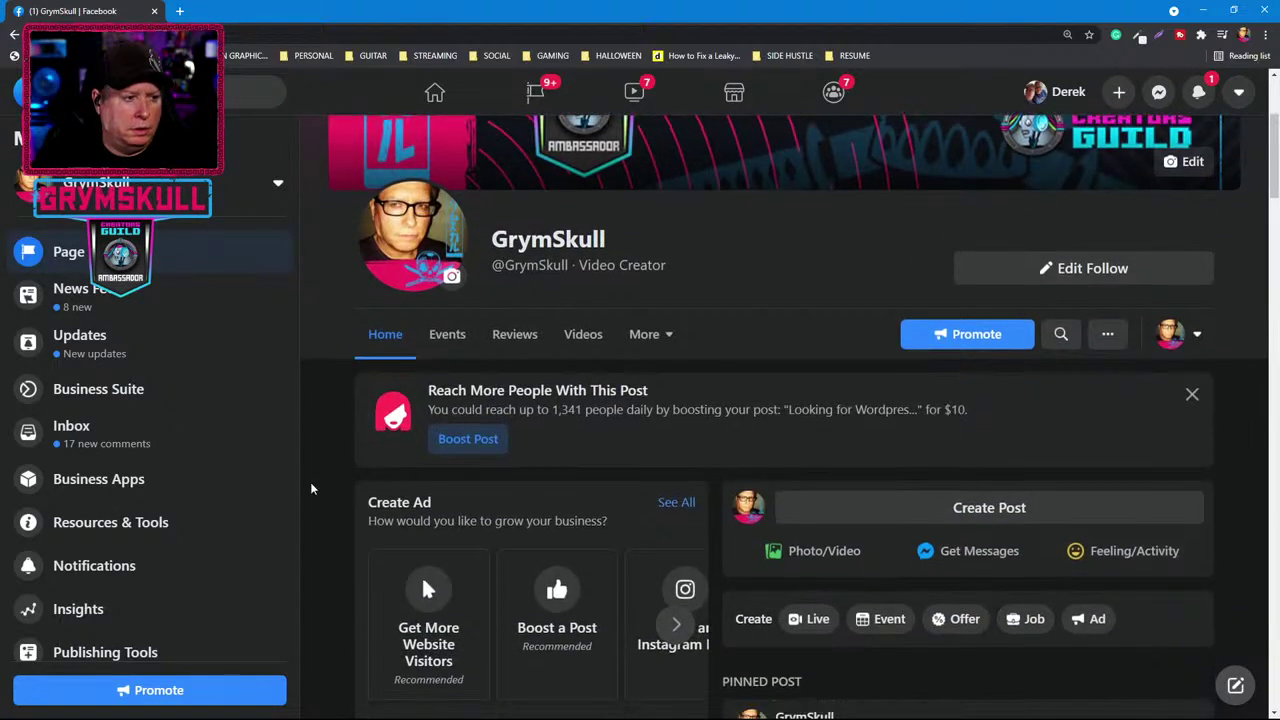
# Open the GrymSkull page's settings and inspect the Name and Username fields in its page info.
pyautogui.scroll(-2, 150, 500)
pyautogui.click(130, 632)
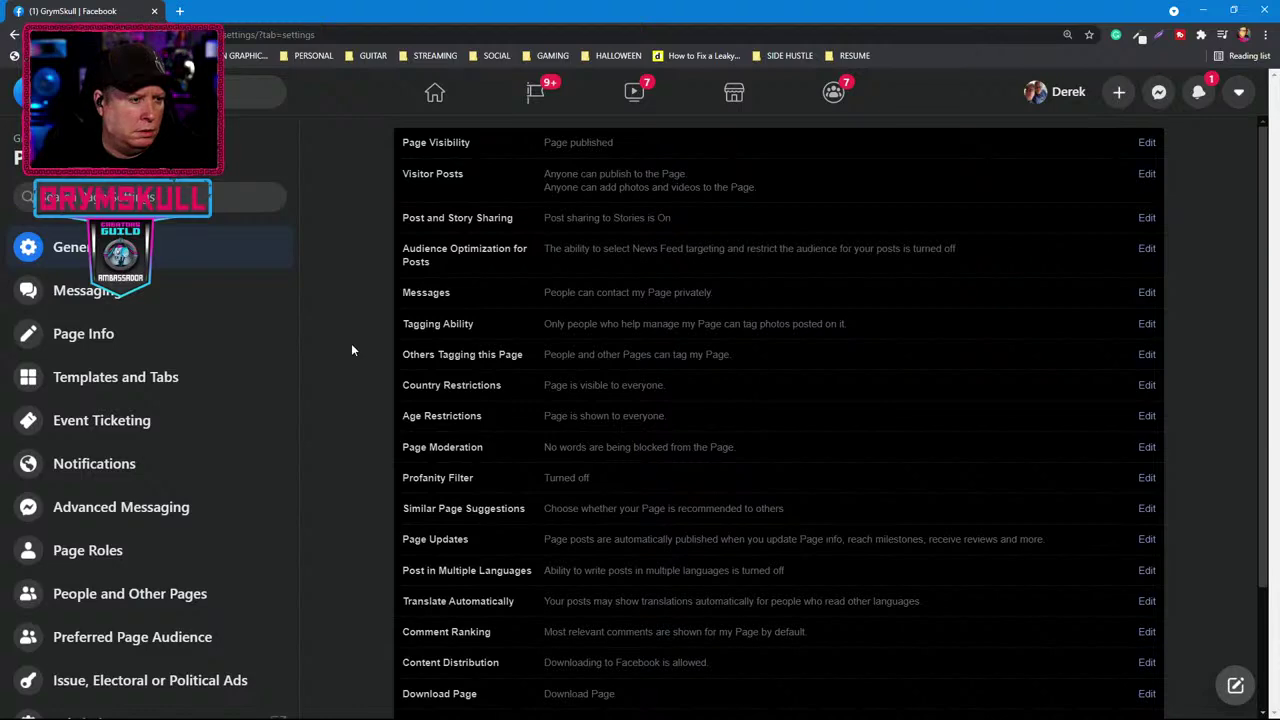
pyautogui.scroll(-3, 351, 349)
pyautogui.scroll(3, 443, 396)
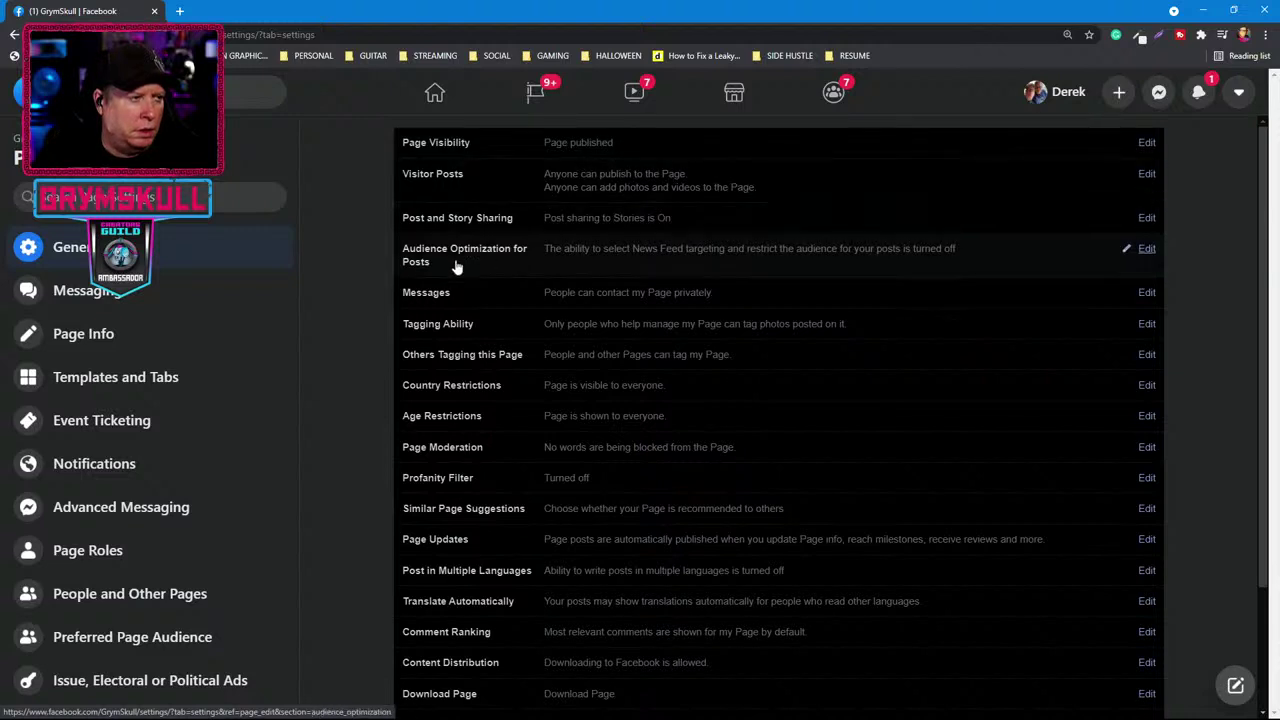
pyautogui.click(90, 335)
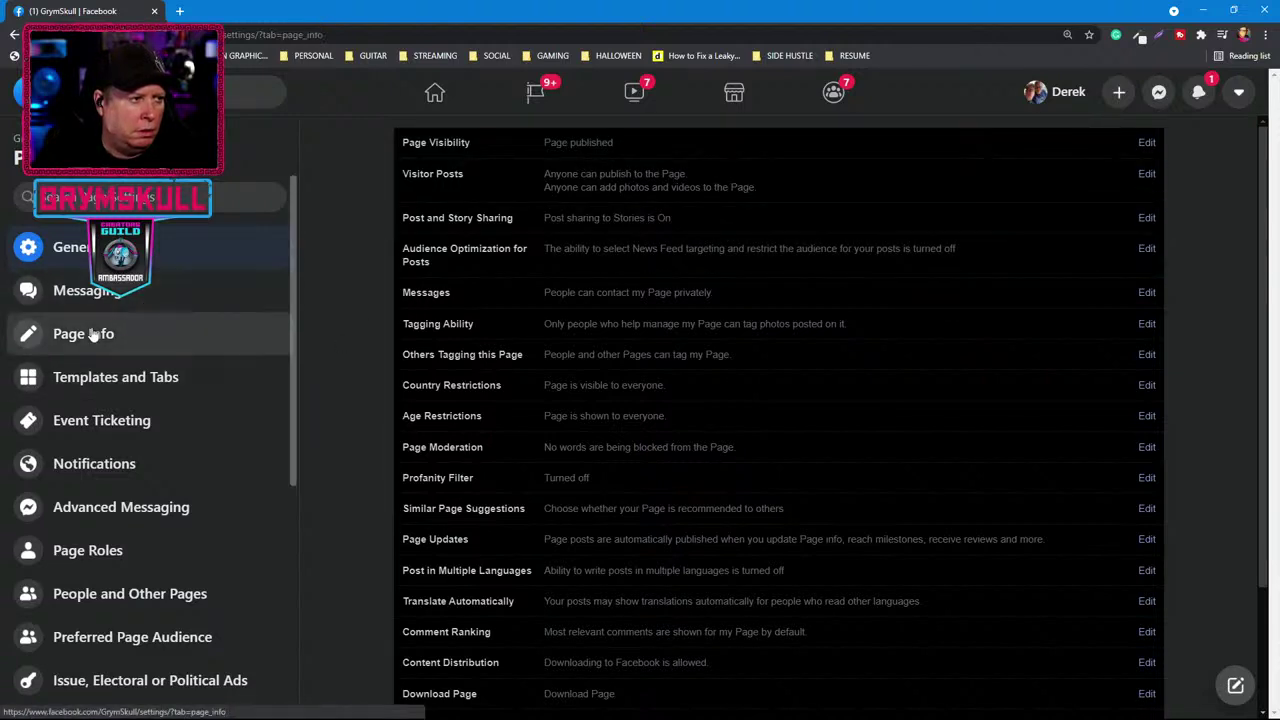
pyautogui.click(666, 299)
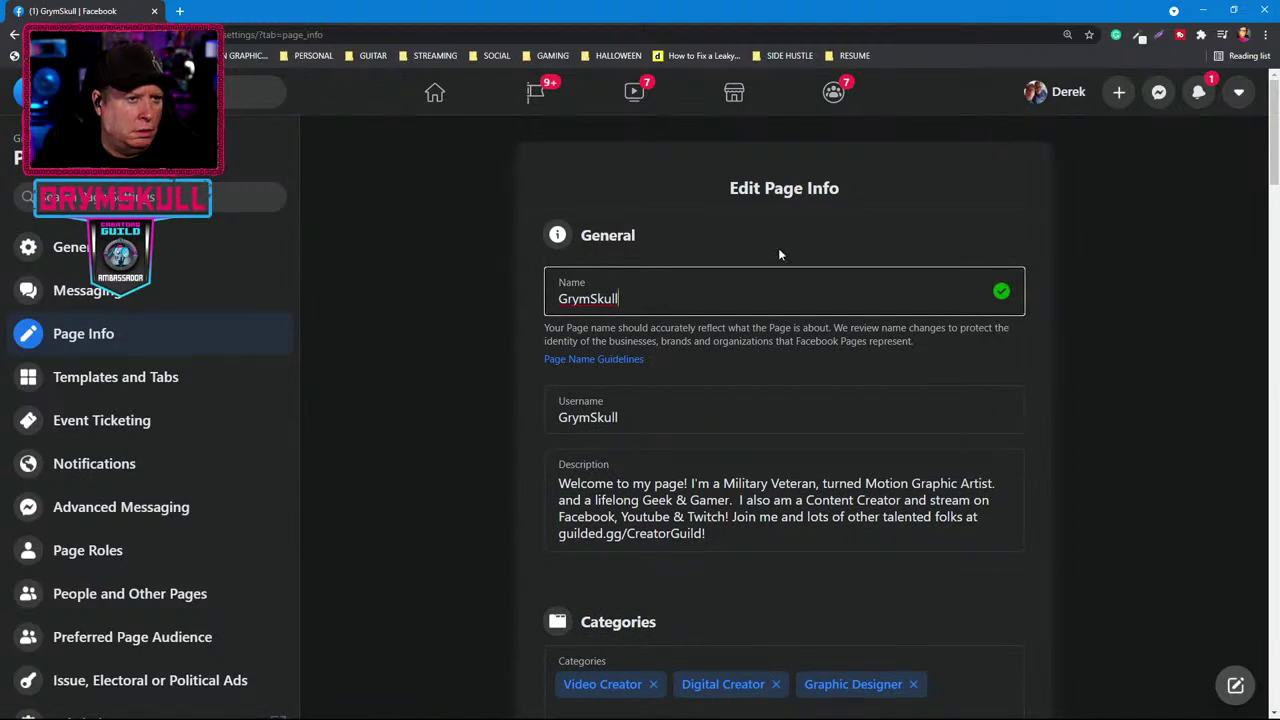
pyautogui.click(648, 416)
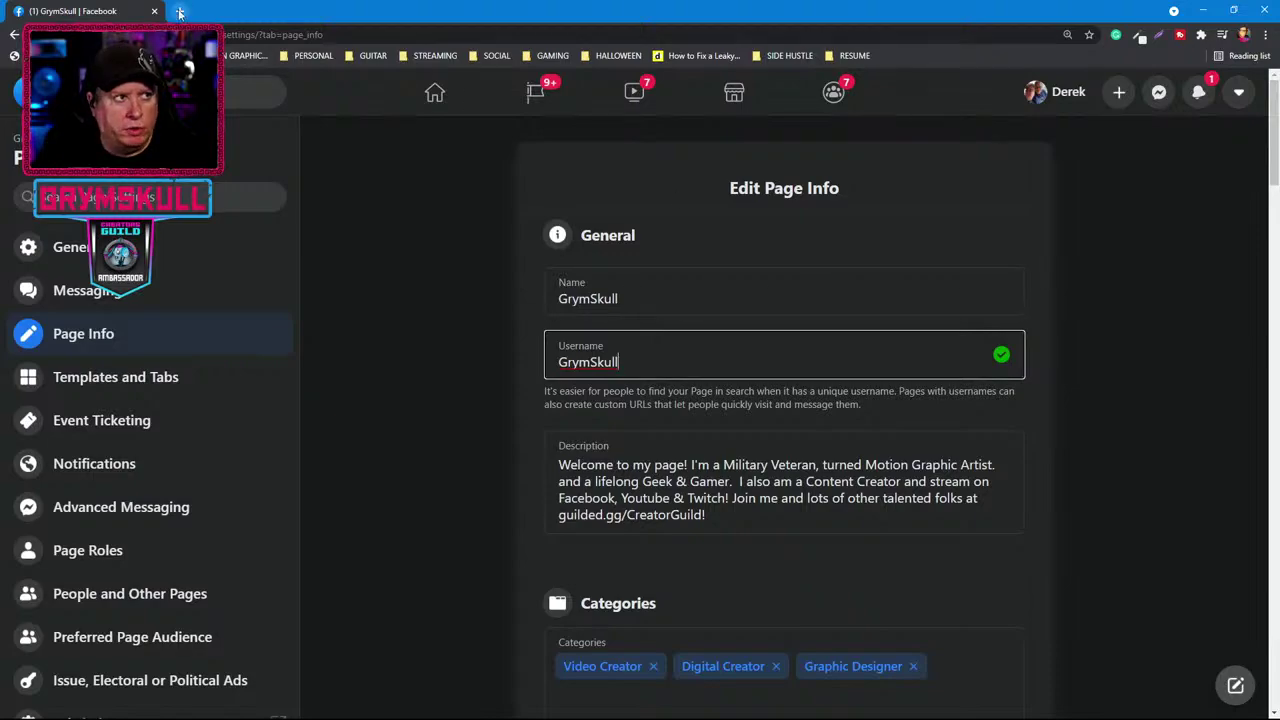
# Open Facebook in a new browser tab, search for the fellow video creator by name and open the creator's page.
pyautogui.hotkey('ctrl', 't')
pyautogui.click(639, 334)
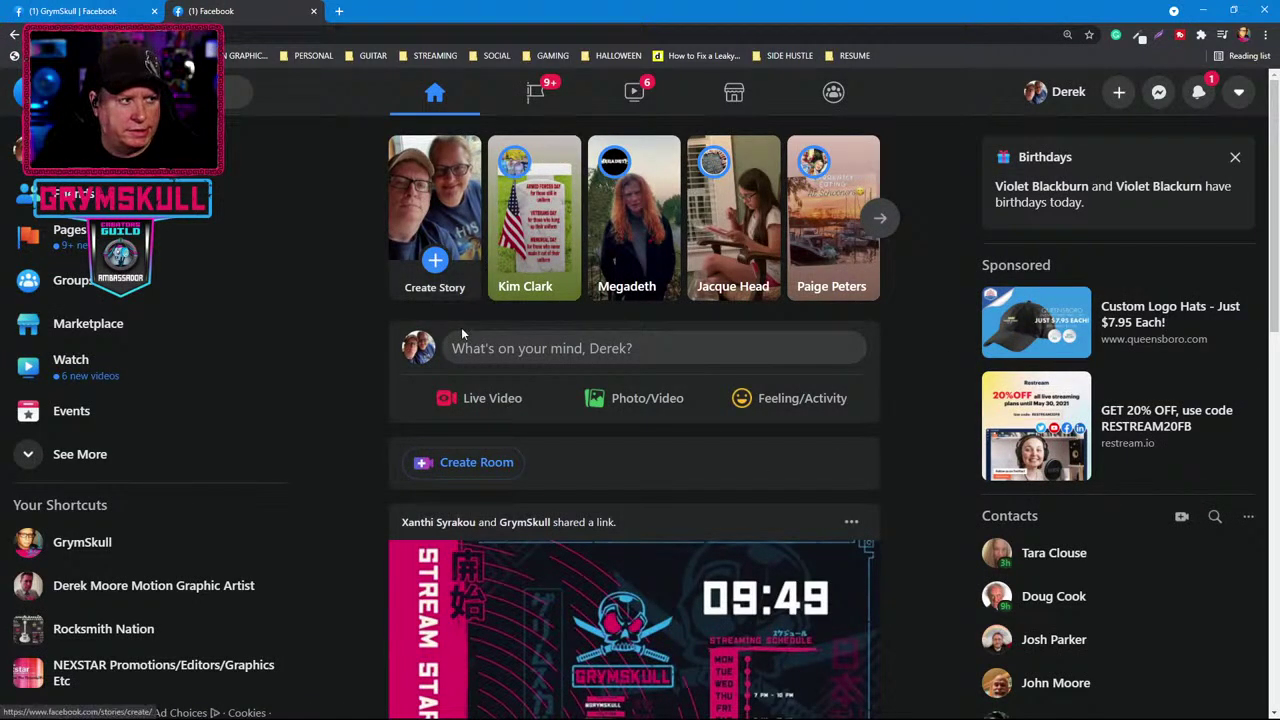
pyautogui.click(130, 91)
pyautogui.write('x')
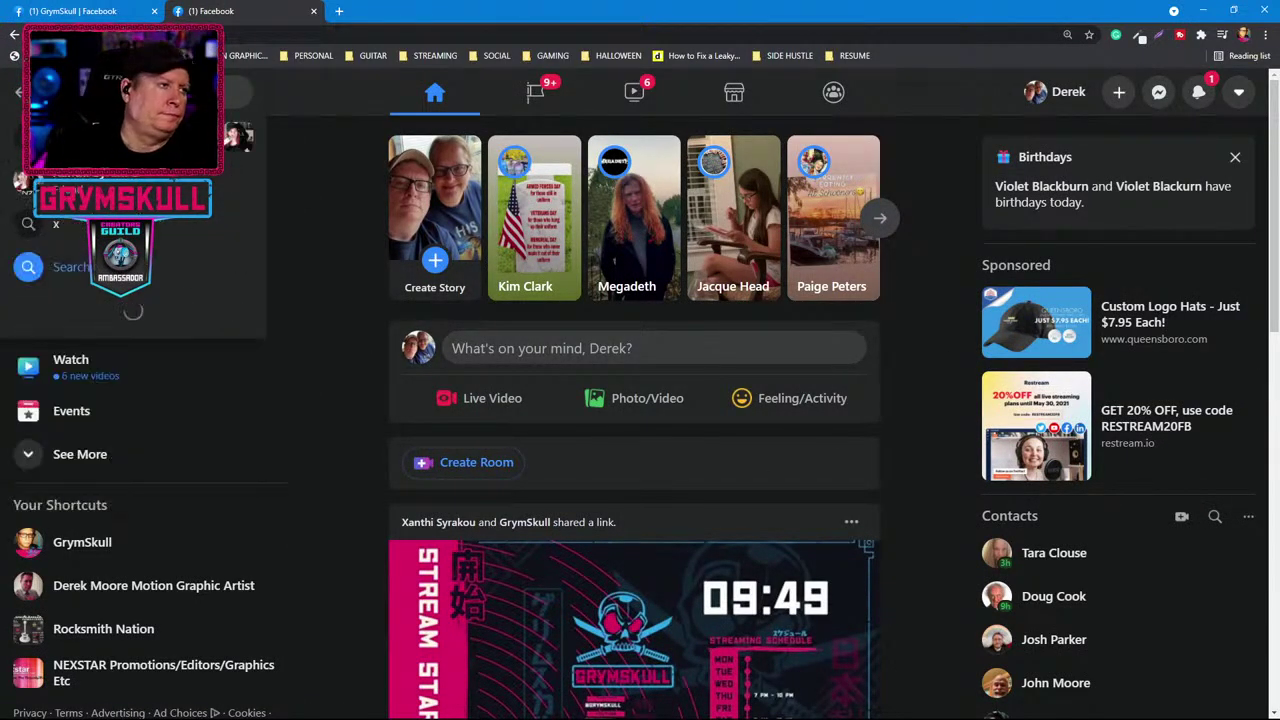
pyautogui.write('anthi s')
pyautogui.press('Return')
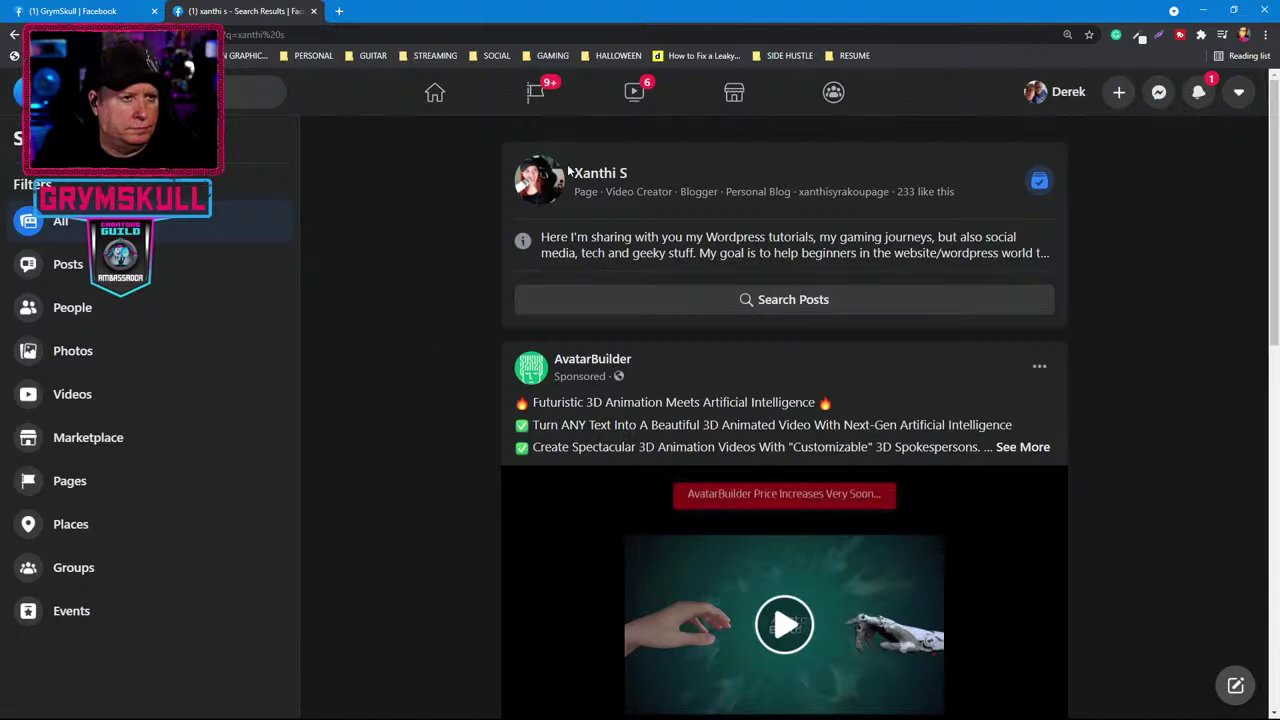
pyautogui.moveTo(556, 168)
pyautogui.click(426, 388)
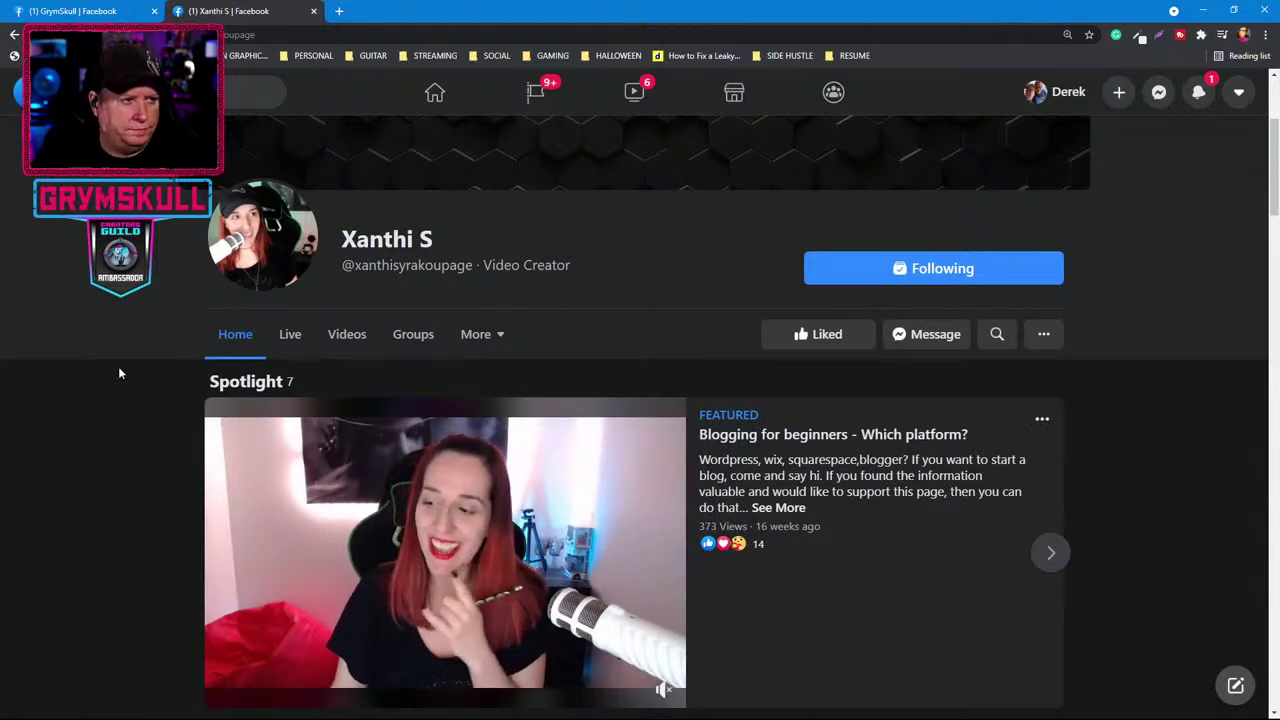
# Examine the creator page's header, username and About section with its website and social media links.
pyautogui.scroll(-1, 118, 368)
pyautogui.scroll(1, 118, 368)
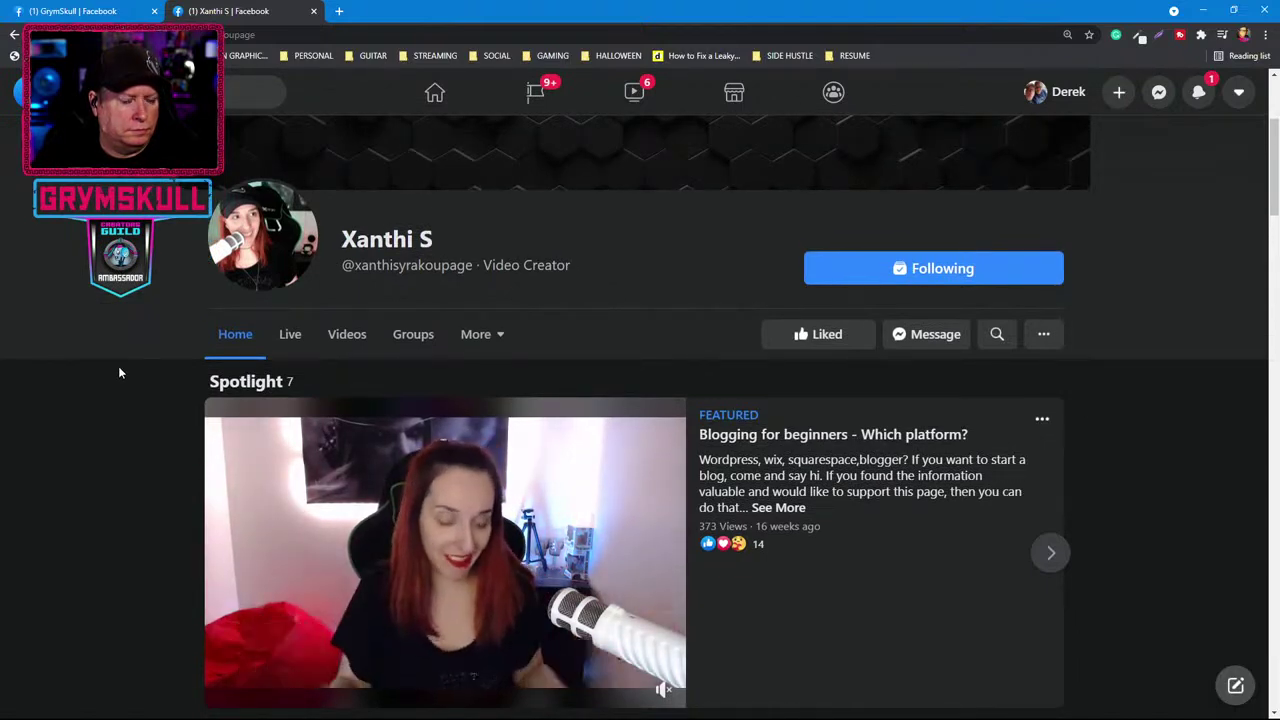
pyautogui.scroll(-3, 118, 368)
pyautogui.scroll(-3, 120, 373)
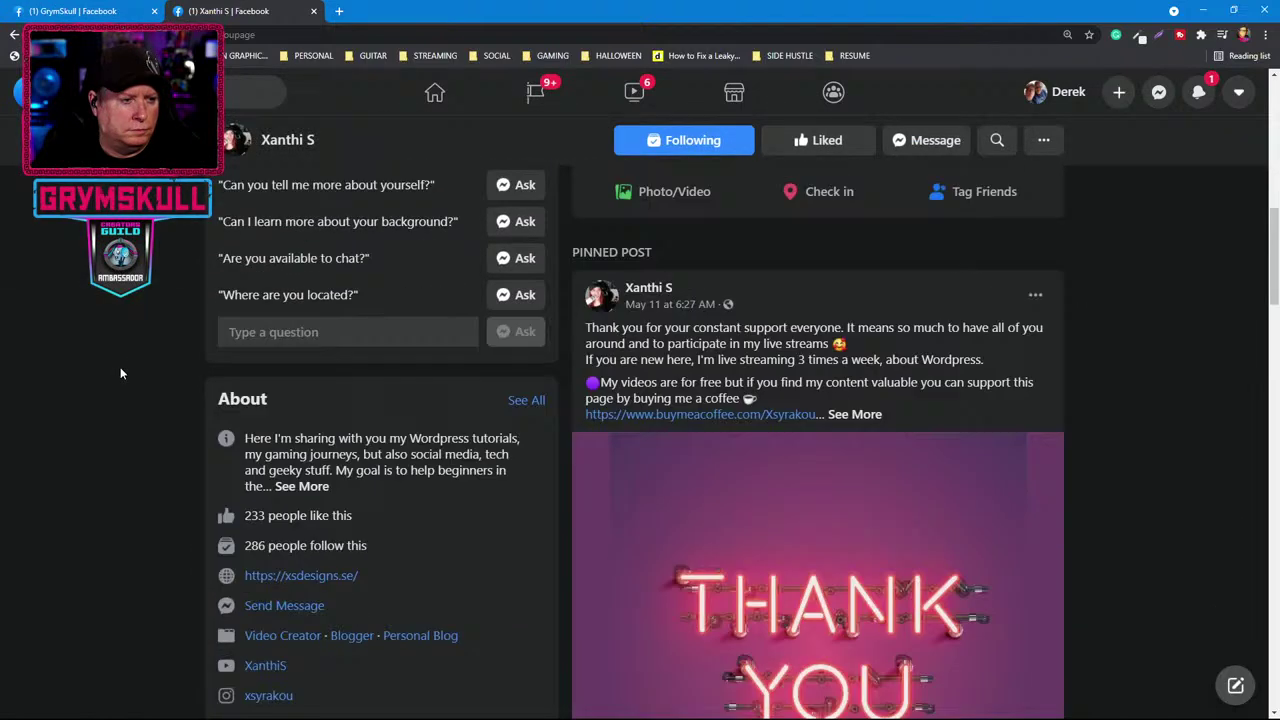
pyautogui.scroll(3, 120, 373)
pyautogui.scroll(-5, 120, 373)
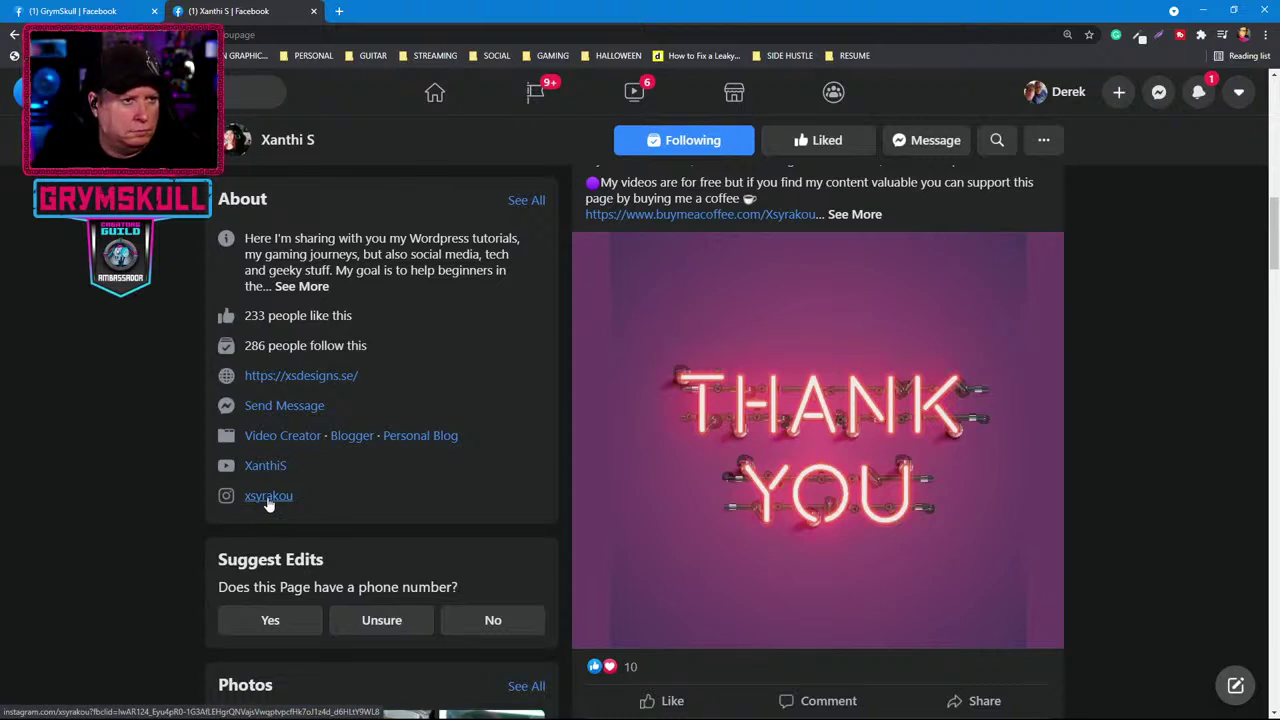
pyautogui.scroll(3, 267, 496)
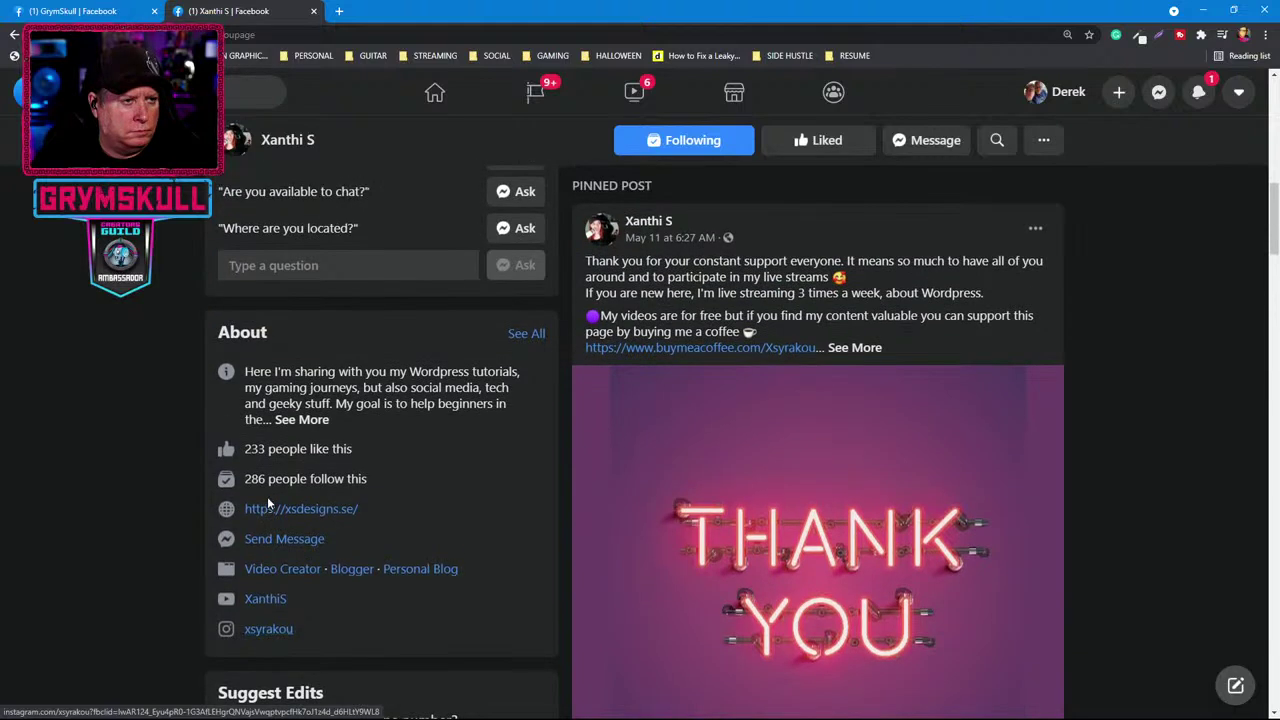
pyautogui.scroll(1, 267, 496)
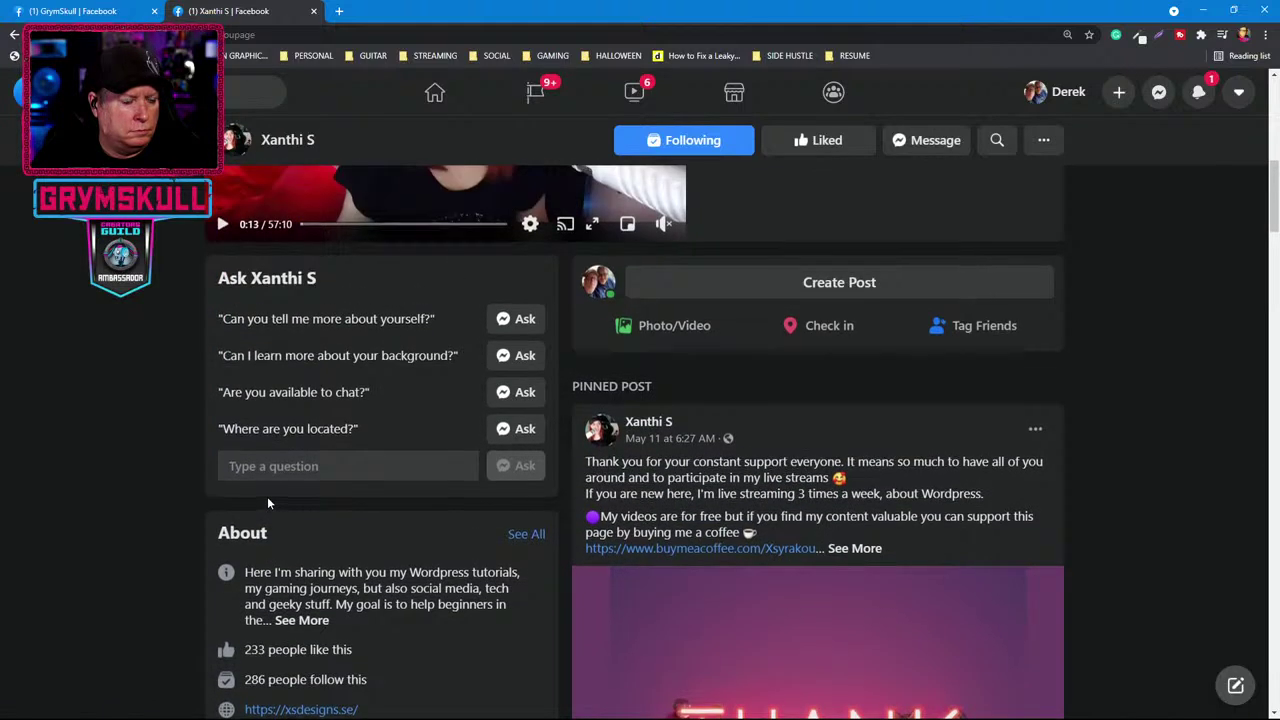
pyautogui.scroll(1, 267, 496)
pyautogui.scroll(-1, 267, 496)
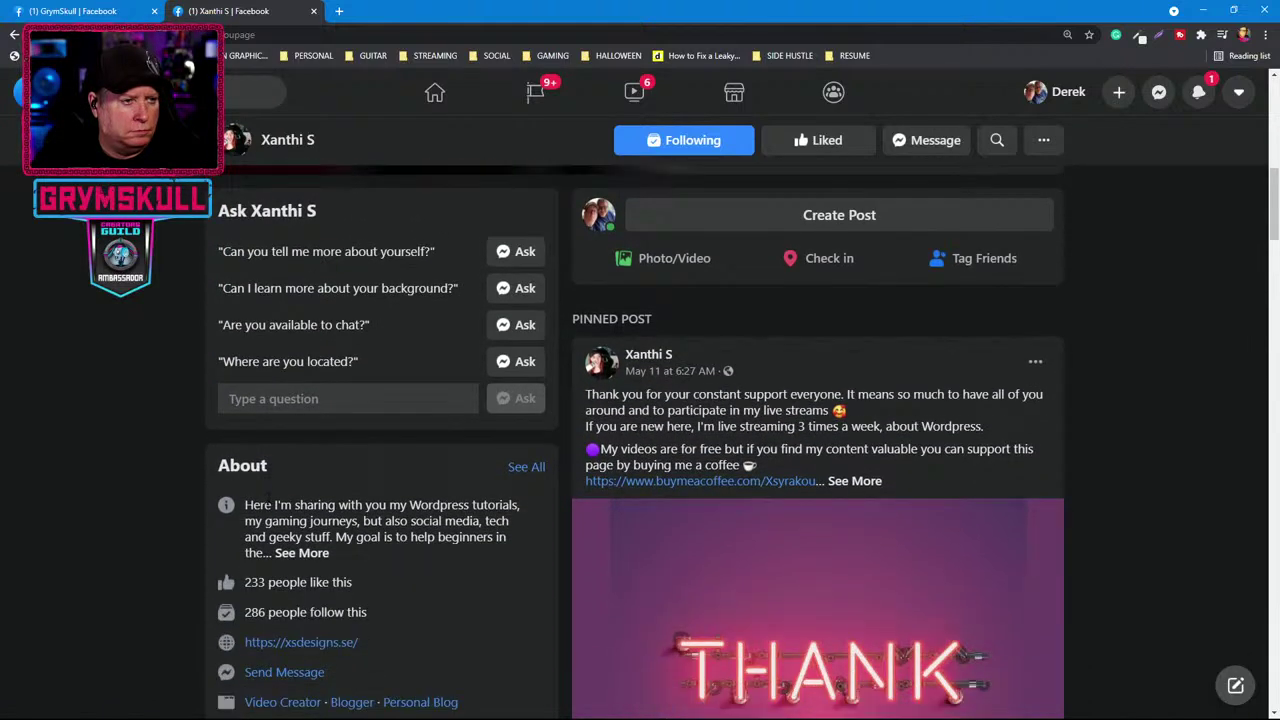
pyautogui.scroll(-1, 268, 505)
pyautogui.scroll(-1, 268, 505)
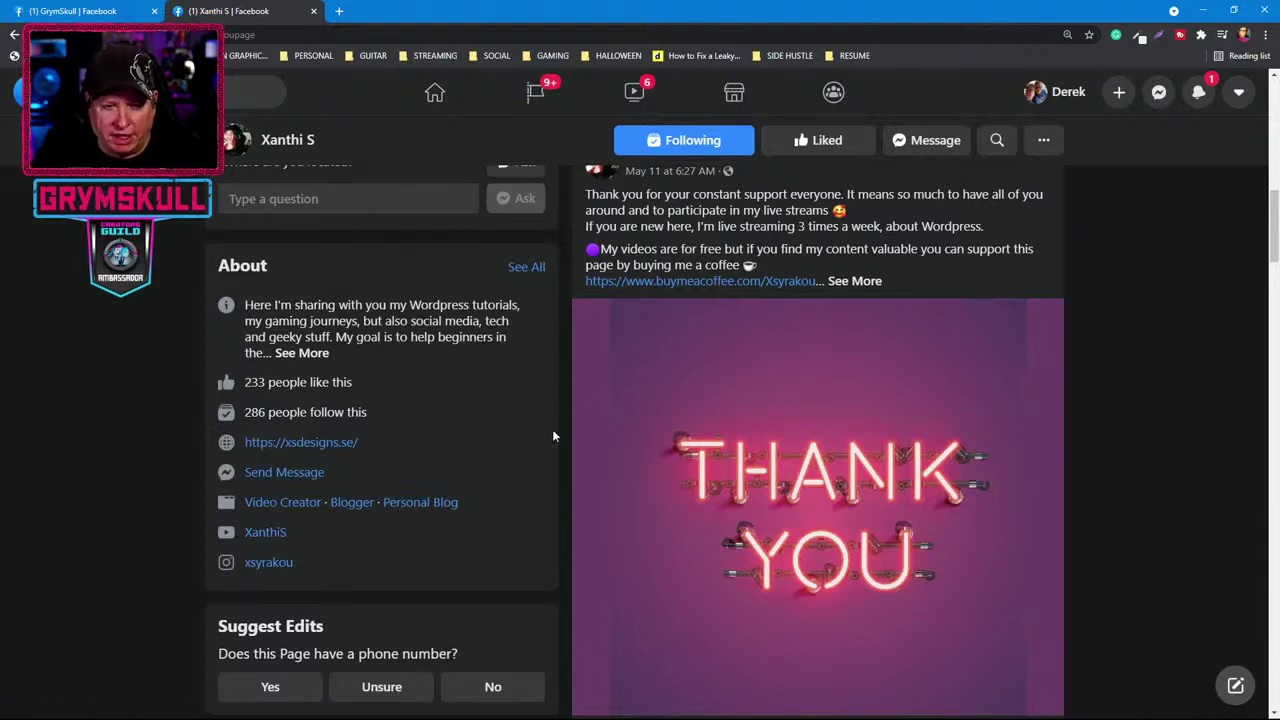
# Look through the pinned post, photos, videos and recent posts on the creator's Facebook page.
pyautogui.scroll(-2, 1118, 330)
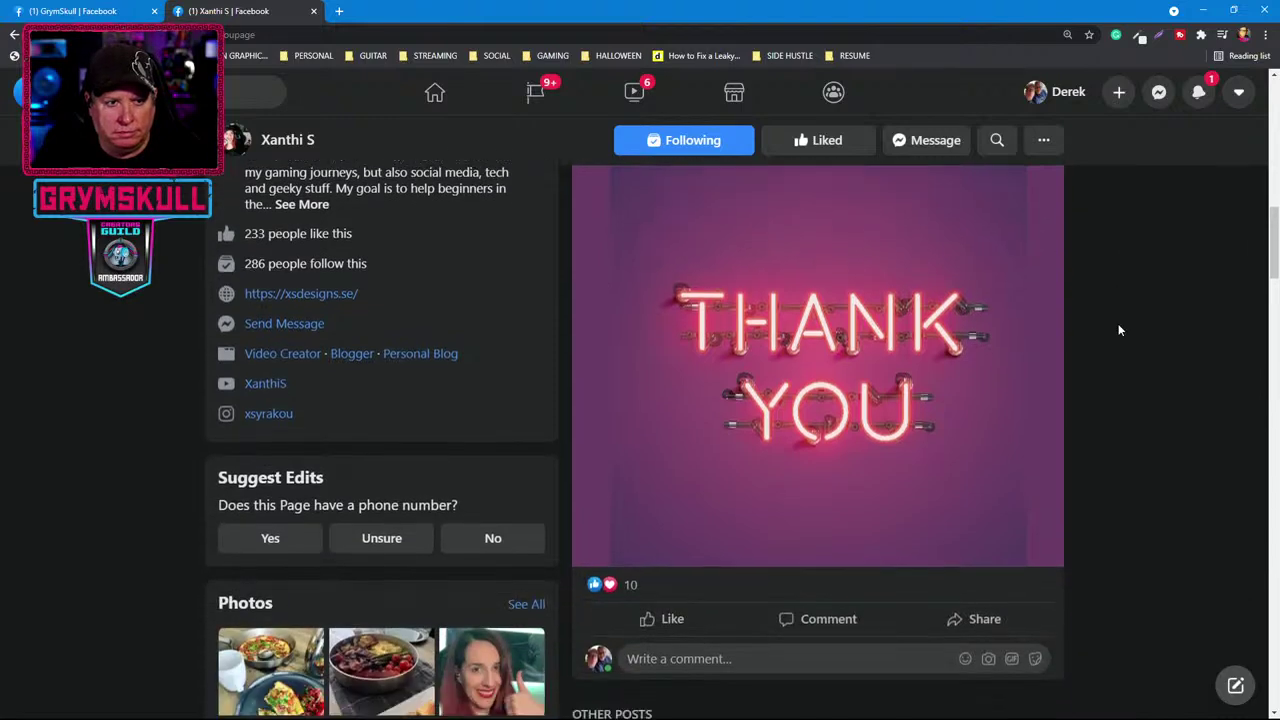
pyautogui.scroll(-3, 1118, 330)
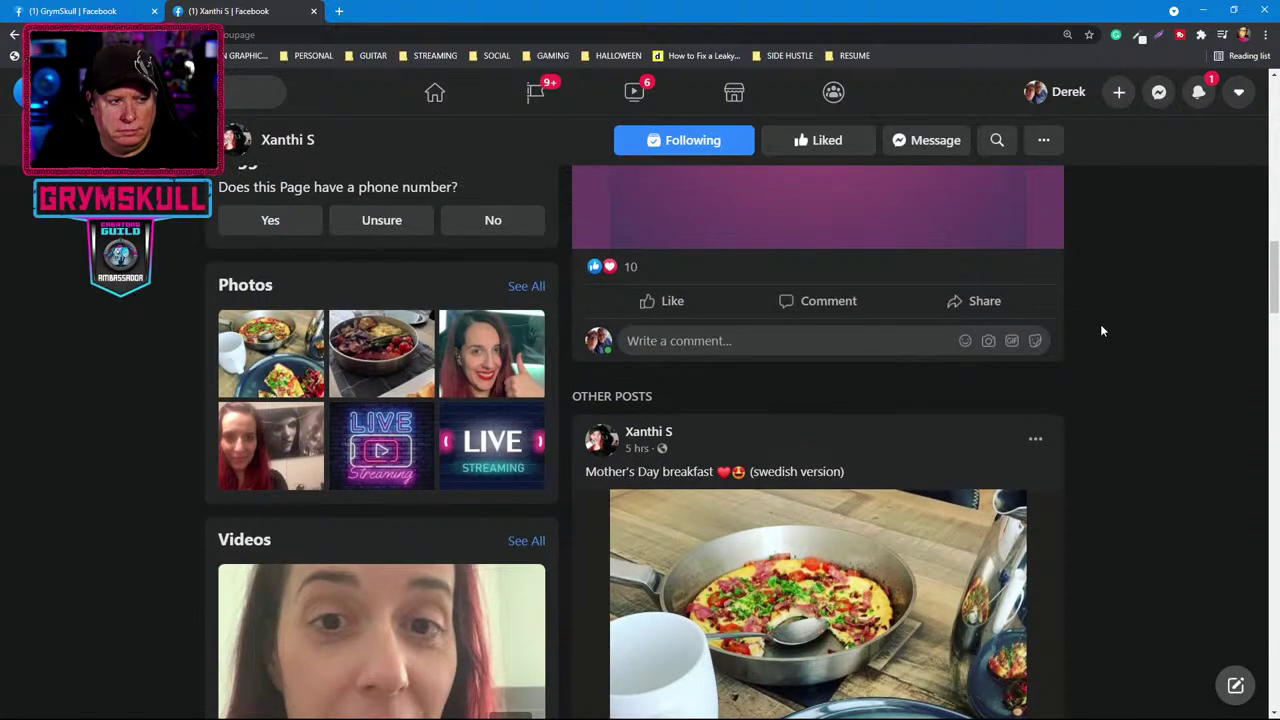
pyautogui.scroll(-2, 1100, 324)
pyautogui.scroll(-2, 1193, 401)
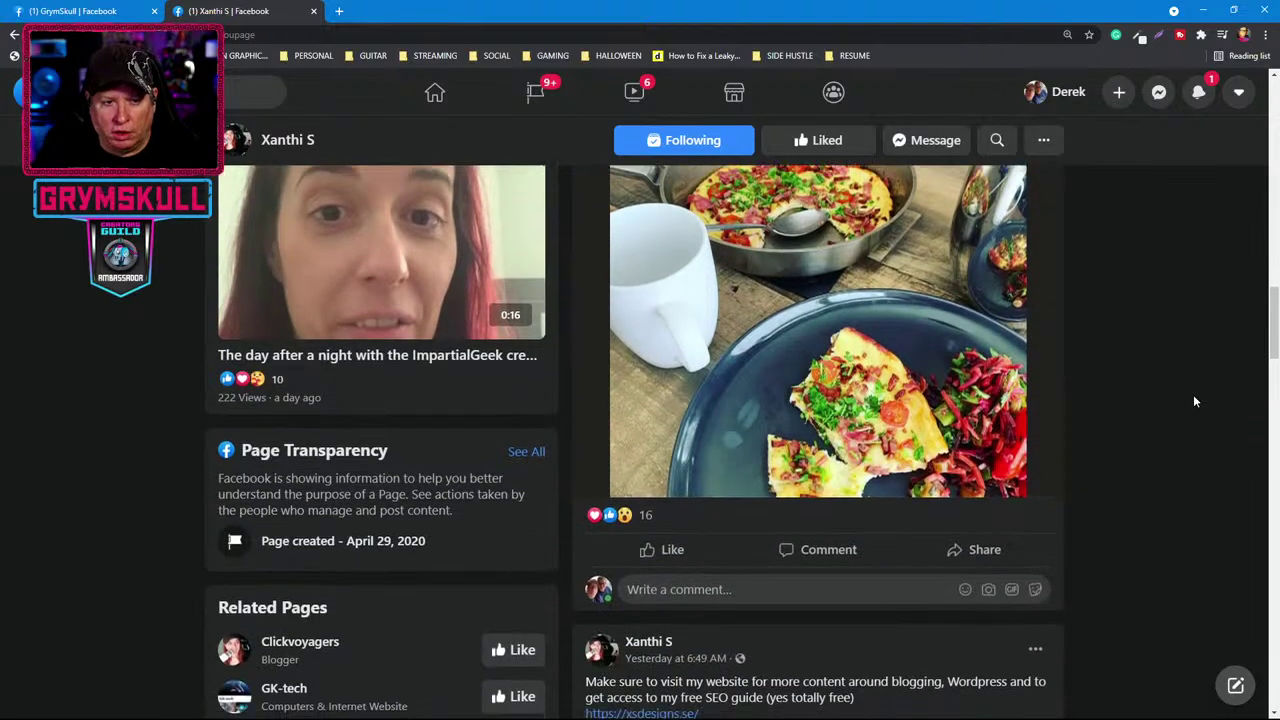
pyautogui.scroll(-1, 1193, 401)
pyautogui.scroll(3, 1193, 401)
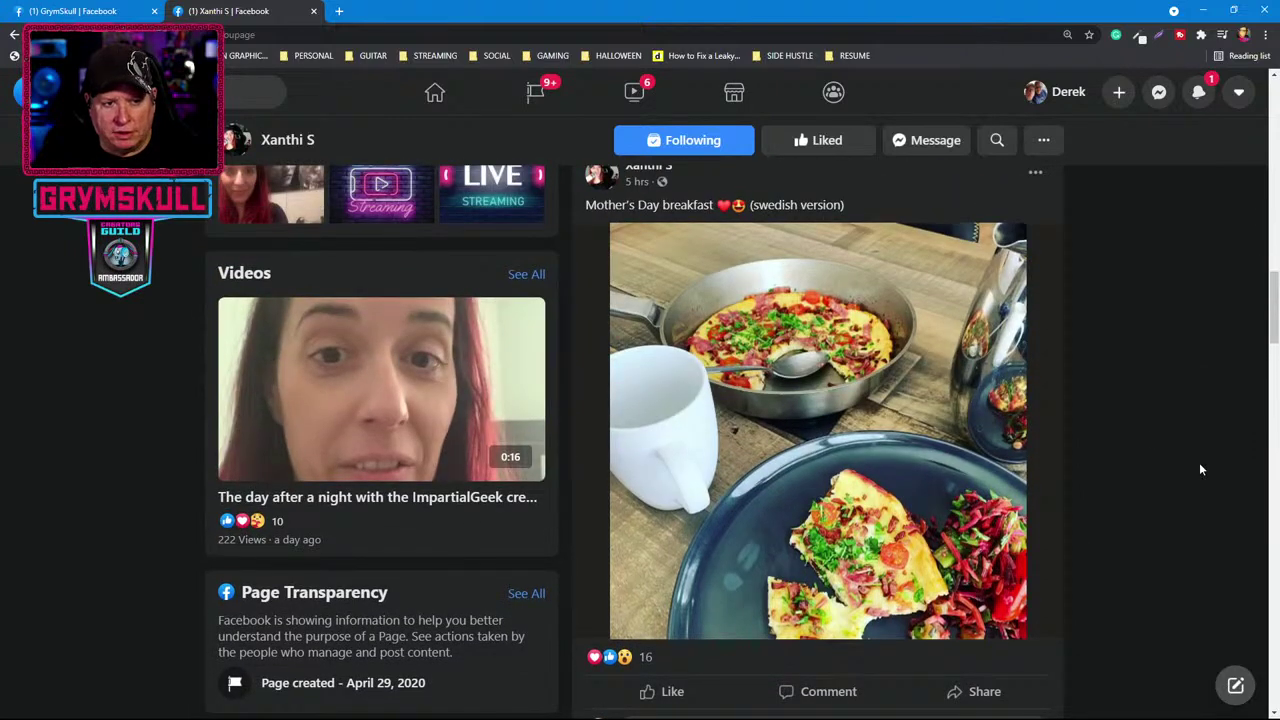
pyautogui.scroll(1, 1201, 469)
pyautogui.scroll(-2, 1201, 469)
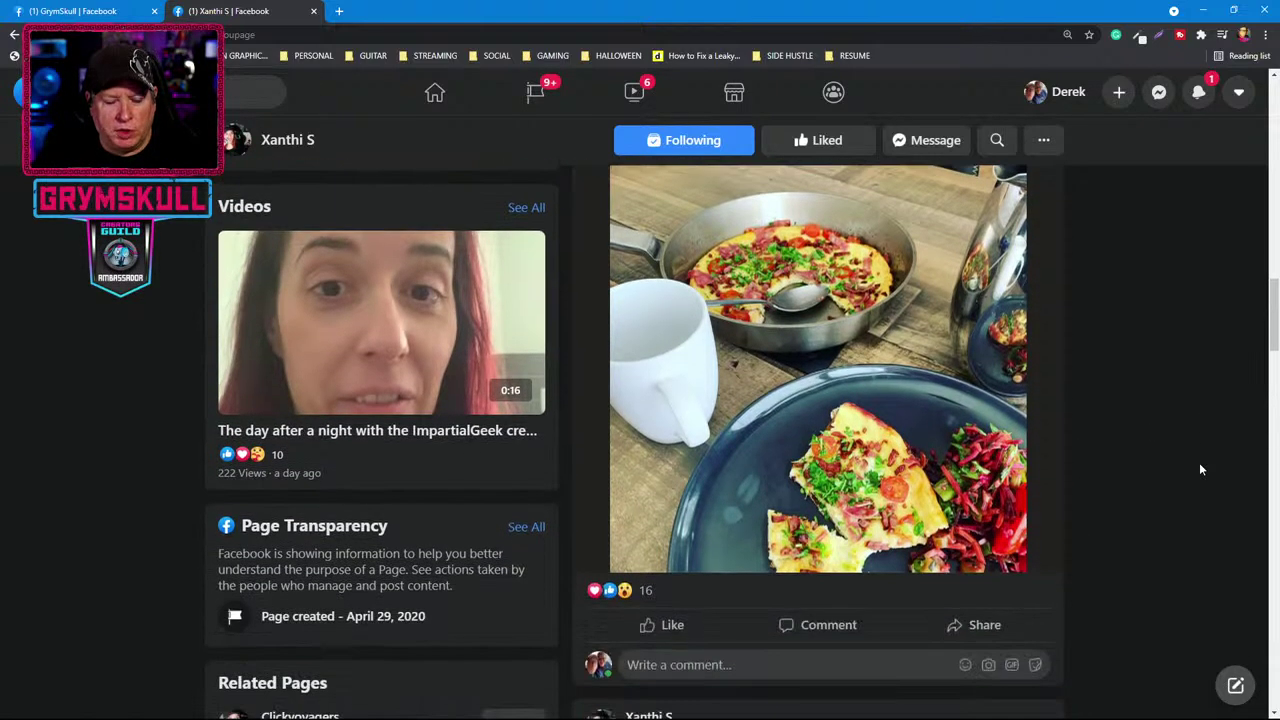
pyautogui.scroll(1, 1201, 469)
pyautogui.scroll(1, 1201, 469)
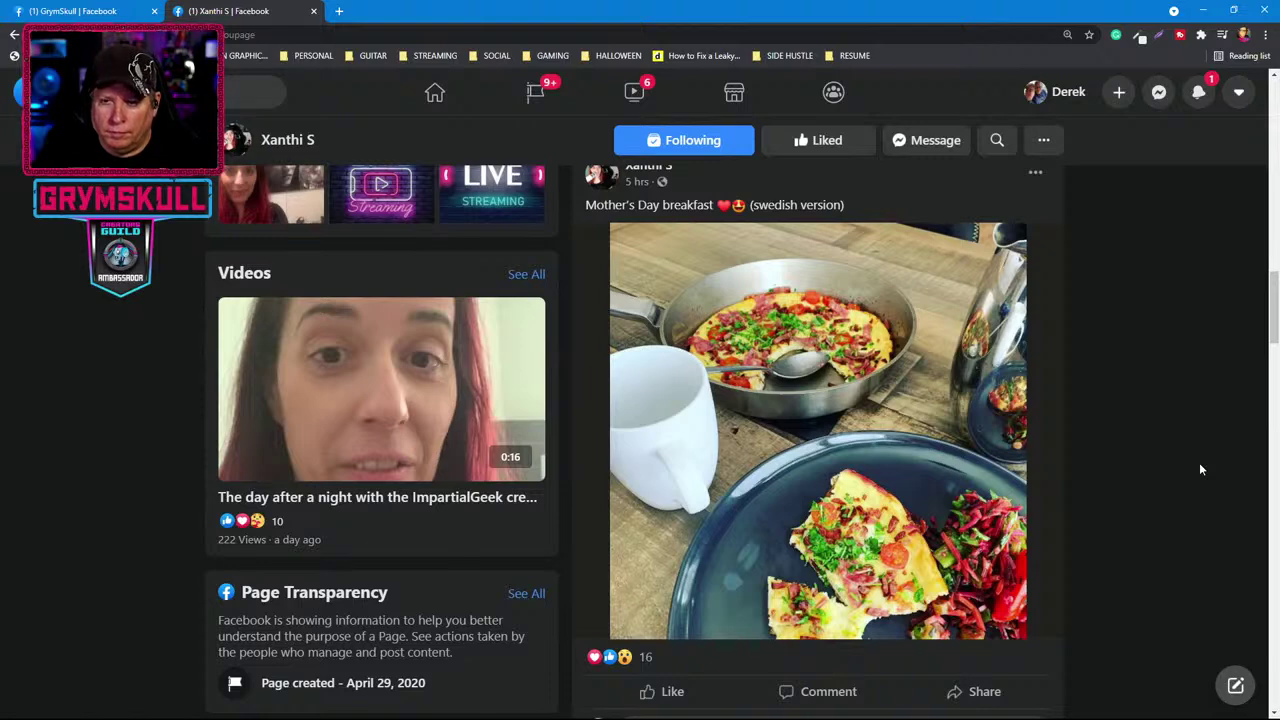
pyautogui.scroll(-1, 1199, 469)
# Open the Instagram profile linked in the page's About section and look over its posts.
pyautogui.scroll(2, 1199, 469)
pyautogui.scroll(5, 1199, 469)
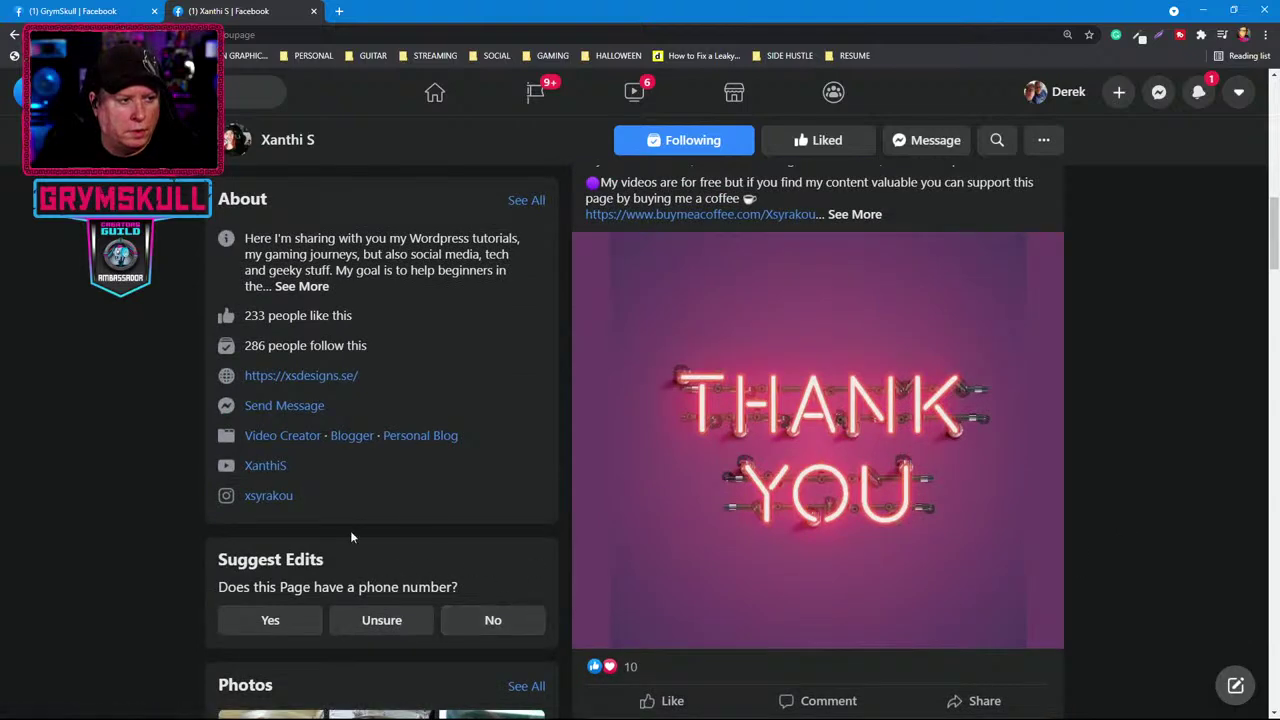
pyautogui.click(278, 496)
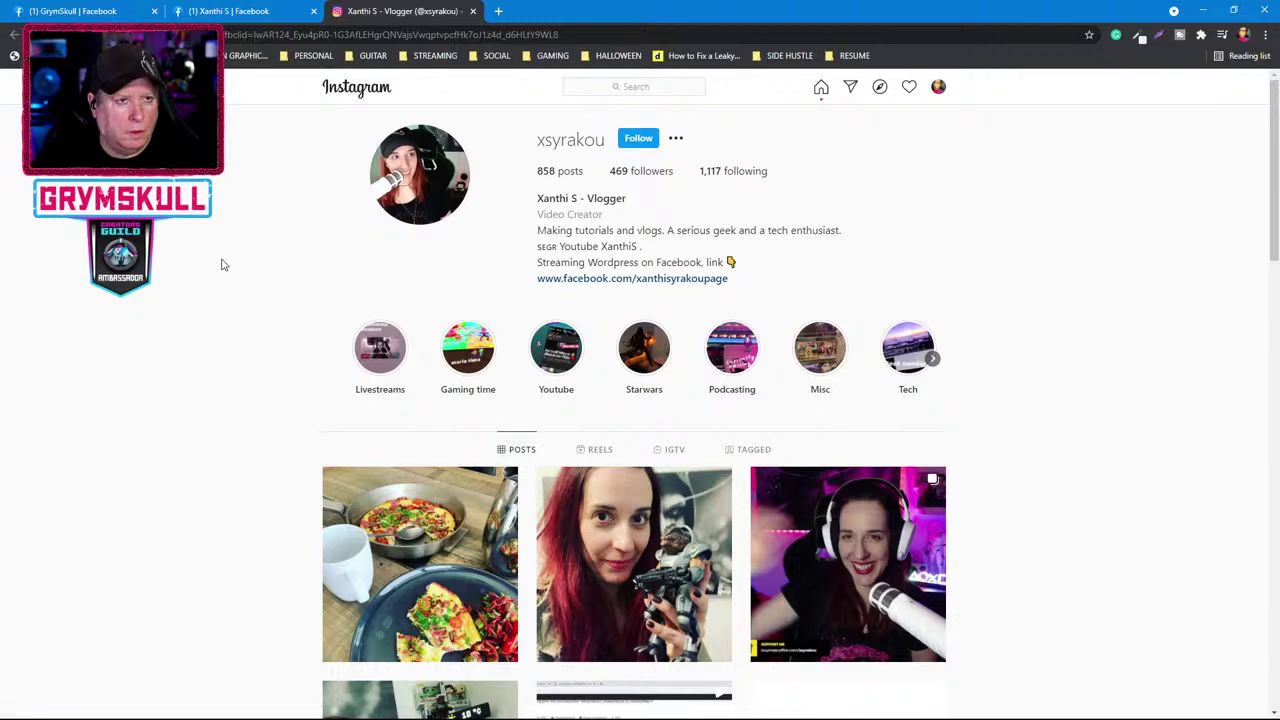
pyautogui.scroll(-2, 223, 265)
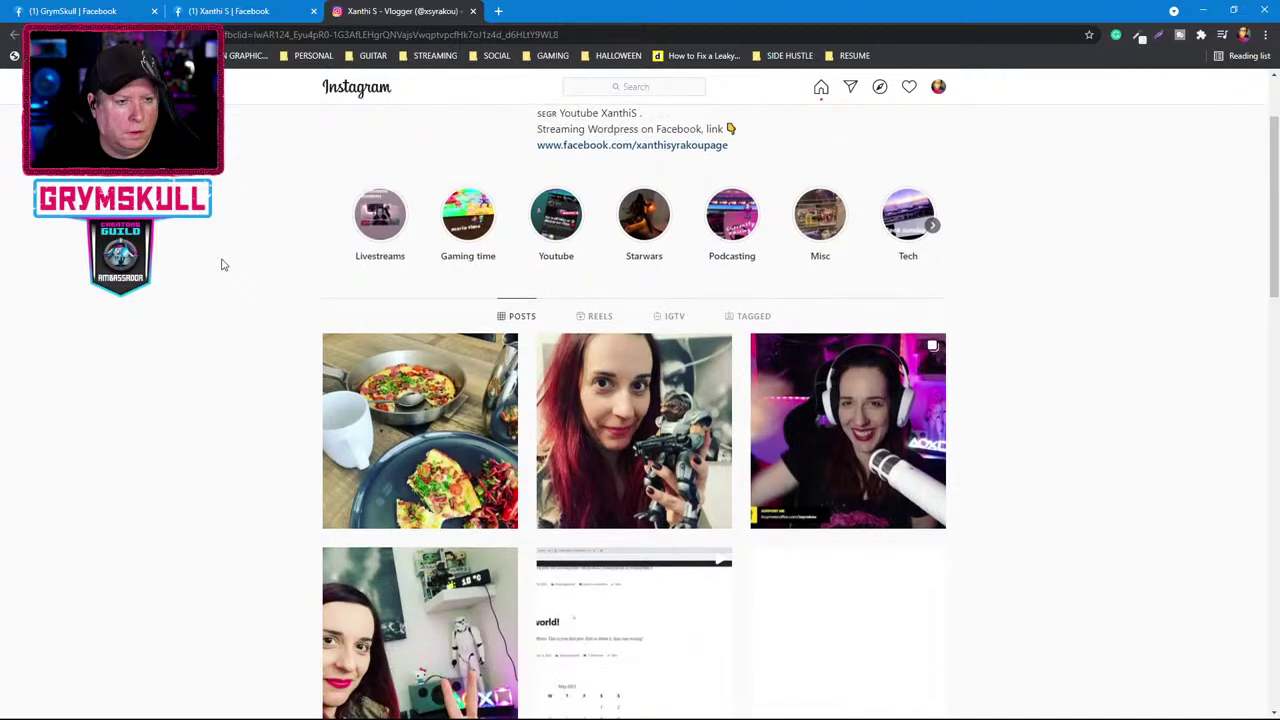
# Look through the older posts on the creator's Instagram profile and return to the profile header.
pyautogui.scroll(-1, 223, 265)
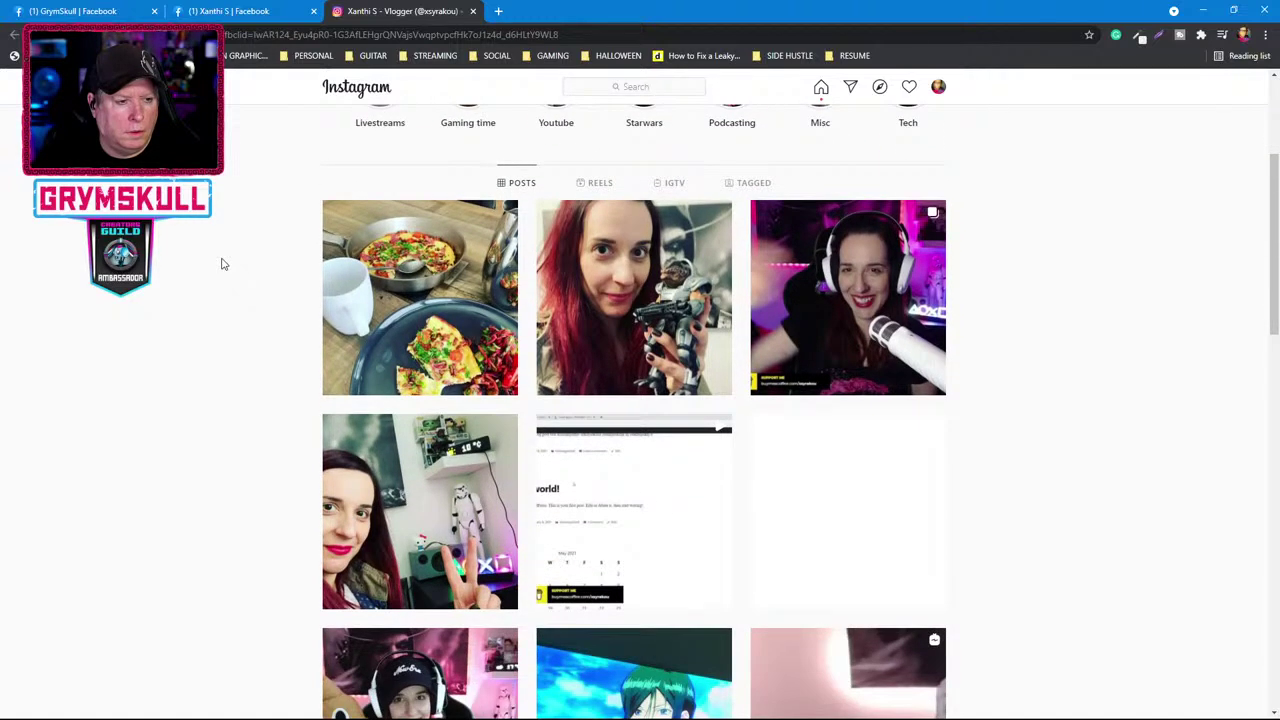
pyautogui.scroll(-1, 223, 265)
pyautogui.scroll(-1, 223, 265)
pyautogui.scroll(-1, 223, 265)
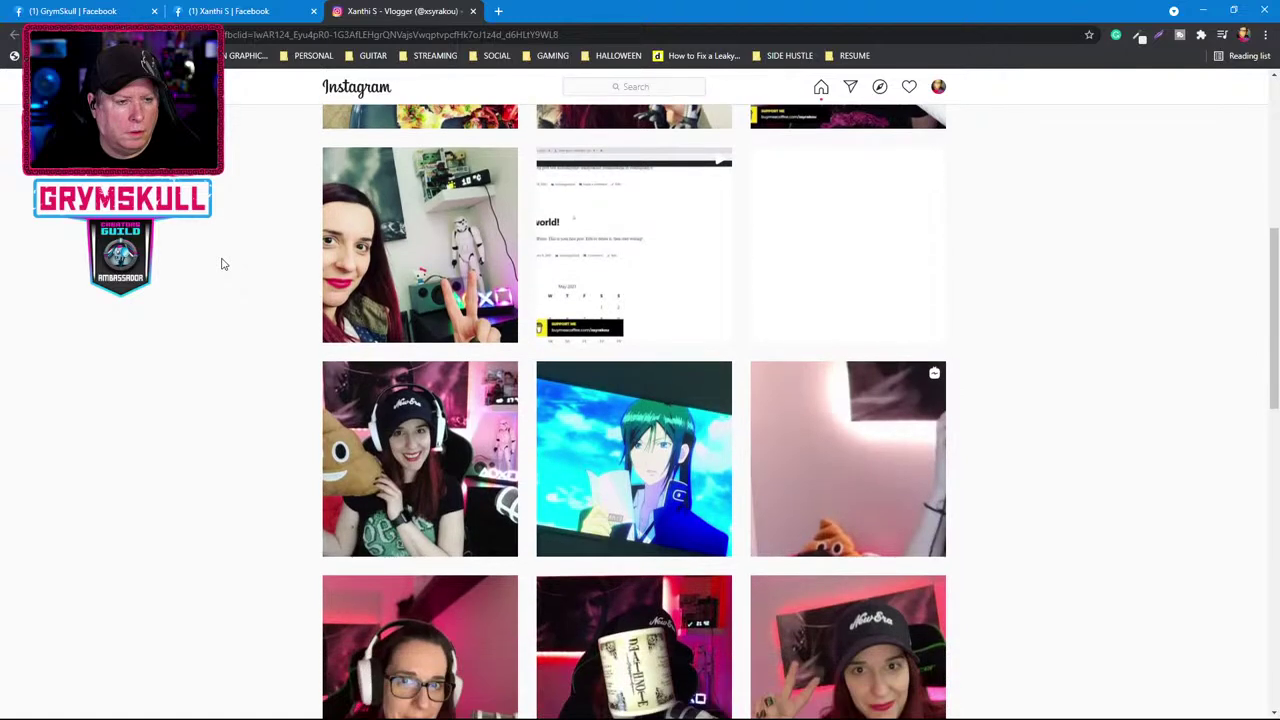
pyautogui.scroll(-1, 223, 264)
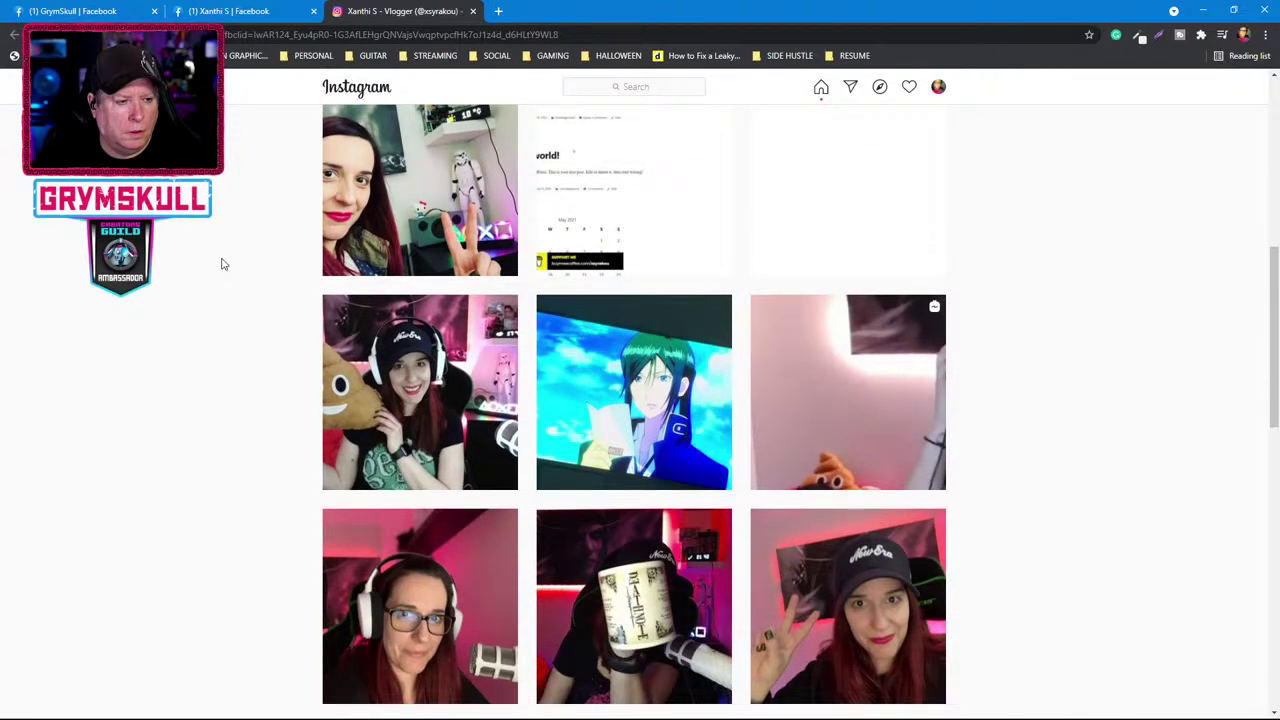
pyautogui.scroll(-1, 223, 264)
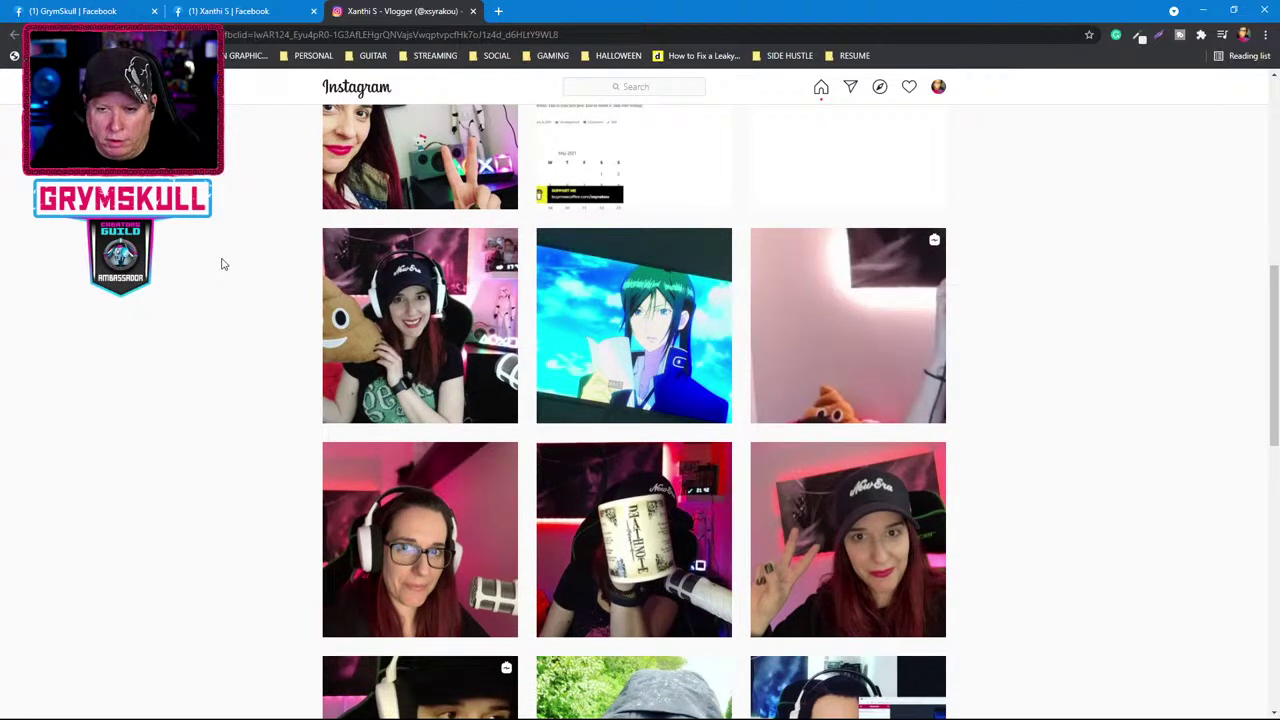
pyautogui.scroll(-1, 223, 264)
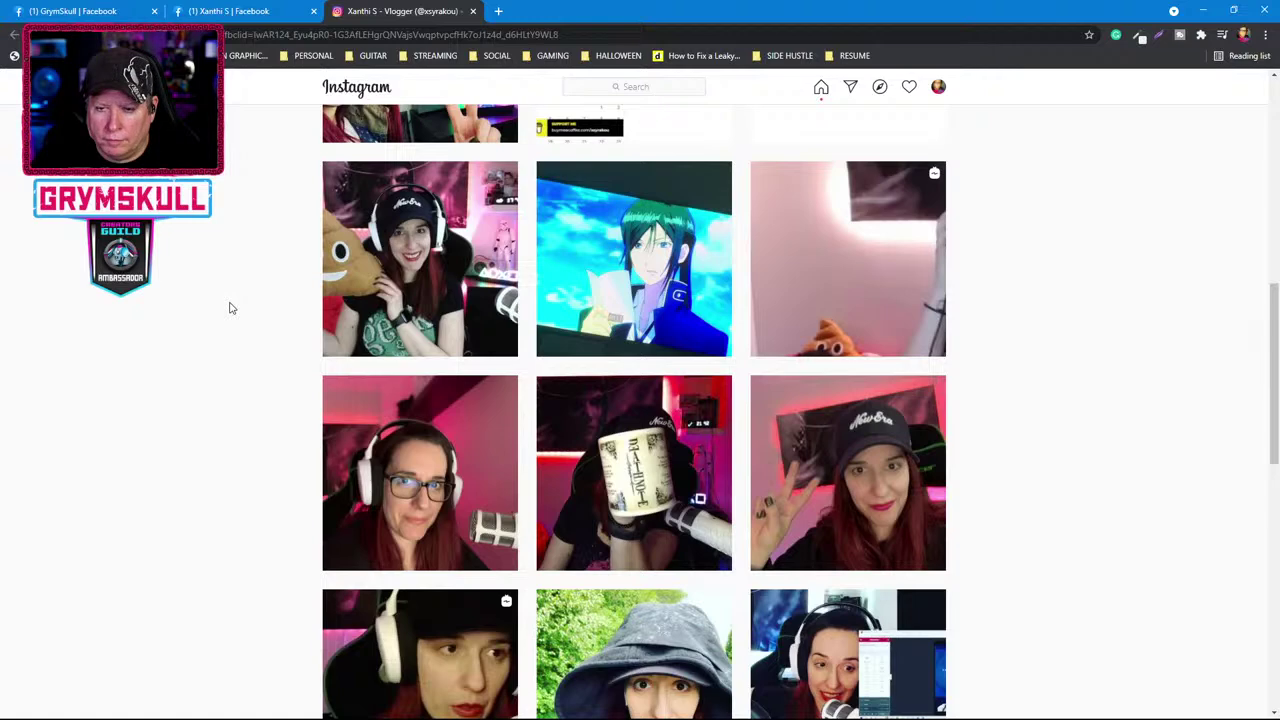
pyautogui.scroll(2, 229, 308)
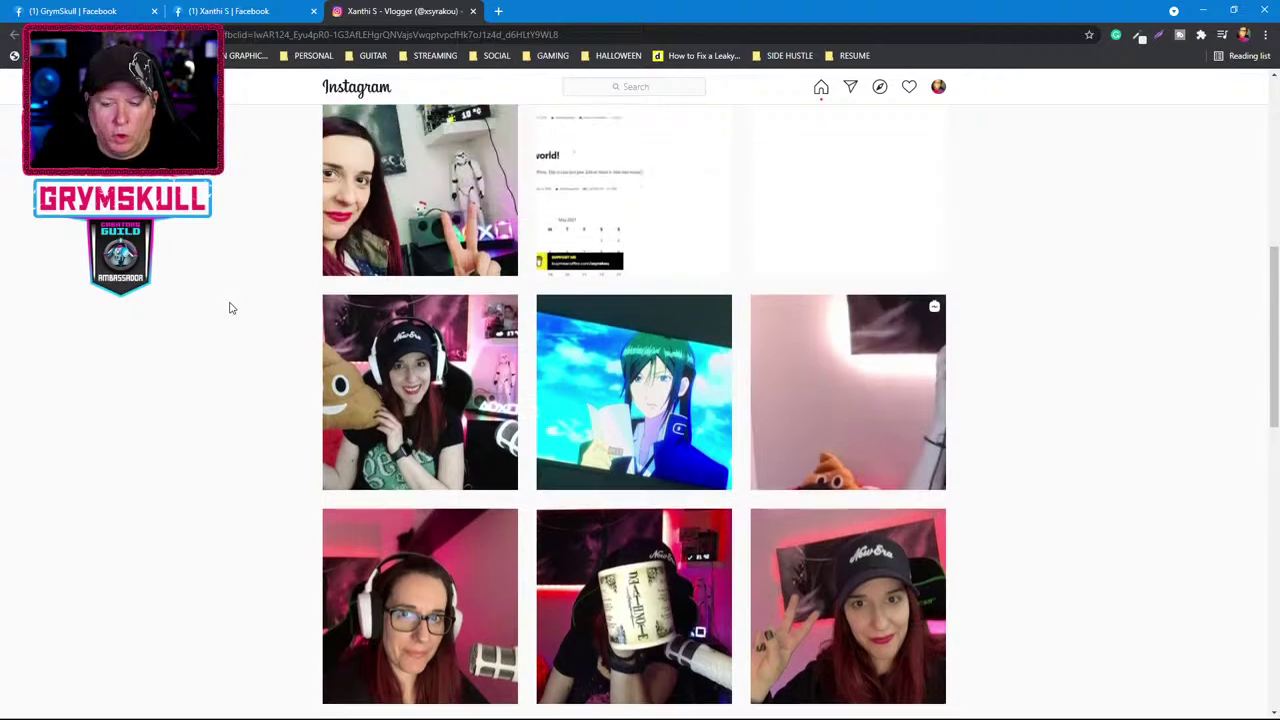
pyautogui.scroll(6, 229, 308)
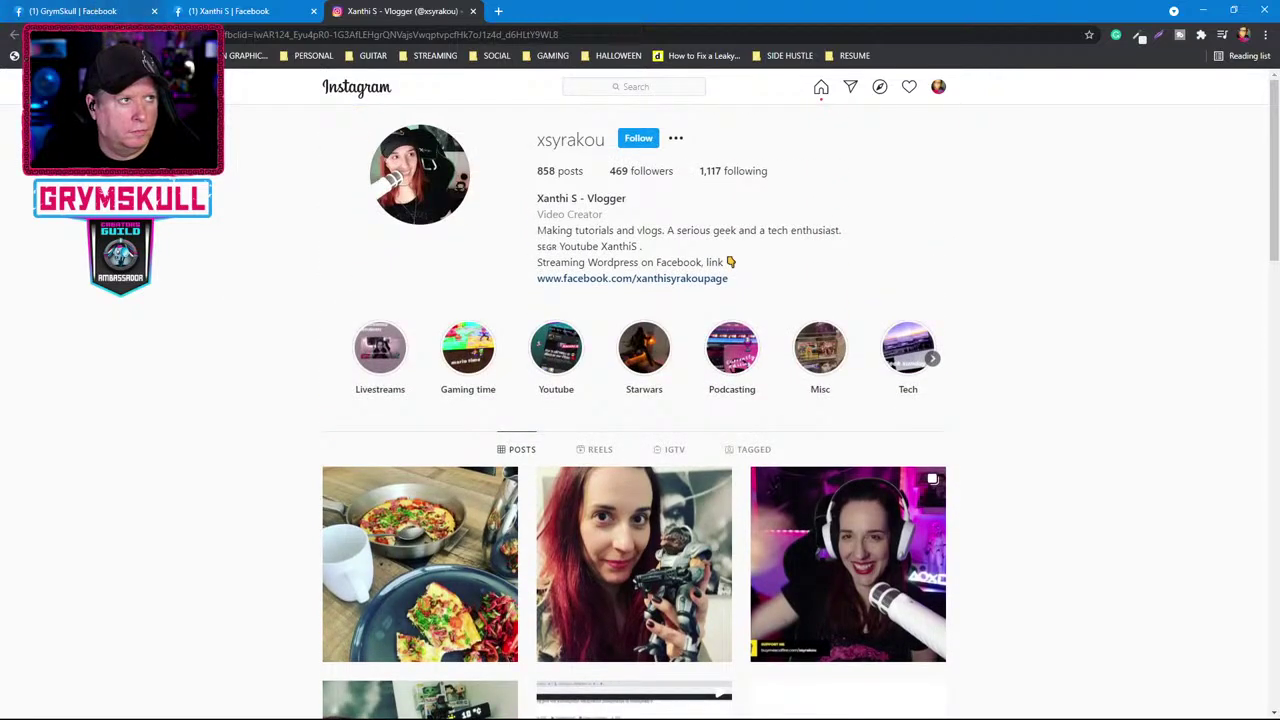
# Return to the creator's Facebook page, search for the creator again and try to reopen the page from the results.
pyautogui.click(230, 11)
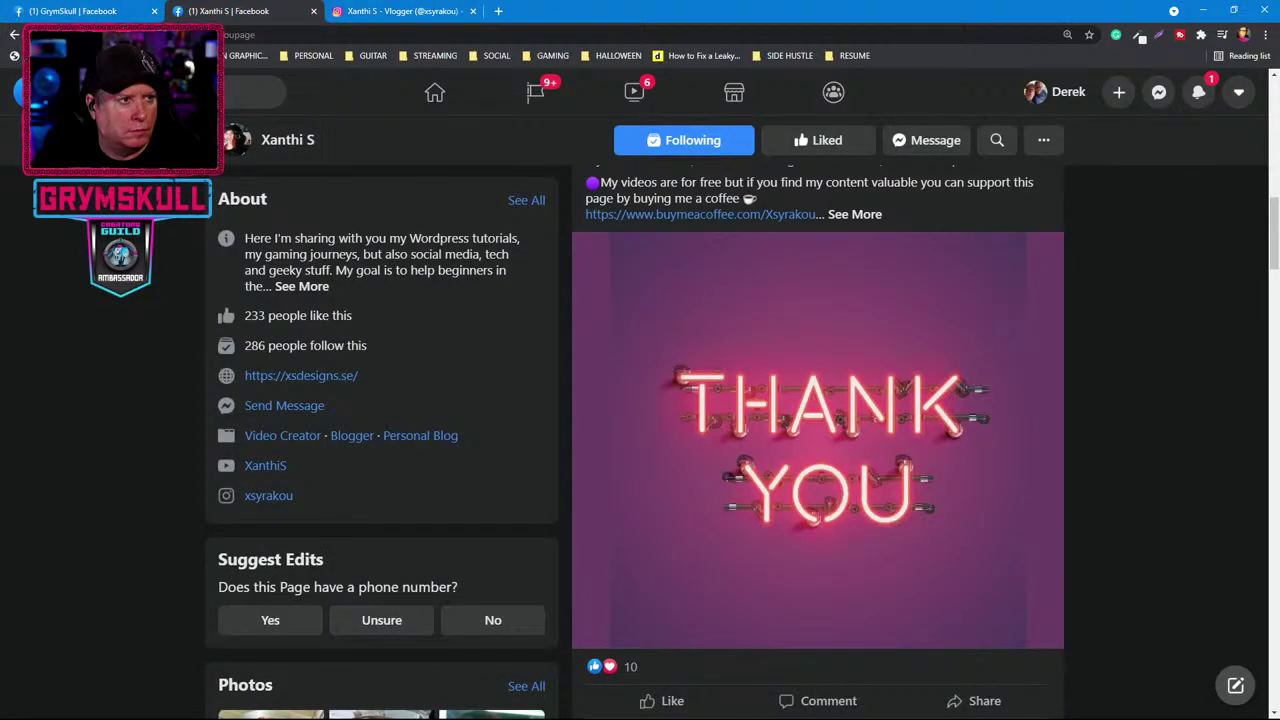
pyautogui.scroll(1, 75, 222)
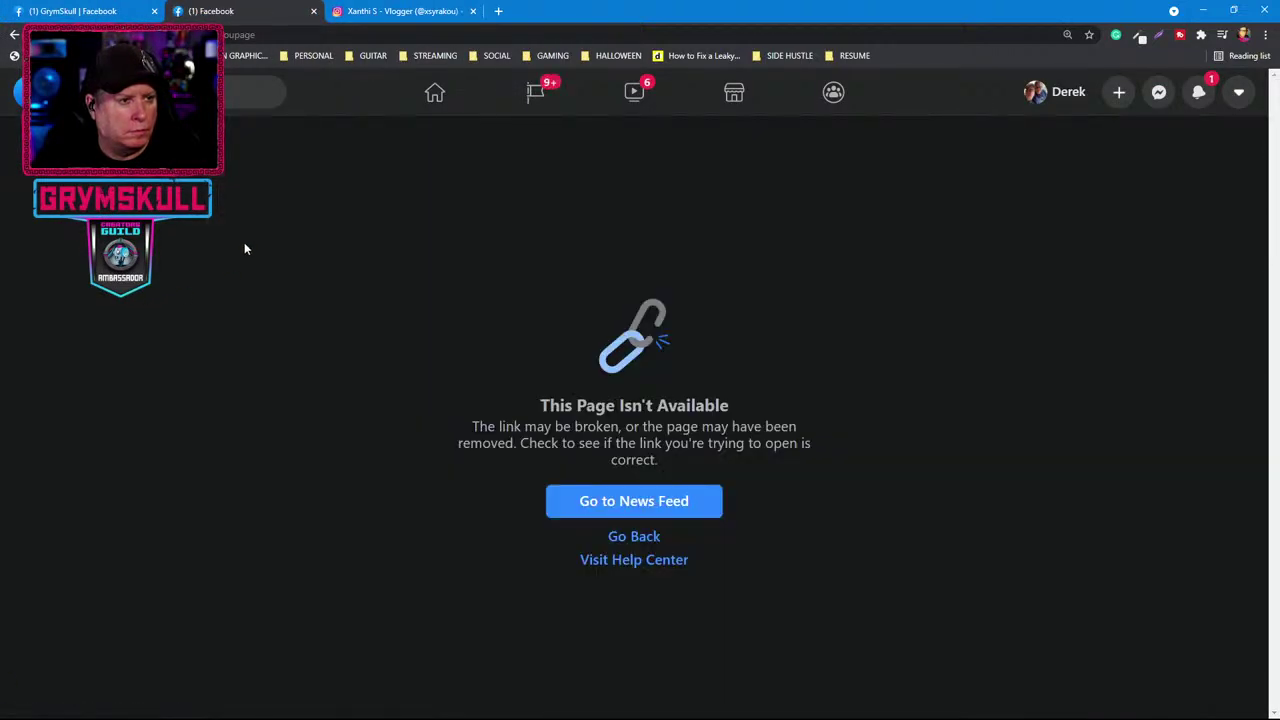
pyautogui.click(14, 34)
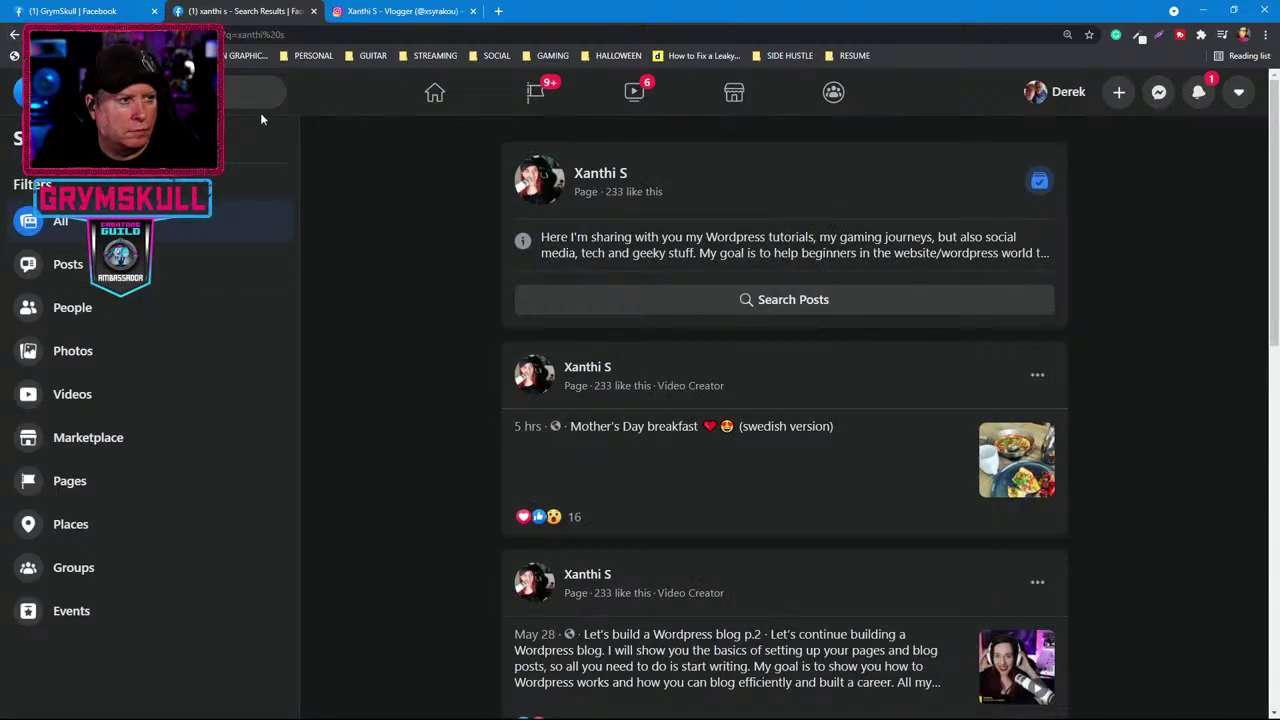
pyautogui.press('/')
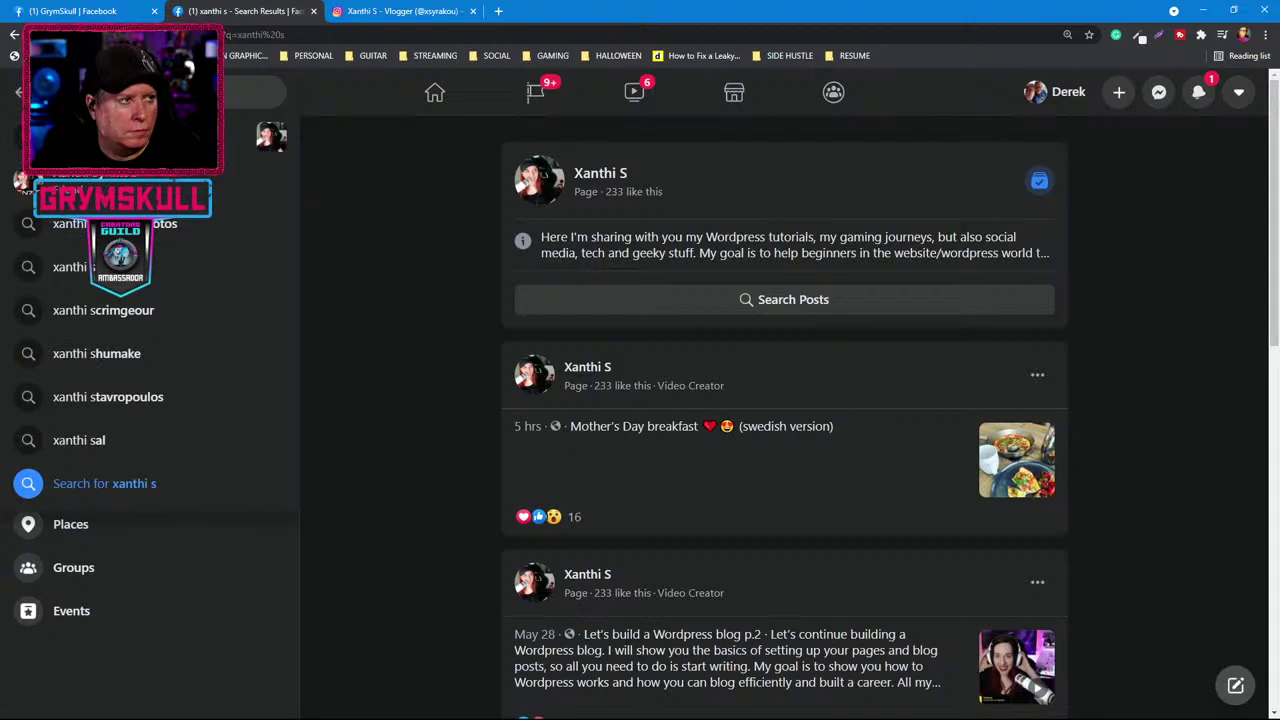
pyautogui.press('Return')
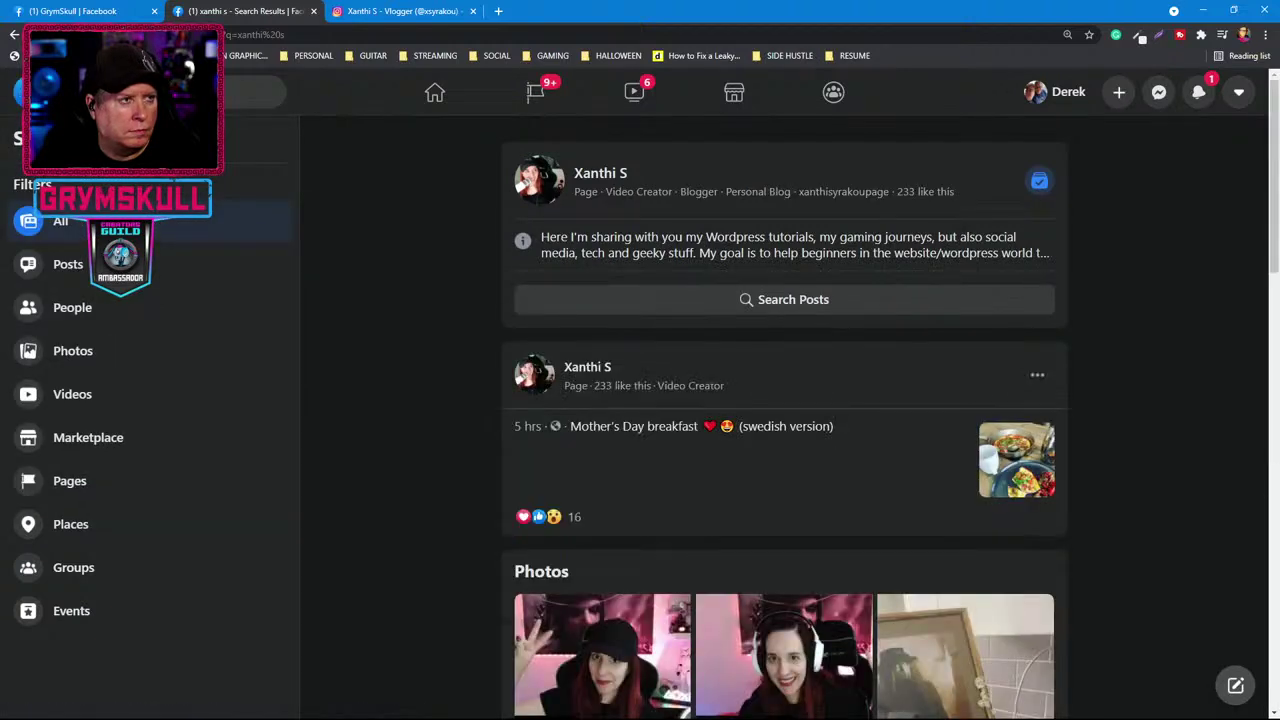
pyautogui.click(602, 178)
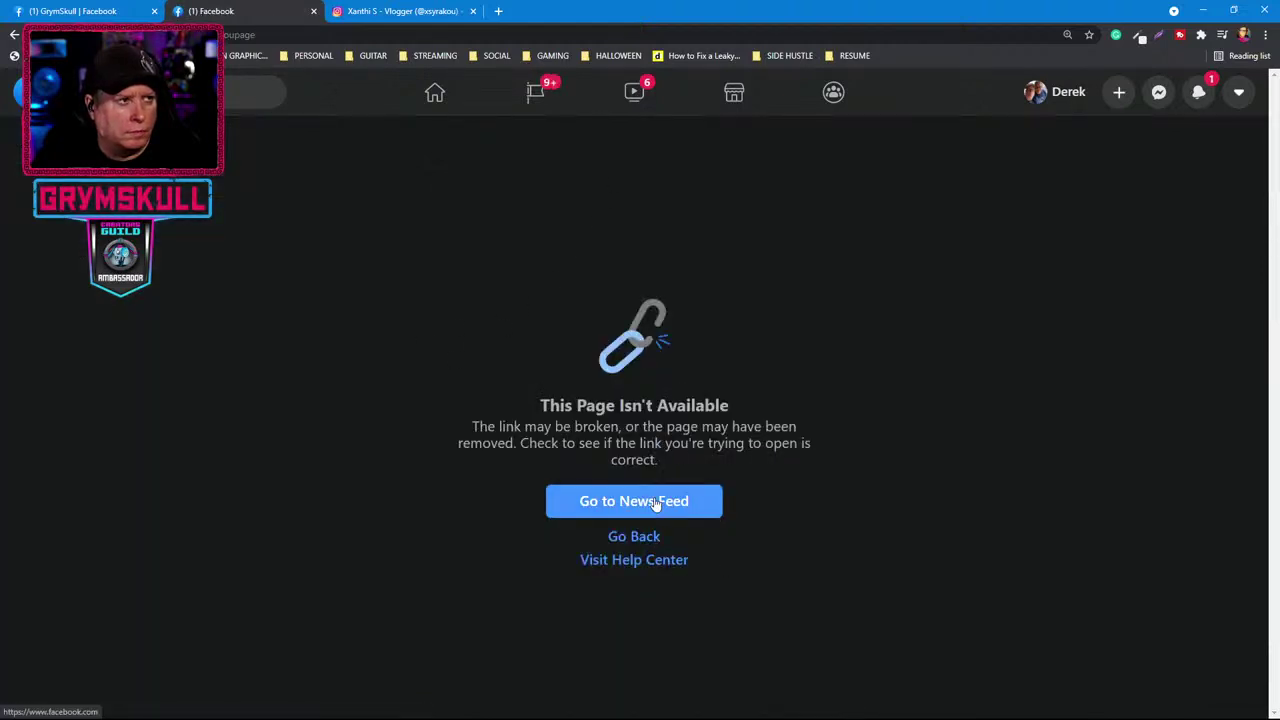
# Try to load the creator's Facebook page again from its web address.
pyautogui.click(289, 34)
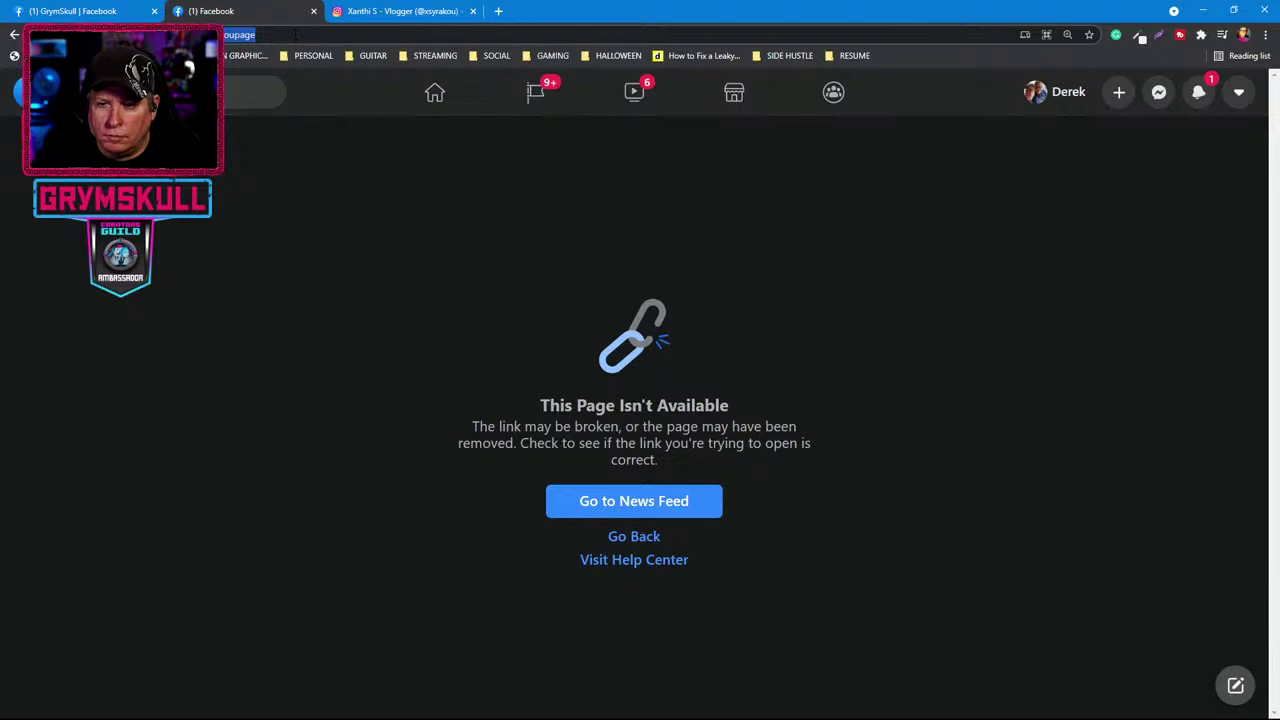
pyautogui.click(293, 35)
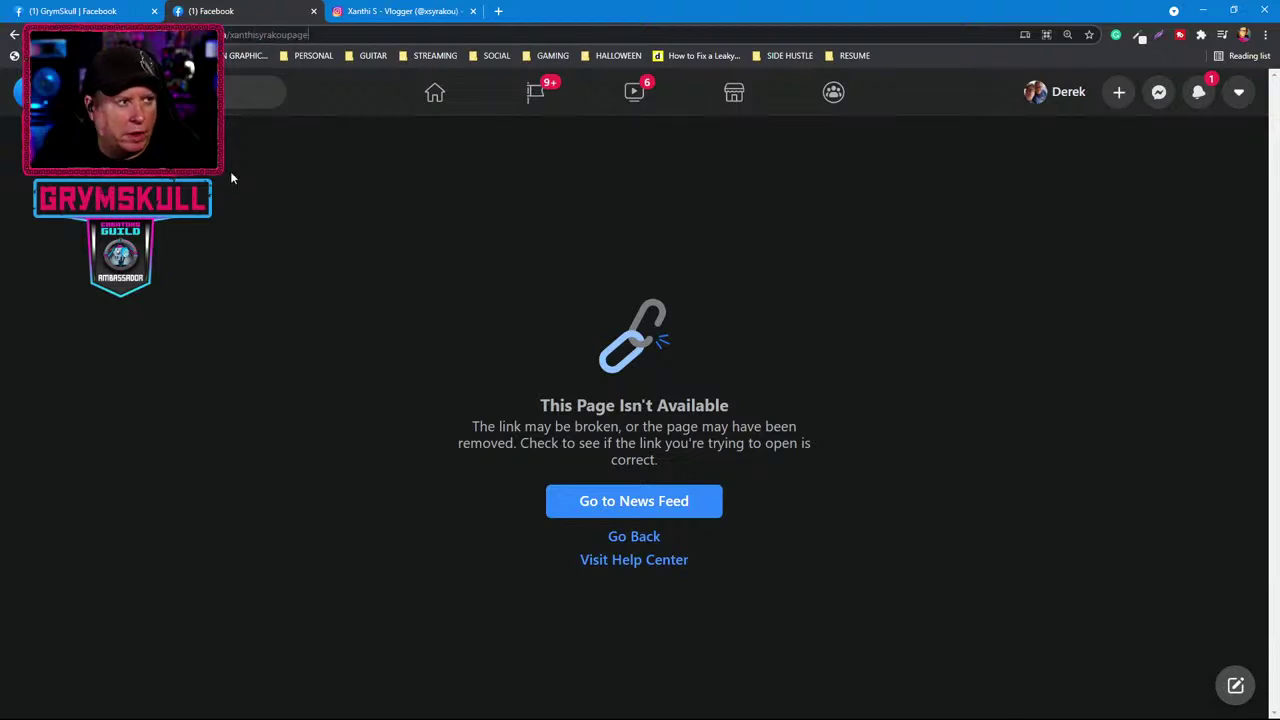
pyautogui.press('Return')
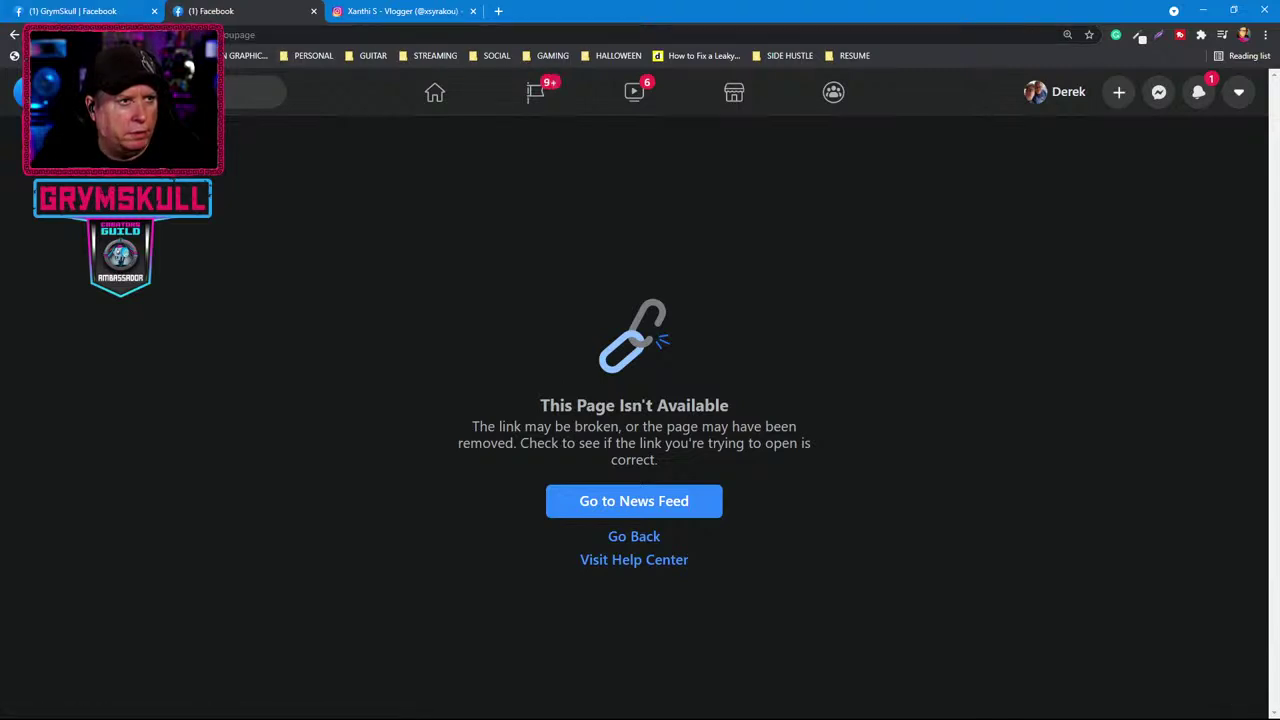
pyautogui.click(253, 37)
pyautogui.click(281, 35)
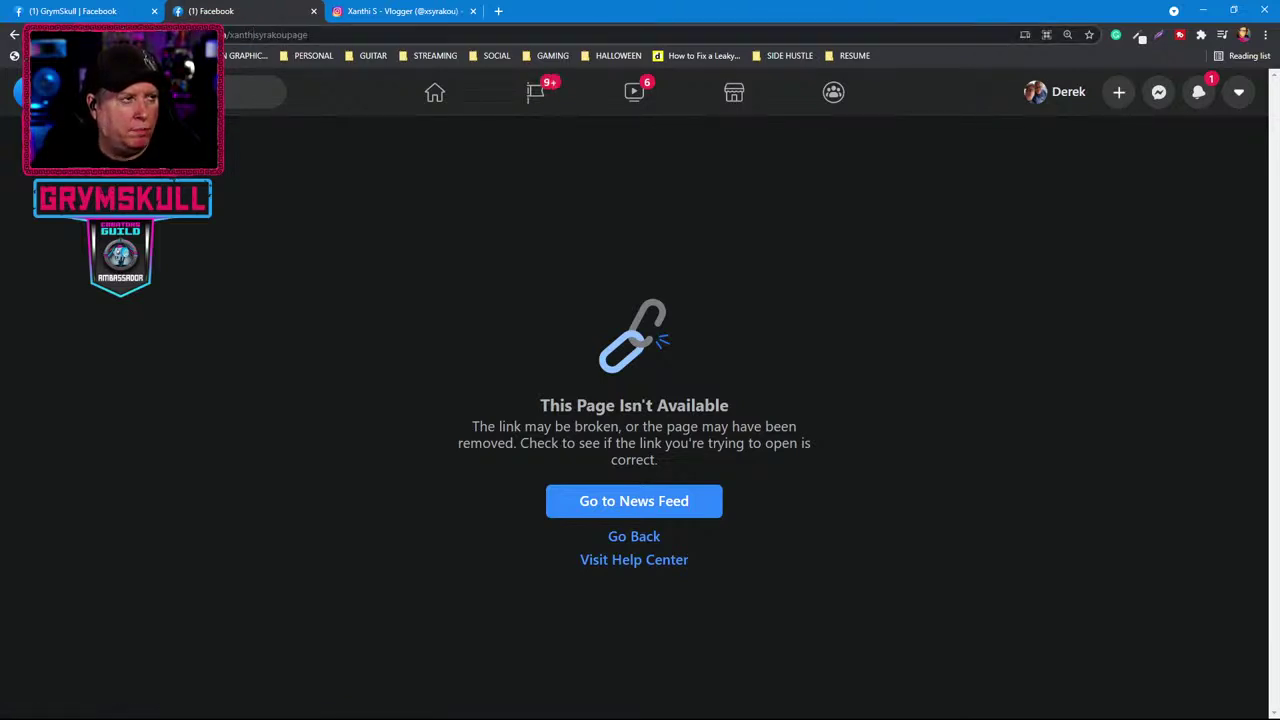
# Search Facebook for the creator, open the creator's page and check the hint on its username.
pyautogui.click(160, 92)
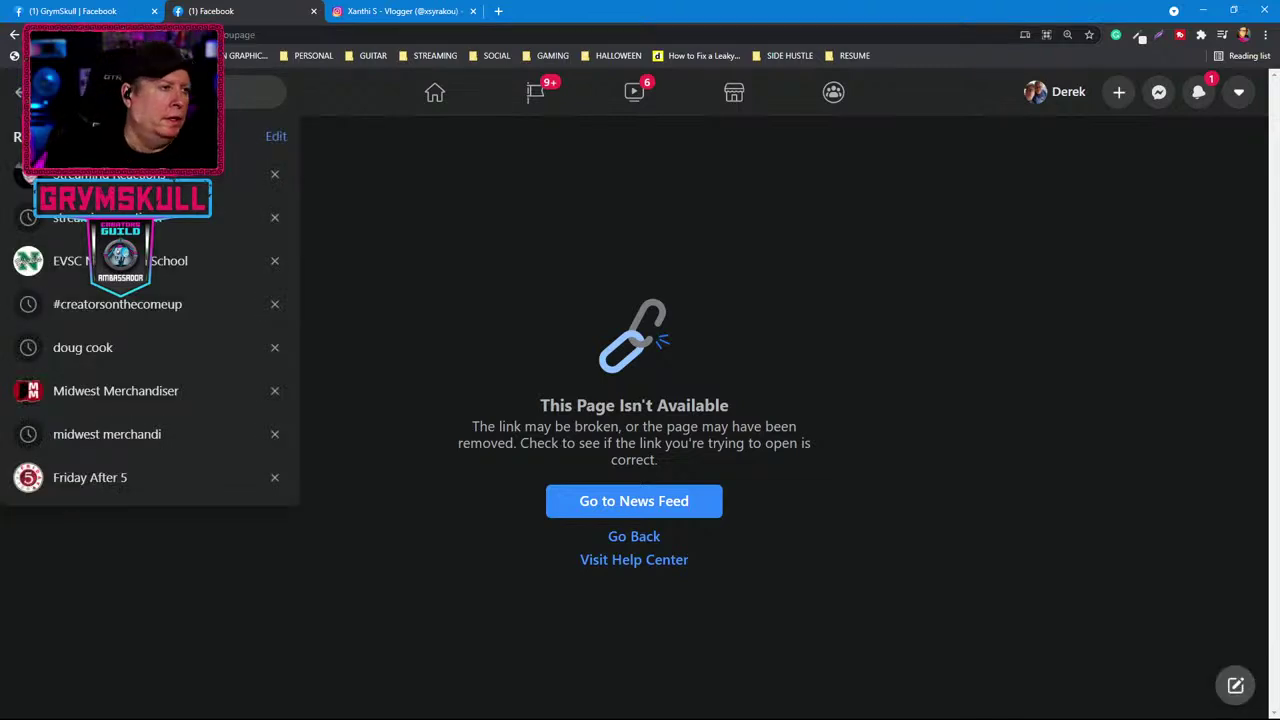
pyautogui.write('xanth')
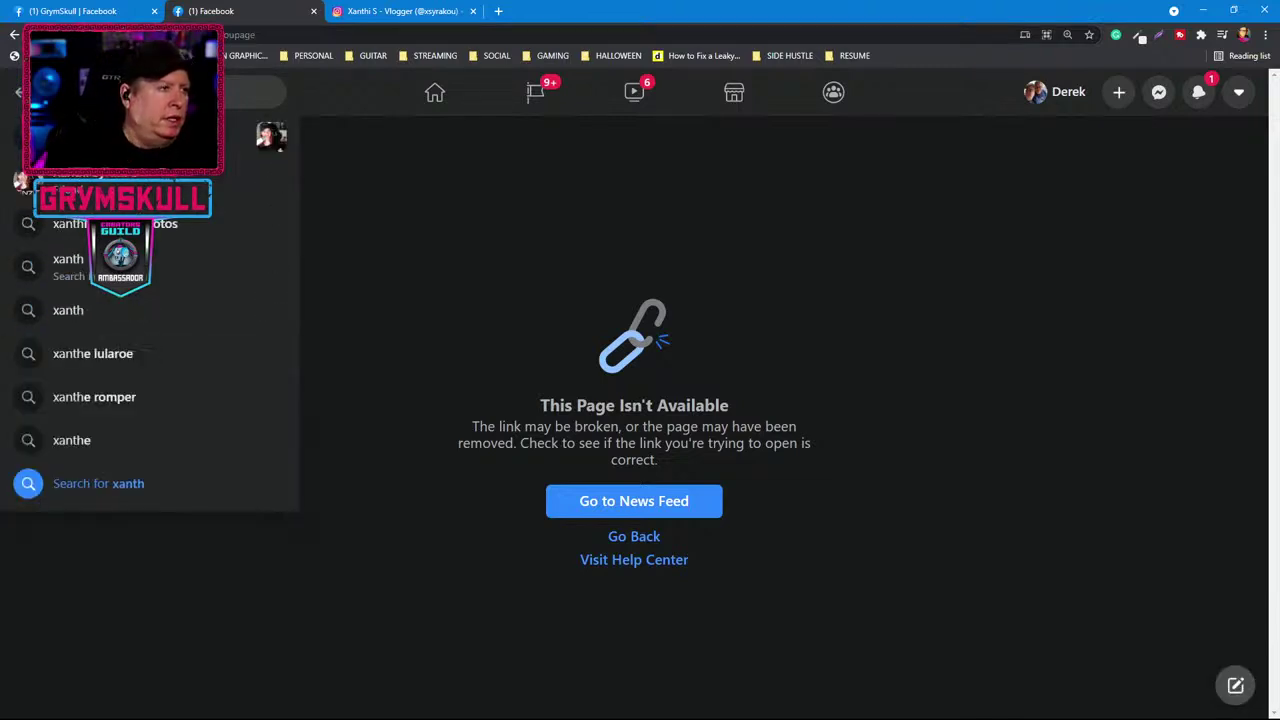
pyautogui.click(160, 137)
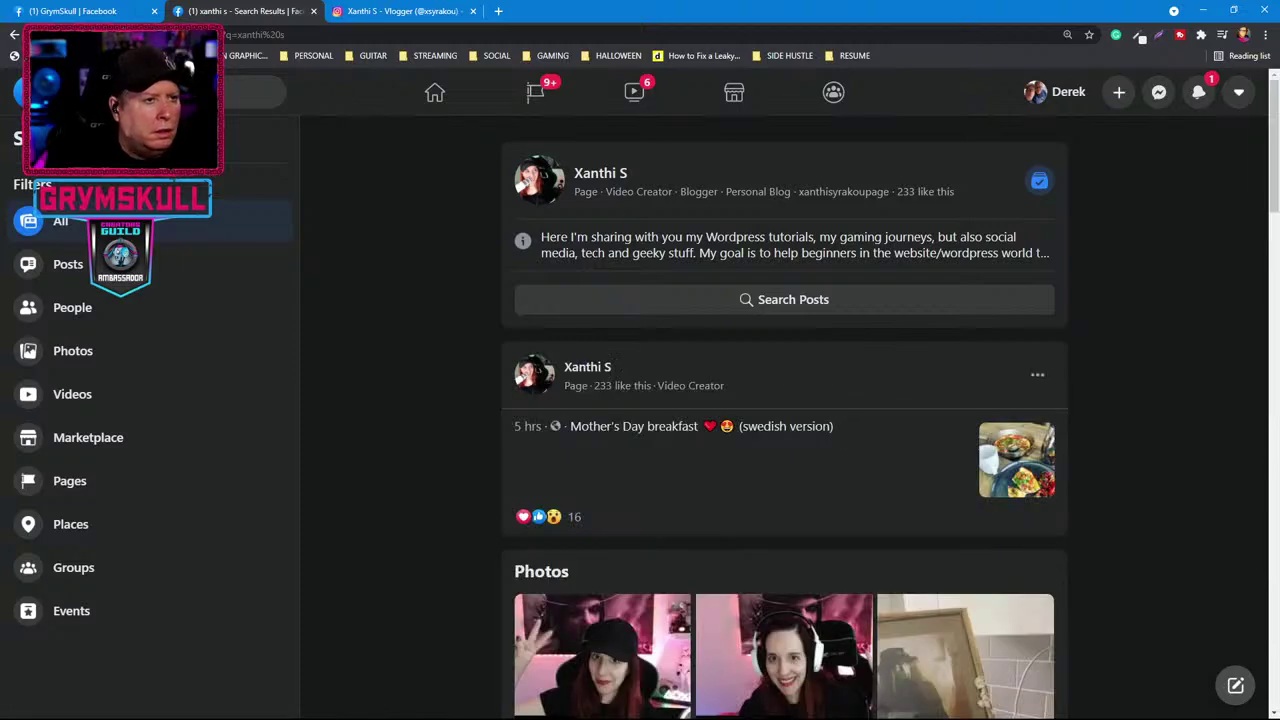
pyautogui.click(588, 368)
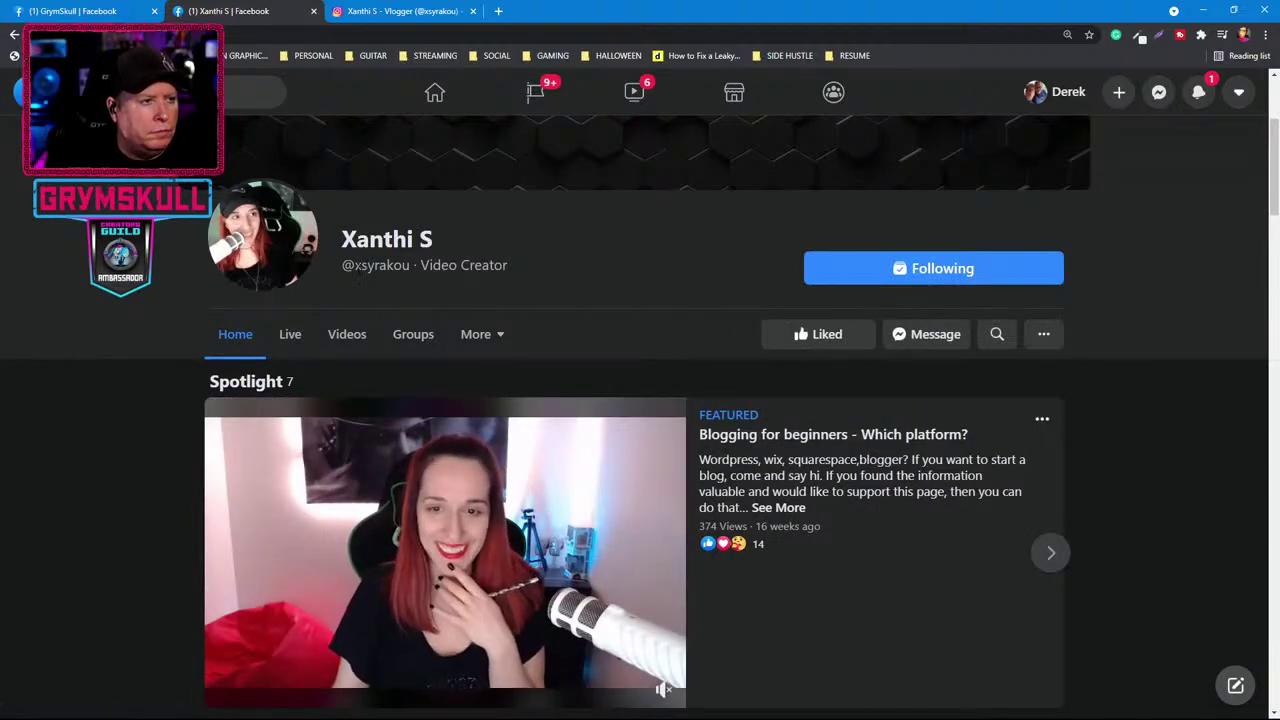
pyautogui.moveTo(375, 265)
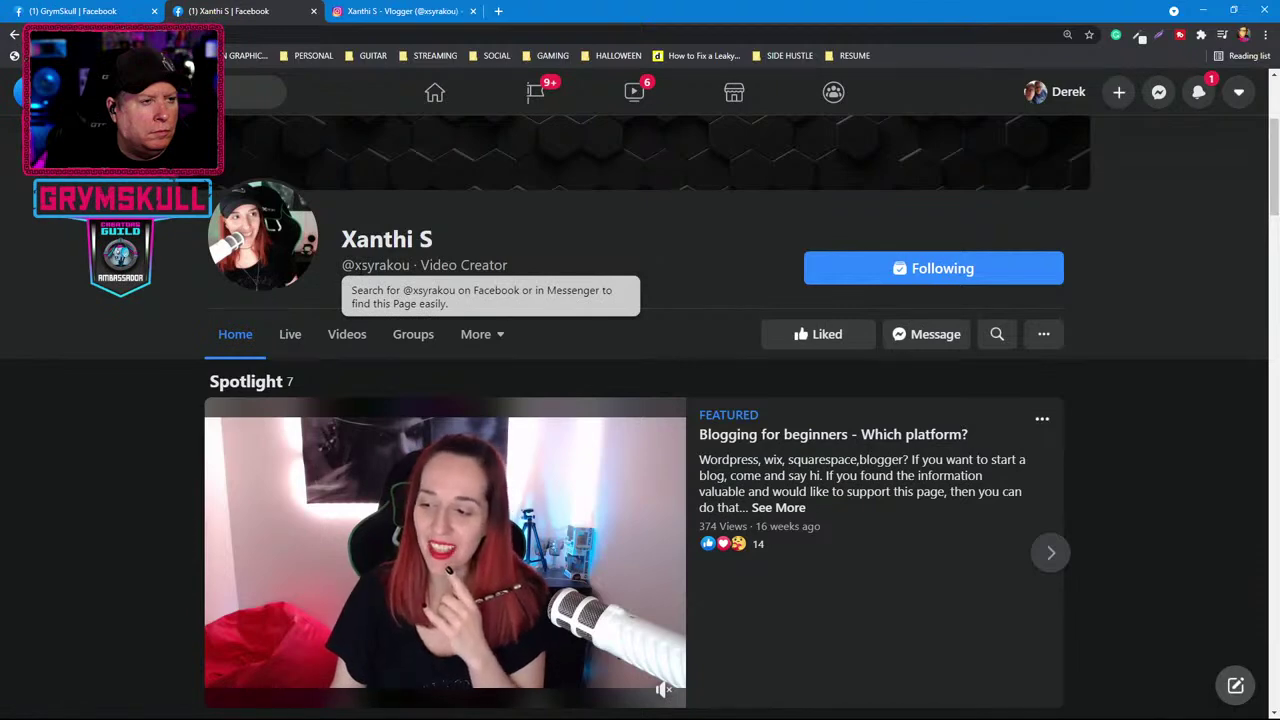
pyautogui.moveTo(376, 265)
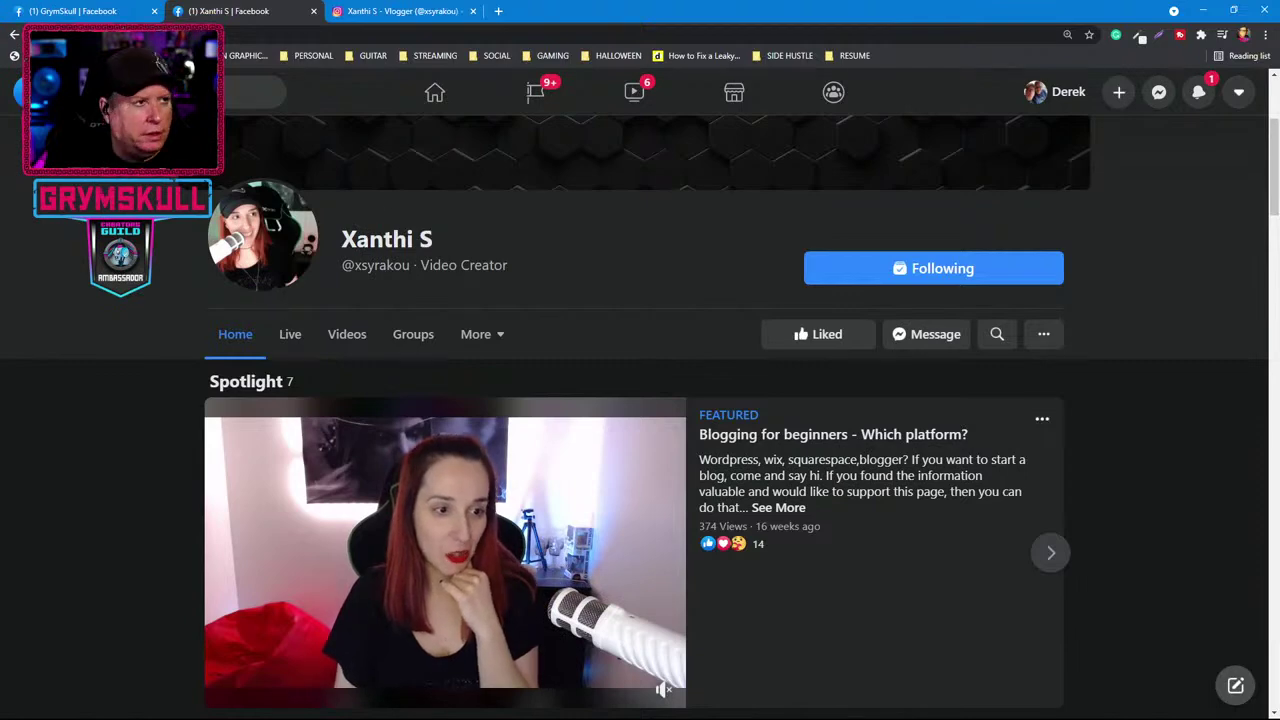
# Reload the creator's page, reopen it from the search results and look over its Spotlight section and header.
pyautogui.press('F5')
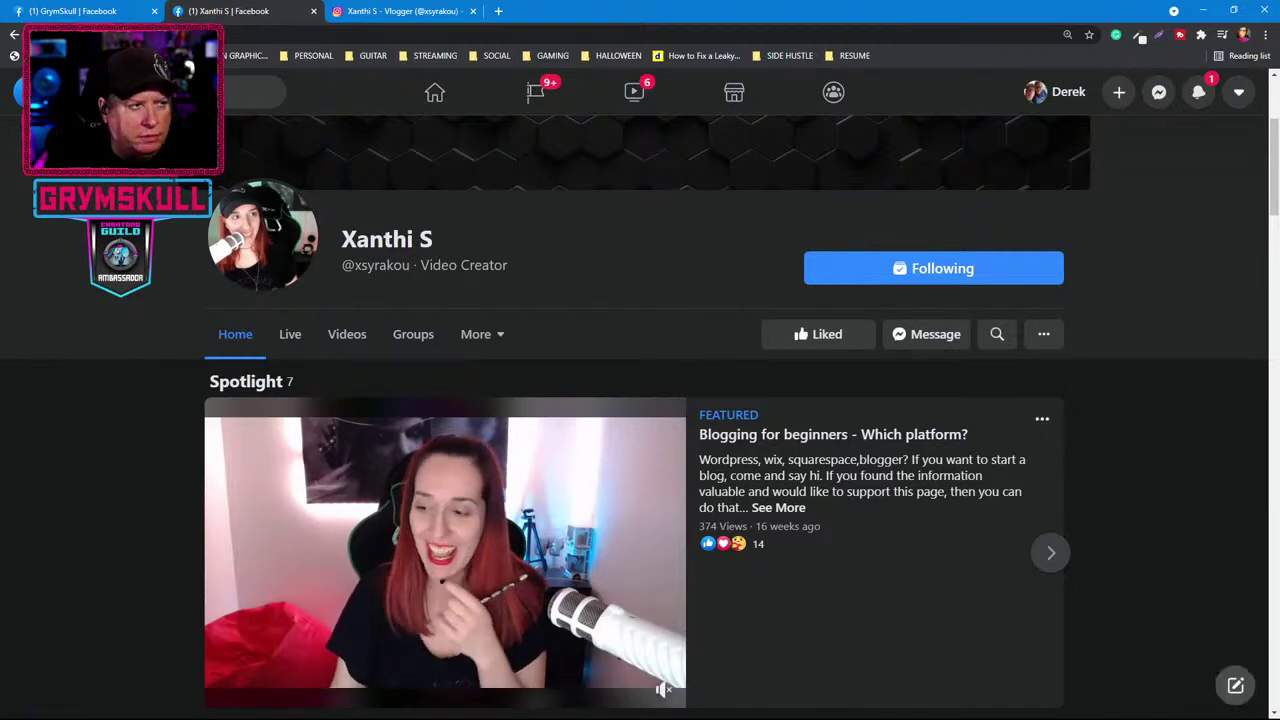
pyautogui.click(15, 34)
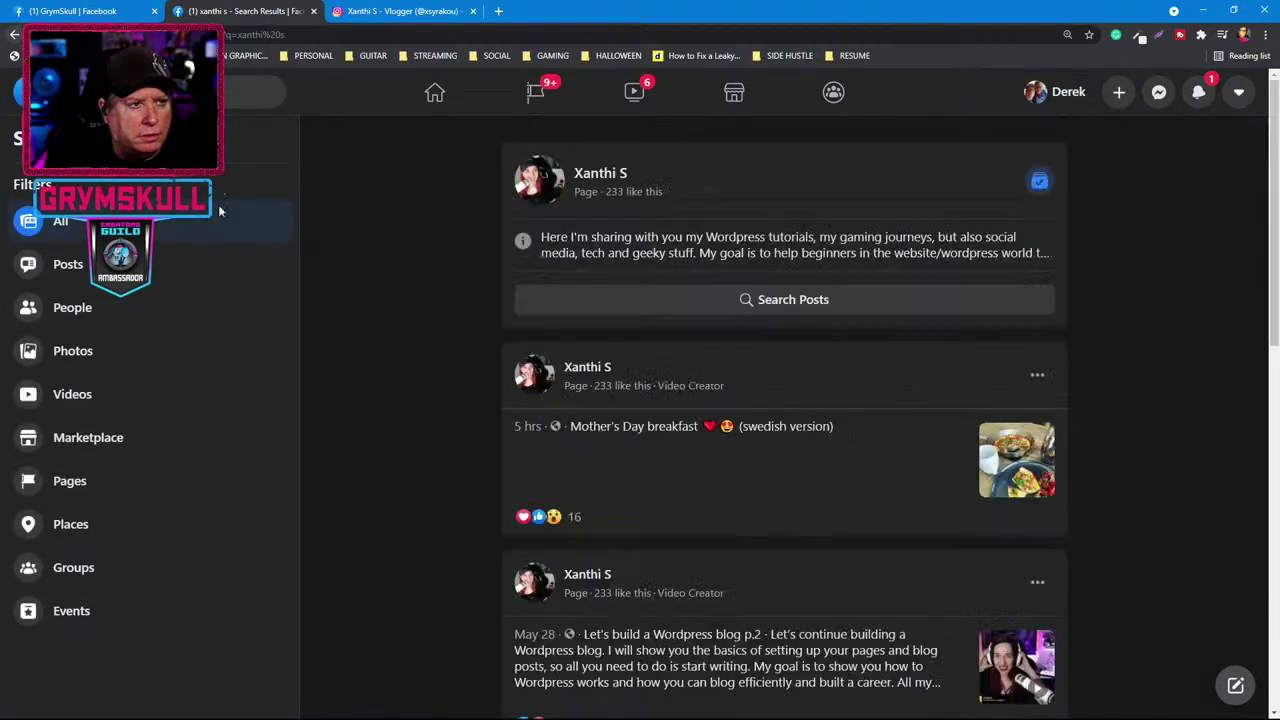
pyautogui.click(602, 172)
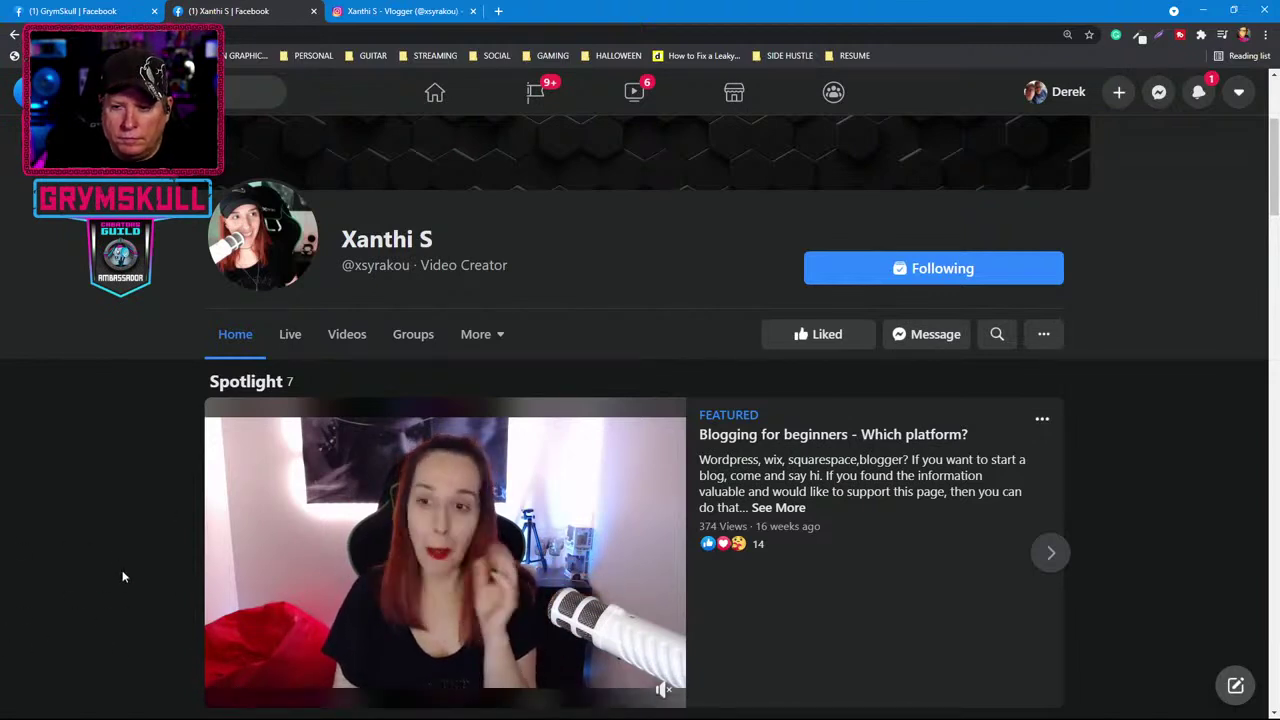
pyautogui.scroll(-3, 120, 477)
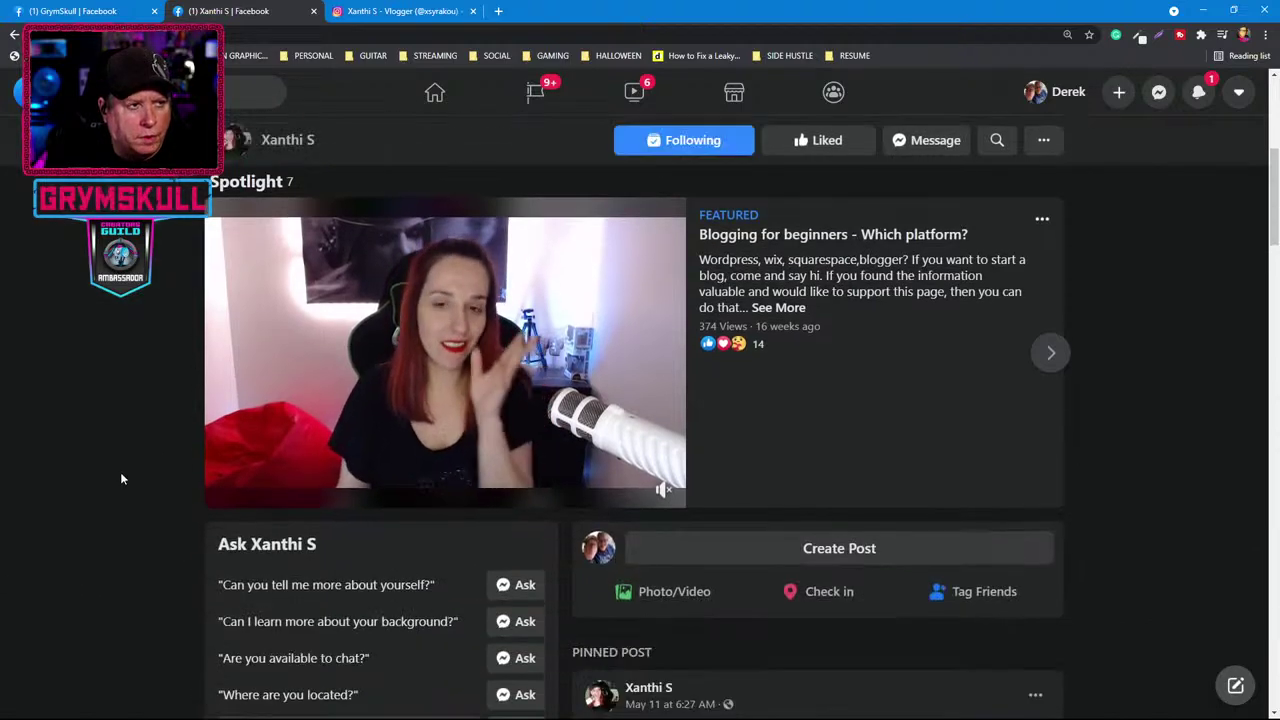
pyautogui.scroll(6, 120, 477)
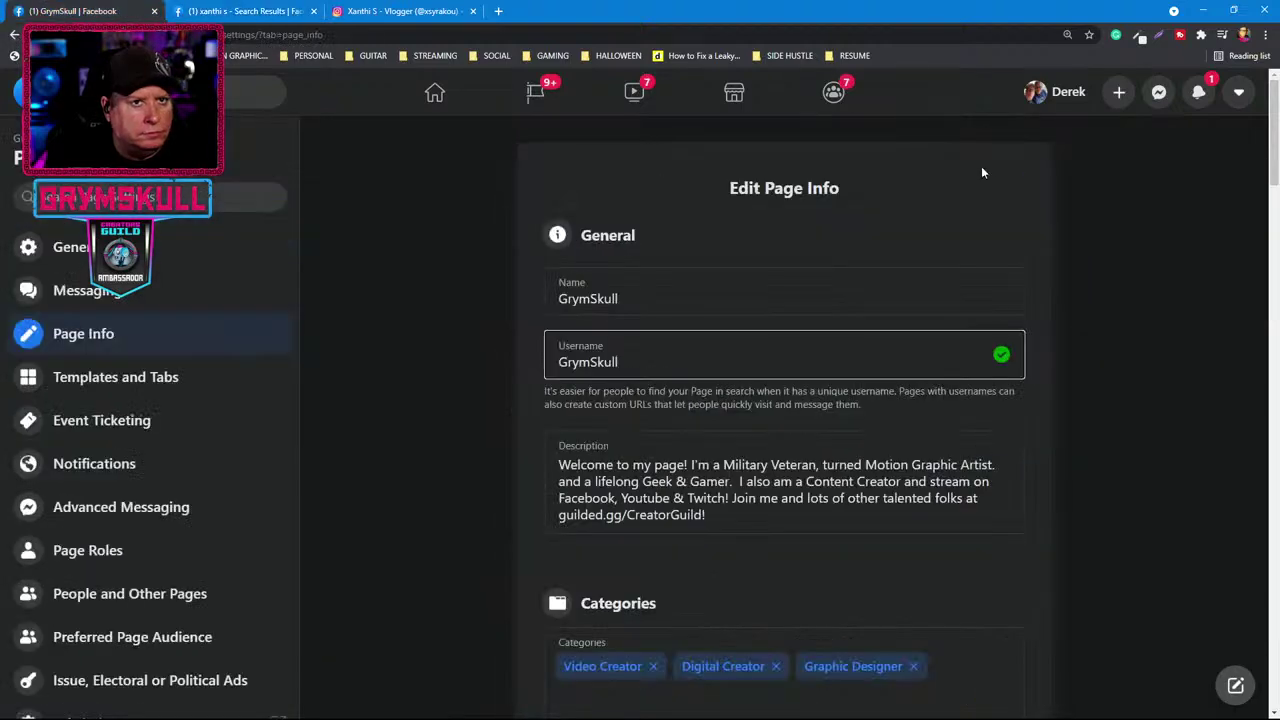
# Check the Facebook notifications from the GrymSkull page settings and open the GrymSkull page.
pyautogui.click(1198, 91)
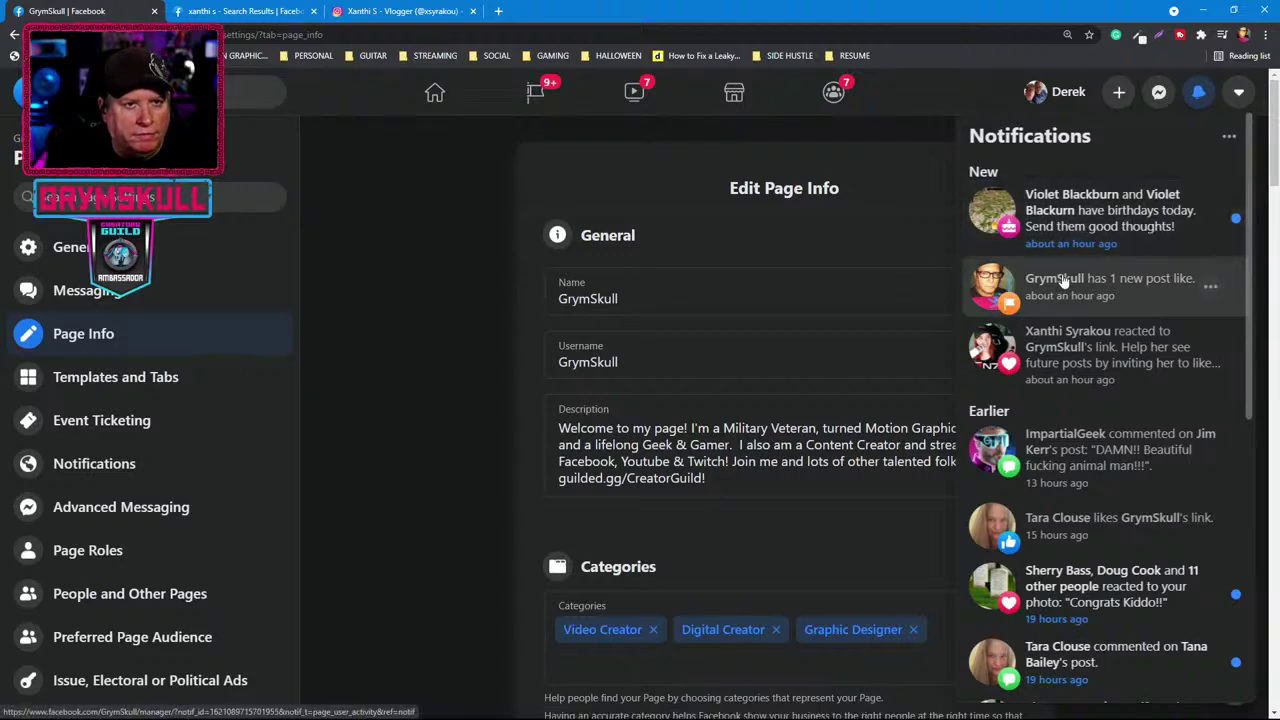
pyautogui.click(395, 331)
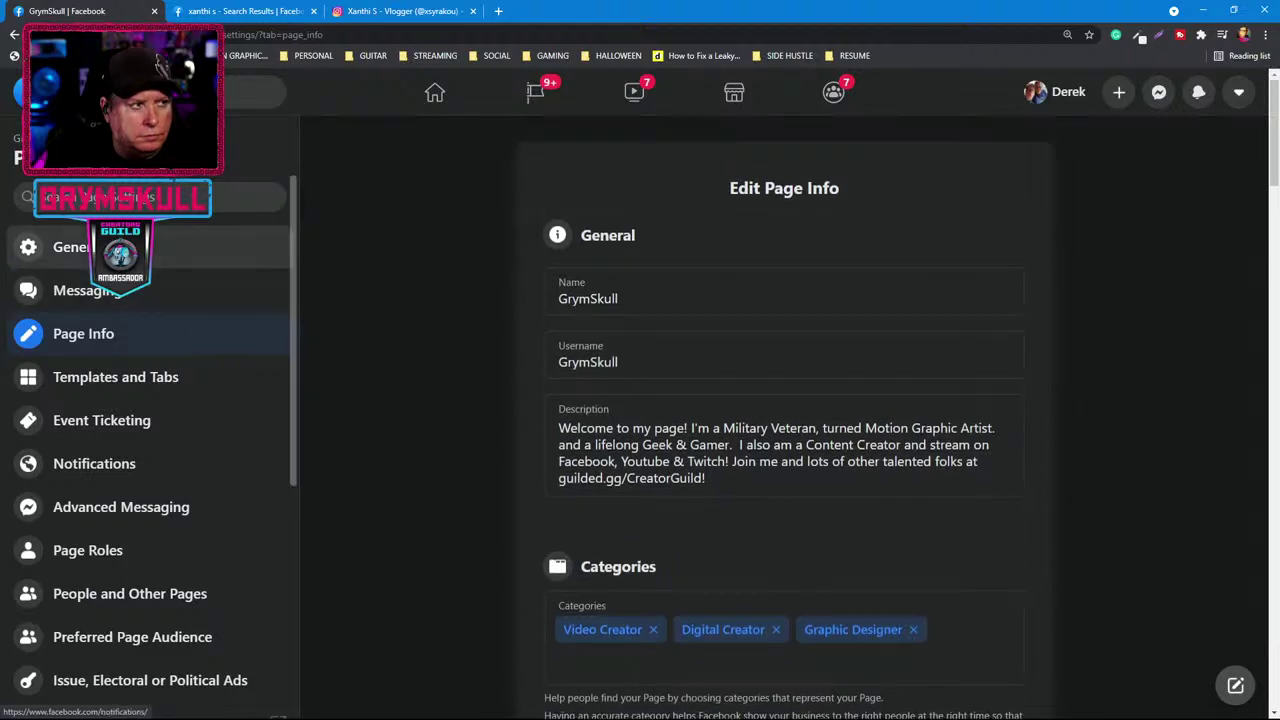
pyautogui.click(40, 139)
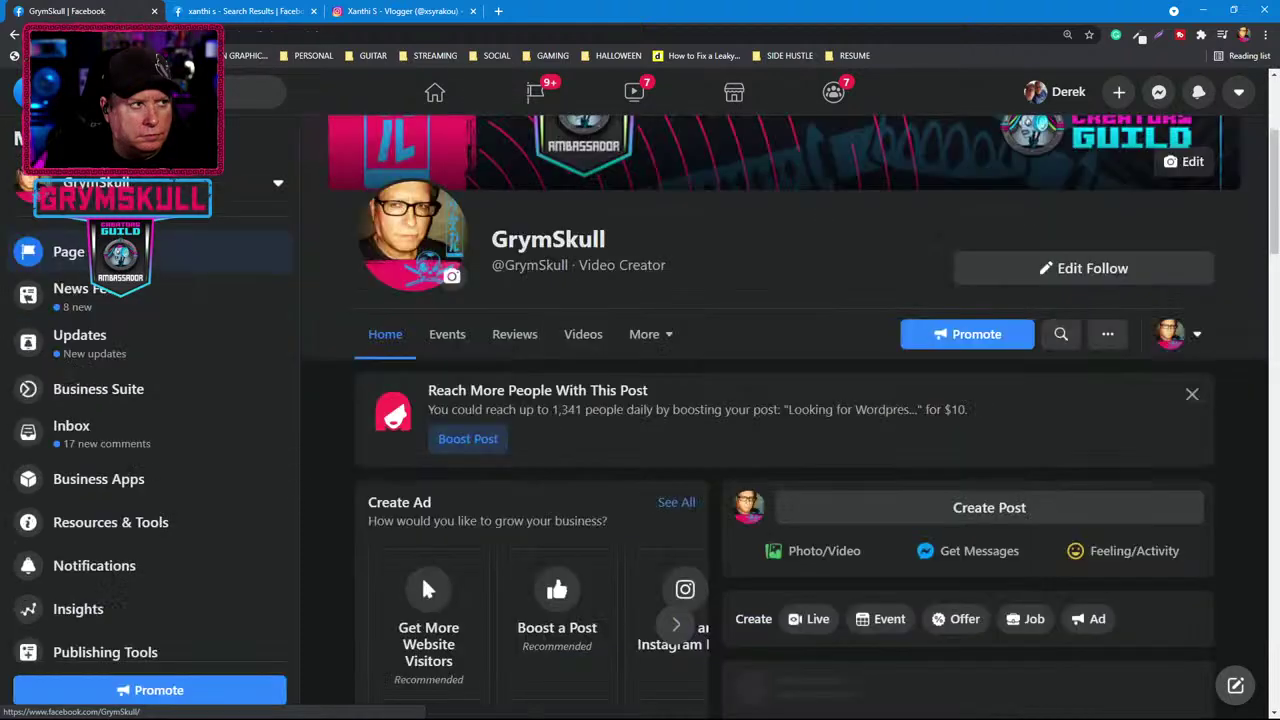
# Examine the GrymSkull page's username and its About section with the website, Twitter and Instagram links.
pyautogui.moveTo(507, 275)
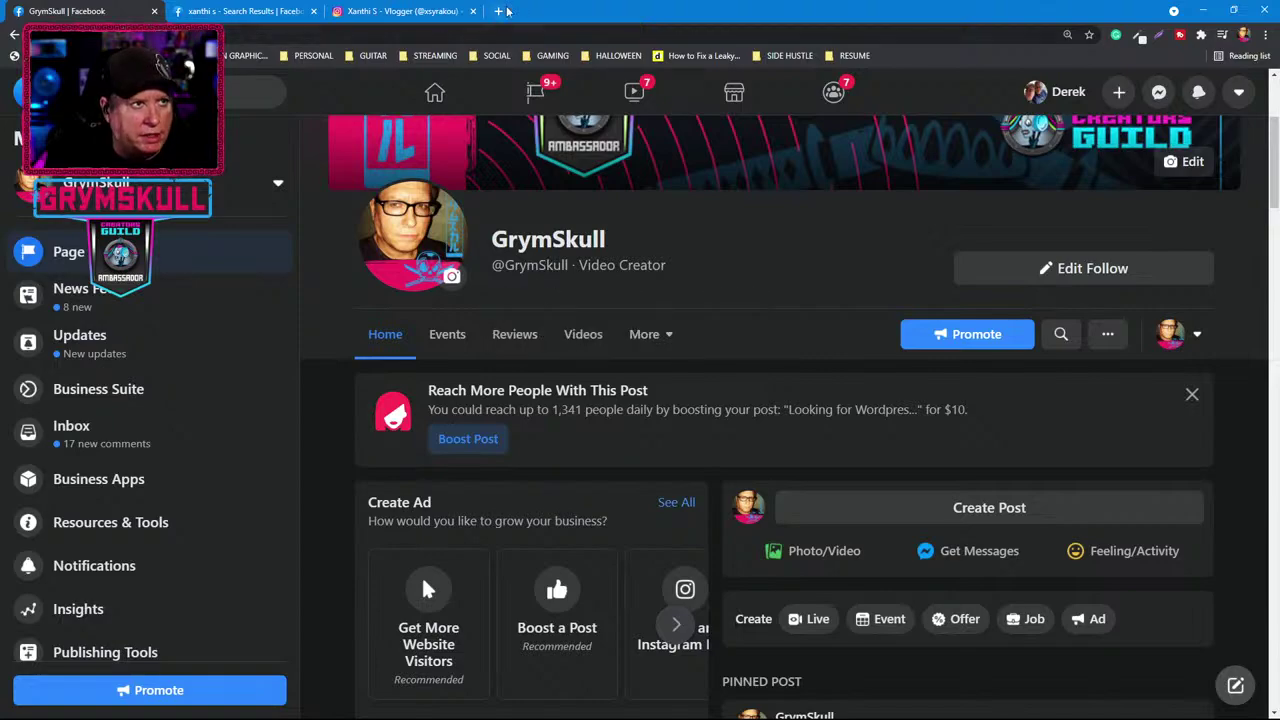
pyautogui.scroll(-6, 584, 335)
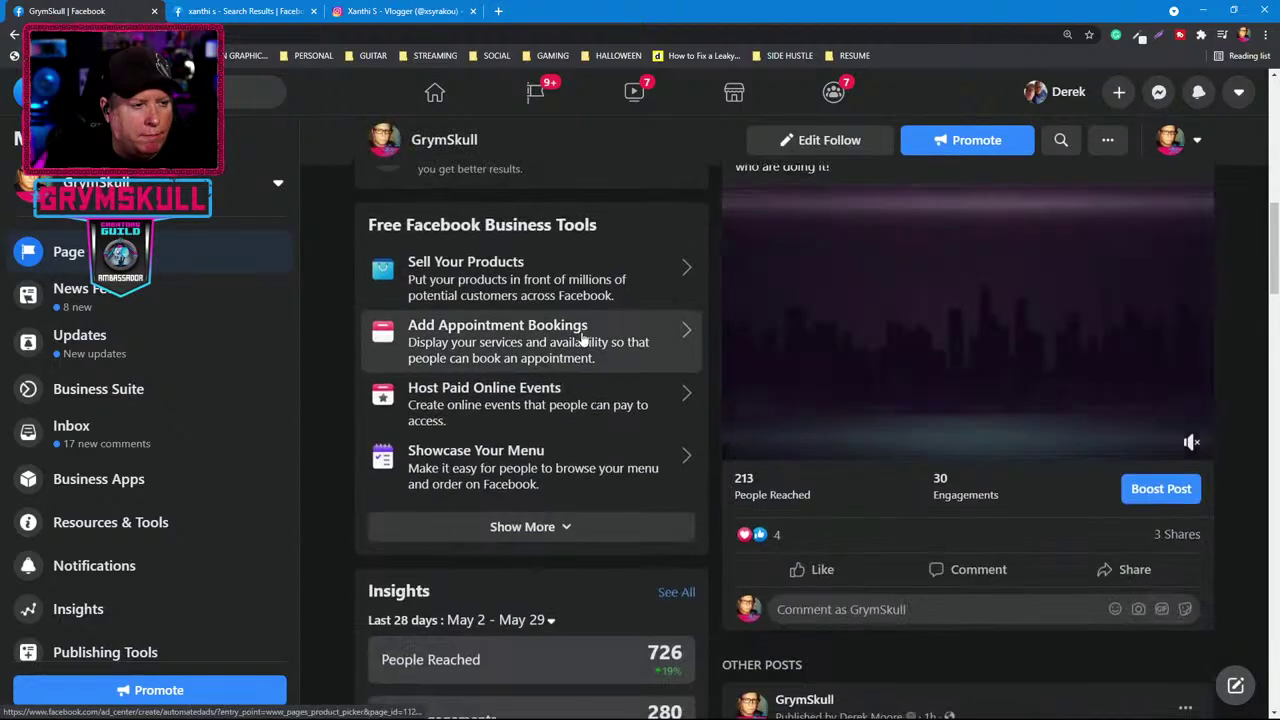
pyautogui.scroll(-3, 584, 337)
pyautogui.scroll(-6, 200, 400)
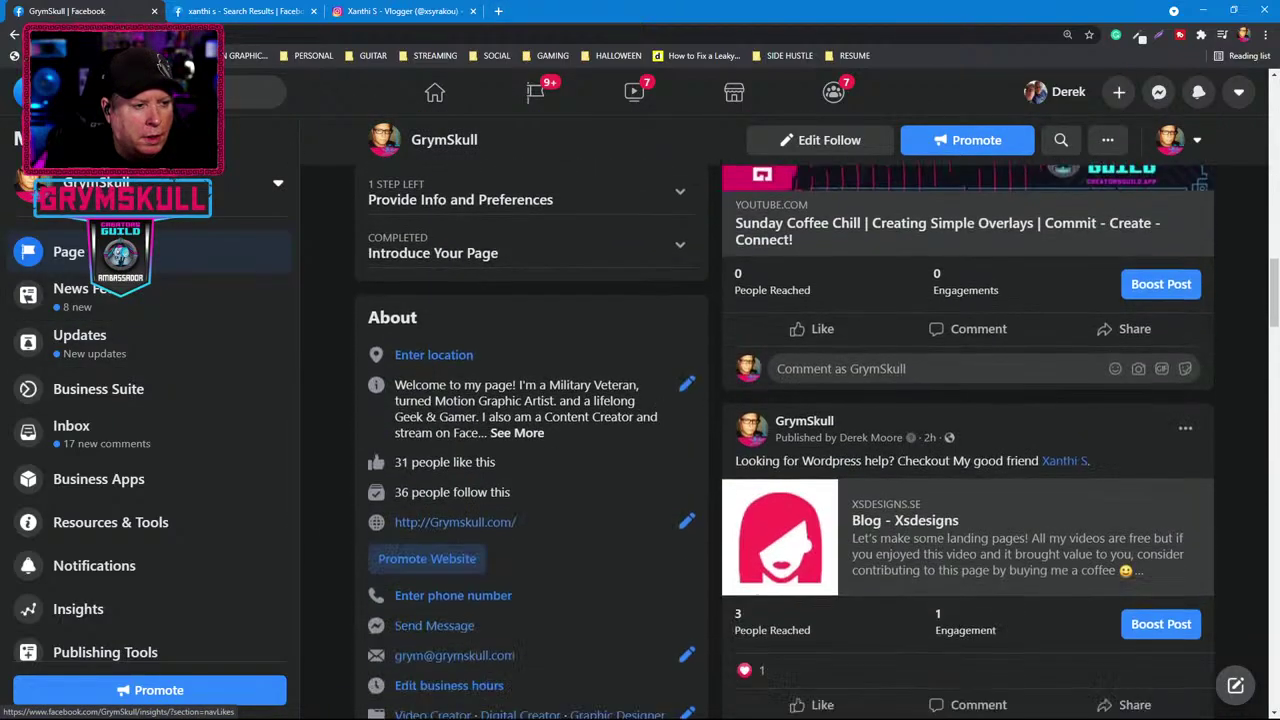
pyautogui.scroll(-2, 381, 406)
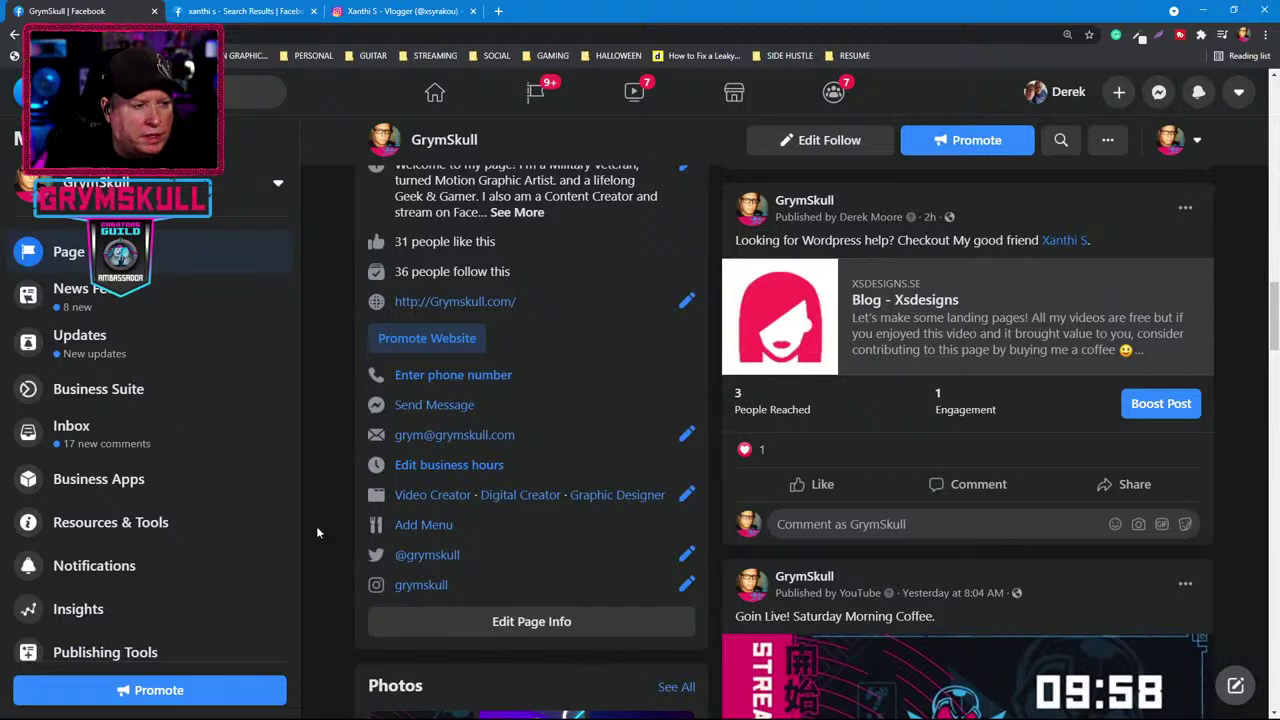
# Open the Instagram profile linked in the GrymSkull page's About section and start editing that profile.
pyautogui.click(421, 585)
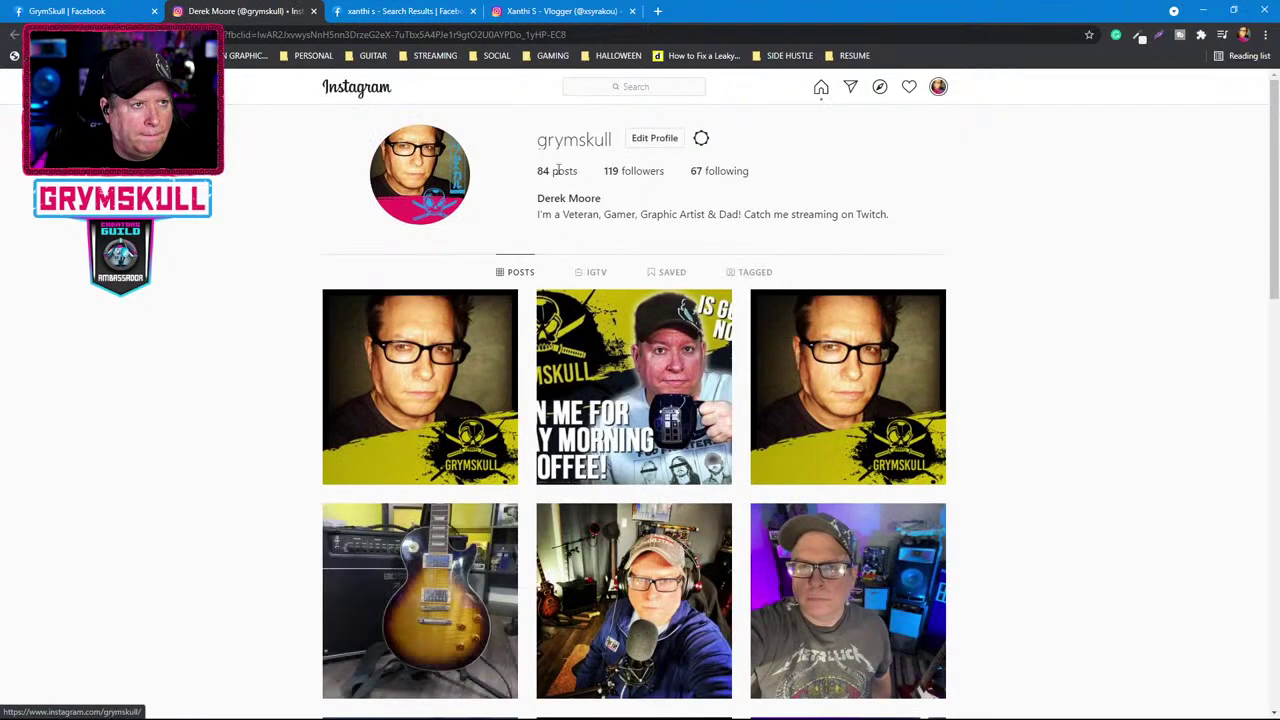
pyautogui.click(655, 140)
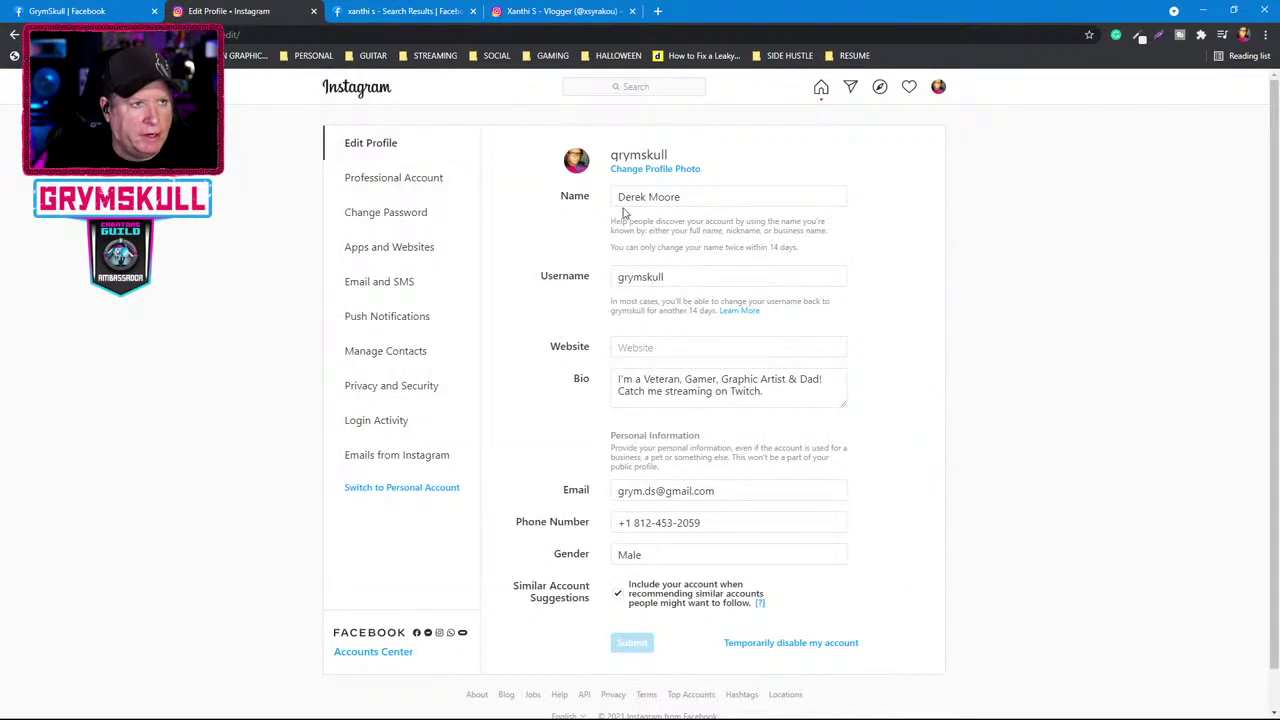
# Try to change the capitalization of the Instagram username to GrymSkull and submit the profile form.
pyautogui.click(630, 277)
pyautogui.press('BackSpace')
pyautogui.write('G')
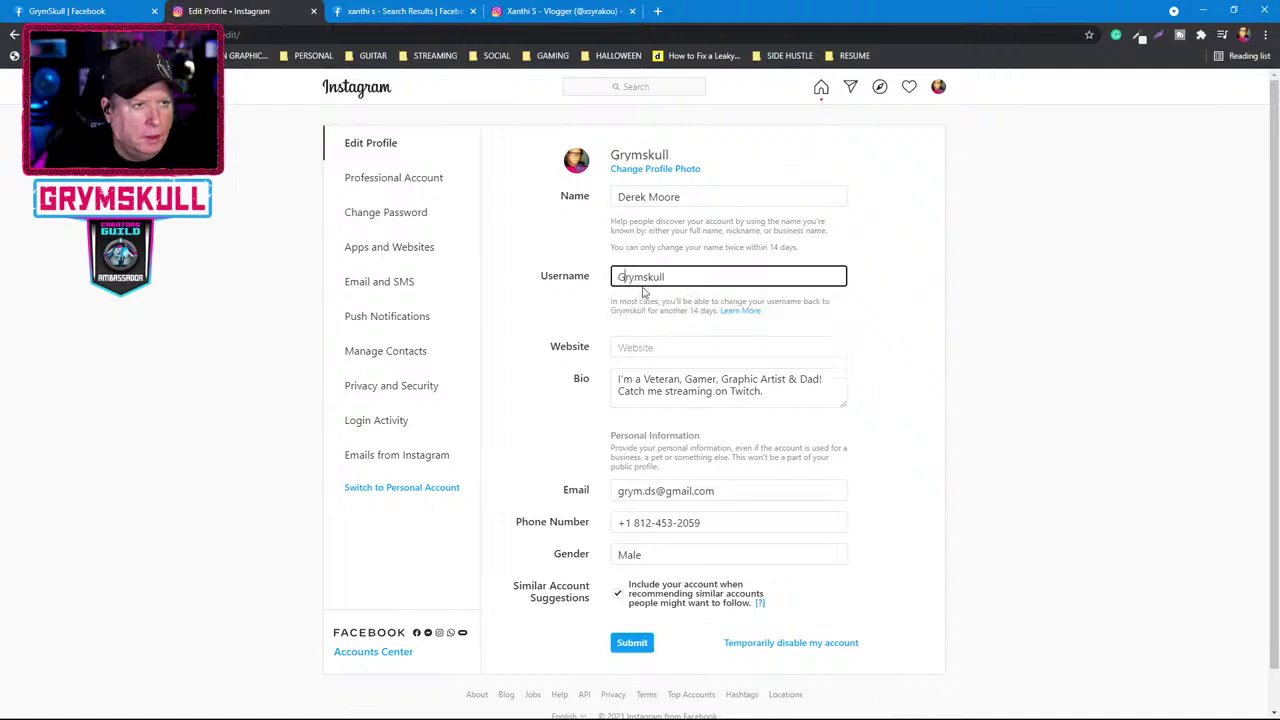
pyautogui.press('BackSpace')
pyautogui.write('S')
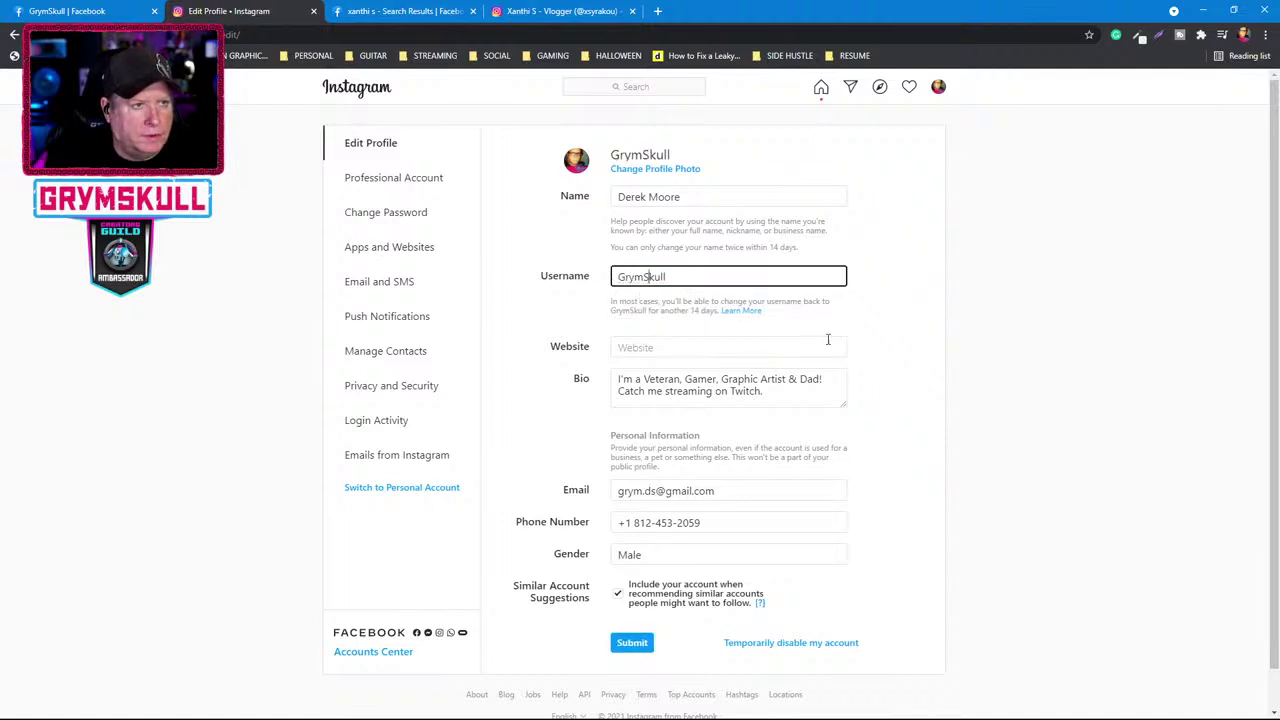
pyautogui.click(968, 278)
pyautogui.scroll(-1, 941, 327)
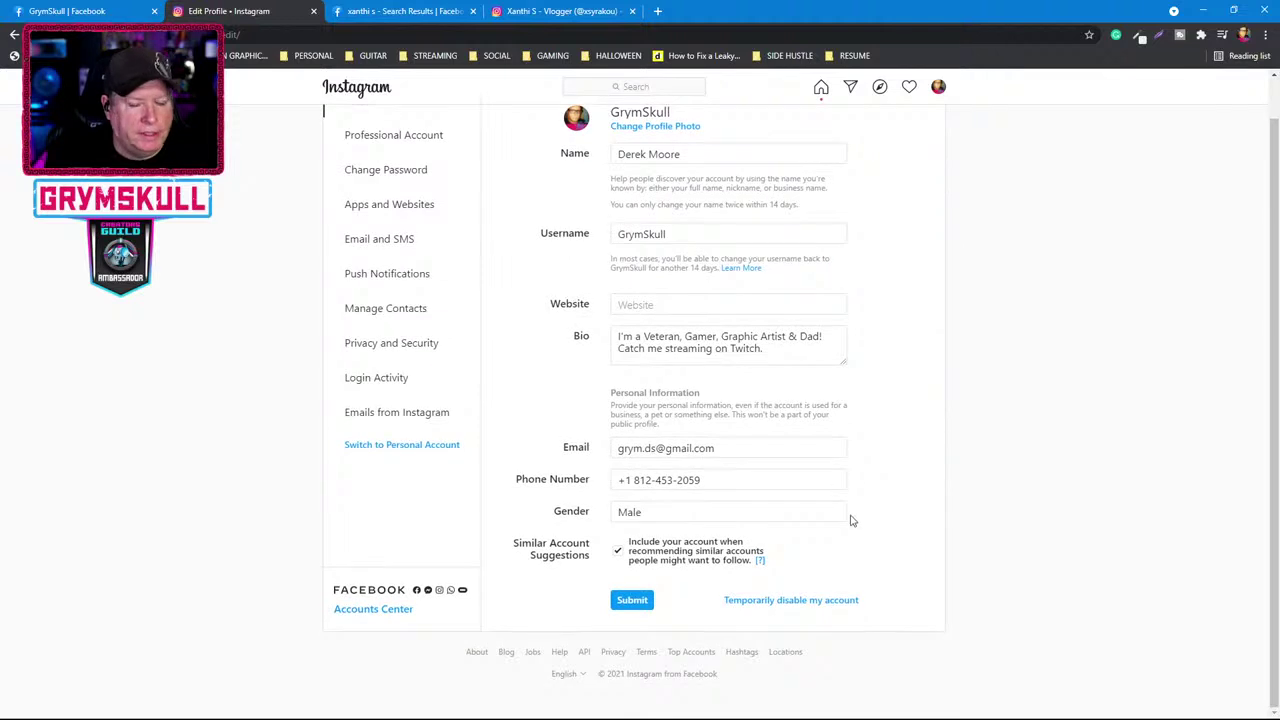
pyautogui.click(648, 601)
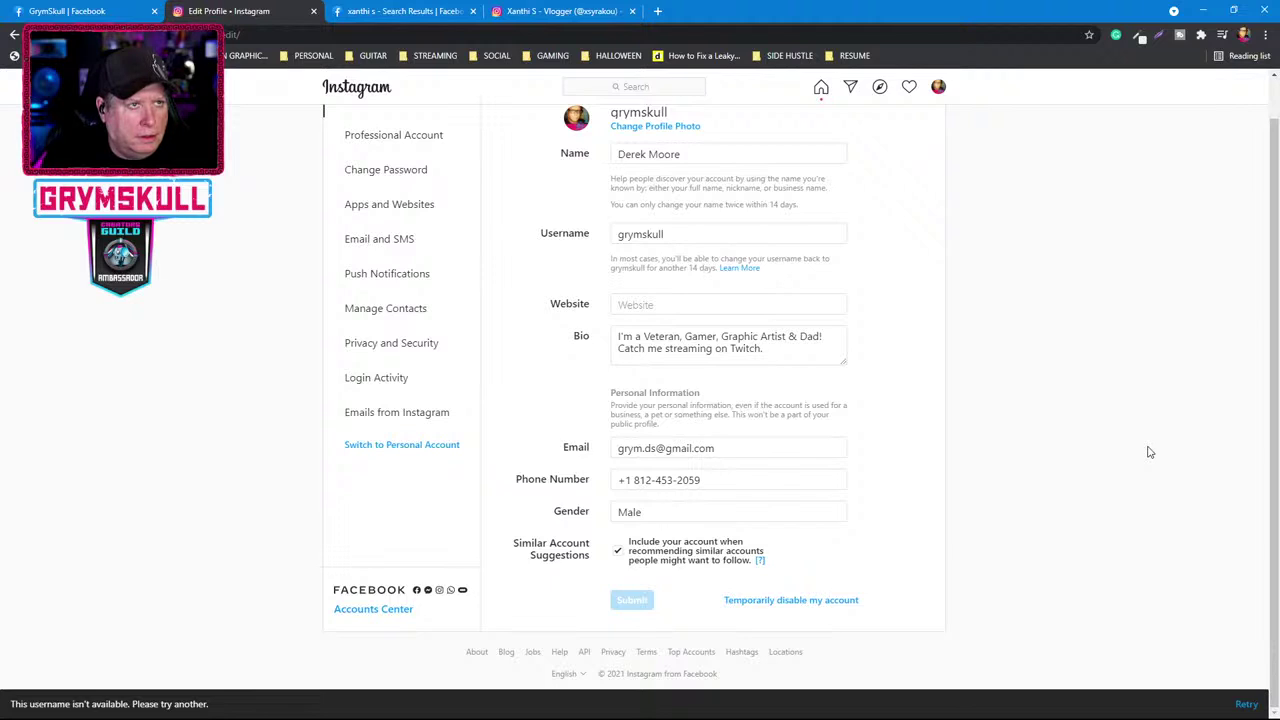
# Set the Instagram profile's website to grymskull.com and submit the change.
pyautogui.scroll(1, 997, 482)
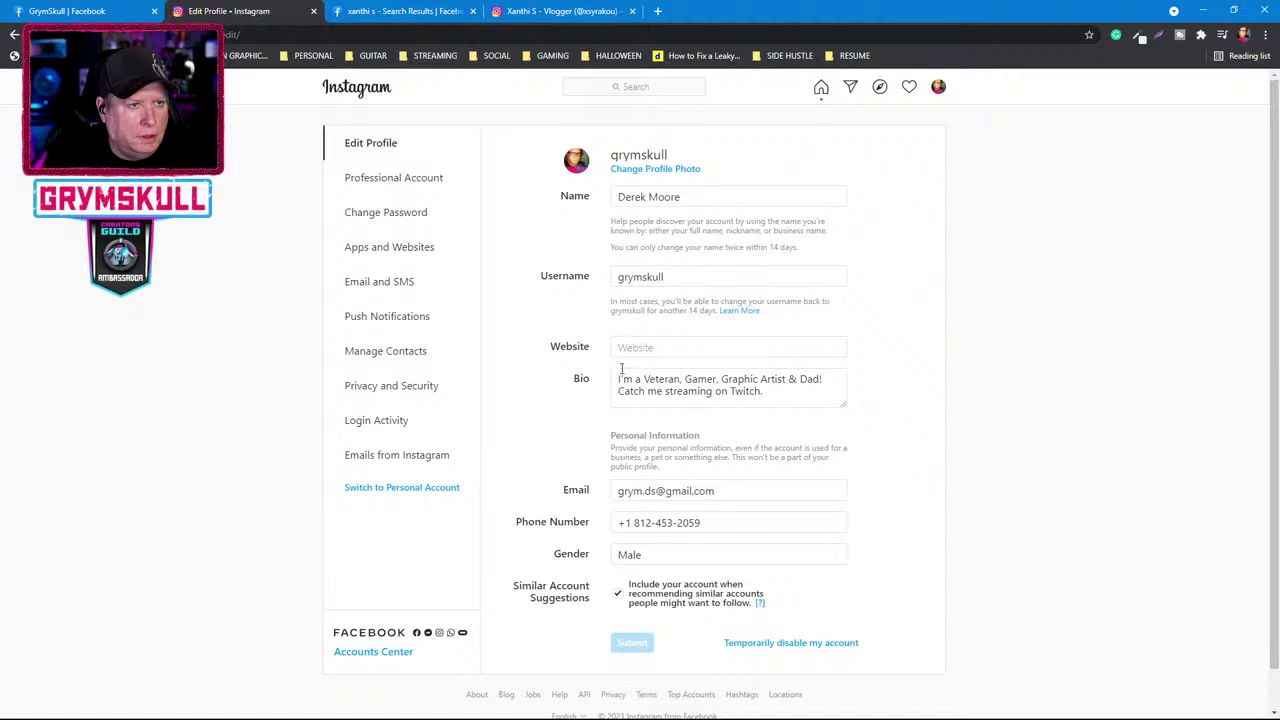
pyautogui.click(689, 346)
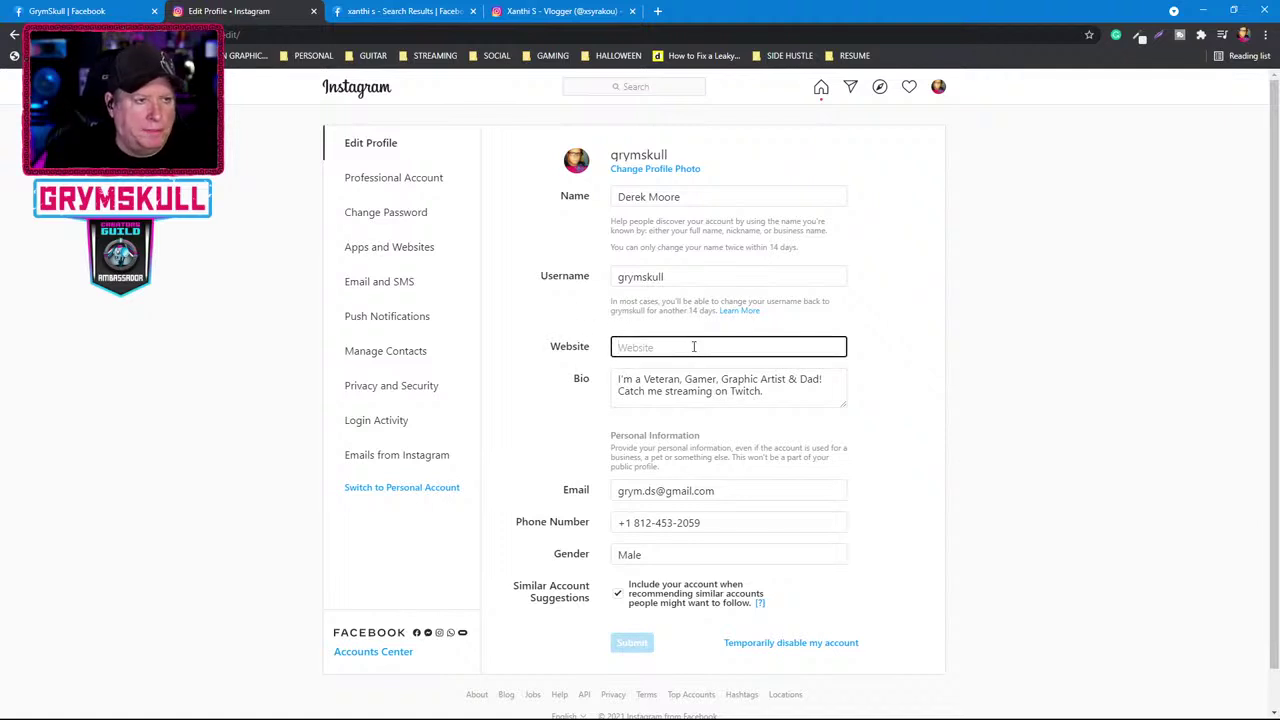
pyautogui.write('grymskull.c')
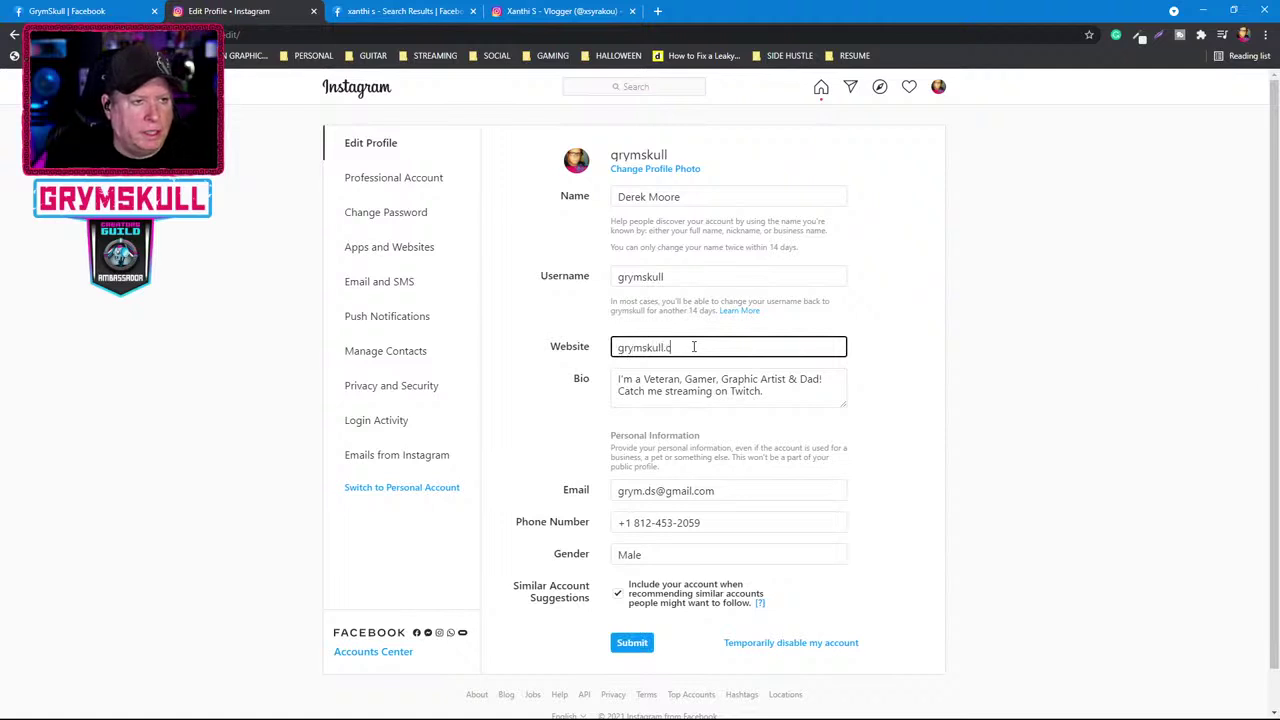
pyautogui.write('om')
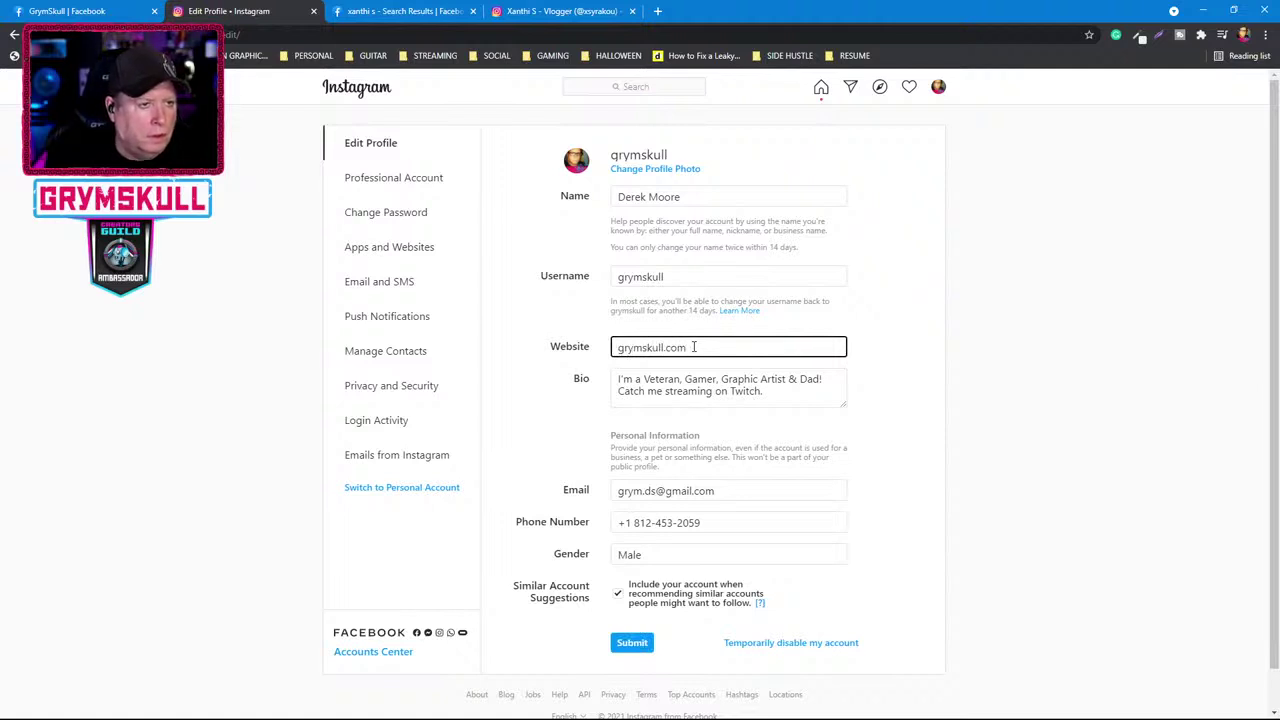
pyautogui.click(1023, 423)
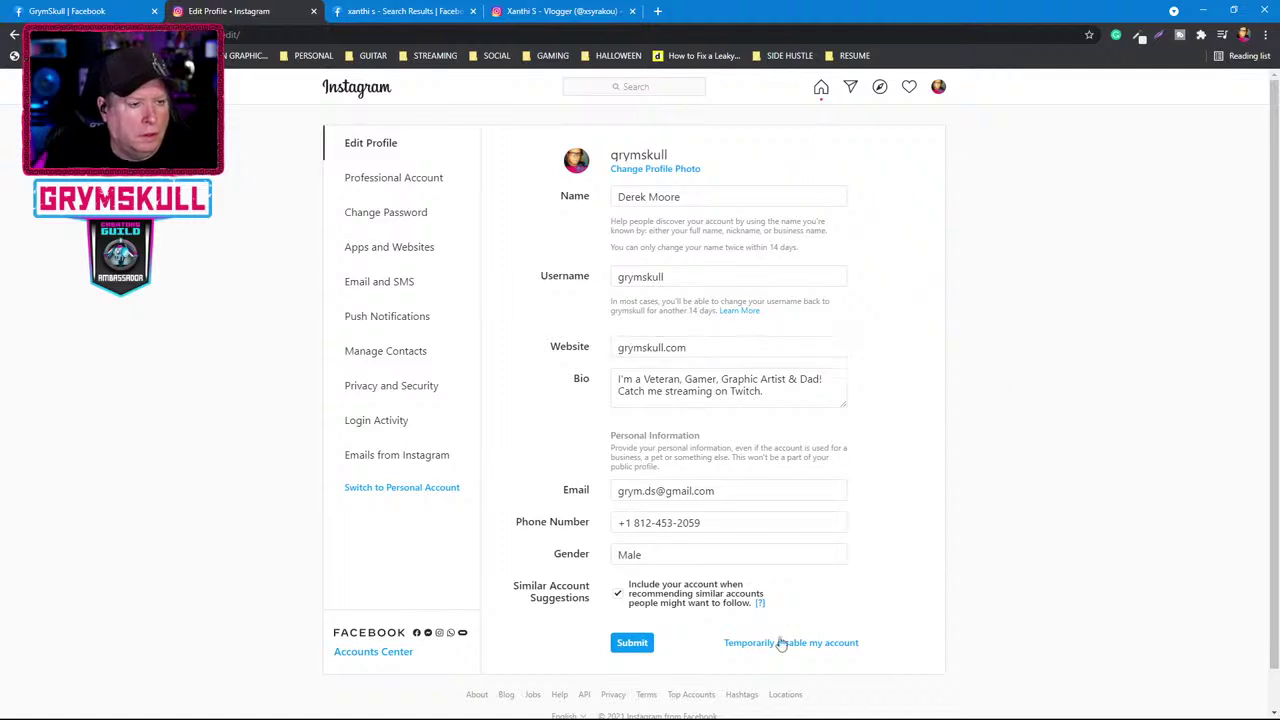
pyautogui.click(637, 647)
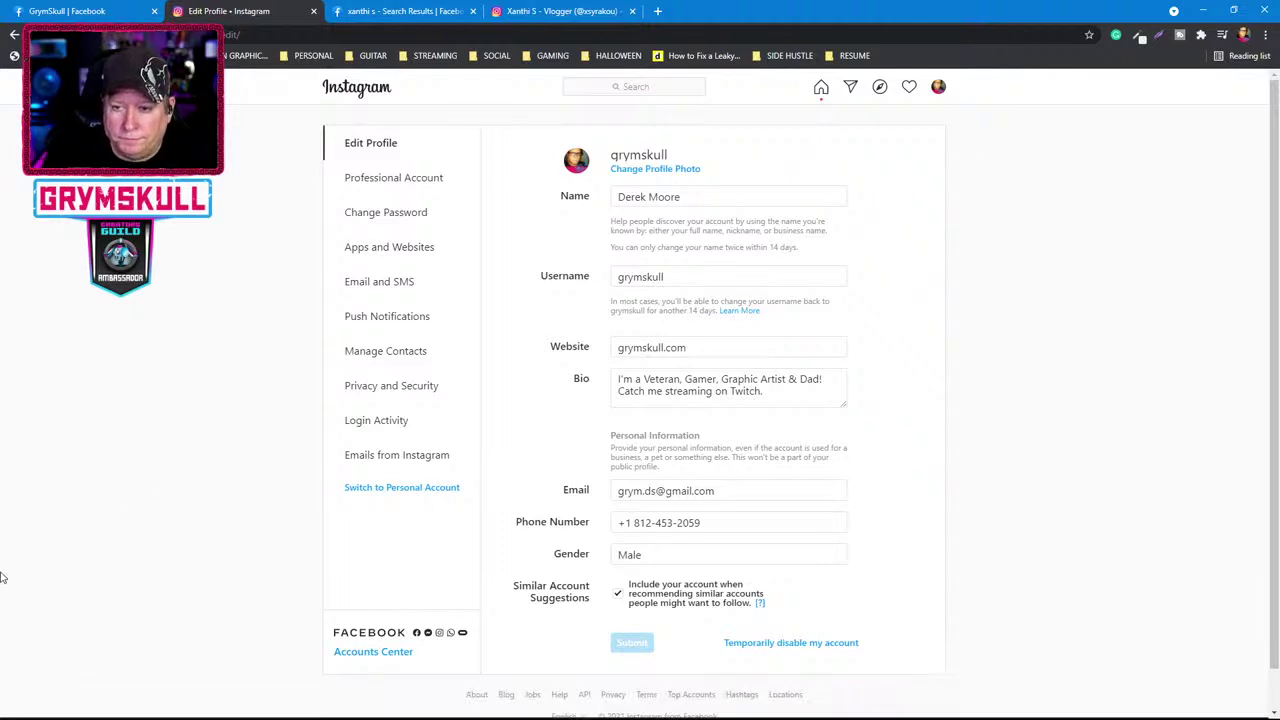
# Reopen the Instagram profile form and try to submit the username GrymSkull together with an https version of the website address.
pyautogui.click(689, 274)
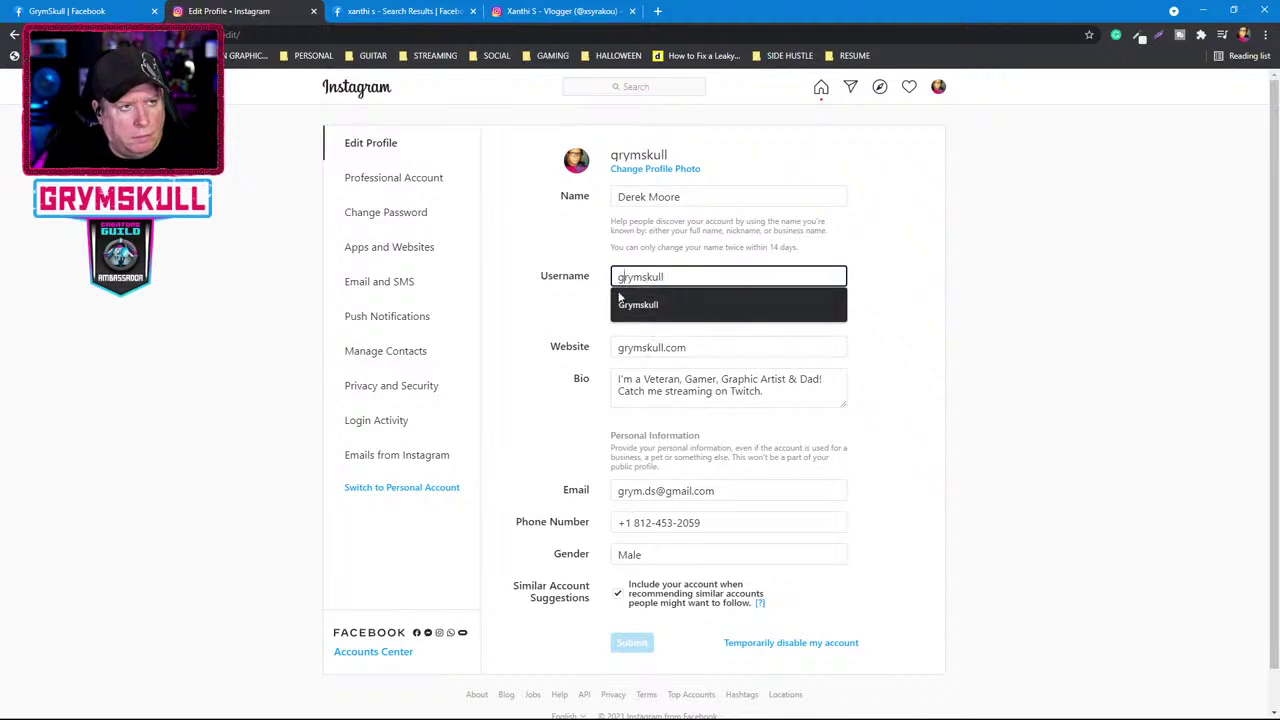
pyautogui.click(15, 36)
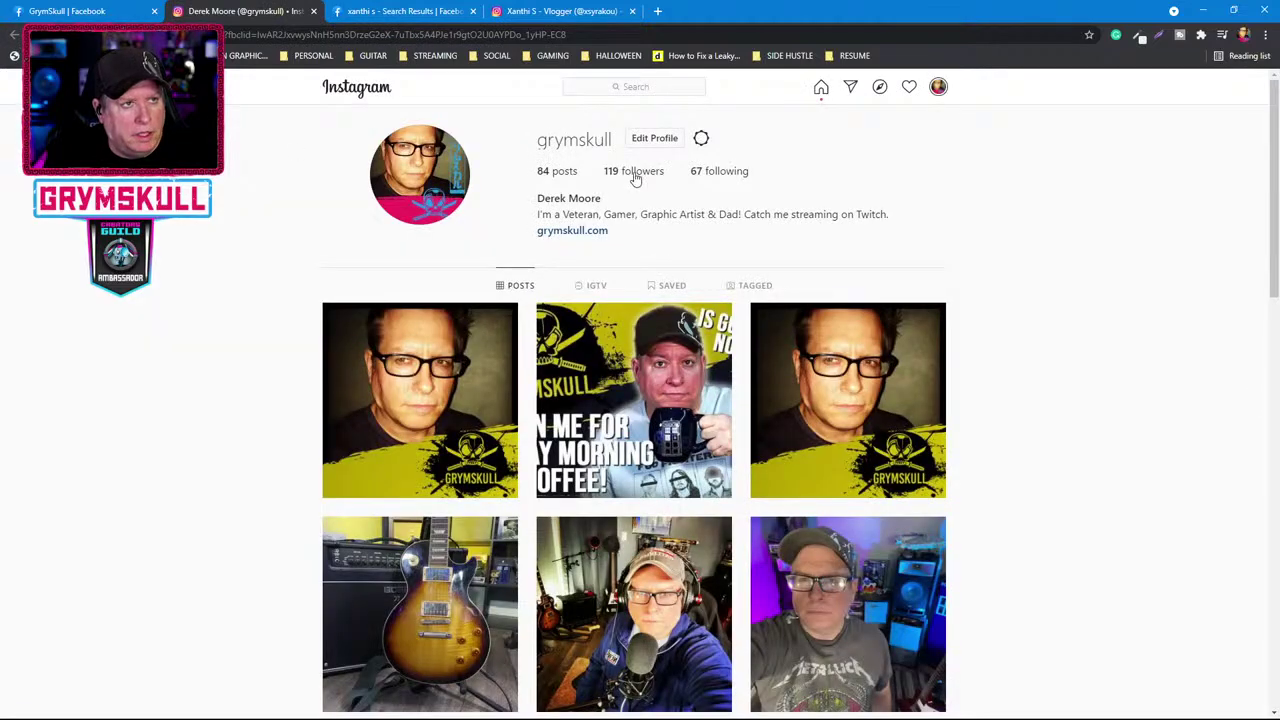
pyautogui.click(640, 140)
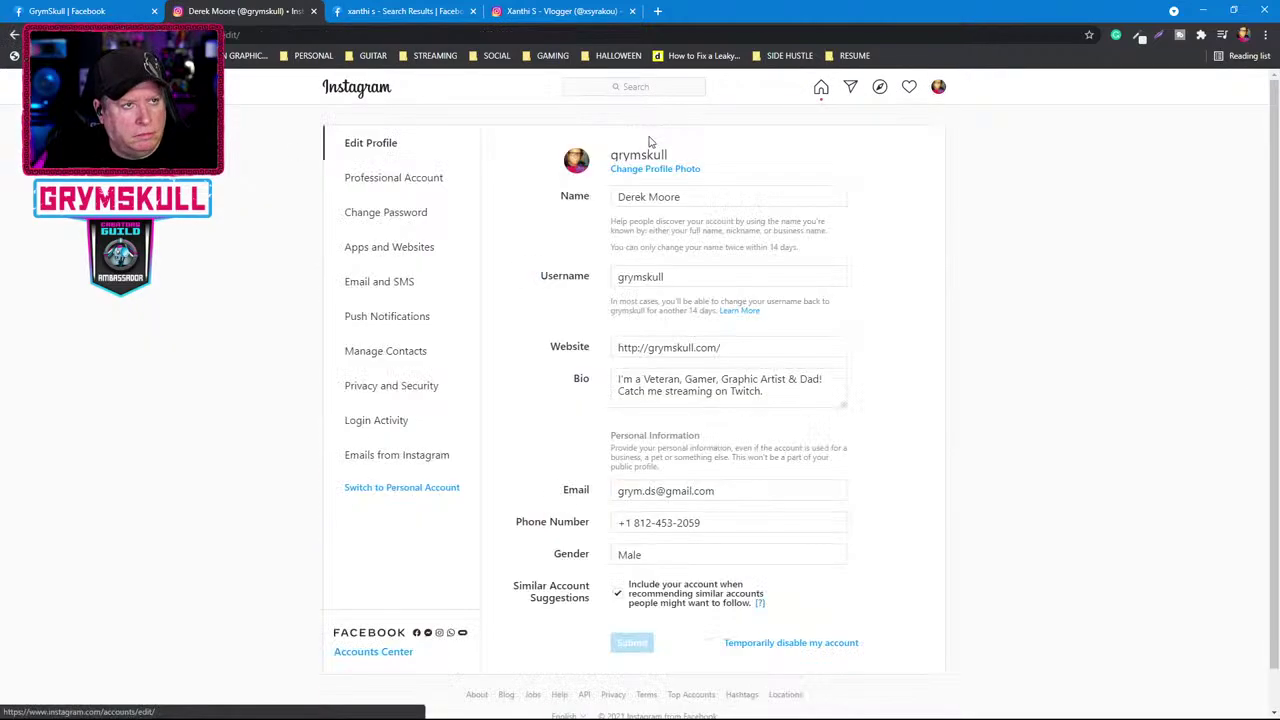
pyautogui.click(616, 277)
pyautogui.write('G')
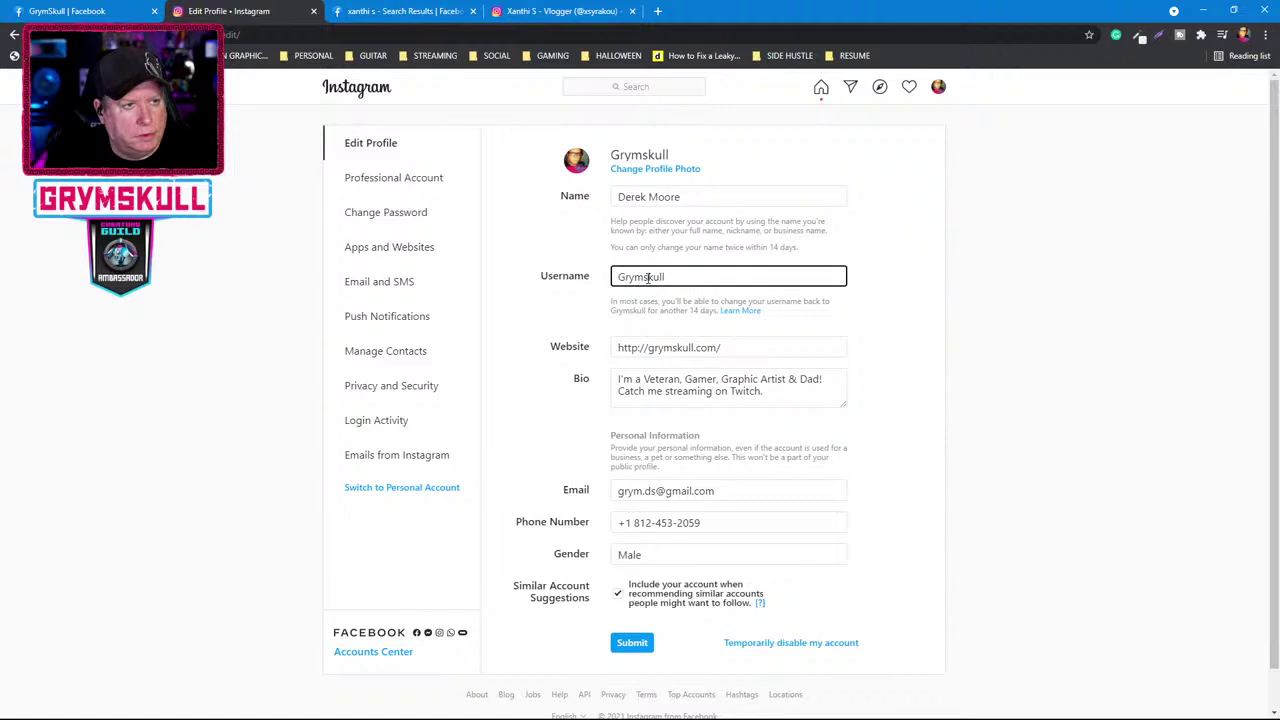
pyautogui.click(648, 277)
pyautogui.write('S')
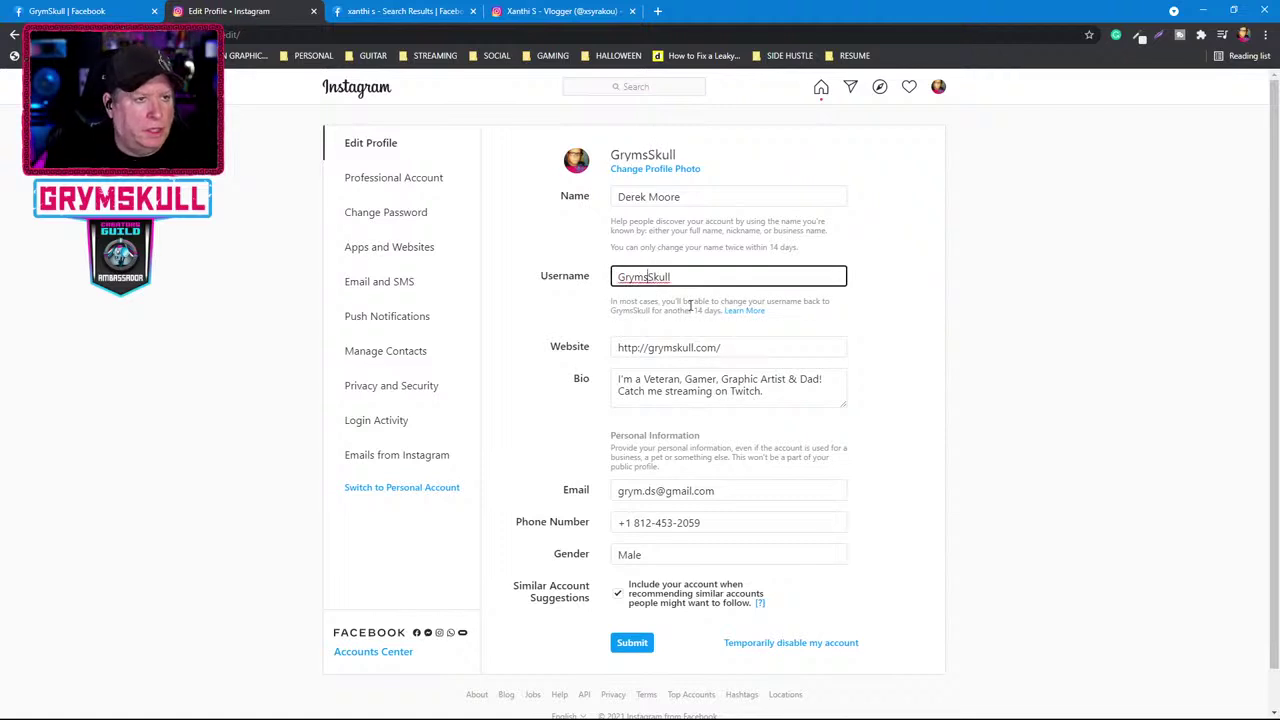
pyautogui.press('BackSpace')
pyautogui.click(918, 330)
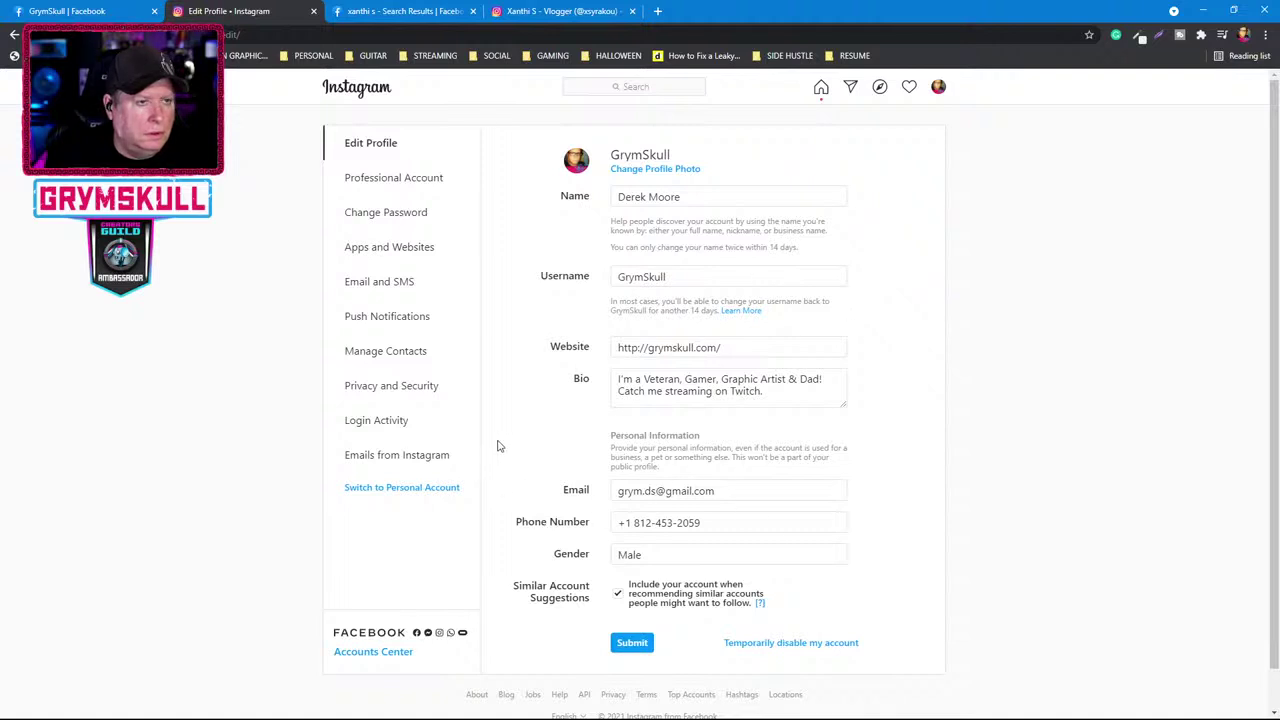
pyautogui.click(639, 349)
pyautogui.write('s')
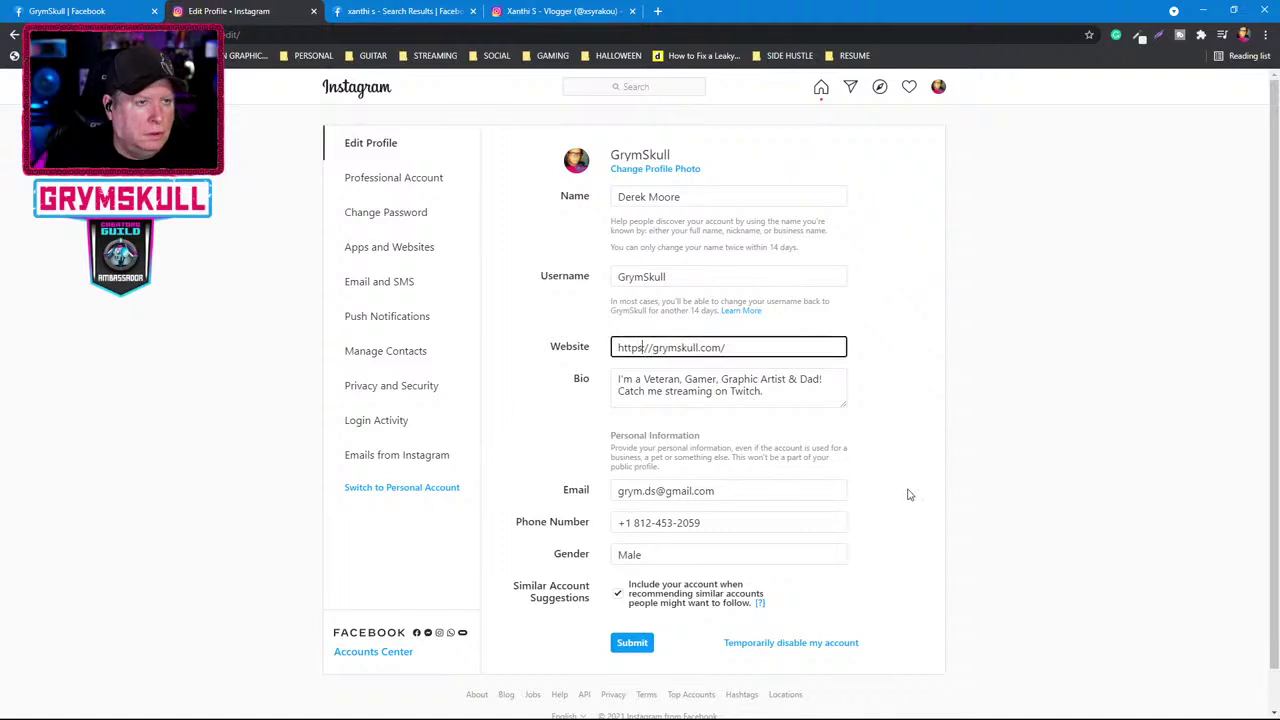
pyautogui.click(632, 643)
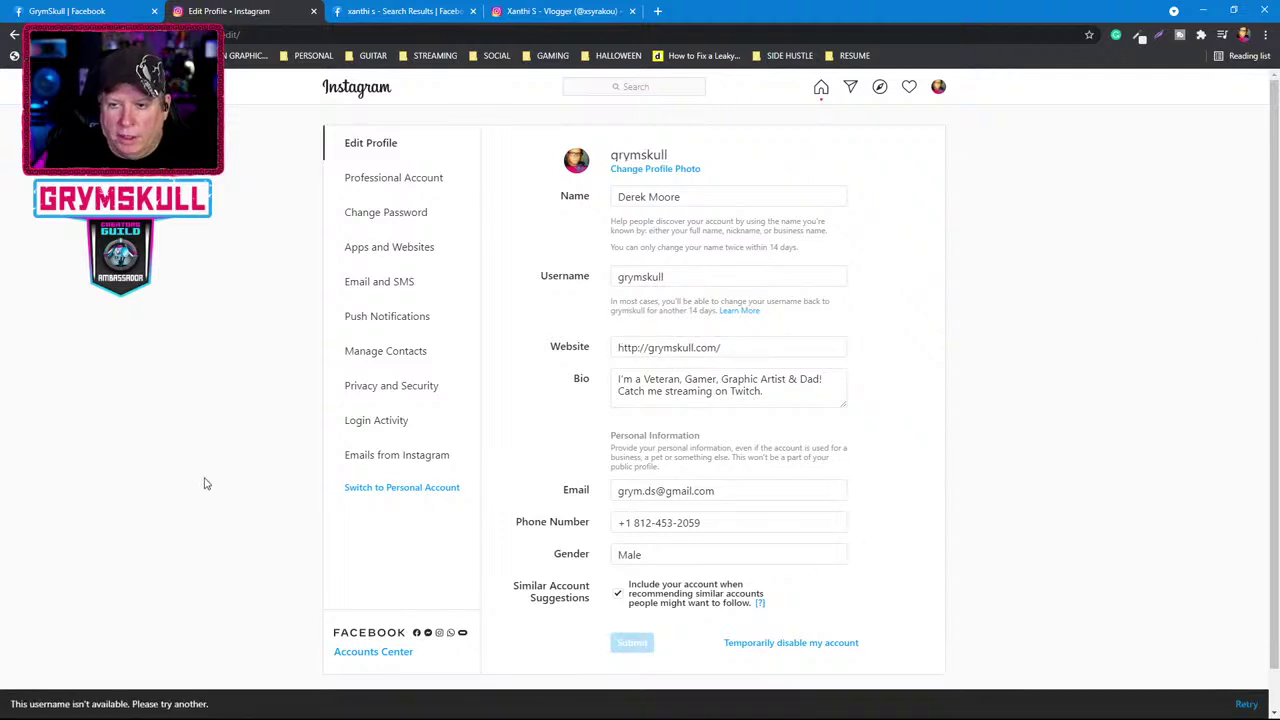
# Return to the Instagram profile, look through its header and posts, and close it.
pyautogui.click(12, 36)
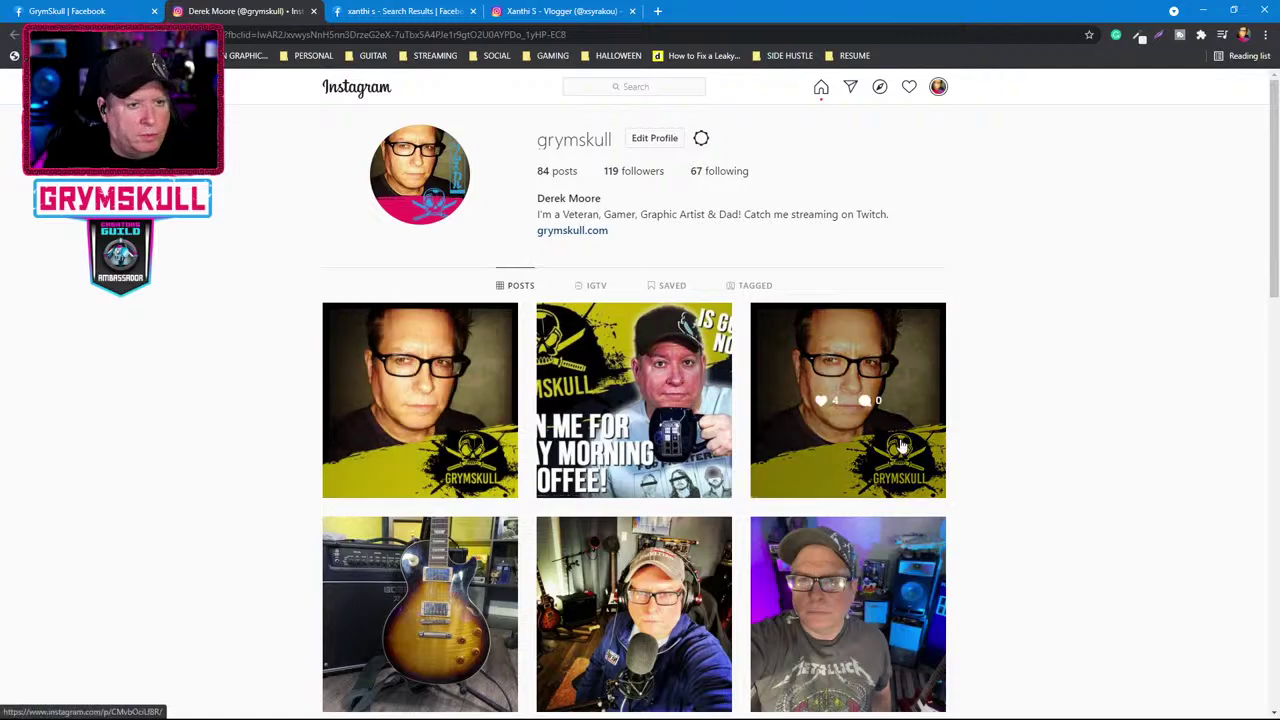
pyautogui.scroll(-2, 753, 435)
pyautogui.scroll(-5, 753, 435)
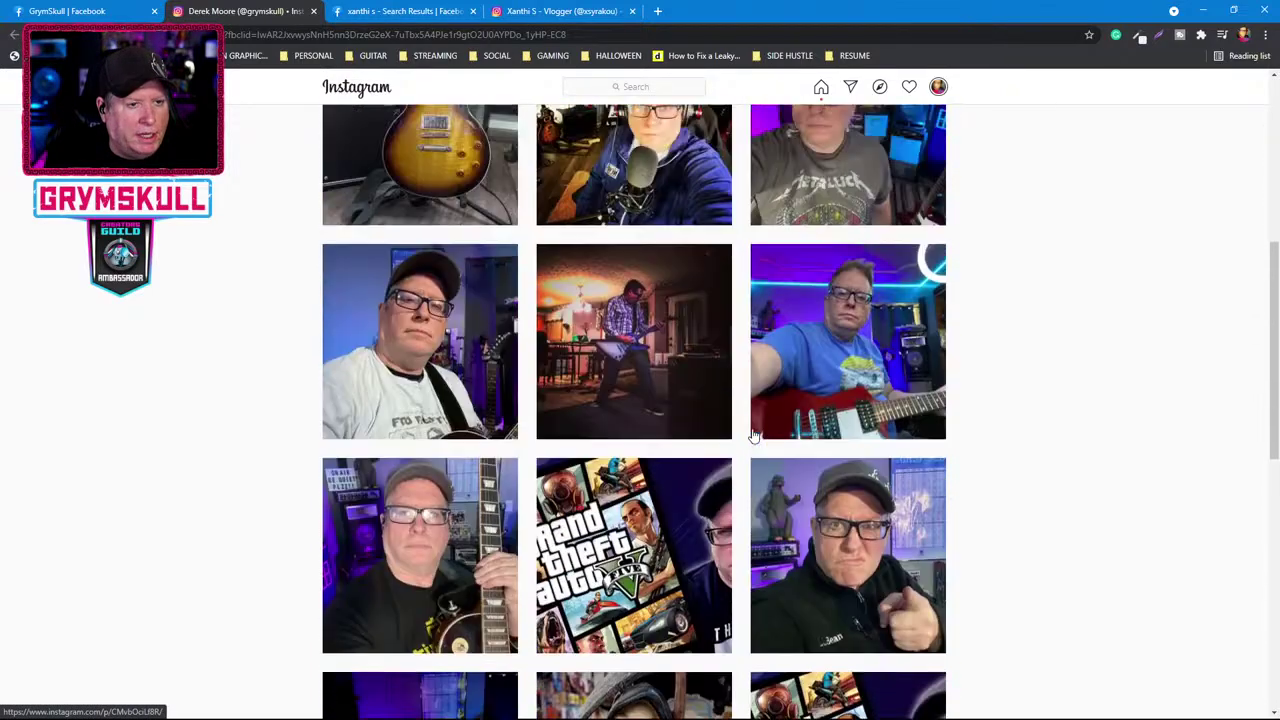
pyautogui.scroll(8, 753, 435)
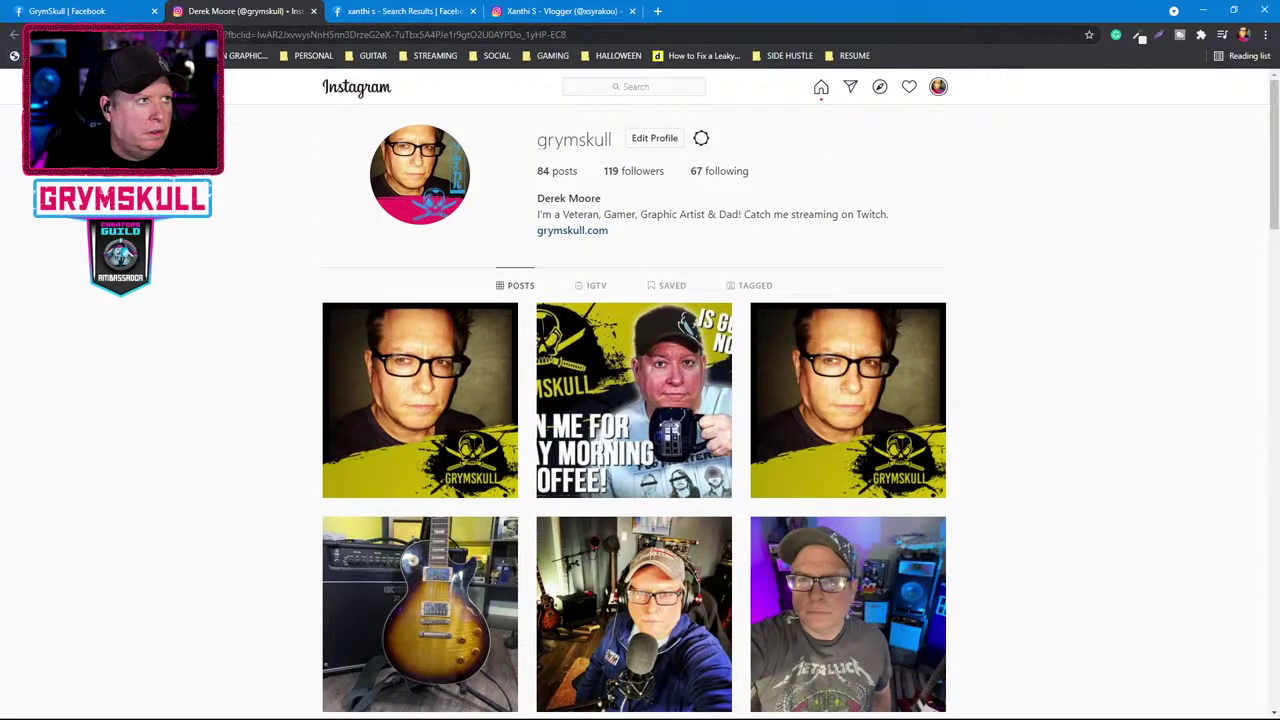
pyautogui.hotkey('ctrl', 'w')
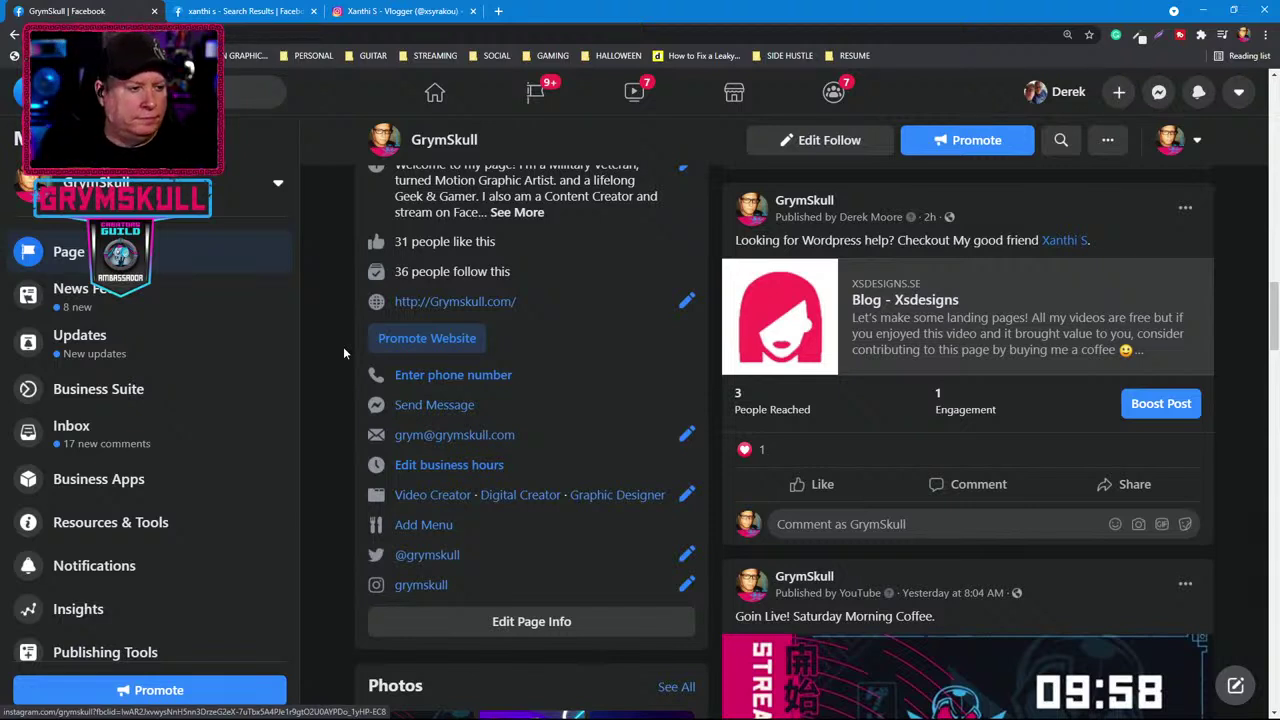
# Open the Twitter profile linked on the GrymSkull Facebook page, look over its header and check the Twitter notifications.
pyautogui.click(448, 558)
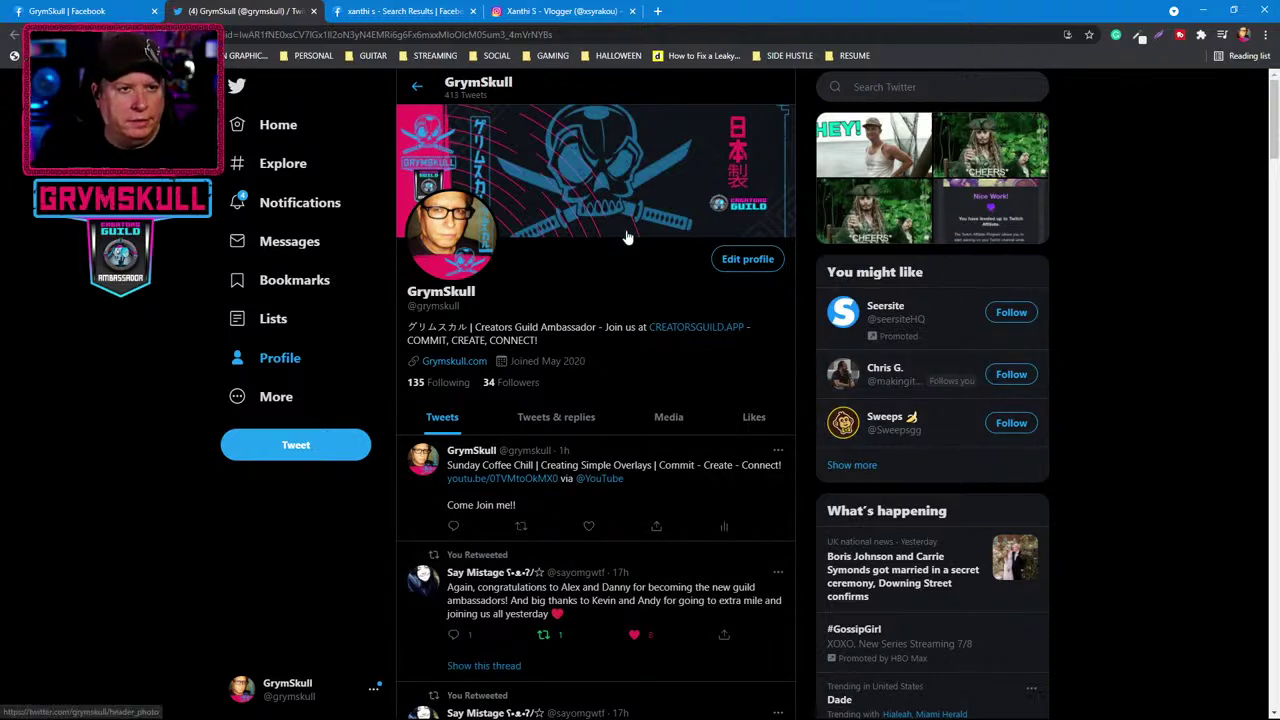
pyautogui.click(433, 12)
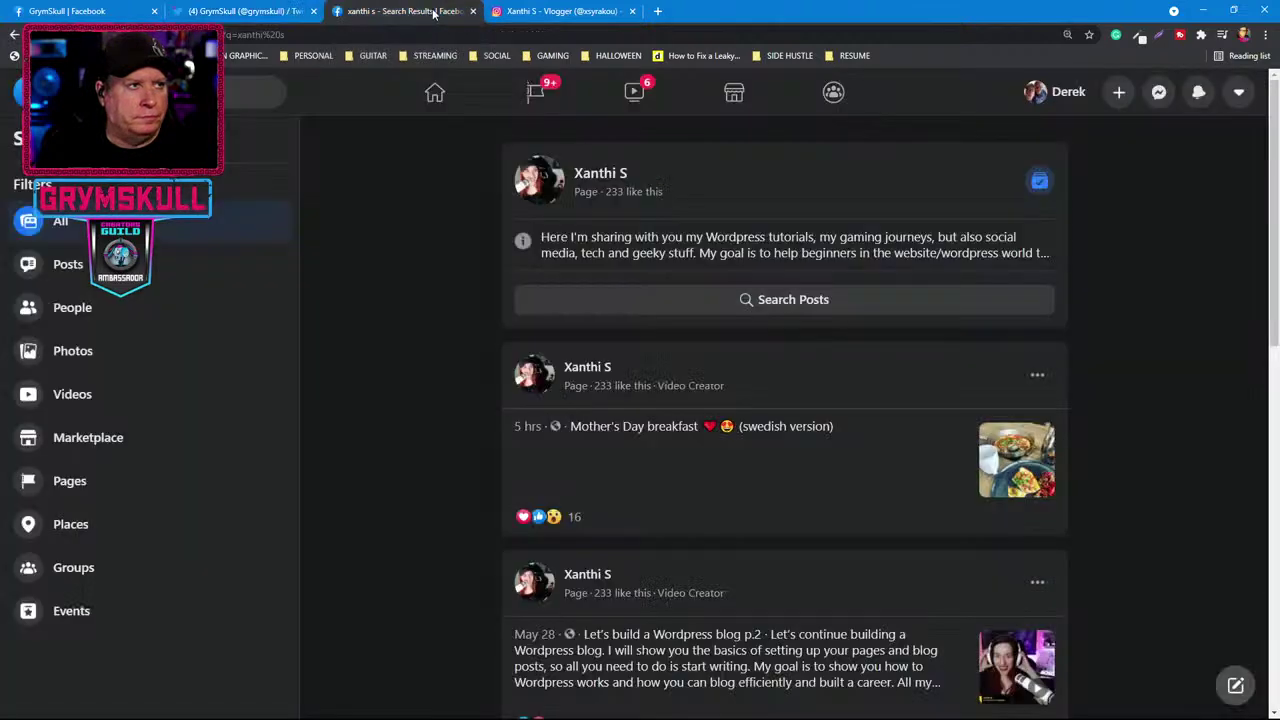
pyautogui.click(243, 11)
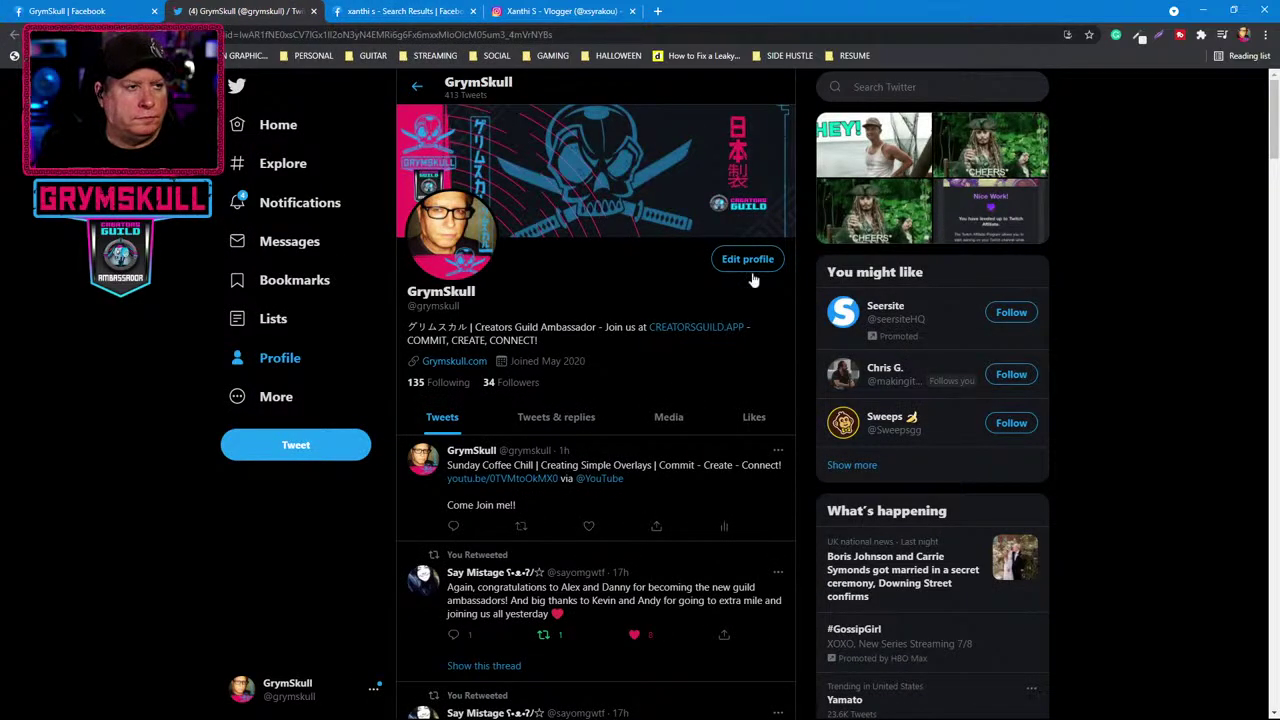
pyautogui.click(243, 202)
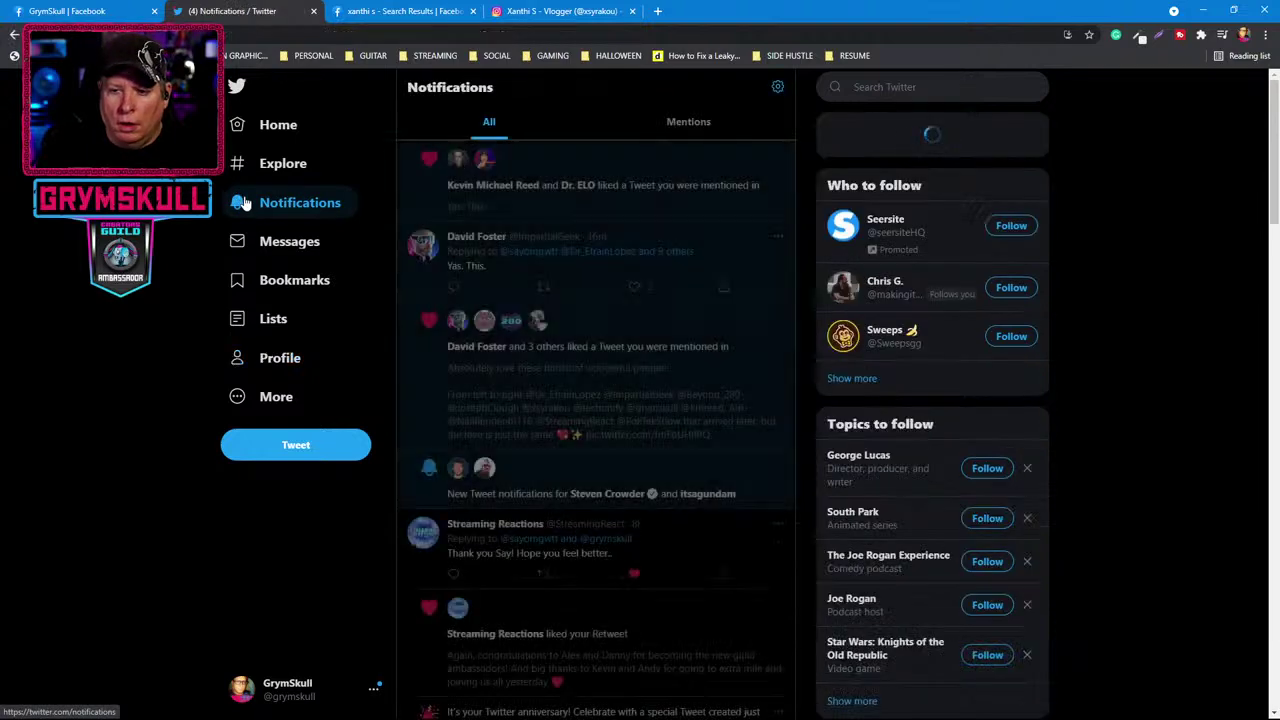